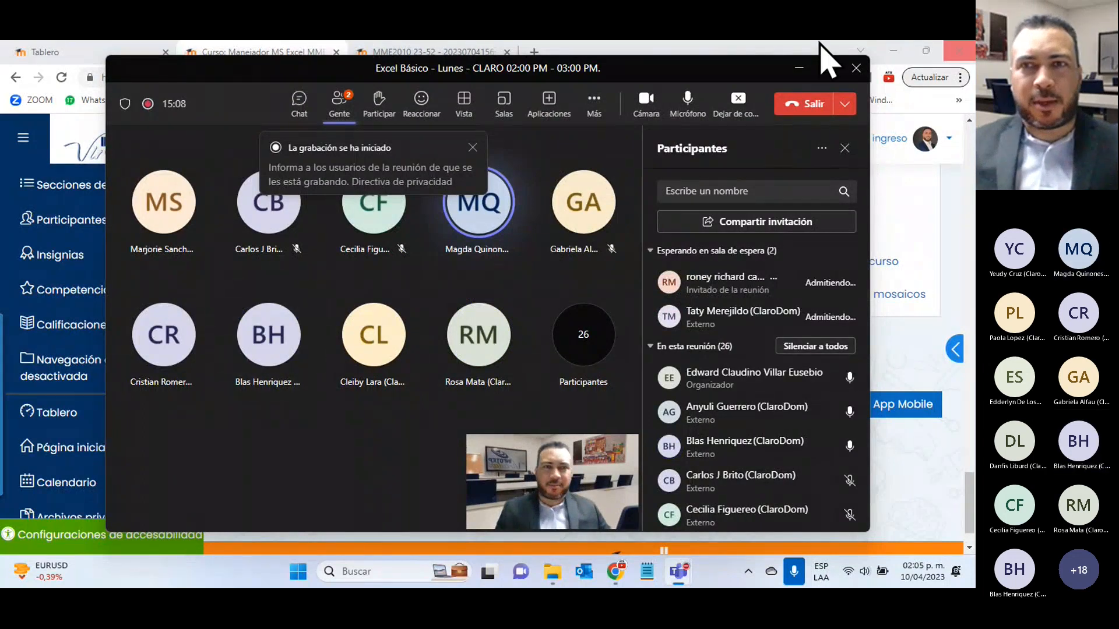
# - Minimize the meeting window and look over the weekly sections 4 and 5 of the Excel course page
pyautogui.click(799, 69)
pyautogui.scroll(4, 520, 345)
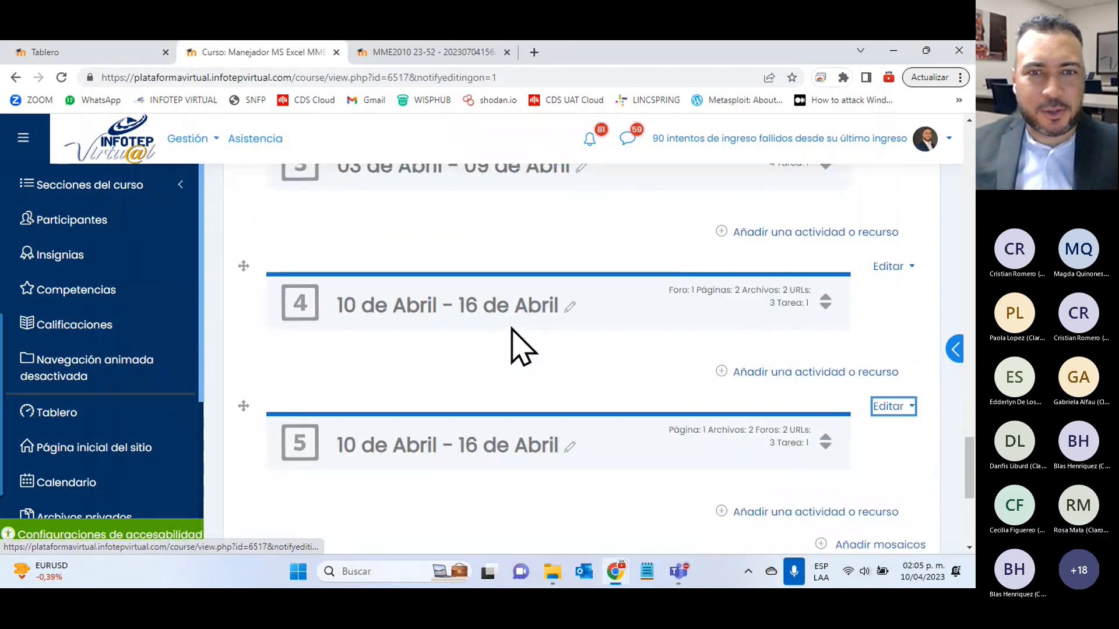
pyautogui.scroll(-2, 511, 328)
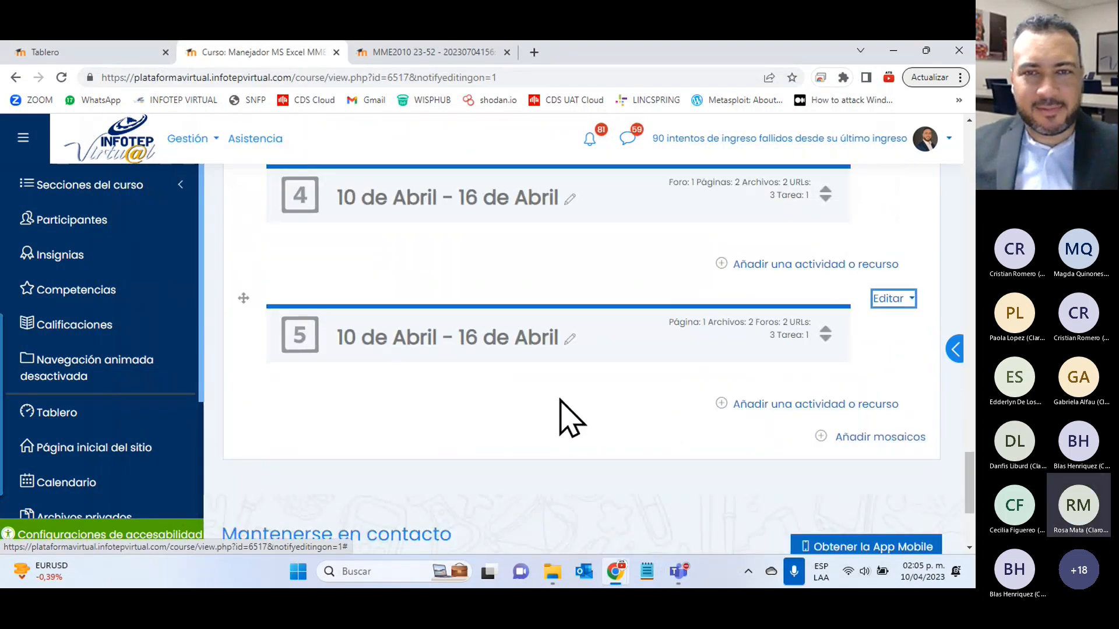
pyautogui.scroll(6, 572, 419)
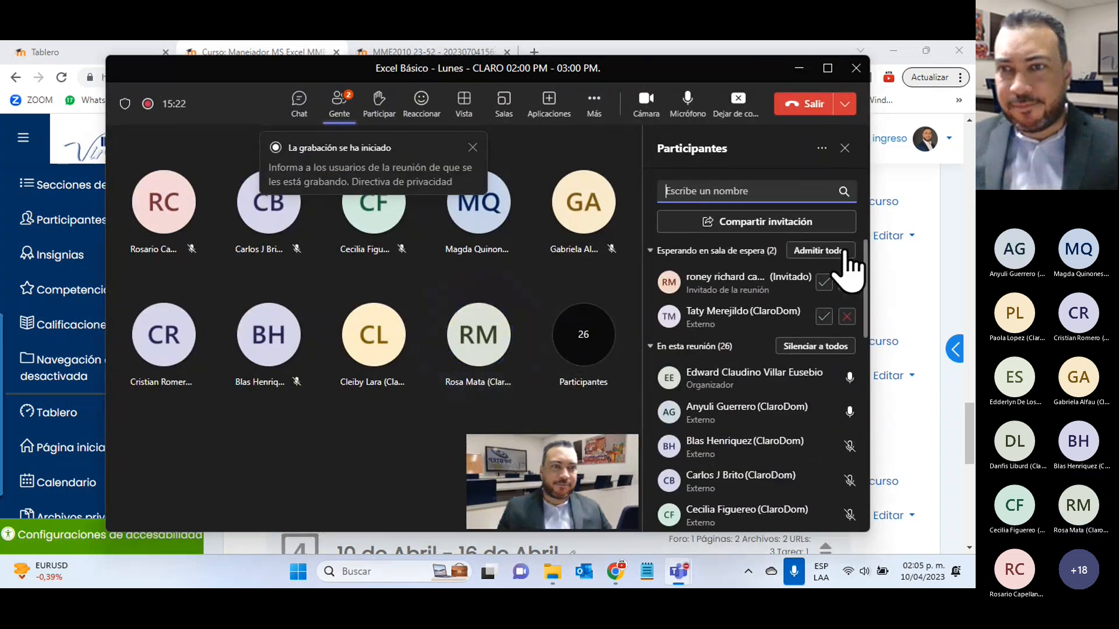
# - Admit everyone in the meeting's waiting room, including the external participant who arrives last
pyautogui.click(845, 252)
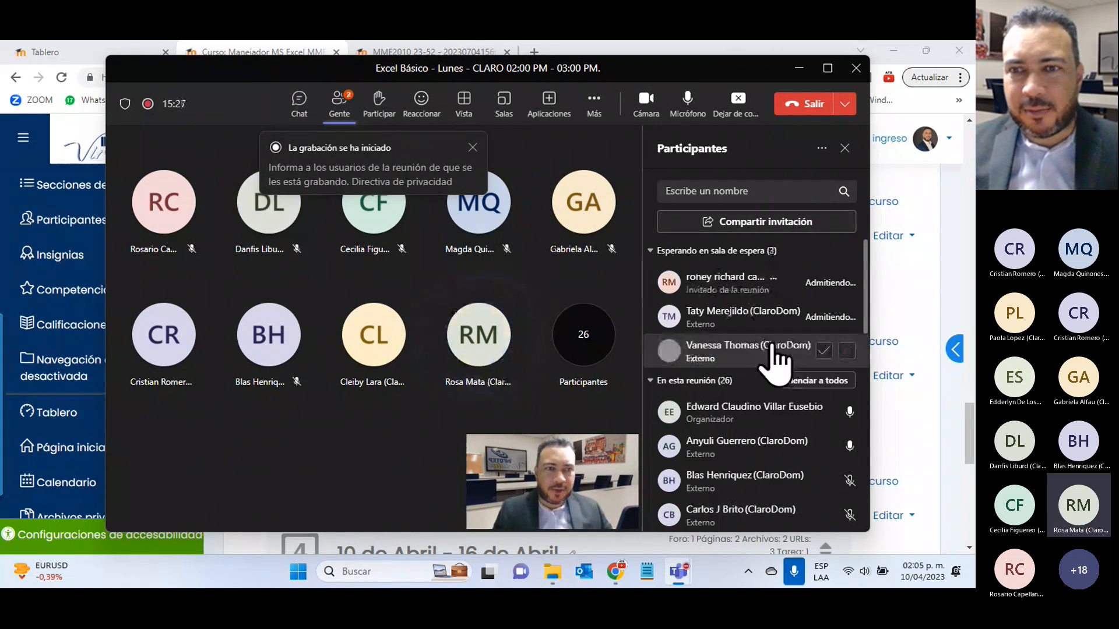
pyautogui.click(823, 350)
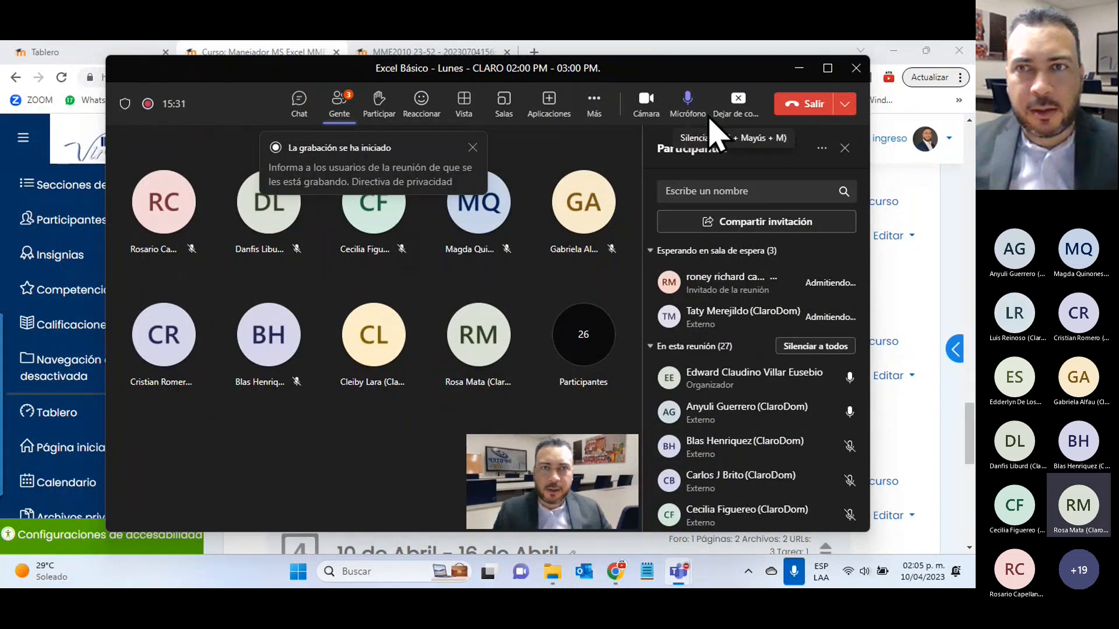
pyautogui.click(736, 108)
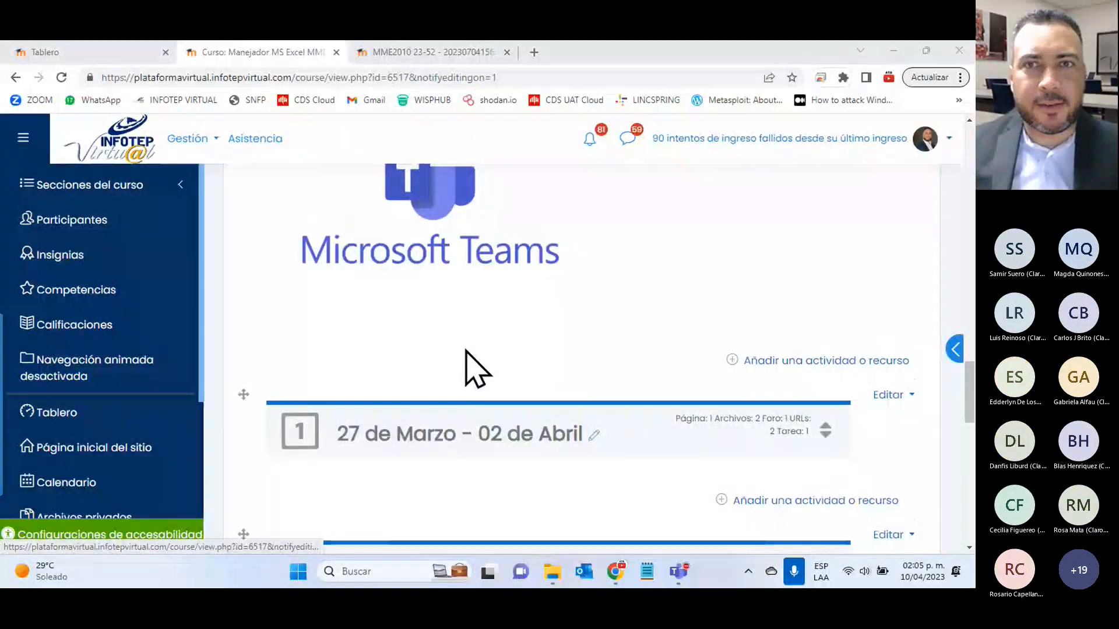
# - Switch to the completed import of the MME2010 23-52 course and continue to its course page
pyautogui.scroll(6, 467, 351)
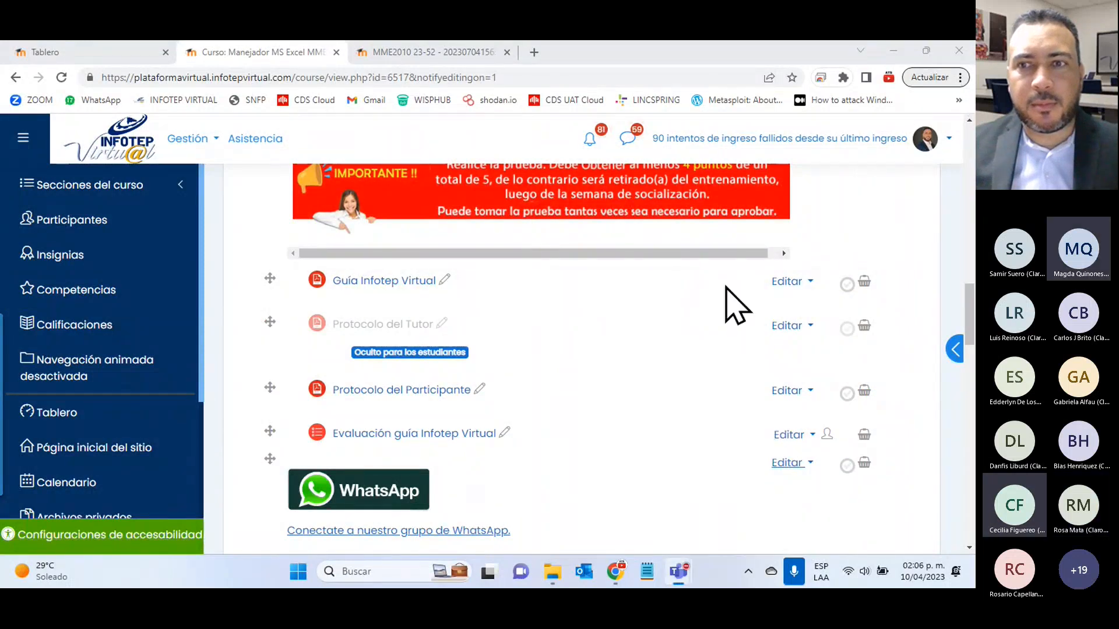
pyautogui.click(438, 56)
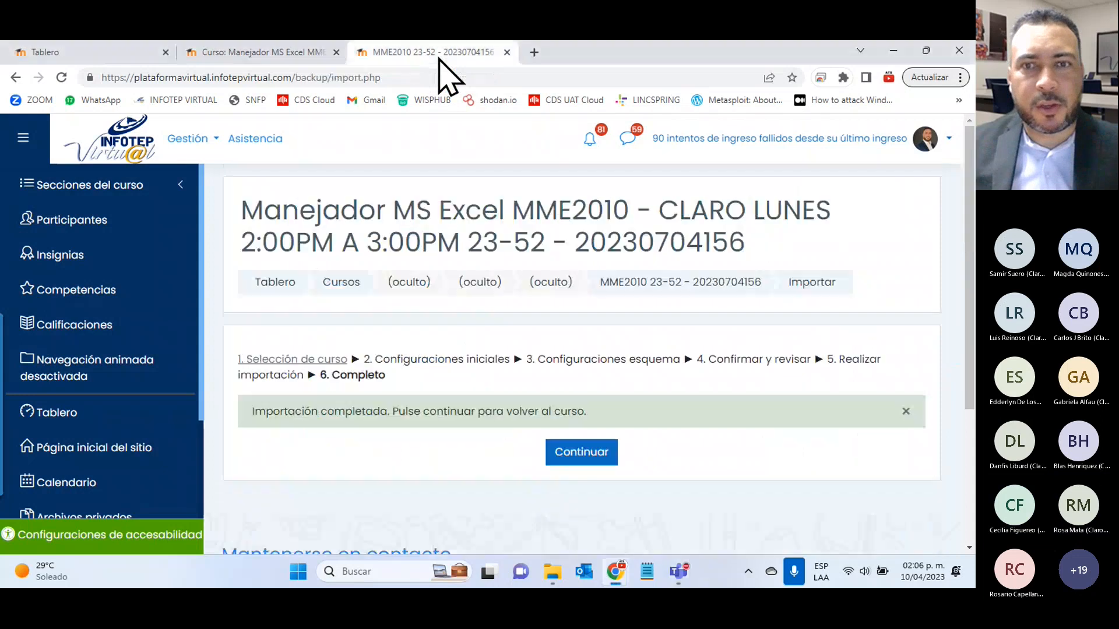
pyautogui.click(581, 452)
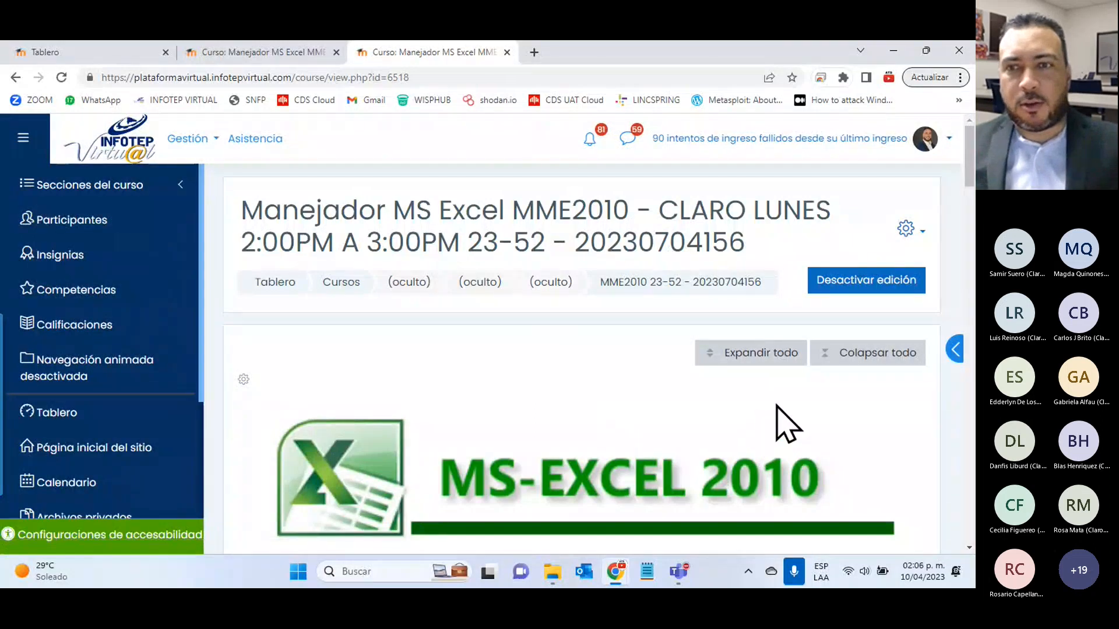
# - Switch to the Teams meeting, view its waiting room and admit all waiting participants
pyautogui.click(749, 418)
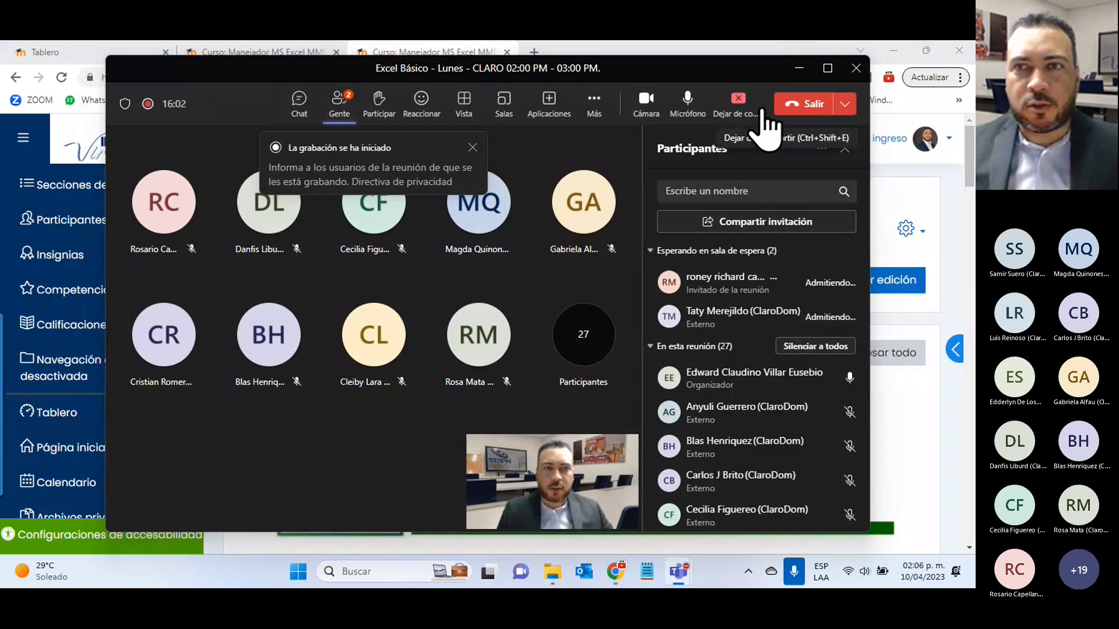
pyautogui.click(799, 68)
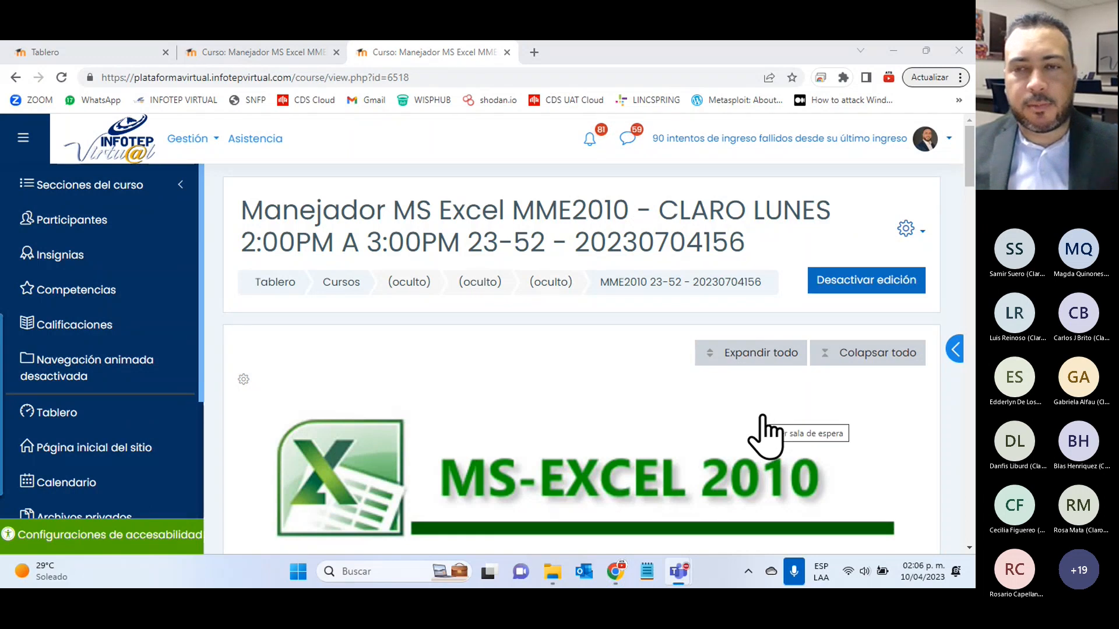
pyautogui.click(731, 413)
pyautogui.click(816, 251)
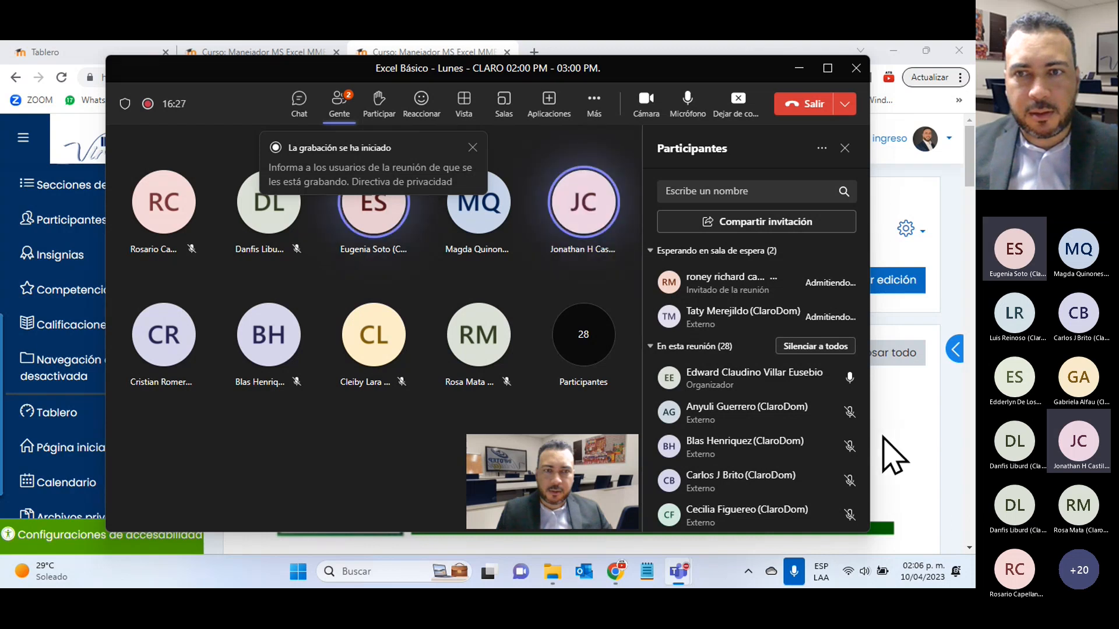
# - On the 23-52 course page, make the hidden sections 4 and 5 (10 de Abril - 16 de Abril) visible to students
pyautogui.click(923, 434)
pyautogui.scroll(-20, 872, 423)
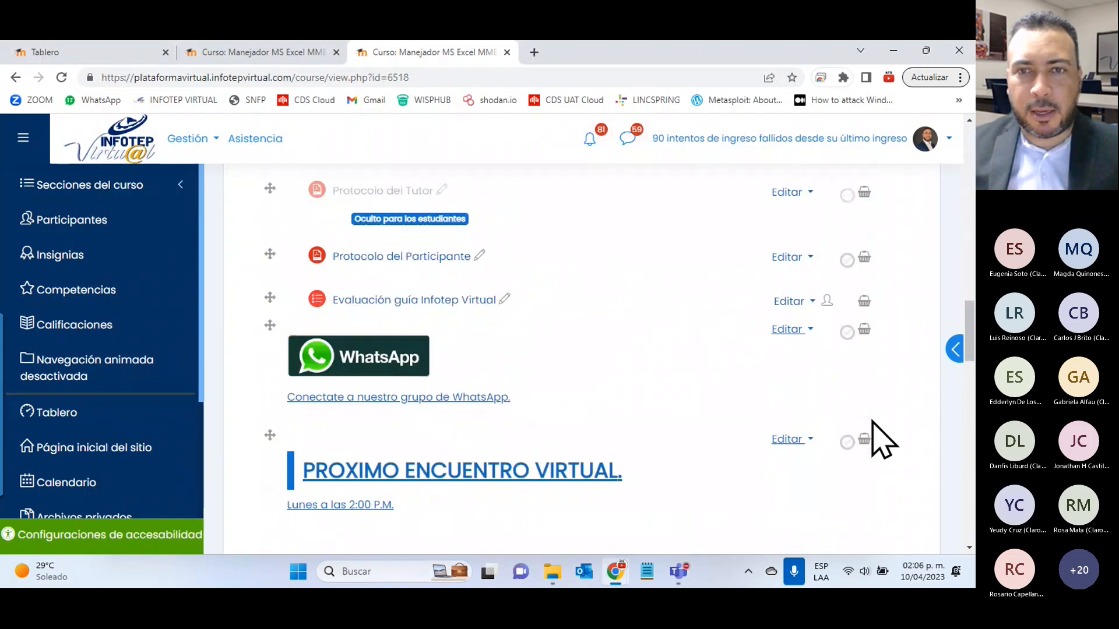
pyautogui.scroll(3, 881, 440)
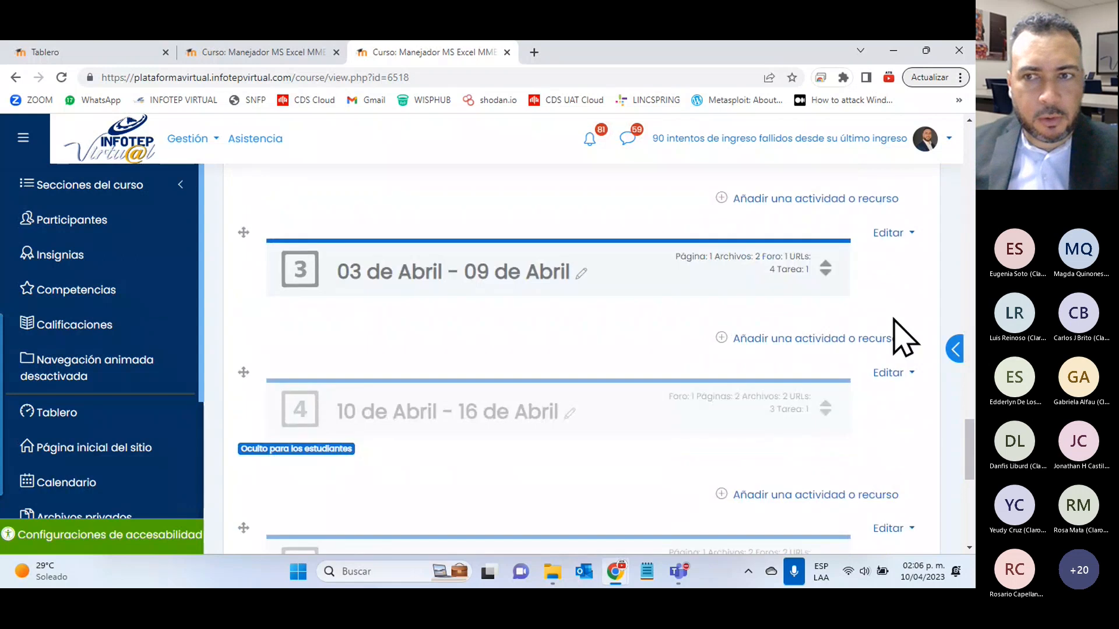
pyautogui.click(887, 375)
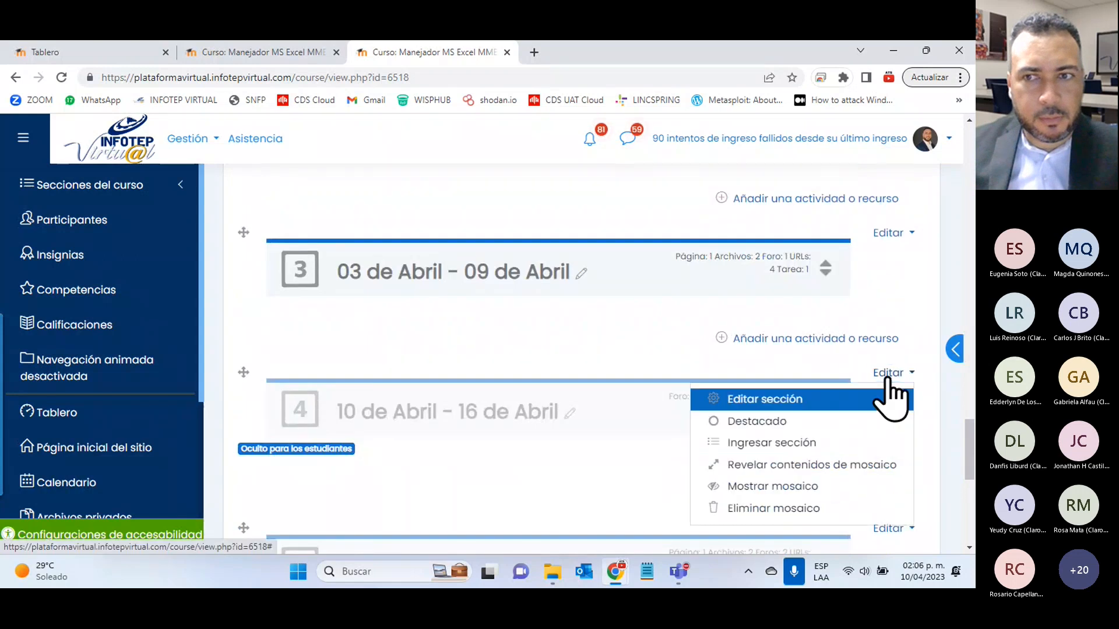
pyautogui.click(793, 488)
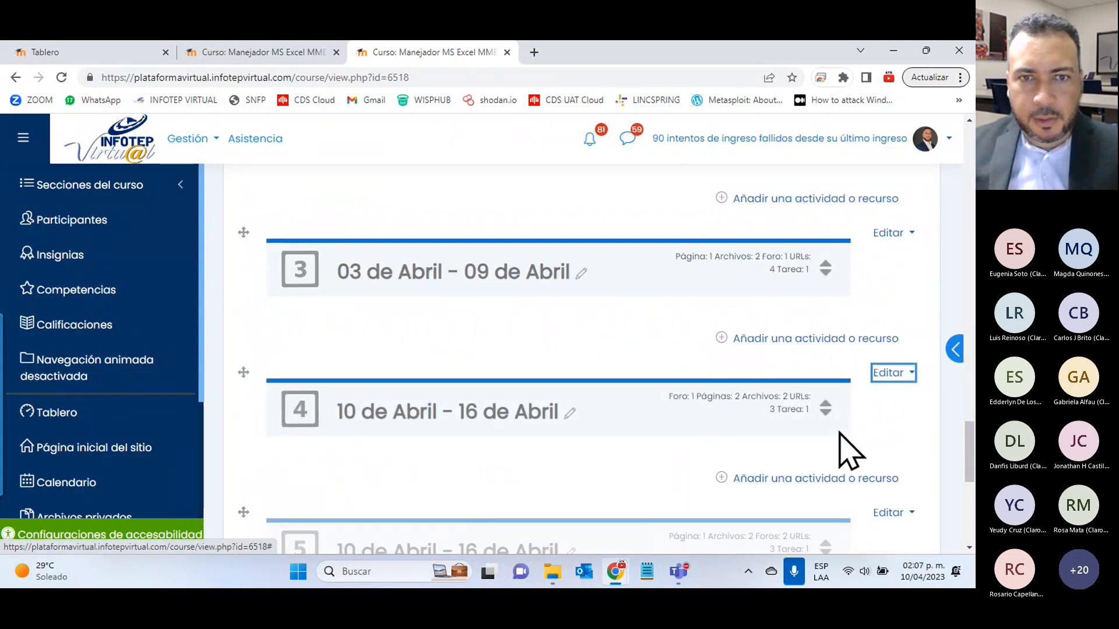
pyautogui.click(889, 228)
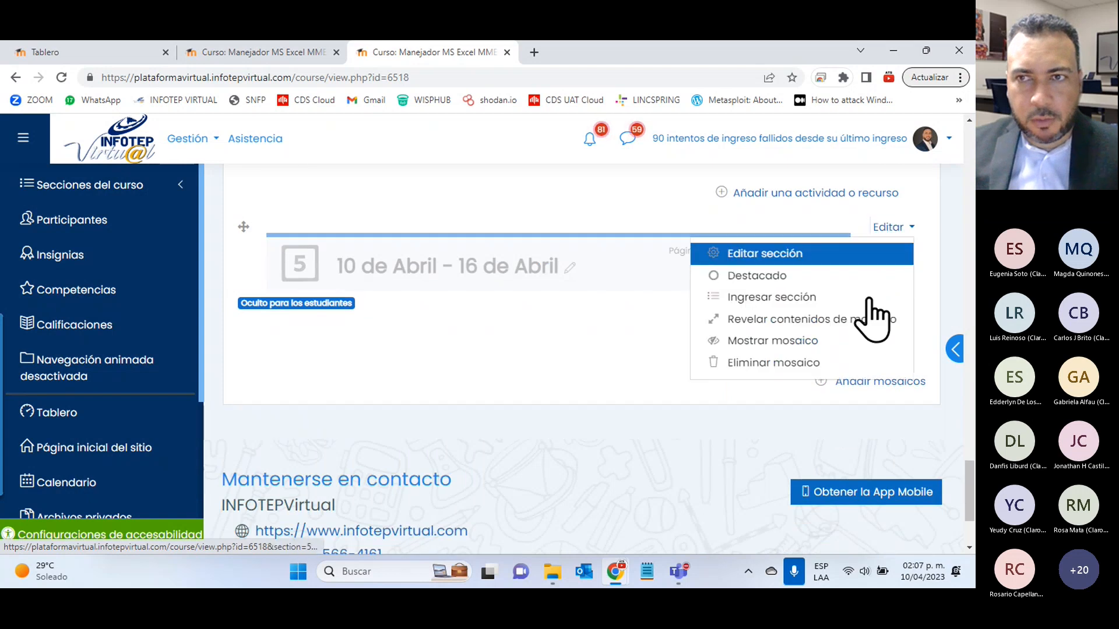
pyautogui.click(832, 349)
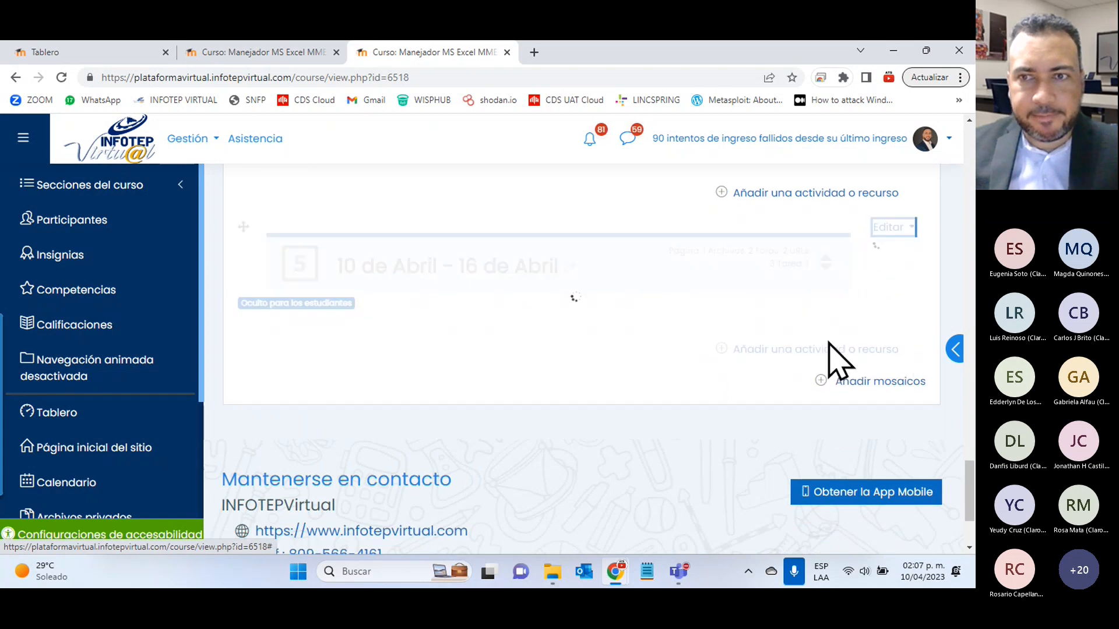
# - Turn off editing in the MME2010 23-51 course and close the 23-52 course page
pyautogui.click(225, 54)
pyautogui.scroll(-5, 385, 242)
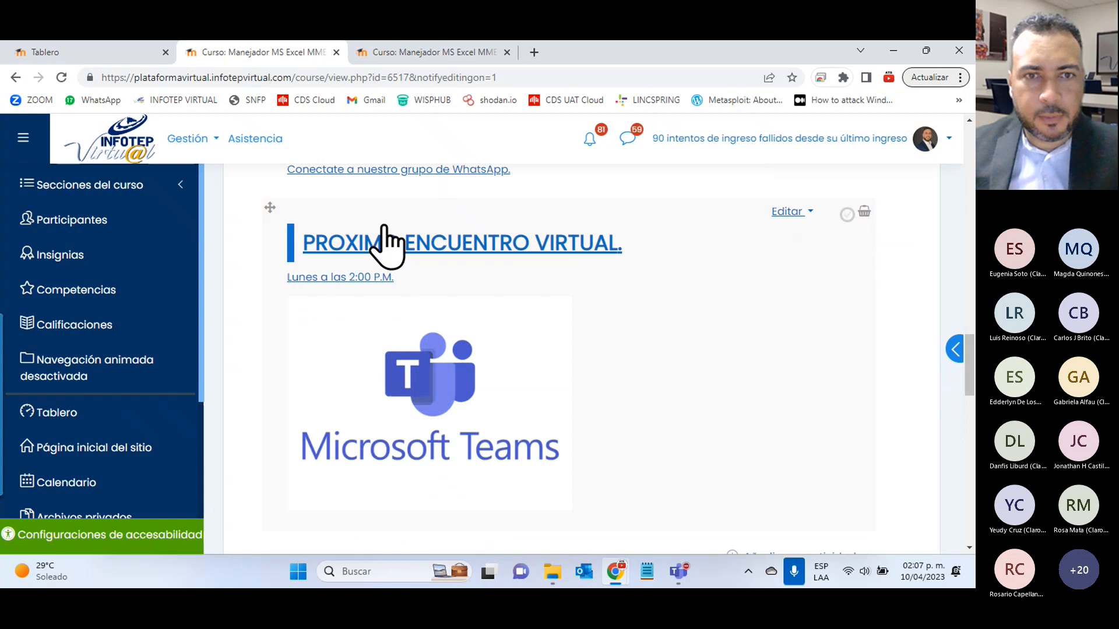
pyautogui.scroll(-10, 385, 242)
pyautogui.scroll(20, 385, 242)
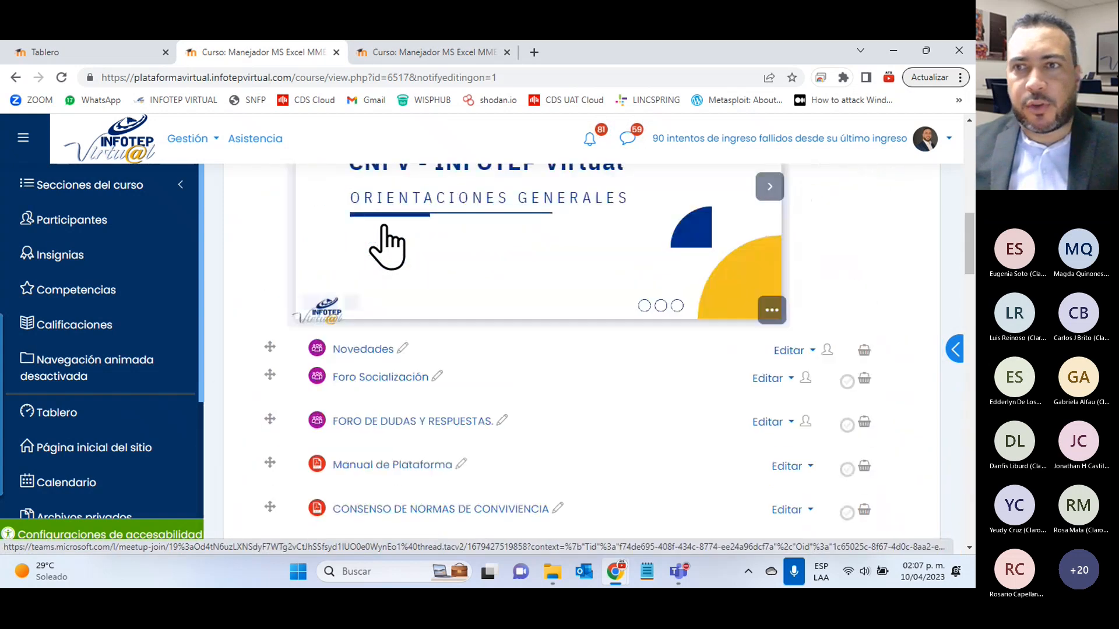
pyautogui.scroll(5, 384, 242)
pyautogui.click(880, 285)
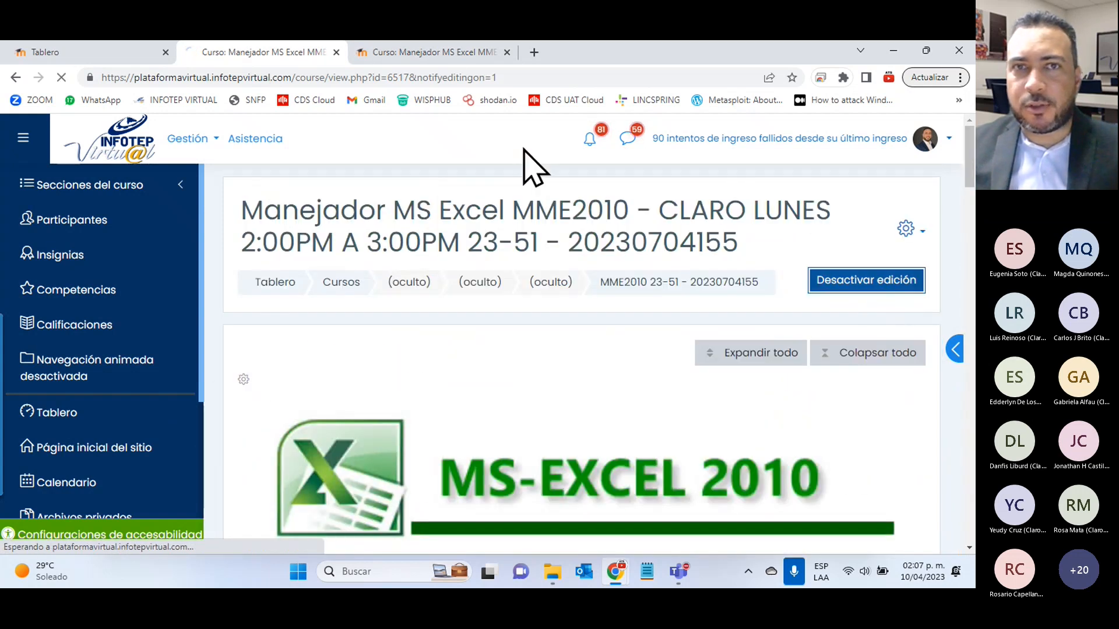
pyautogui.click(434, 52)
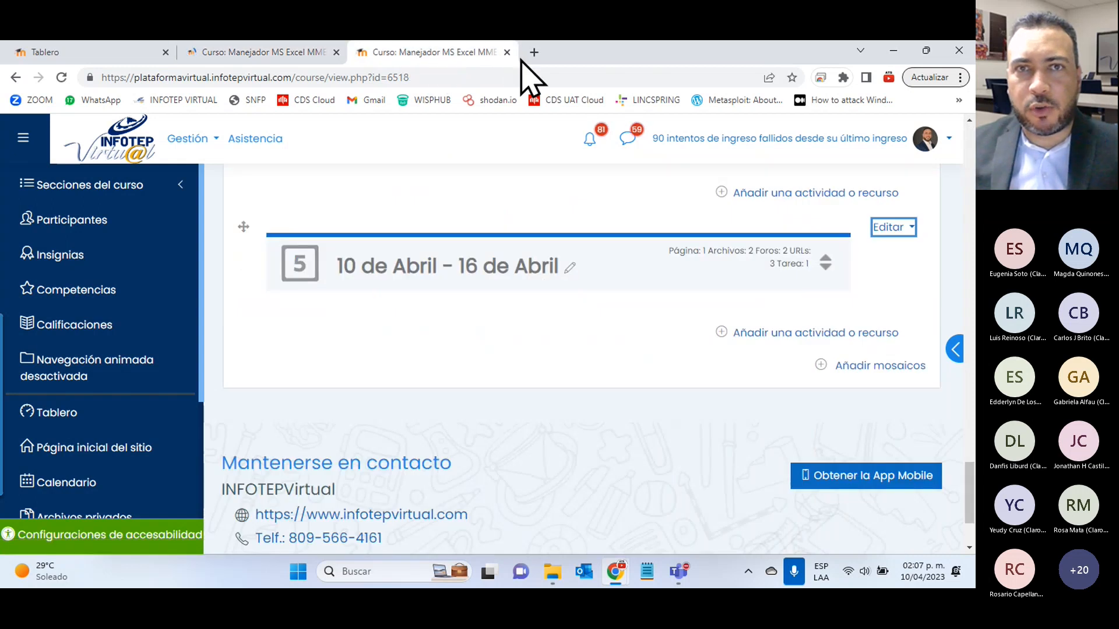
pyautogui.click(506, 53)
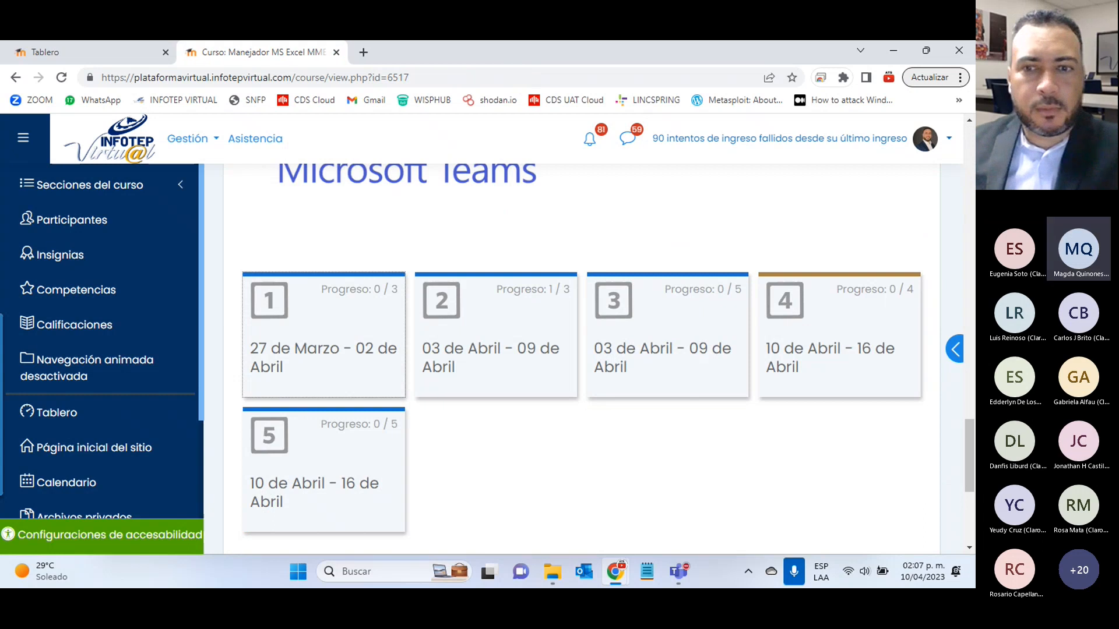
# - Switch to the Teams meeting window and admit the external participant at the head of the waiting list
pyautogui.click(678, 574)
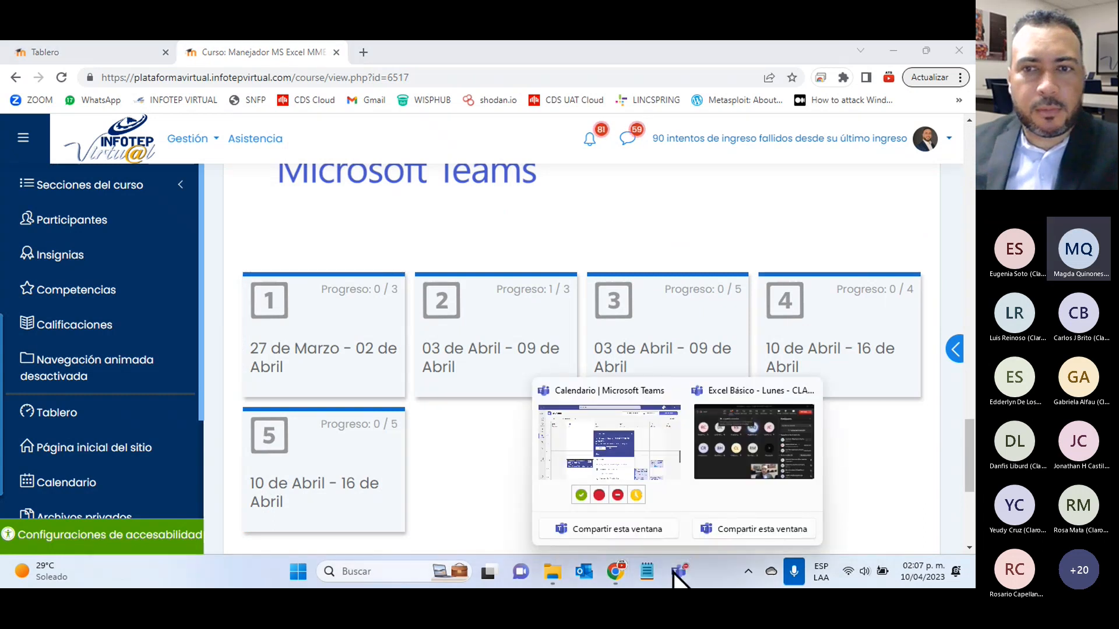
pyautogui.click(730, 469)
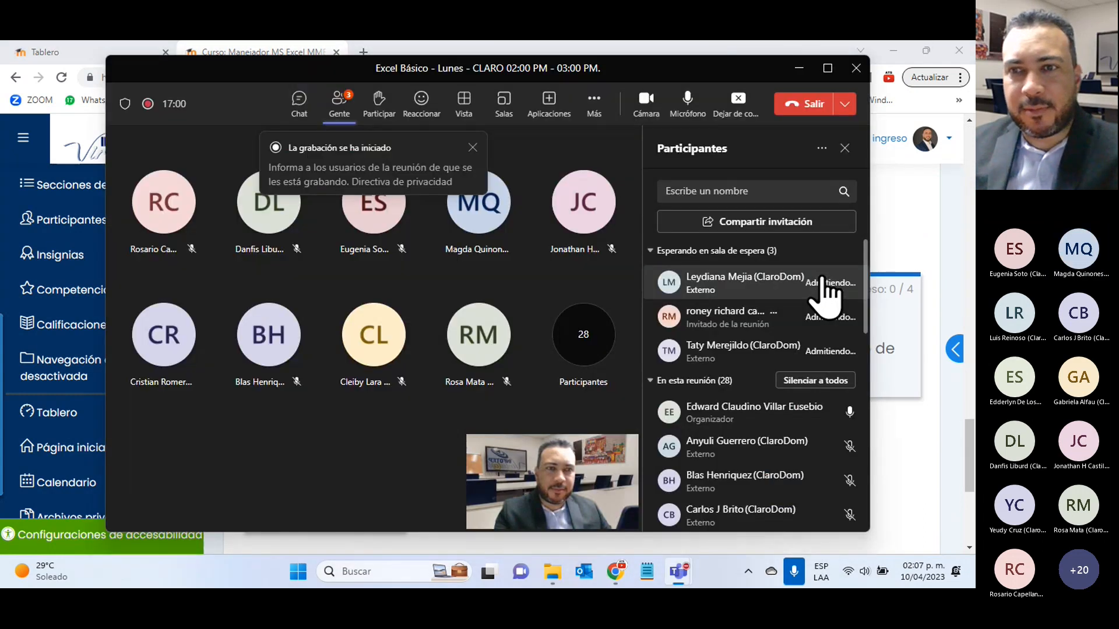
pyautogui.click(469, 353)
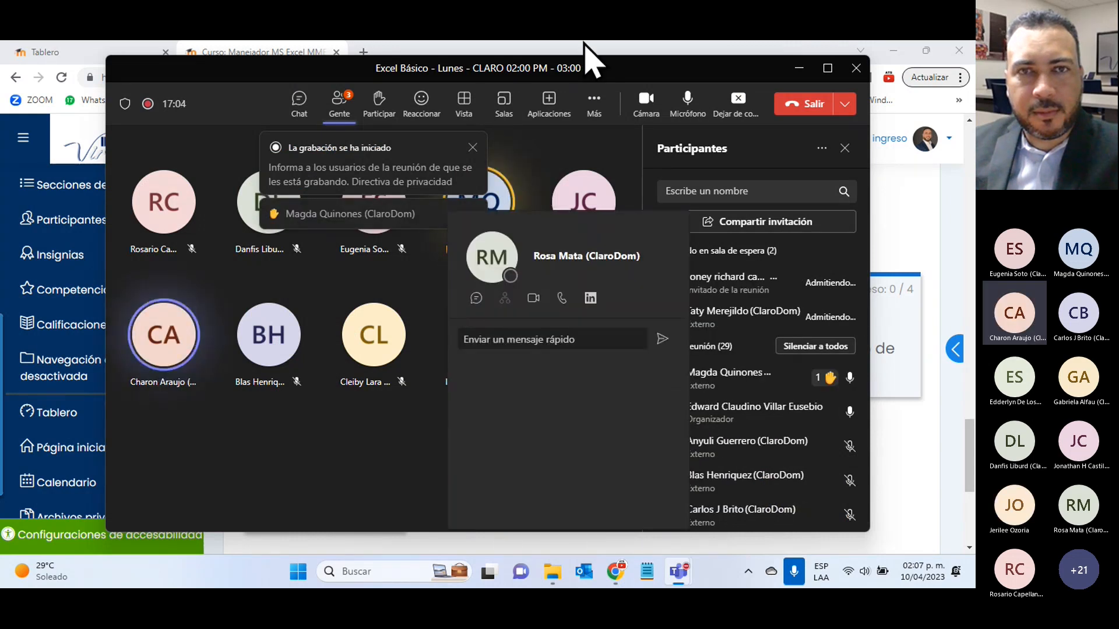
pyautogui.click(221, 464)
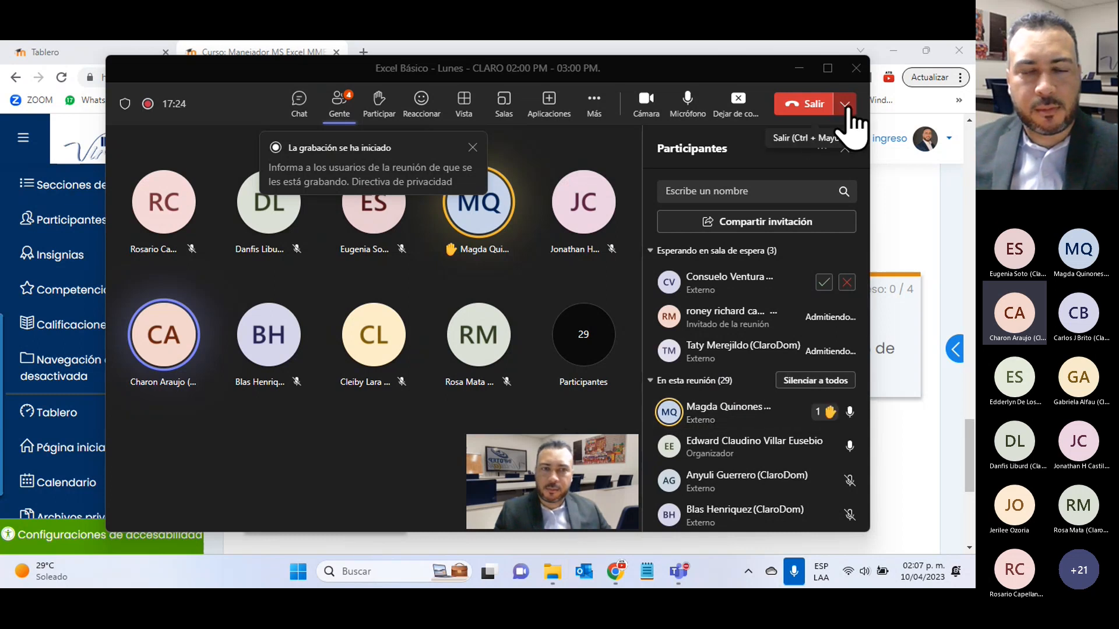
# - Admit each newly arrived external participant individually from the meeting's waiting room
pyautogui.click(824, 283)
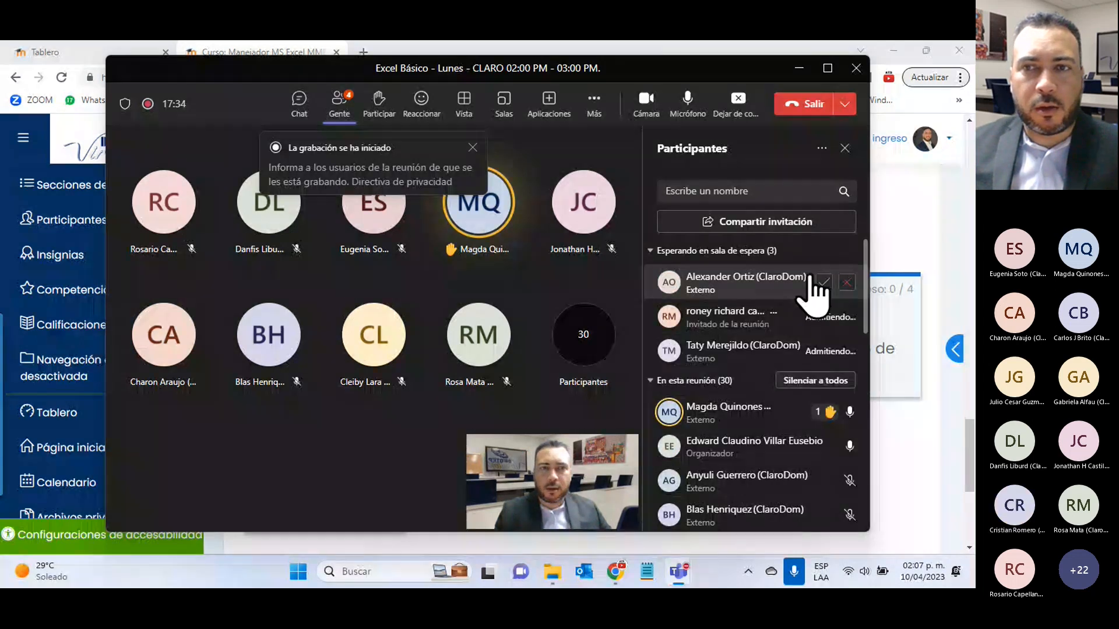
pyautogui.click(828, 284)
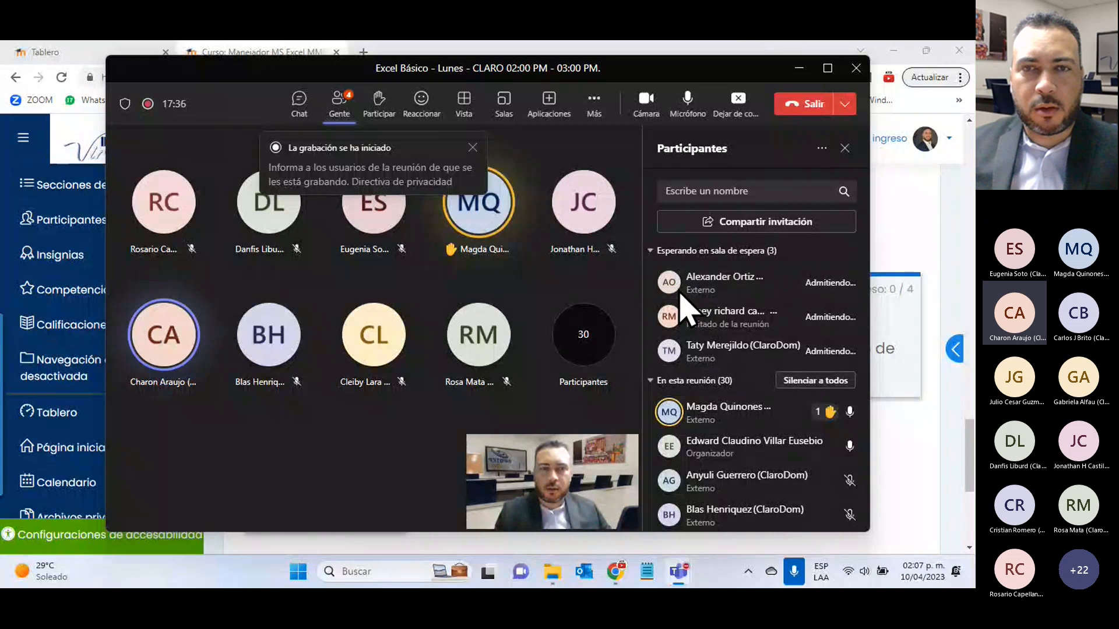
pyautogui.moveTo(679, 293)
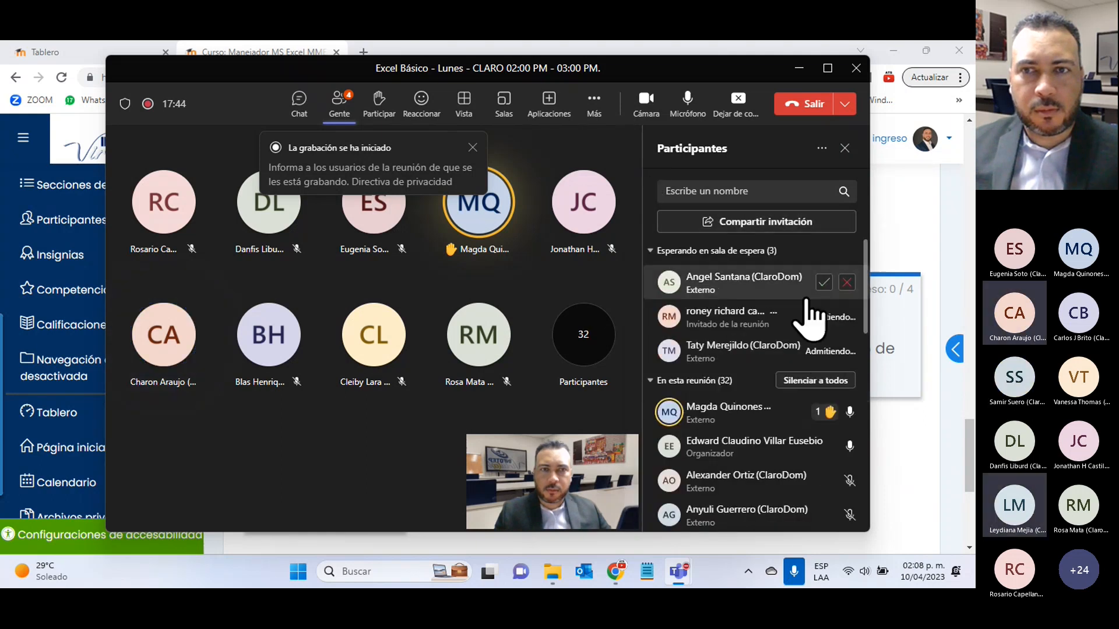
pyautogui.click(823, 282)
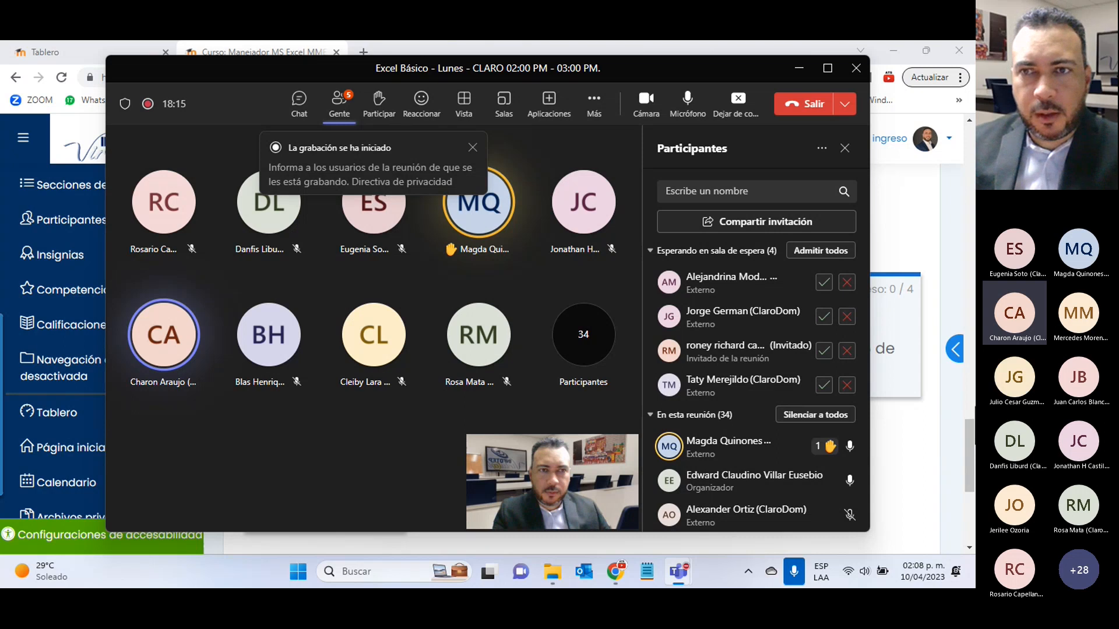
# - Admit the whole waiting list at once plus the next arrival, and return to the 23-51 course page
pyautogui.click(818, 251)
pyautogui.click(816, 251)
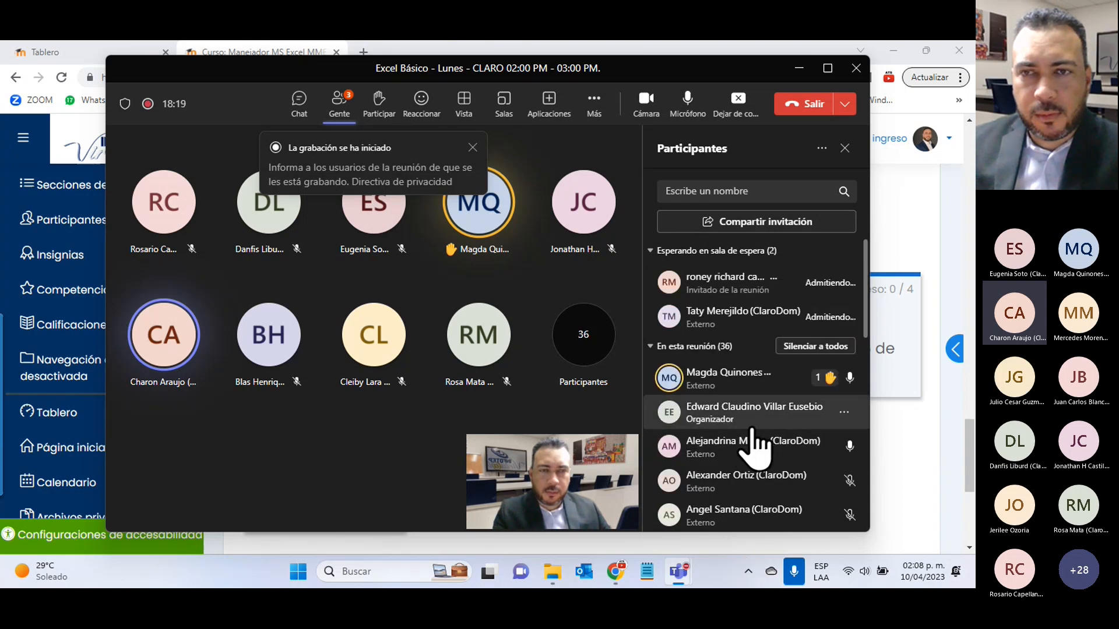
pyautogui.moveTo(823, 303)
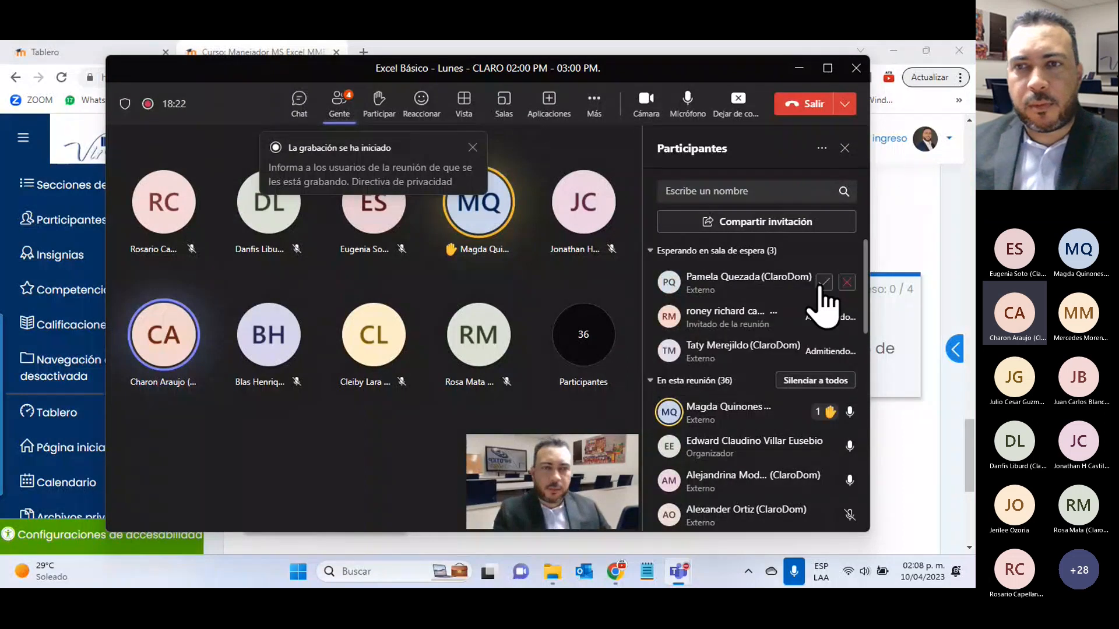
pyautogui.click(823, 283)
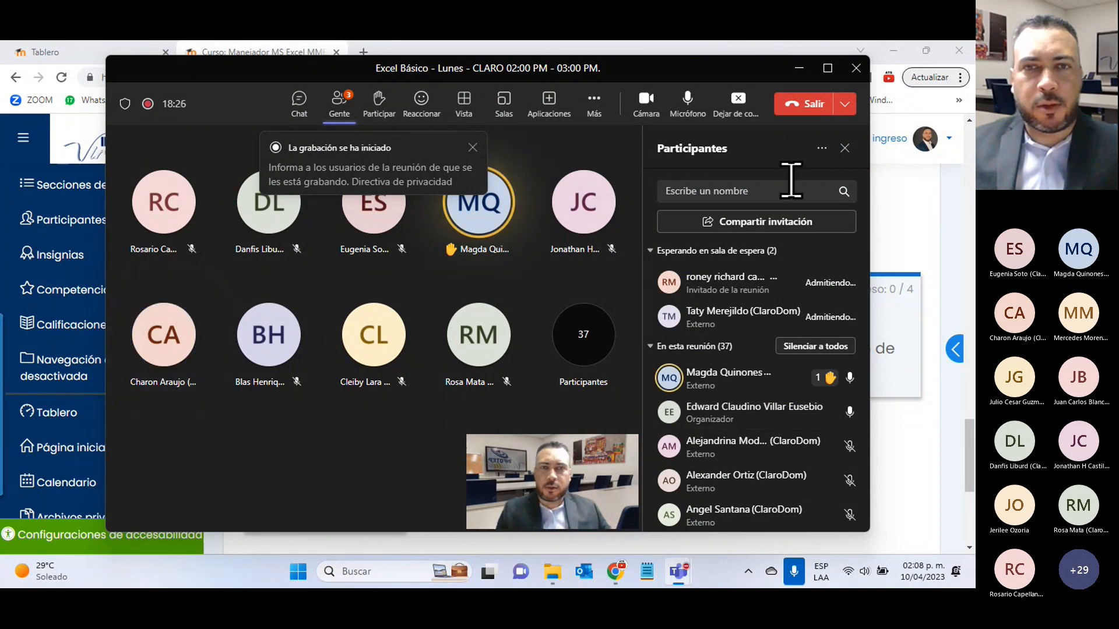
pyautogui.click(930, 219)
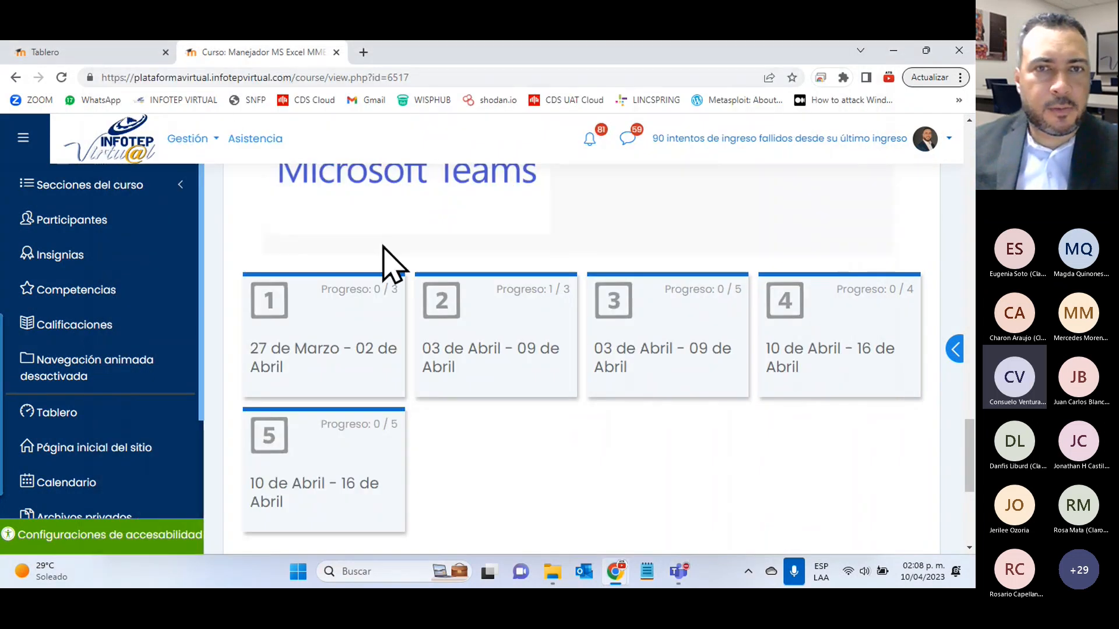
pyautogui.scroll(15, 385, 251)
pyautogui.scroll(5, 392, 263)
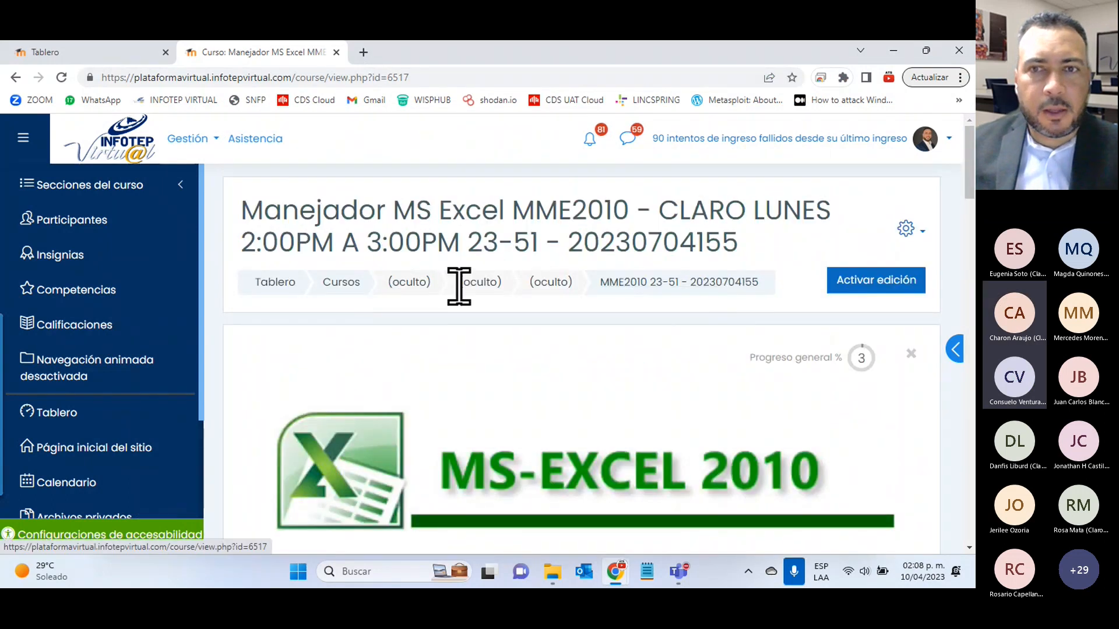
pyautogui.scroll(-4, 662, 292)
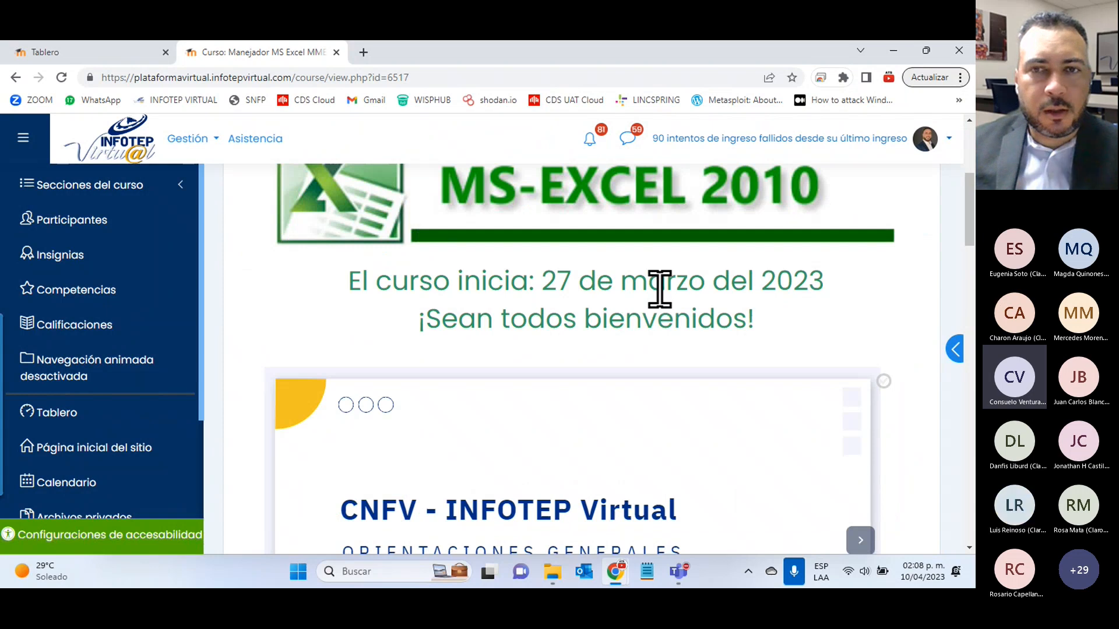
# - Switch to the Teams meeting window, admit everyone in the waiting room at once and return to the course page
pyautogui.hotkey('alt', 'Tab')
pyautogui.click(665, 291)
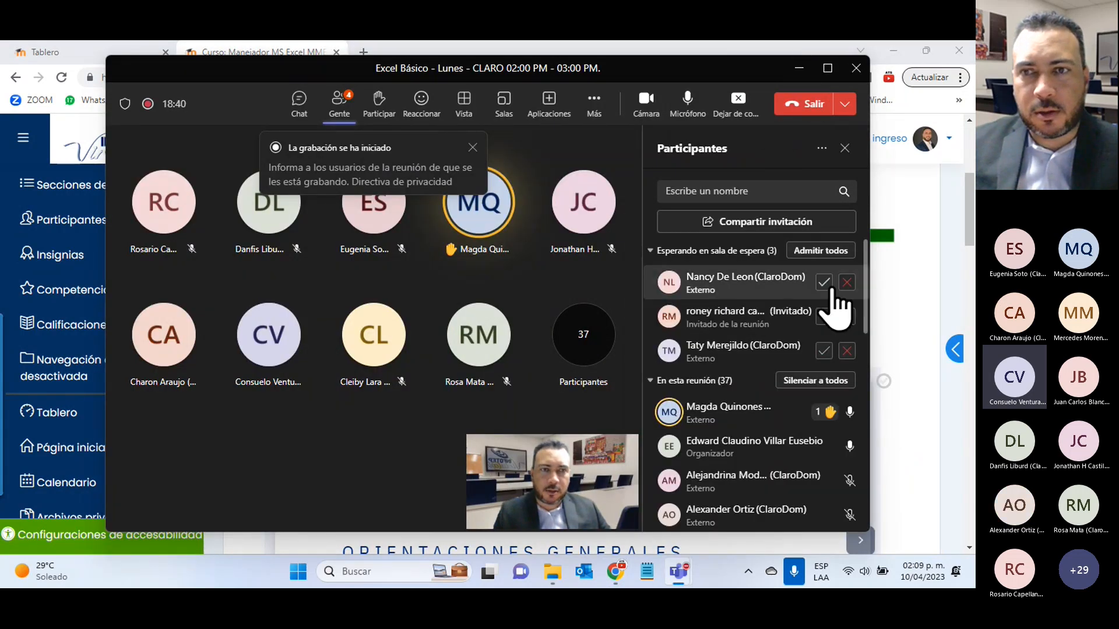
pyautogui.click(835, 254)
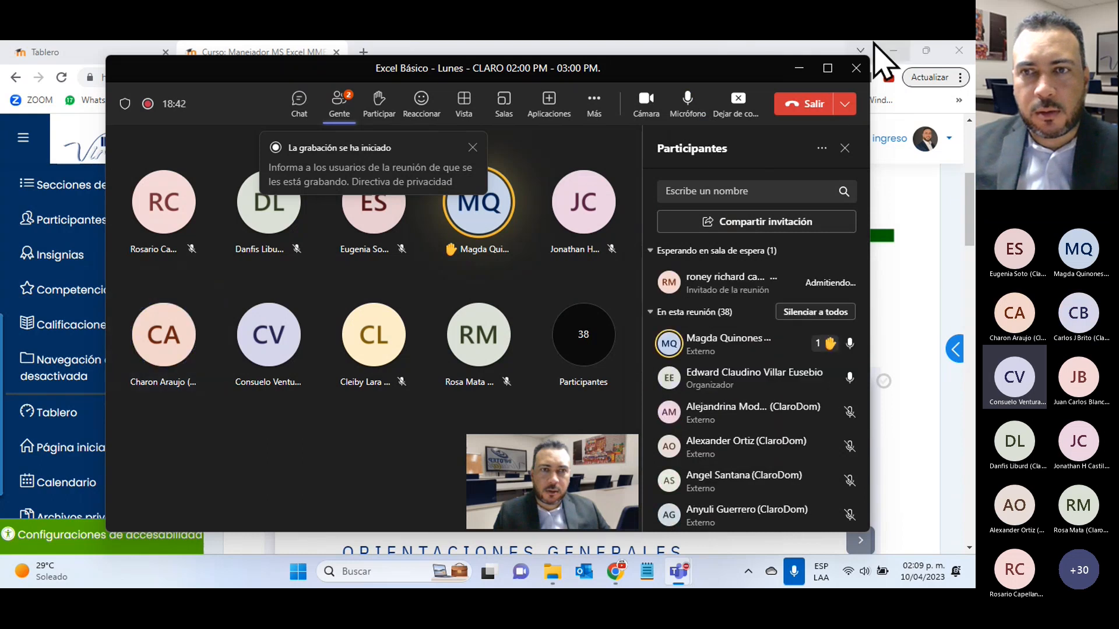
pyautogui.click(798, 67)
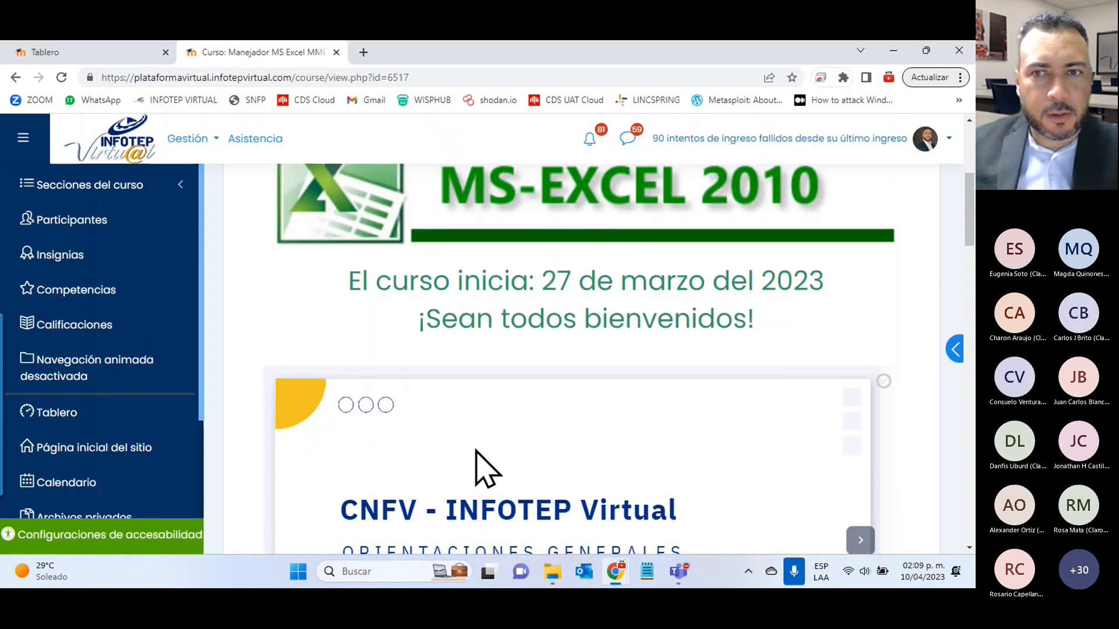
# - Expand course section 3 and download and open its Actividad Practica Unidad 3 workbook in Excel
pyautogui.scroll(5, 492, 437)
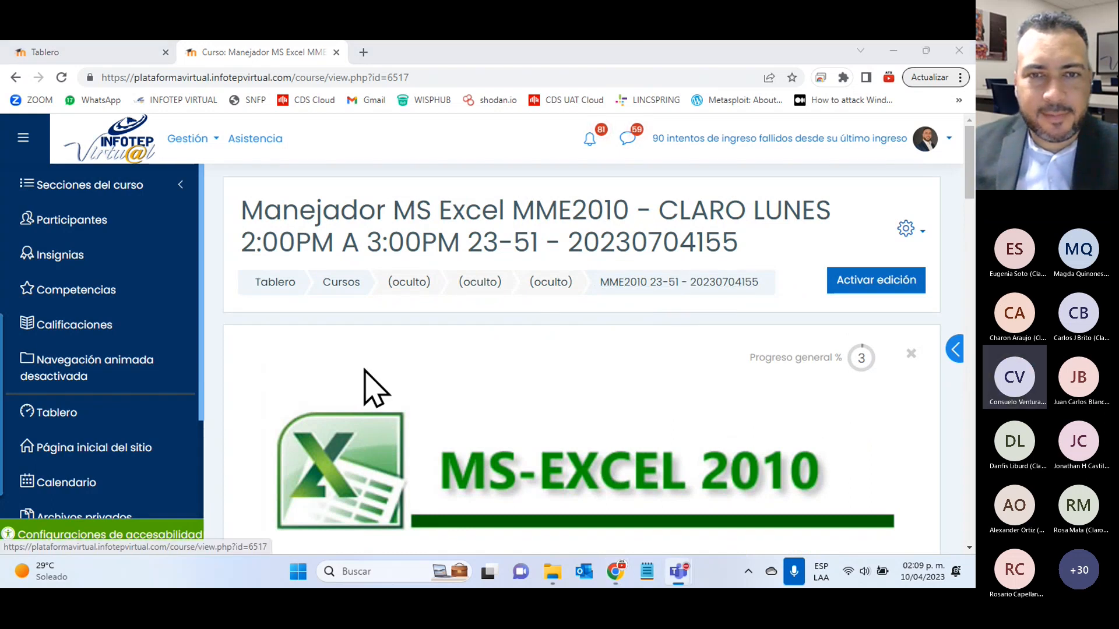
pyautogui.scroll(-15, 384, 379)
pyautogui.scroll(4, 400, 380)
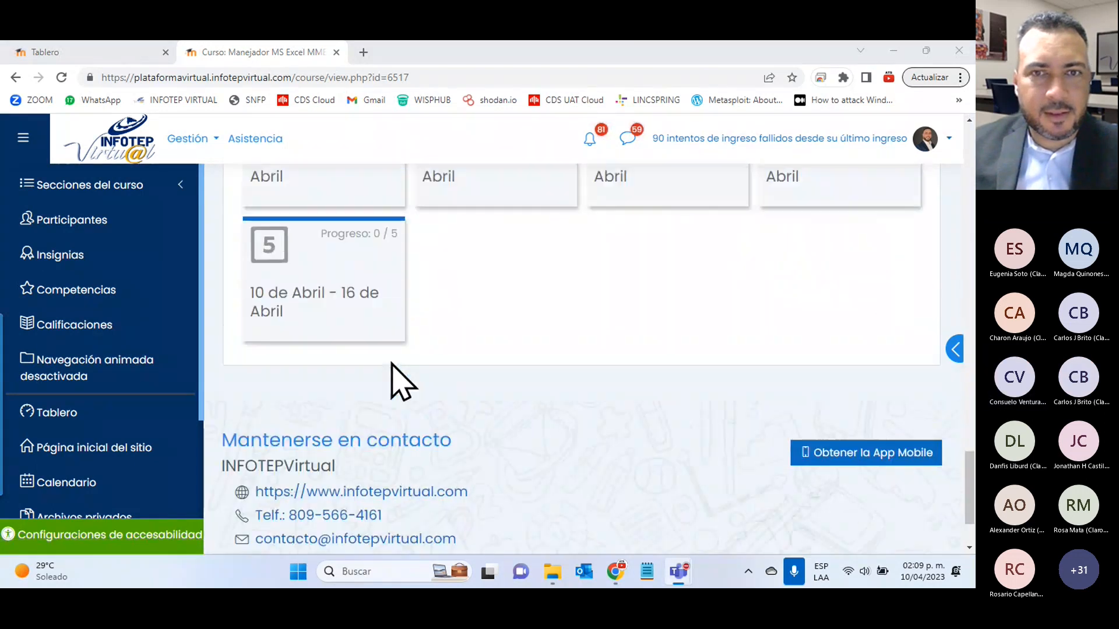
pyautogui.click(656, 326)
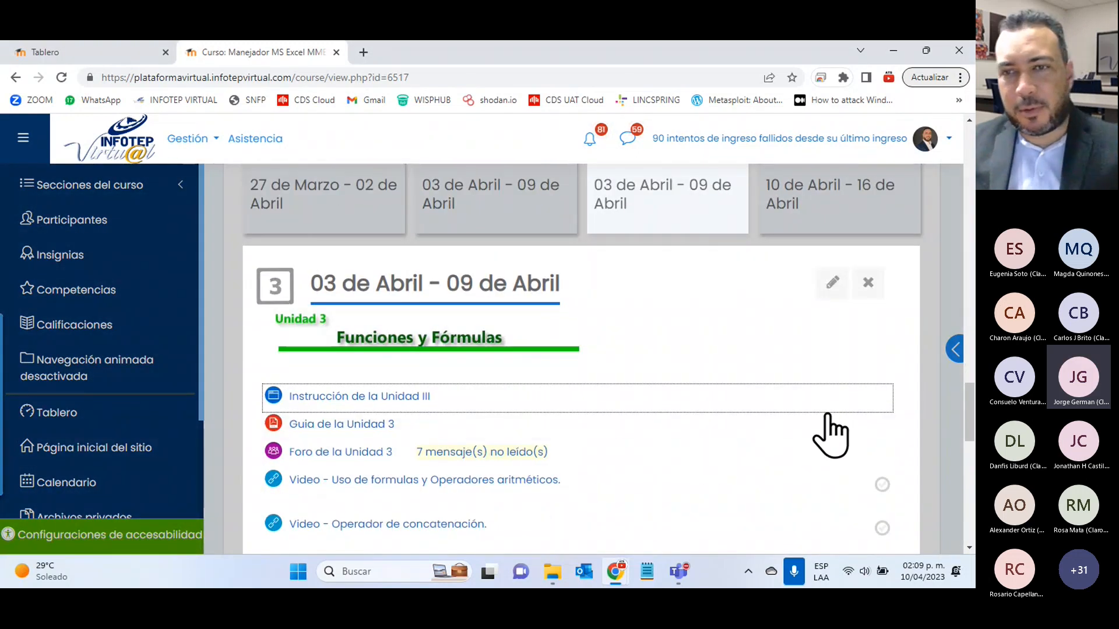
pyautogui.scroll(-5, 512, 387)
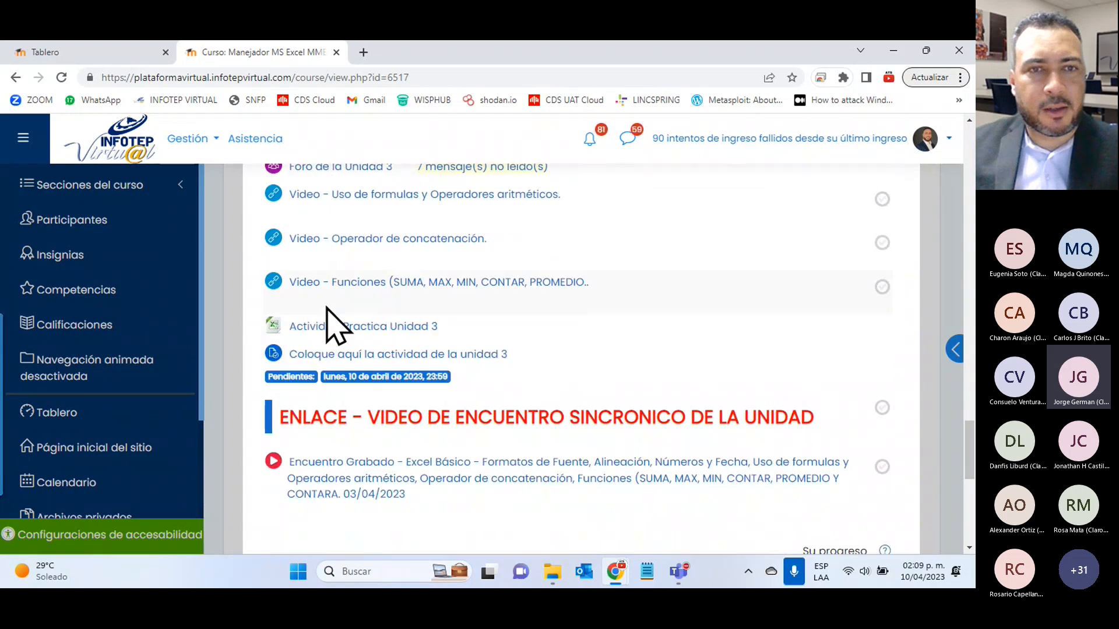
pyautogui.click(401, 331)
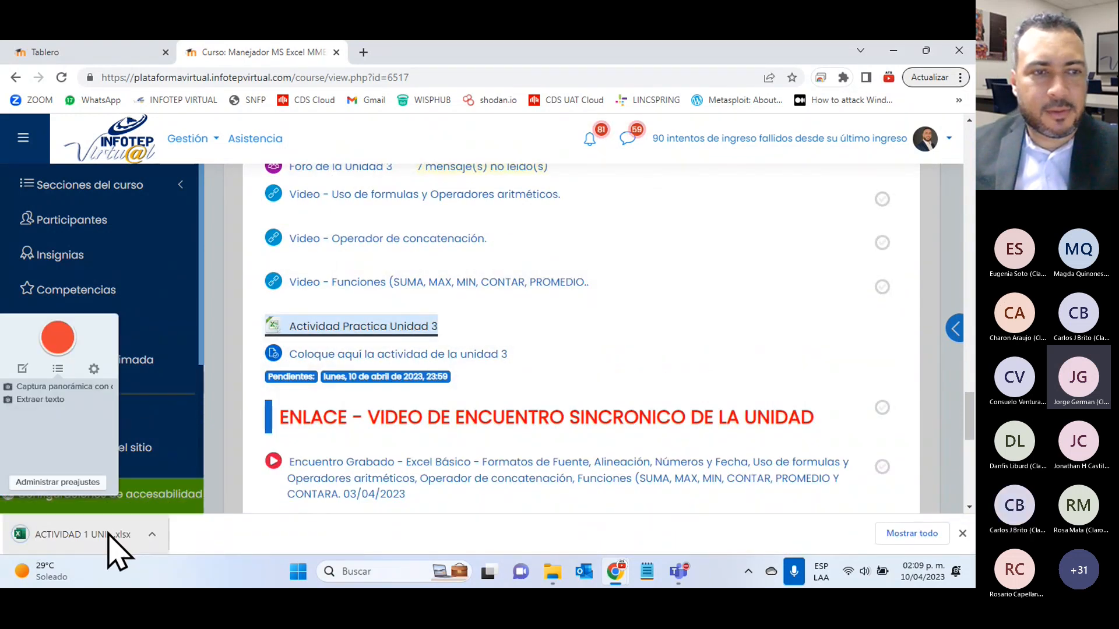
pyautogui.click(116, 535)
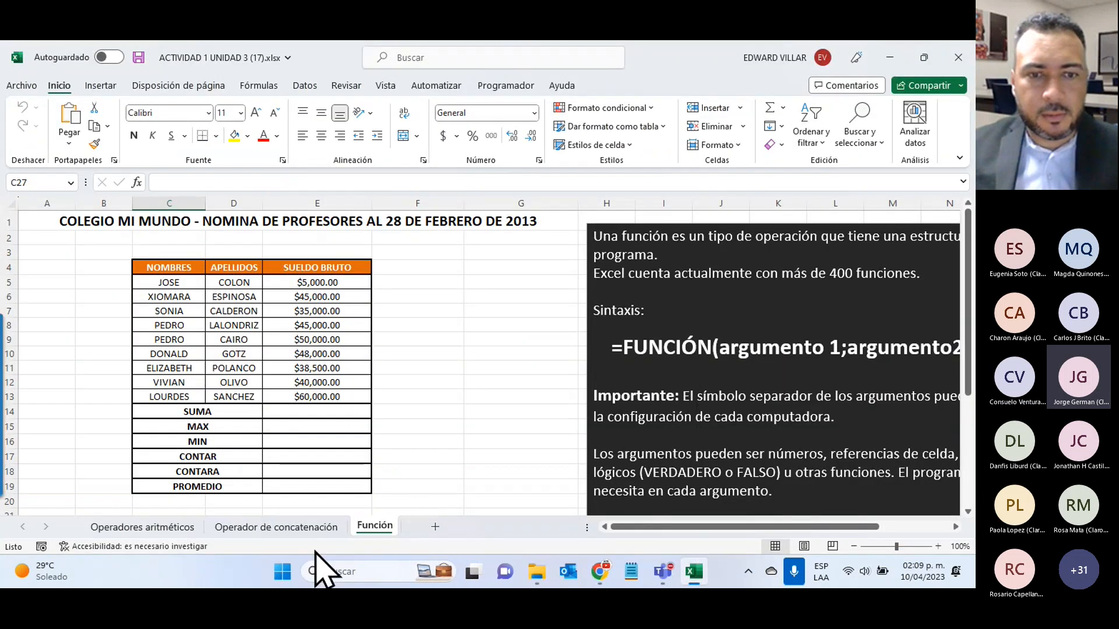
# - Check the system volume and look at the workbook's Operador de concatenación and Función sheets
pyautogui.press('XF86AudioRaiseVolume')
pyautogui.press('XF86AudioRaiseVolume')
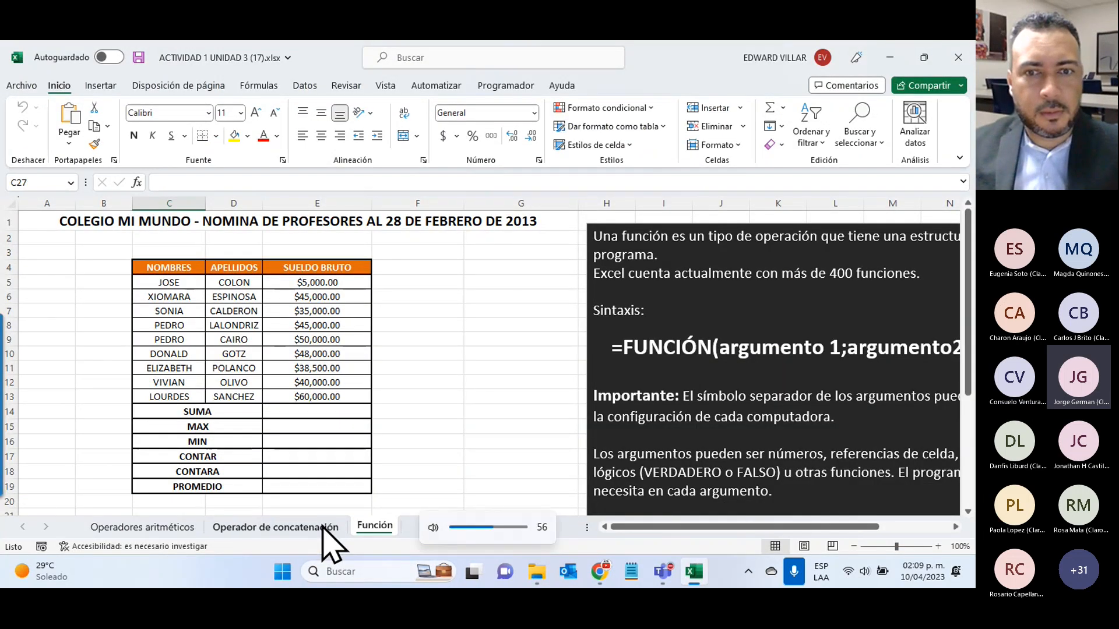
pyautogui.press('XF86AudioLowerVolume')
pyautogui.press('XF86AudioLowerVolume')
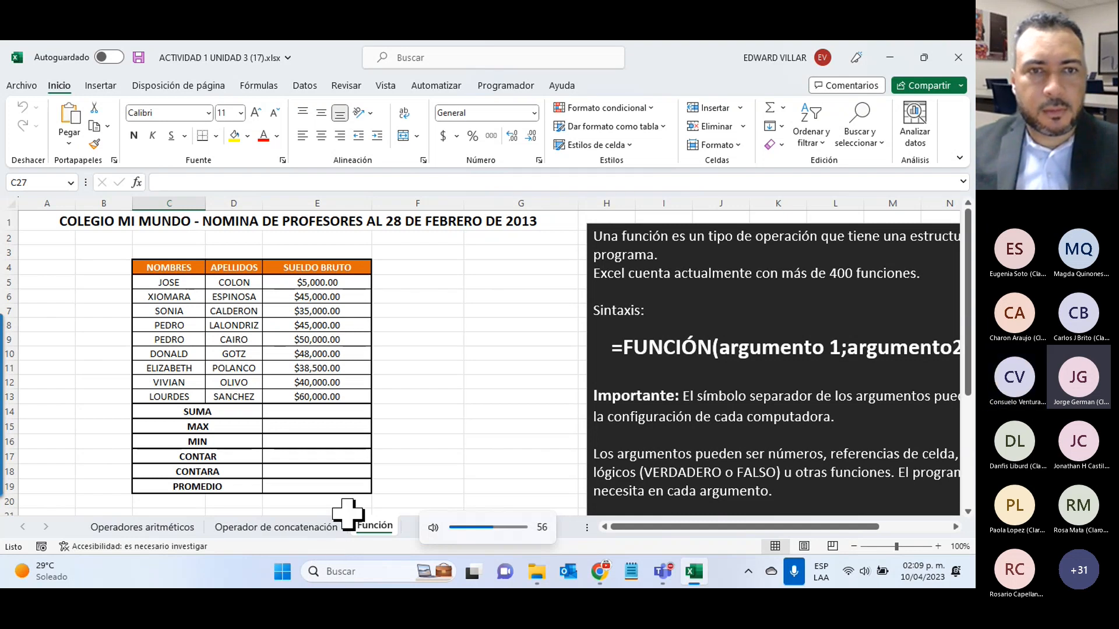
pyautogui.click(330, 527)
pyautogui.click(379, 531)
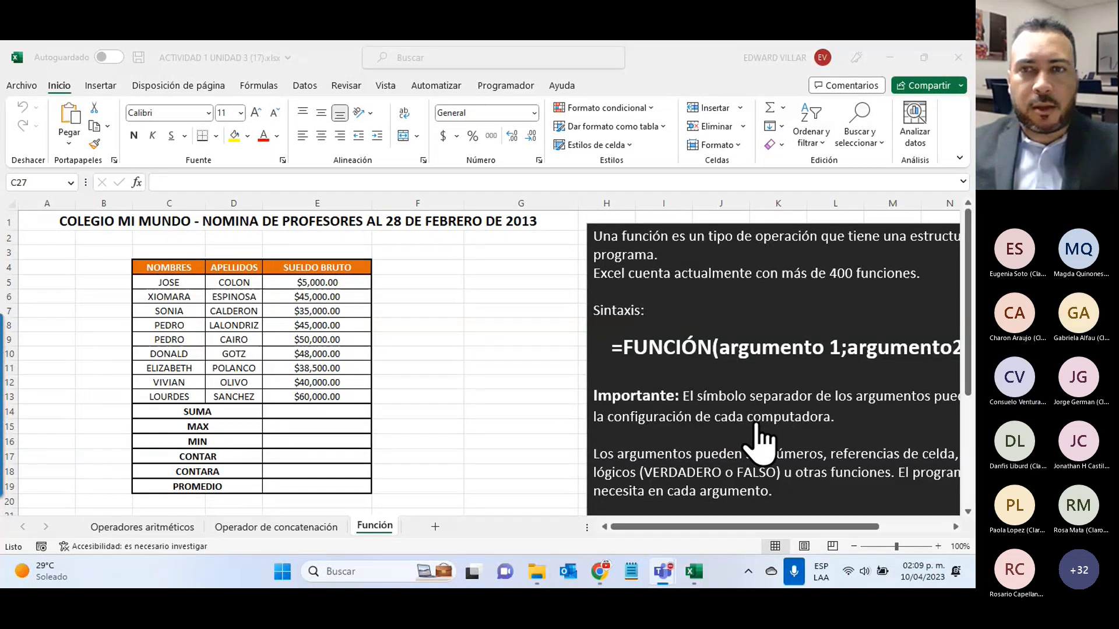
# - Admit the waiting guest to the Teams meeting and return to the course page, minimizing the workbook
pyautogui.click(757, 437)
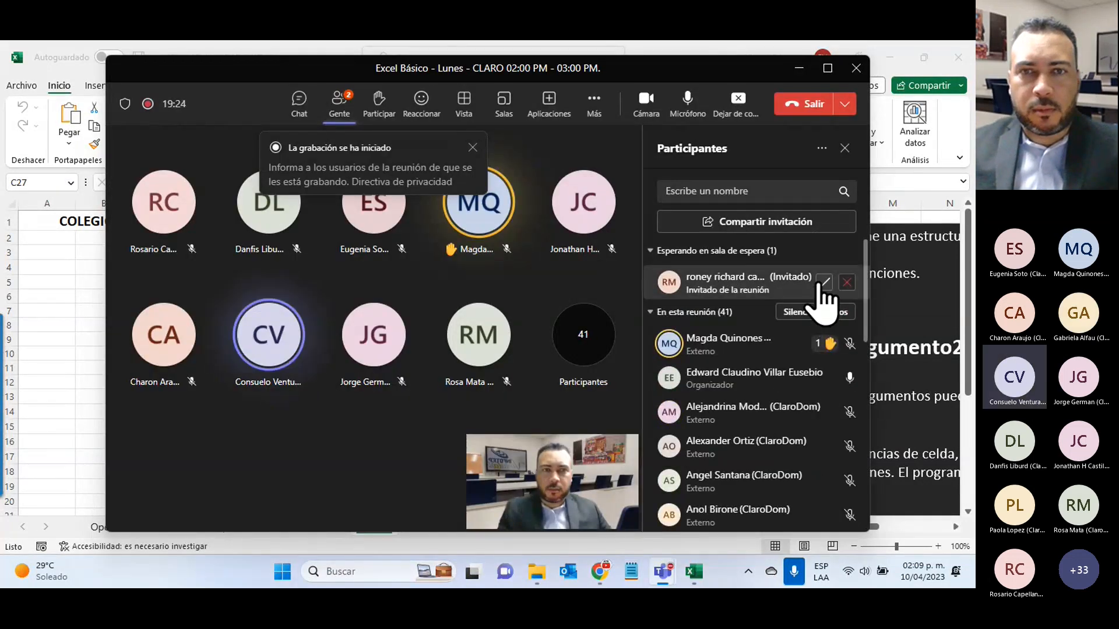
pyautogui.click(825, 284)
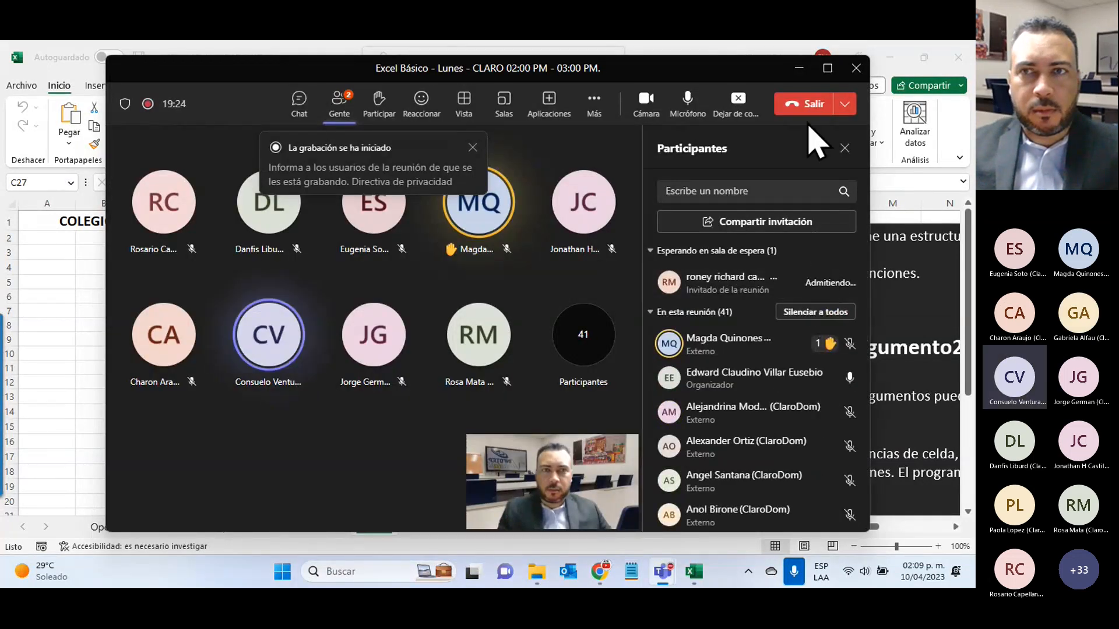
pyautogui.click(797, 73)
pyautogui.click(890, 58)
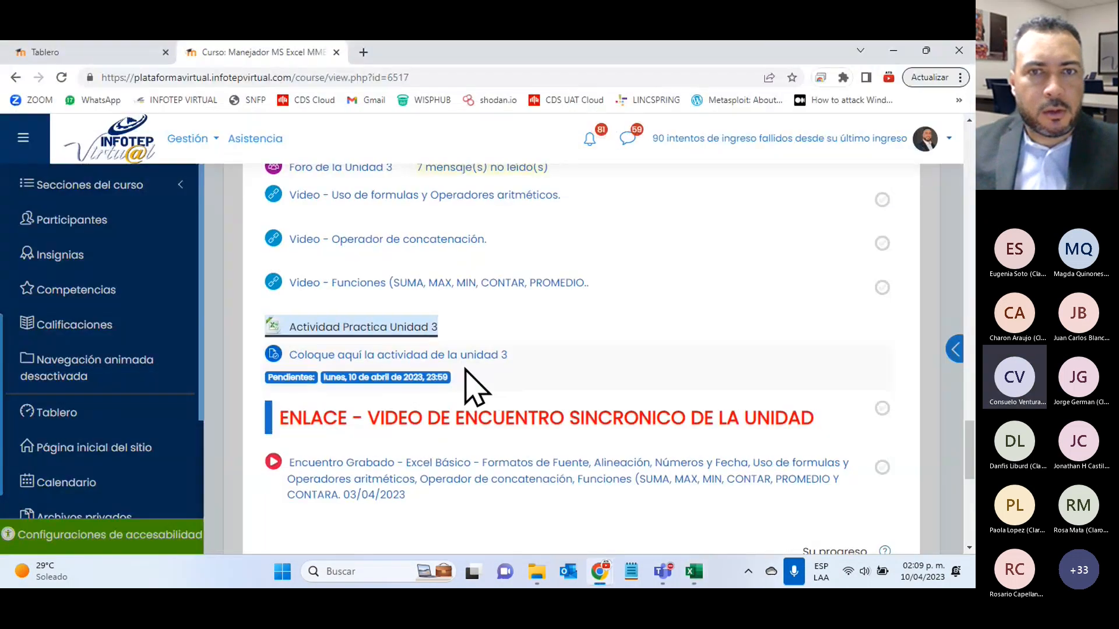
# - Expand course section 2, 03 de Abril - 09 de Abril, and open its Actividad de la Unidad 2 workbook
pyautogui.scroll(5, 466, 371)
pyautogui.click(469, 390)
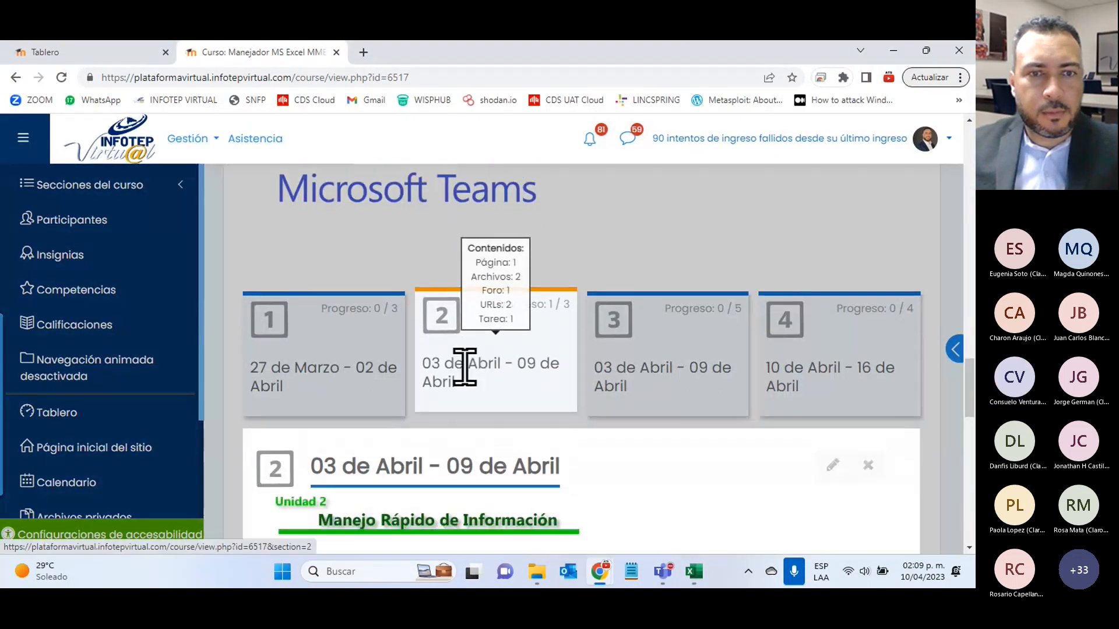
pyautogui.scroll(-5, 464, 367)
pyautogui.click(316, 342)
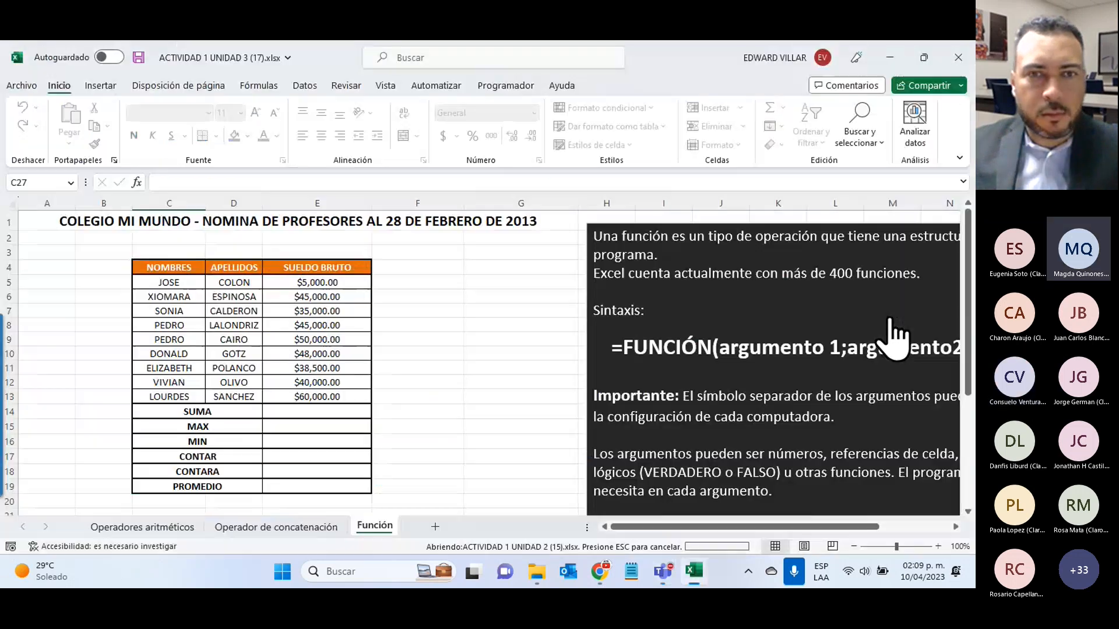
# - Check the Teams participant list and review the font, alignment and number format sheets of the Unidad 2 workbook
pyautogui.click(890, 319)
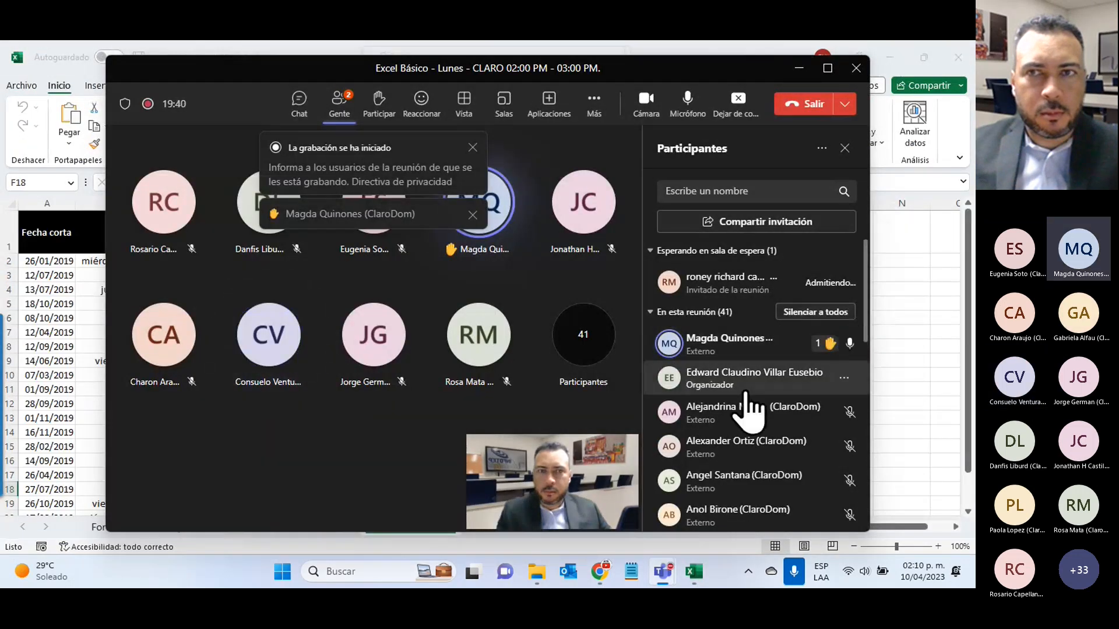
pyautogui.click(800, 68)
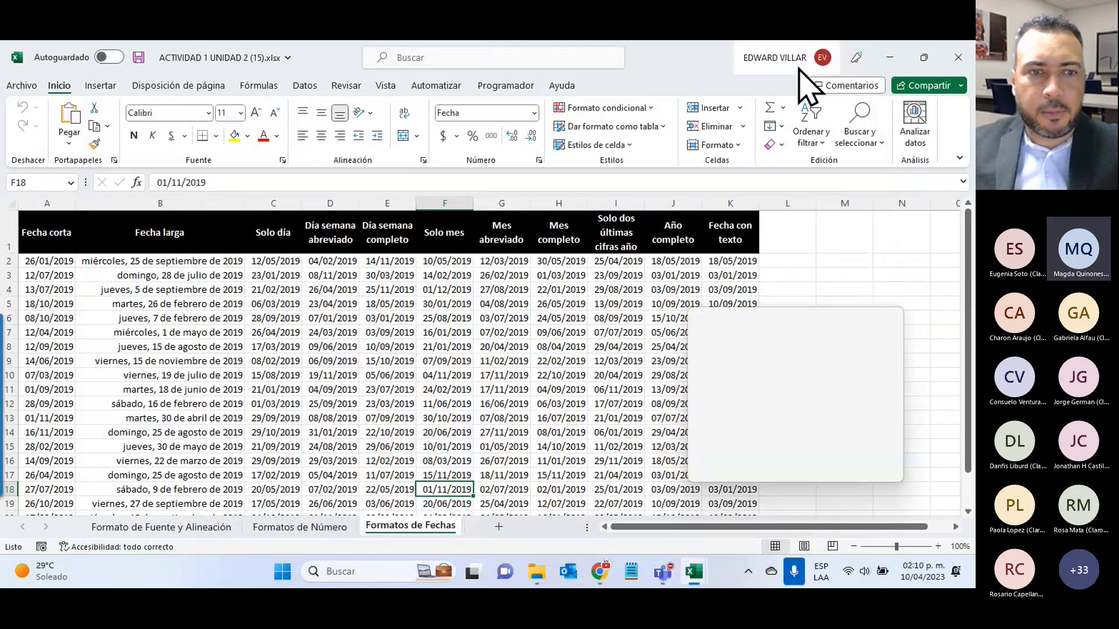
pyautogui.click(299, 527)
pyautogui.click(114, 526)
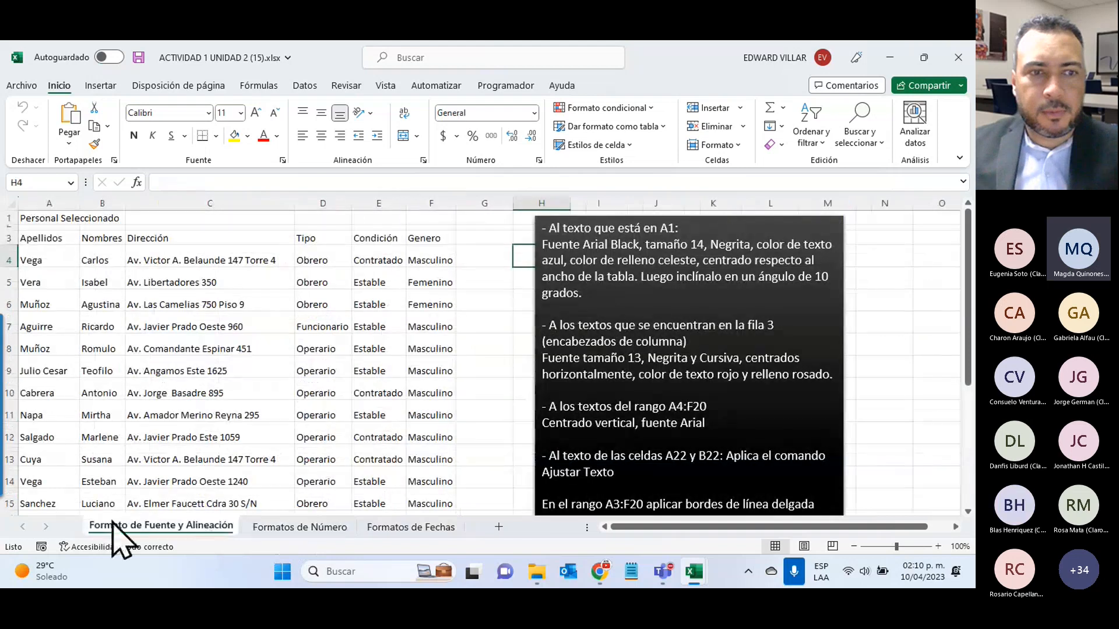
pyautogui.click(256, 527)
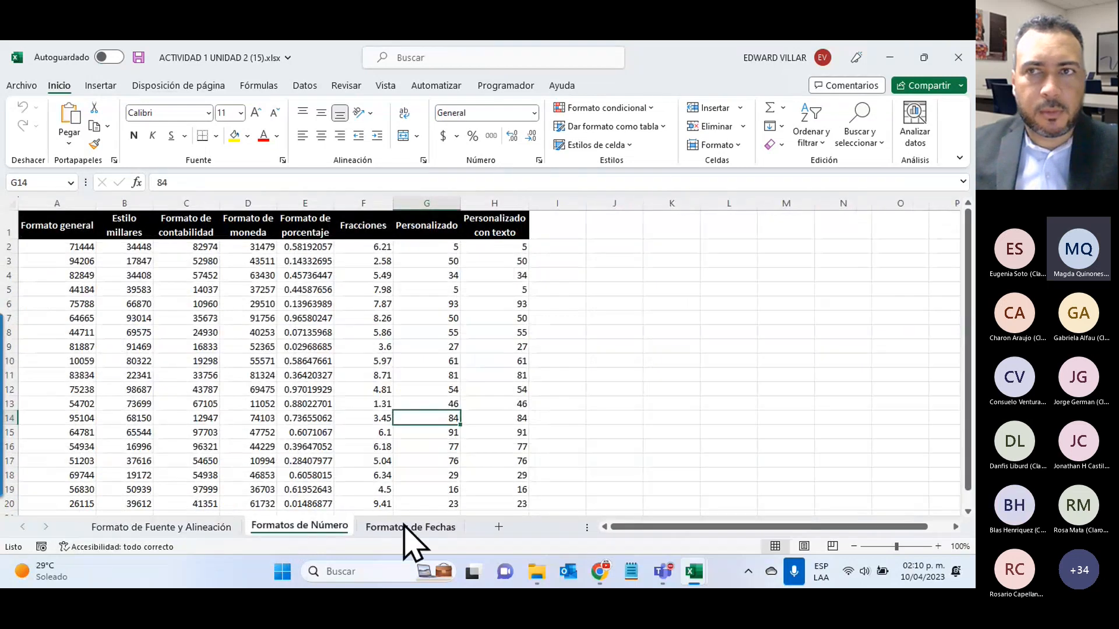
# - Switch to the Unidad 3 workbook and select cell E5 of the FORMA UNA ORACION column on the Operador de concatenación sheet
pyautogui.hotkey('alt', 'Tab')
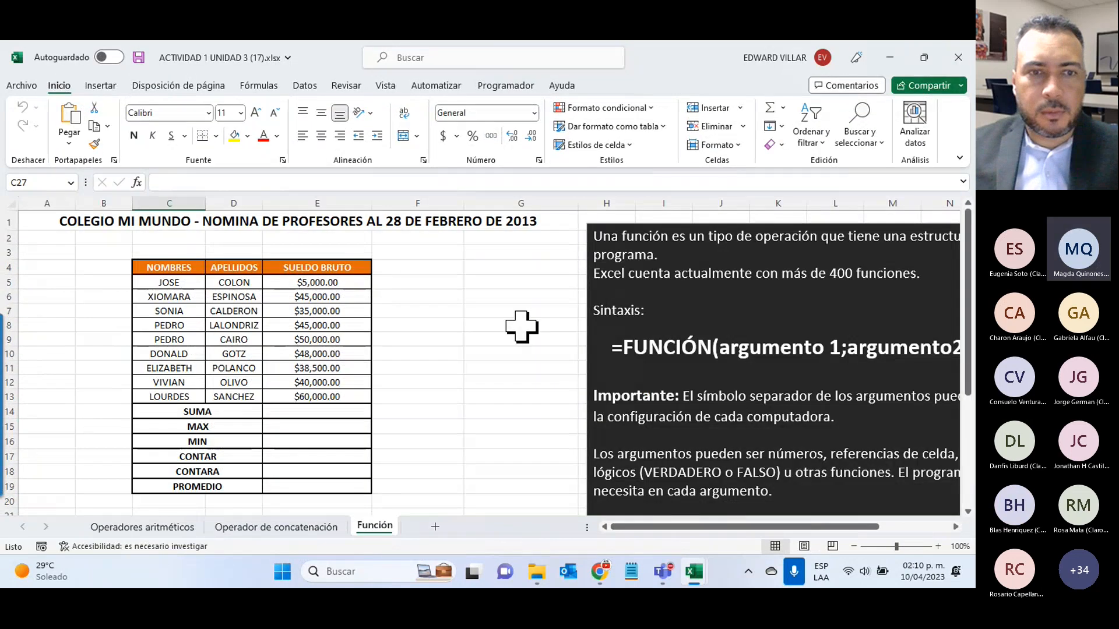
pyautogui.click(307, 530)
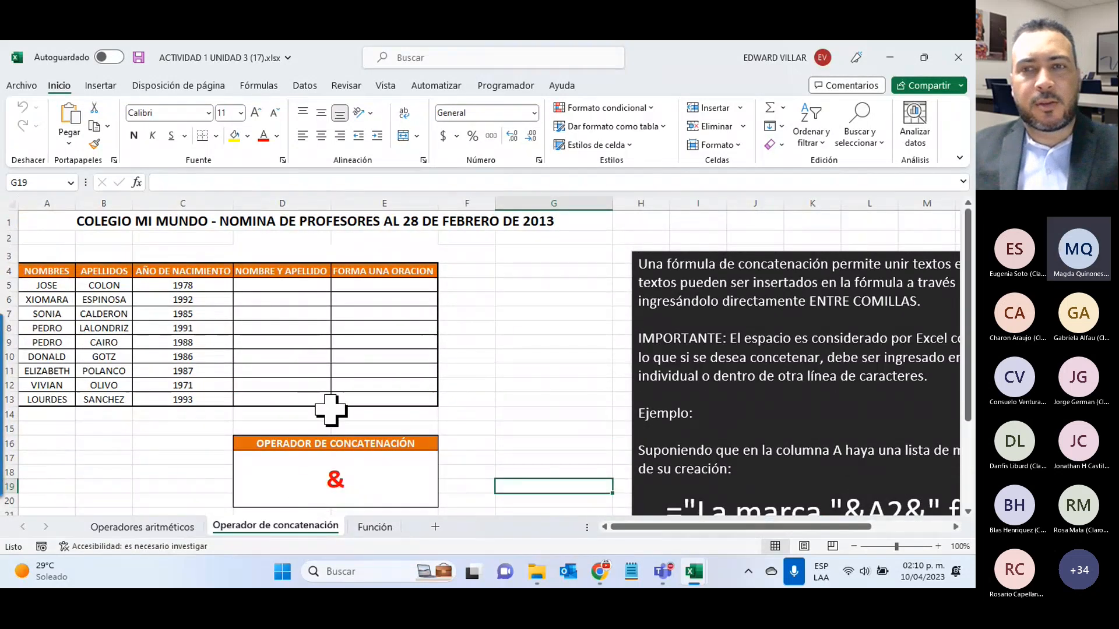
pyautogui.click(401, 288)
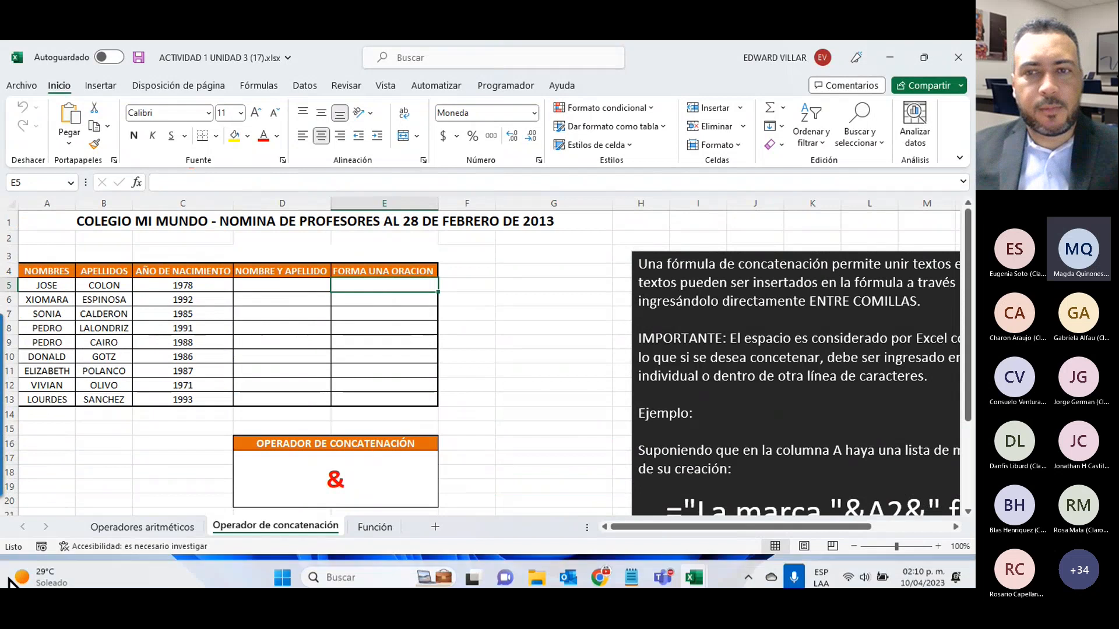
# - Switch to the Teams meeting, admit both waiting participants together and return to the Unidad 3 workbook
pyautogui.click(807, 416)
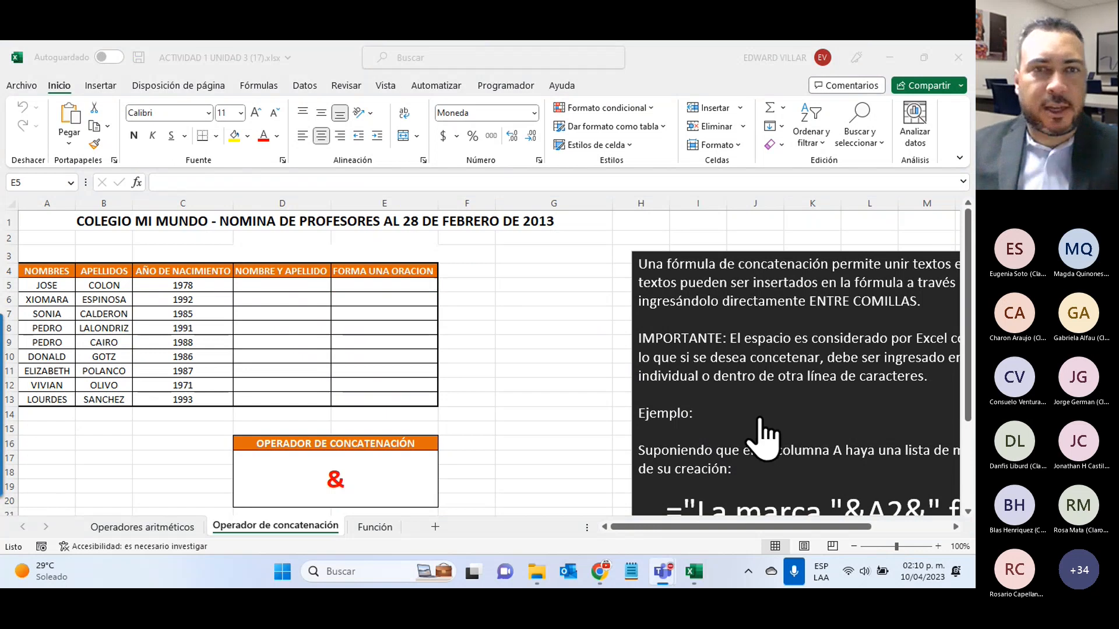
pyautogui.click(764, 421)
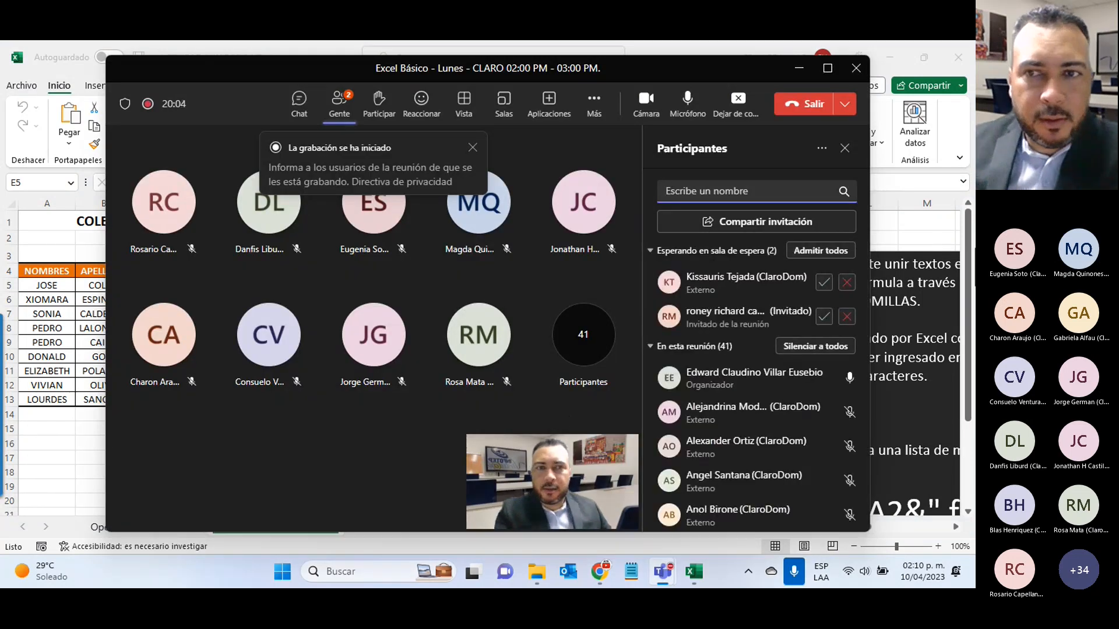
pyautogui.click(816, 250)
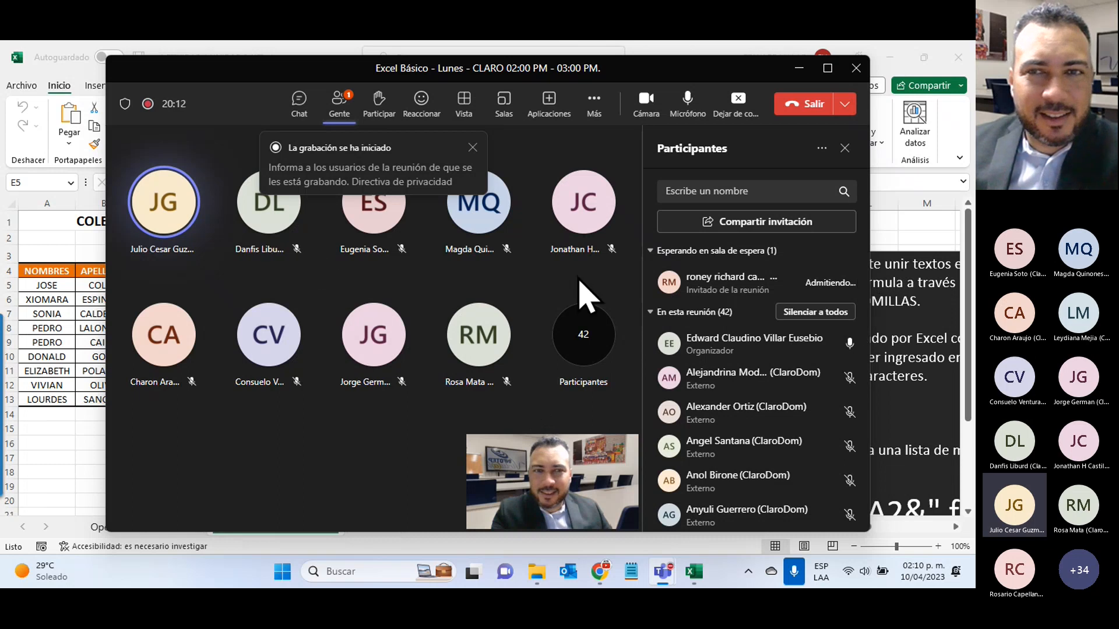
pyautogui.click(800, 70)
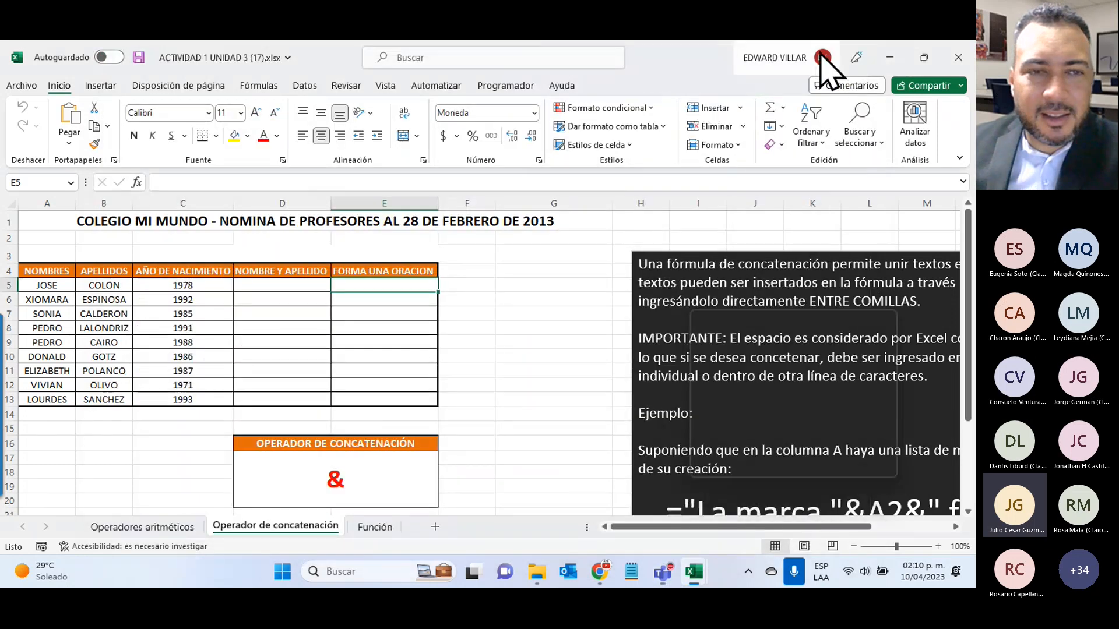
# - Highlight the function labels from SUMA to PROMEDIO on the Función sheet and review the workbook's three sheets
pyautogui.click(376, 527)
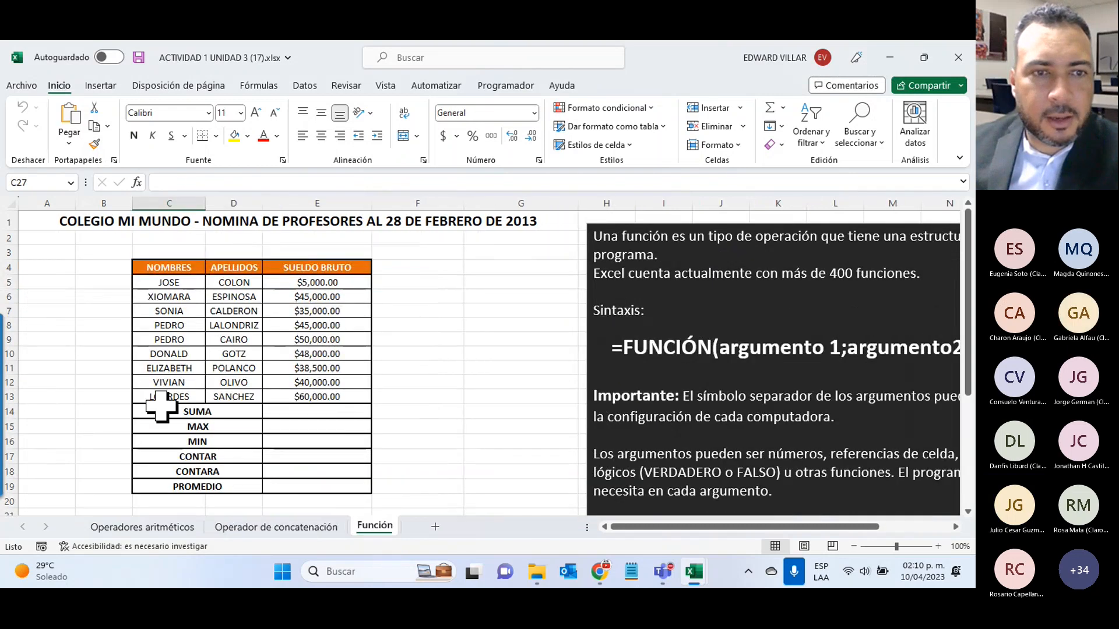
pyautogui.moveTo(164, 411); pyautogui.dragTo(169, 487)
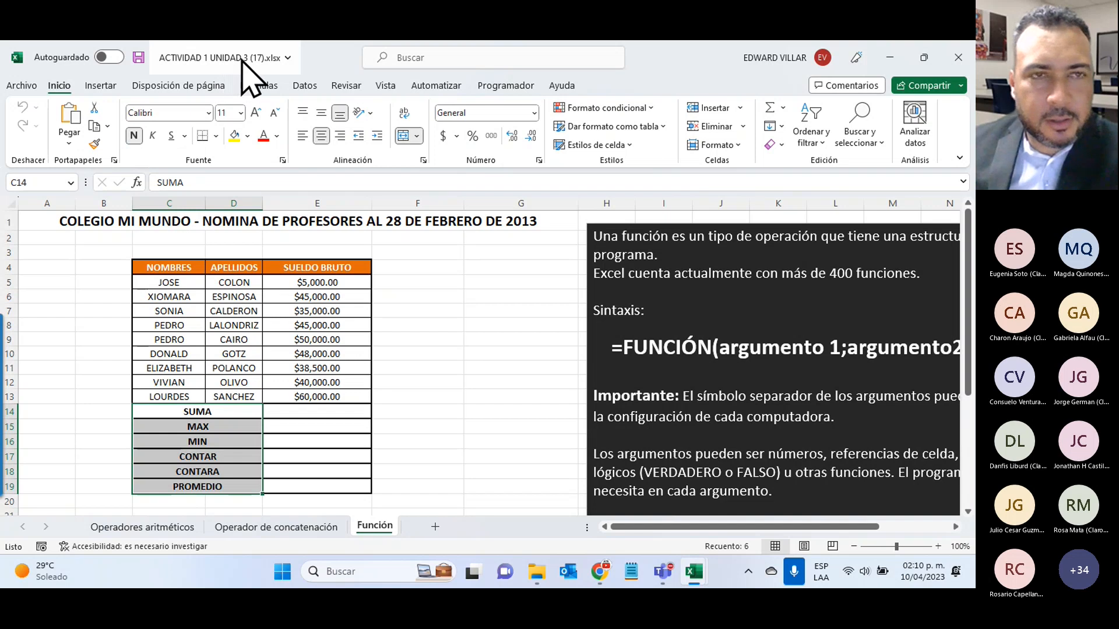
pyautogui.click(137, 527)
pyautogui.click(245, 527)
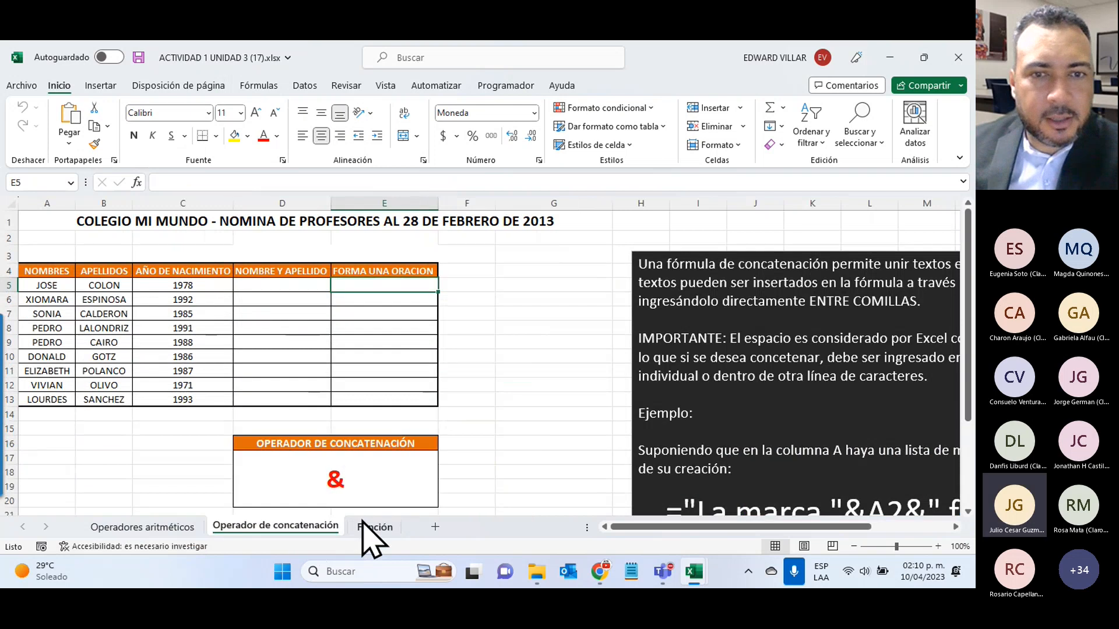
pyautogui.click(373, 528)
# - Minimize the workbook and review the Unit 2 activities on the course page
pyautogui.click(890, 57)
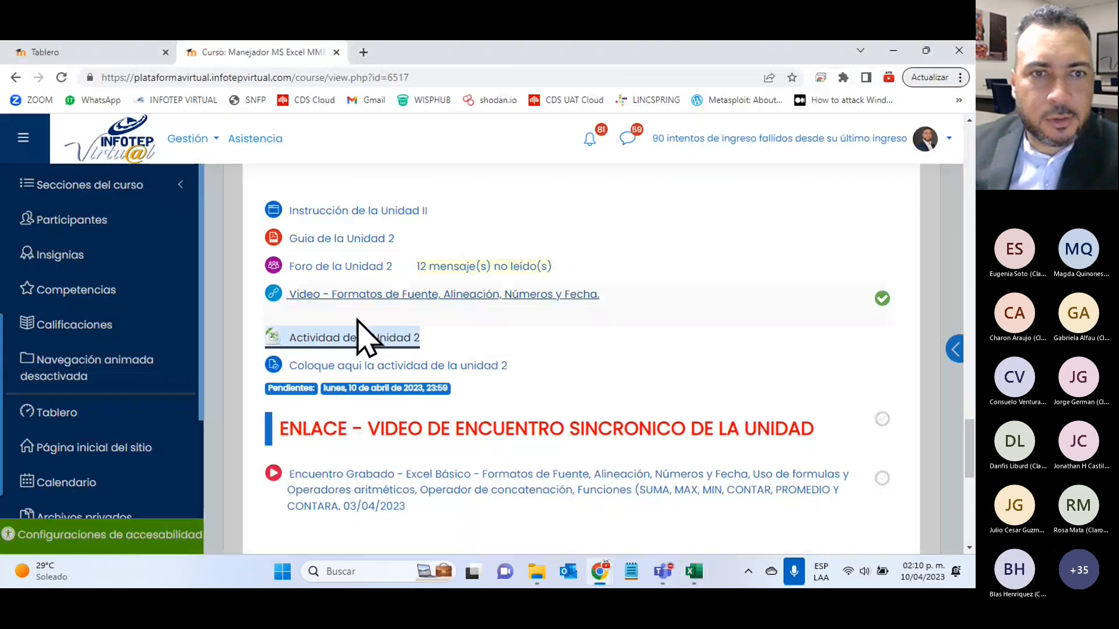
pyautogui.scroll(-5, 512, 337)
pyautogui.scroll(10, 512, 337)
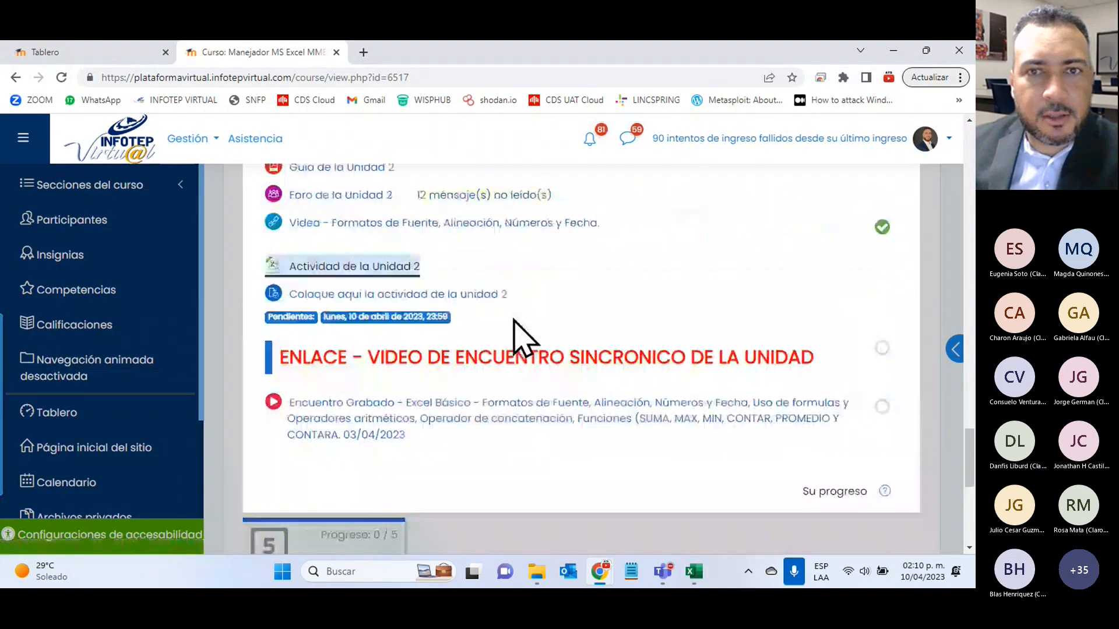
# - Open the Unit 3 section of the course page and review its videos, practice activity and submission deadline
pyautogui.click(707, 286)
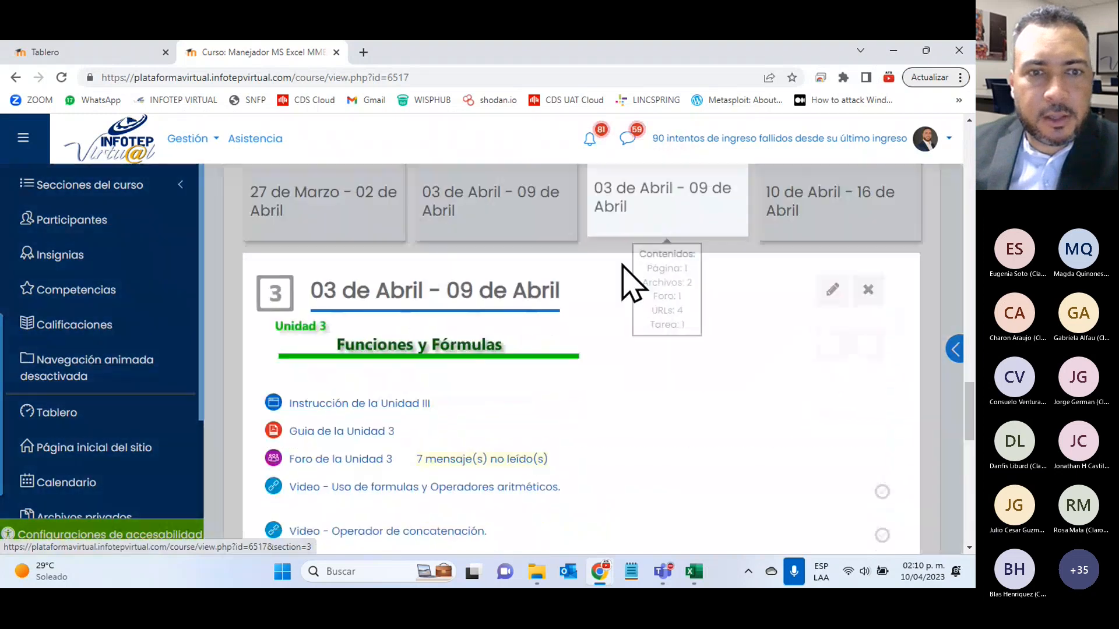
pyautogui.scroll(-3, 630, 282)
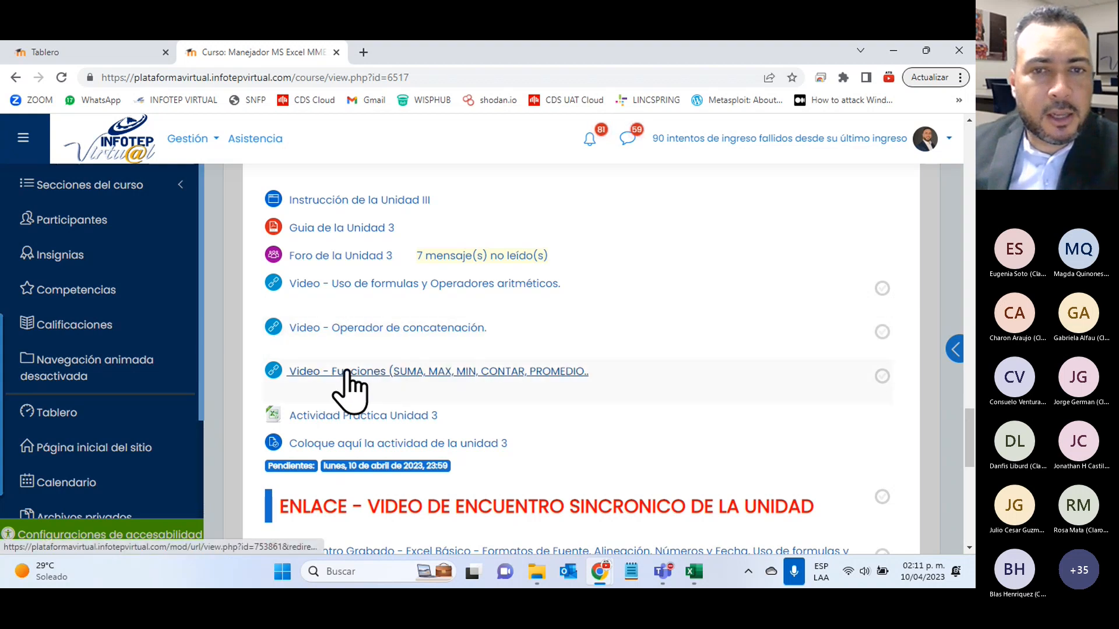
pyautogui.click(698, 574)
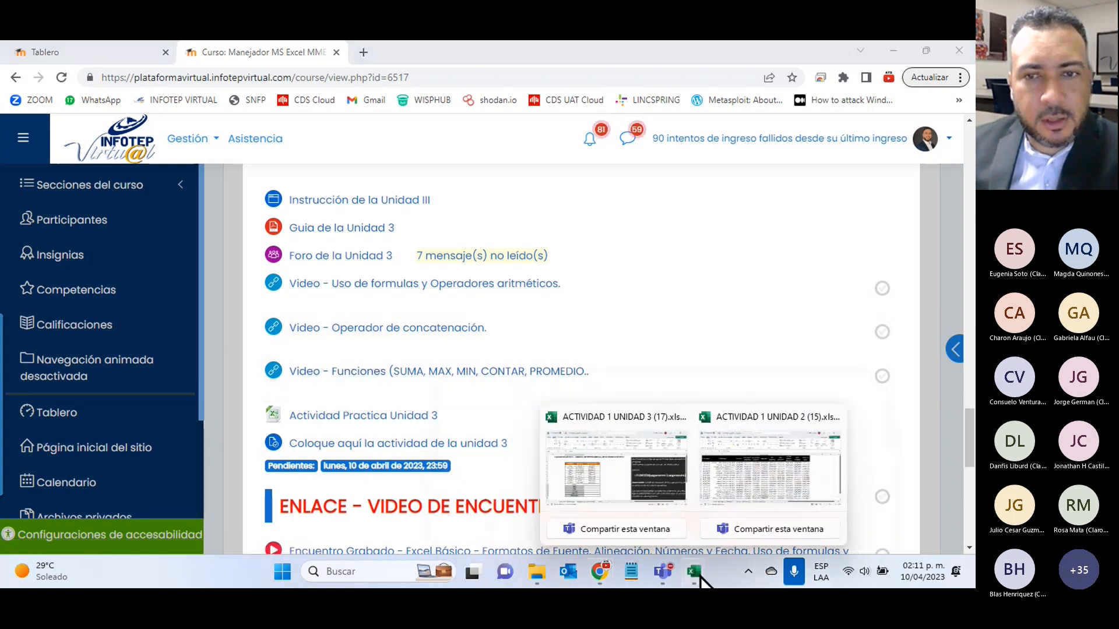
pyautogui.moveTo(670, 488)
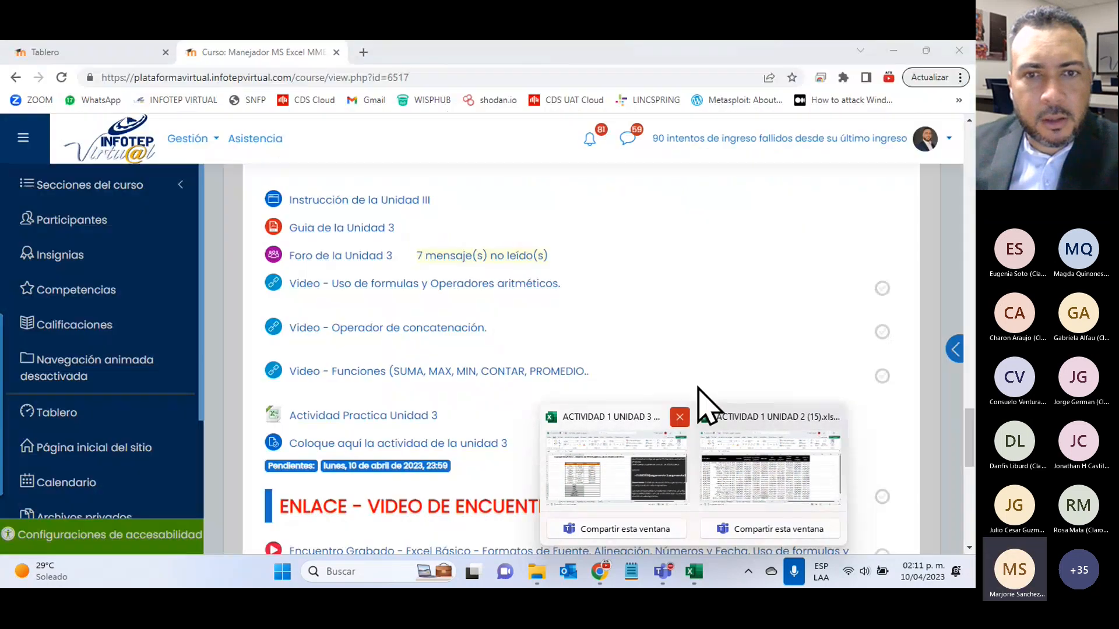
pyautogui.scroll(6, 400, 419)
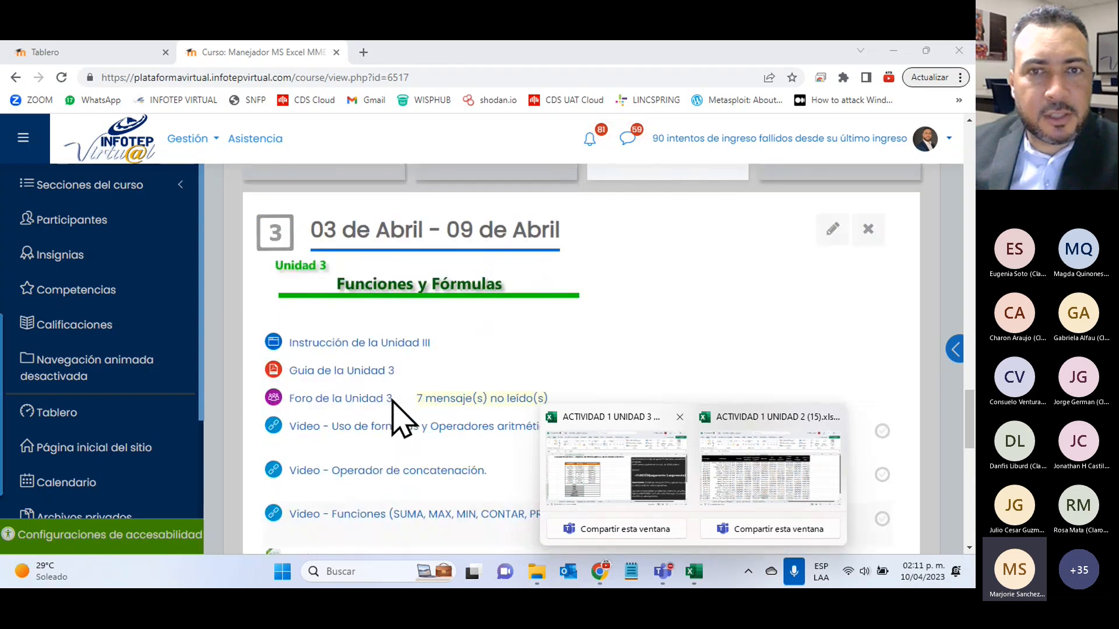
# - Open the Unit 2 section of the course page and review its activity, submission link and recorded session link
pyautogui.click(448, 355)
pyautogui.scroll(-5, 455, 353)
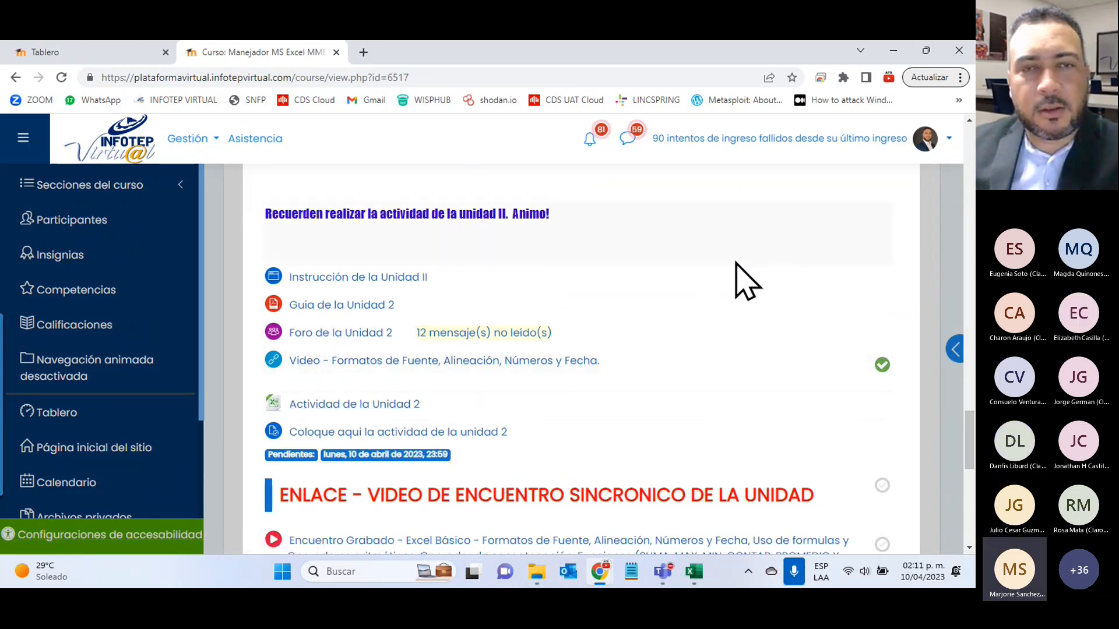
pyautogui.scroll(4, 735, 264)
pyautogui.scroll(-3, 735, 285)
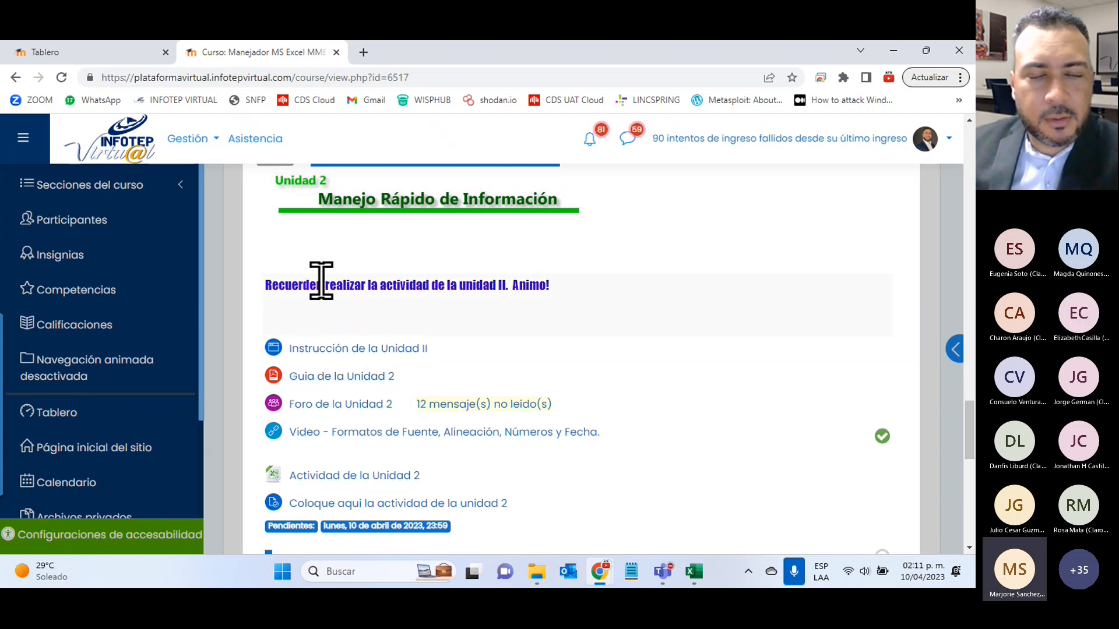
pyautogui.scroll(-2, 387, 280)
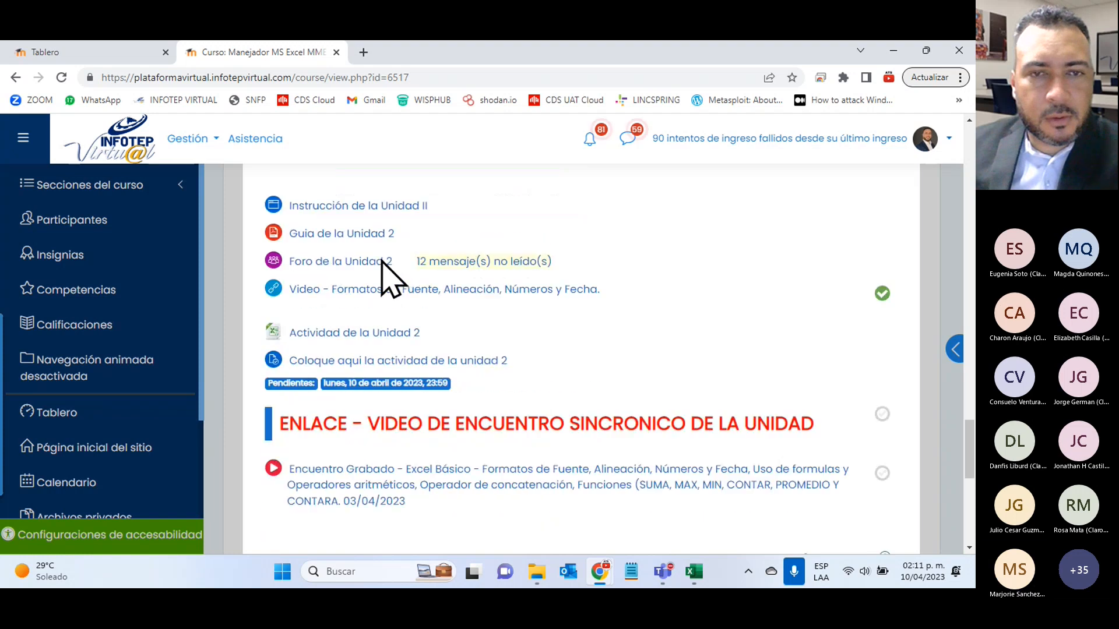
pyautogui.scroll(-3, 635, 525)
pyautogui.scroll(2, 618, 524)
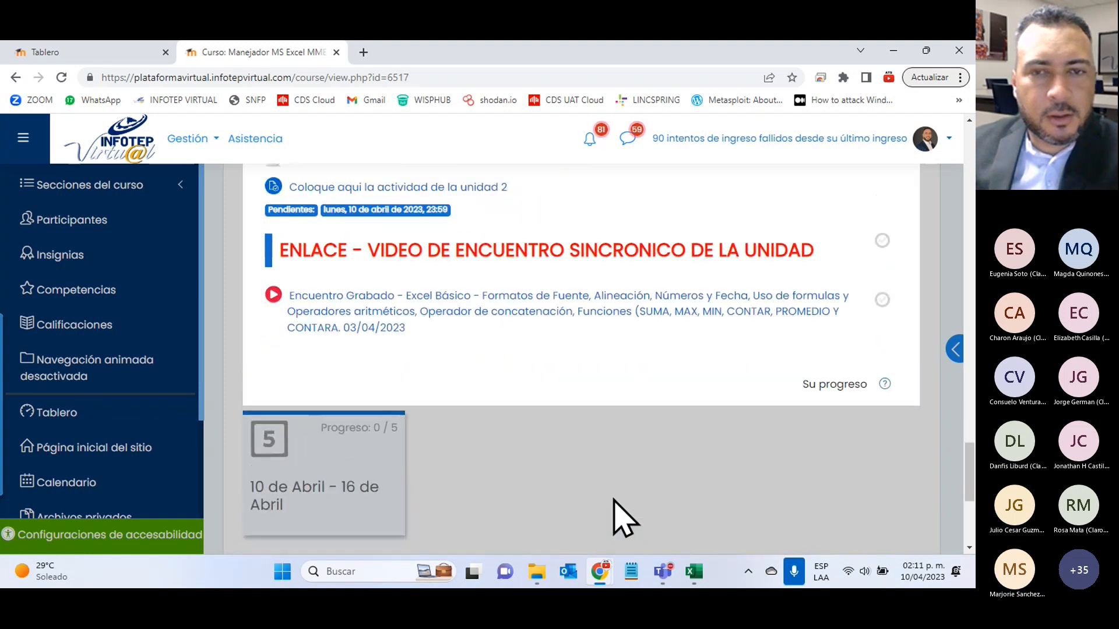
pyautogui.scroll(3, 623, 519)
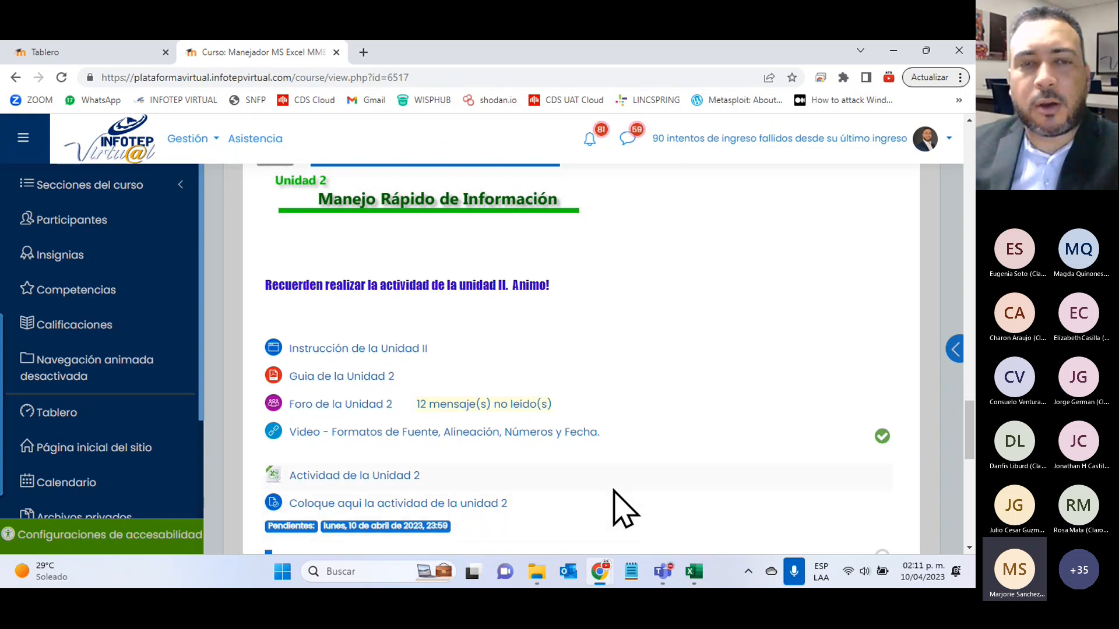
pyautogui.scroll(-1, 614, 491)
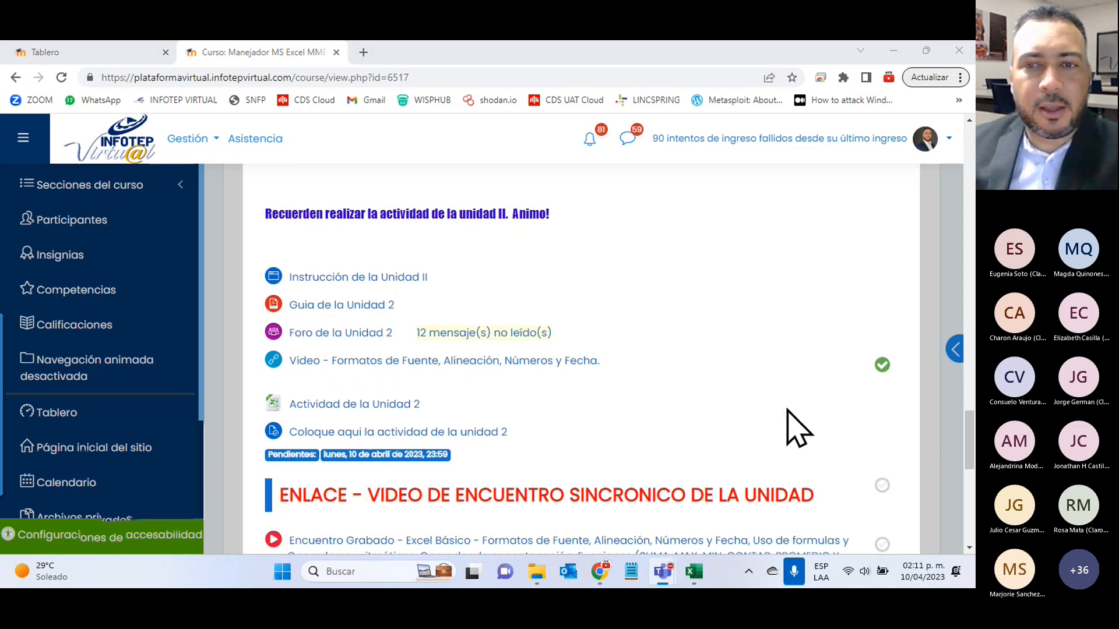
# - Bring up the course dashboard, then switch to the Unidad 3 workbook and review the Operador de concatenación sheet
pyautogui.click(42, 51)
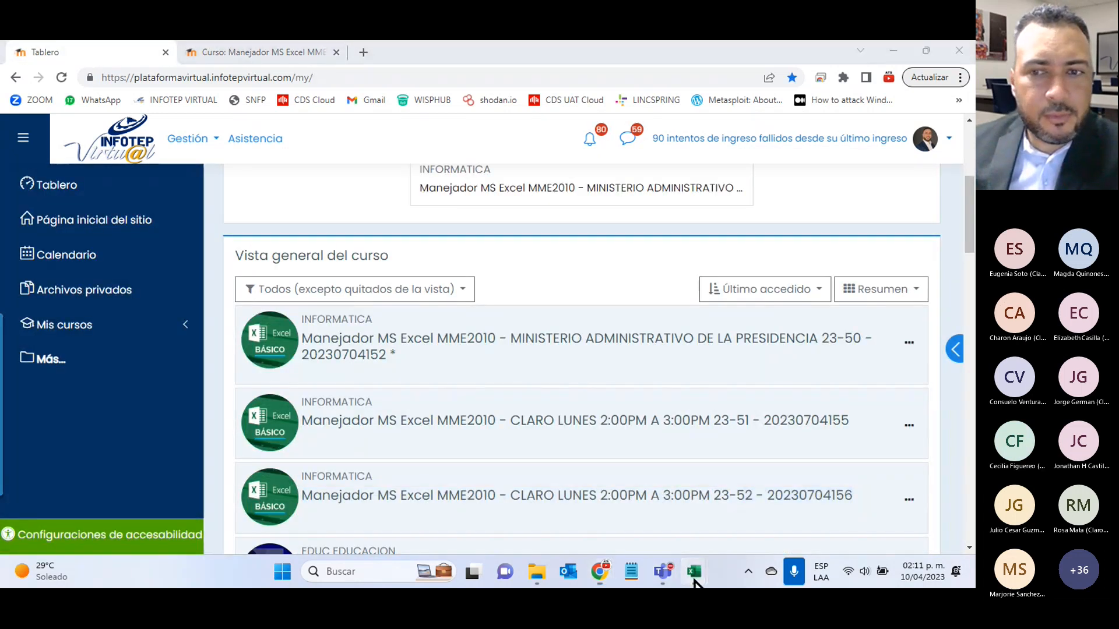
pyautogui.moveTo(694, 571)
pyautogui.click(635, 505)
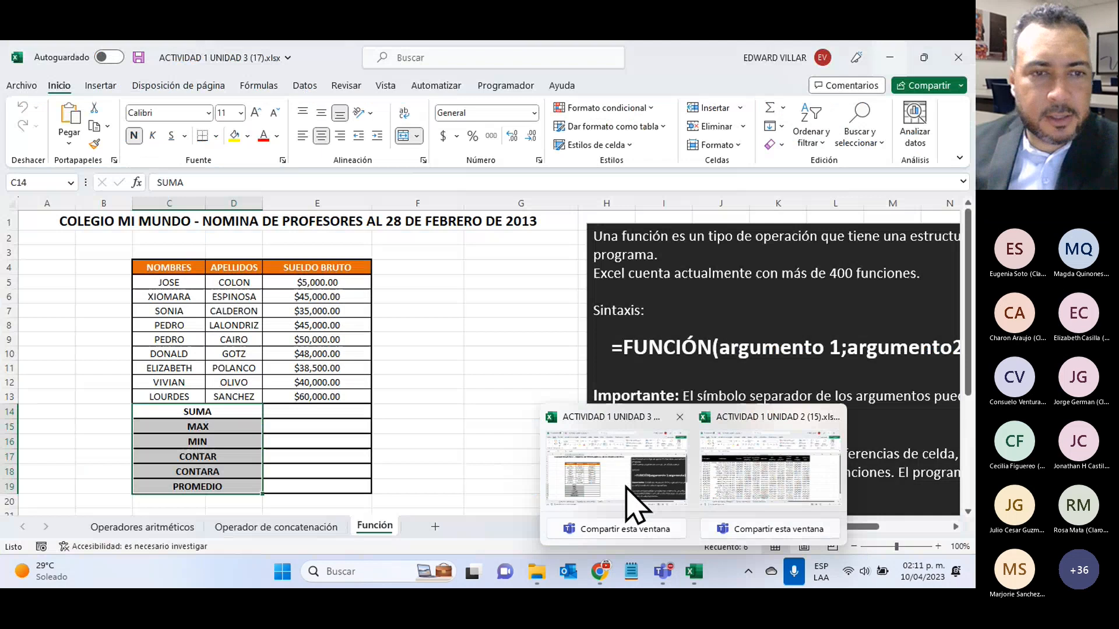
pyautogui.click(268, 526)
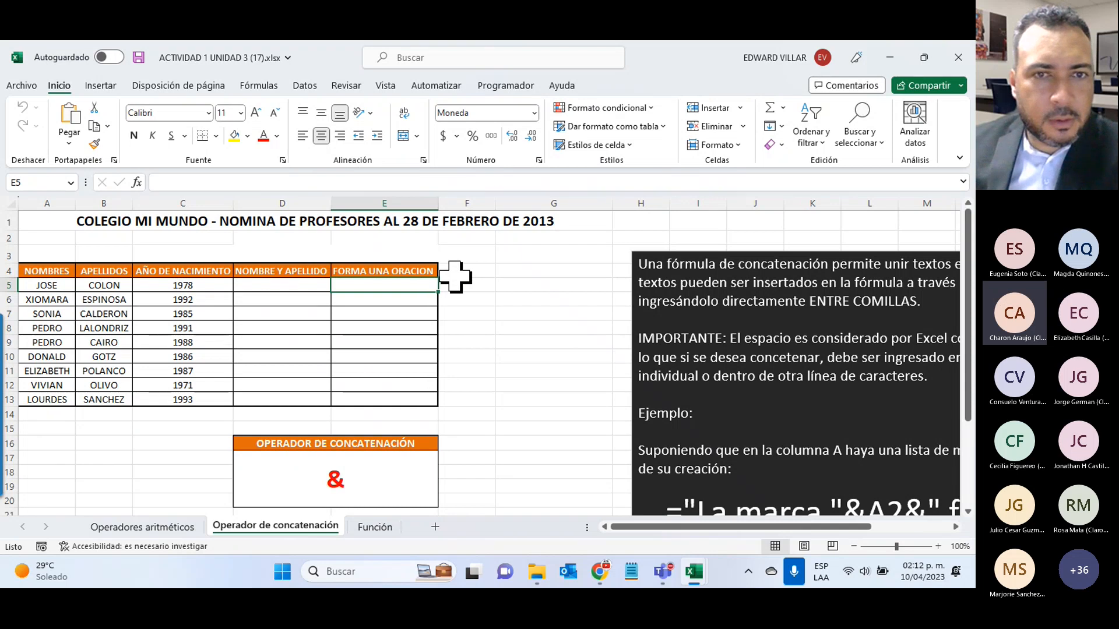
pyautogui.scroll(-2, 455, 279)
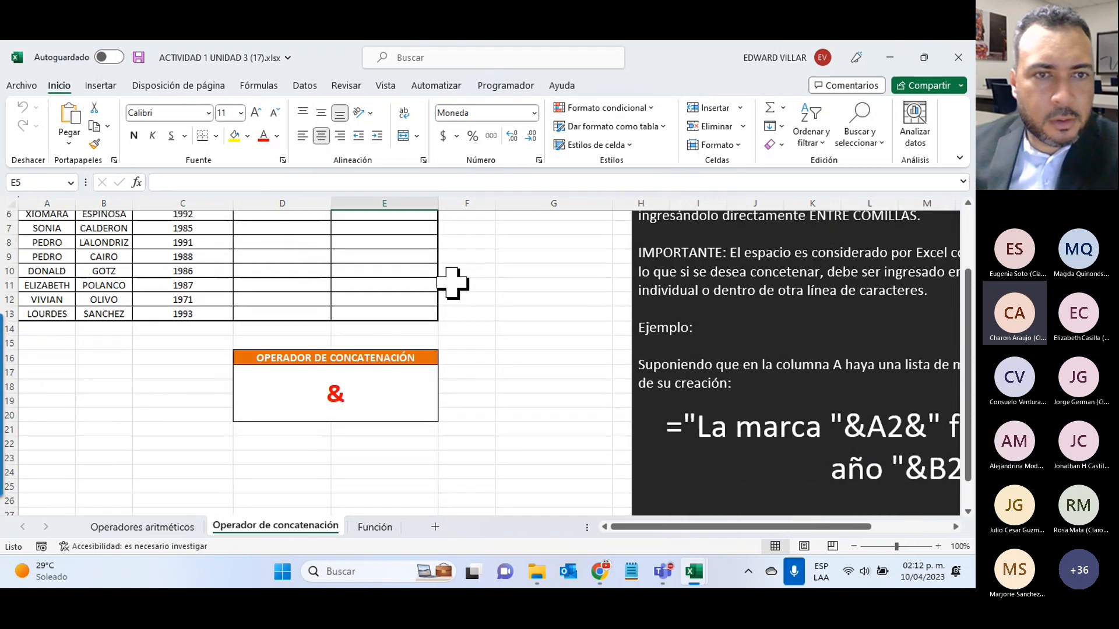
pyautogui.scroll(2, 452, 284)
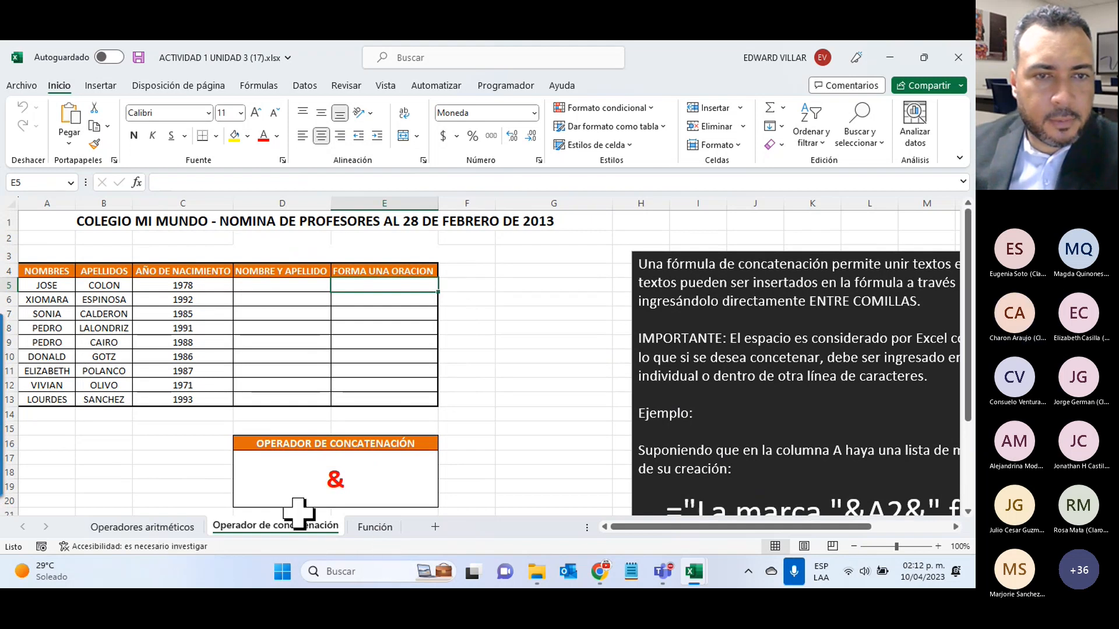
# - Go to the Función sheet and point out the MIN and CONTARA result cells and the PROMEDIO label
pyautogui.click(375, 527)
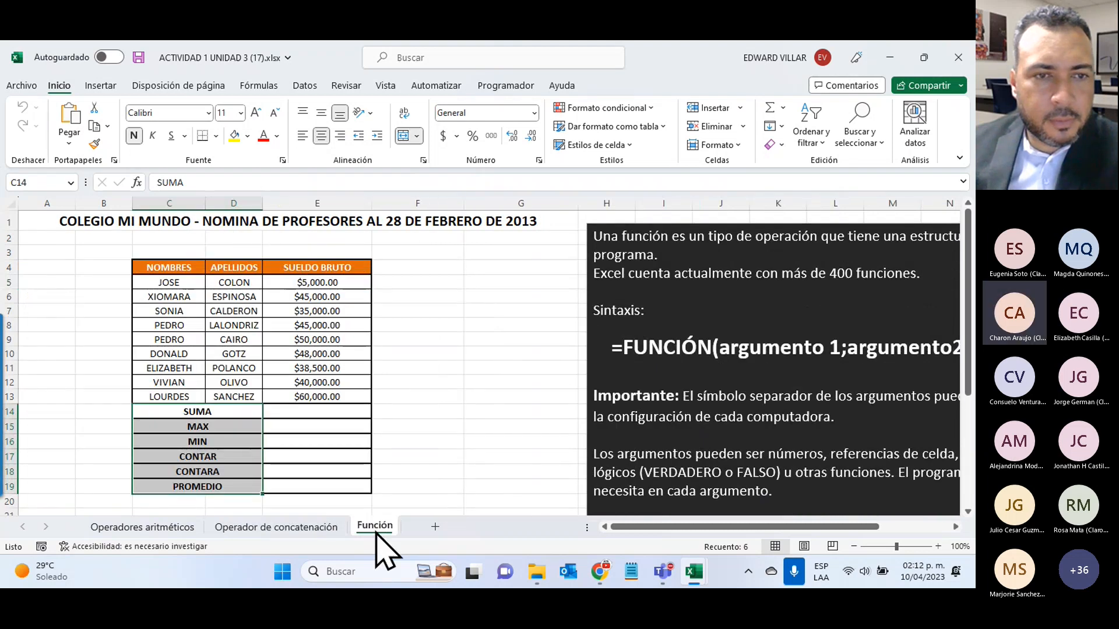
pyautogui.click(331, 442)
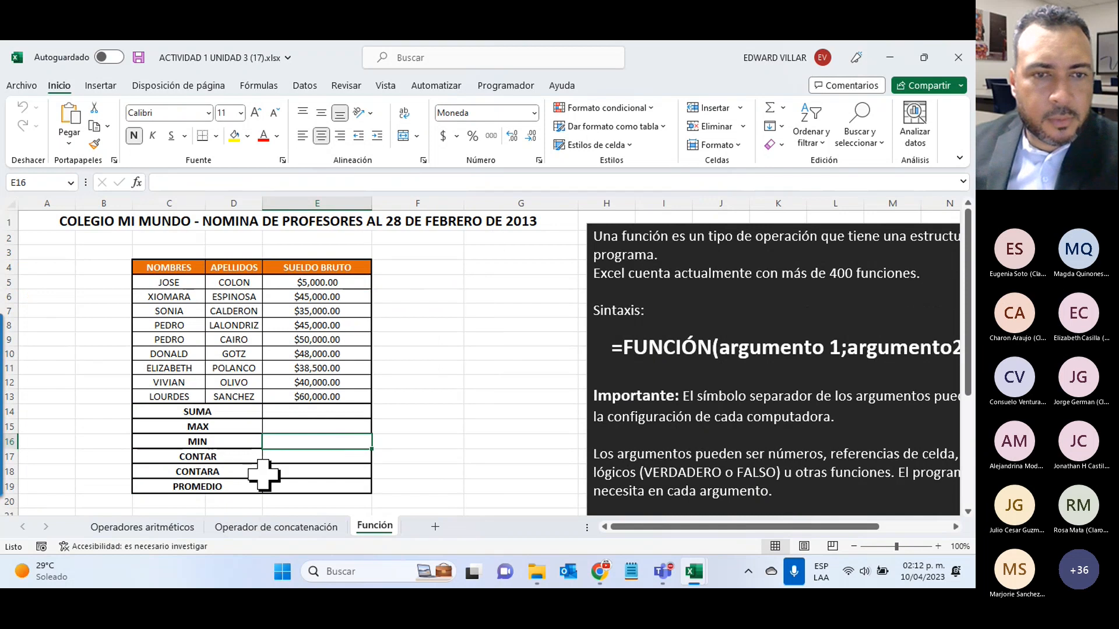
pyautogui.click(291, 475)
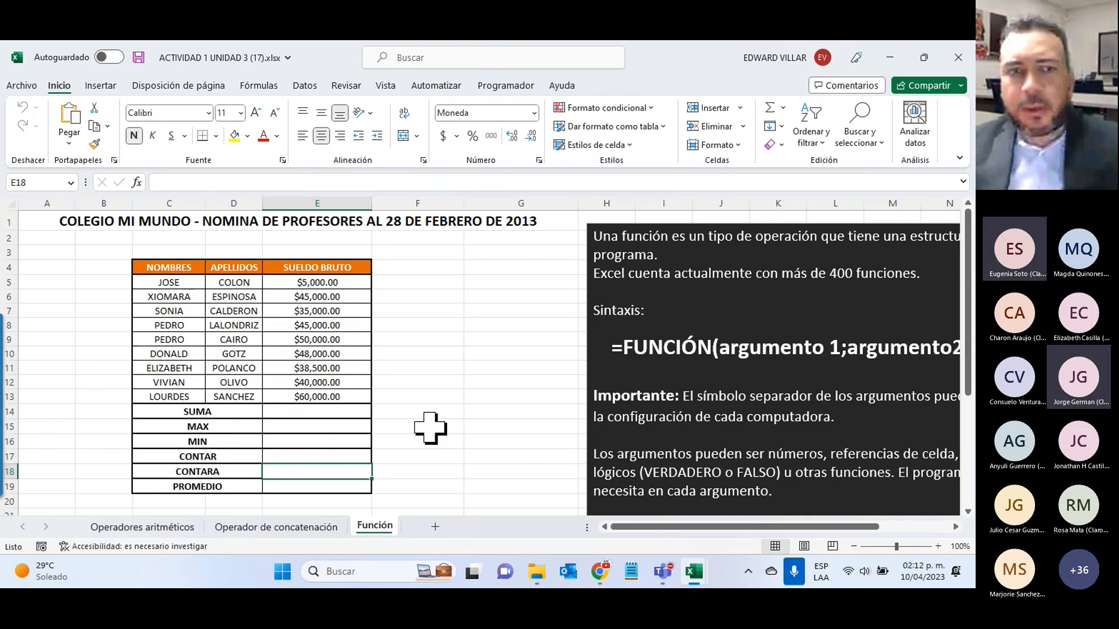
pyautogui.click(168, 488)
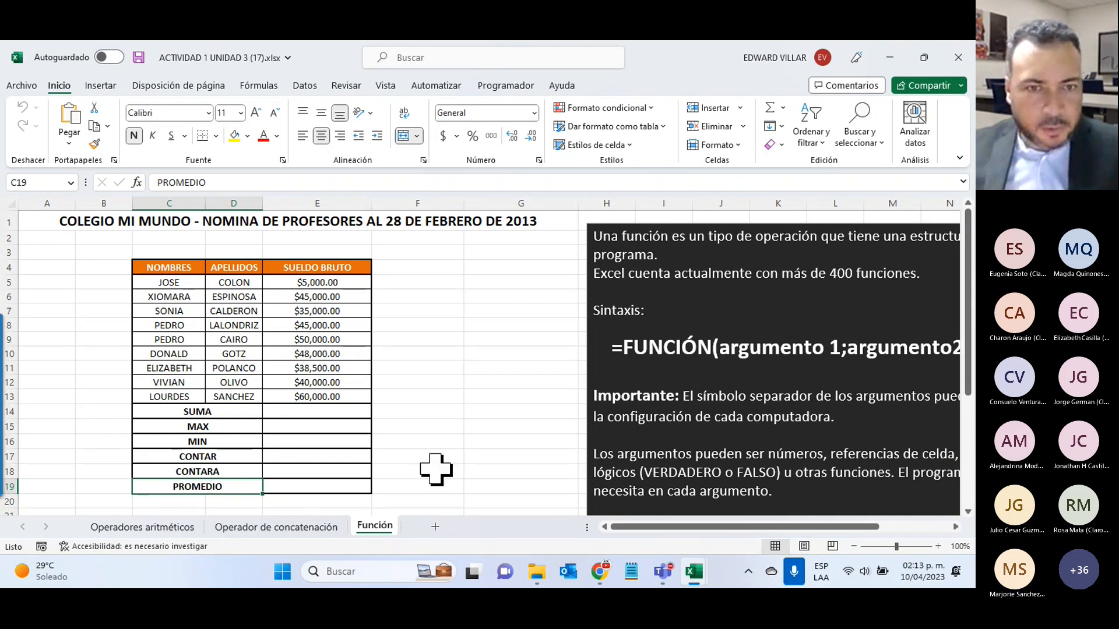
# - Enter "count" in cell F17 beside the CONTAR row and select cell F16
pyautogui.click(412, 457)
pyautogui.write('coun')
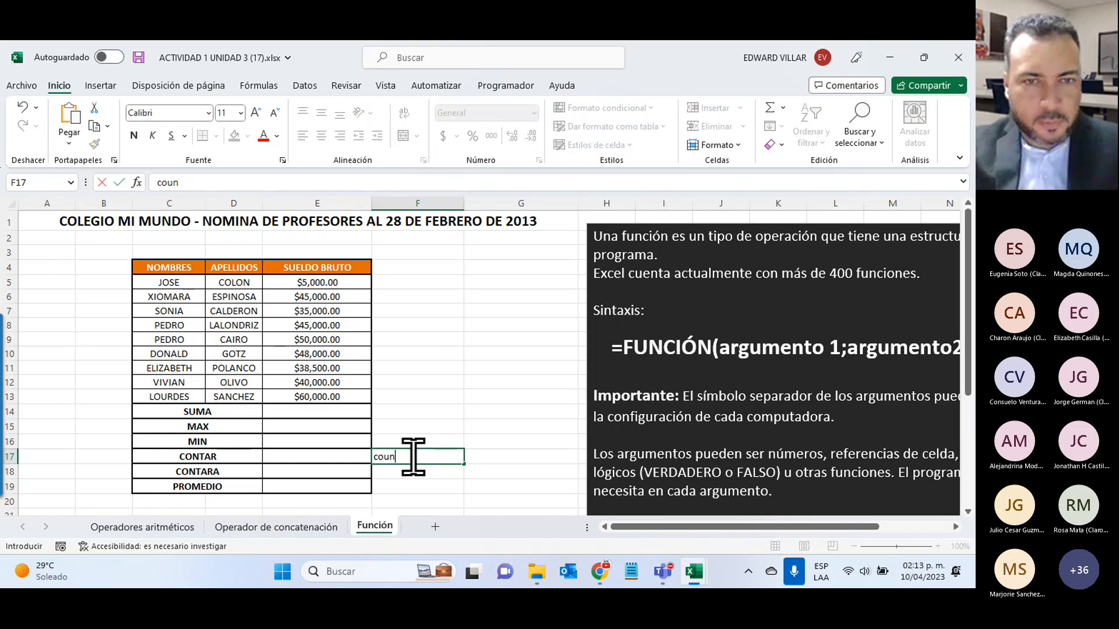
pyautogui.press('Return')
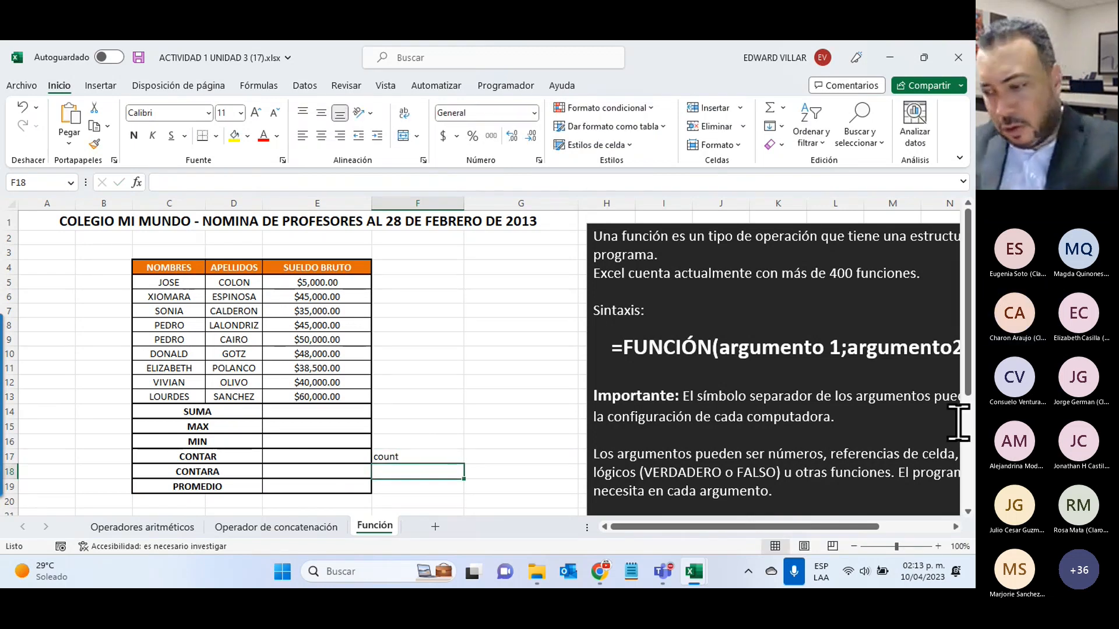
pyautogui.click(452, 438)
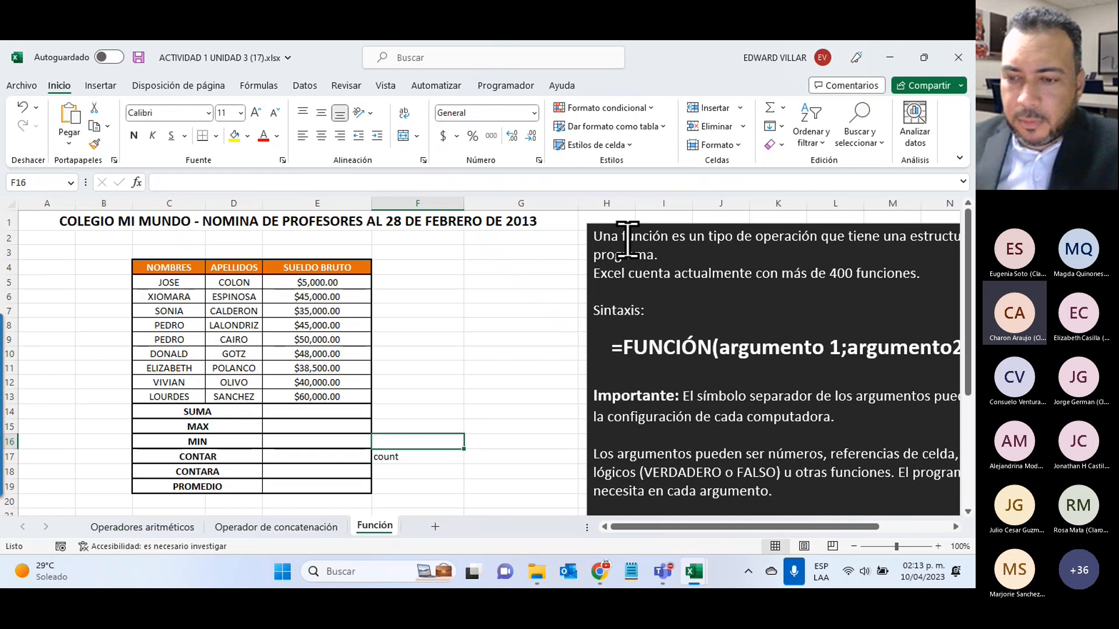
# - Switch to the browser window with the course dashboard and return to the Unidad 3 workbook
pyautogui.click(599, 576)
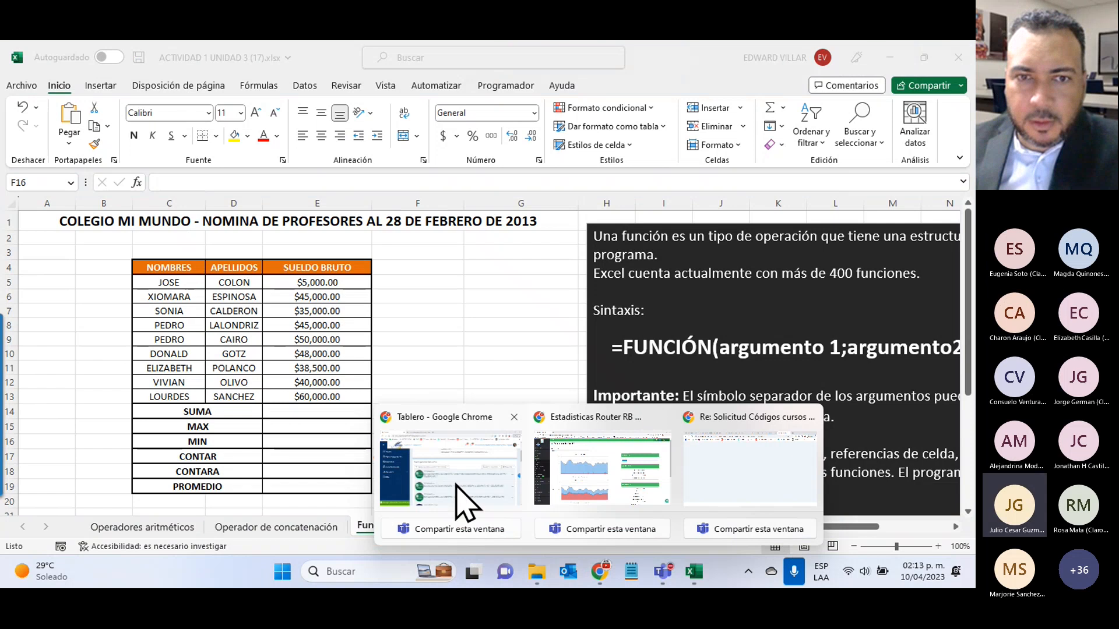
pyautogui.click(466, 503)
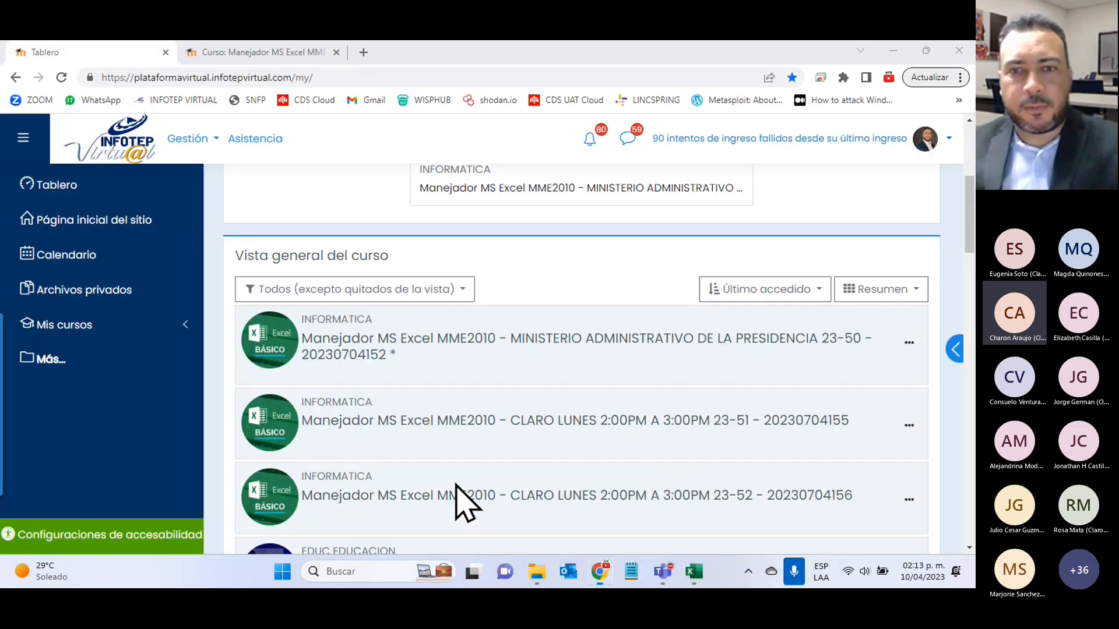
pyautogui.moveTo(704, 574)
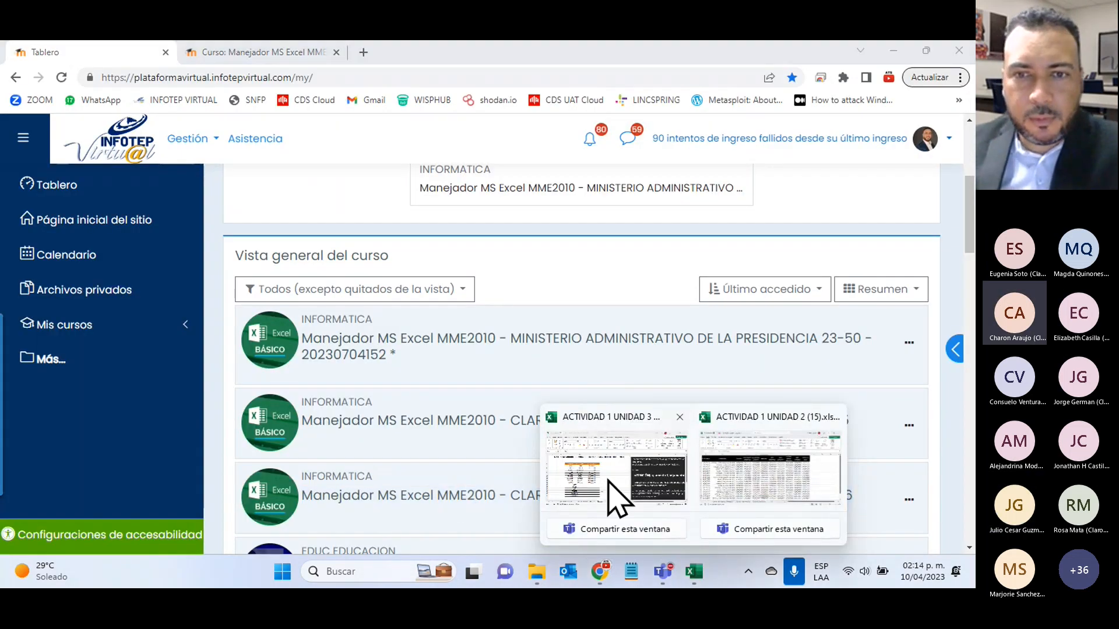
pyautogui.click(620, 502)
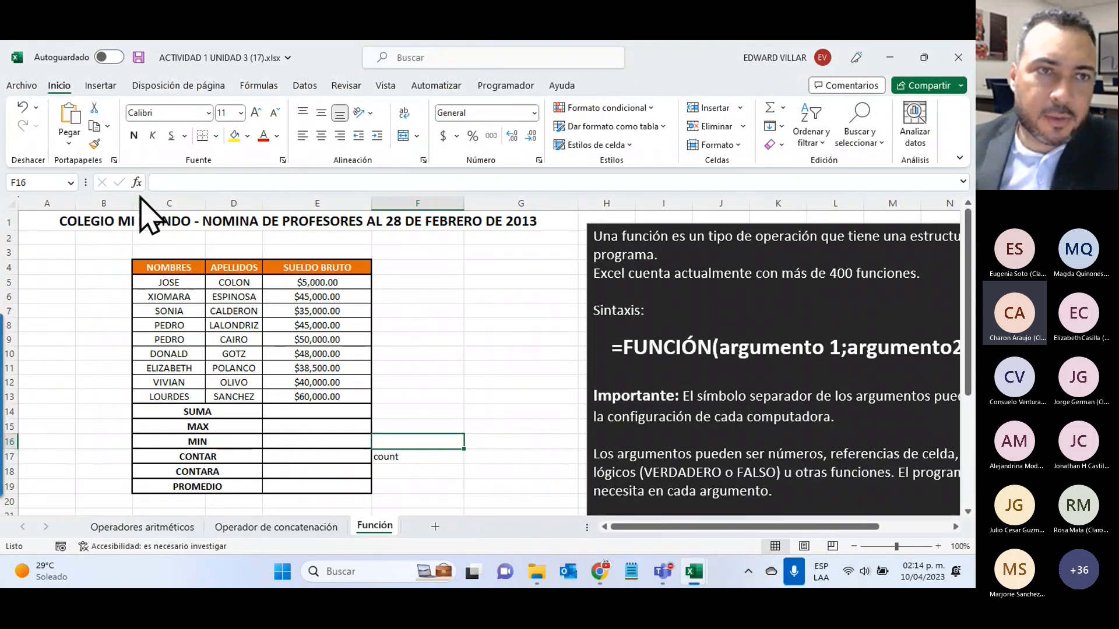
# - Start inserting a function in cell F16 and search the function list for "min"
pyautogui.click(136, 183)
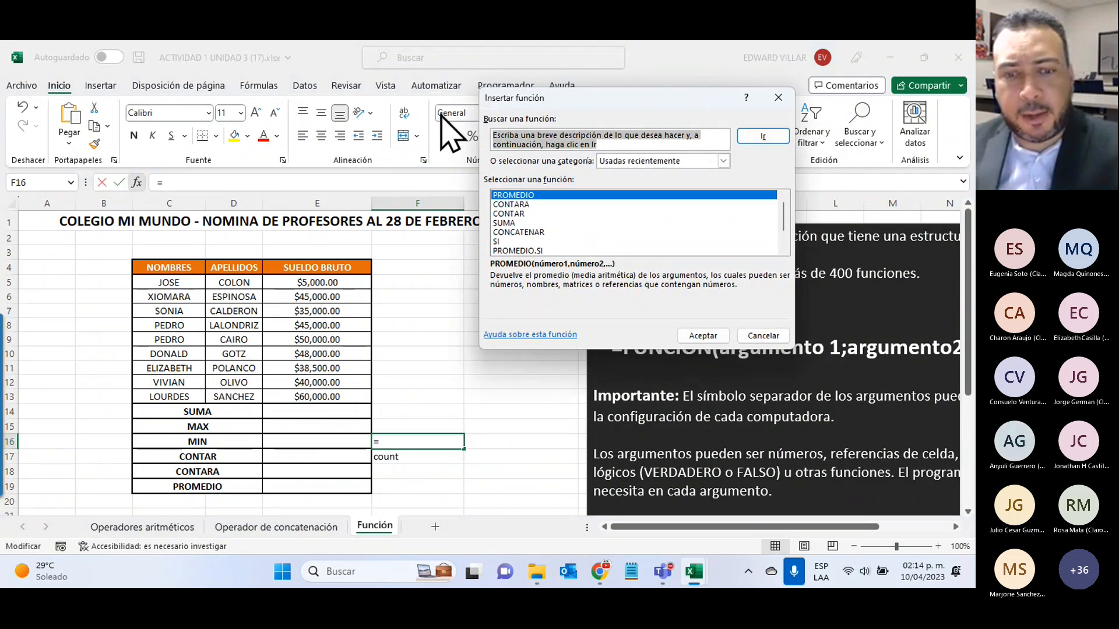
pyautogui.write('mi')
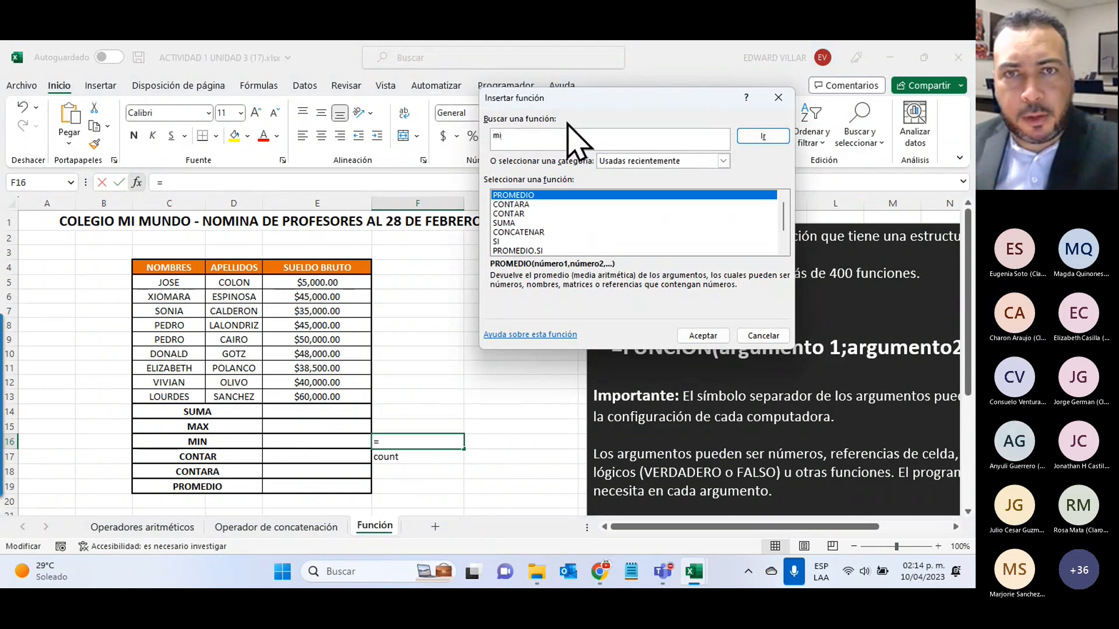
pyautogui.write('n')
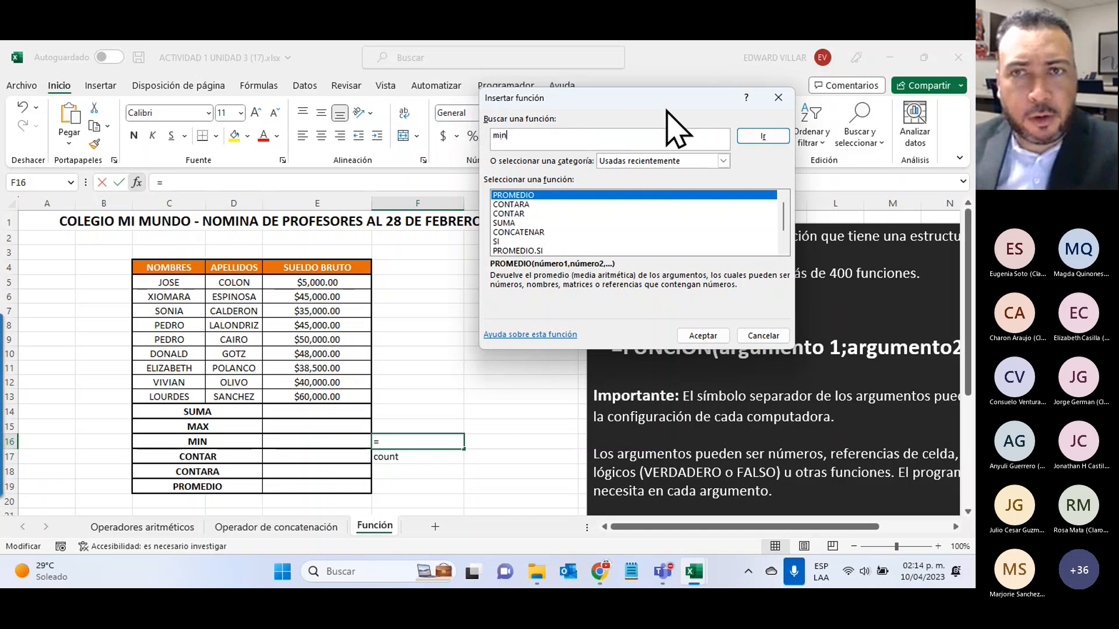
pyautogui.click(760, 136)
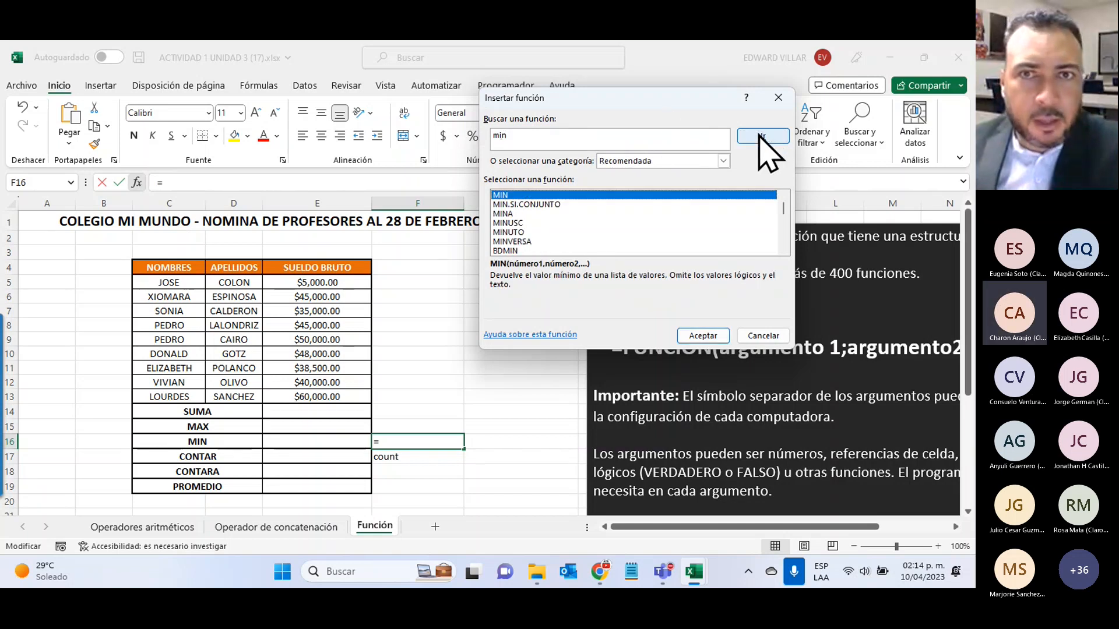
# - Enter "concatenate" as the function search term, replace it with "count", and search the function list
pyautogui.moveTo(694, 101); pyautogui.dragTo(549, 83)
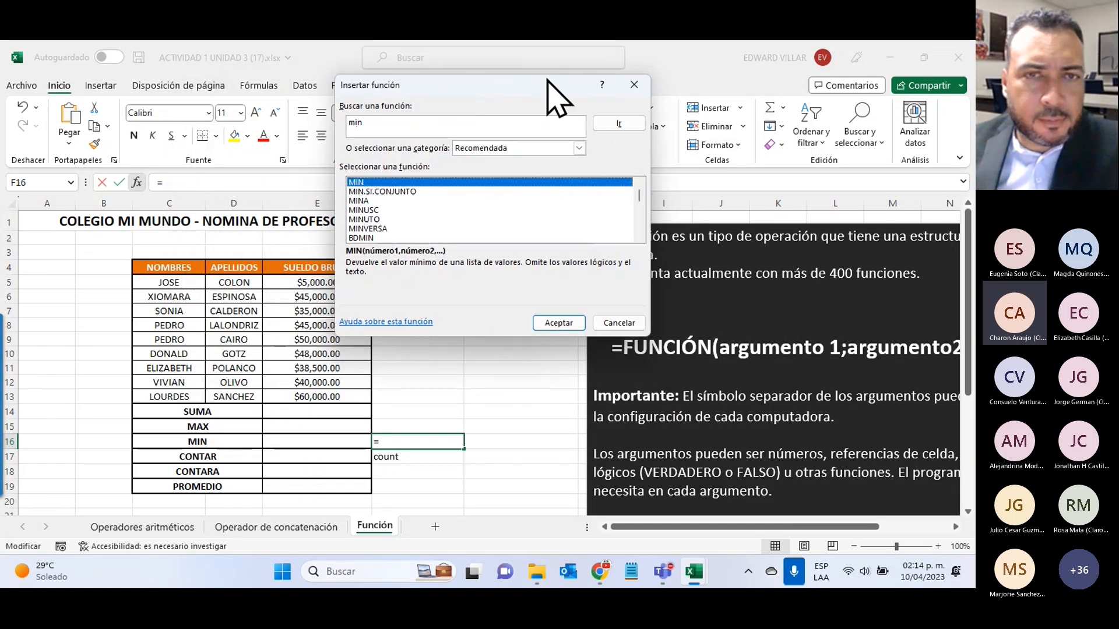
pyautogui.click(516, 128)
pyautogui.write('con')
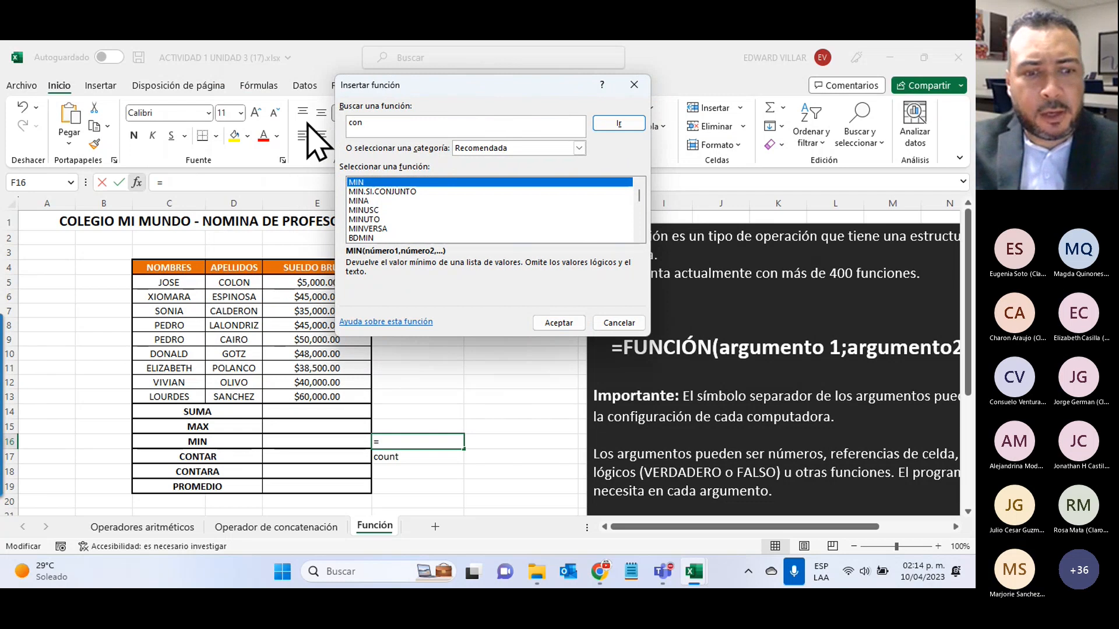
pyautogui.write('ca')
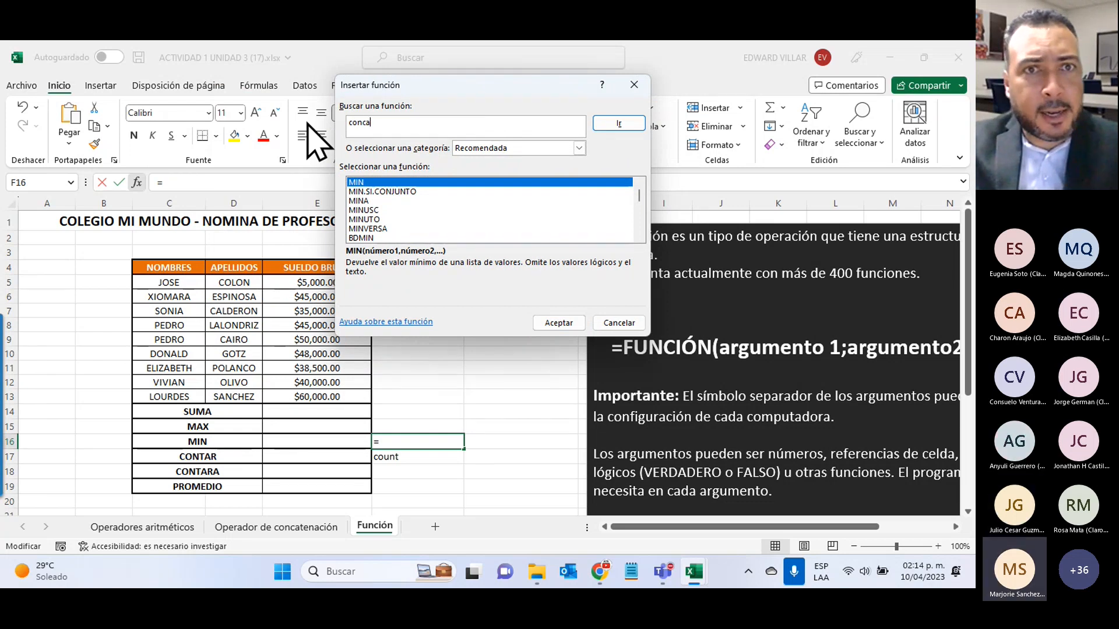
pyautogui.write('tenate')
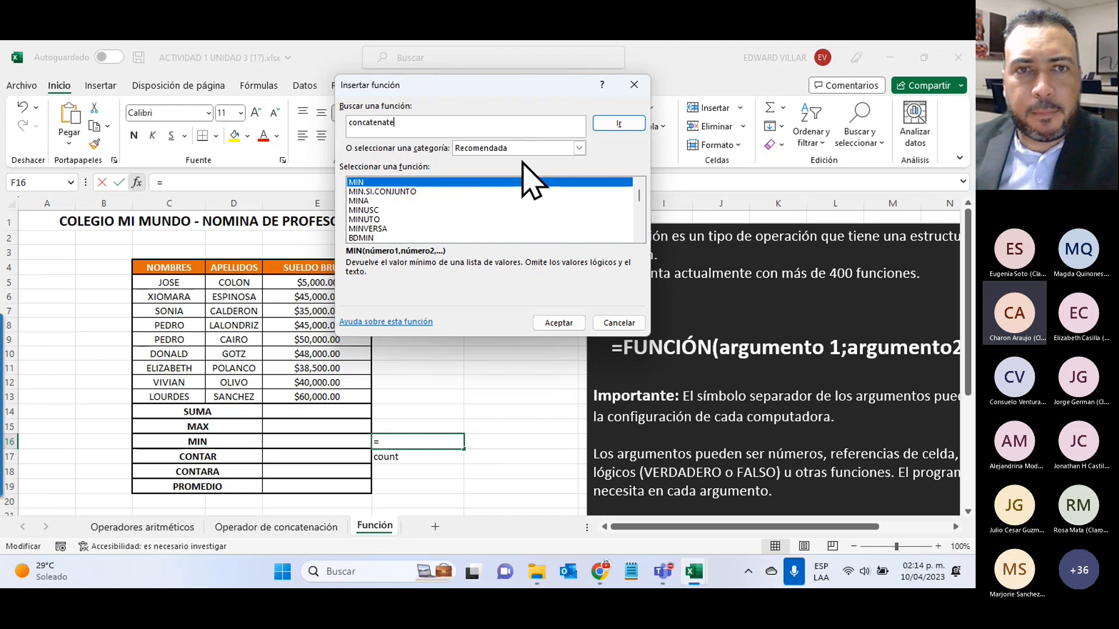
pyautogui.moveTo(457, 122); pyautogui.dragTo(350, 123)
pyautogui.write('count')
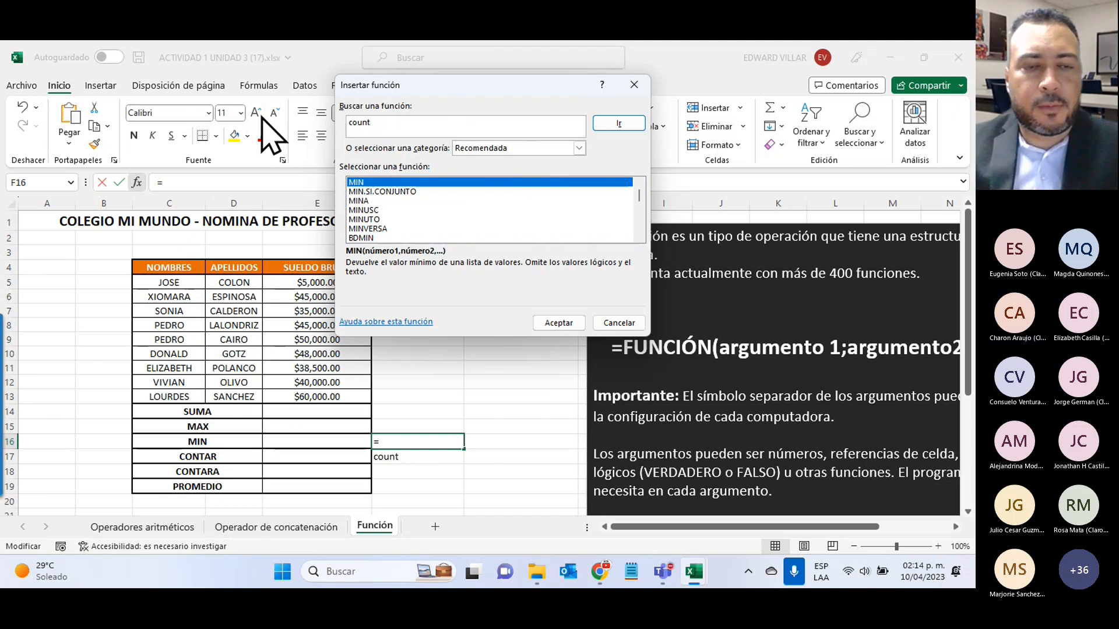
pyautogui.click(606, 126)
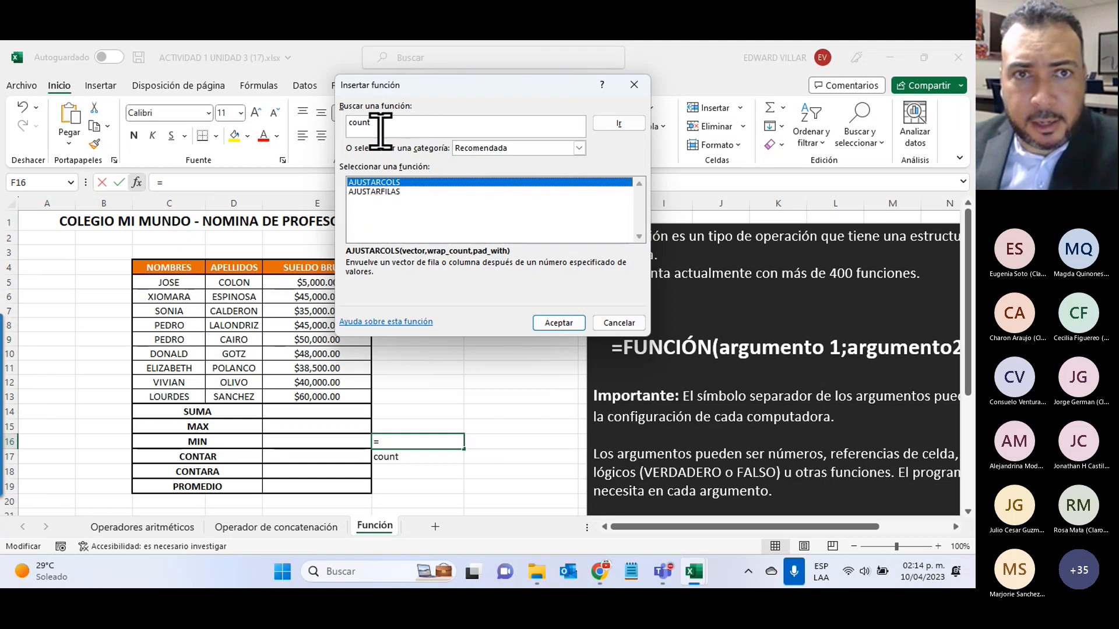
# - Browse the complete function list in the Todo category and cancel the function insertion
pyautogui.moveTo(457, 133); pyautogui.dragTo(329, 111)
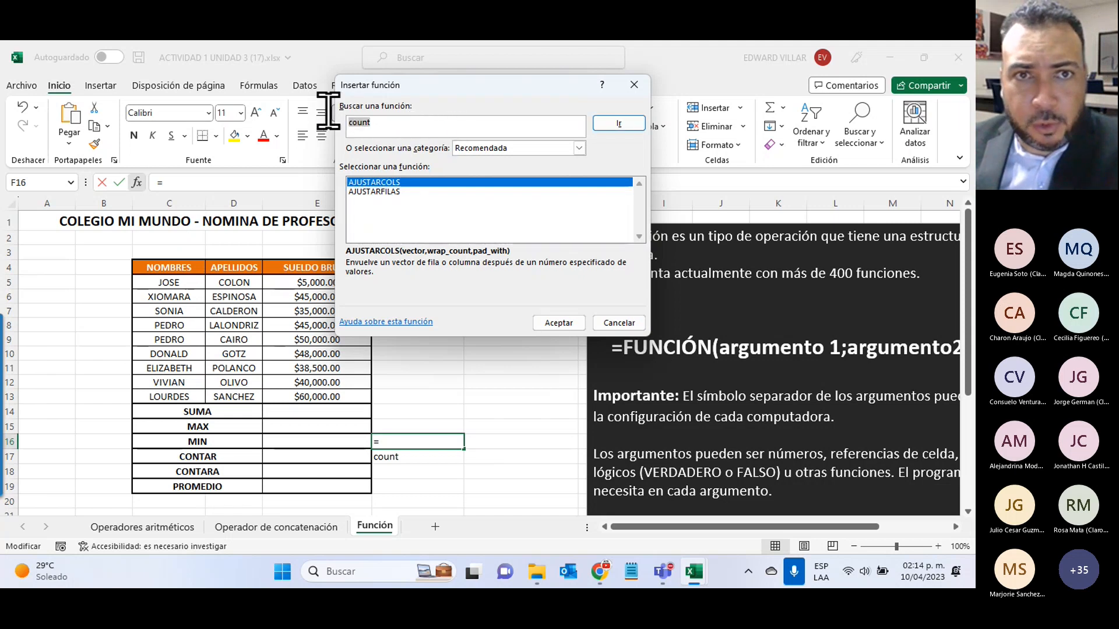
pyautogui.click(578, 149)
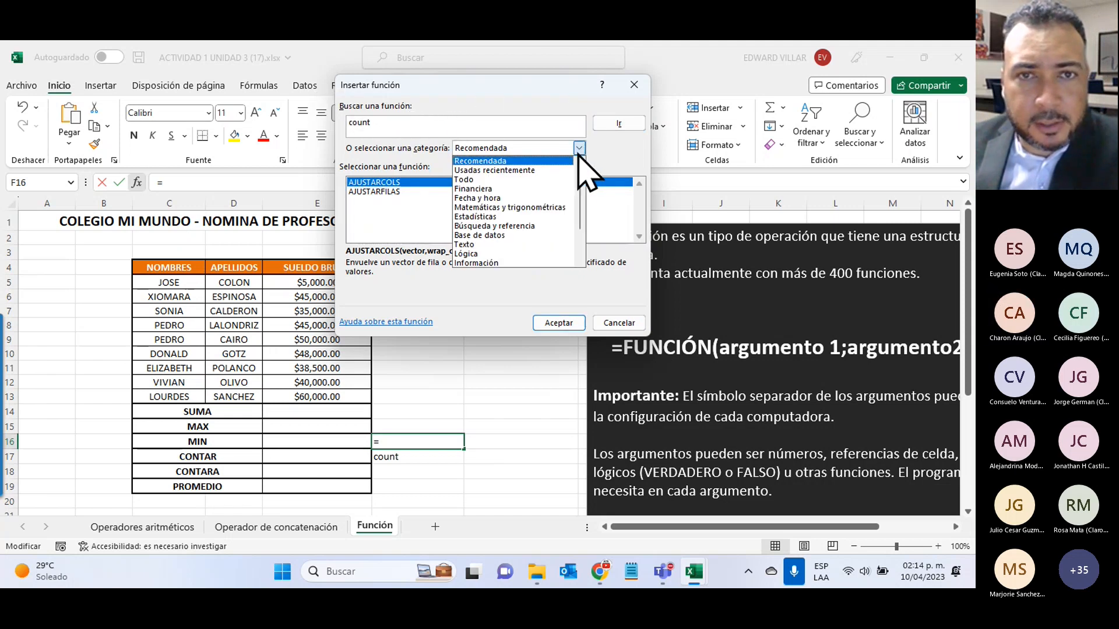
pyautogui.click(474, 179)
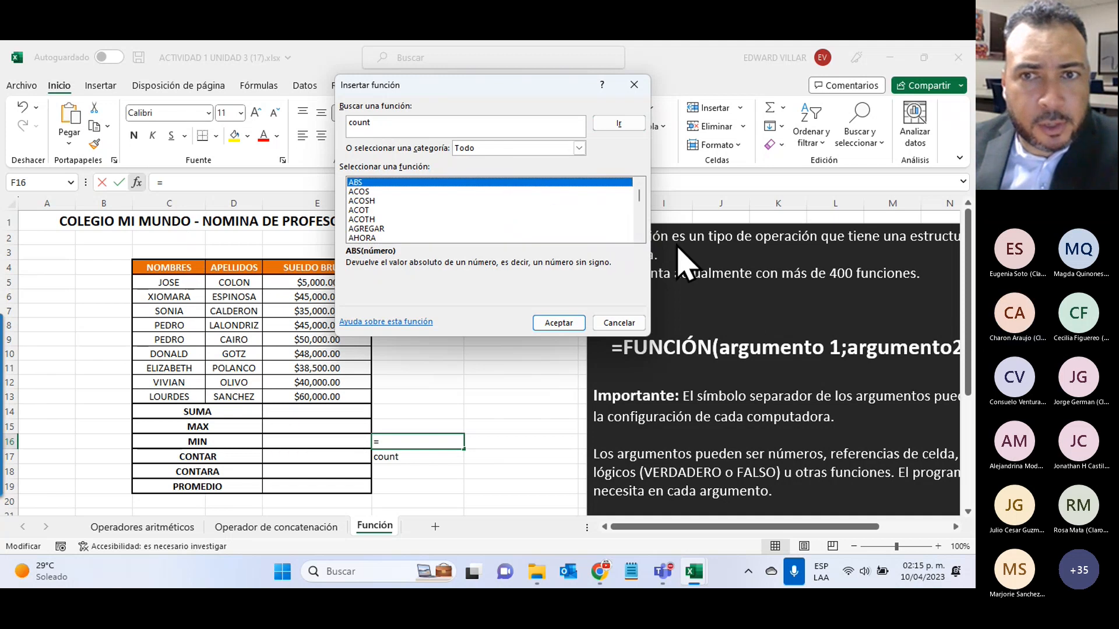
pyautogui.click(639, 237)
pyautogui.click(639, 237)
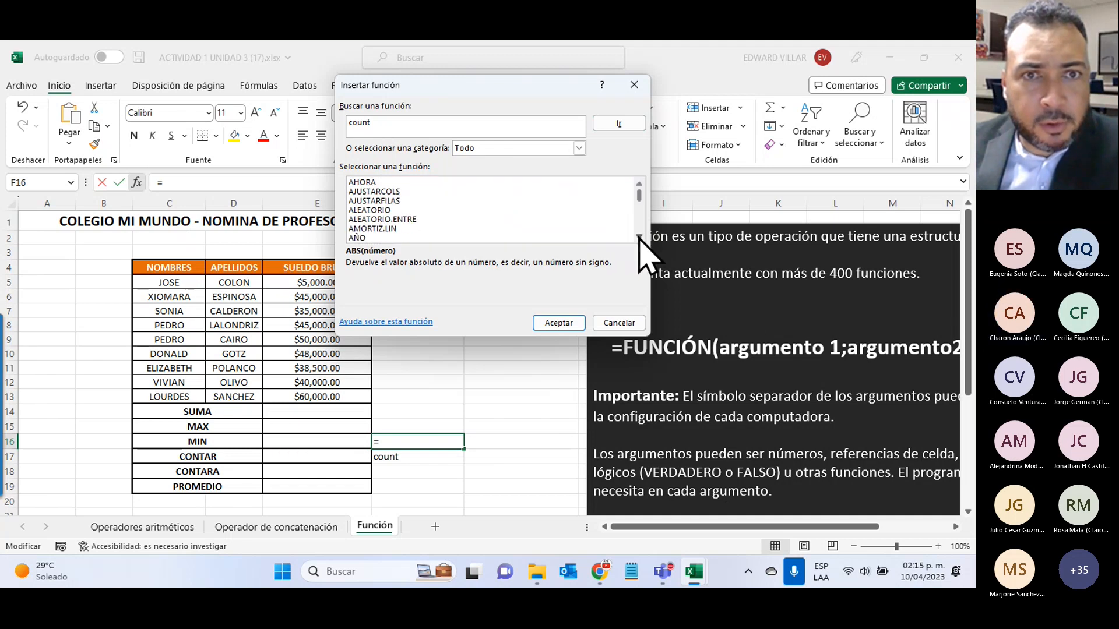
pyautogui.moveTo(639, 238); pyautogui.dragTo(640, 237)
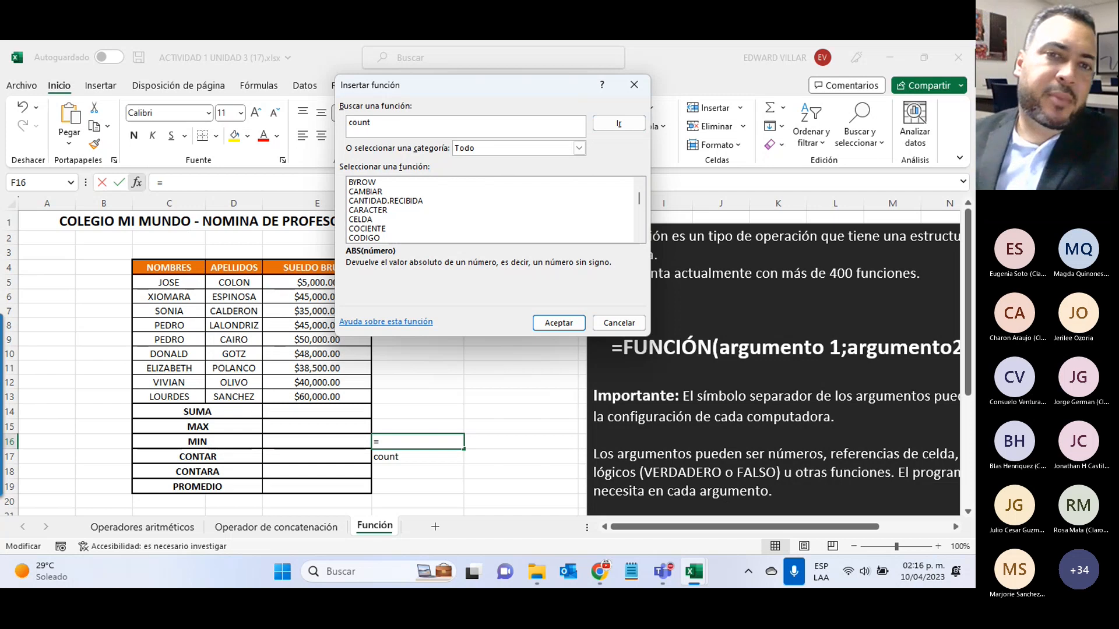
pyautogui.click(614, 322)
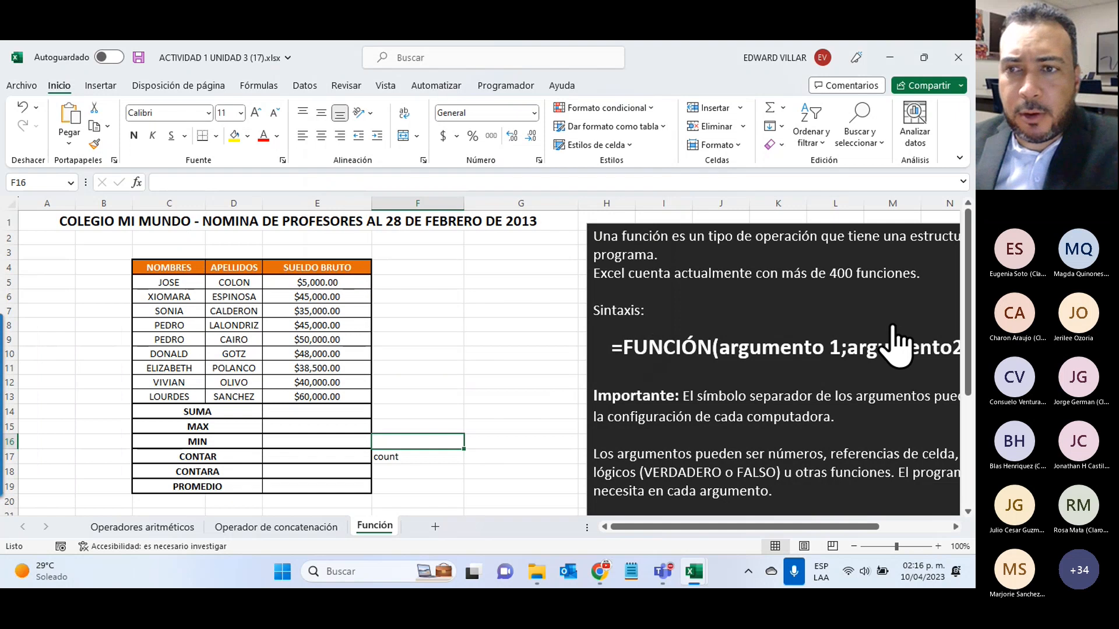
# - Switch to the Teams meeting, look through the participants list, and return to the ACTIVIDAD 1 UNIDAD 3 workbook
pyautogui.click(893, 324)
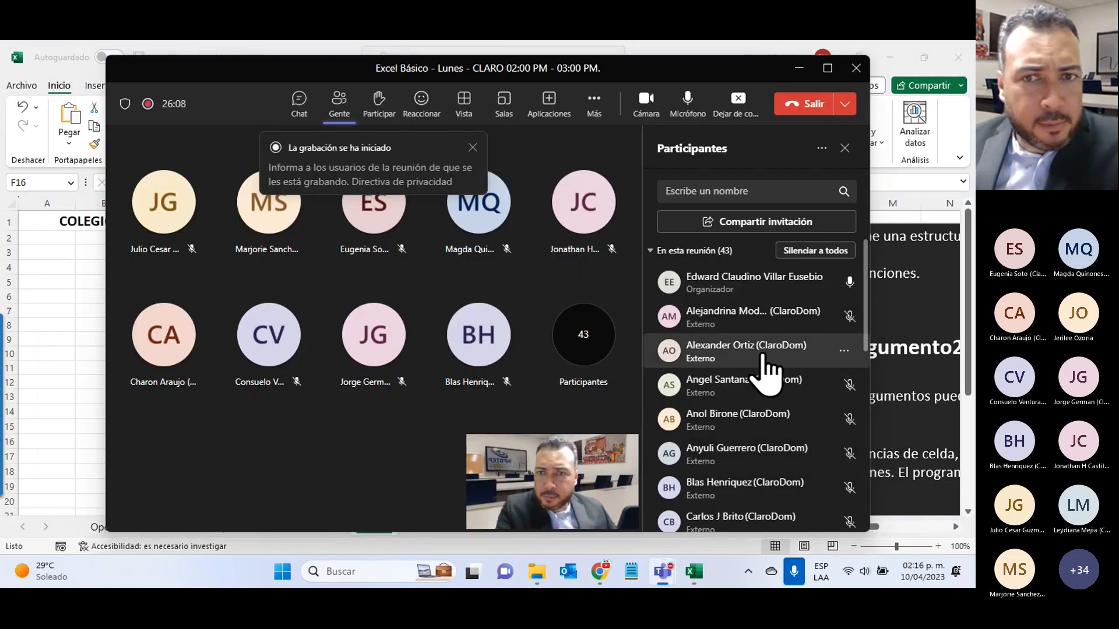
pyautogui.scroll(-5, 764, 364)
pyautogui.scroll(10, 774, 376)
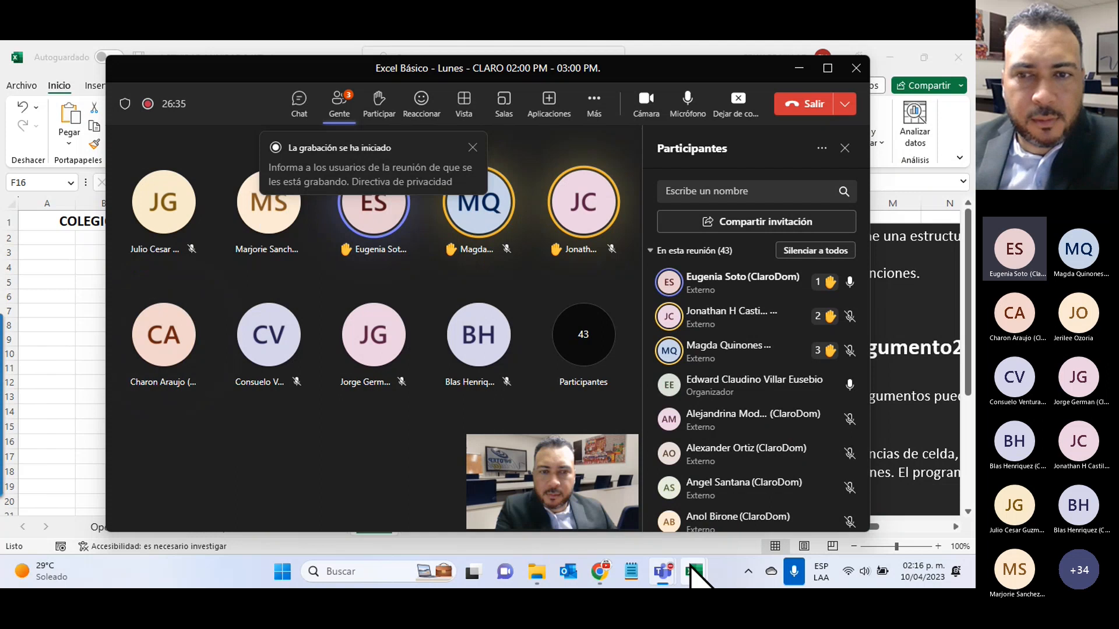
pyautogui.moveTo(691, 568)
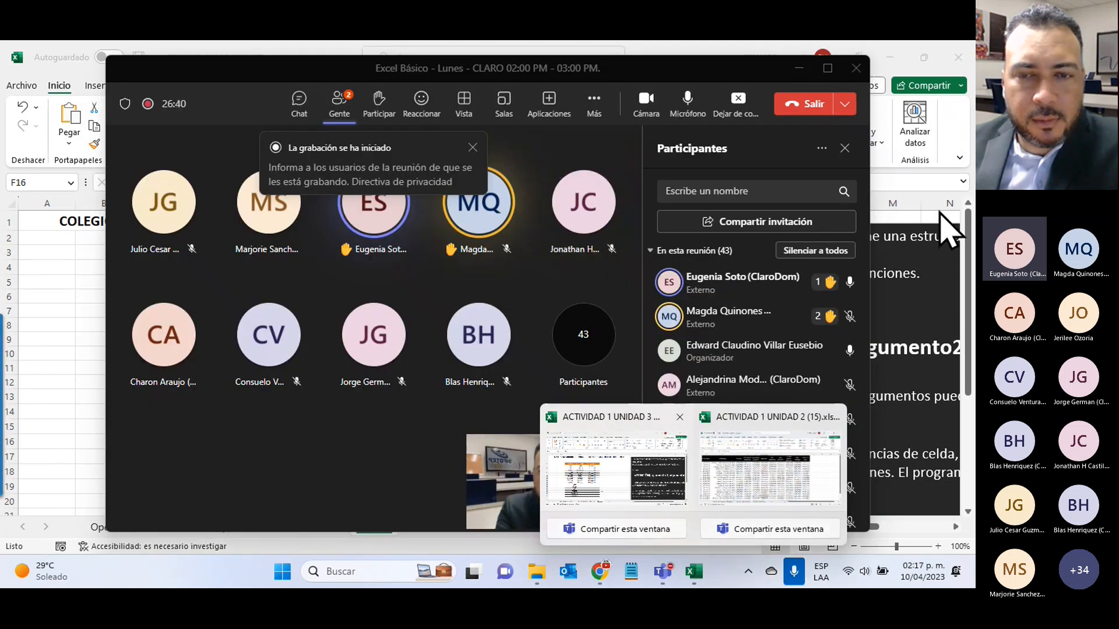
pyautogui.click(592, 500)
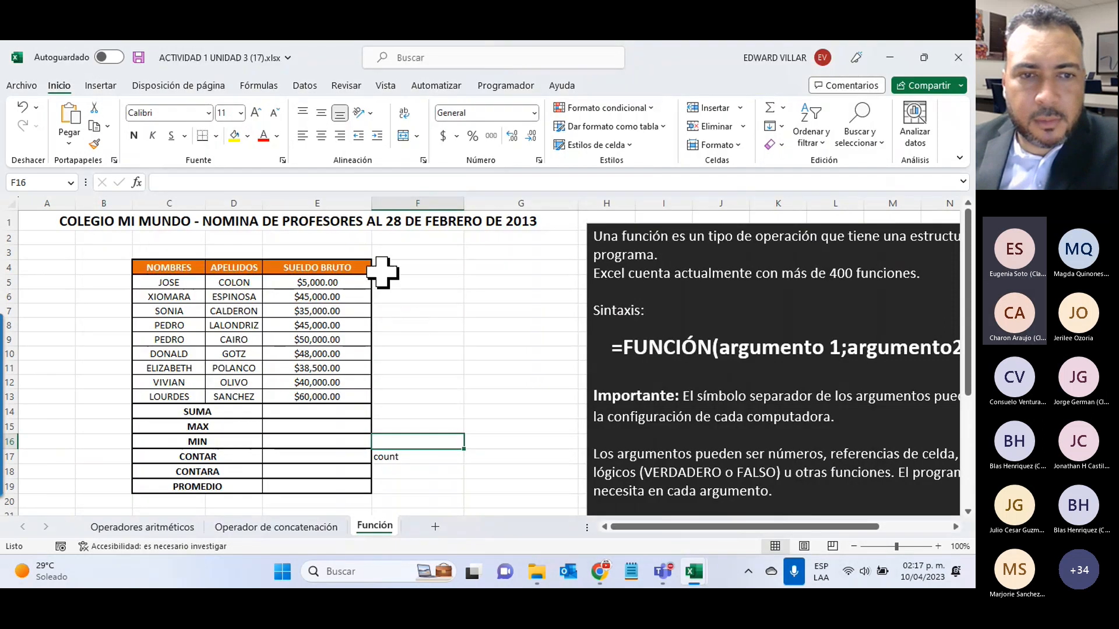
# - Go to the Operador de concatenación sheet and widen column E, FORMA UNA ORACION
pyautogui.click(286, 527)
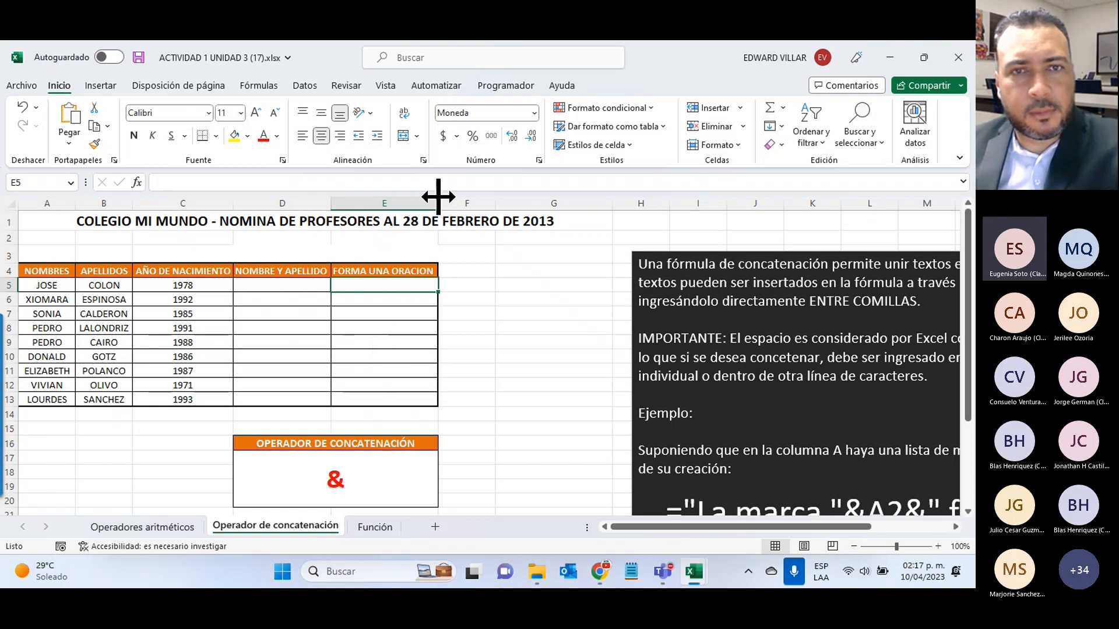
pyautogui.moveTo(439, 197); pyautogui.dragTo(485, 204)
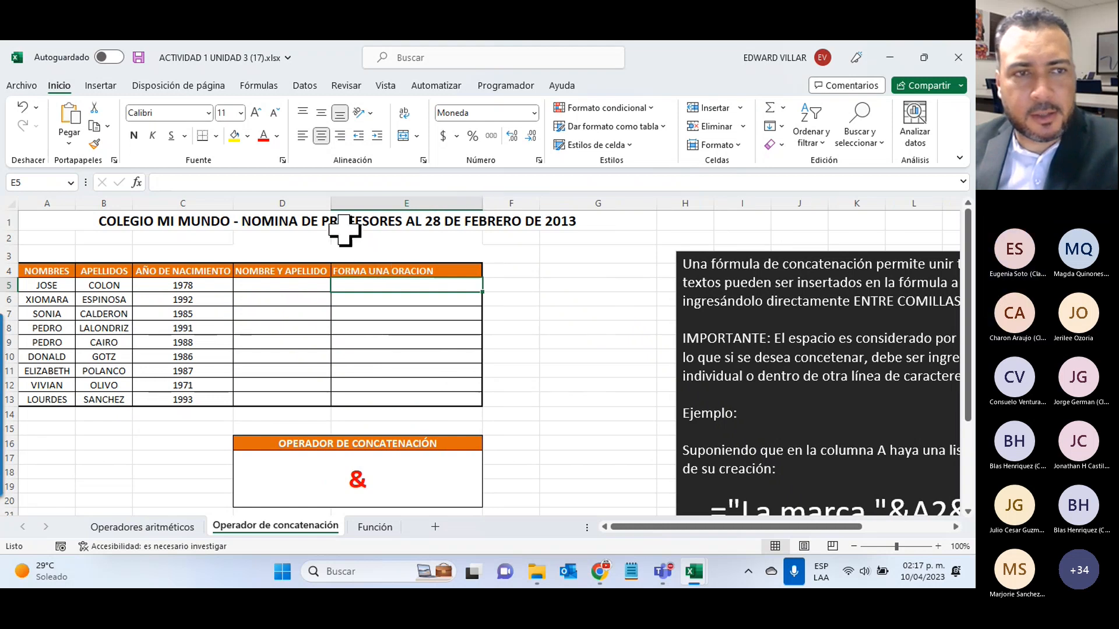
# - Point out the "&A2" reference in the example concatenation formula and the first FORMA UNA ORACION cell, E5
pyautogui.scroll(-3, 879, 445)
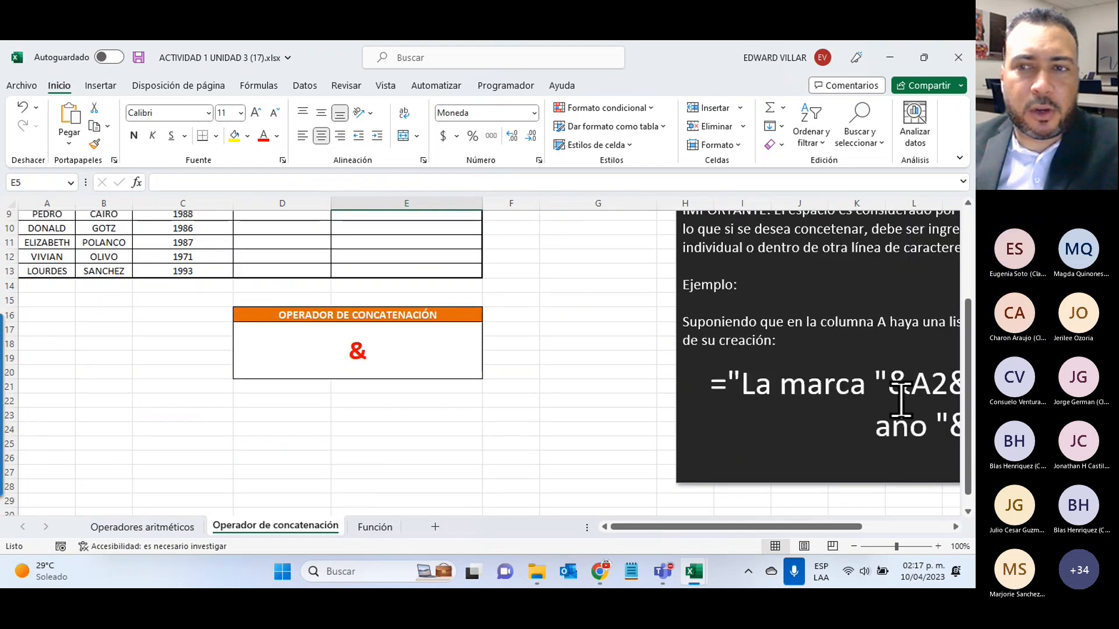
pyautogui.click(933, 397)
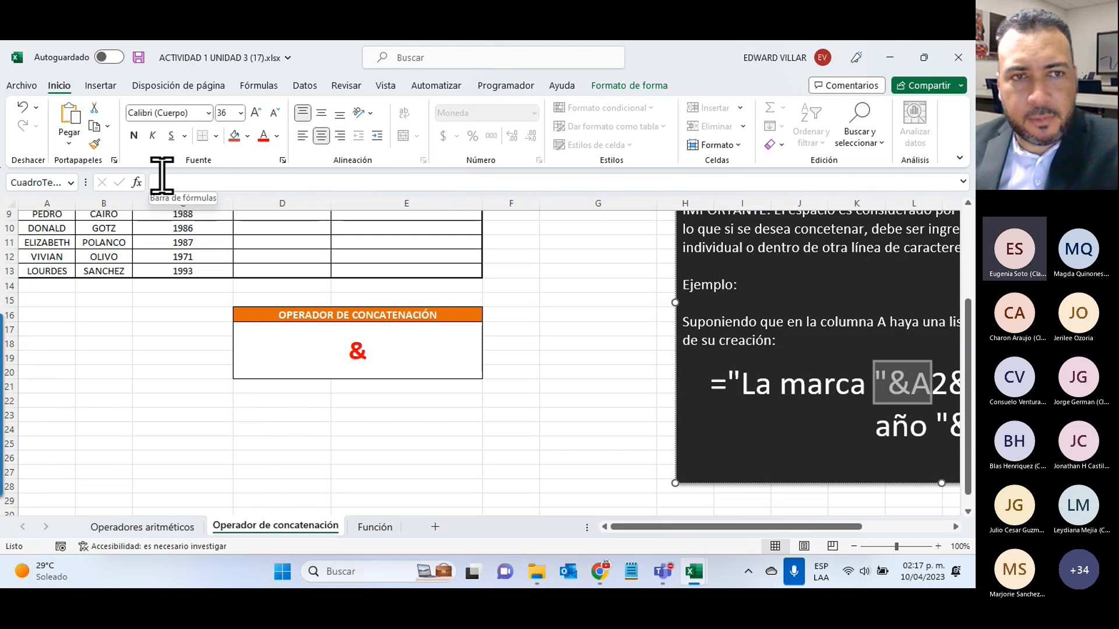
pyautogui.scroll(3, 191, 274)
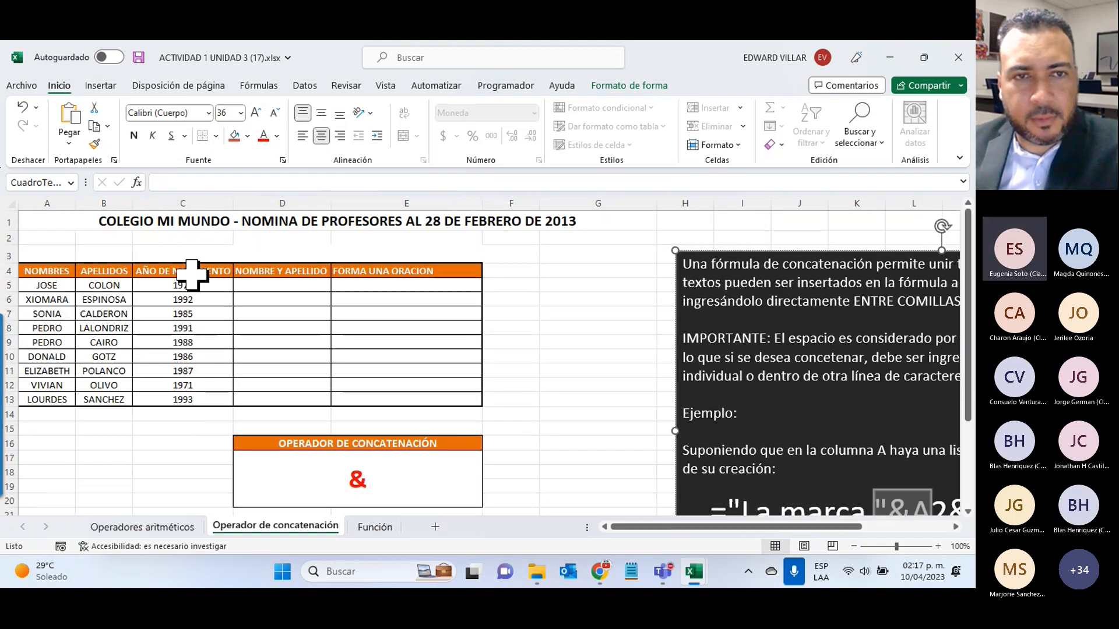
pyautogui.scroll(-1, 187, 274)
pyautogui.scroll(1, 187, 278)
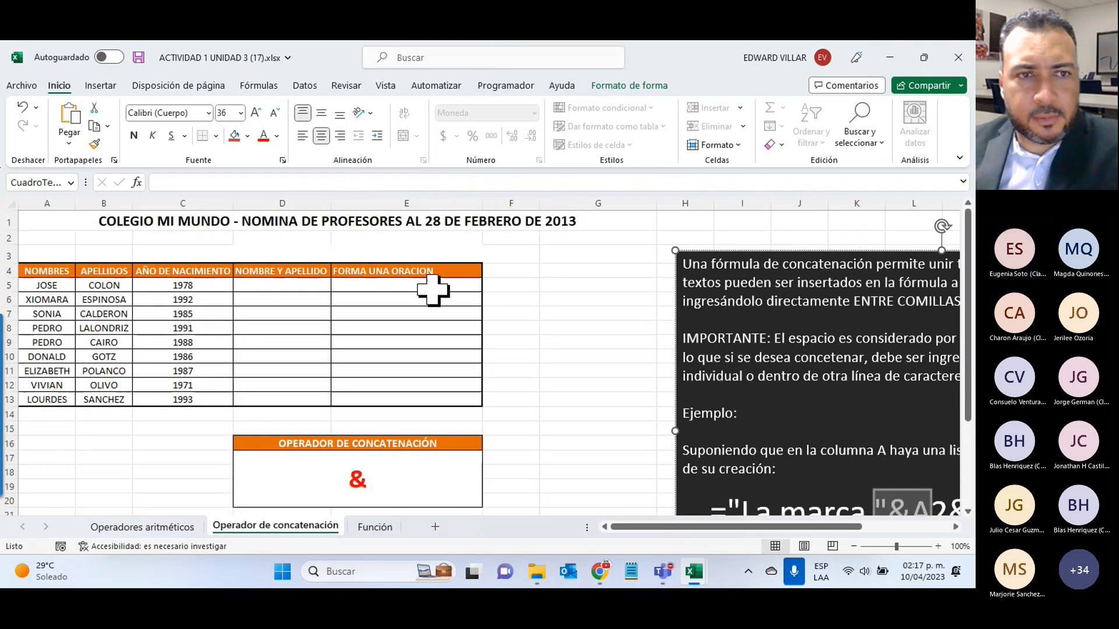
pyautogui.click(386, 283)
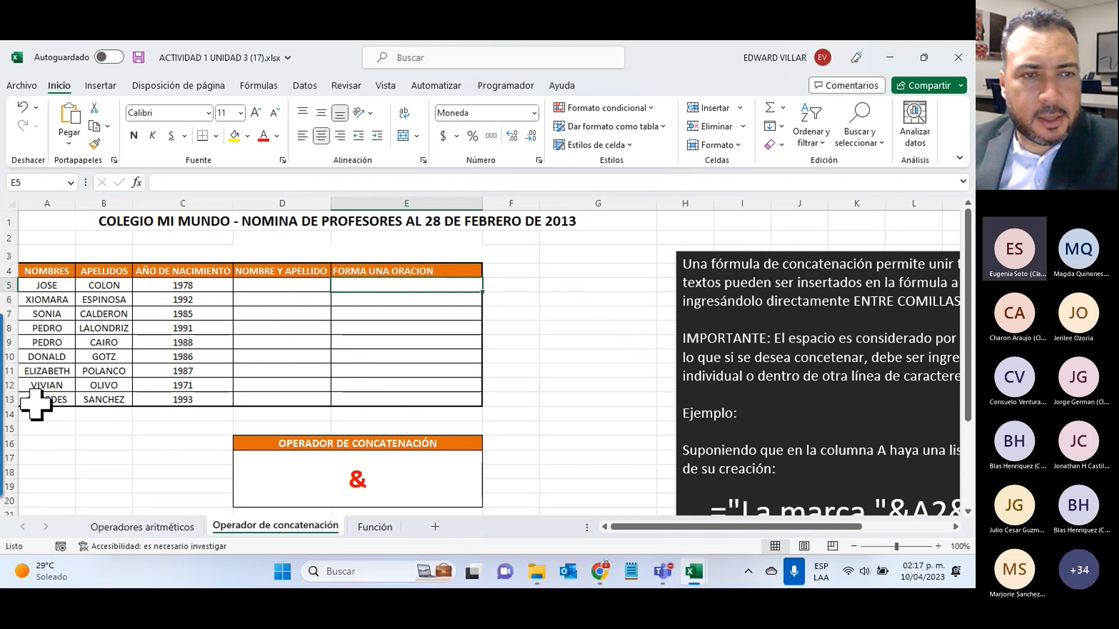
pyautogui.moveTo(35, 402); pyautogui.dragTo(400, 387)
pyautogui.click(392, 400)
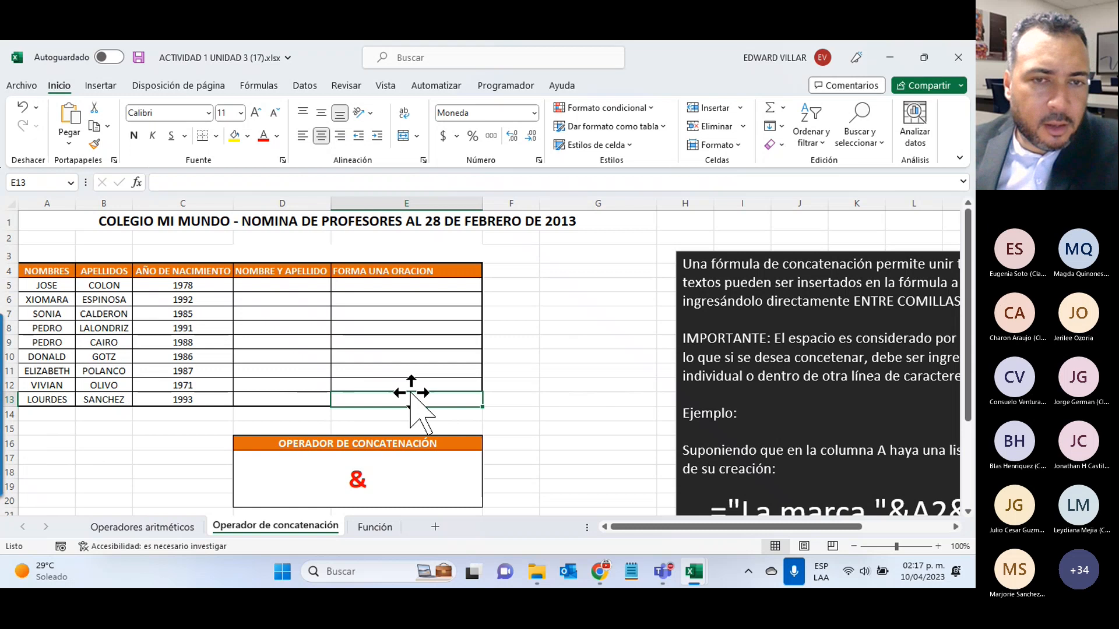
pyautogui.click(136, 182)
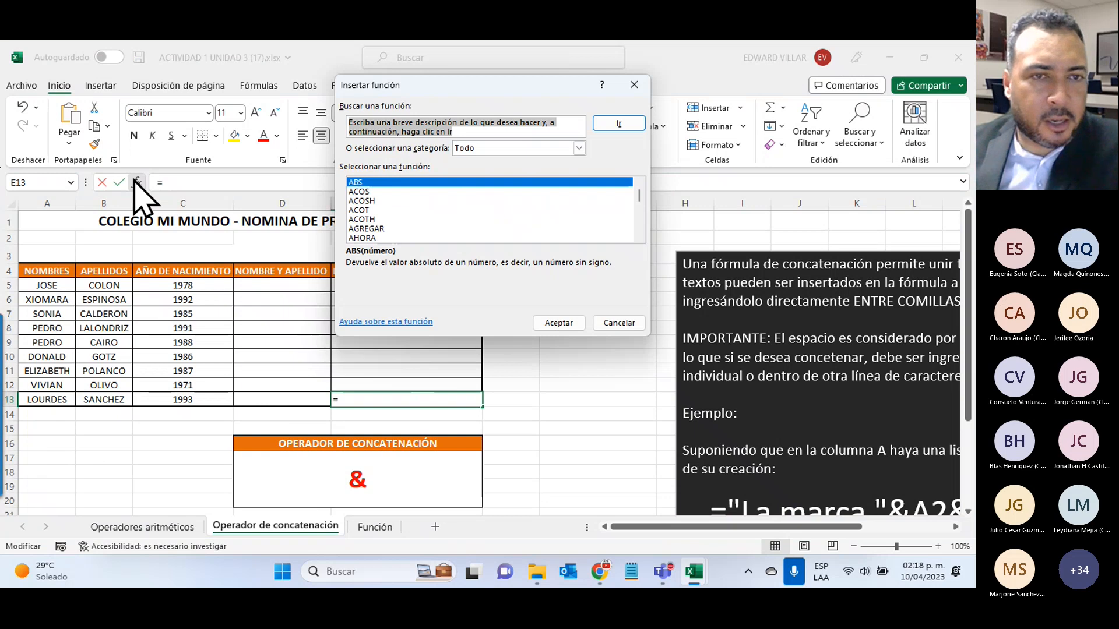
pyautogui.click(620, 323)
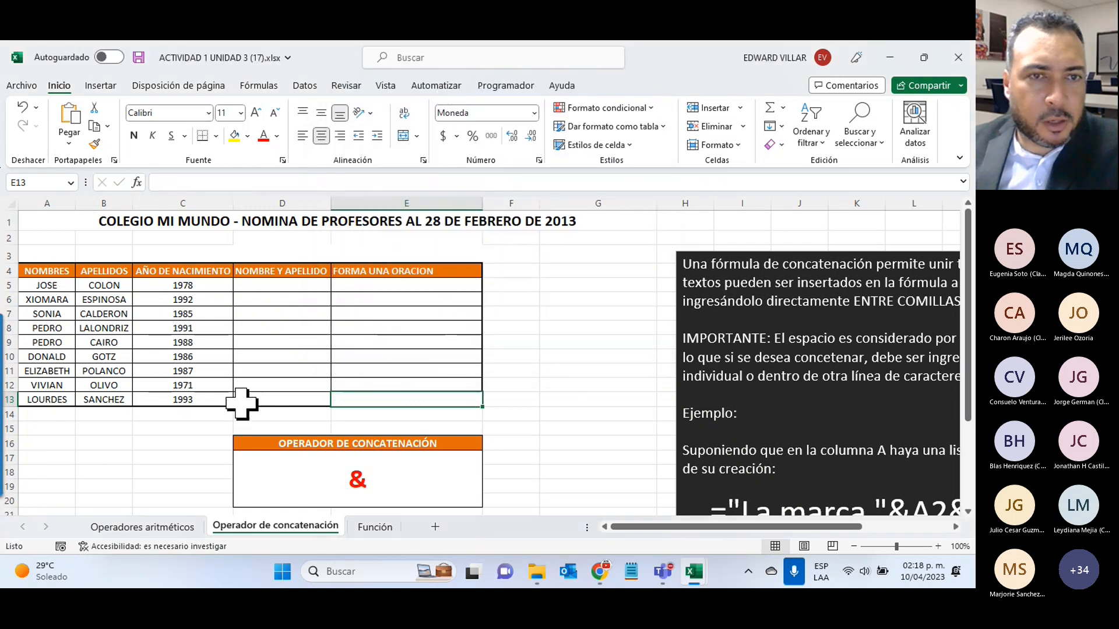
# - Search the functions for "concatena" and insert CONCATENAR in cell D13 of the NOMBRE Y APELLIDO column
pyautogui.click(242, 402)
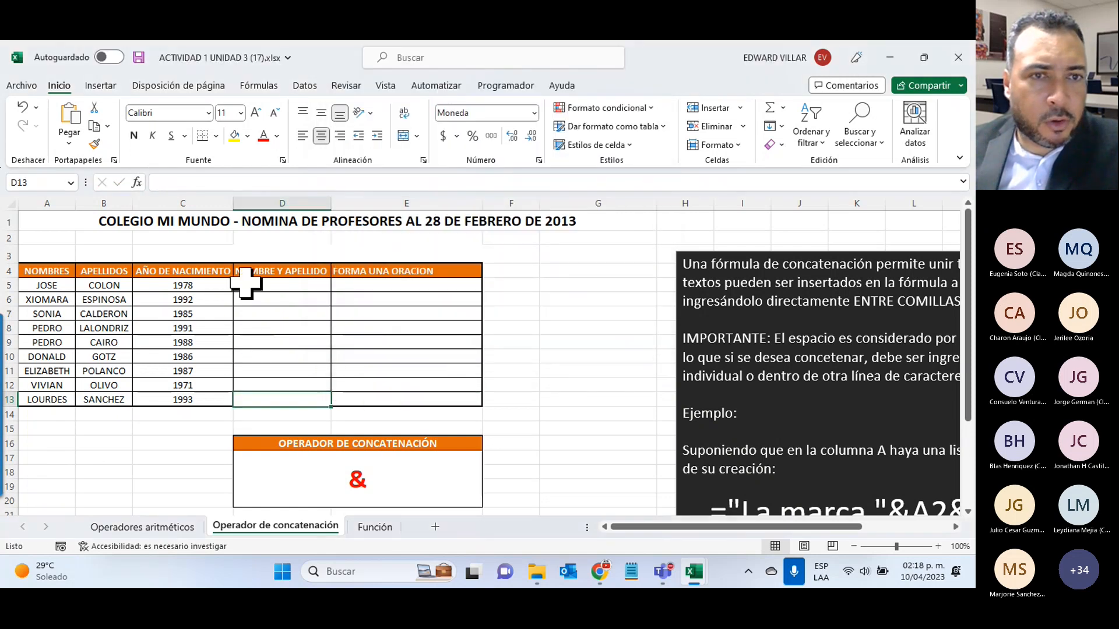
pyautogui.click(137, 183)
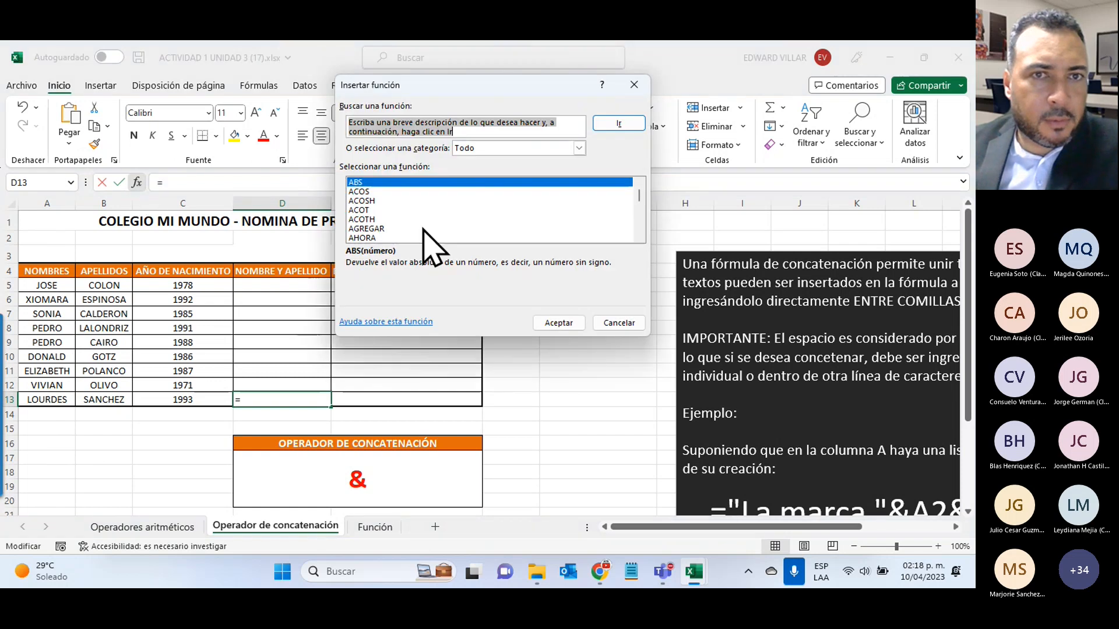
pyautogui.write('cond')
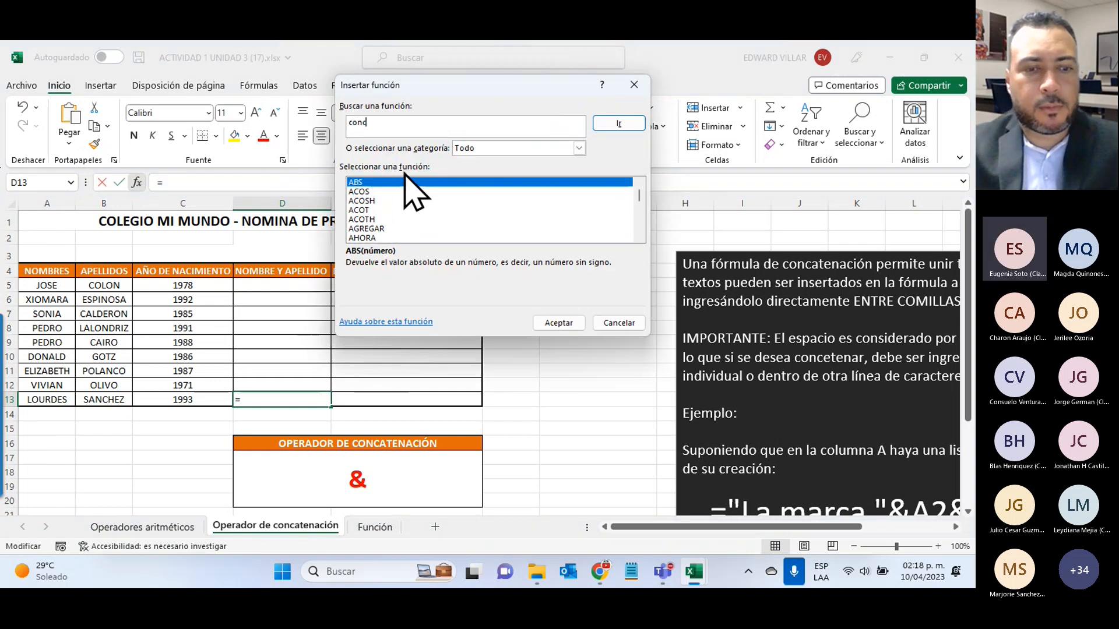
pyautogui.press('BackSpace')
pyautogui.write('catena')
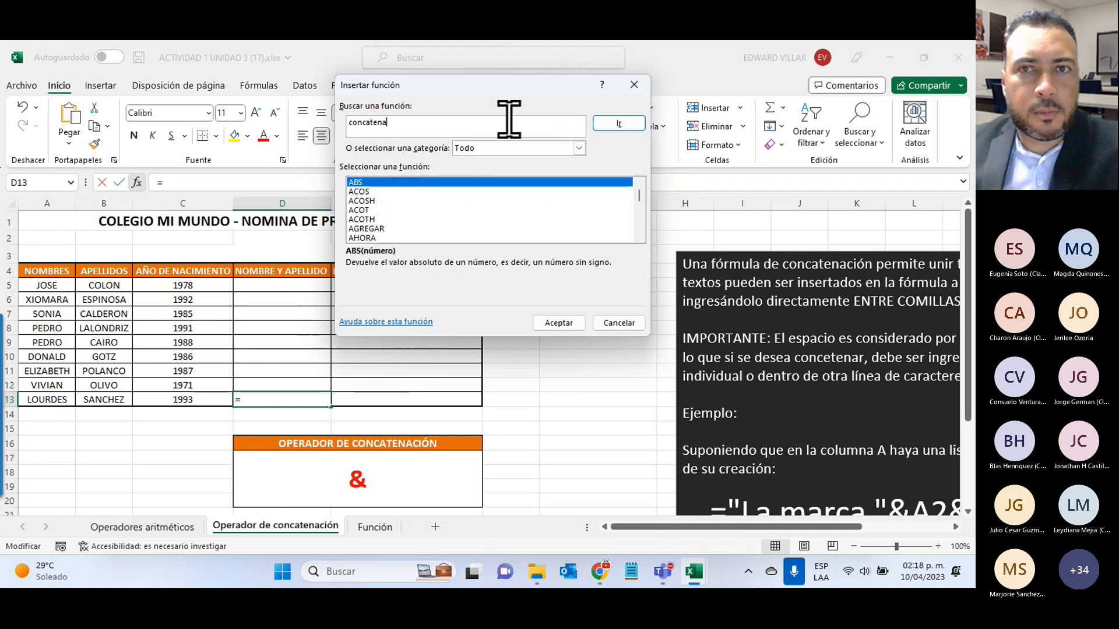
pyautogui.click(632, 126)
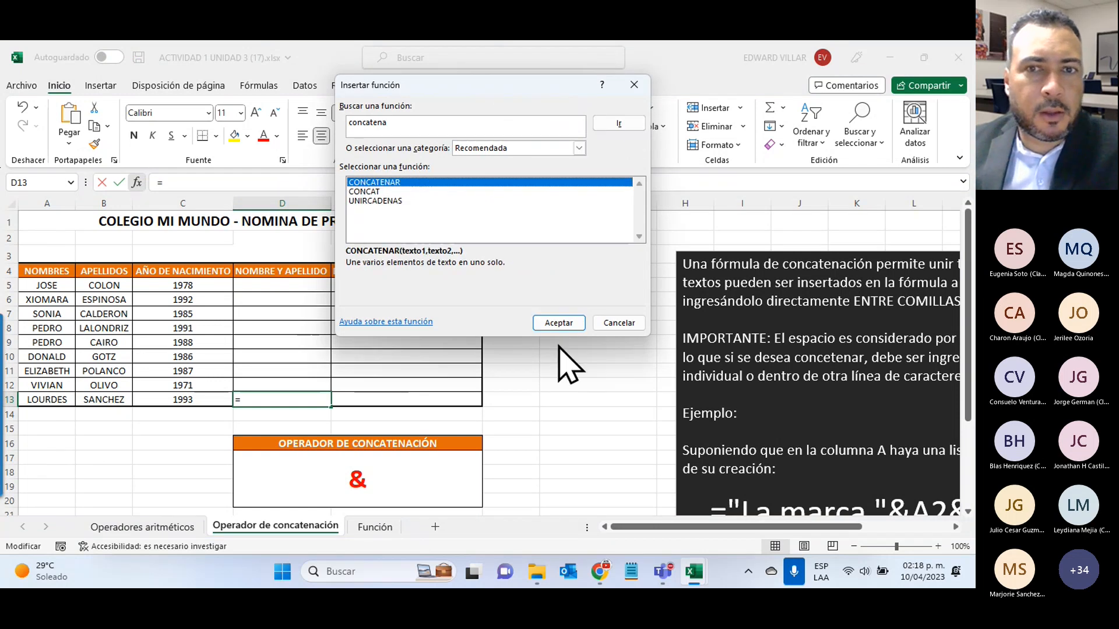
pyautogui.click(557, 321)
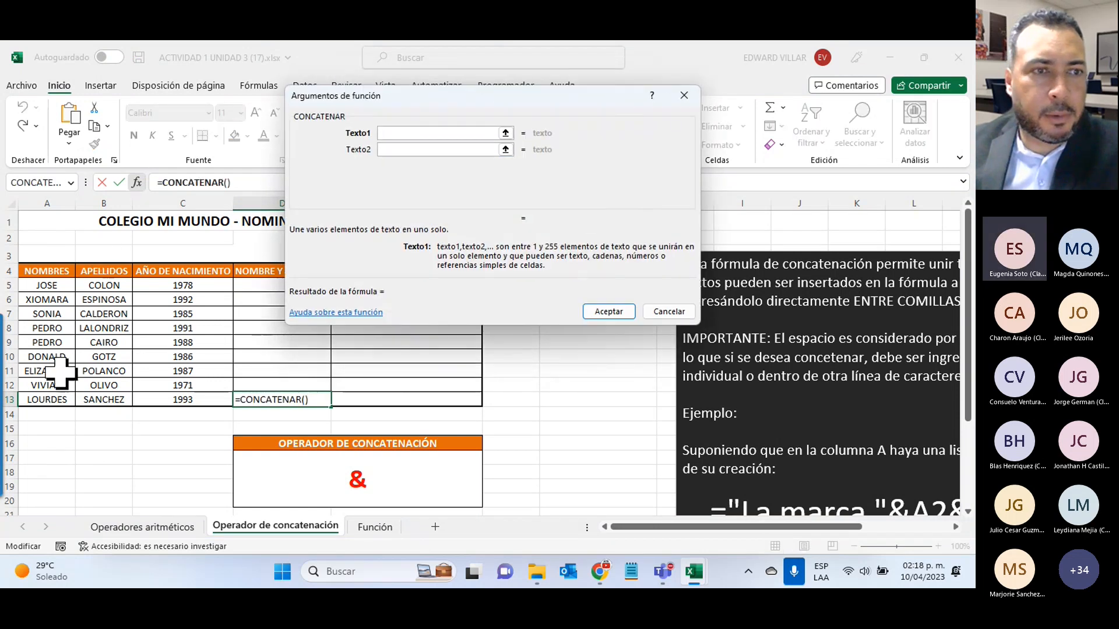
# - Complete the CONCATENAR function in D13 with A13, a quoted space " " and B13 as its three texts
pyautogui.click(32, 399)
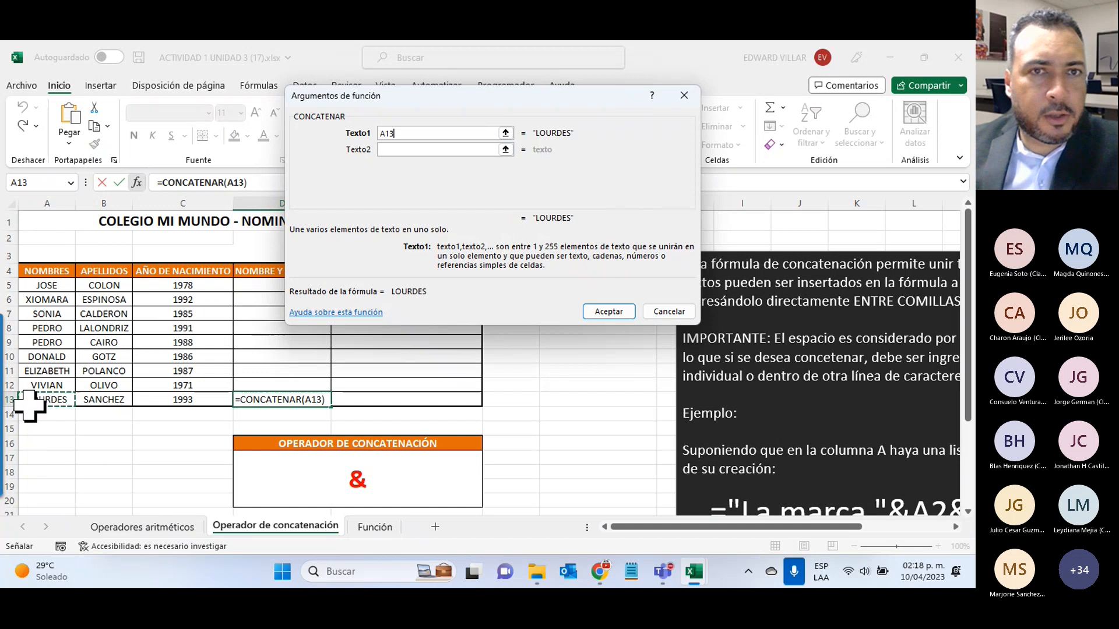
pyautogui.click(389, 150)
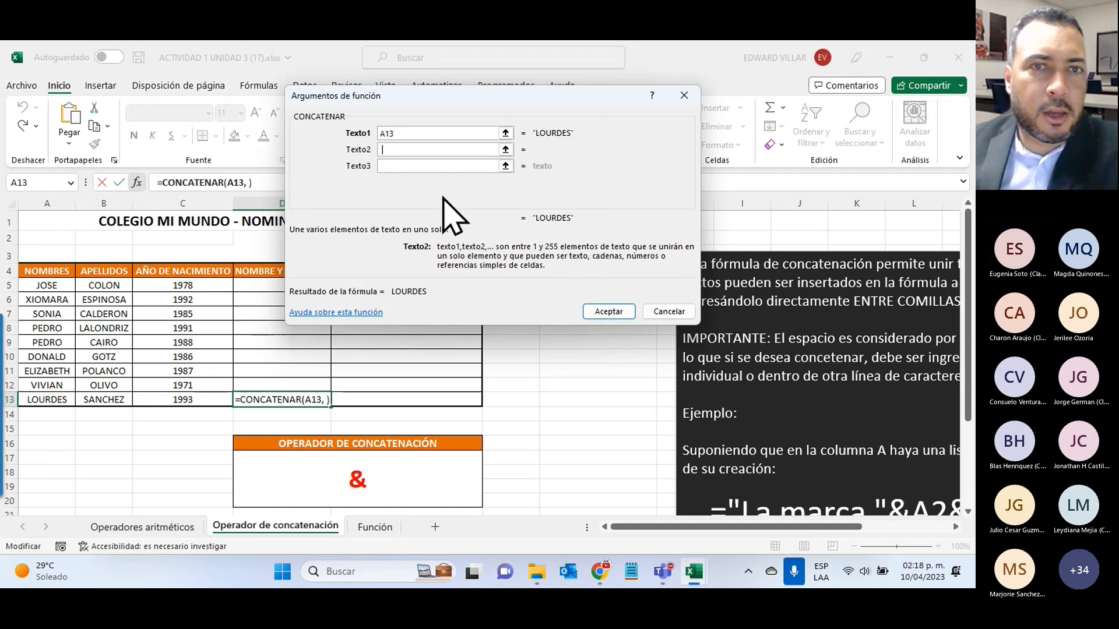
pyautogui.click(399, 165)
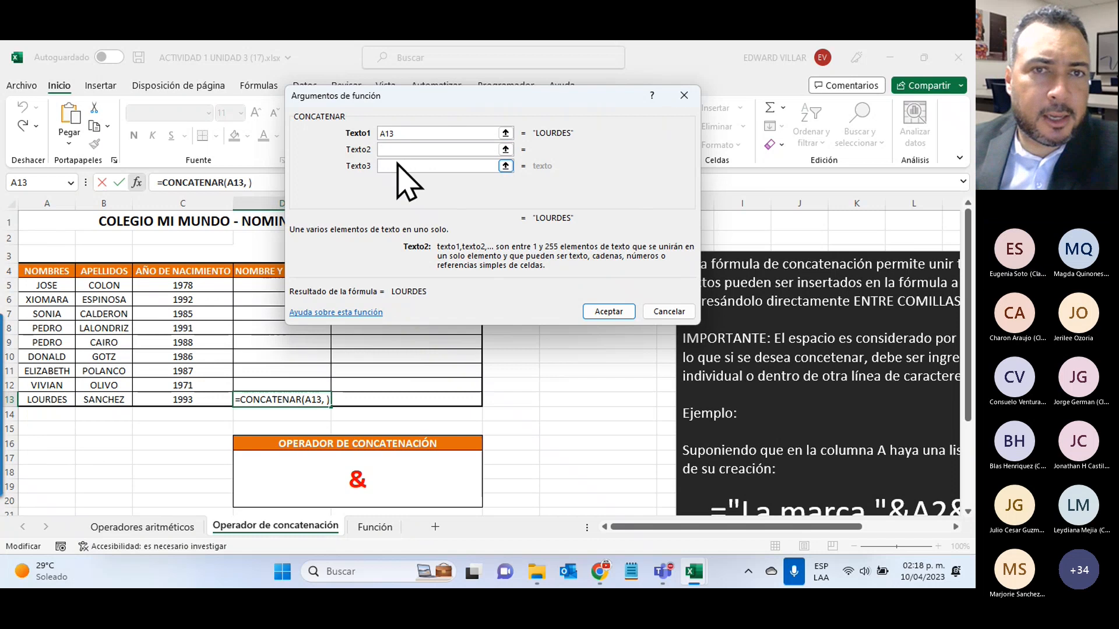
pyautogui.click(393, 149)
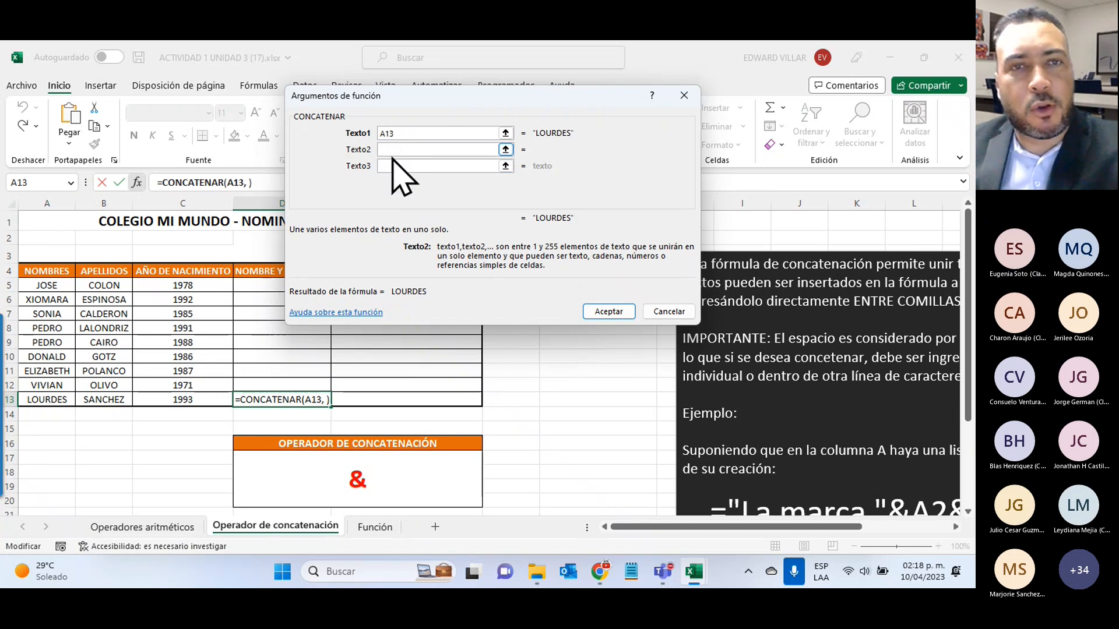
pyautogui.write('" "')
pyautogui.press('Tab')
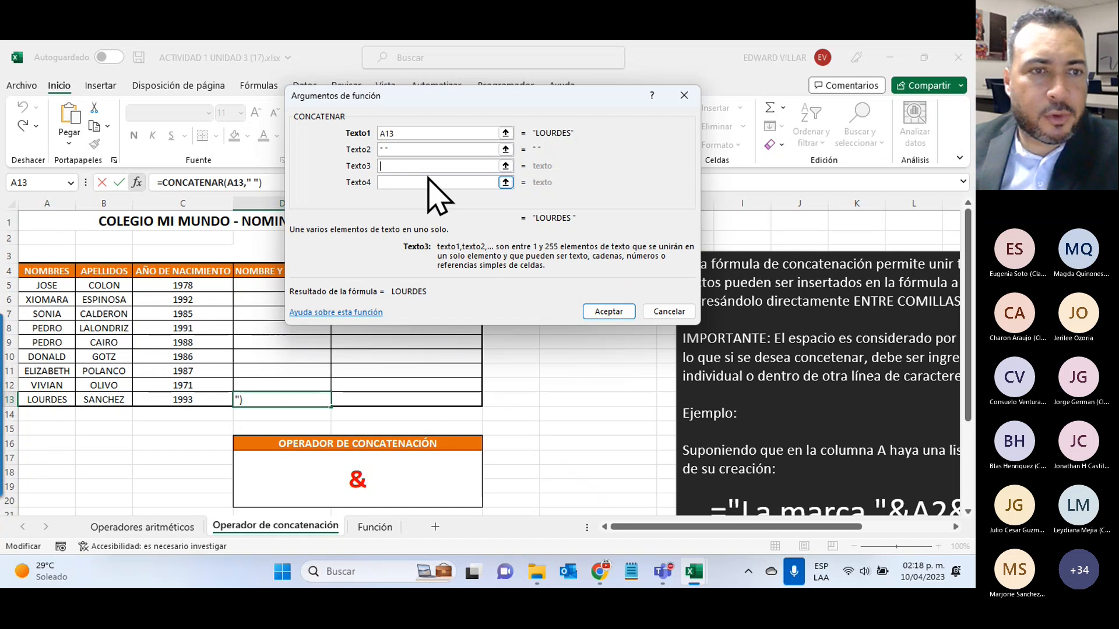
pyautogui.click(103, 400)
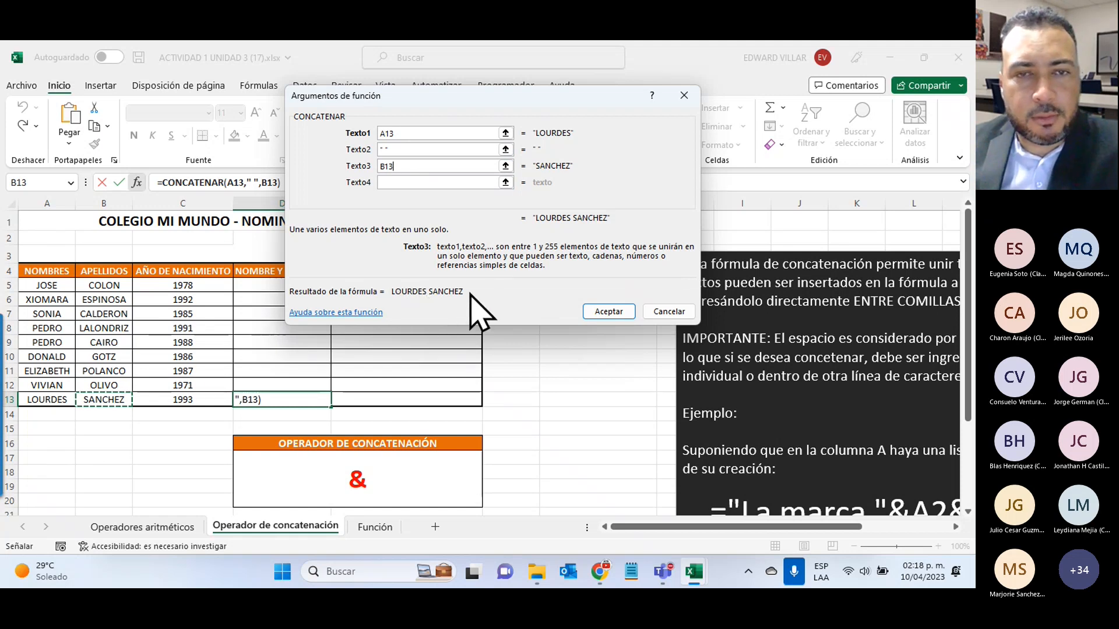
pyautogui.click(606, 311)
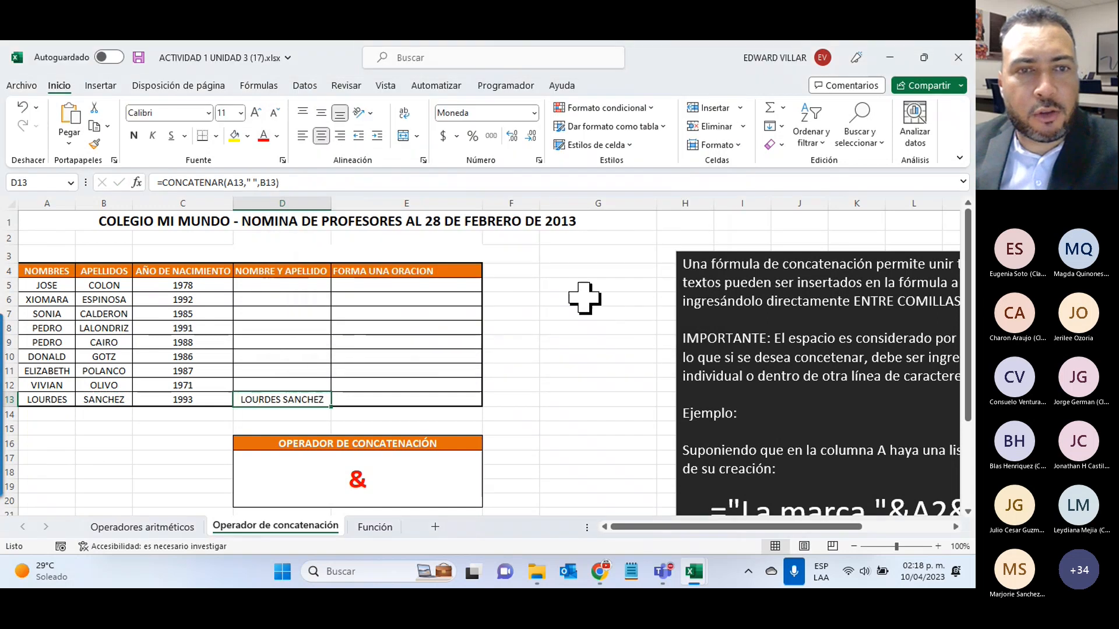
# - Insert CONCATENAR in cell E13 of the FORMA UNA ORACION column with "EL AÑO DE NACIMIENTO DE " as the first text
pyautogui.click(375, 396)
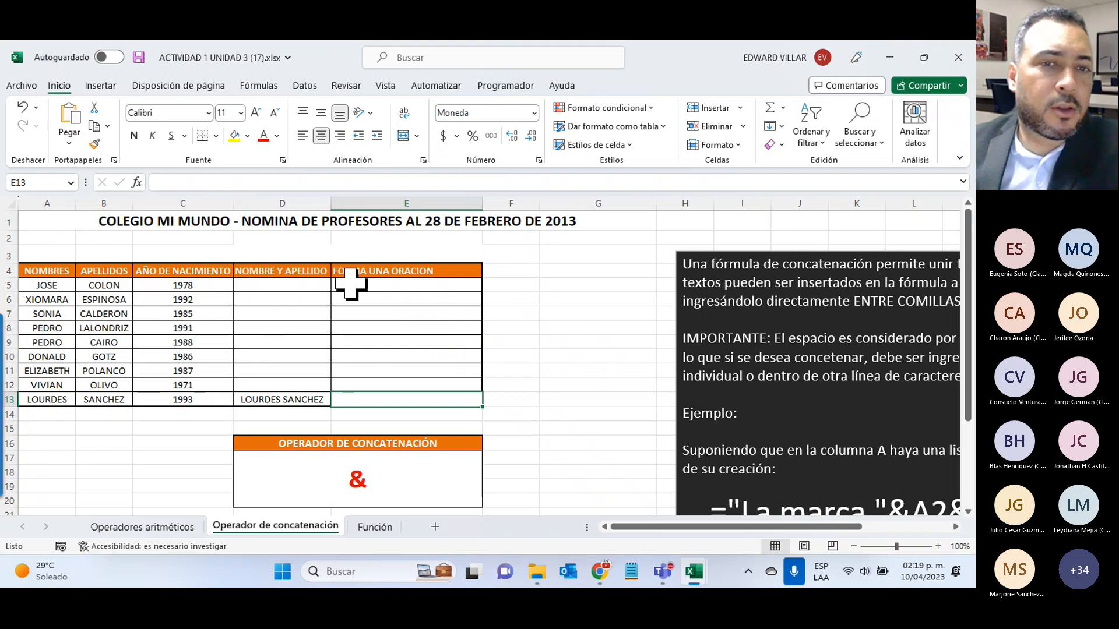
pyautogui.click(138, 183)
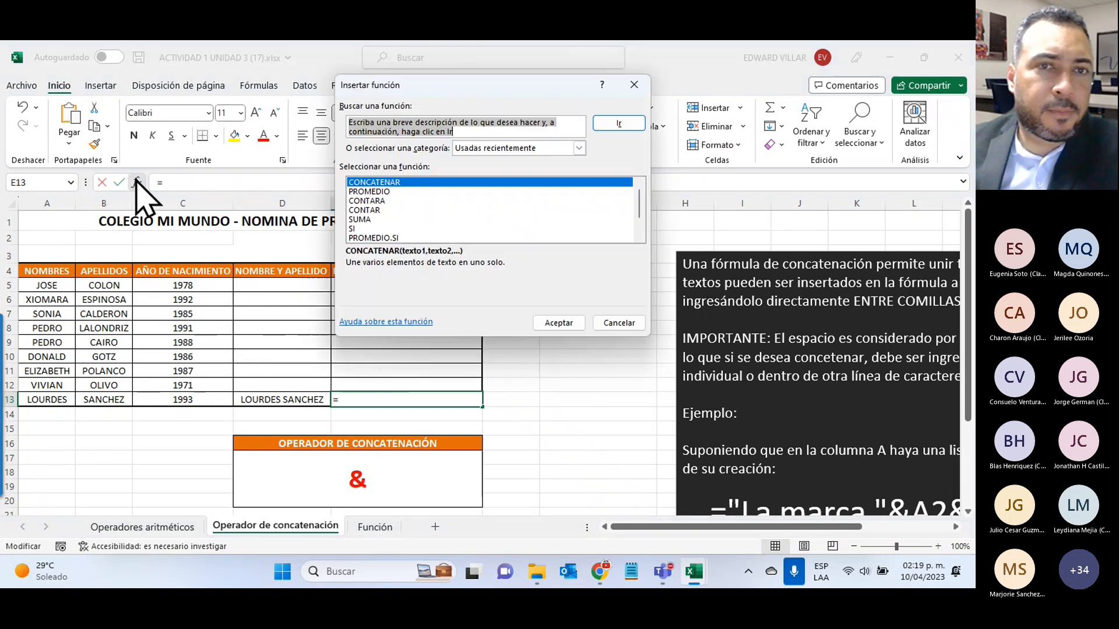
pyautogui.click(551, 324)
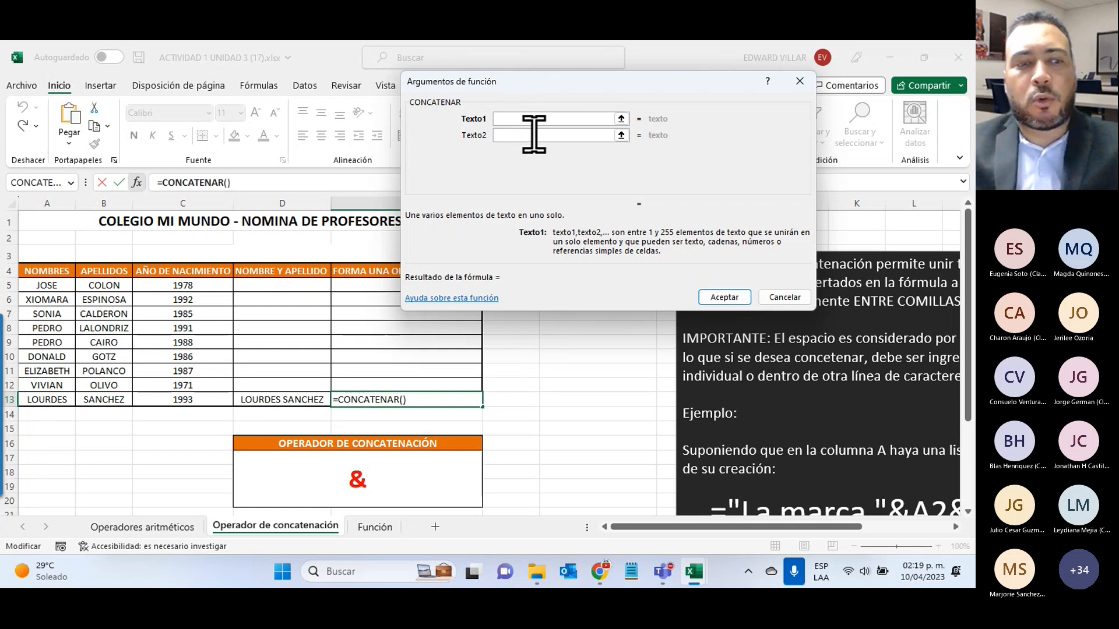
pyautogui.write('"')
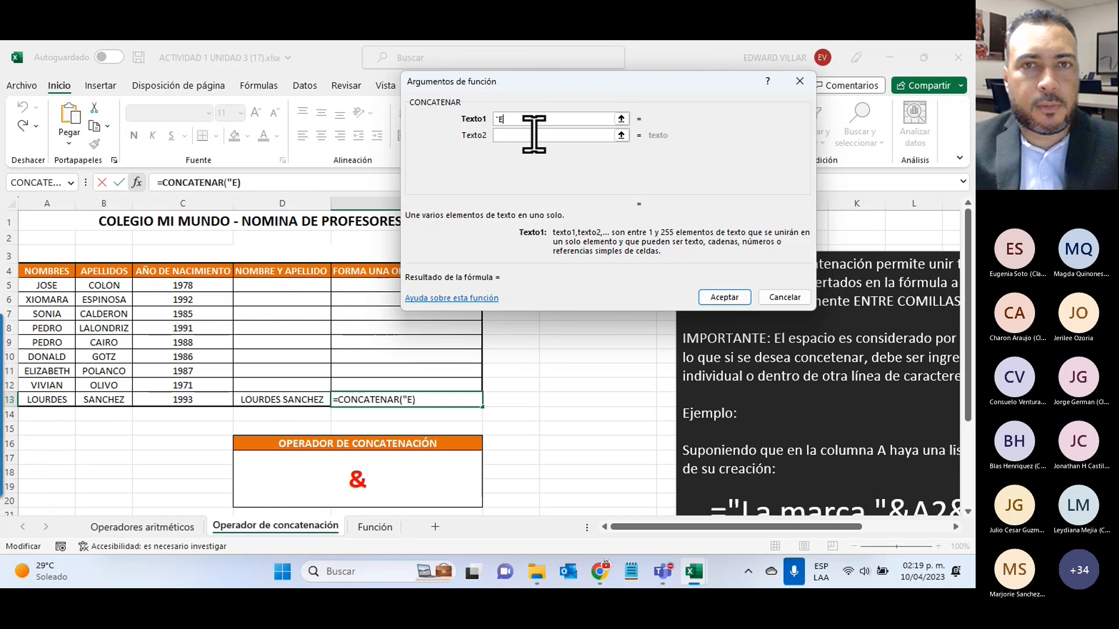
pyautogui.write('EL AÑO')
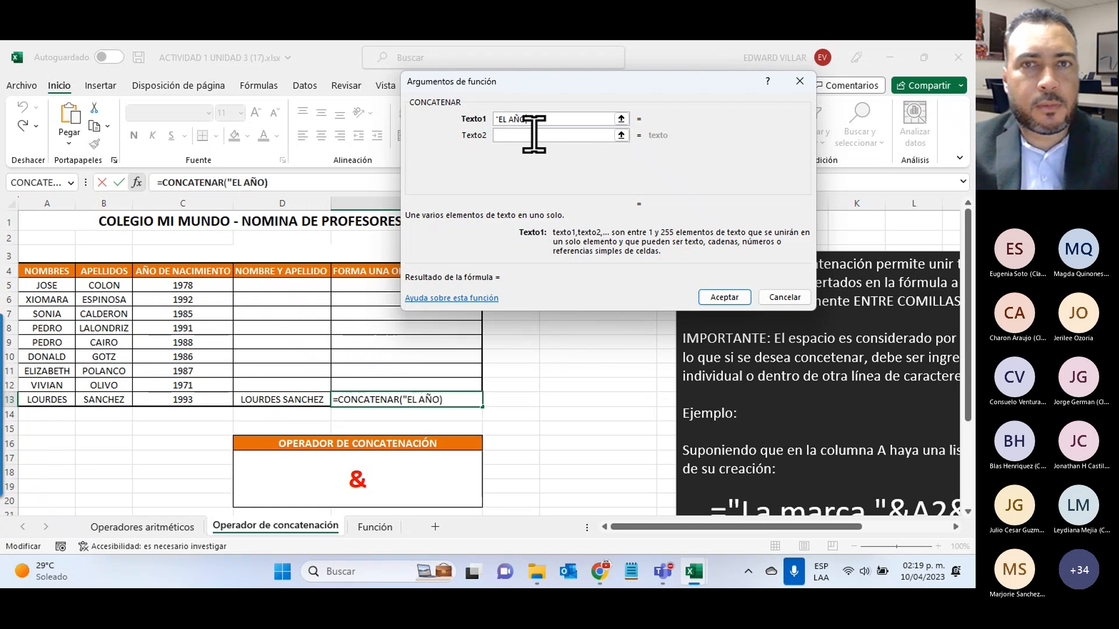
pyautogui.write(' DE NAC')
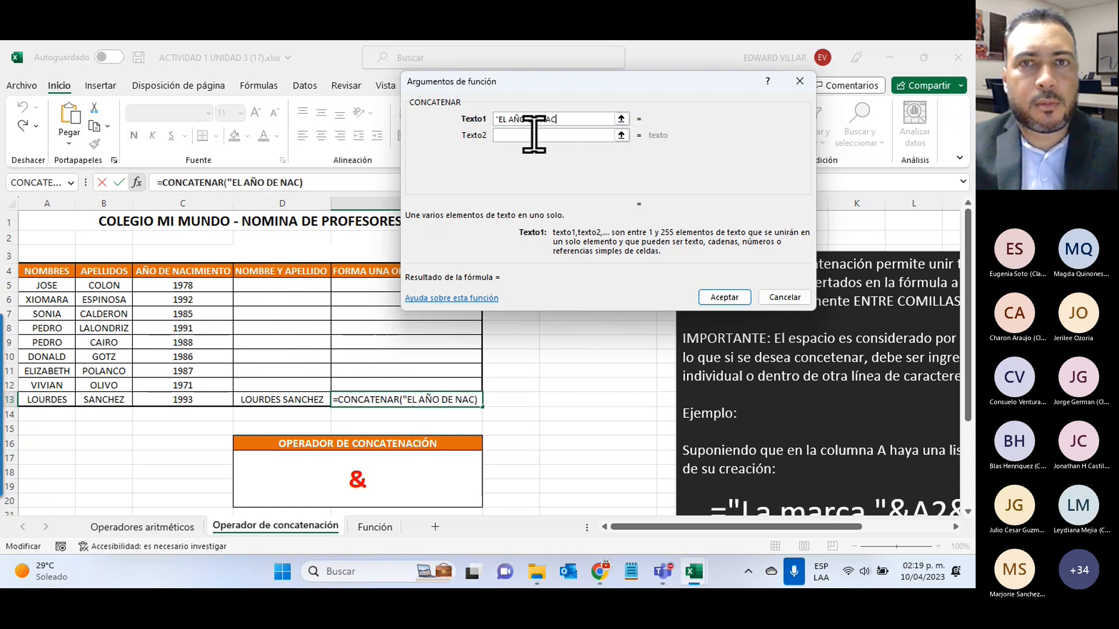
pyautogui.write('IMIENTO DE ')
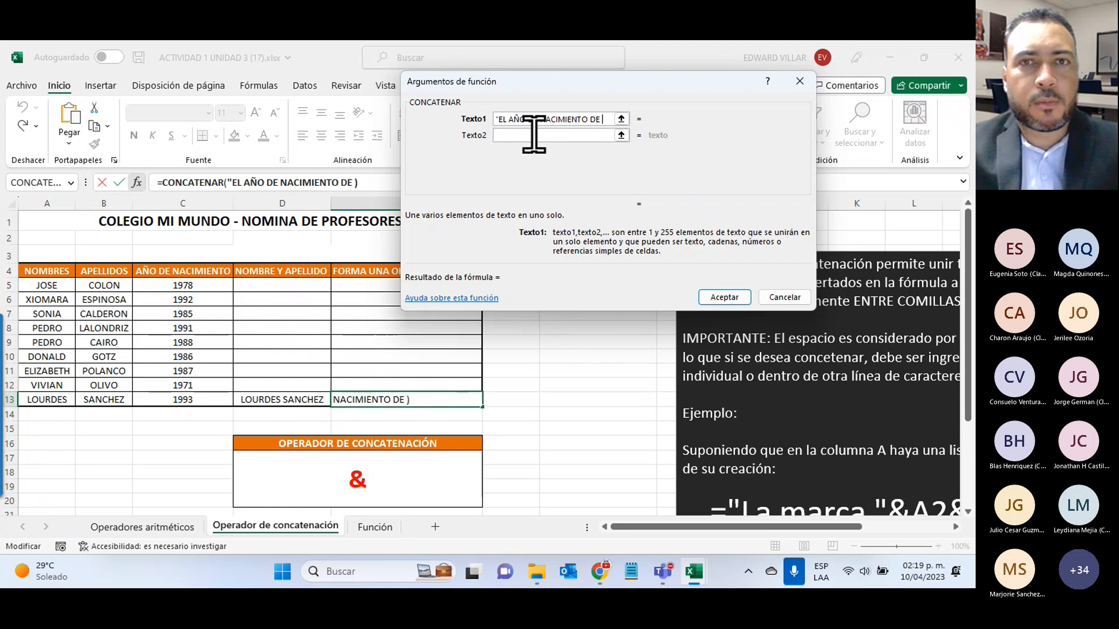
pyautogui.write('"')
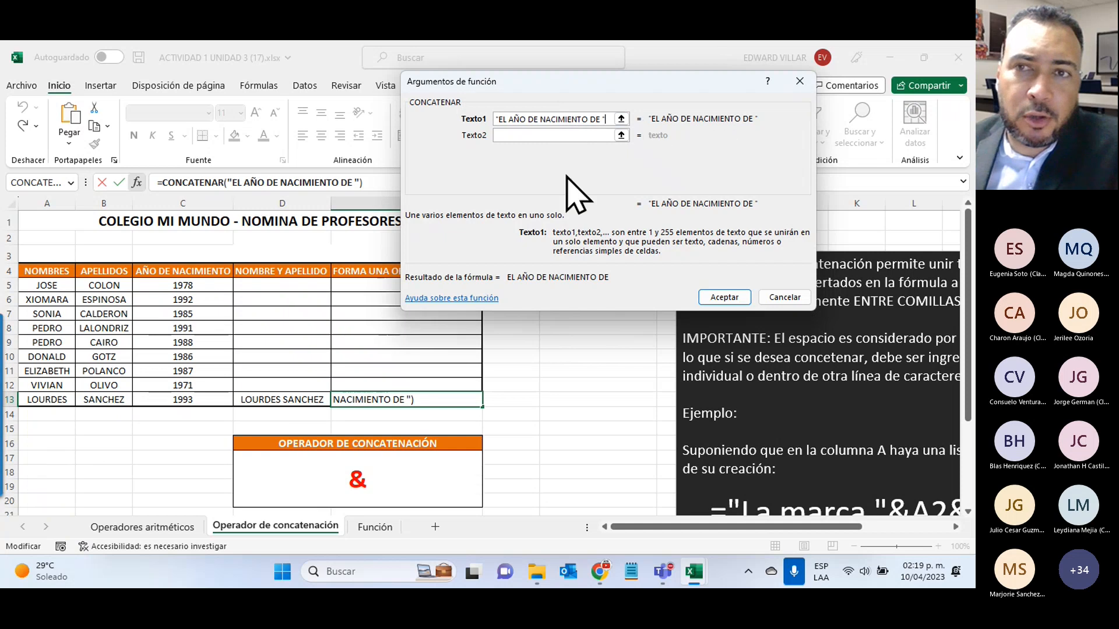
pyautogui.write('+')
pyautogui.click(271, 401)
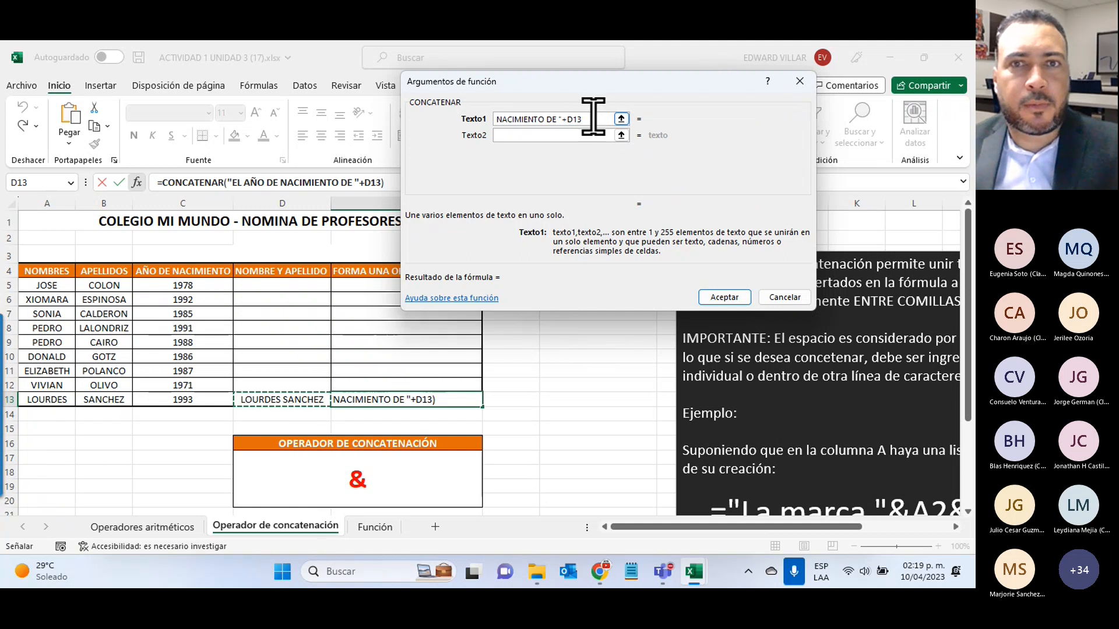
pyautogui.moveTo(594, 119); pyautogui.dragTo(332, 98)
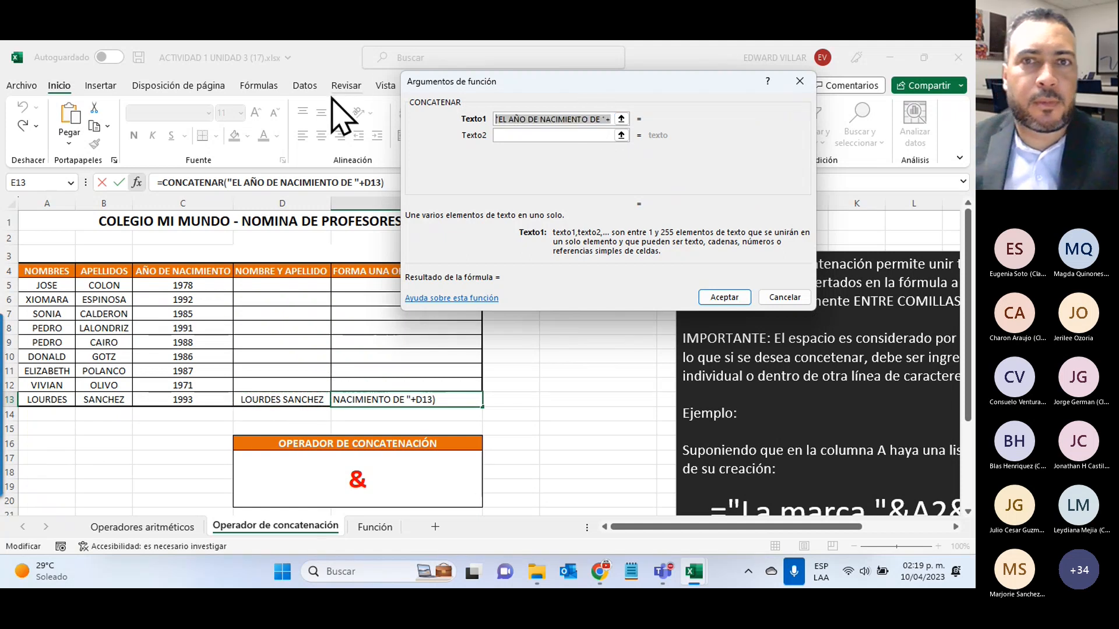
pyautogui.click(608, 119)
pyautogui.press('Delete')
pyautogui.press('Delete')
pyautogui.press('Delete')
pyautogui.press('Delete')
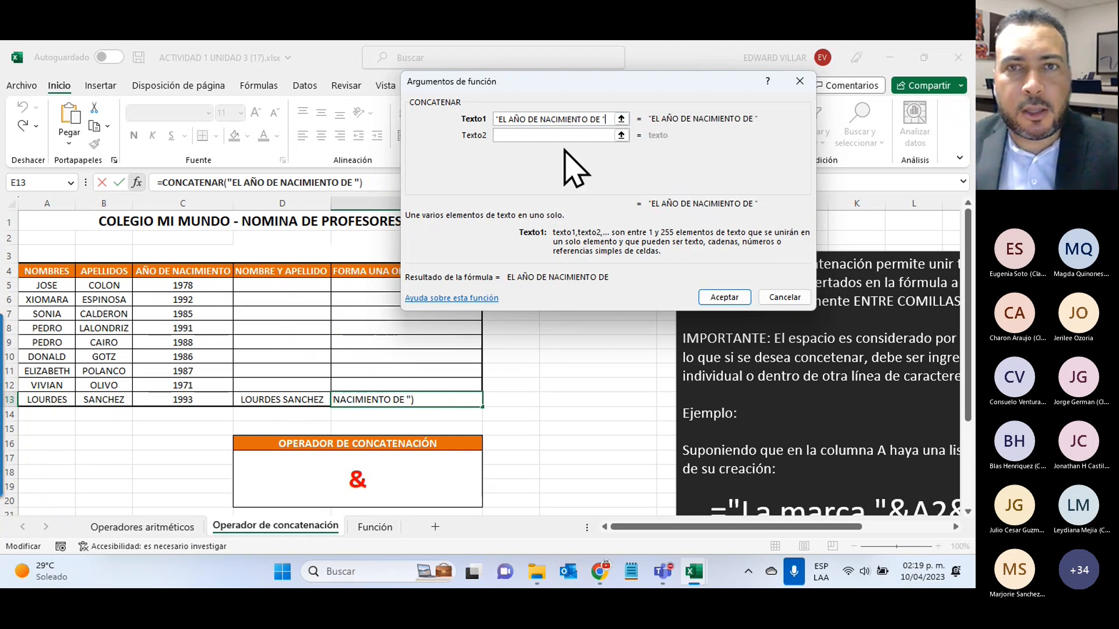
# - Complete the E13 CONCATENAR function with D13 as second text, " ES " as third and C13 as fourth
pyautogui.click(548, 136)
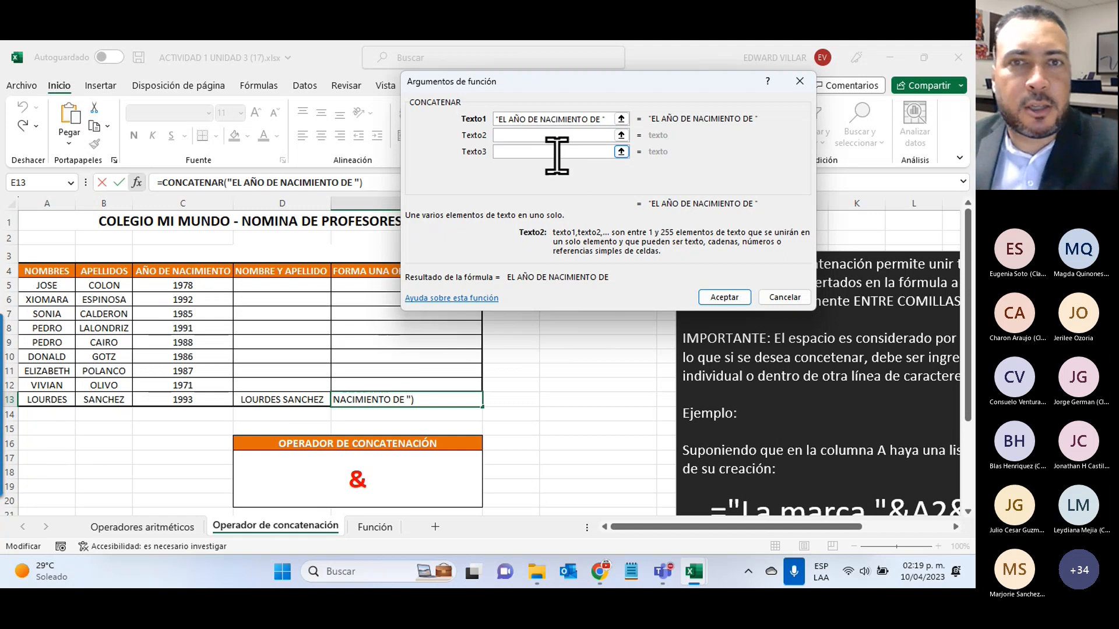
pyautogui.click(264, 400)
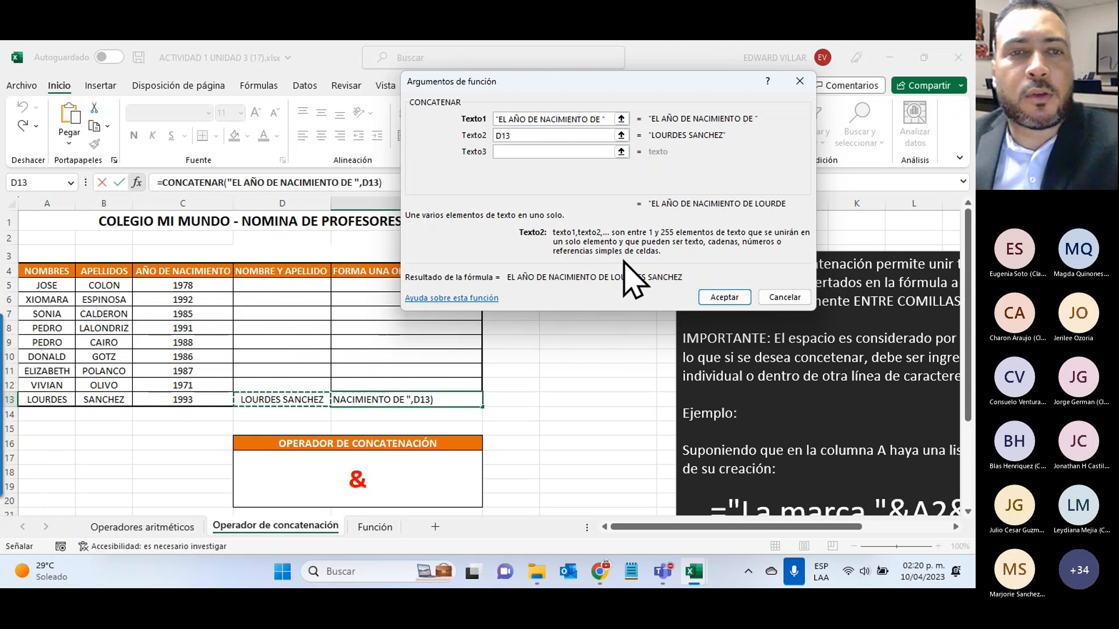
pyautogui.click(519, 151)
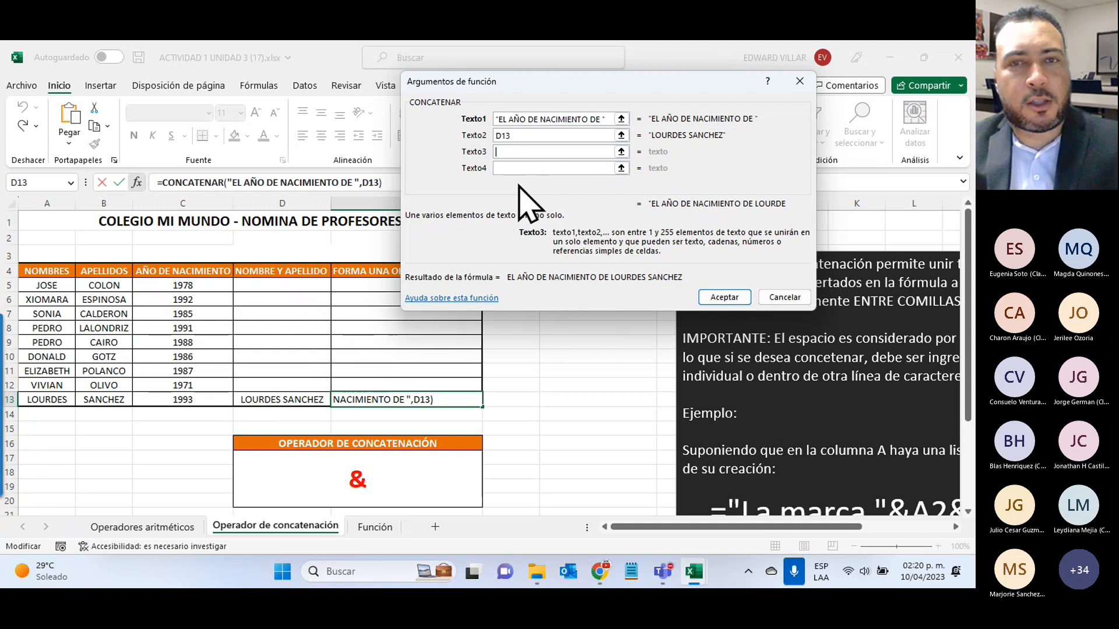
pyautogui.write('" ')
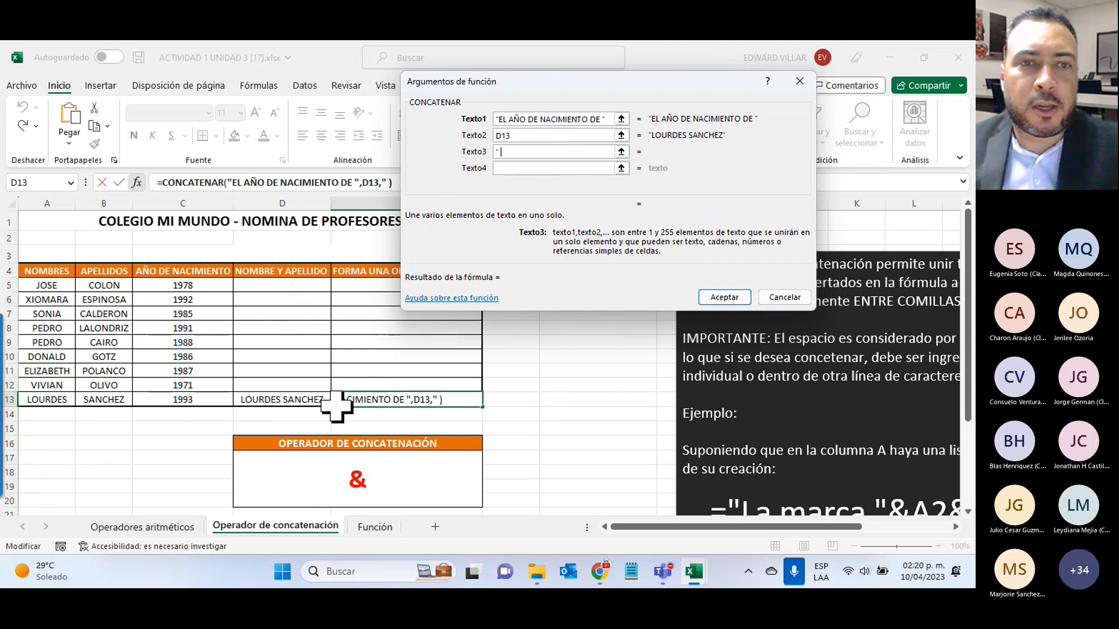
pyautogui.write('E')
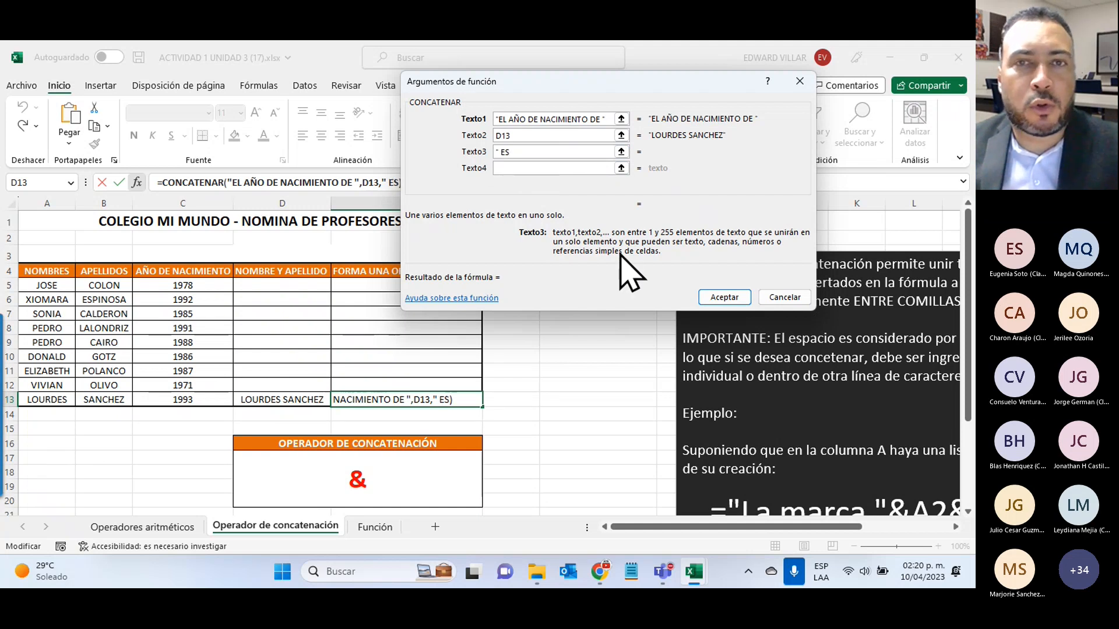
pyautogui.write('S "')
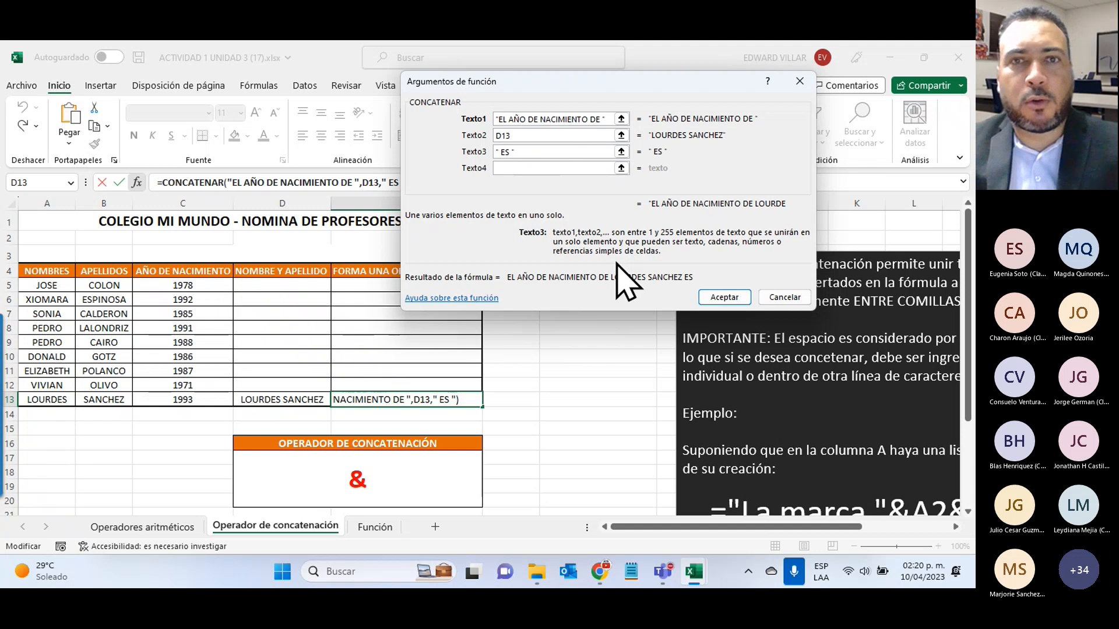
pyautogui.click(534, 169)
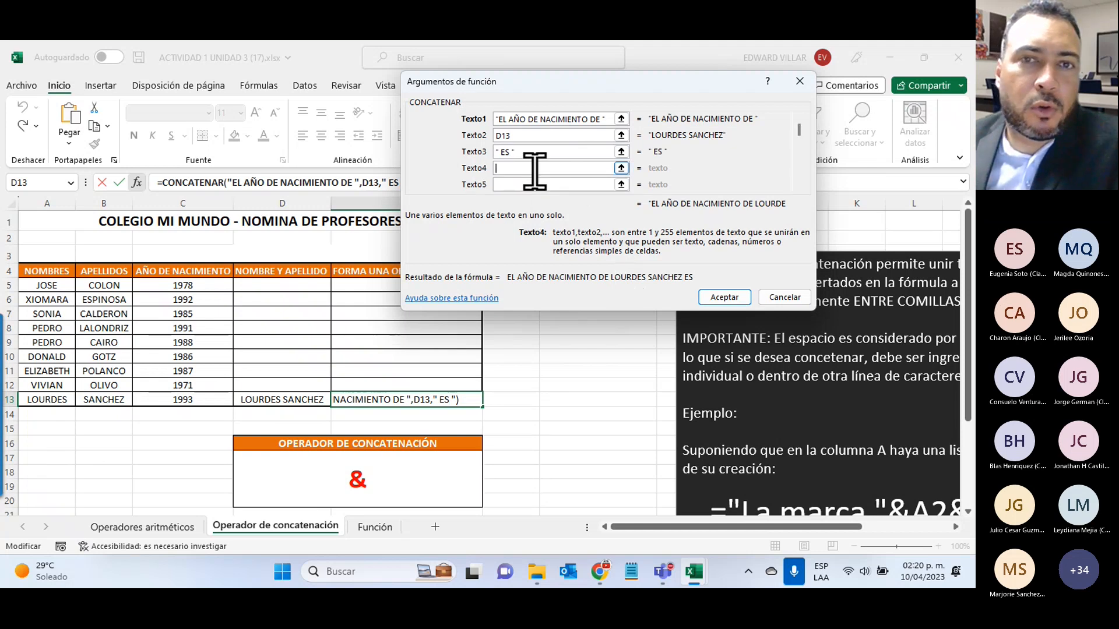
pyautogui.click(148, 401)
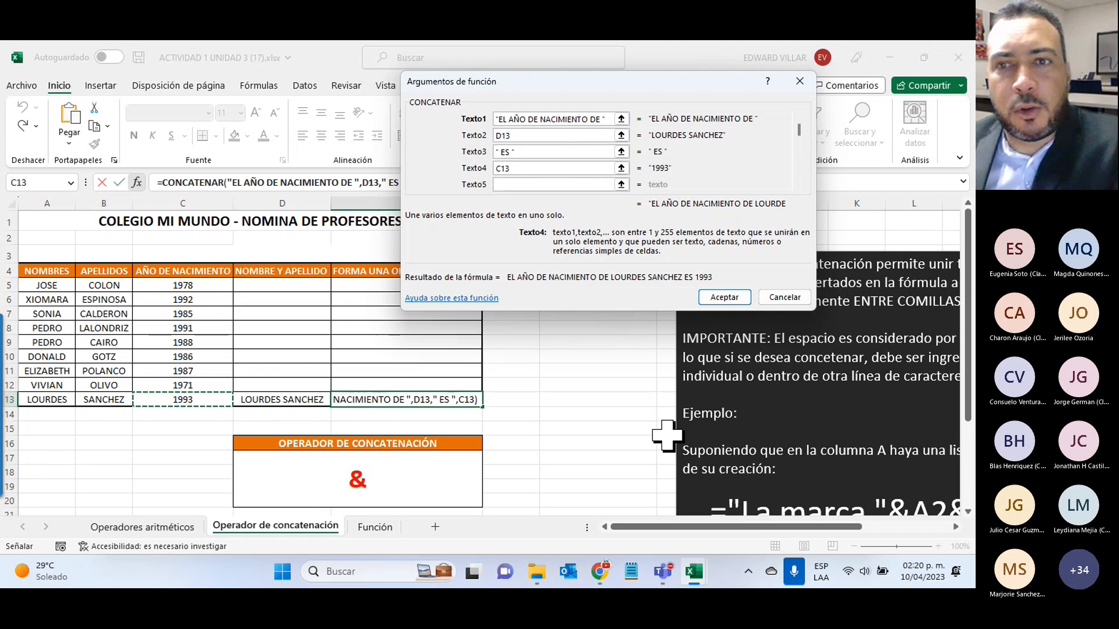
pyautogui.click(731, 297)
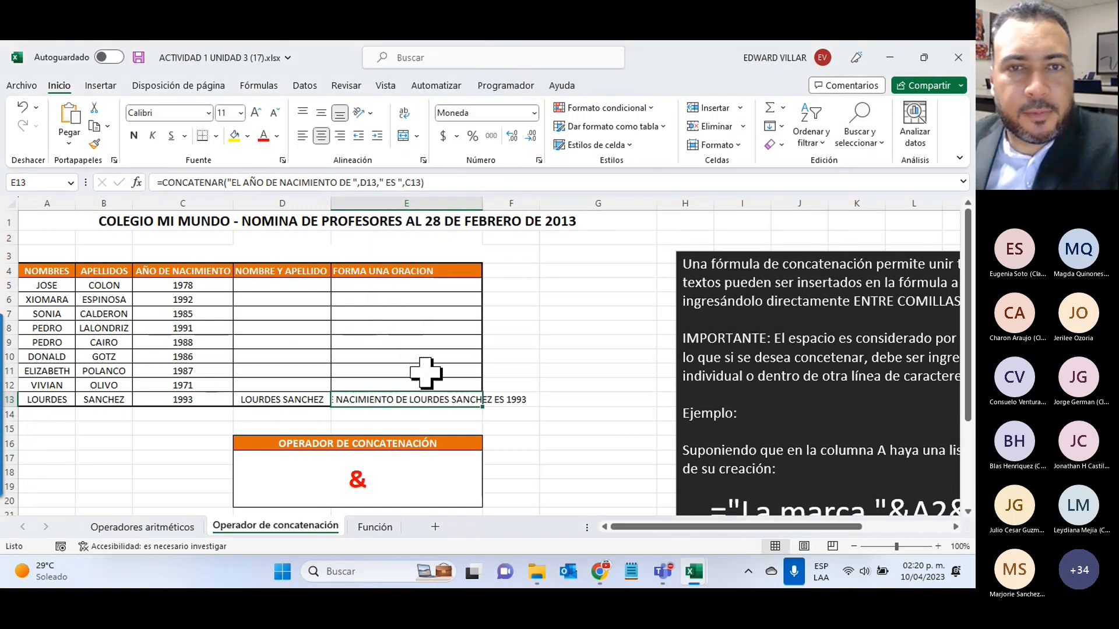
# - Fit column E to the width of the sentence and reselect E13 to show its formula
pyautogui.doubleClick(482, 203)
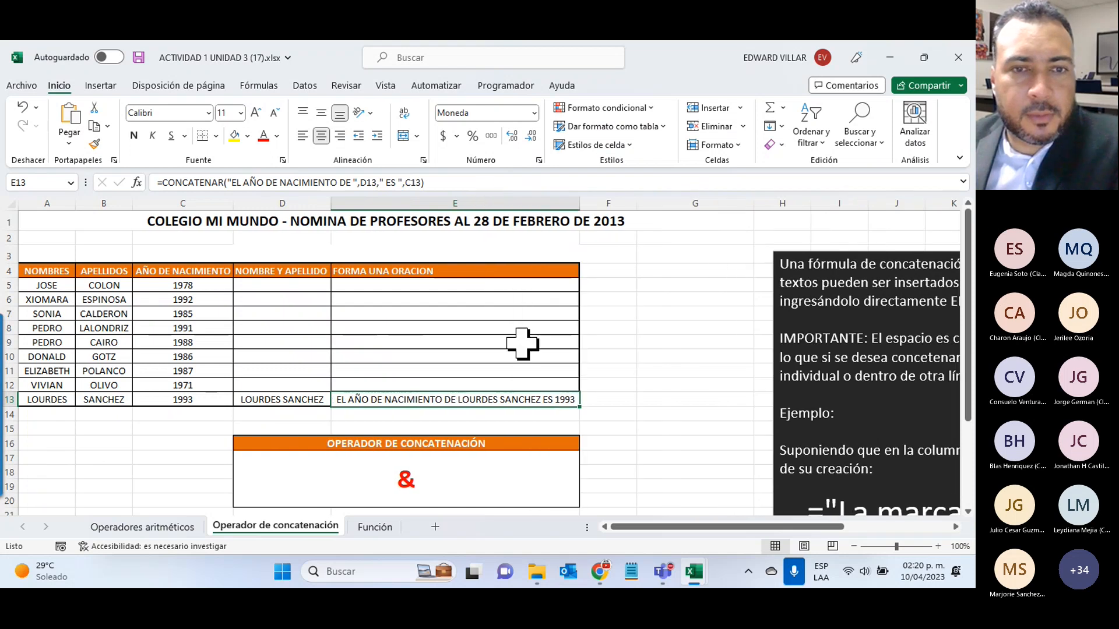
pyautogui.click(621, 415)
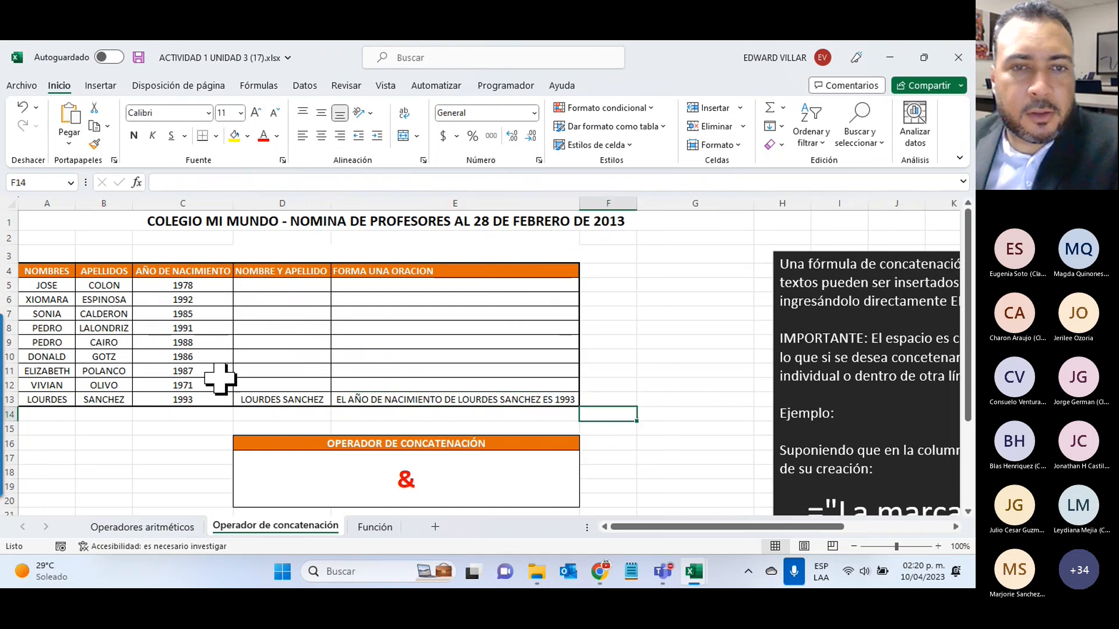
pyautogui.click(396, 399)
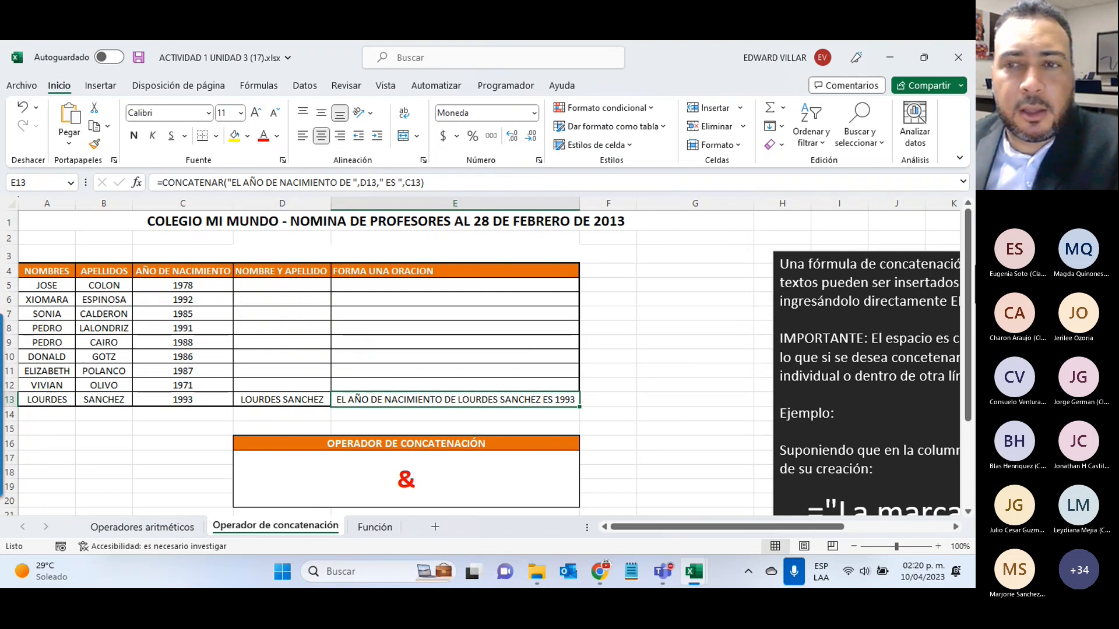
# - Switch to the Manejador MS Excel course page in the browser, find its dated weekly sections, and open the system calendar
pyautogui.moveTo(708, 569)
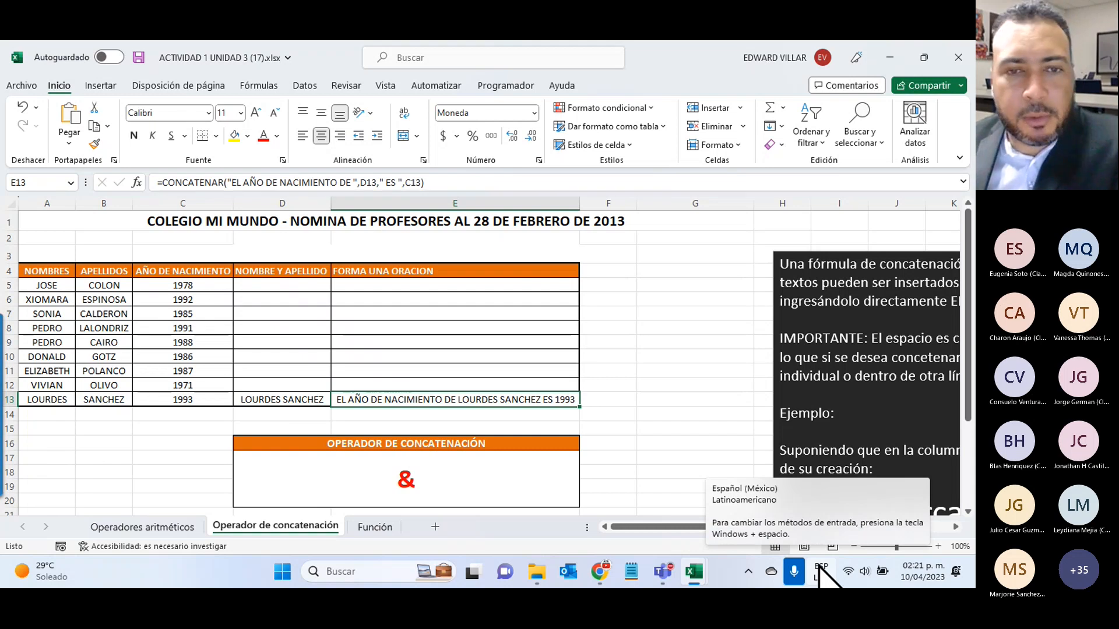
pyautogui.click(888, 57)
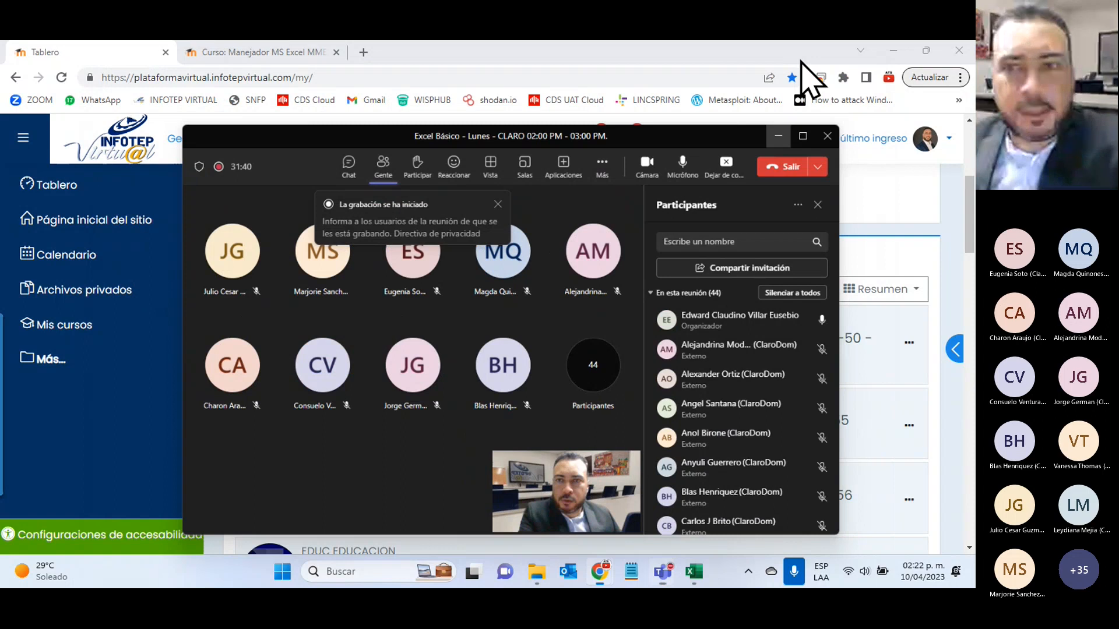
pyautogui.click(801, 61)
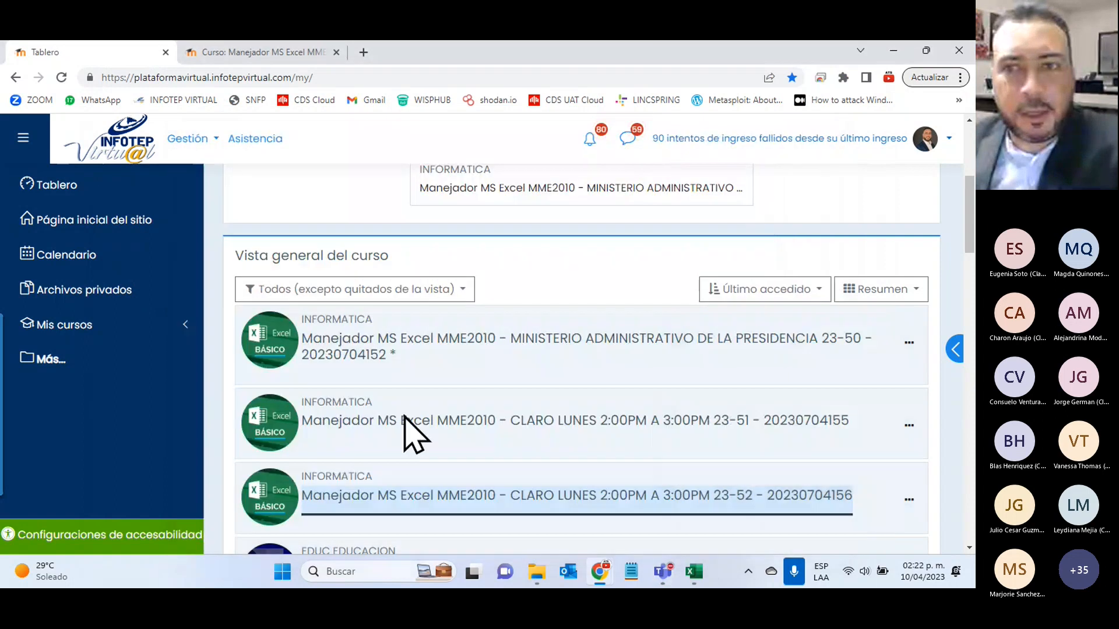
pyautogui.click(279, 56)
pyautogui.scroll(-15, 620, 309)
pyautogui.scroll(6, 580, 344)
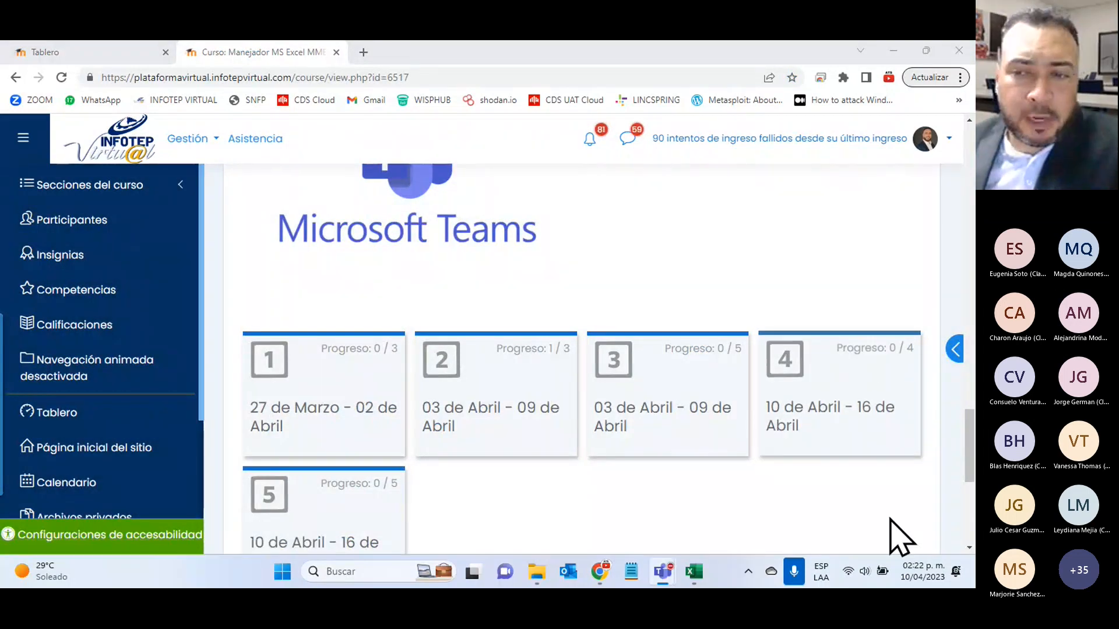
pyautogui.click(922, 572)
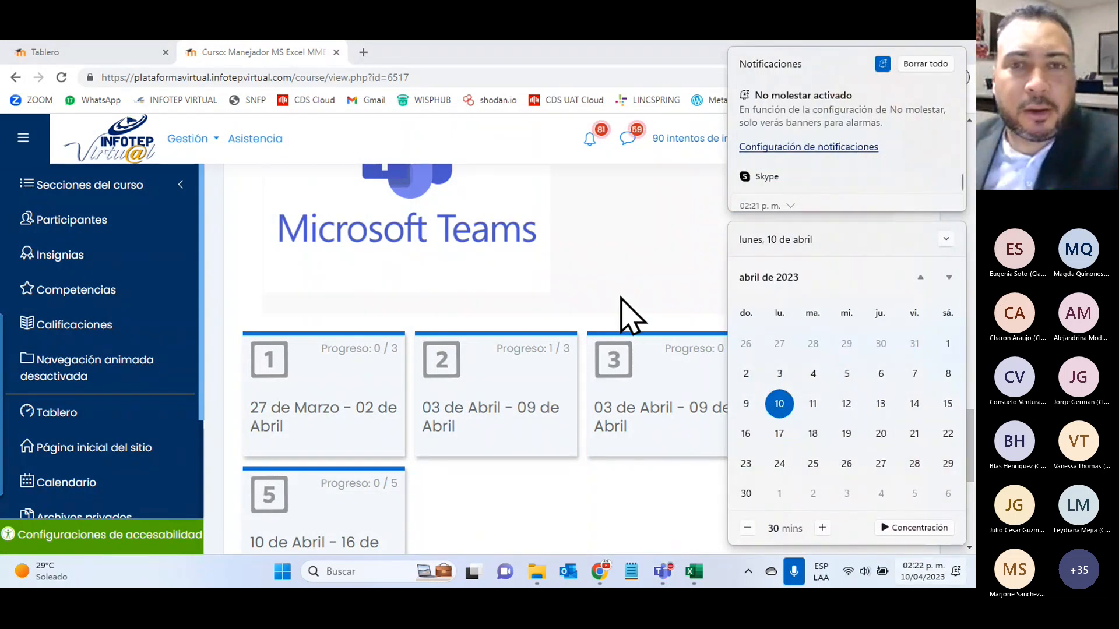
# - Open course section 4 (10 de Abril - 16 de Abril) and launch Resumen Unidad III, Instrucción de la Unidad 4 and Guia de la Unidad 4 in separate tabs
pyautogui.click(632, 279)
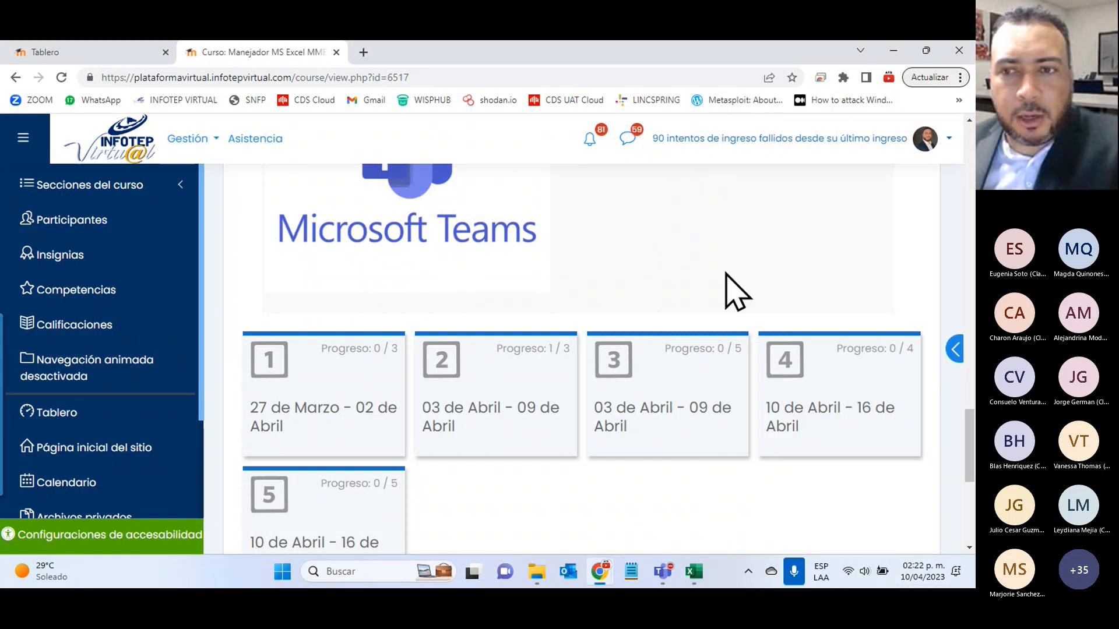
pyautogui.click(838, 407)
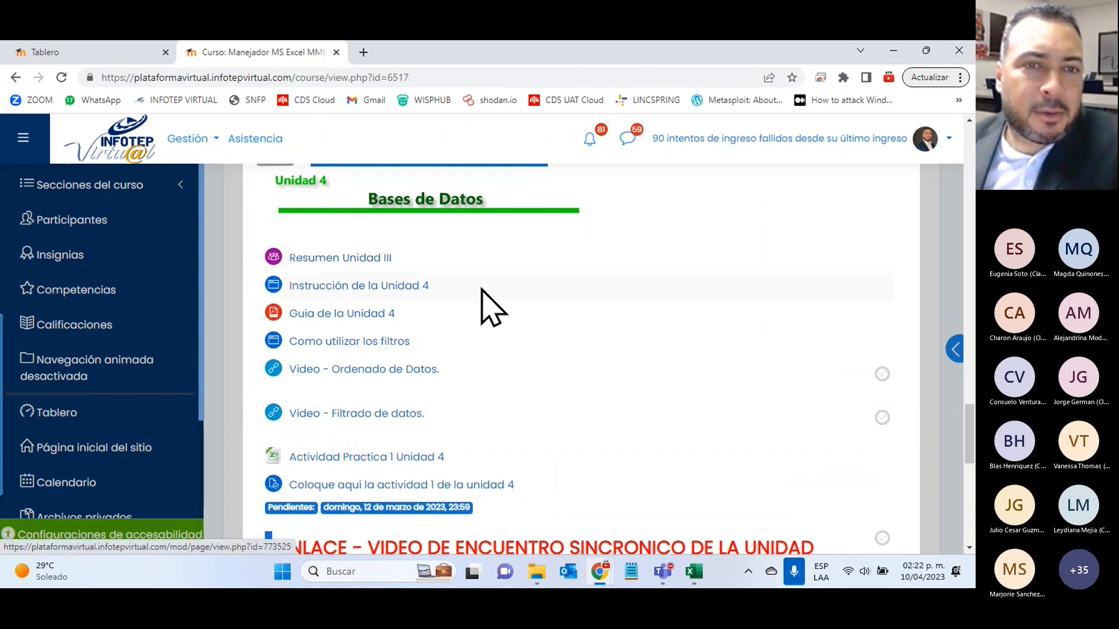
pyautogui.rightClick(352, 258)
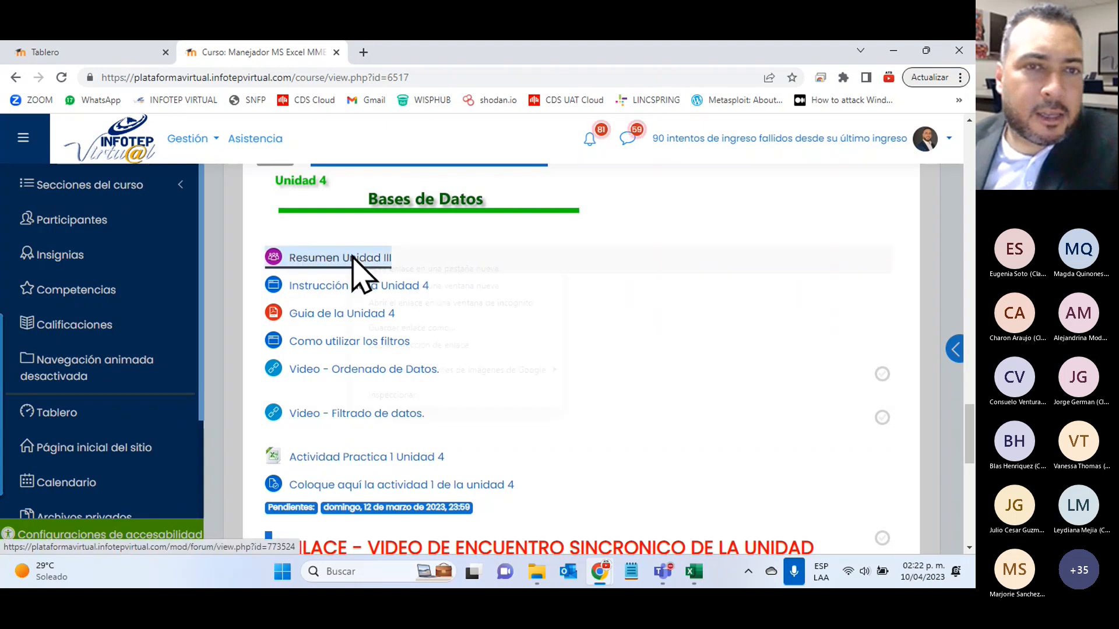
pyautogui.click(408, 268)
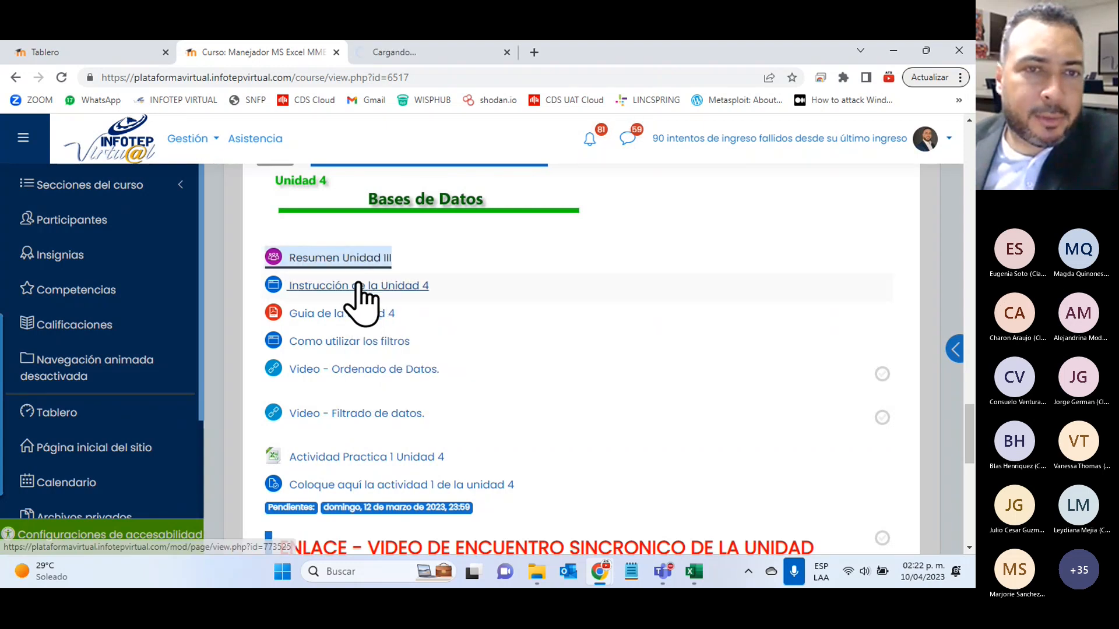
pyautogui.rightClick(356, 283)
pyautogui.click(382, 295)
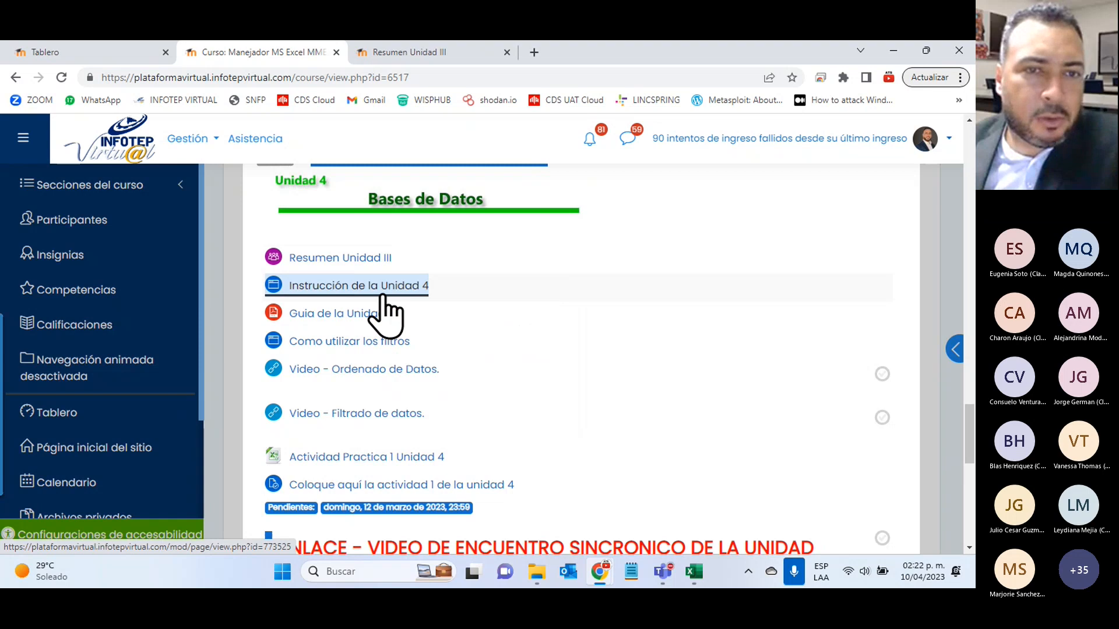
pyautogui.rightClick(371, 307)
pyautogui.click(402, 323)
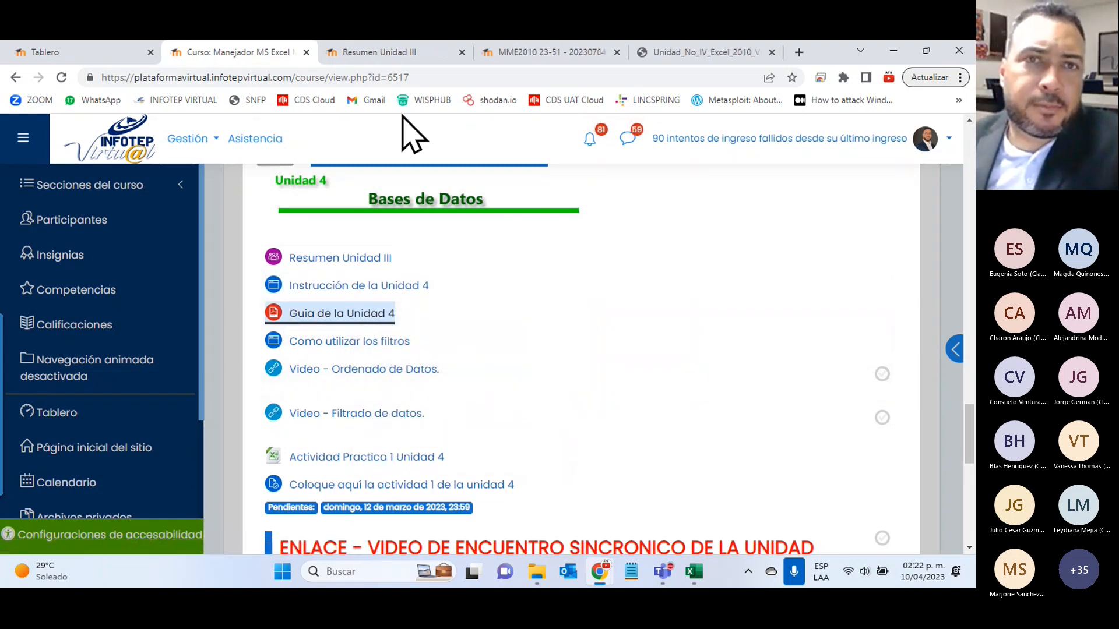
# - Review the Resumen Unidad III forum page and close its tab
pyautogui.click(412, 54)
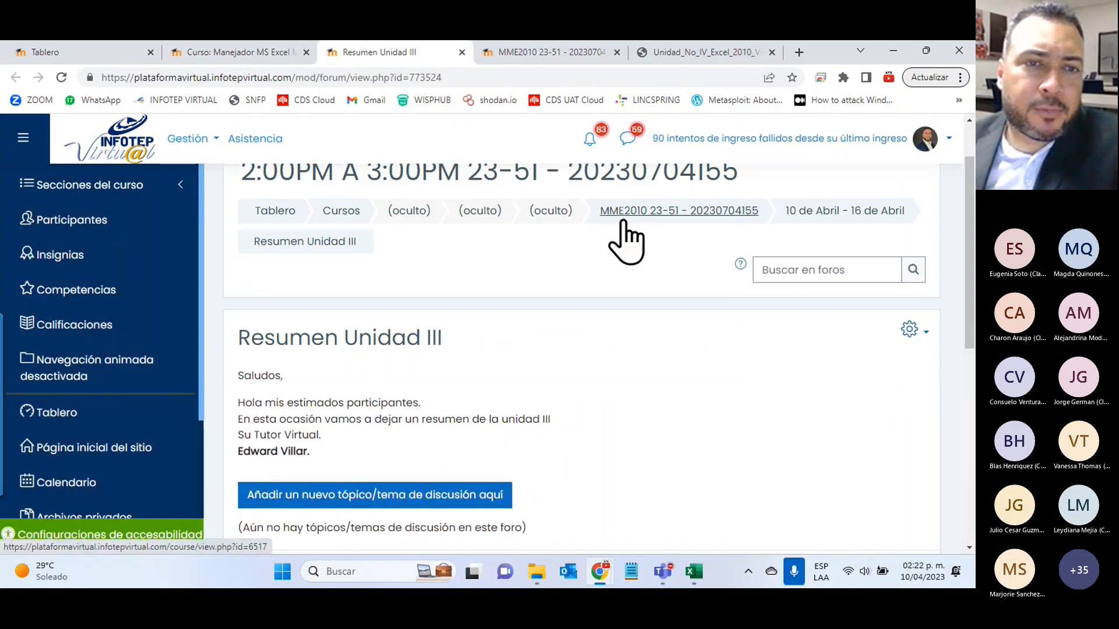
pyautogui.scroll(-1, 625, 241)
pyautogui.scroll(-1, 624, 221)
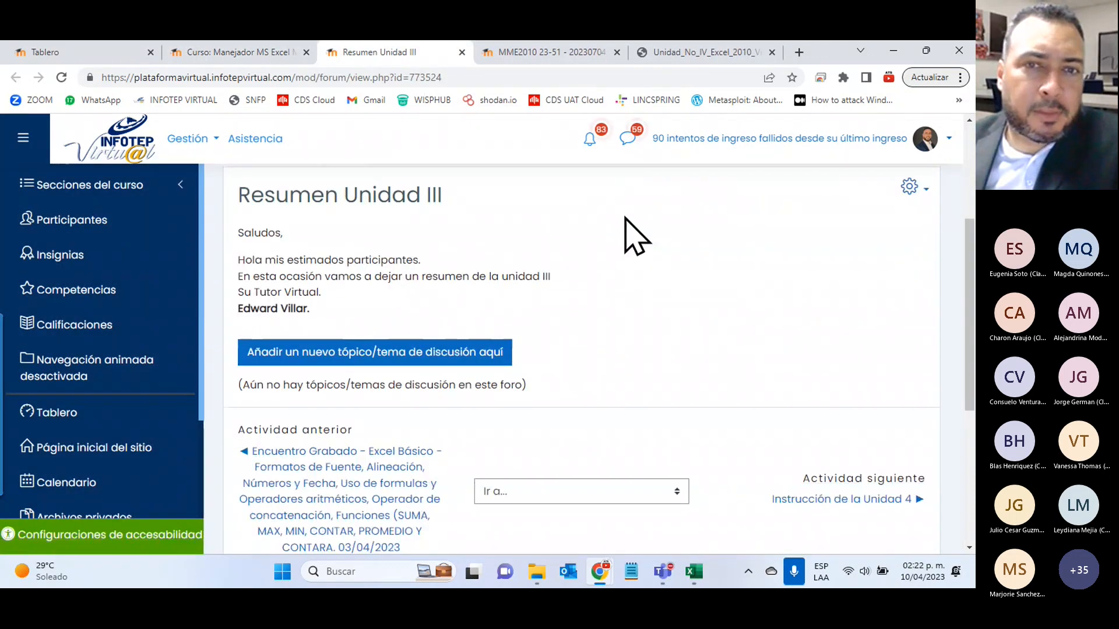
pyautogui.scroll(1, 642, 389)
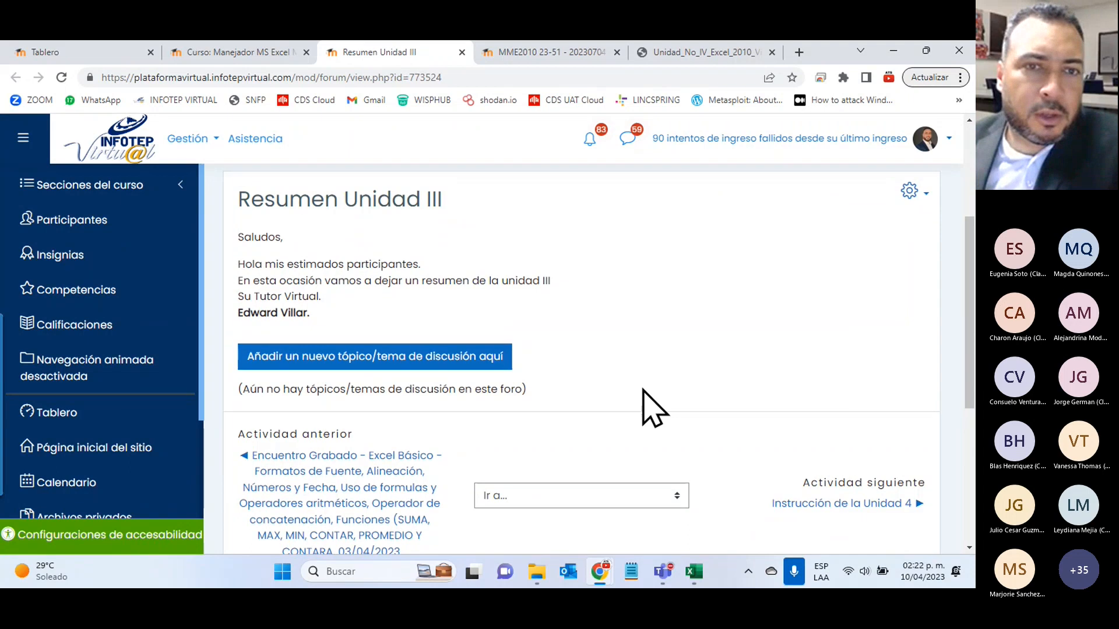
pyautogui.scroll(2, 642, 390)
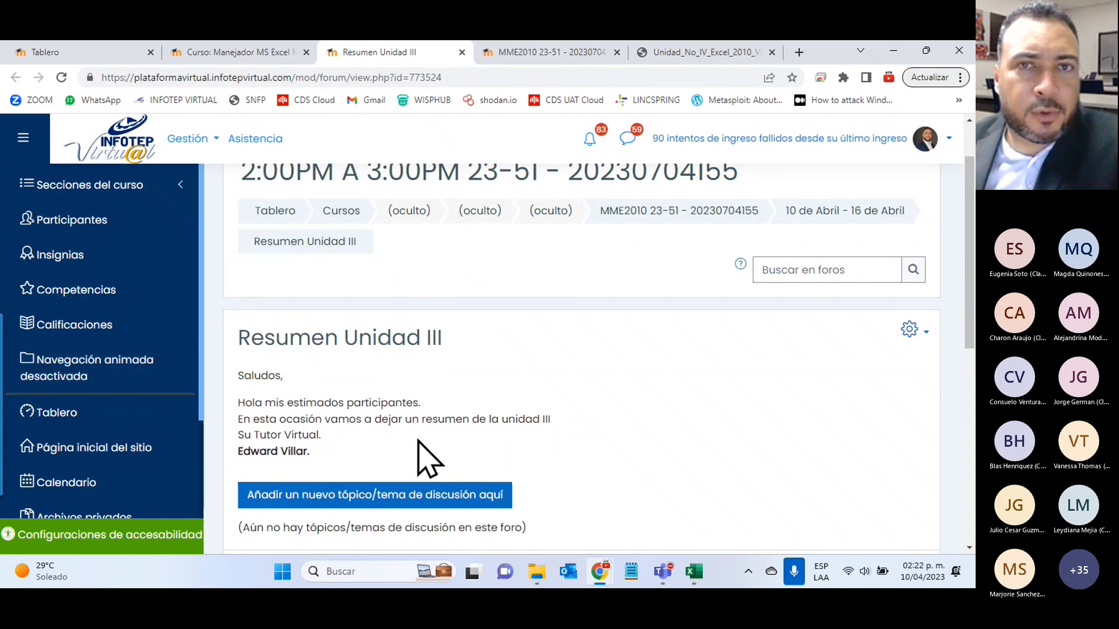
pyautogui.click(462, 52)
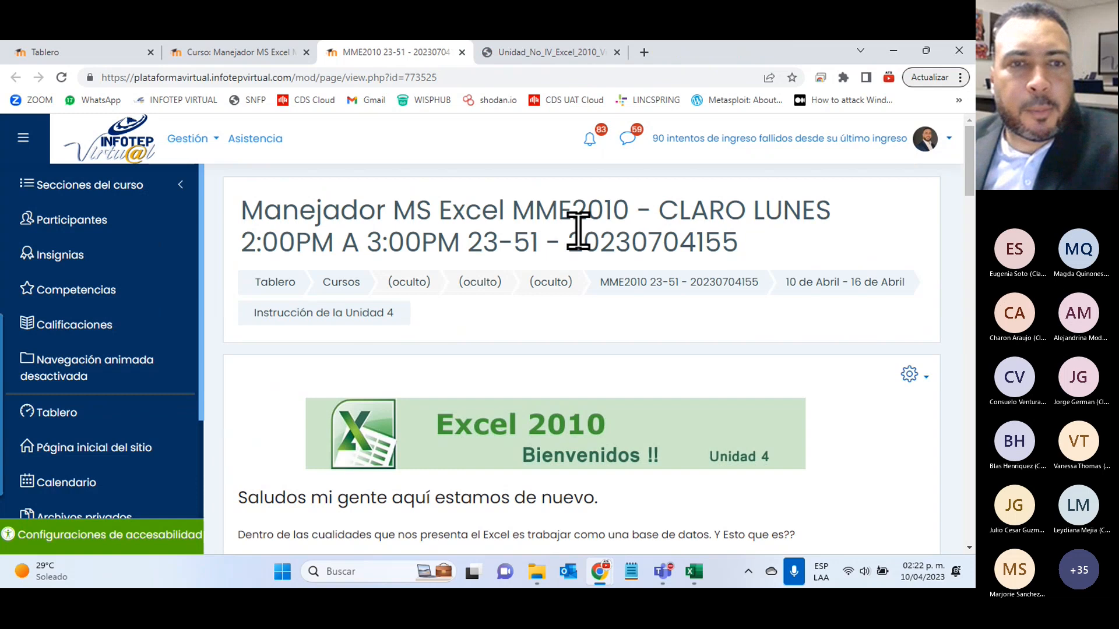
# - Read the Unit 4 instruction page from the database introduction through the Análisis Y si and Consolidar tools
pyautogui.scroll(-5, 579, 230)
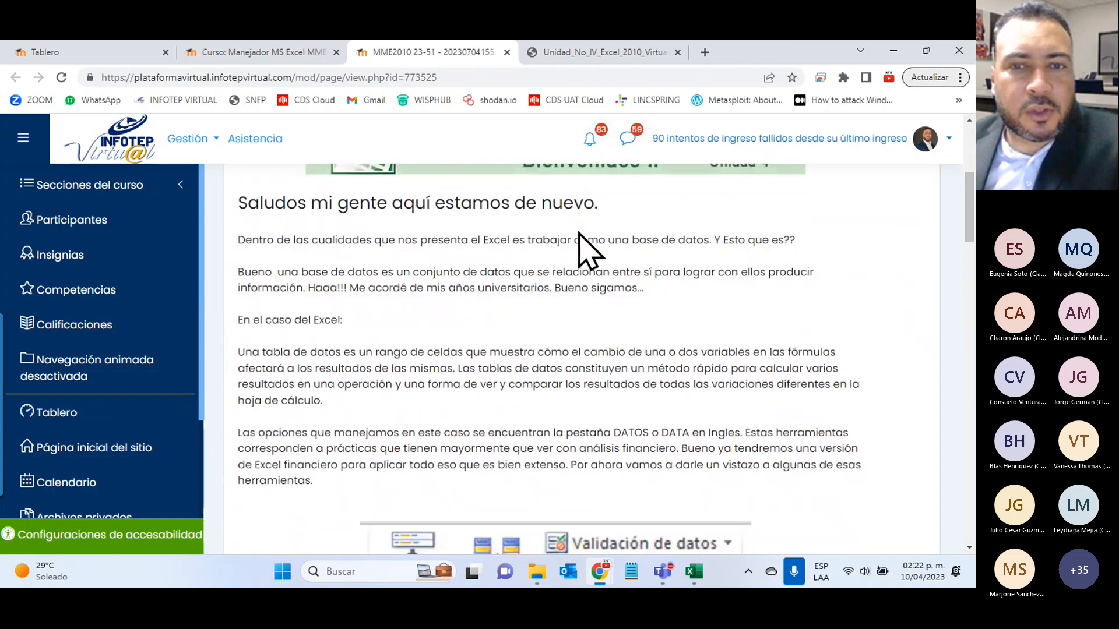
pyautogui.scroll(-5, 578, 231)
pyautogui.scroll(-1, 578, 231)
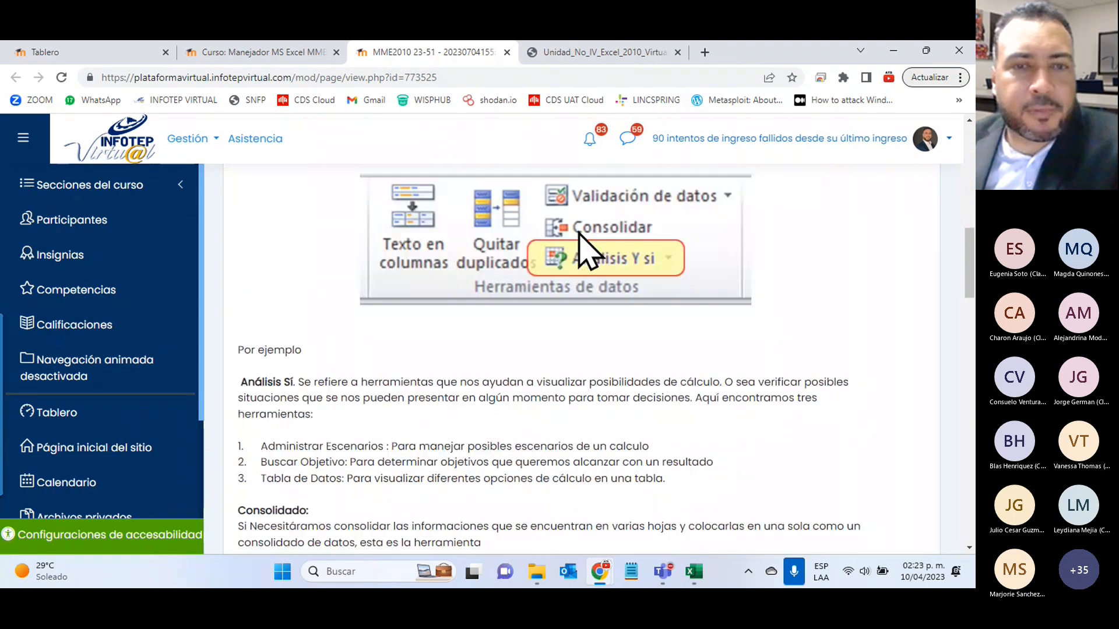
pyautogui.scroll(-1, 578, 231)
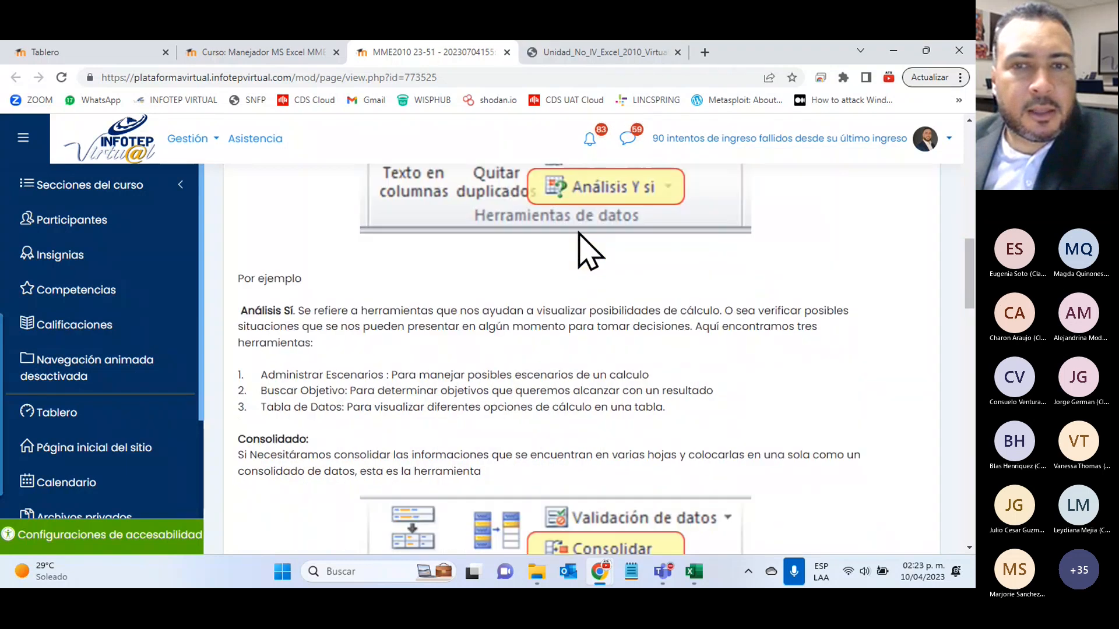
pyautogui.scroll(-1, 588, 250)
pyautogui.scroll(-5, 579, 232)
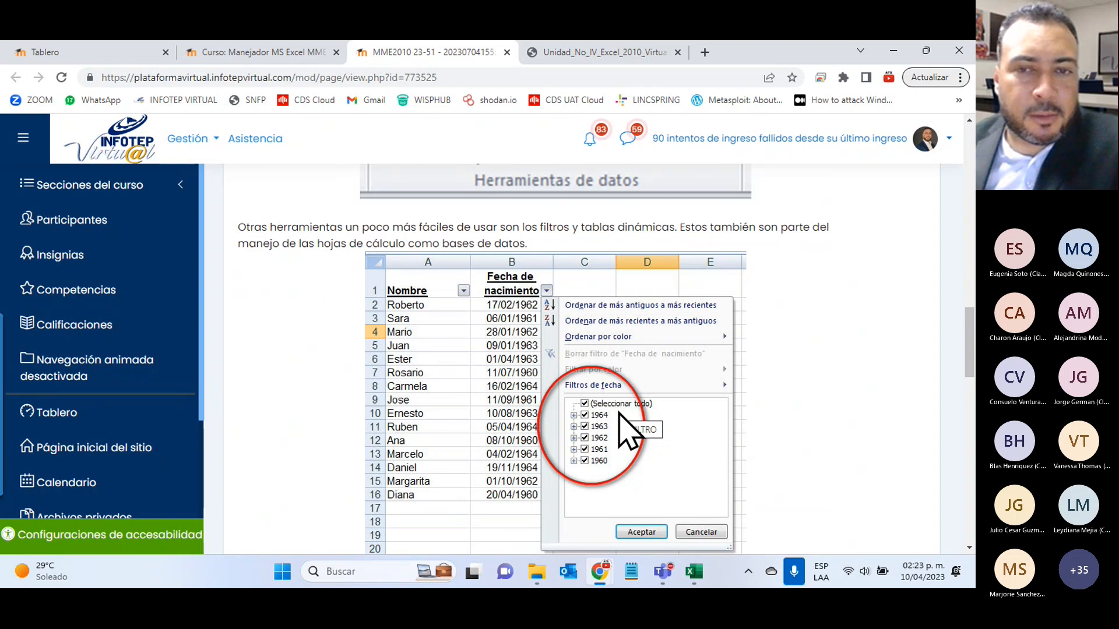
# - Examine the filter and Tablas Dinámicas examples on the Unit 4 instruction page, and close its tab
pyautogui.scroll(-1, 627, 431)
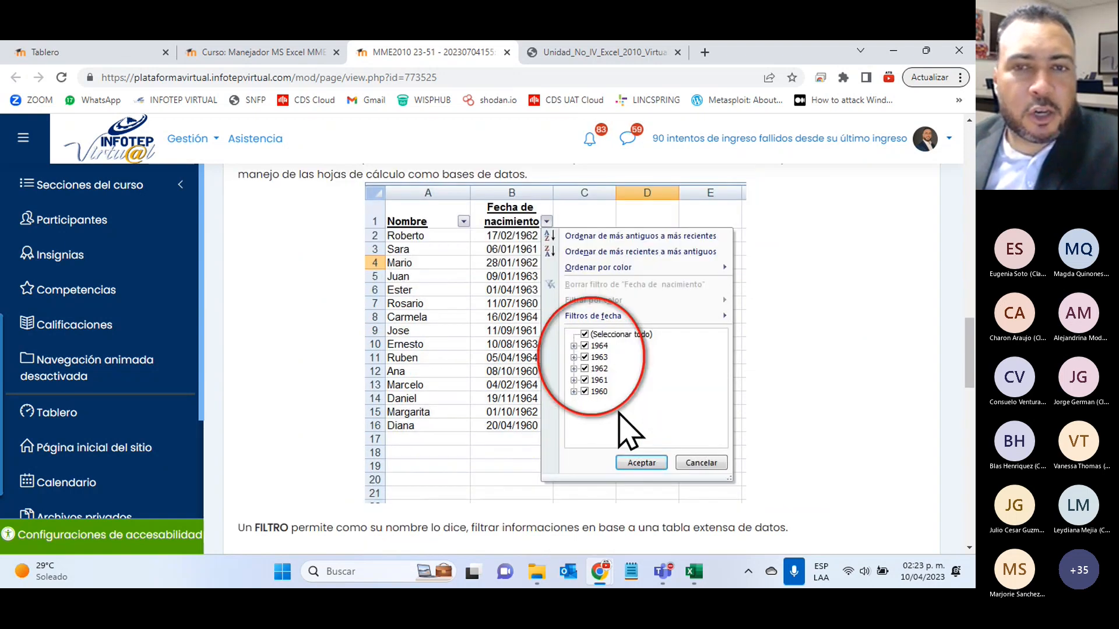
pyautogui.scroll(-9, 620, 413)
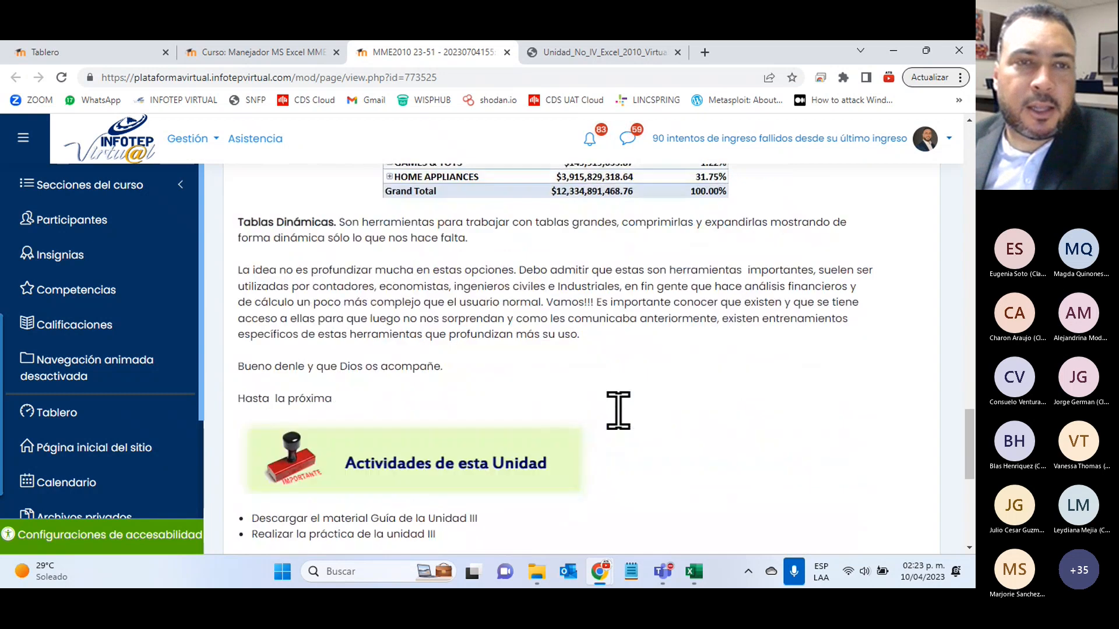
pyautogui.scroll(1, 619, 413)
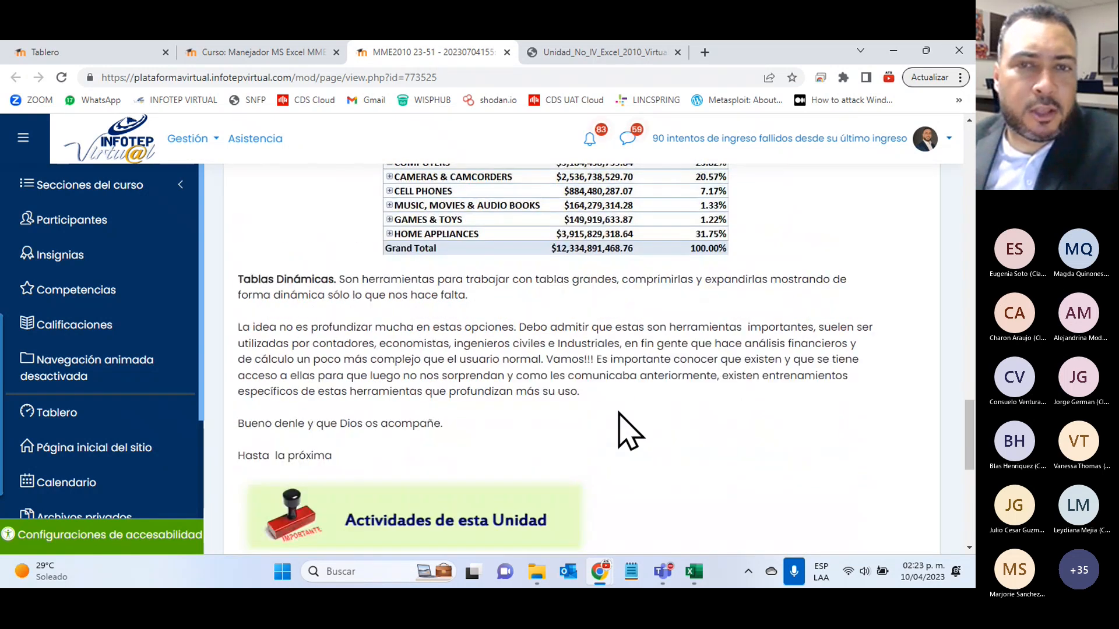
pyautogui.scroll(3, 619, 412)
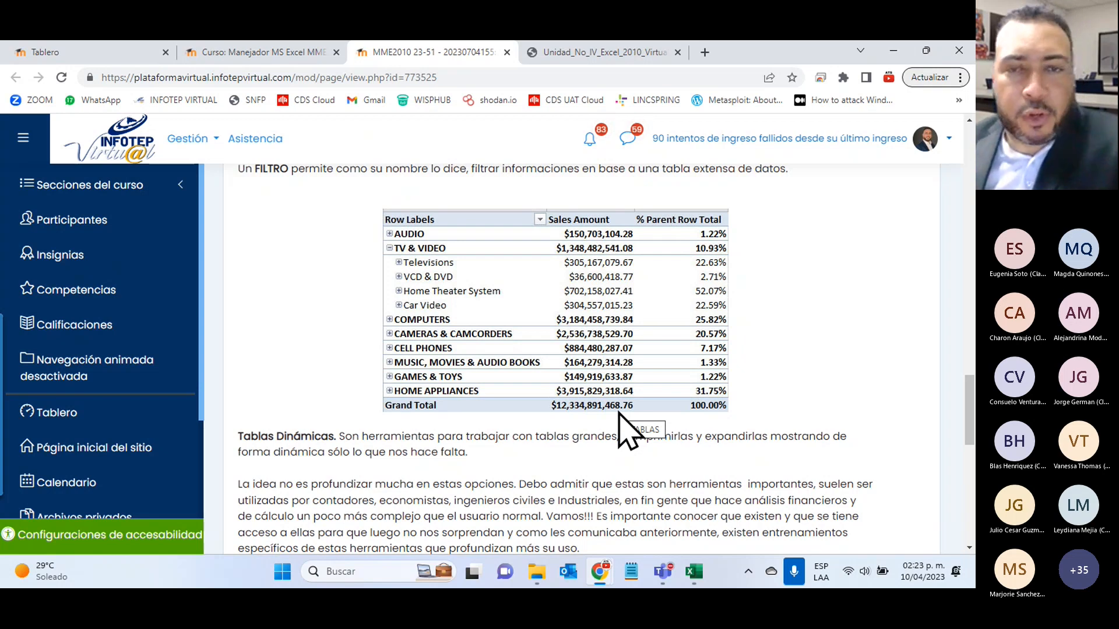
pyautogui.scroll(2, 619, 413)
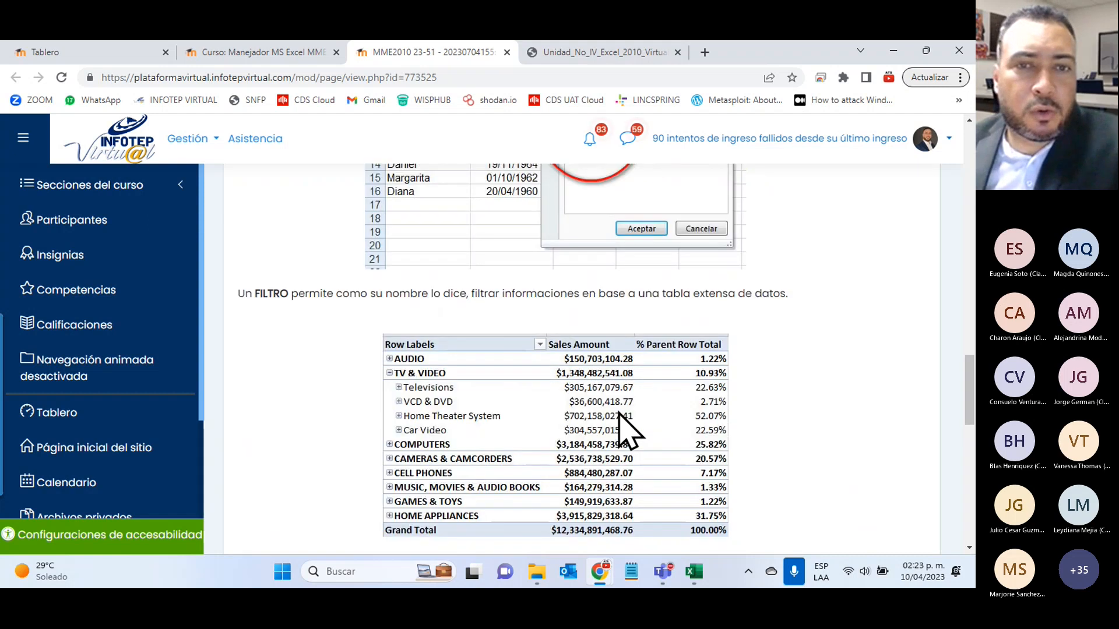
pyautogui.scroll(-1, 619, 413)
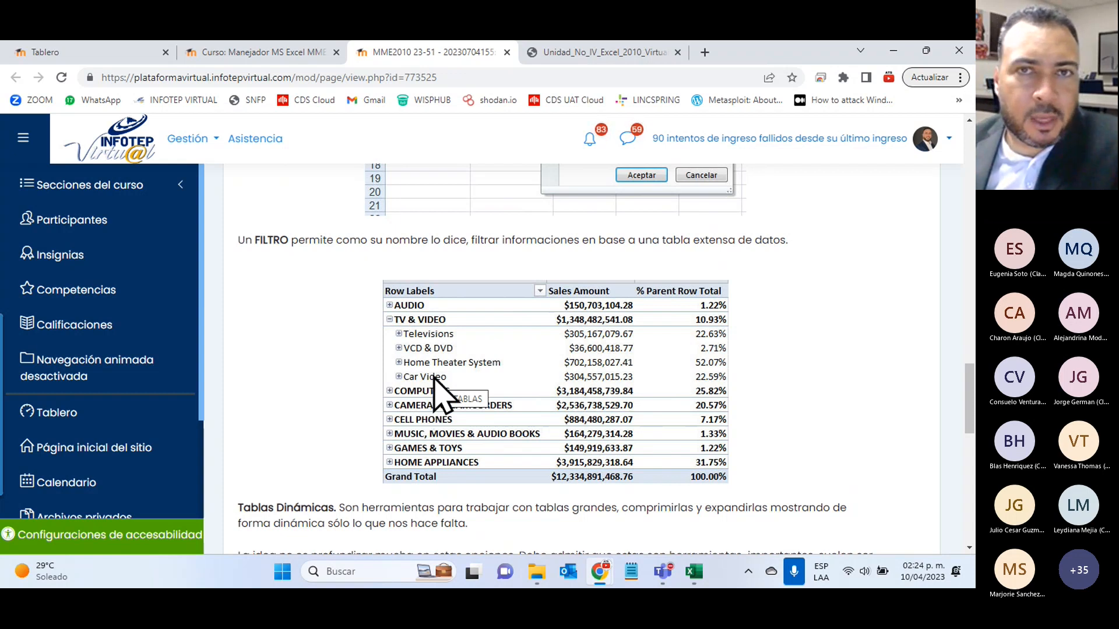
pyautogui.click(508, 52)
# - Look through the Unit 4 PDF guide's contents list and its Validación de datos section
pyautogui.scroll(-12, 618, 454)
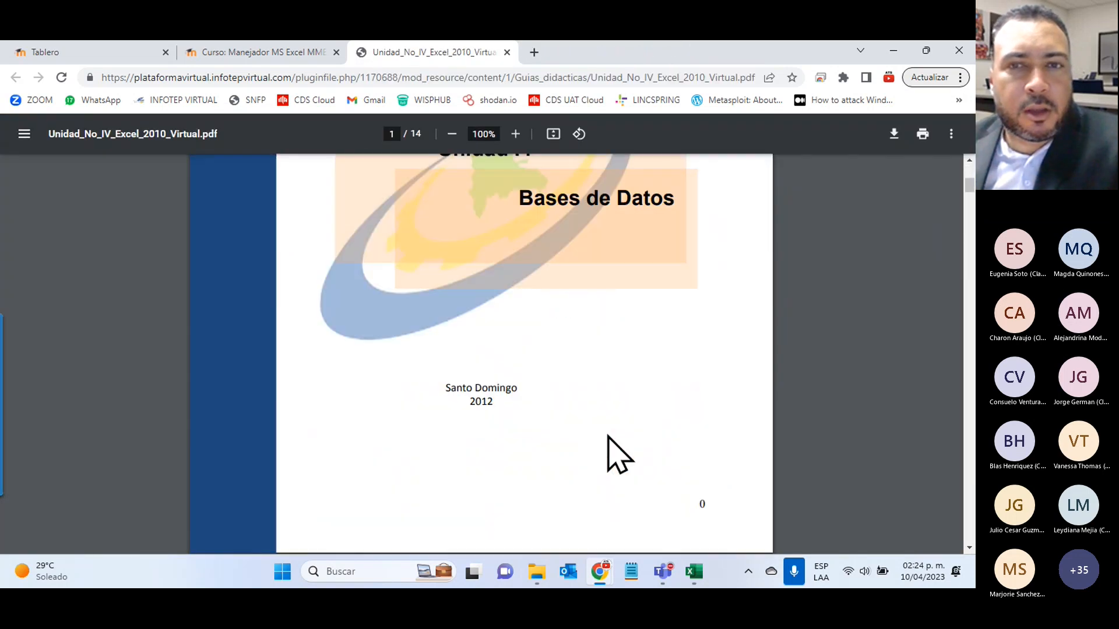
pyautogui.scroll(-10, 617, 455)
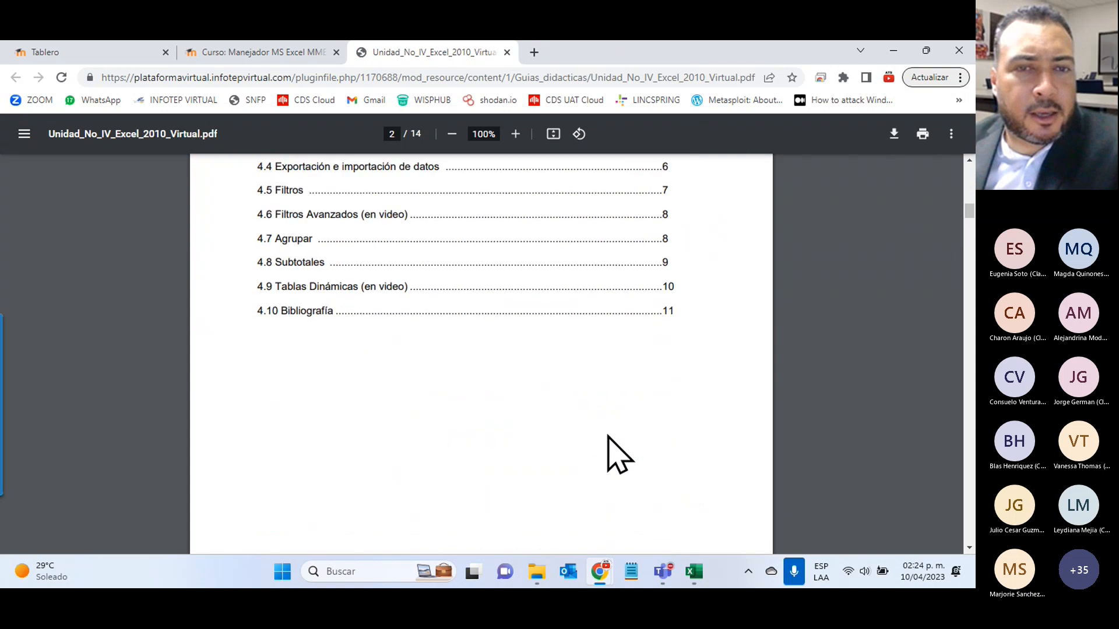
pyautogui.scroll(-5, 609, 437)
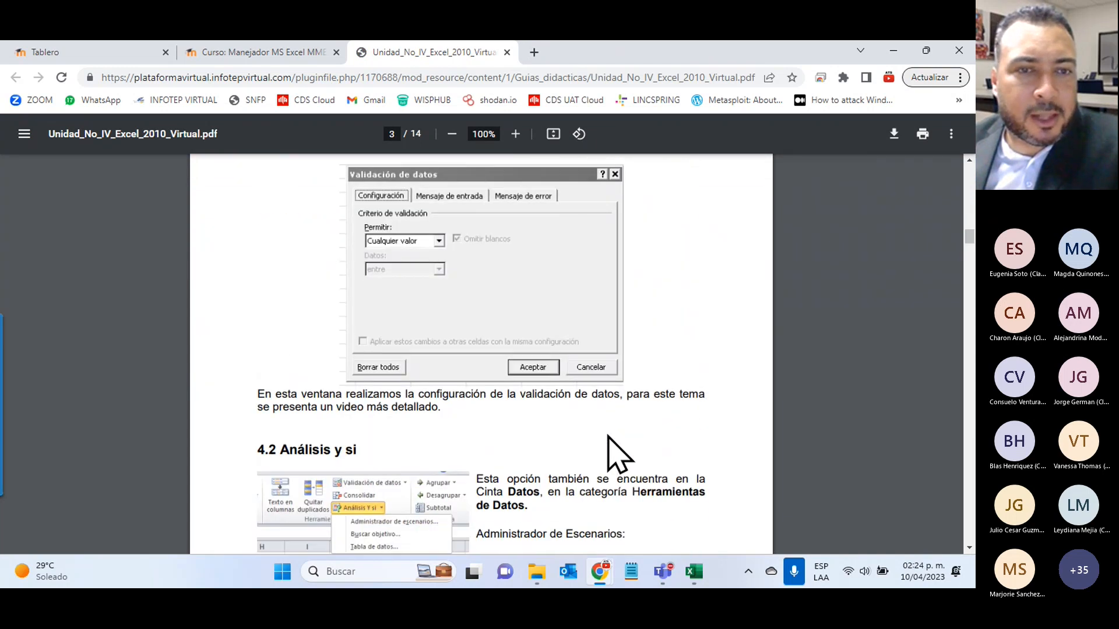
pyautogui.scroll(2, 615, 455)
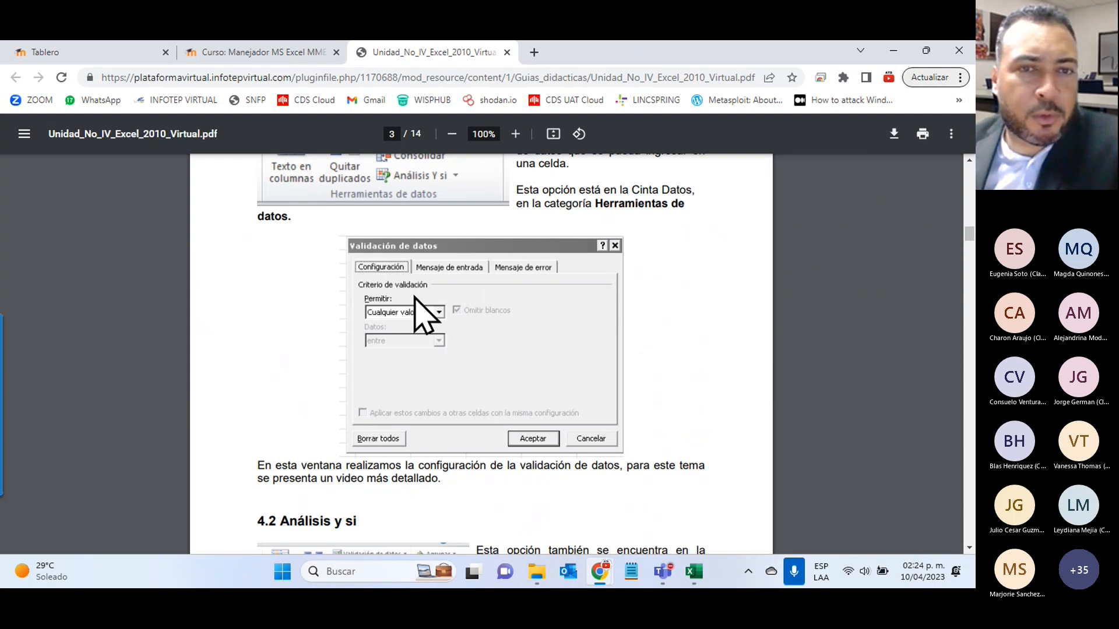
pyautogui.scroll(-2, 461, 346)
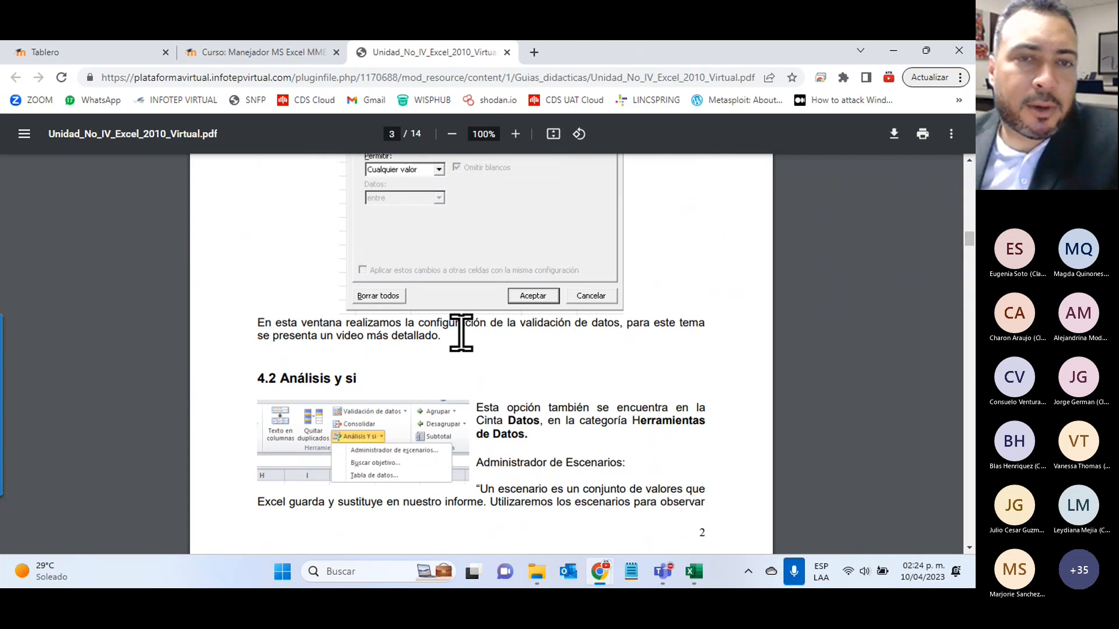
# - Read the guide's section 4.2 Análisis y si, covering scenarios, Buscar Objetivo, Tabla de Datos and the loan payment example
pyautogui.scroll(-3, 461, 333)
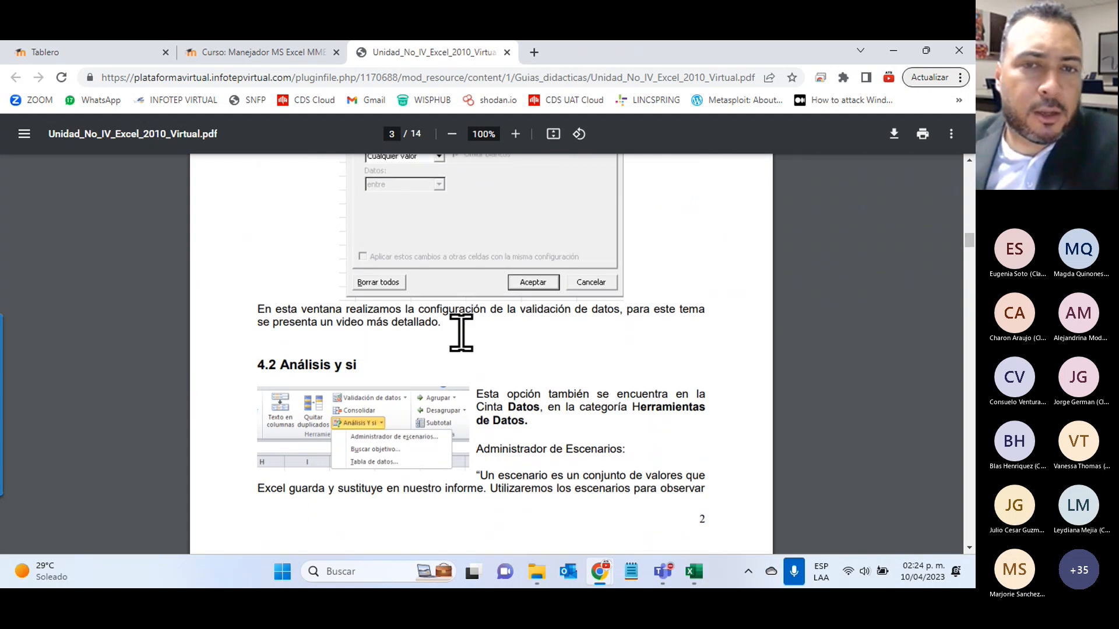
pyautogui.scroll(-2, 461, 333)
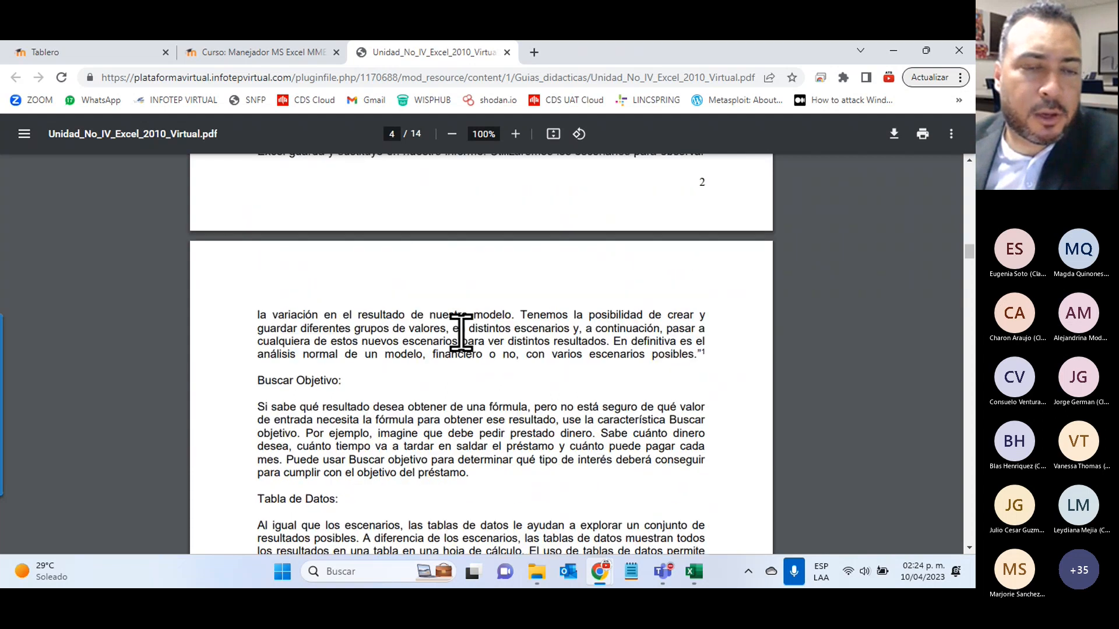
pyautogui.scroll(1, 460, 333)
pyautogui.scroll(-3, 460, 333)
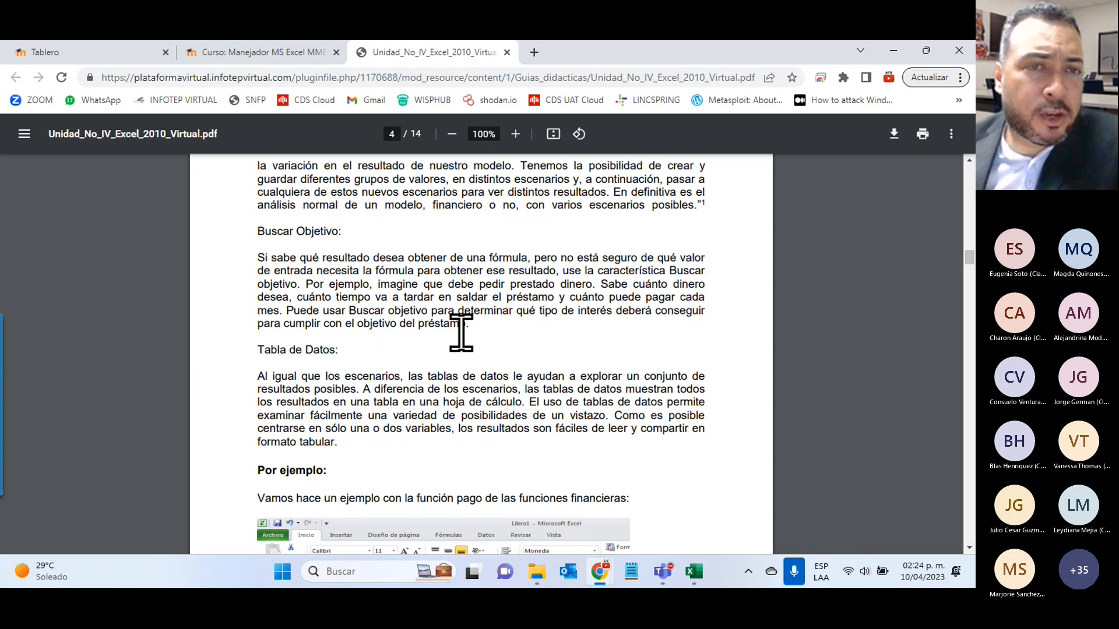
pyautogui.scroll(-10, 461, 333)
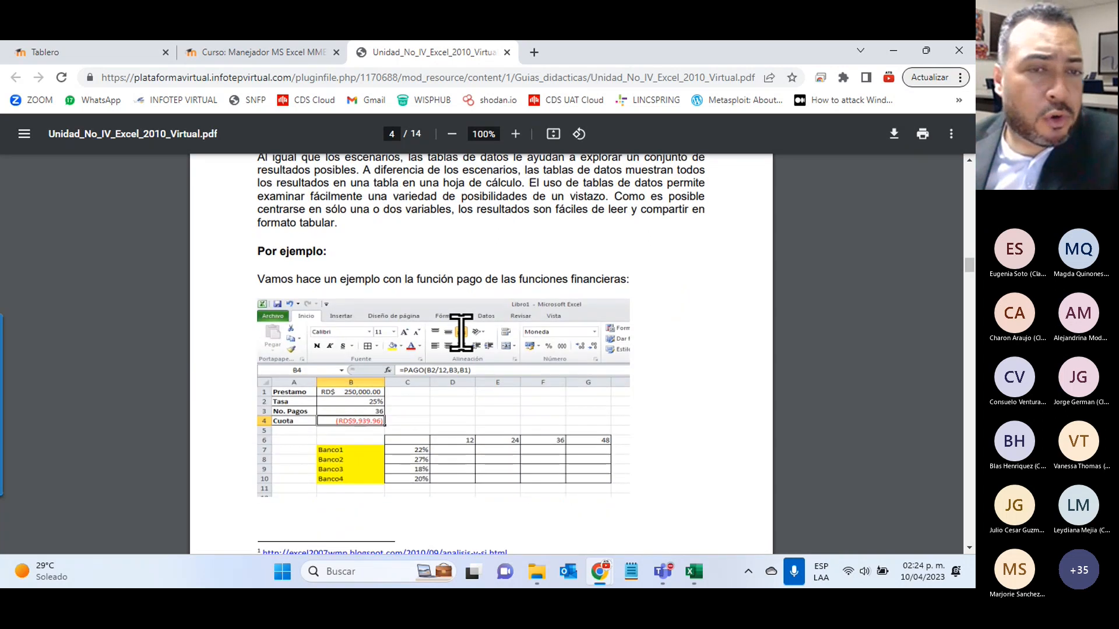
# - Review the guide's 4.3 Consolidado and 4.5 Filtros sections, and close the PDF to return to the course page
pyautogui.scroll(-10, 461, 333)
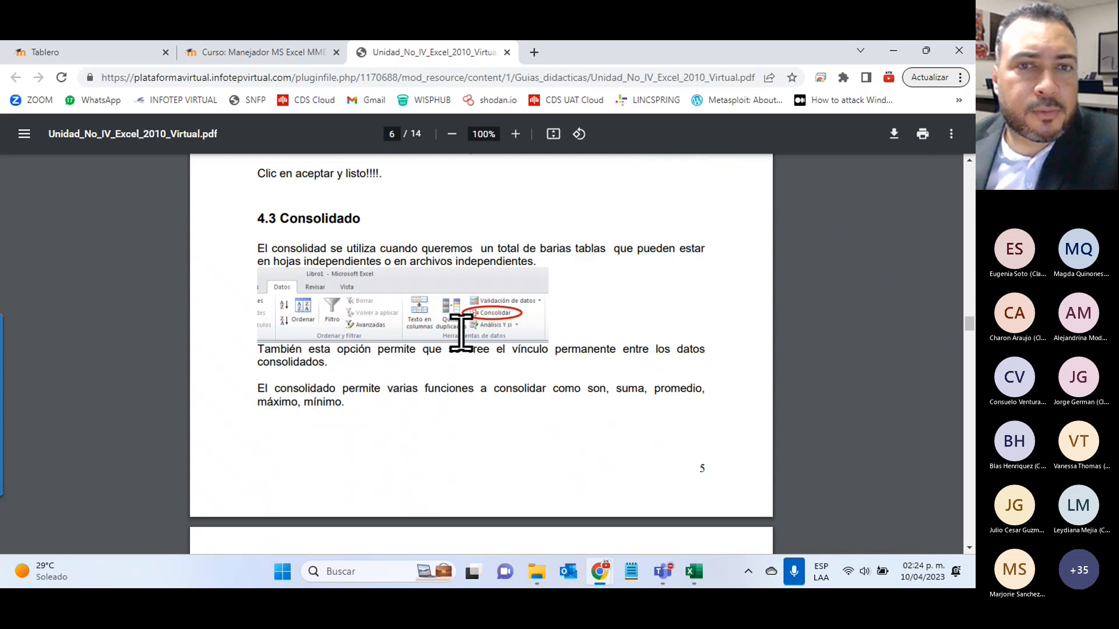
pyautogui.scroll(-6, 520, 329)
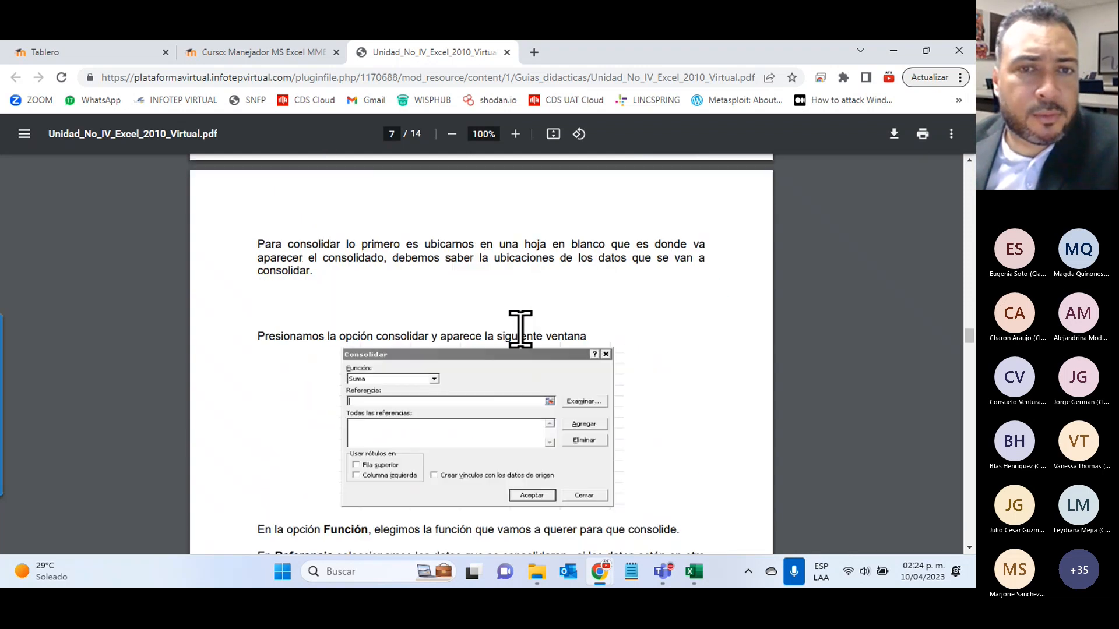
pyautogui.scroll(-12, 520, 329)
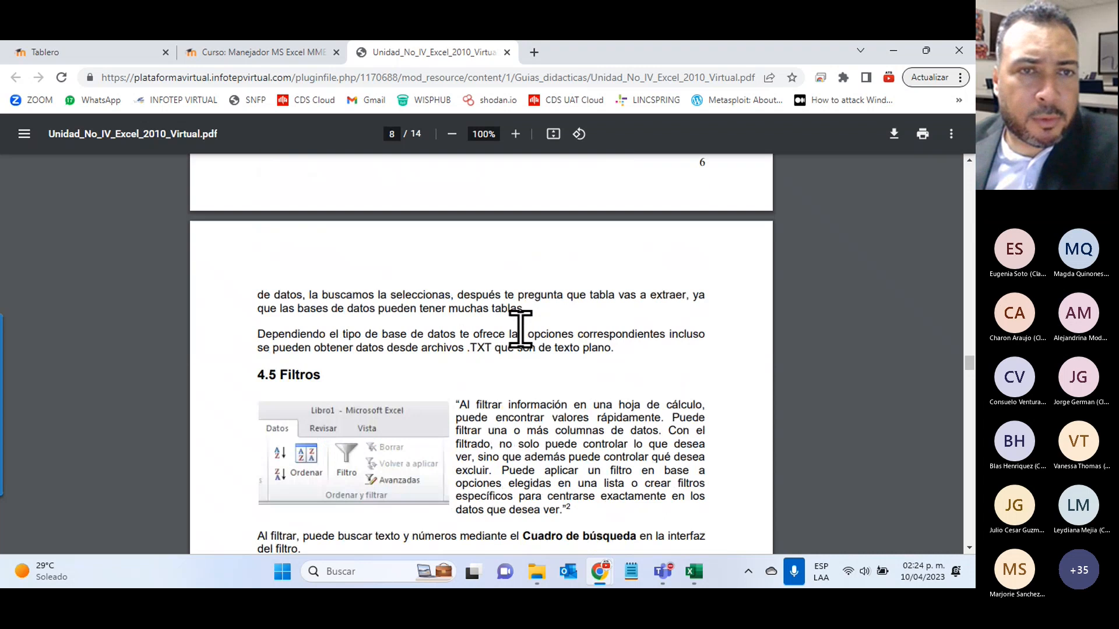
pyautogui.scroll(-5, 344, 296)
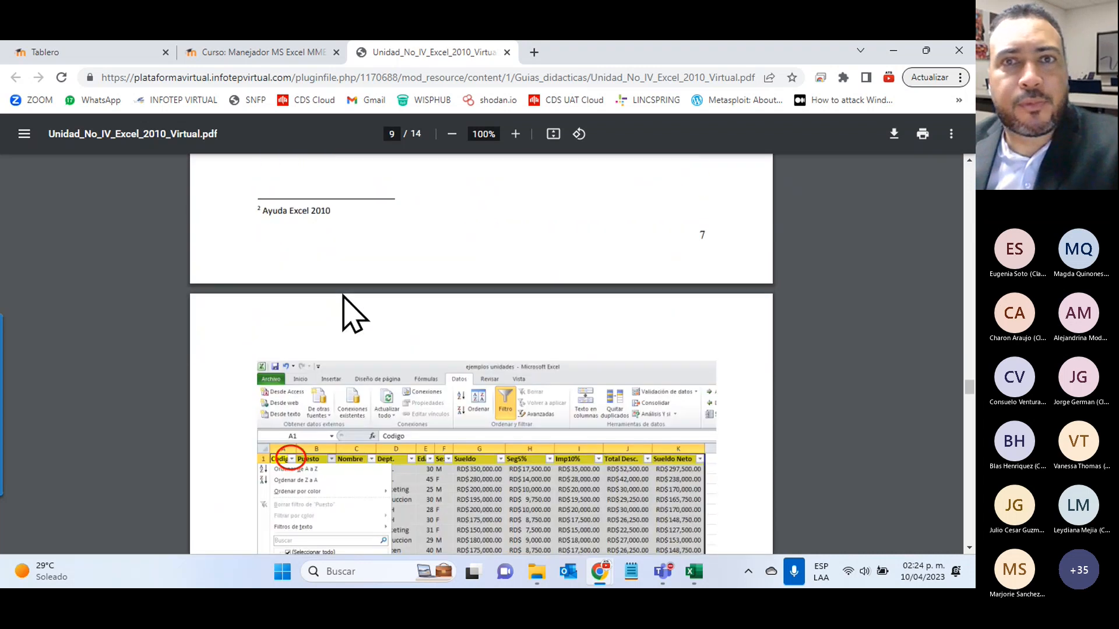
pyautogui.scroll(-2, 344, 296)
pyautogui.click(506, 52)
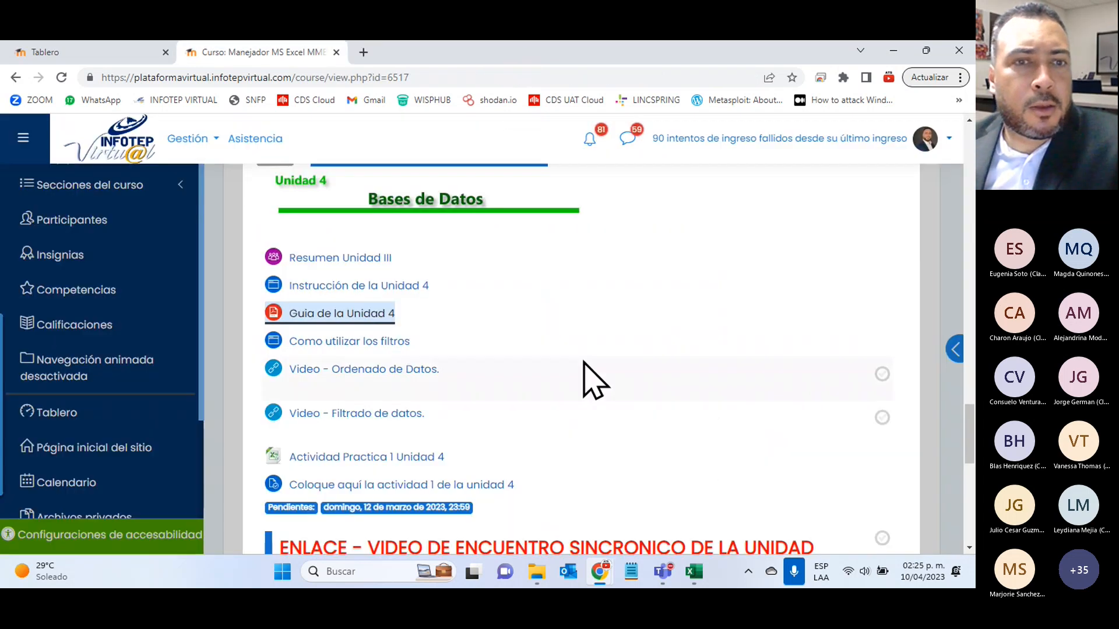
# - Open the Unit 4 page Como utilizar los filtros in a new browser tab, look it over and return to the course page
pyautogui.rightClick(327, 362)
pyautogui.click(752, 402)
pyautogui.click(751, 402)
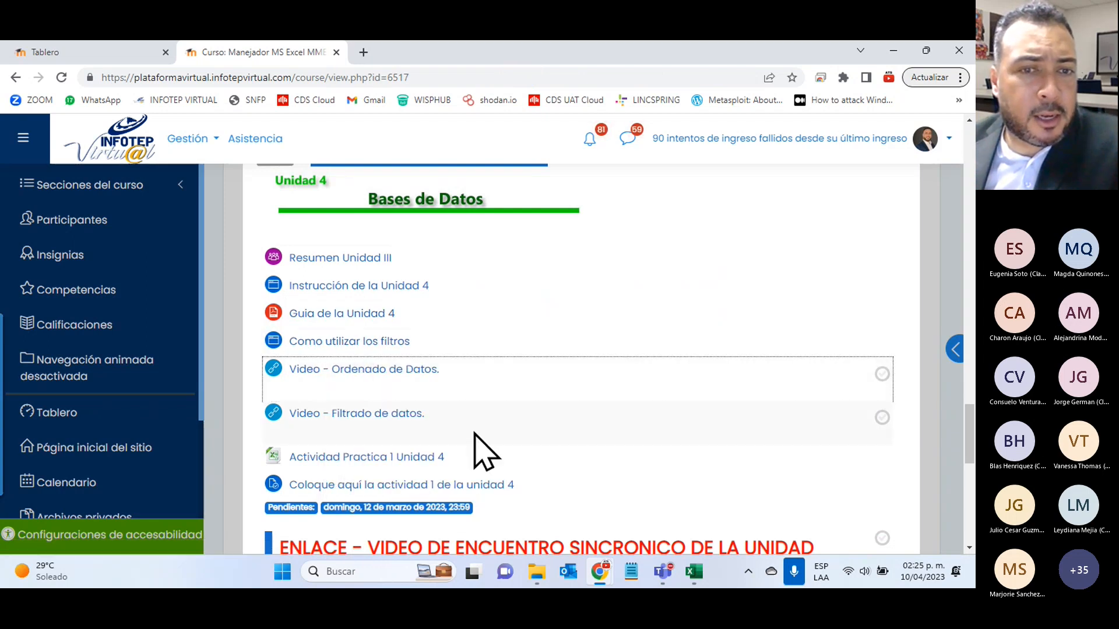
pyautogui.click(331, 344)
pyautogui.rightClick(385, 348)
pyautogui.click(431, 358)
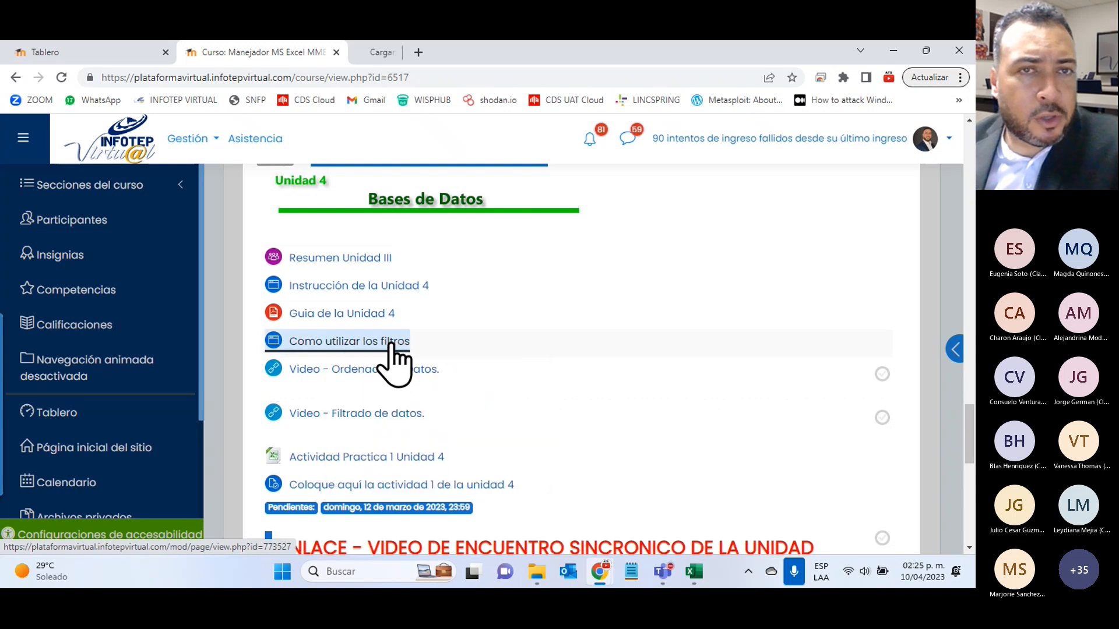
pyautogui.click(394, 56)
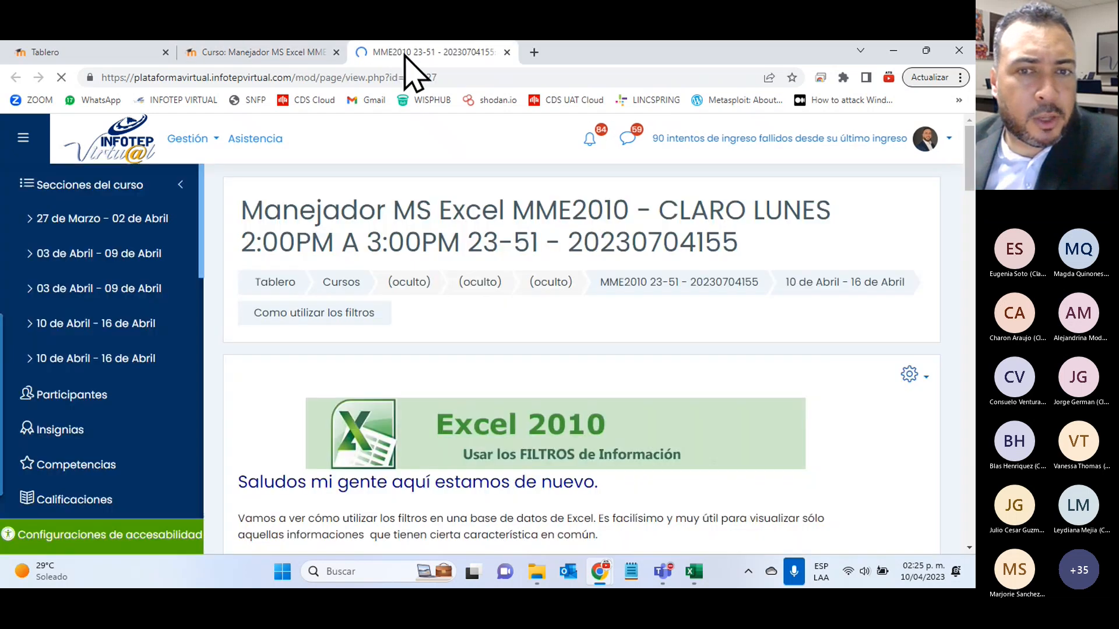
pyautogui.scroll(-3, 949, 420)
pyautogui.click(257, 52)
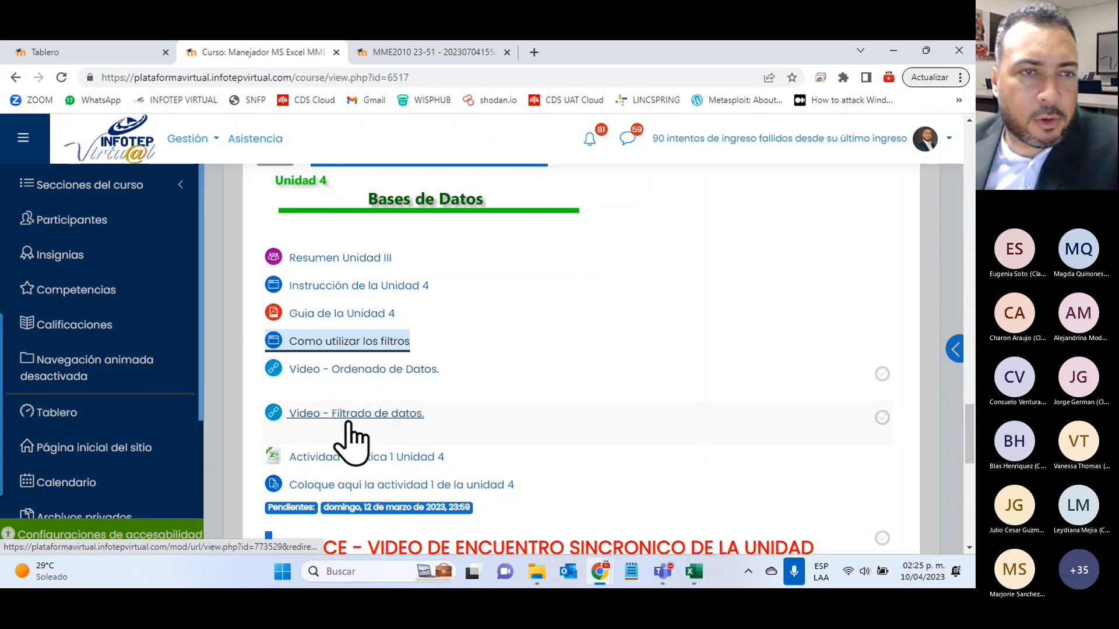
# - Download the Actividad Practica 1 Unidad 4 workbook from the course page and bring it up in Excel
pyautogui.scroll(-1, 373, 440)
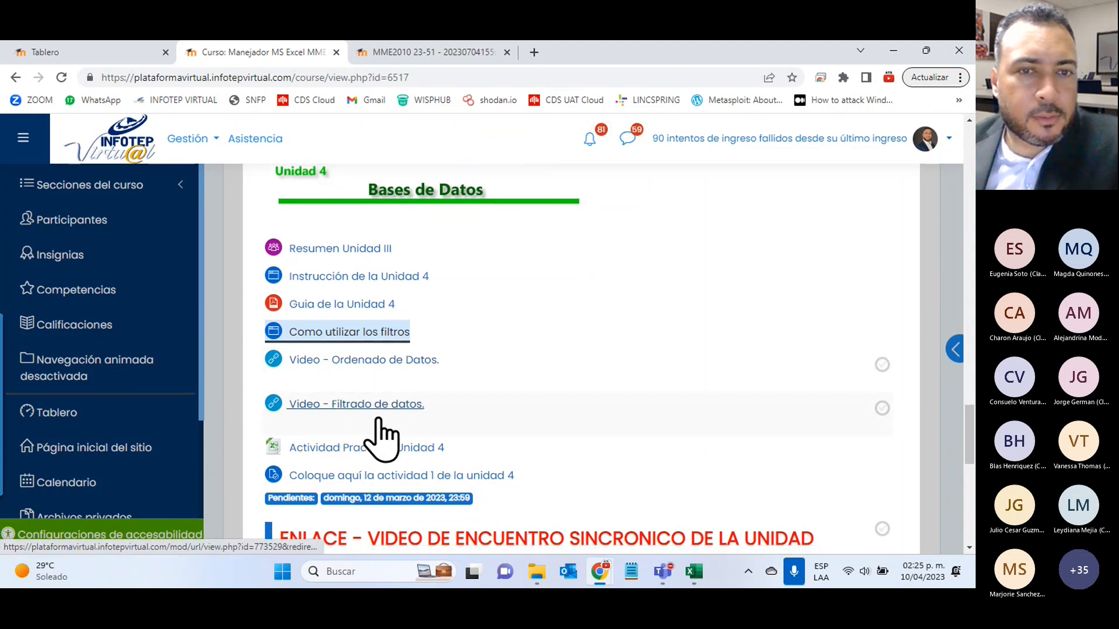
pyautogui.click(361, 386)
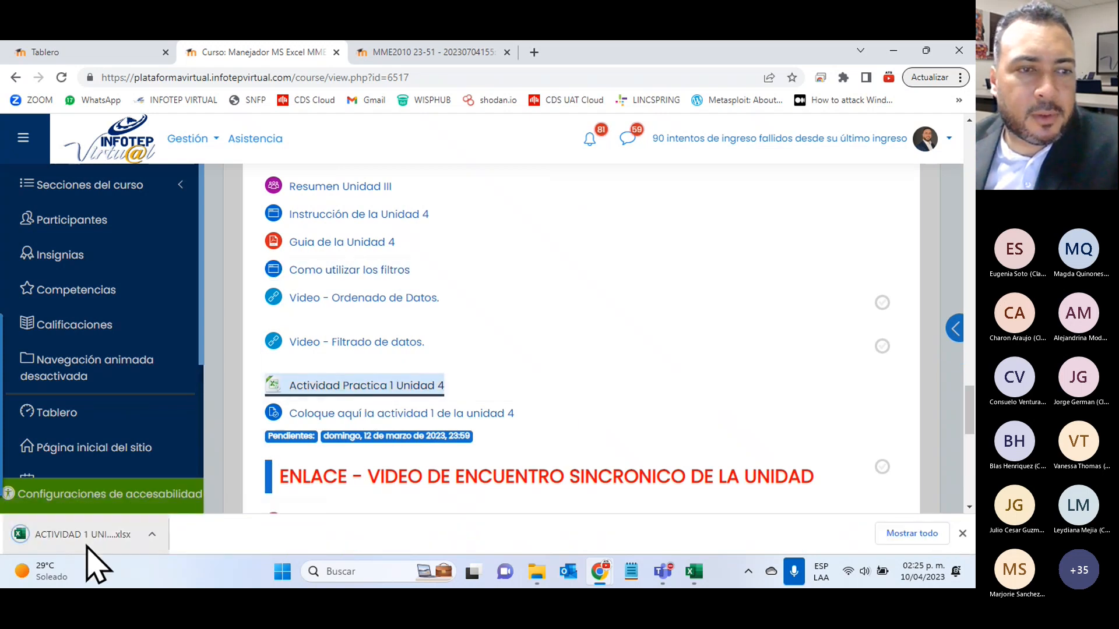
pyautogui.click(89, 536)
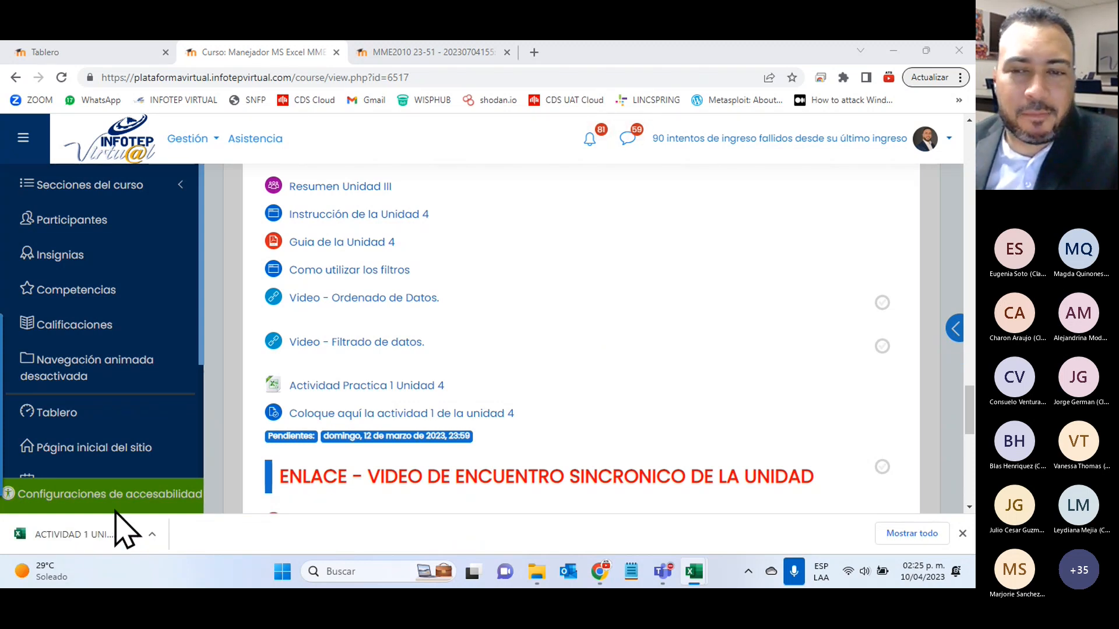
pyautogui.click(694, 572)
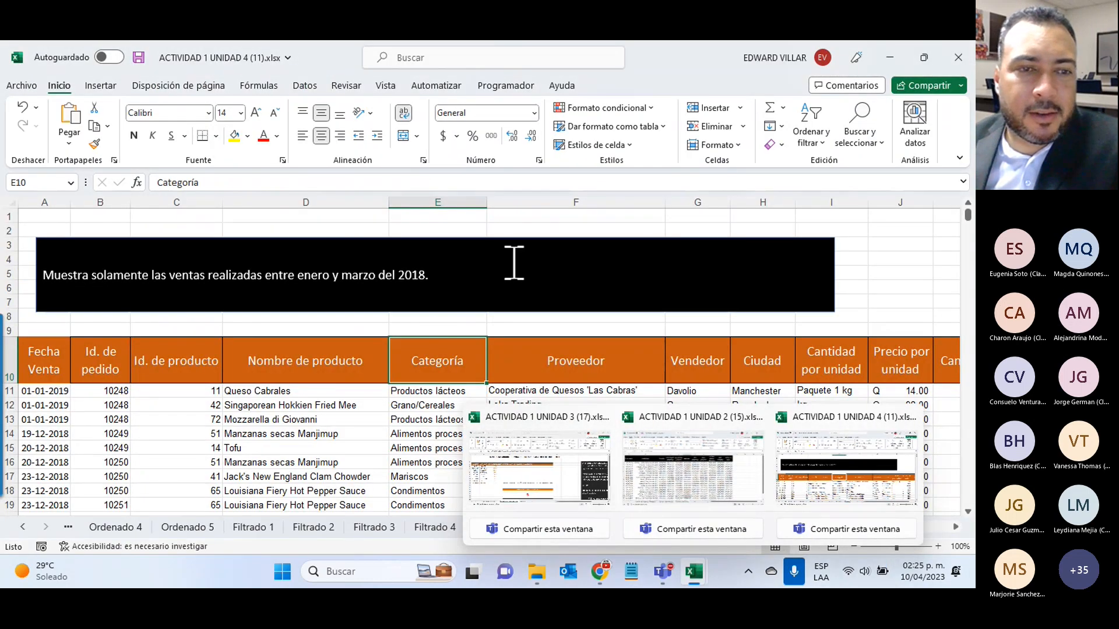
pyautogui.click(252, 460)
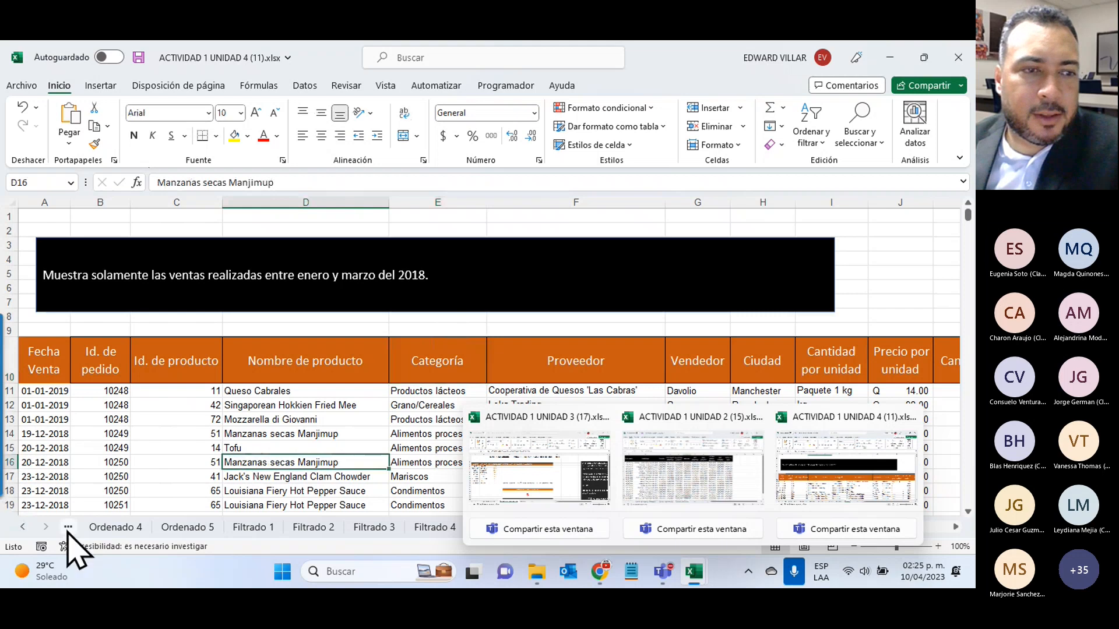
# - Switch to the Ordenado 1 sheet and place the text cursor in its instruction box
pyautogui.click(23, 527)
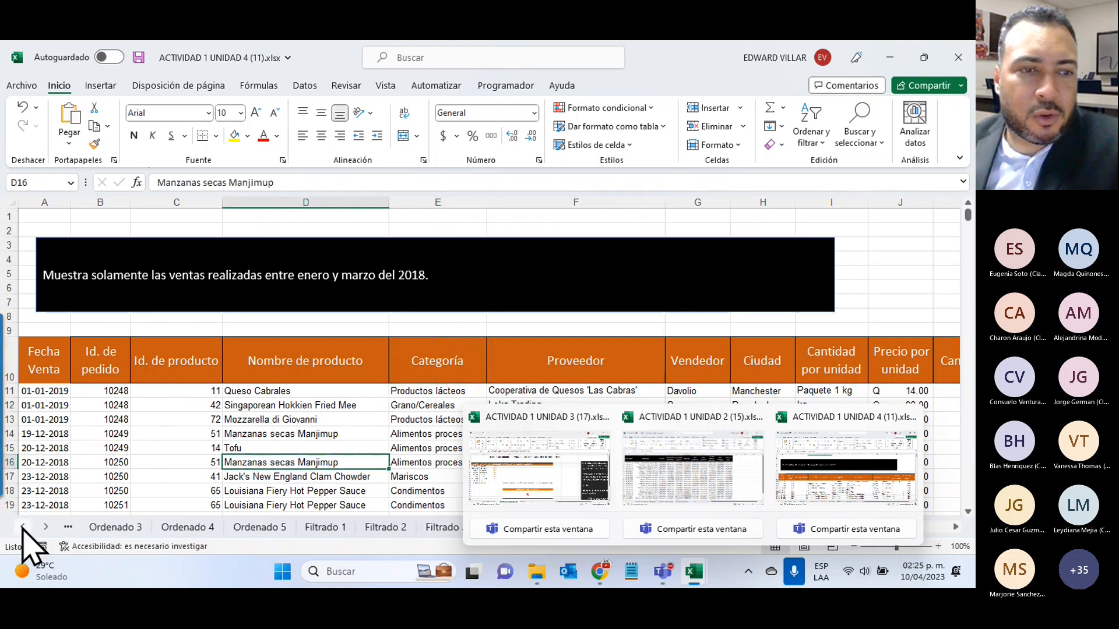
pyautogui.click(22, 527)
pyautogui.click(129, 528)
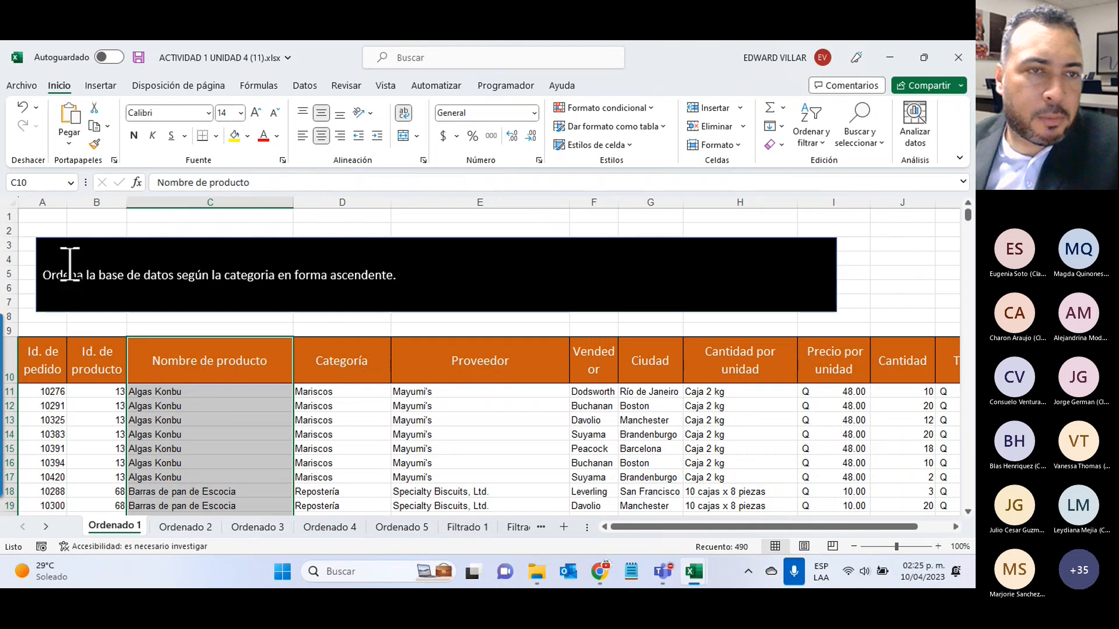
pyautogui.click(117, 225)
pyautogui.click(103, 253)
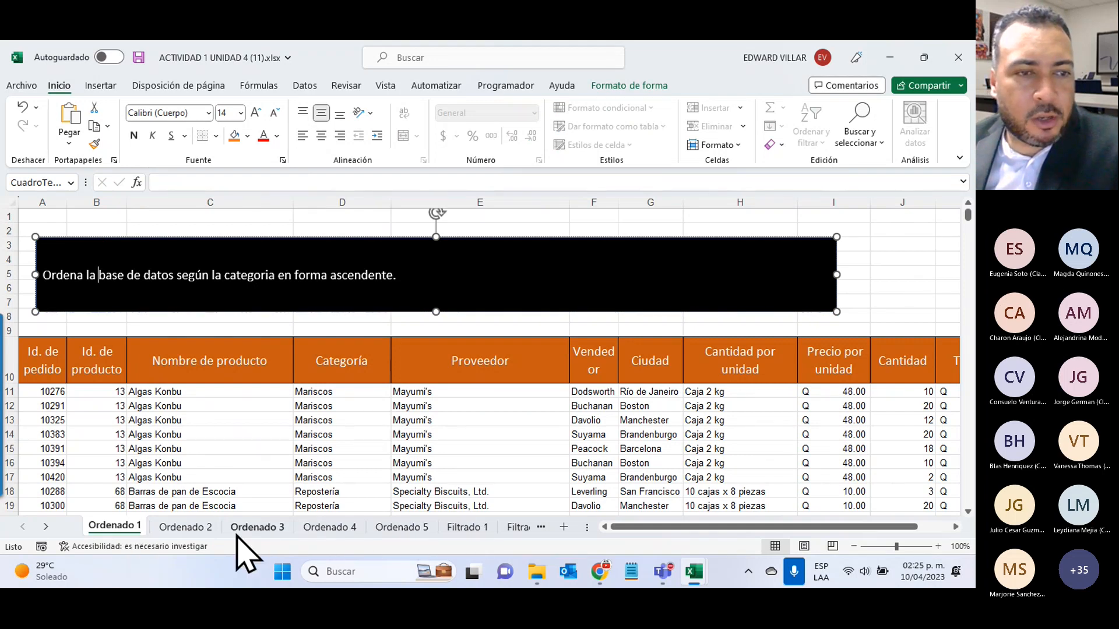
# - Look through the workbook's sheet names from Ordenado 1 to Filtrado 5 and back
pyautogui.click(47, 528)
pyautogui.click(46, 528)
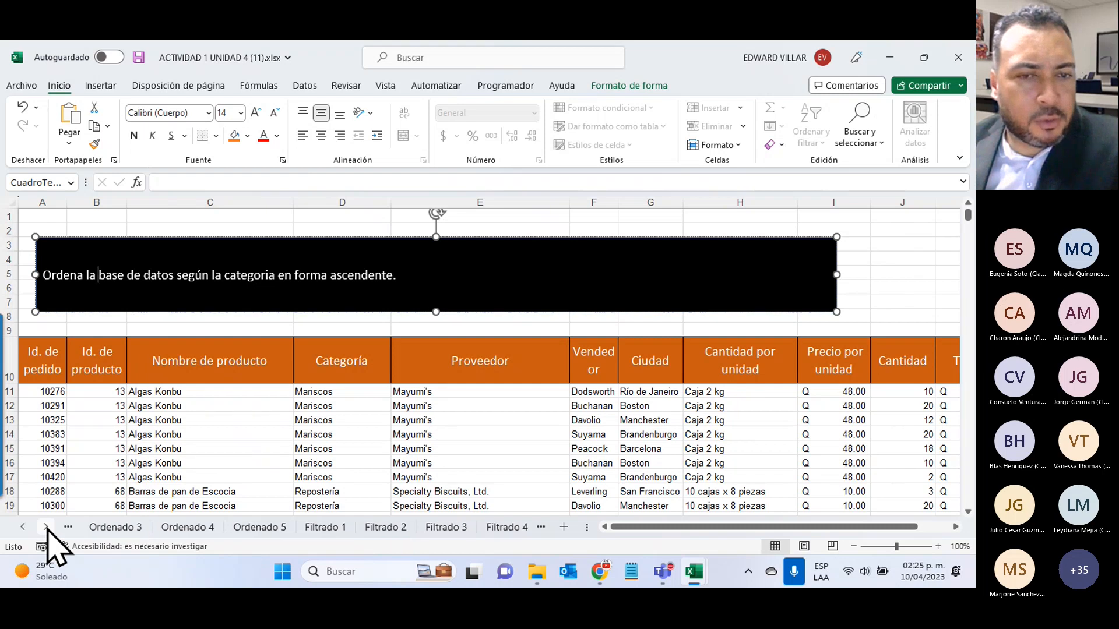
pyautogui.click(46, 528)
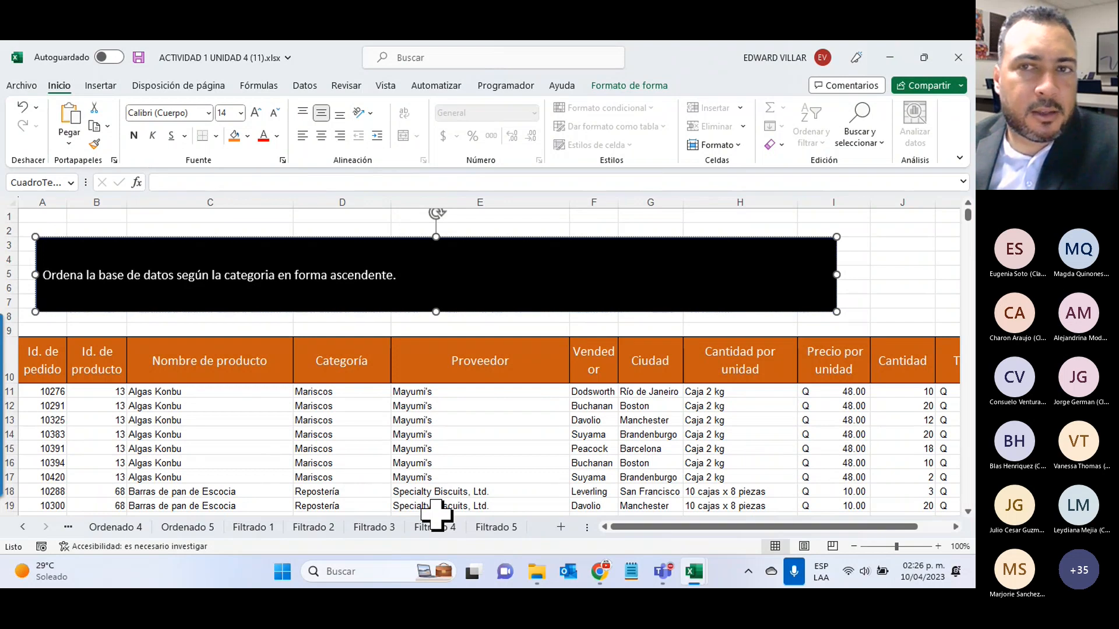
pyautogui.click(22, 527)
pyautogui.click(22, 527)
pyautogui.click(22, 527)
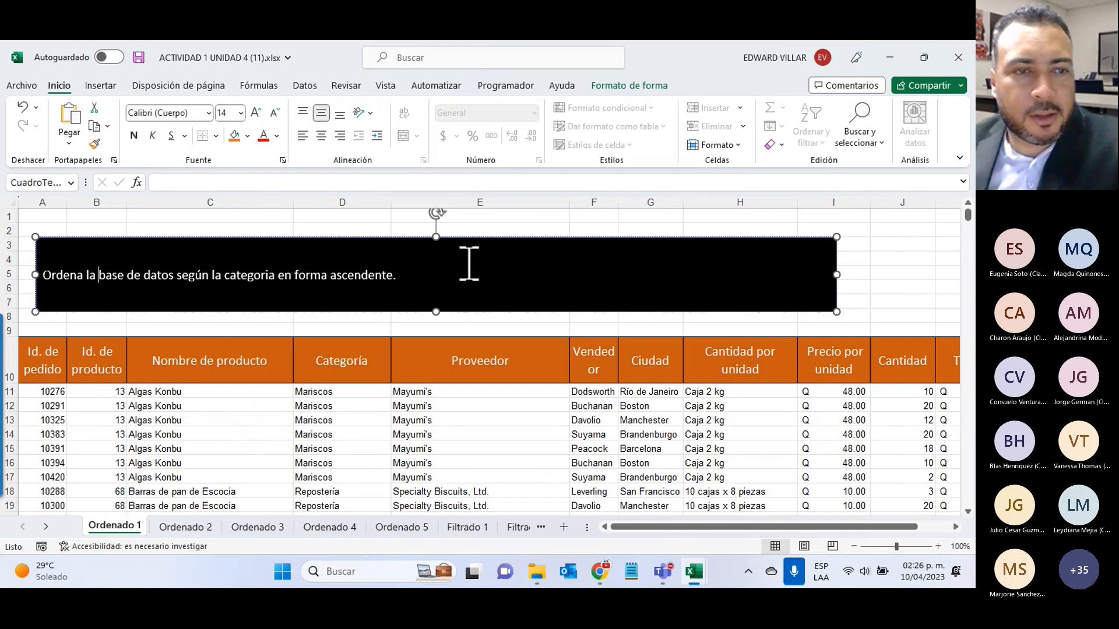
# - Look over the Ordenado 1 database table and select its first Categoría entry, cell D11
pyautogui.scroll(-3, 469, 265)
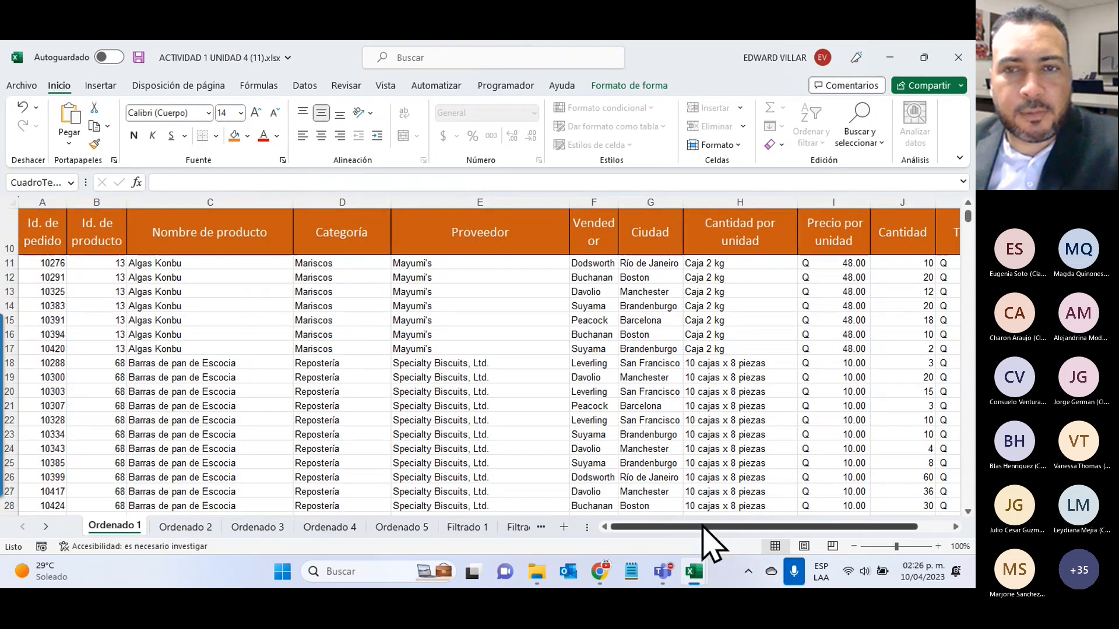
pyautogui.moveTo(702, 526)
pyautogui.mouseDown()
pyautogui.moveTo(733, 523)
pyautogui.moveTo(701, 524)
pyautogui.mouseUp()
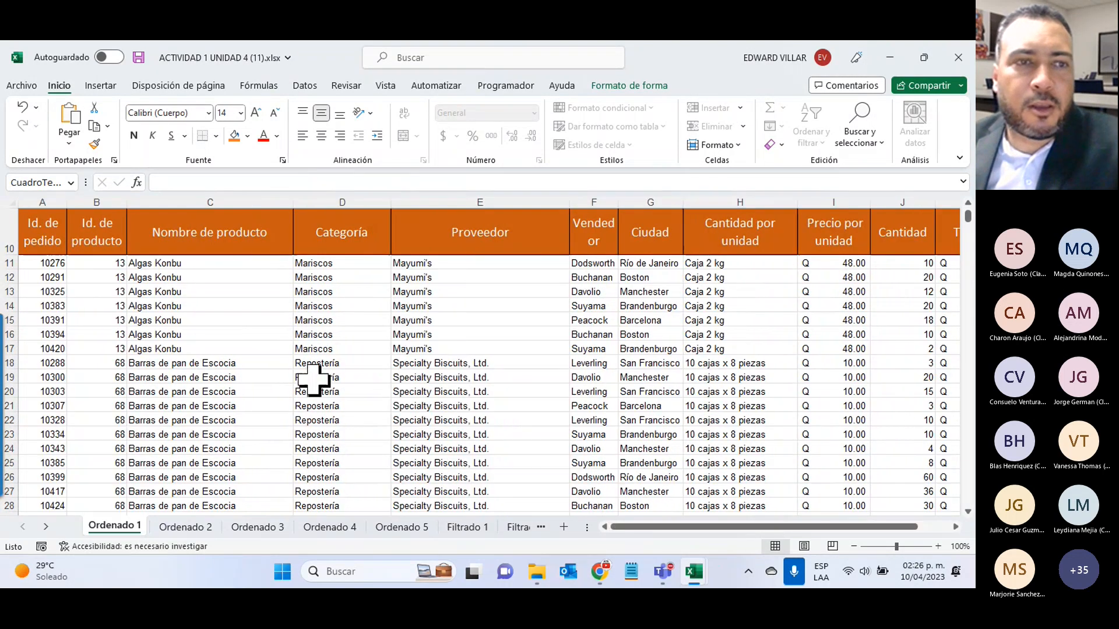
pyautogui.scroll(3, 313, 380)
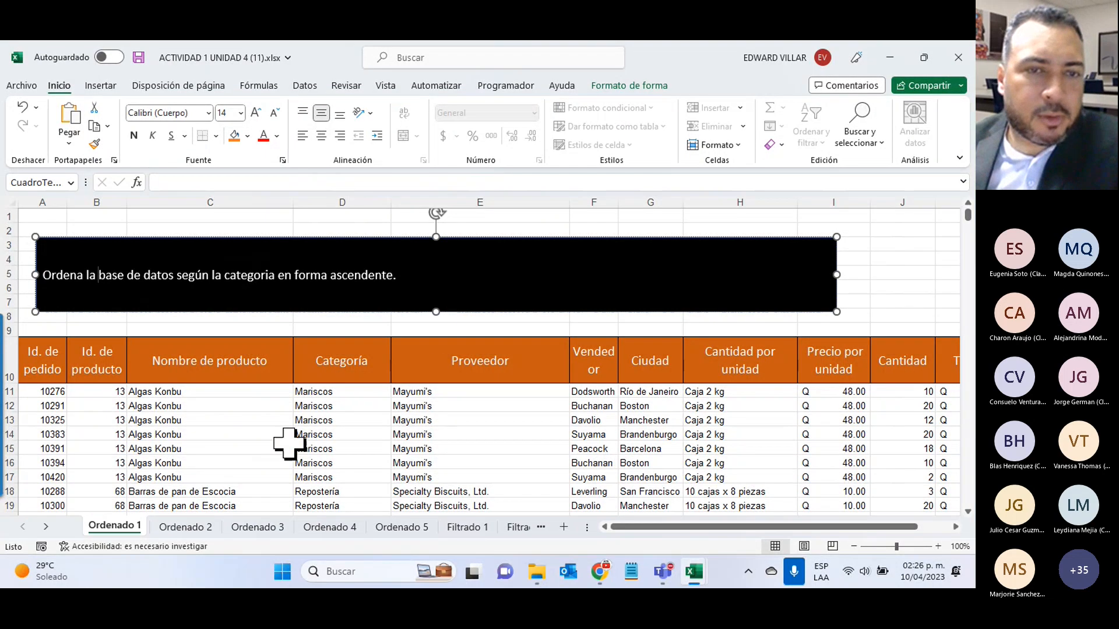
pyautogui.click(333, 389)
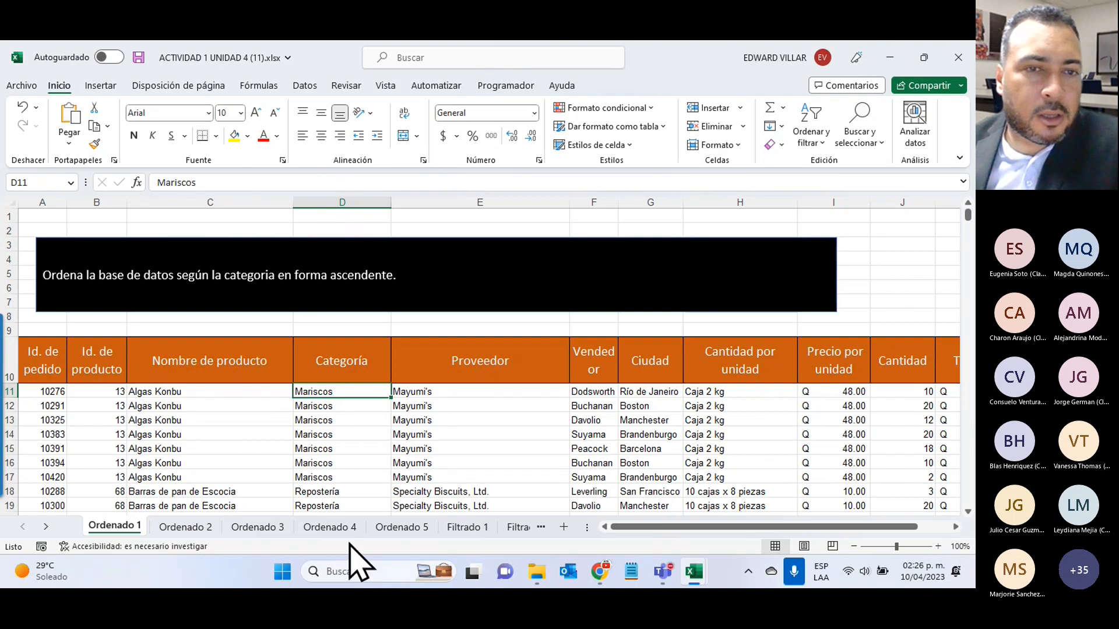
pyautogui.click(336, 420)
pyautogui.click(320, 391)
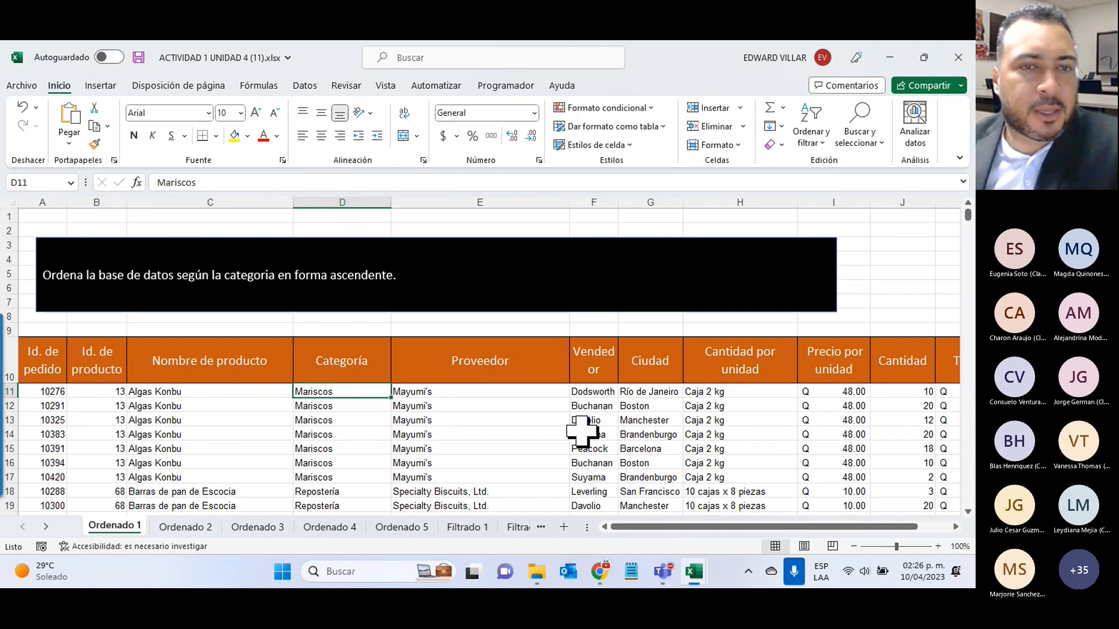
# - Scan the Categoría column's entries down the table to check their current order, and return to the header
pyautogui.scroll(-20, 350, 385)
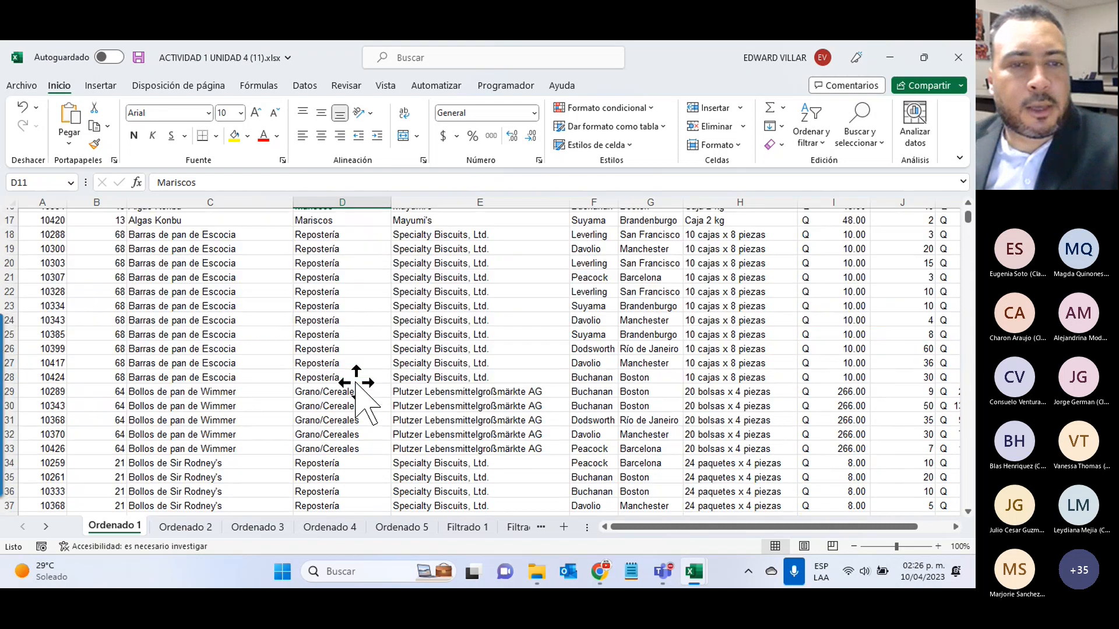
pyautogui.scroll(-20, 357, 384)
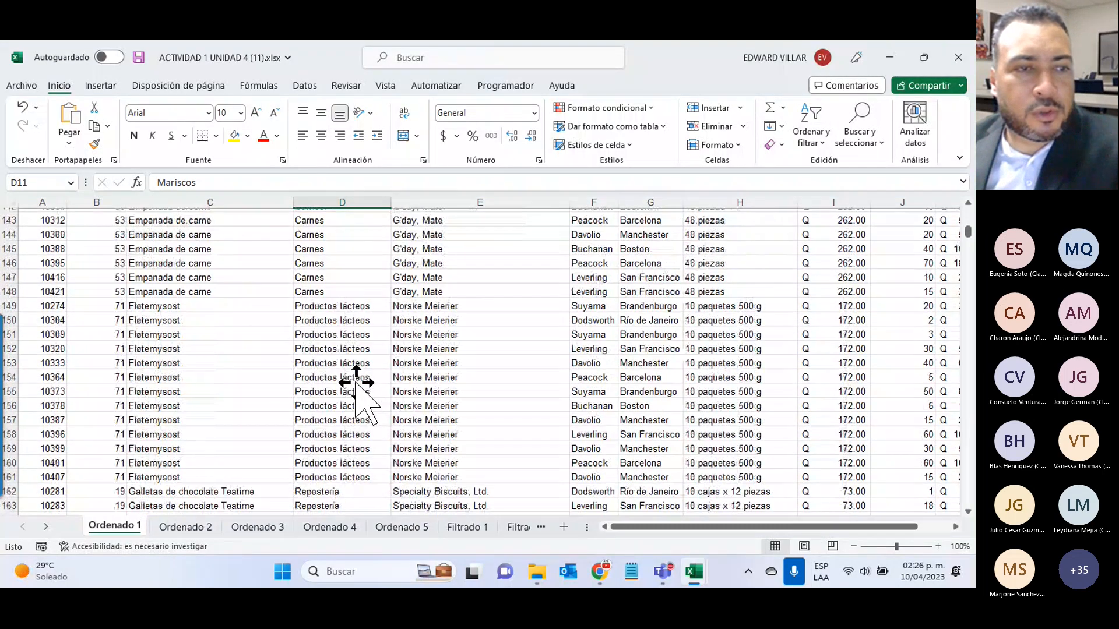
pyautogui.scroll(-12, 357, 385)
pyautogui.scroll(20, 356, 384)
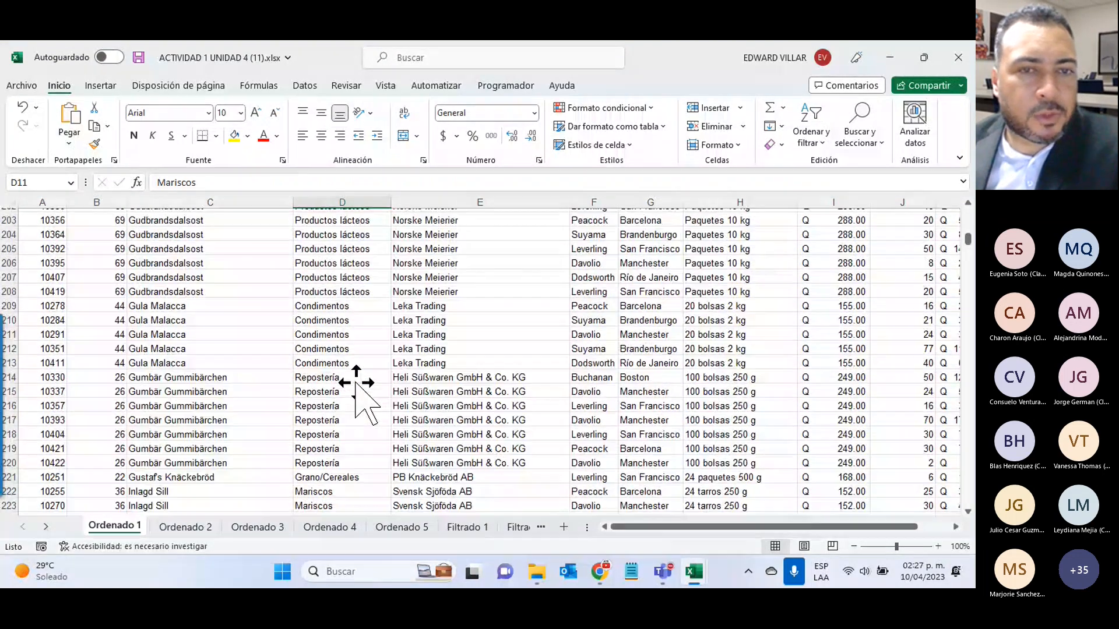
pyautogui.scroll(8, 355, 383)
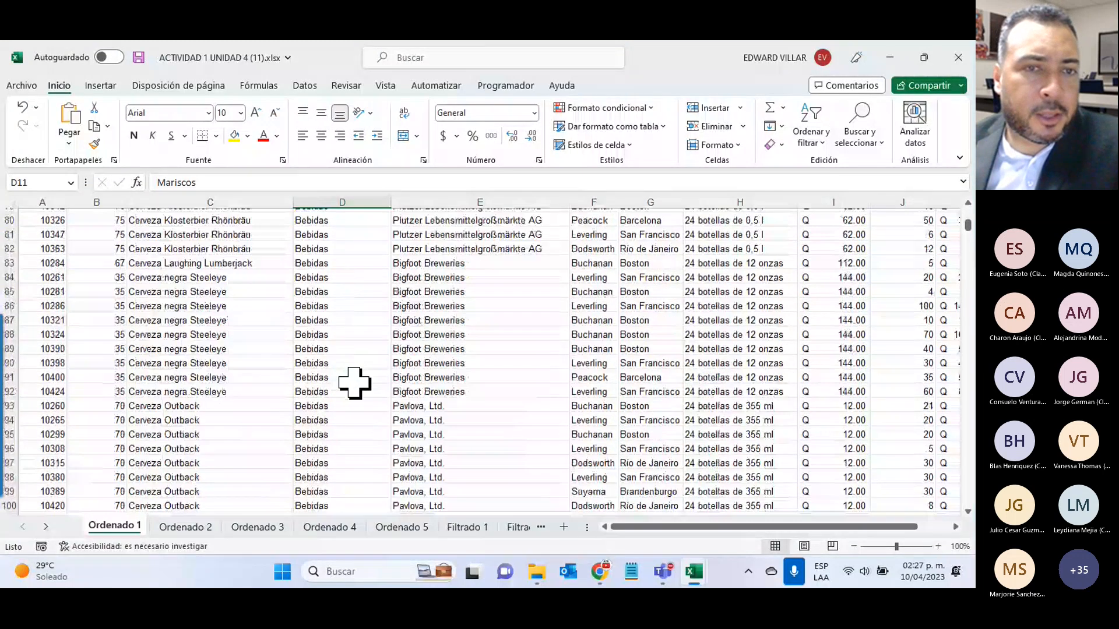
pyautogui.scroll(7, 354, 383)
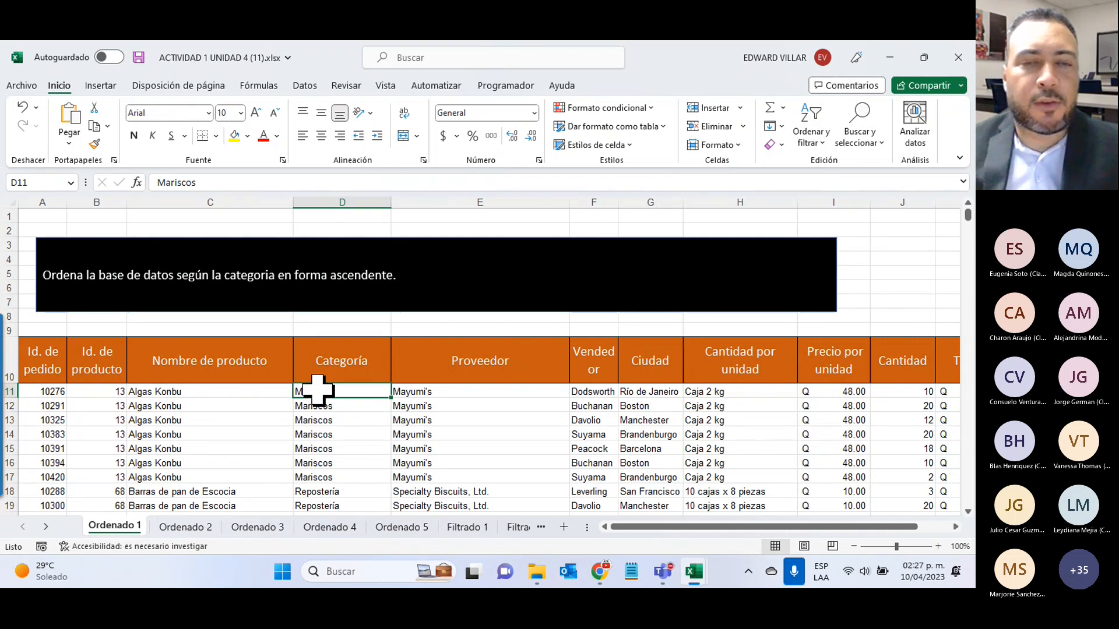
# - Show the extent of the Categoría data by selecting from D11 to its last row, select the whole column D, and return to D11
pyautogui.hotkey('ctrl', 'shift', 'Down')
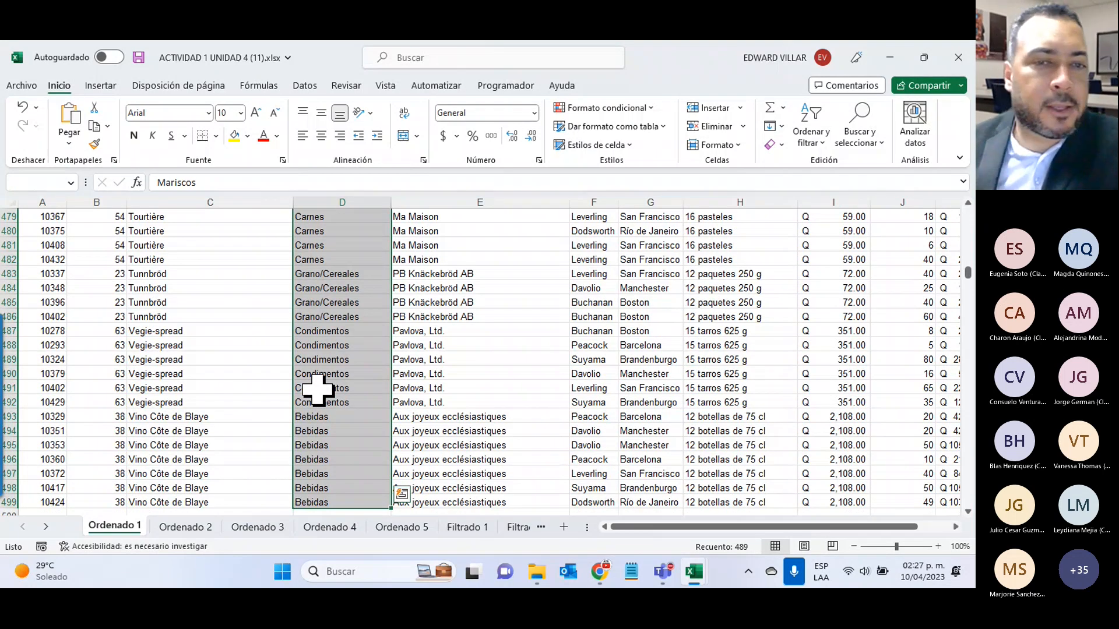
pyautogui.scroll(-2, 315, 408)
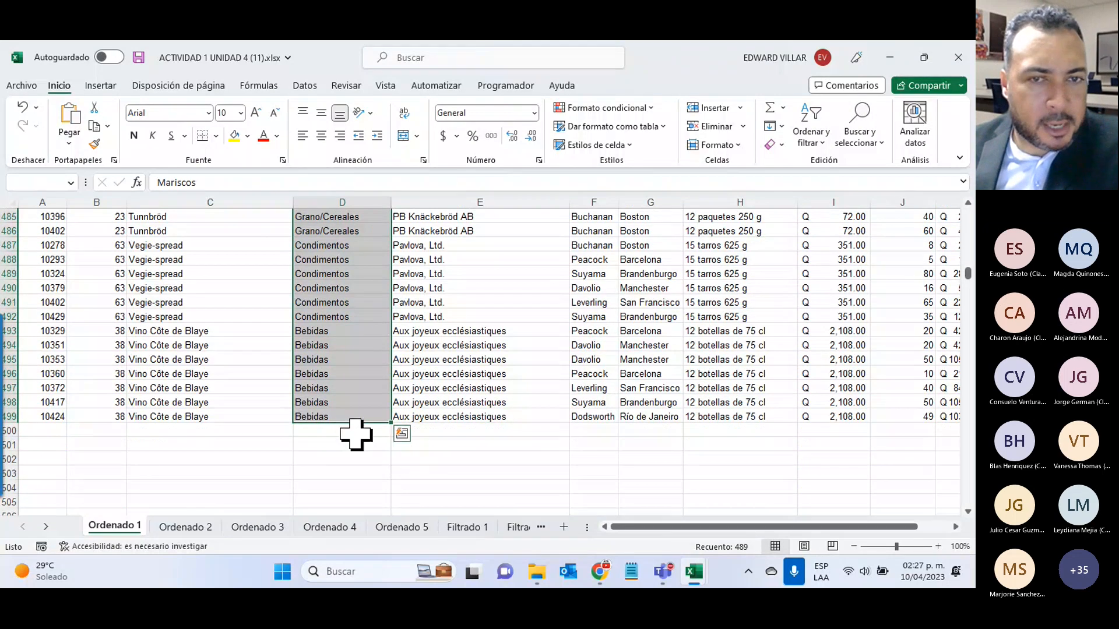
pyautogui.scroll(20, 355, 432)
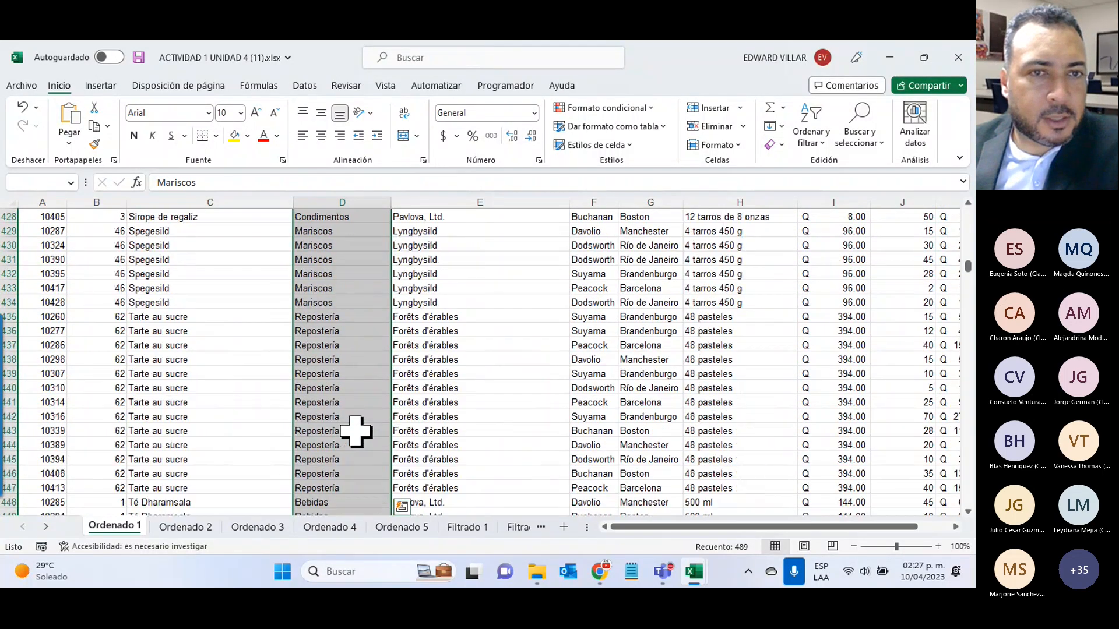
pyautogui.scroll(8, 355, 431)
pyautogui.scroll(20, 356, 431)
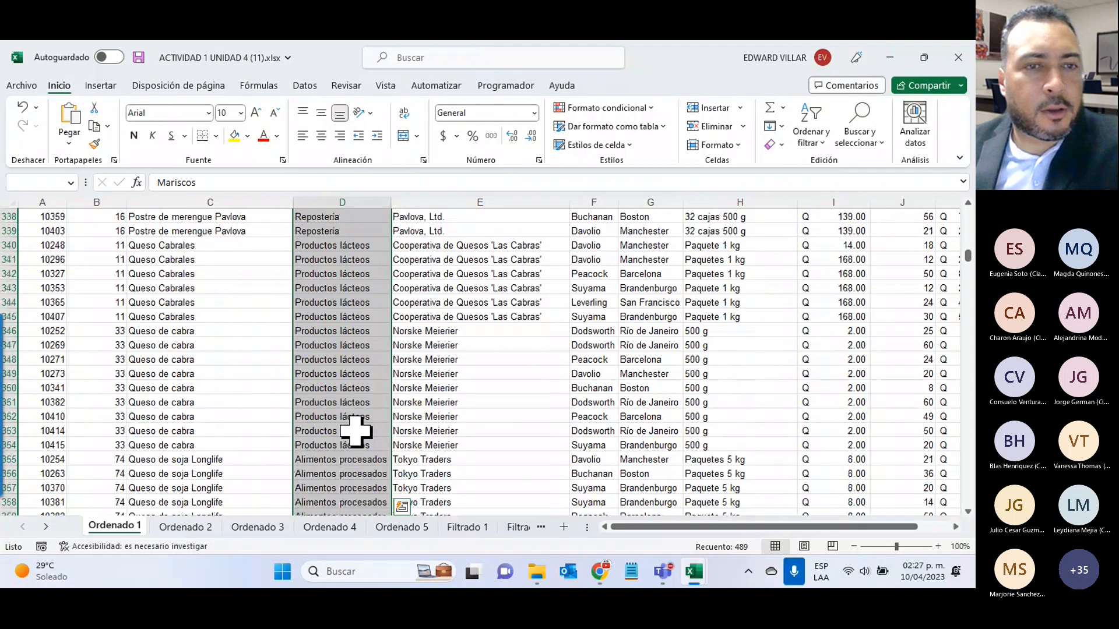
pyautogui.scroll(20, 355, 431)
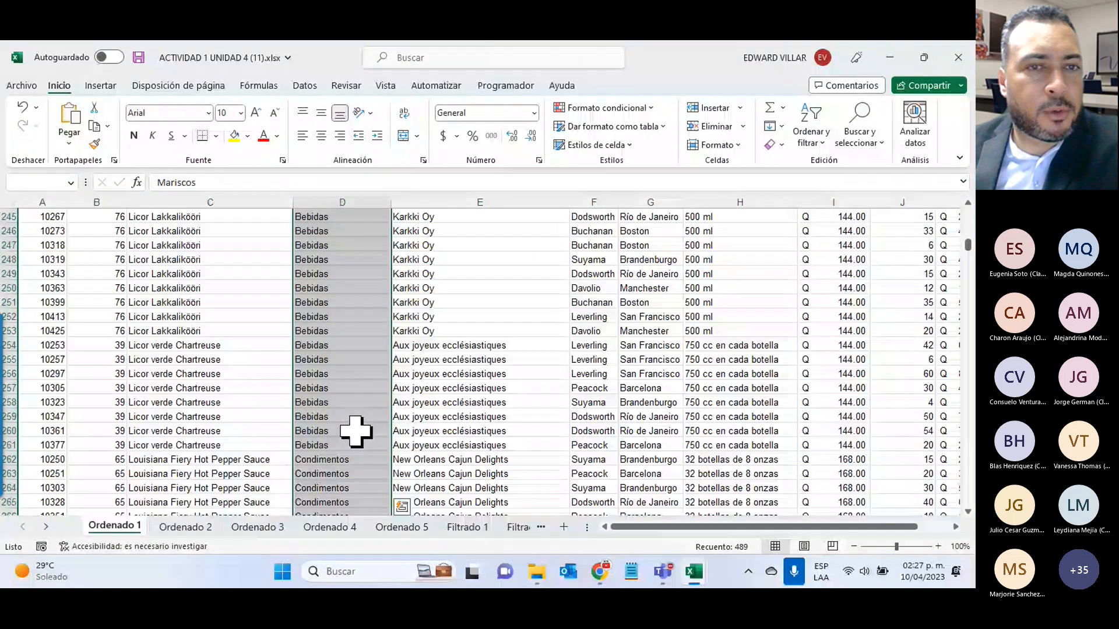
pyautogui.scroll(20, 351, 441)
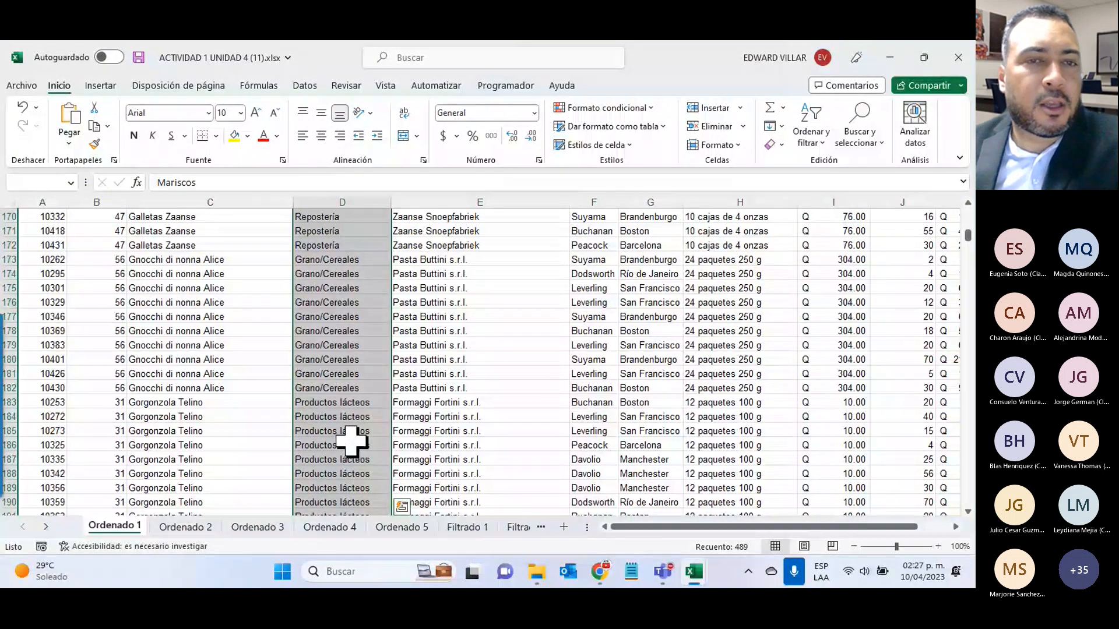
pyautogui.scroll(20, 352, 442)
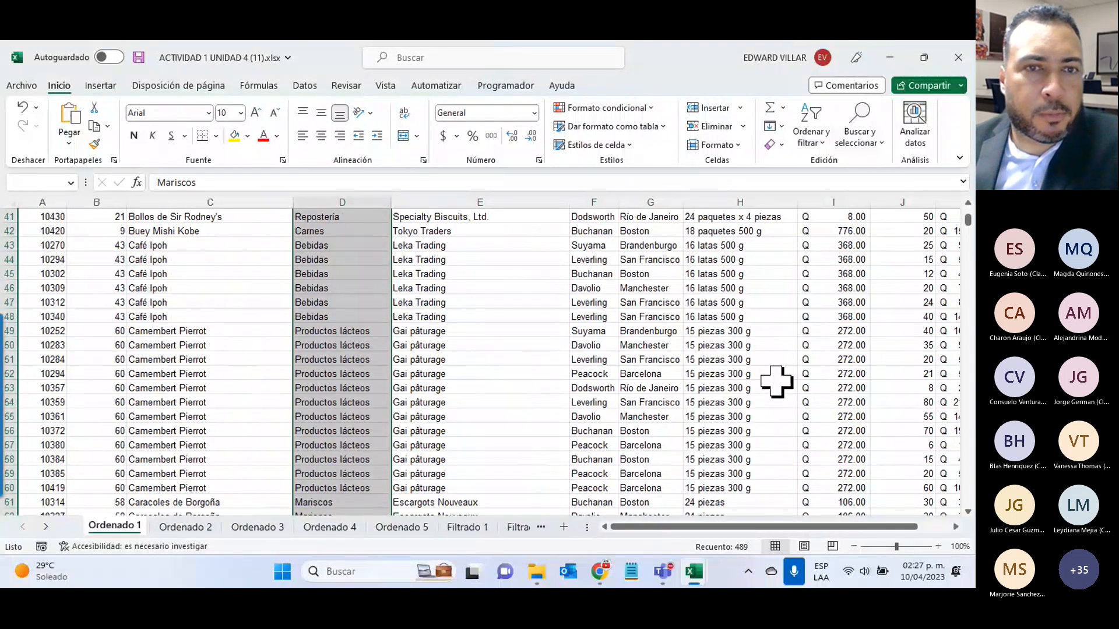
pyautogui.scroll(13, 775, 382)
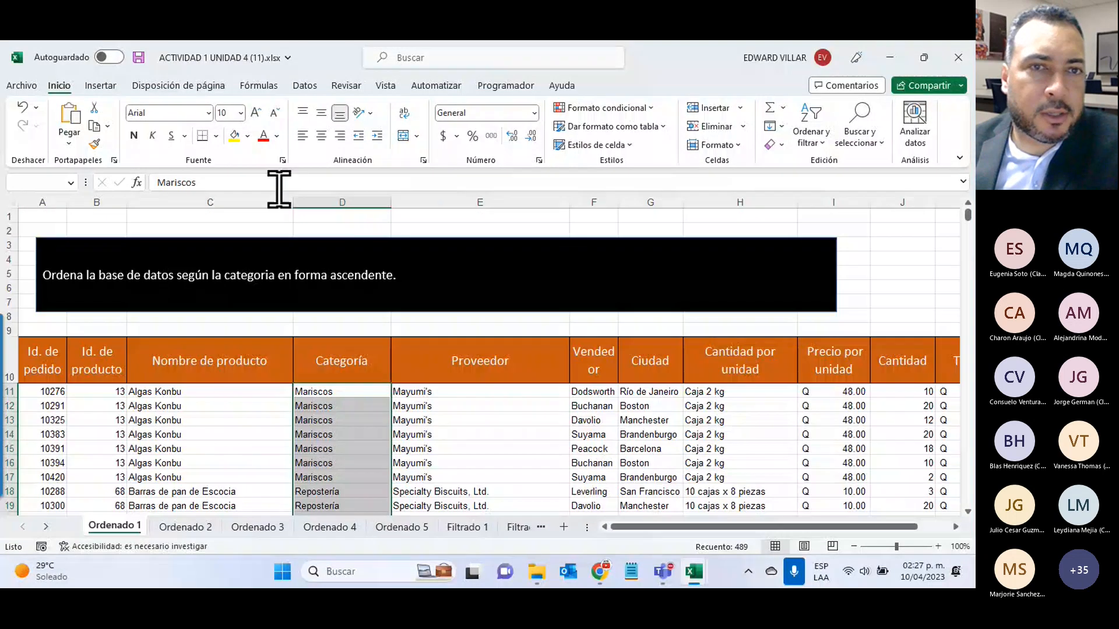
pyautogui.click(347, 201)
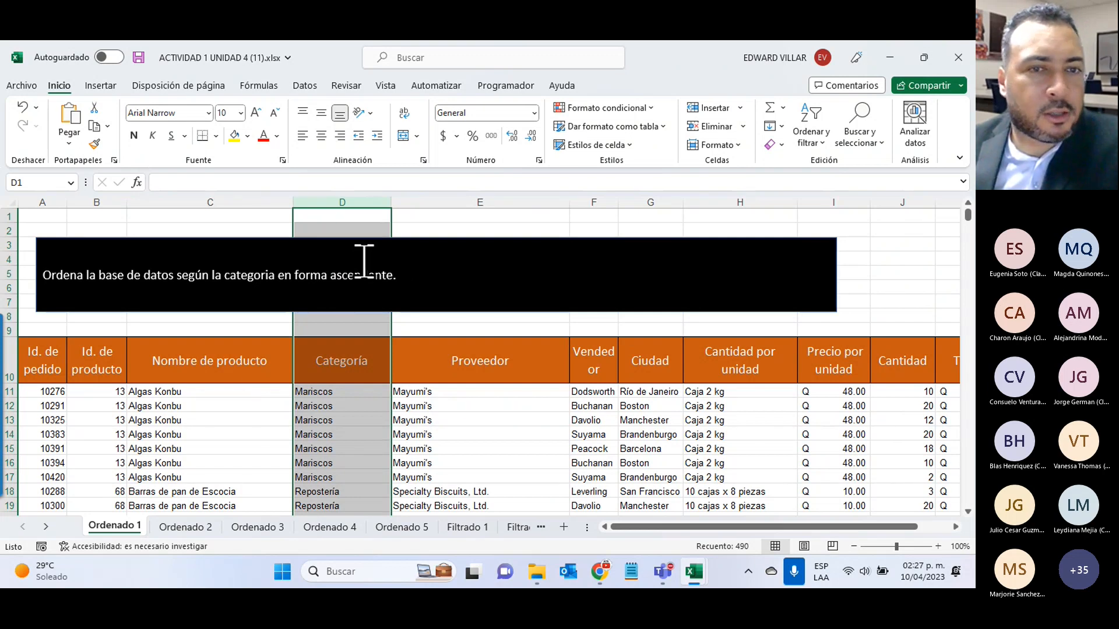
pyautogui.click(332, 393)
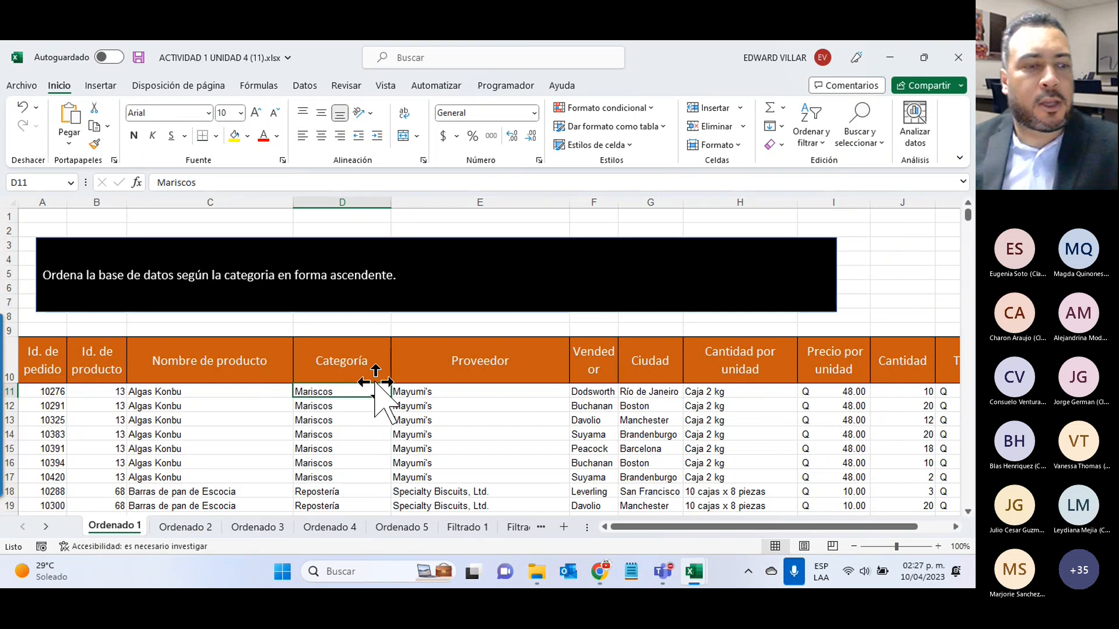
# - Select the Categoría data from D11 to its last row and return to the top of the table
pyautogui.hotkey('ctrl', 'shift', 'Down')
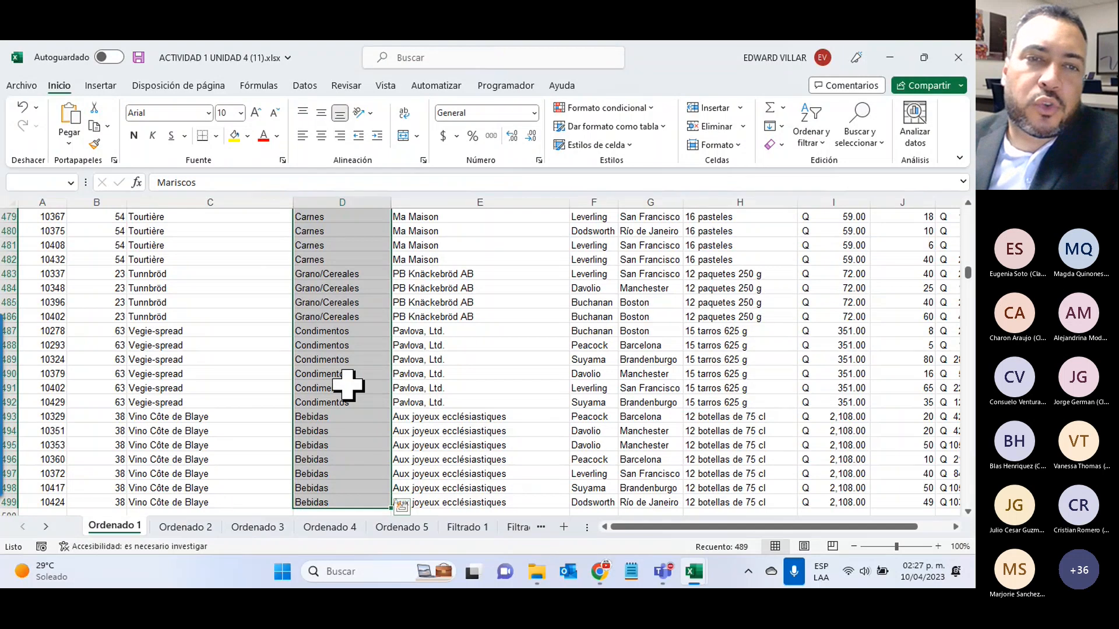
pyautogui.scroll(20, 348, 385)
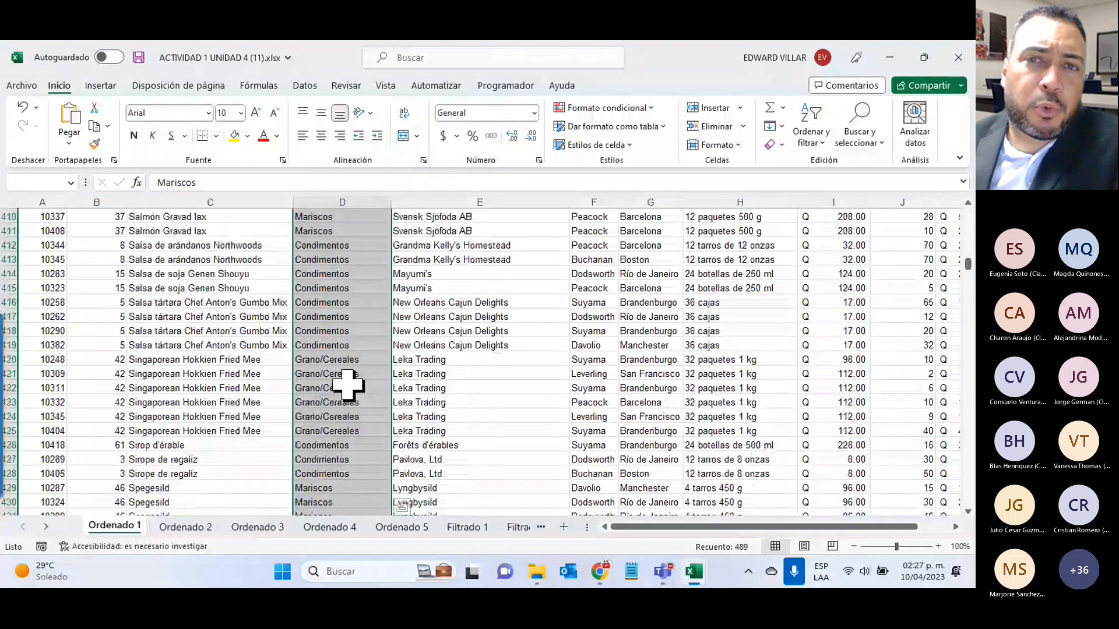
pyautogui.scroll(20, 348, 385)
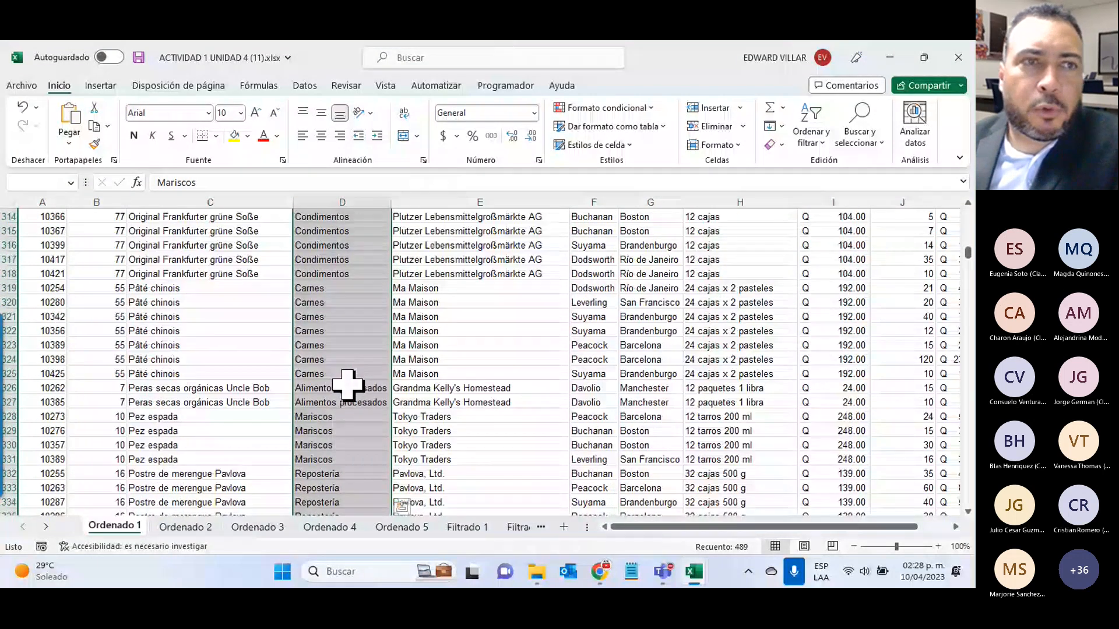
pyautogui.scroll(20, 348, 385)
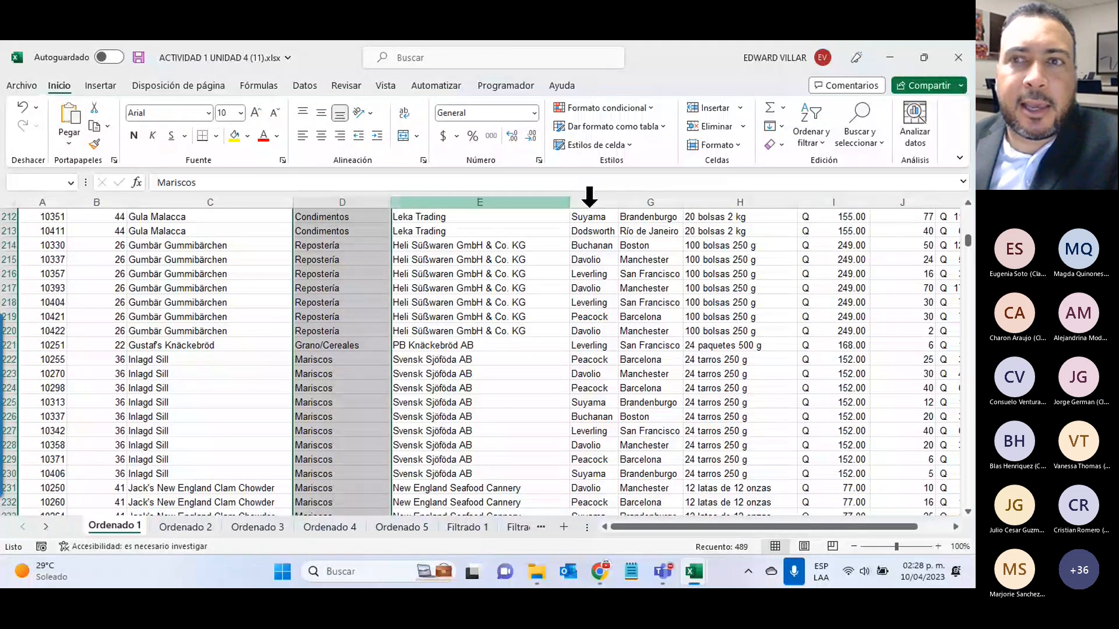
pyautogui.scroll(3, 826, 220)
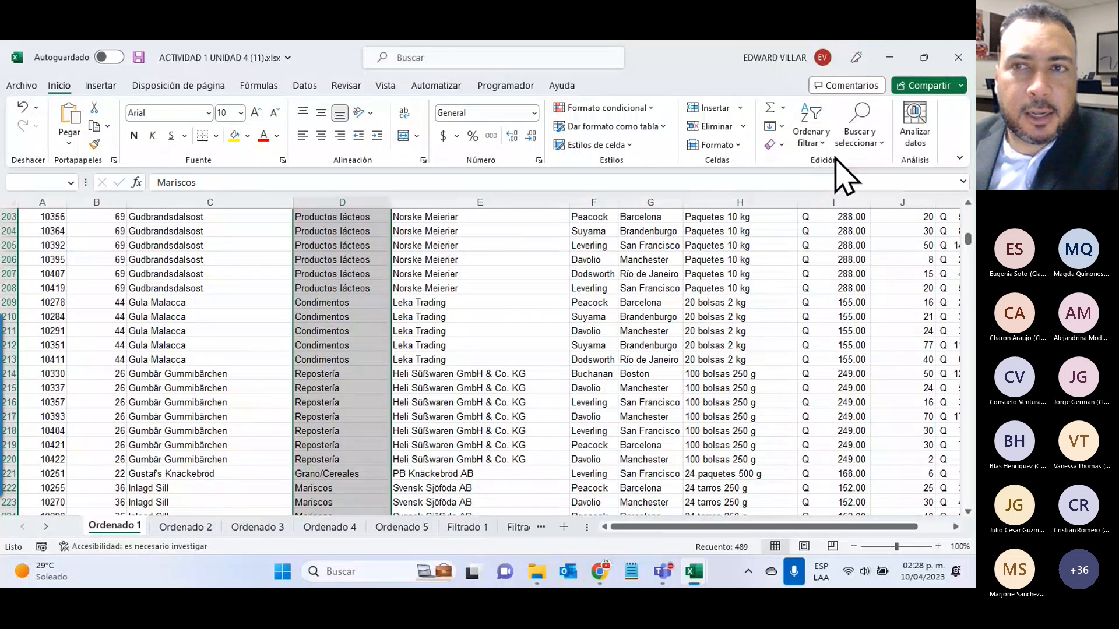
pyautogui.click(811, 135)
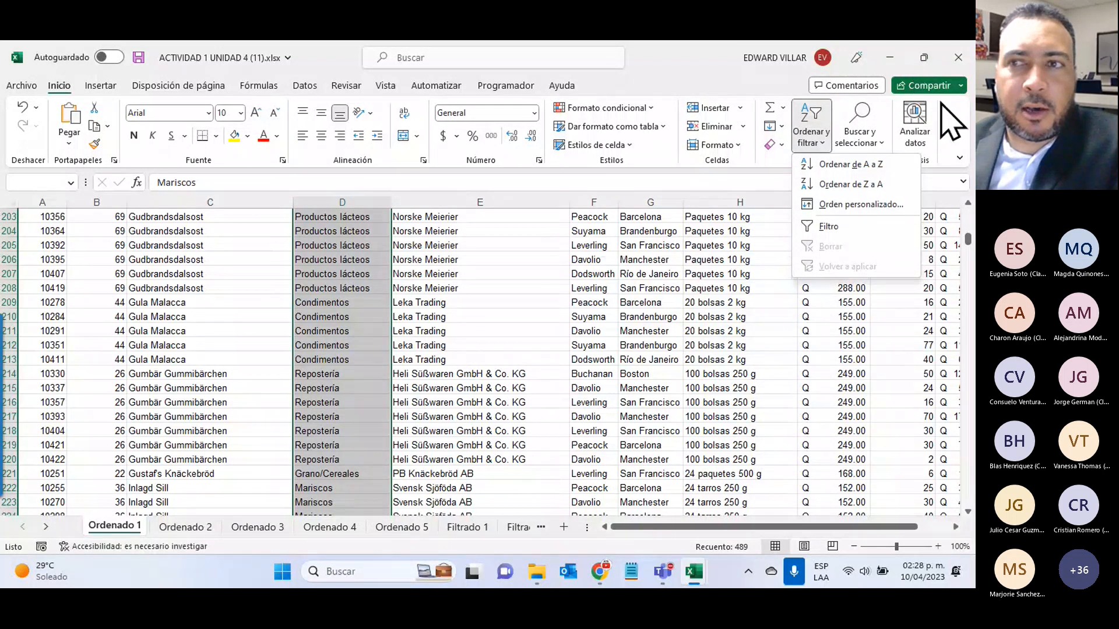
pyautogui.click(949, 116)
pyautogui.scroll(8, 569, 224)
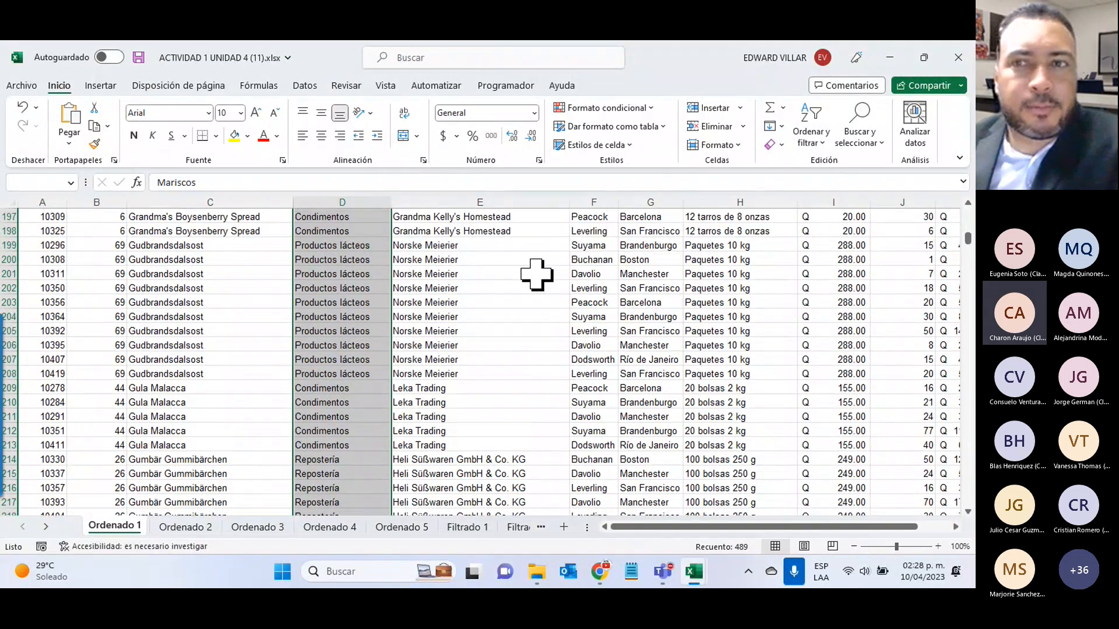
pyautogui.scroll(20, 536, 274)
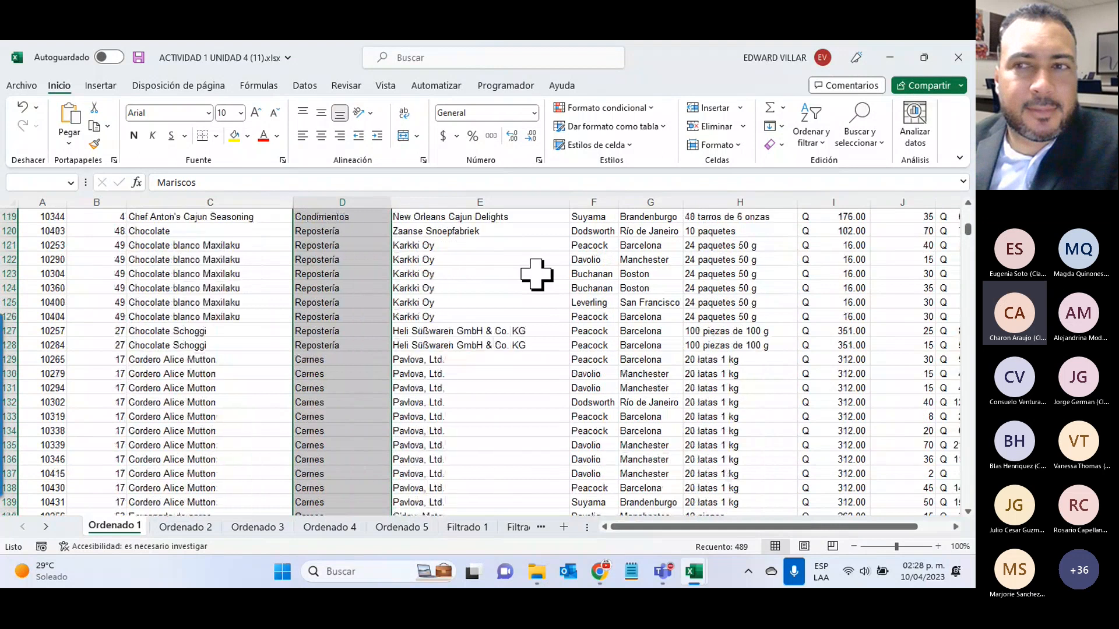
pyautogui.scroll(20, 536, 274)
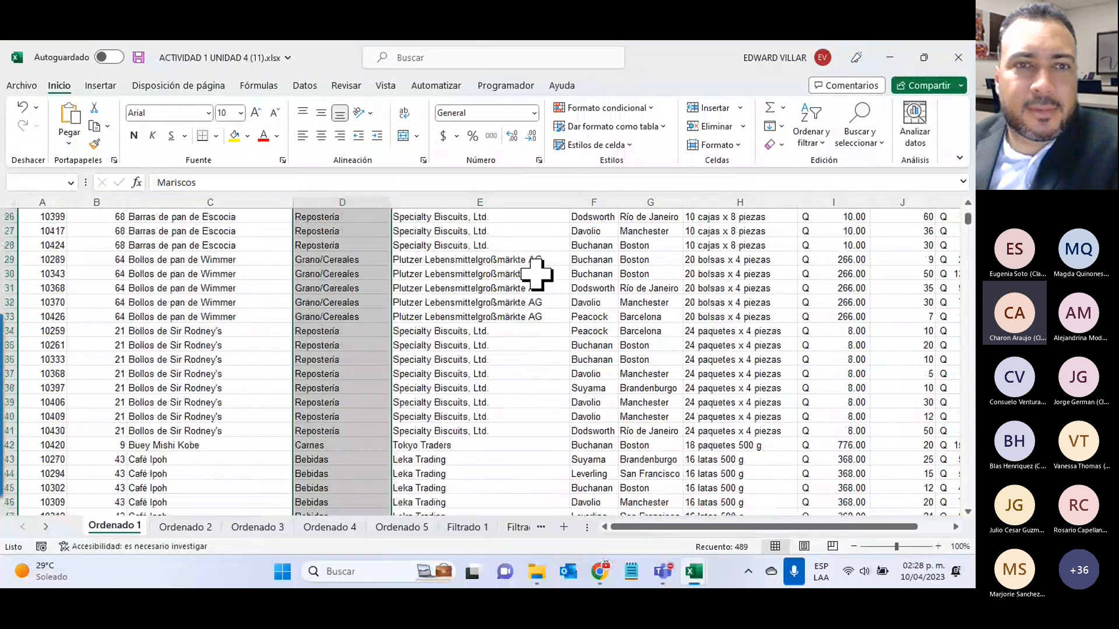
pyautogui.scroll(6, 537, 274)
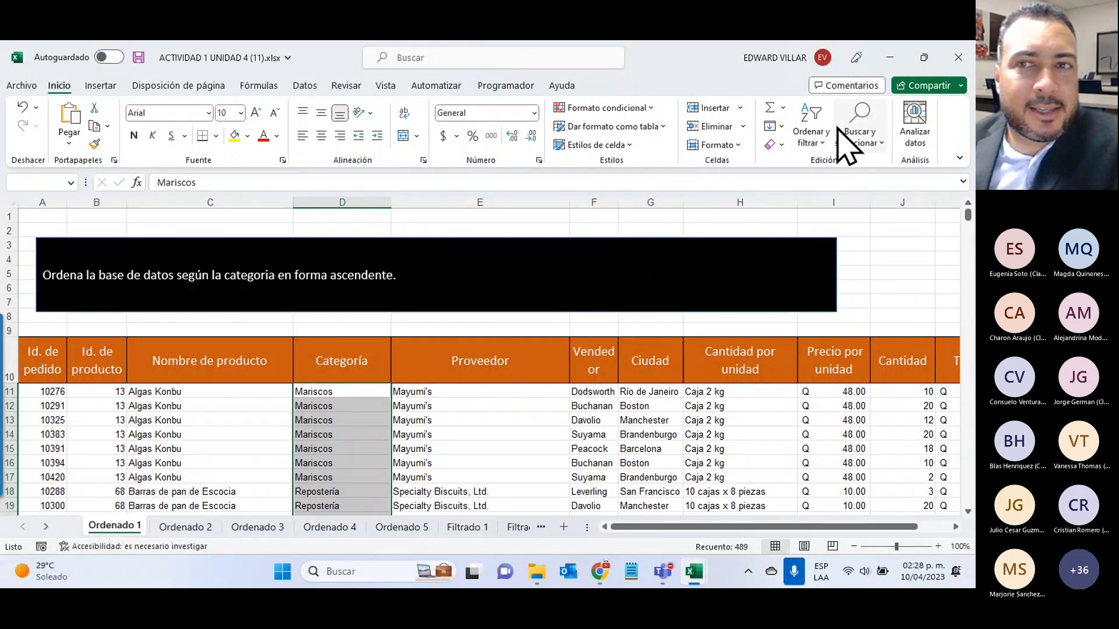
# - Sort the Ordenado 1 database by Categoría from A to Z, expanding the selection to include the adjacent columns
pyautogui.click(305, 86)
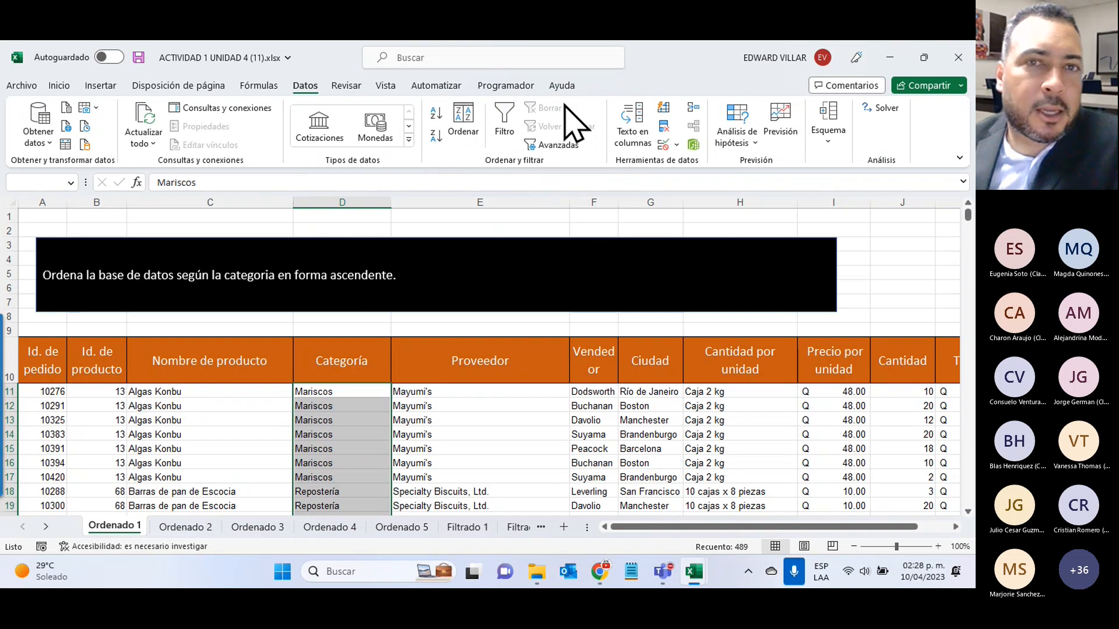
pyautogui.click(58, 85)
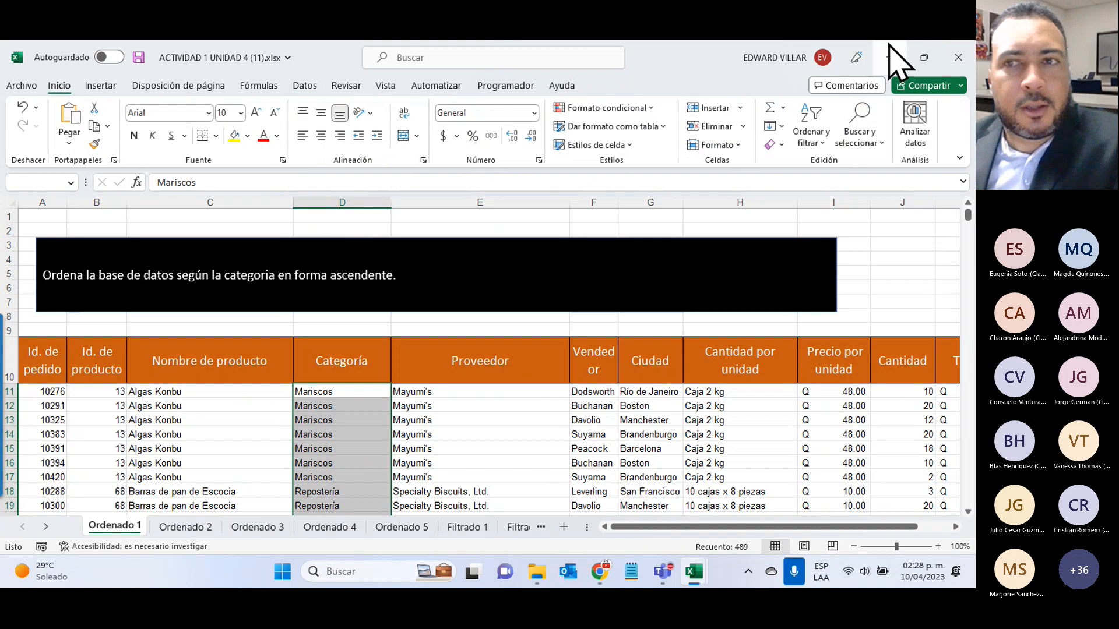
pyautogui.click(820, 151)
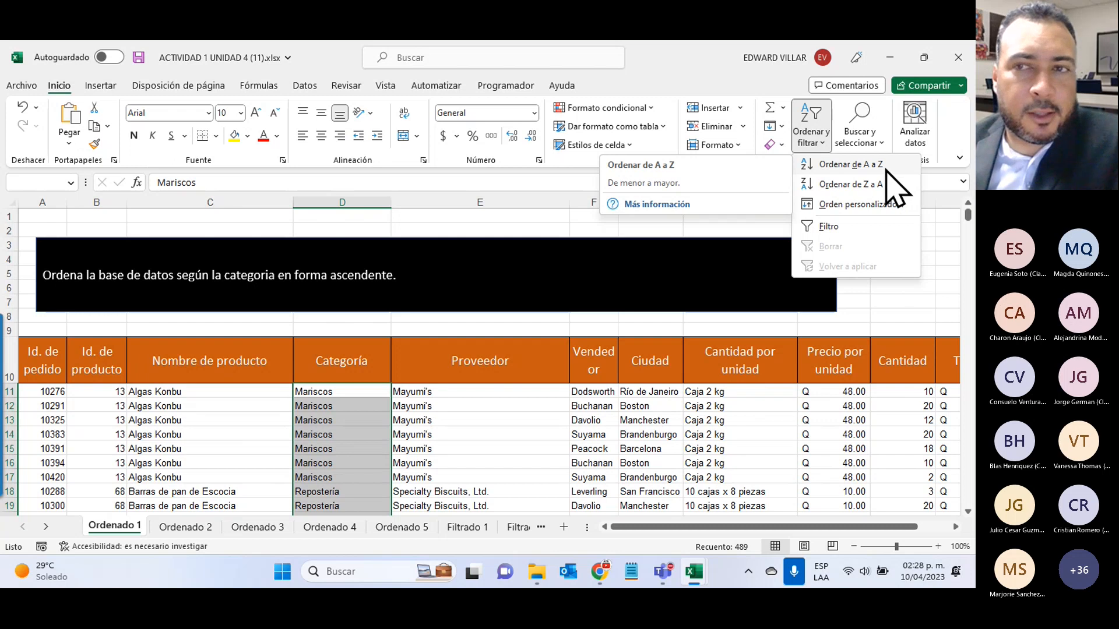
pyautogui.click(859, 166)
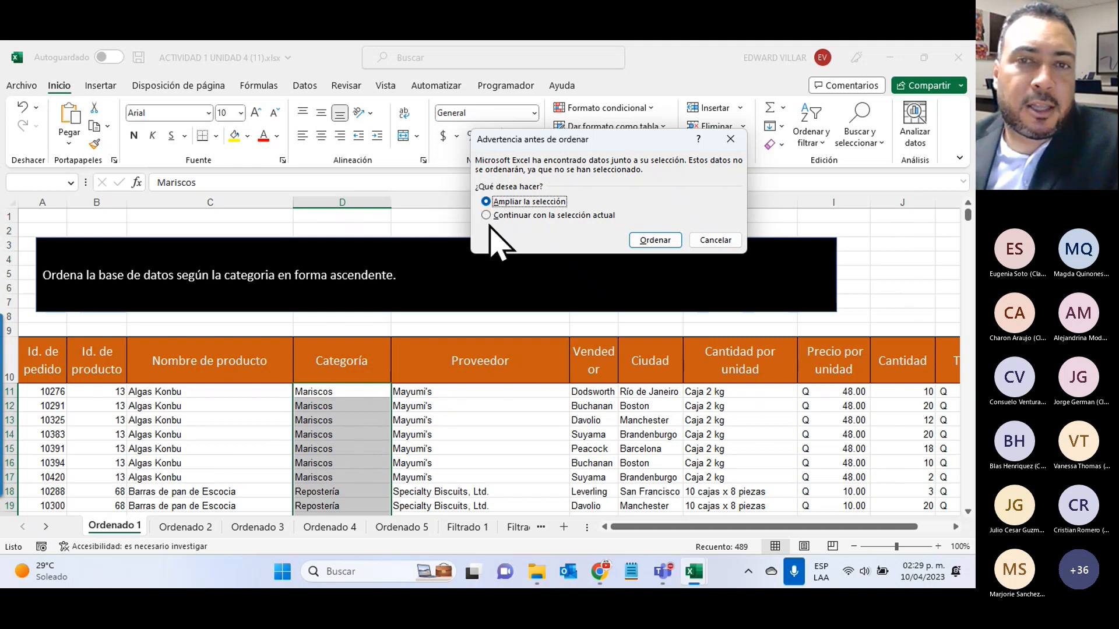
pyautogui.click(521, 216)
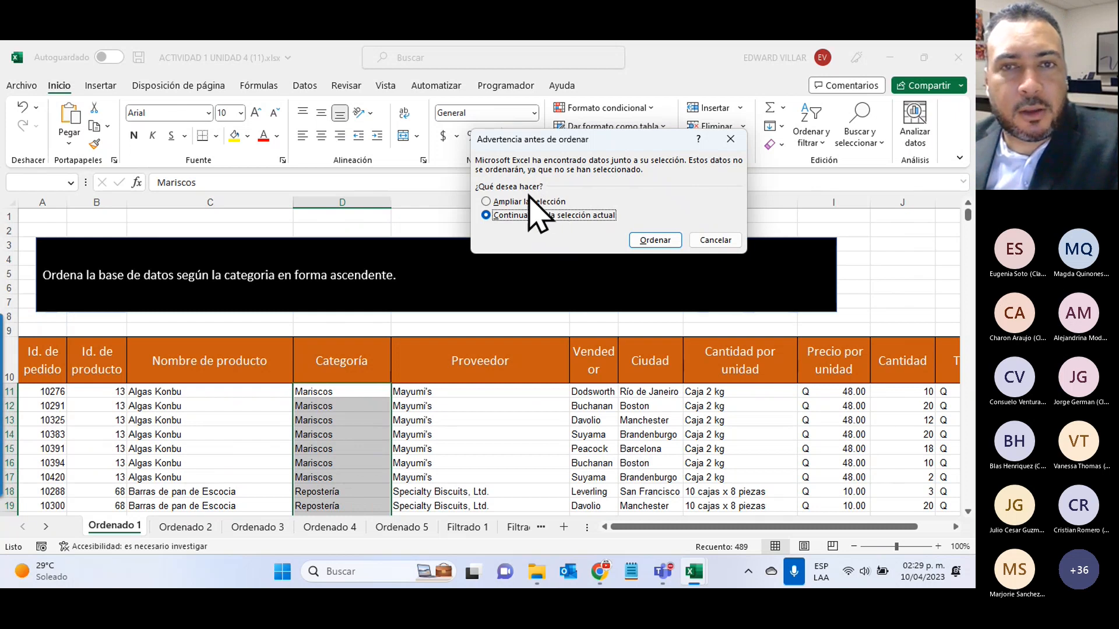
pyautogui.click(500, 201)
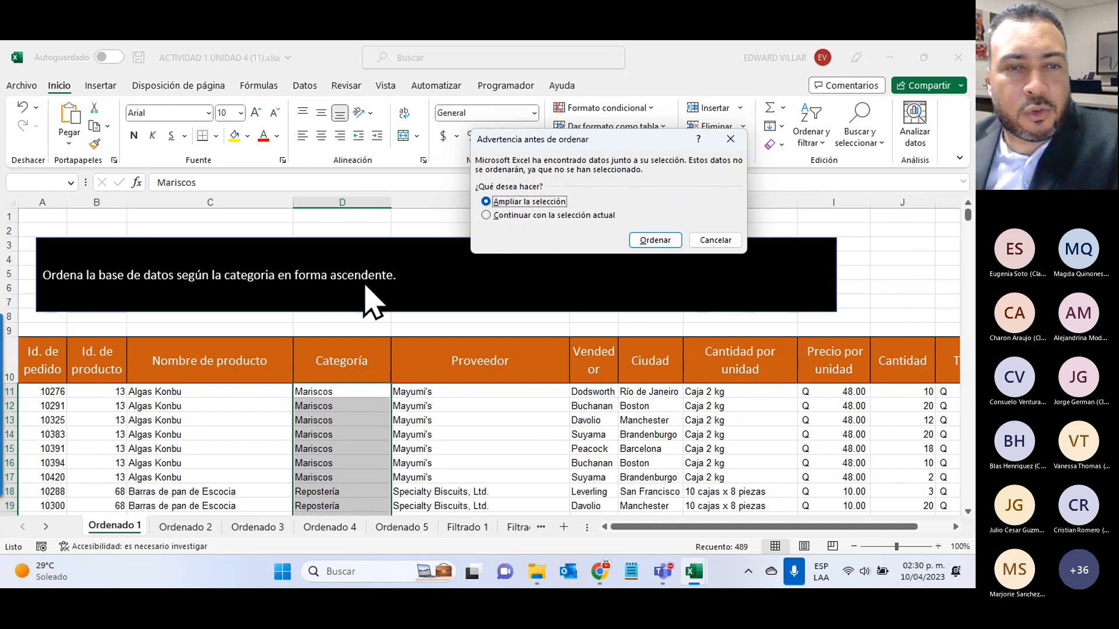
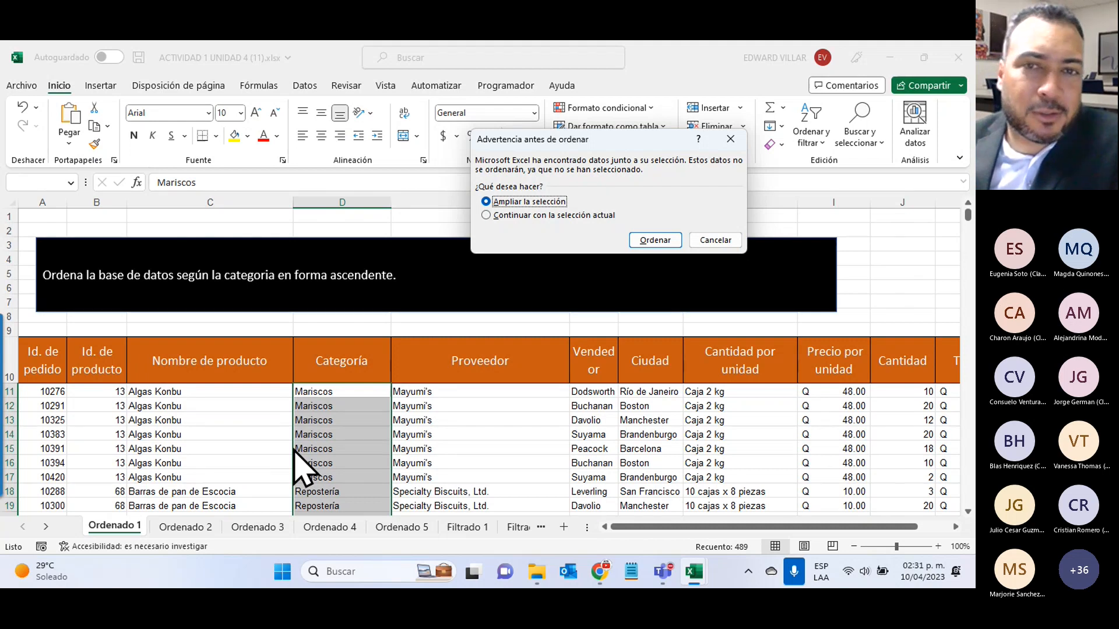
pyautogui.click(561, 216)
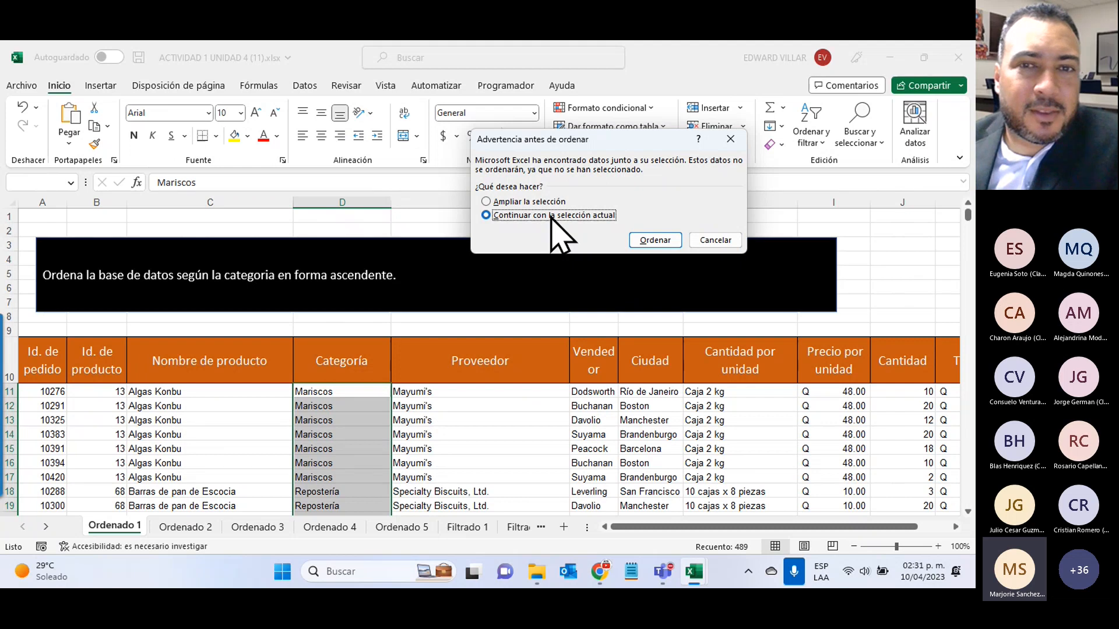
pyautogui.click(489, 201)
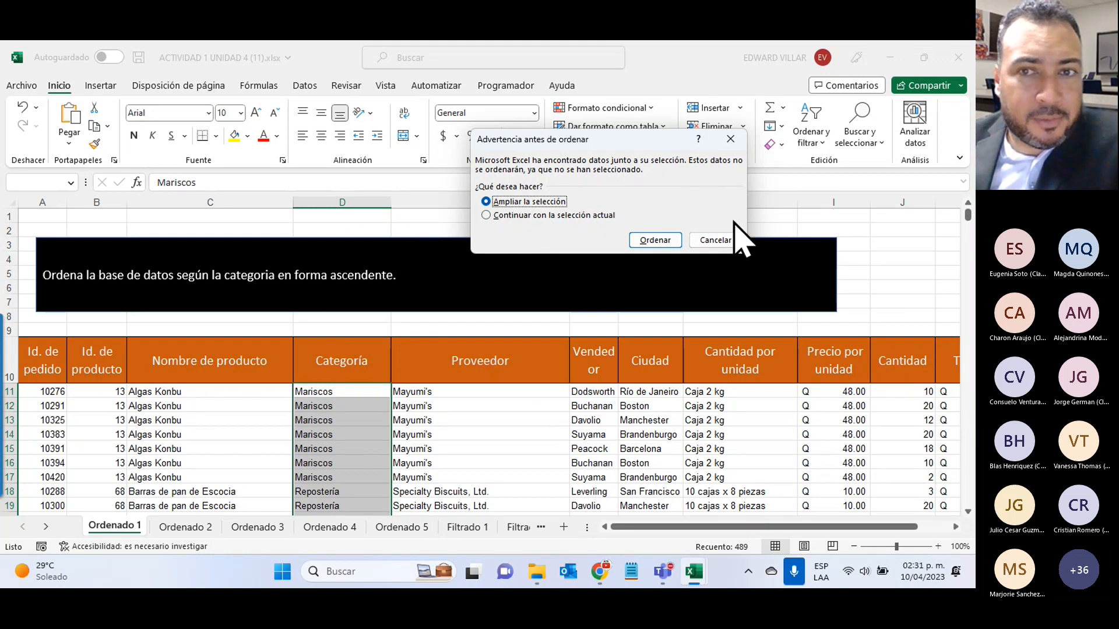
pyautogui.click(657, 239)
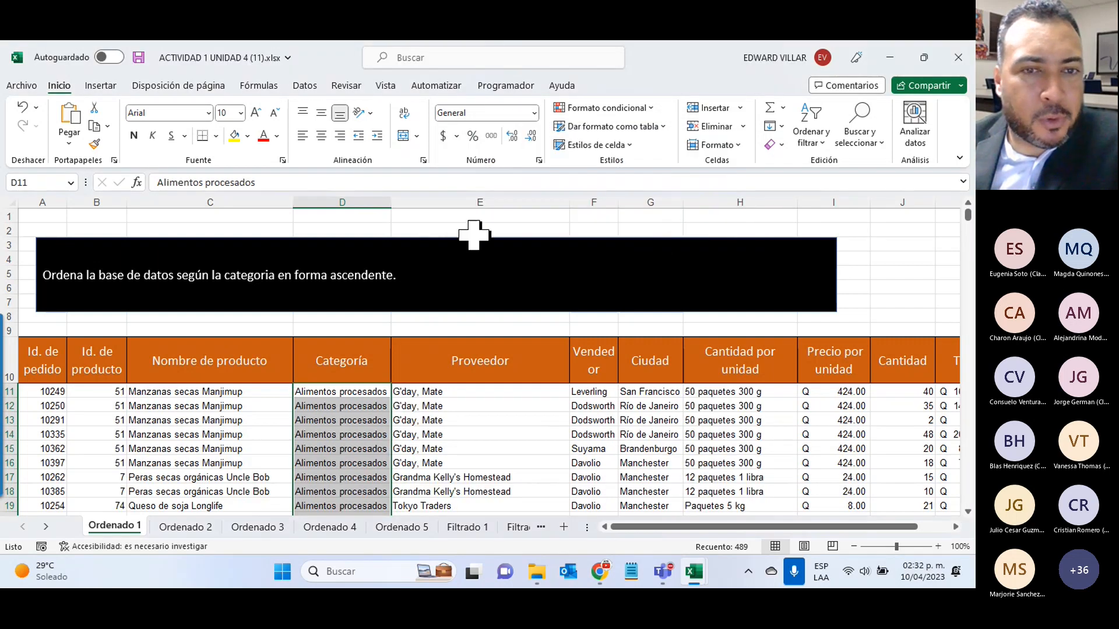
# - Examine the first rows of the sorted table, comparing the Categoría entries with their product names
pyautogui.scroll(-2, 300, 443)
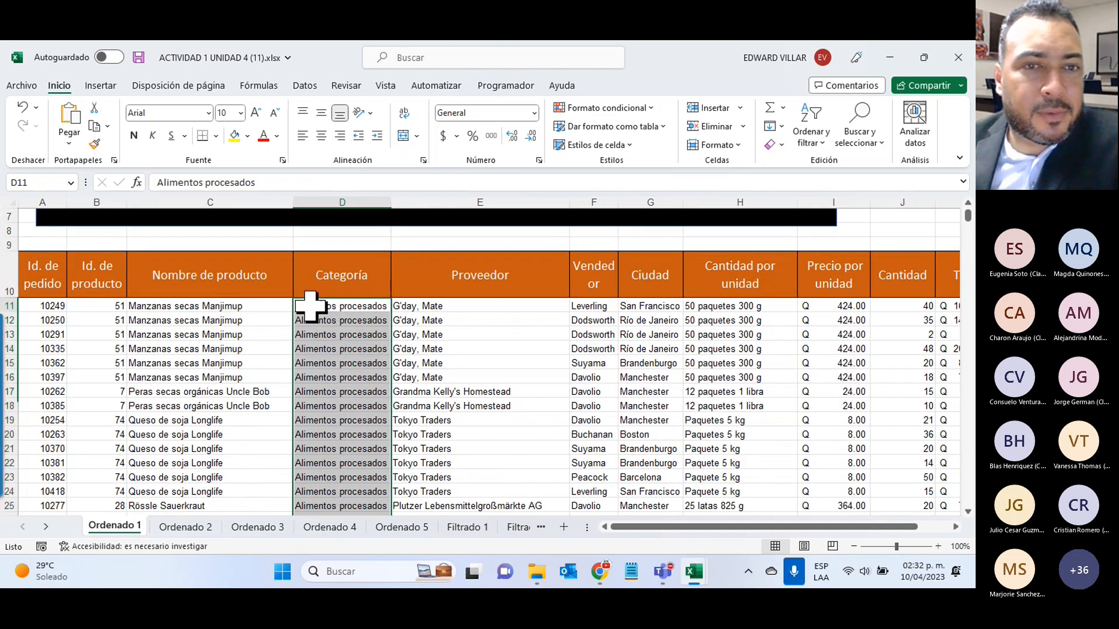
pyautogui.moveTo(308, 315); pyautogui.dragTo(308, 441)
pyautogui.moveTo(311, 491); pyautogui.dragTo(314, 491)
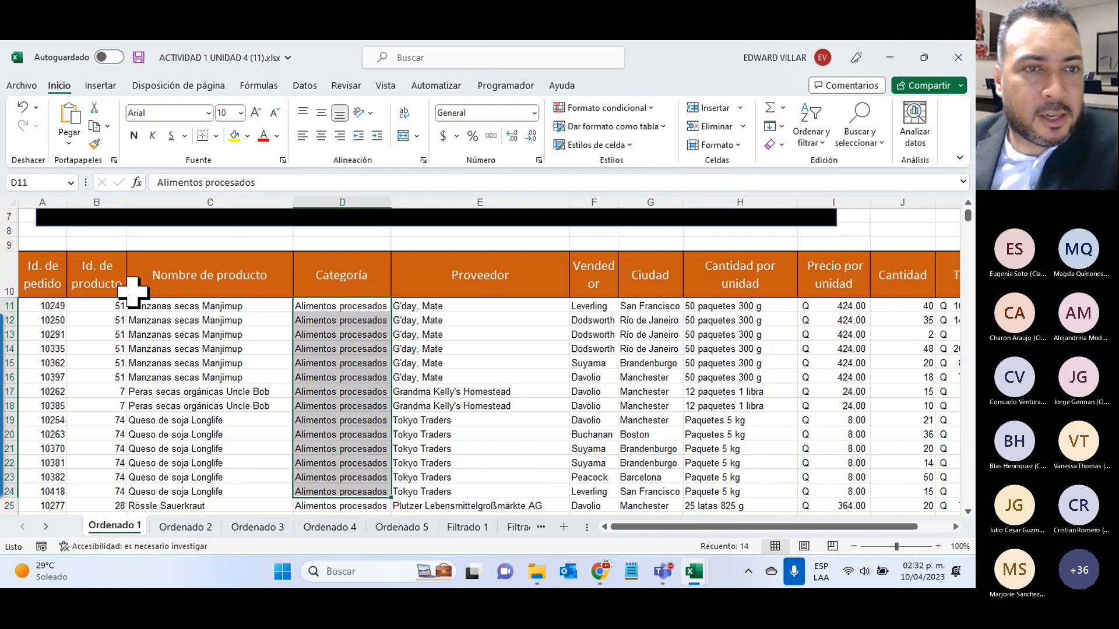
pyautogui.click(135, 319)
pyautogui.doubleClick(140, 306)
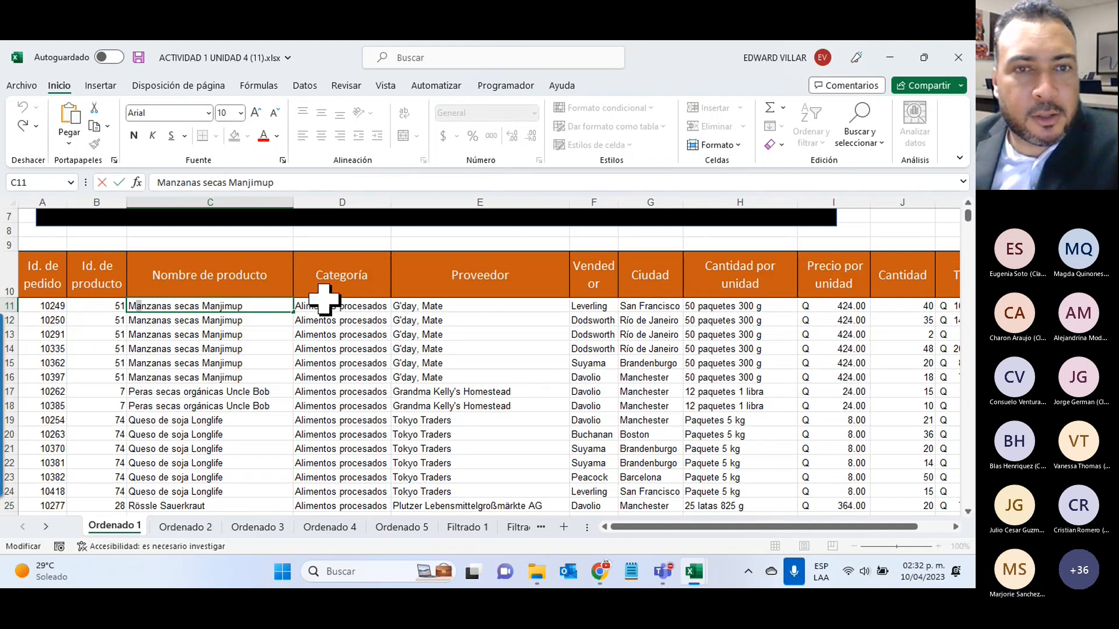
# - Scan the sorted Categoría column down the table and undo the accidental edit to cell D11
pyautogui.moveTo(324, 299); pyautogui.dragTo(320, 564)
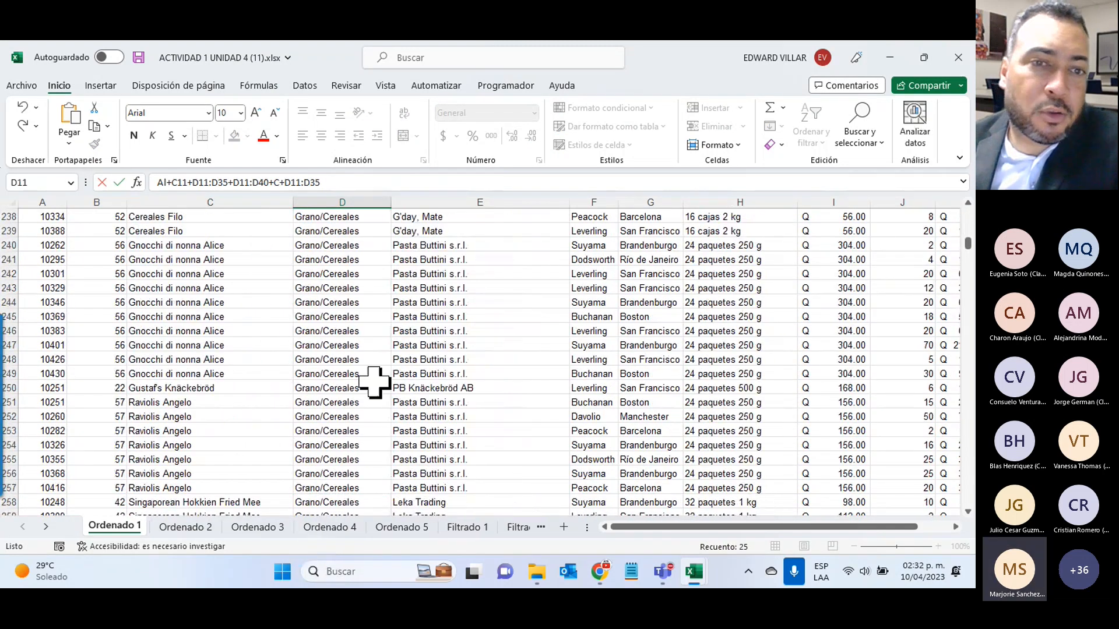
pyautogui.scroll(17, 368, 403)
pyautogui.scroll(20, 368, 410)
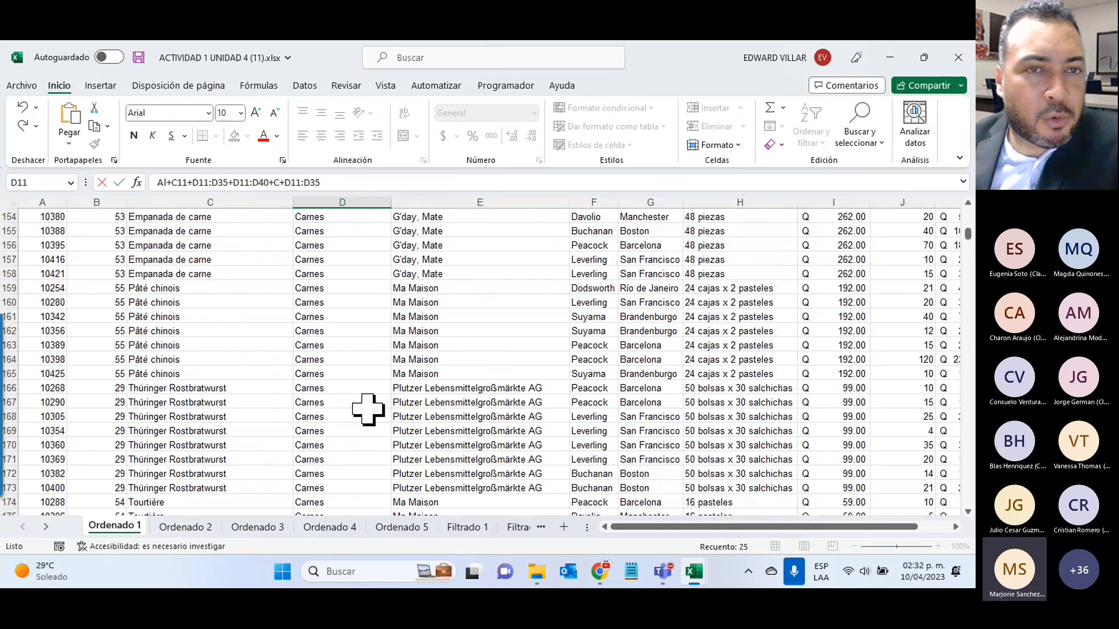
pyautogui.scroll(20, 368, 410)
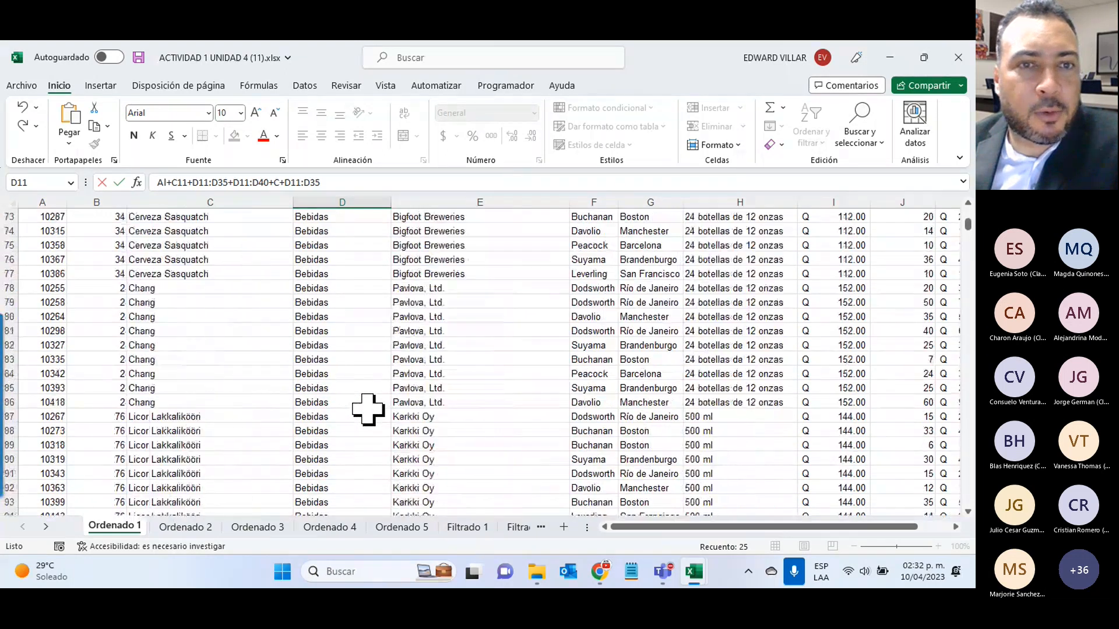
pyautogui.scroll(3, 368, 408)
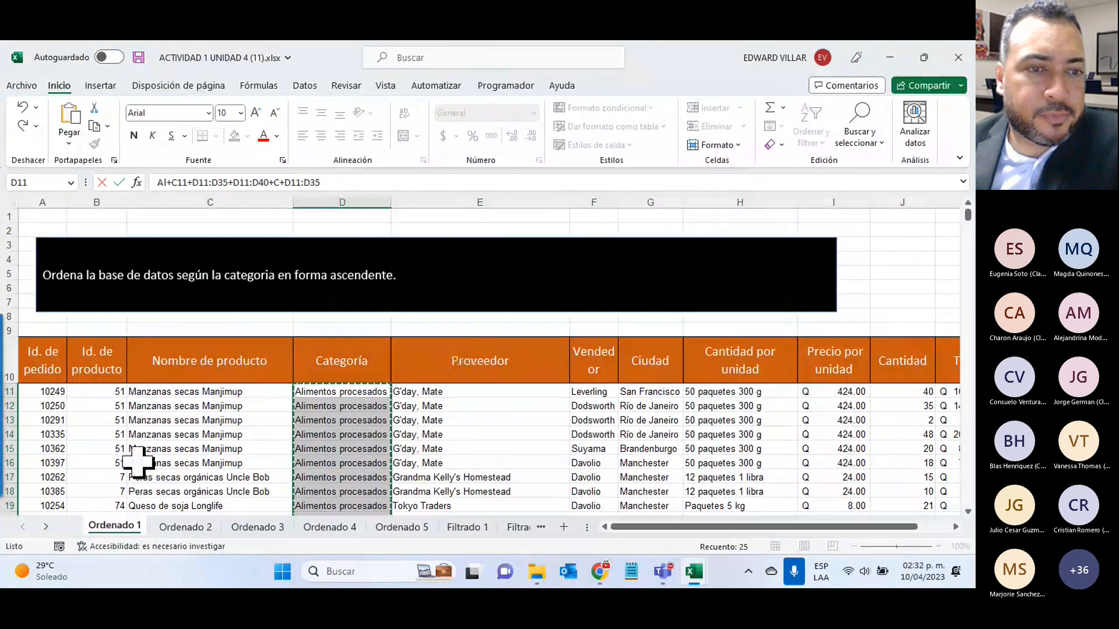
pyautogui.click(543, 461)
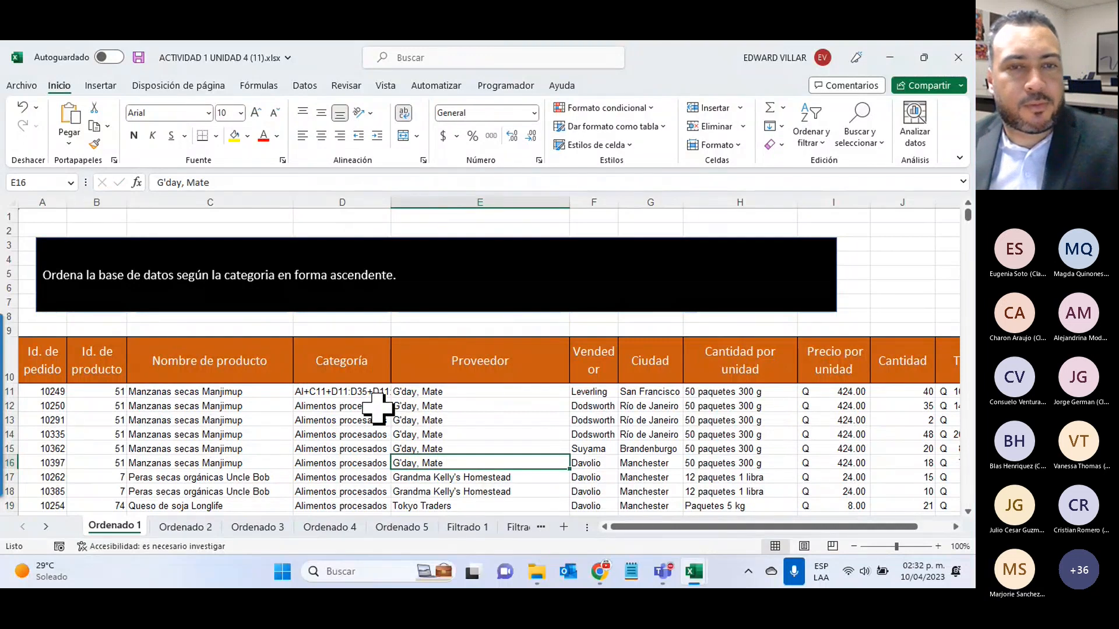
pyautogui.hotkey('ctrl', 'z')
# - Open the Ordenado 2 sheet, highlight the word "total" in its instruction, and bring the Total column into view
pyautogui.click(184, 527)
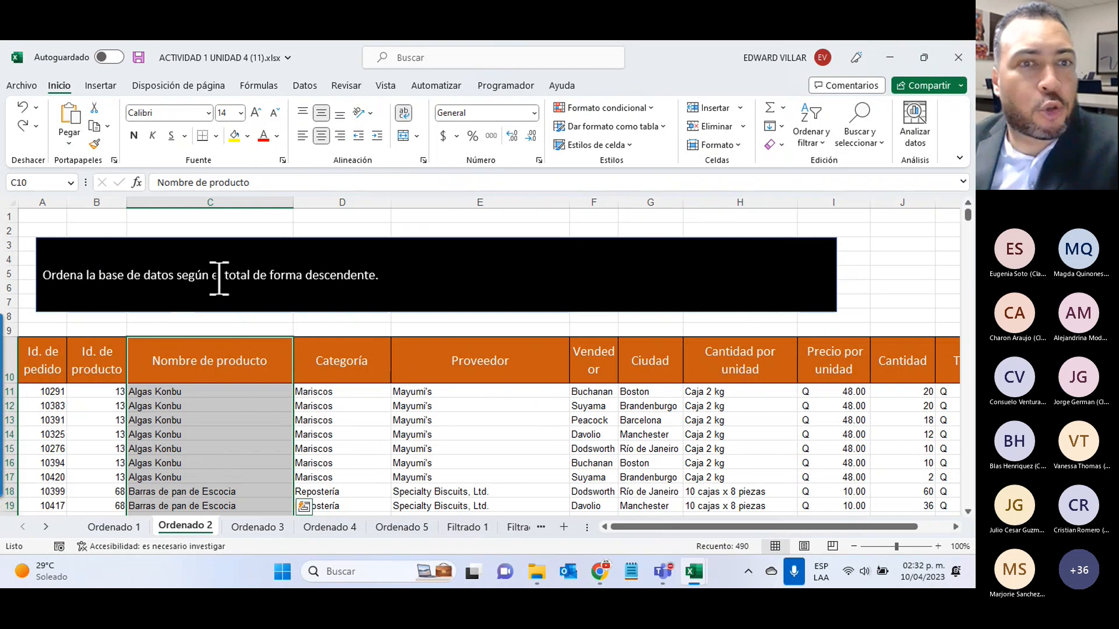
pyautogui.moveTo(224, 279); pyautogui.dragTo(255, 283)
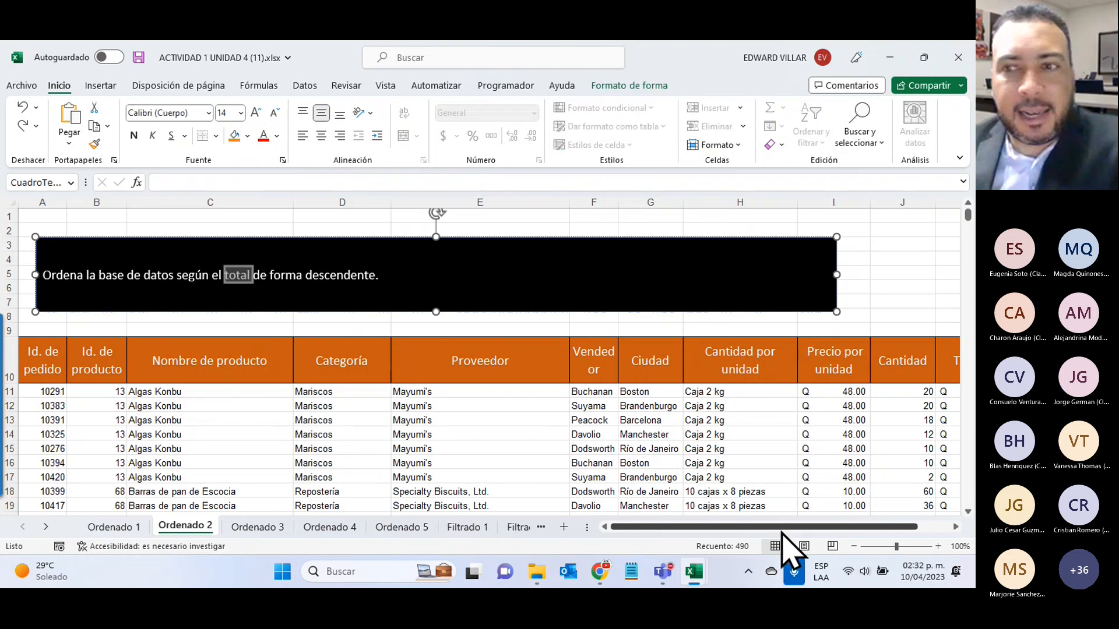
pyautogui.moveTo(783, 527); pyautogui.dragTo(805, 527)
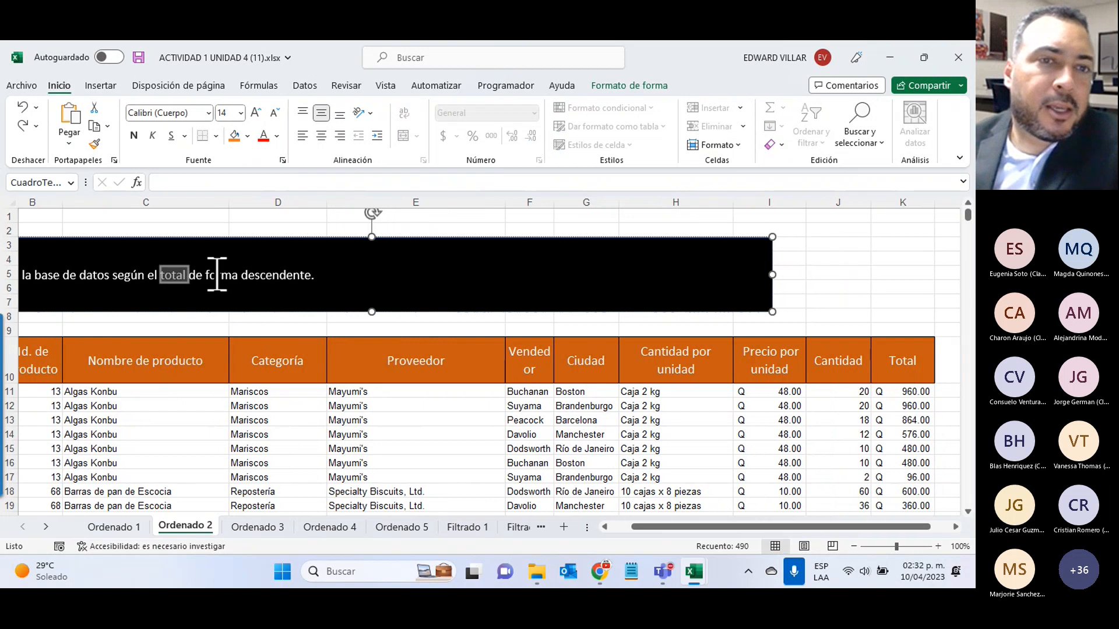
# - Sort the Ordenado 2 database by Total from largest to smallest, expanding the selection to include the adjacent columns
pyautogui.click(910, 391)
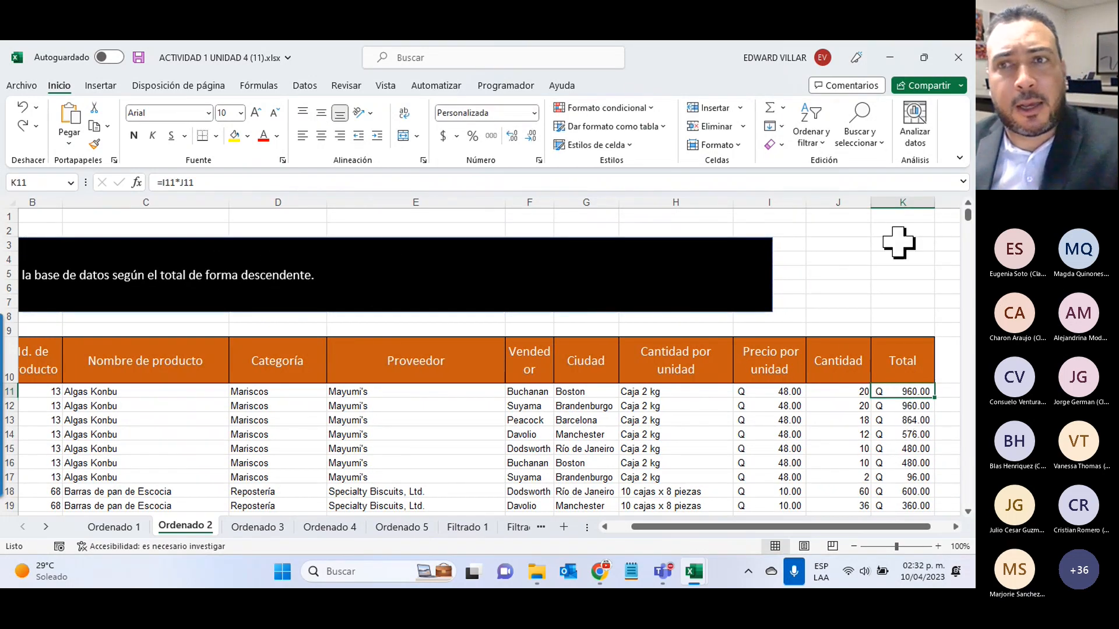
pyautogui.click(816, 142)
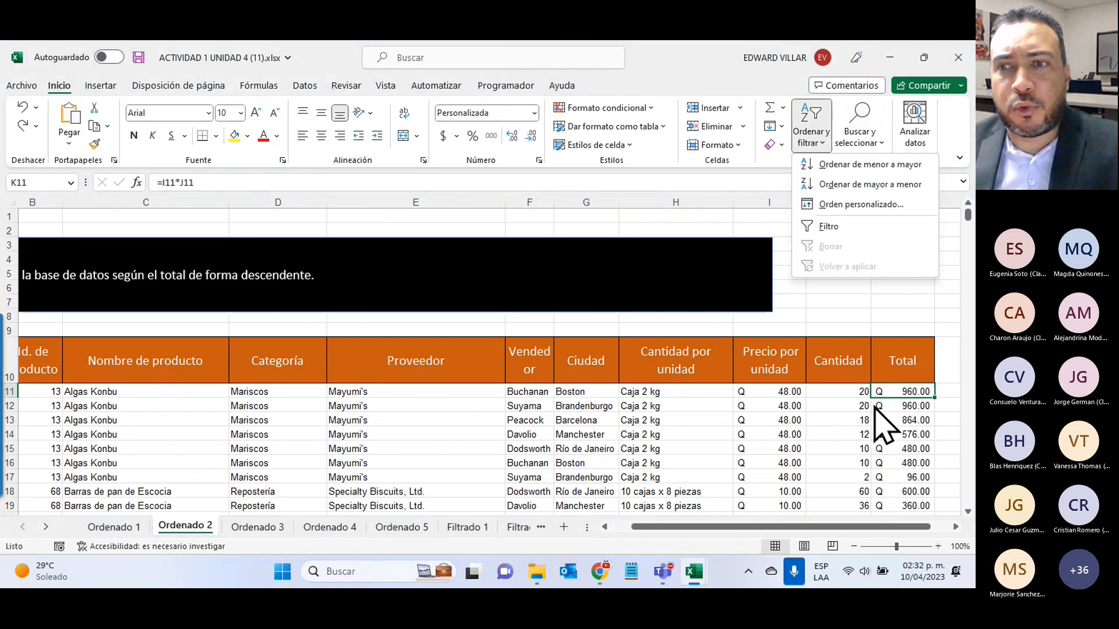
pyautogui.click(884, 387)
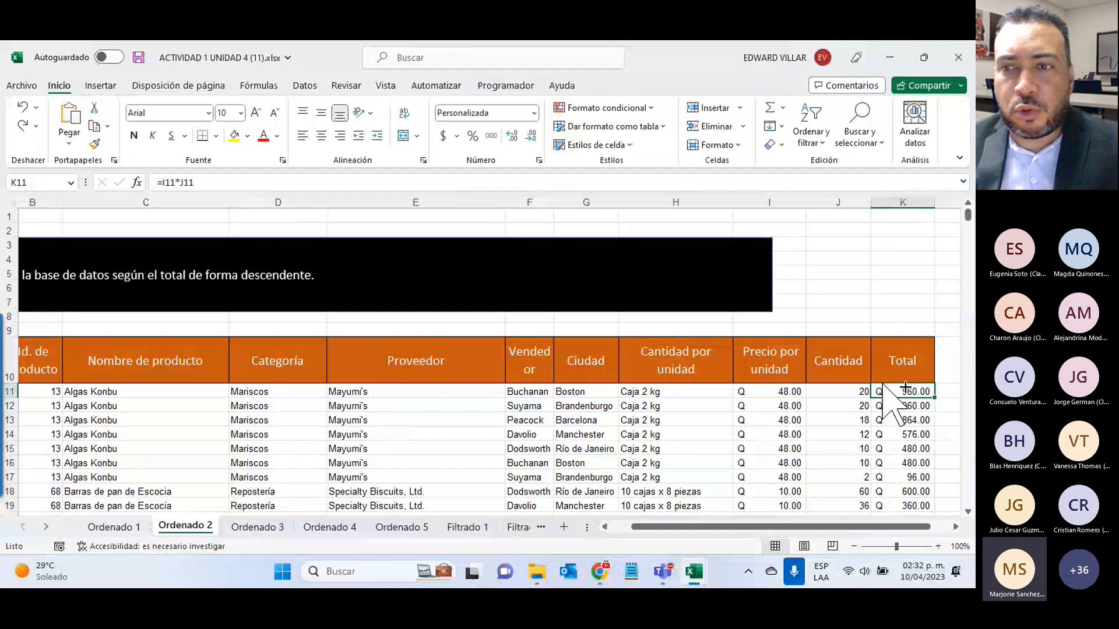
pyautogui.hotkey('ctrl', 'shift', 'Down')
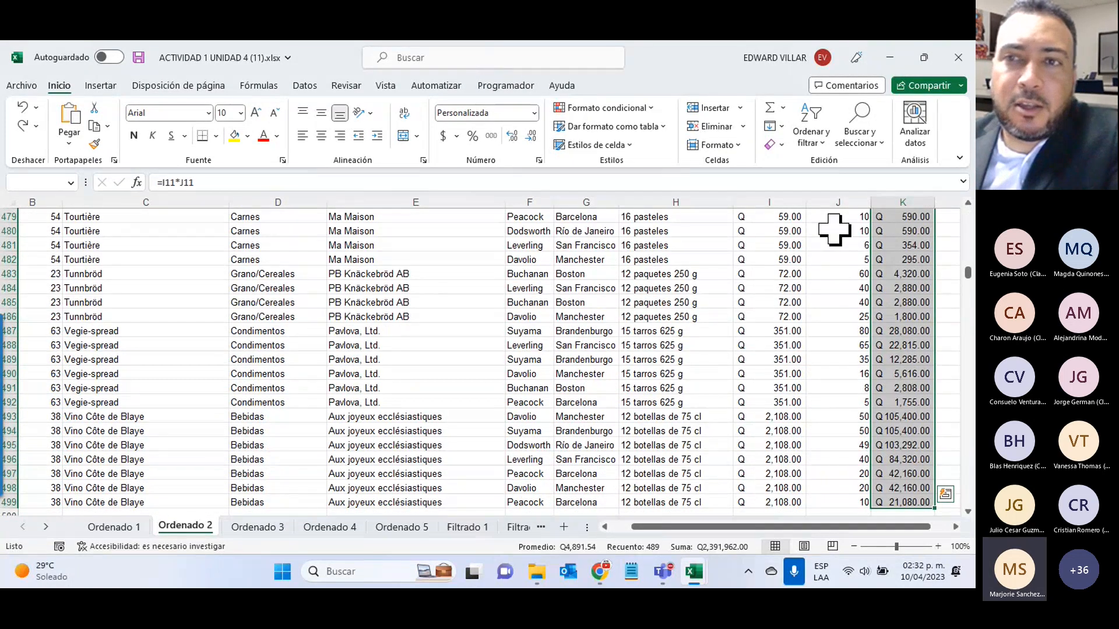
pyautogui.click(817, 144)
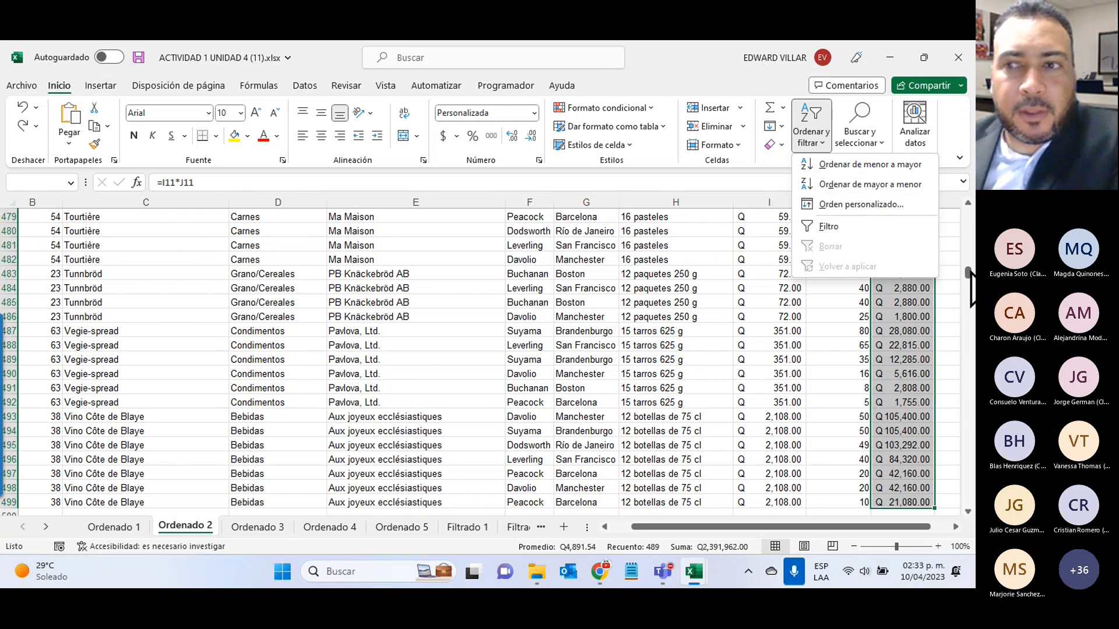
pyautogui.moveTo(970, 271); pyautogui.dragTo(968, 214)
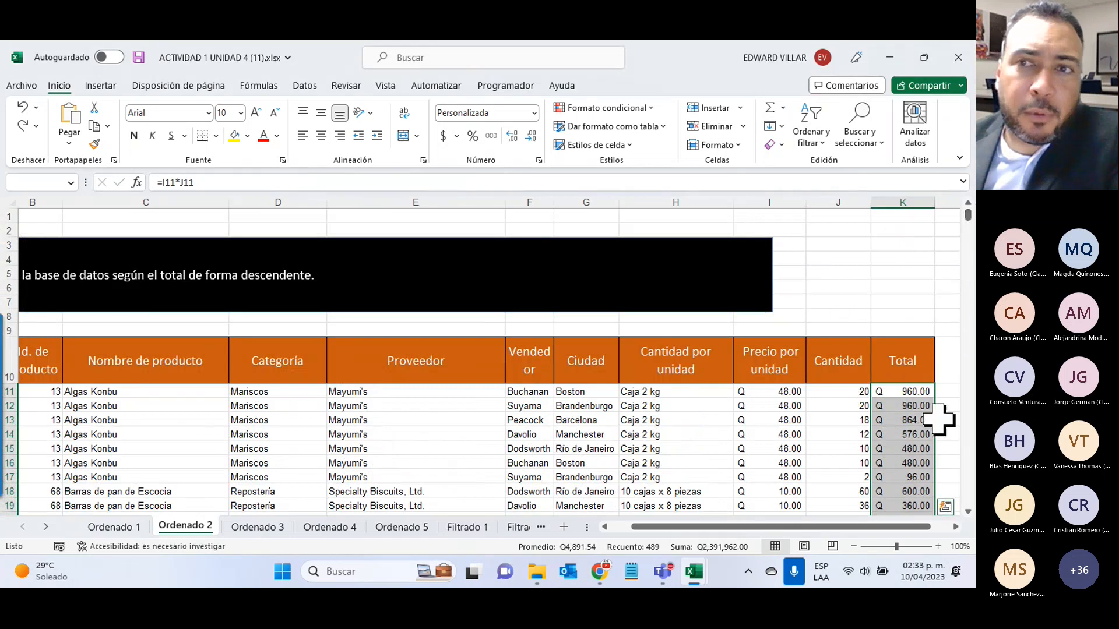
pyautogui.click(819, 140)
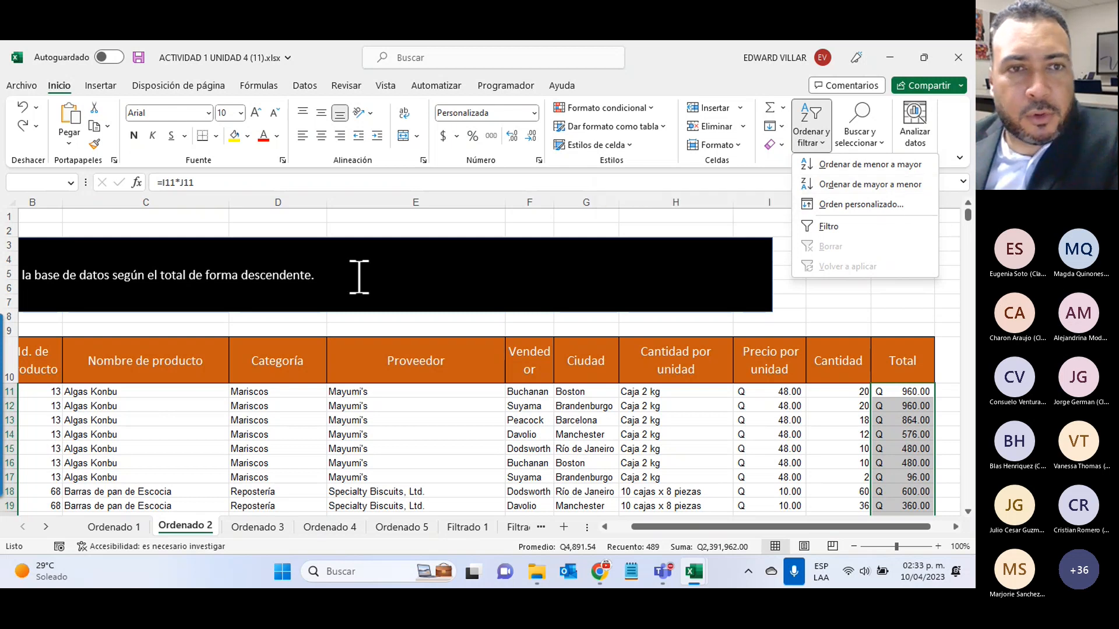
pyautogui.click(873, 185)
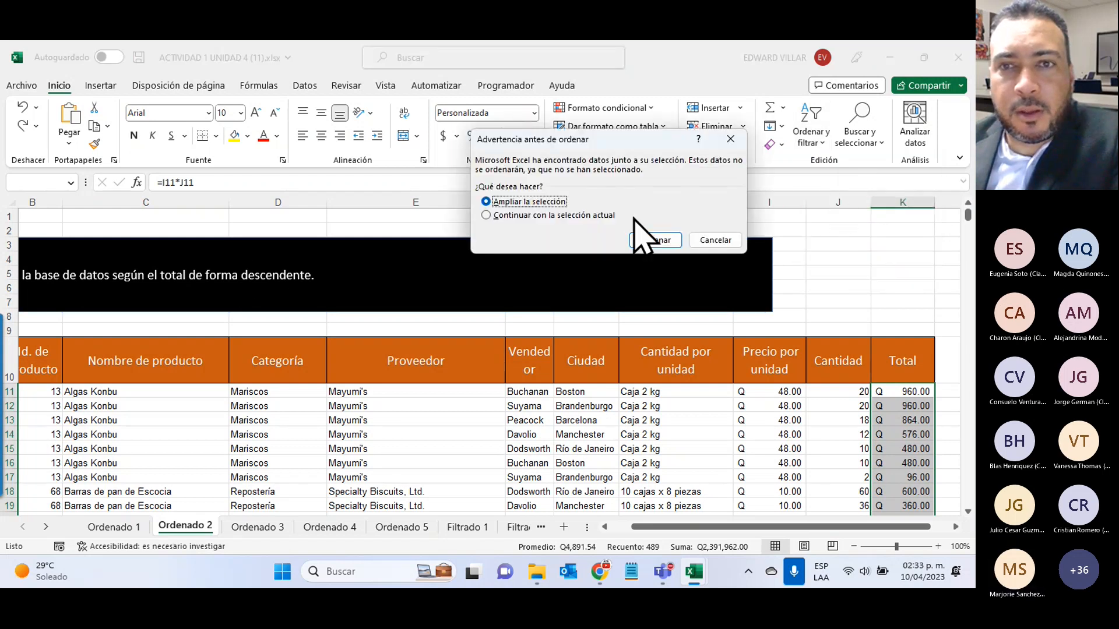
pyautogui.click(657, 240)
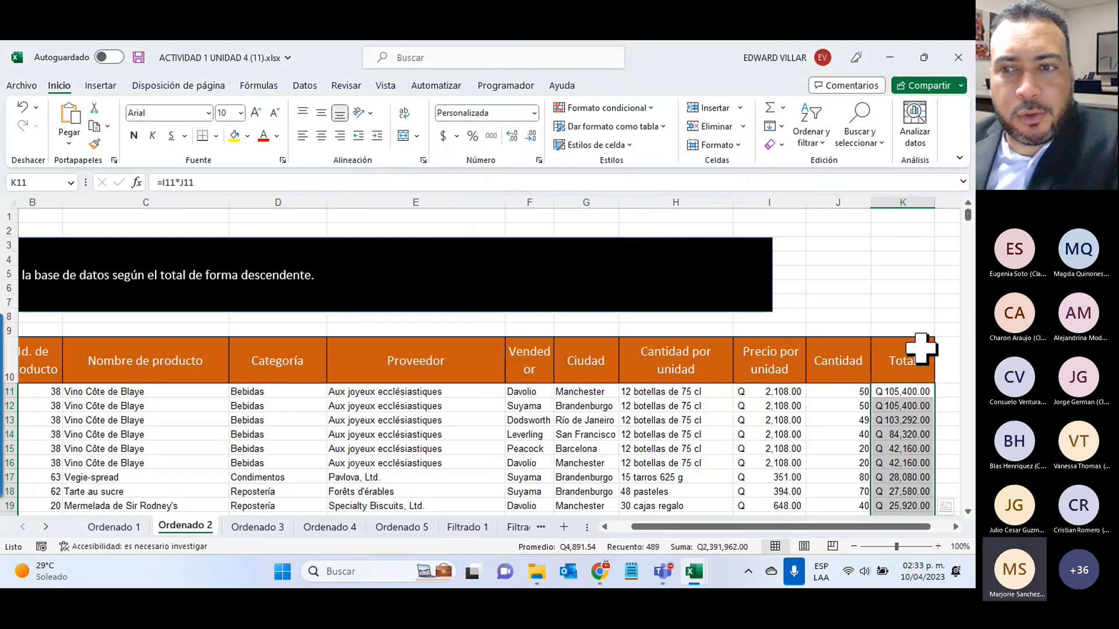
# - Scan the sorted Total column down to the last row, checking its descending order, and return to the table header
pyautogui.scroll(-2, 909, 373)
pyautogui.scroll(-15, 906, 381)
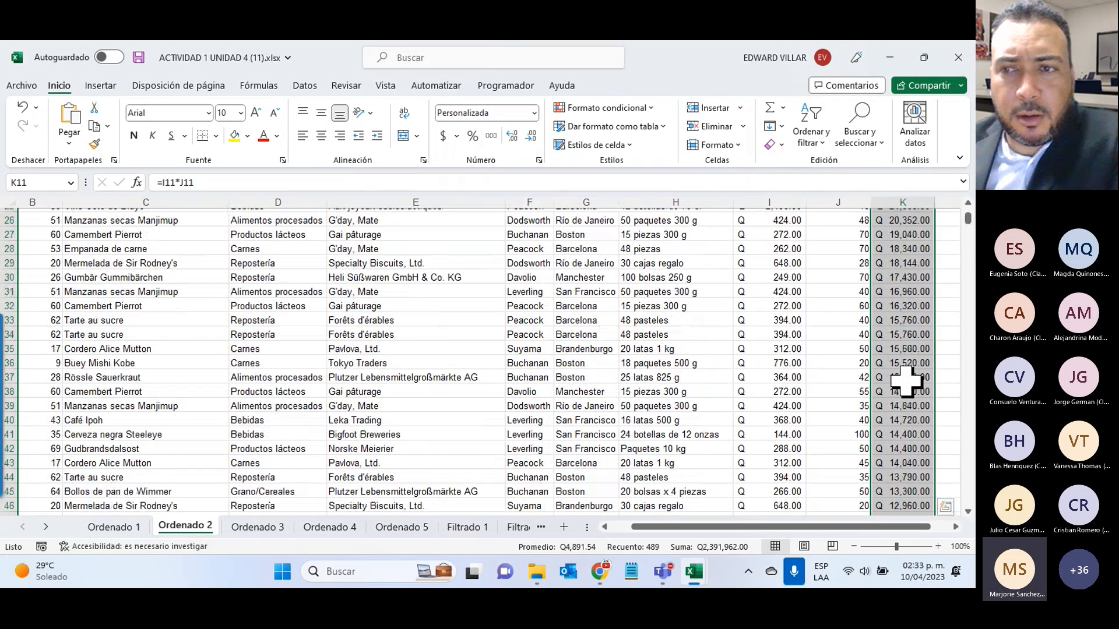
pyautogui.scroll(-20, 906, 382)
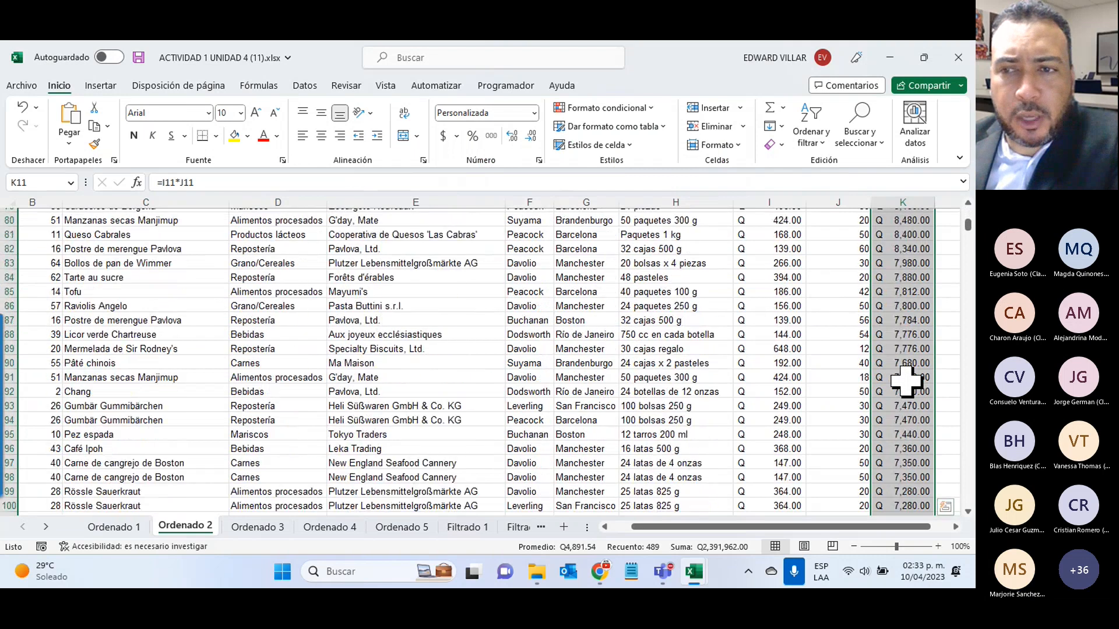
pyautogui.scroll(-20, 906, 382)
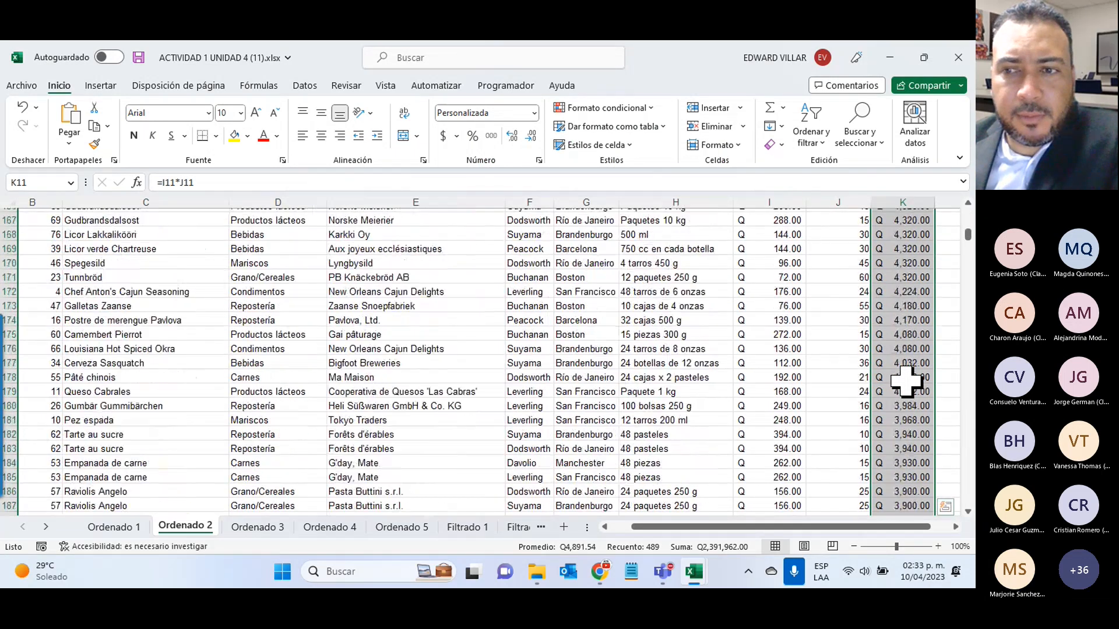
pyautogui.scroll(-20, 906, 382)
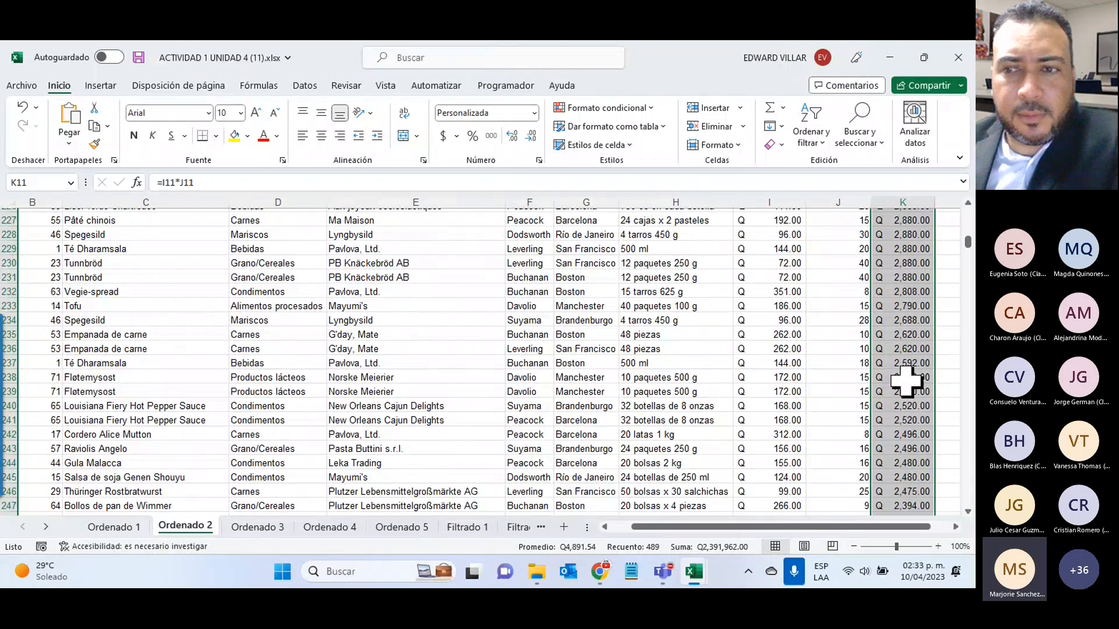
pyautogui.scroll(-20, 906, 381)
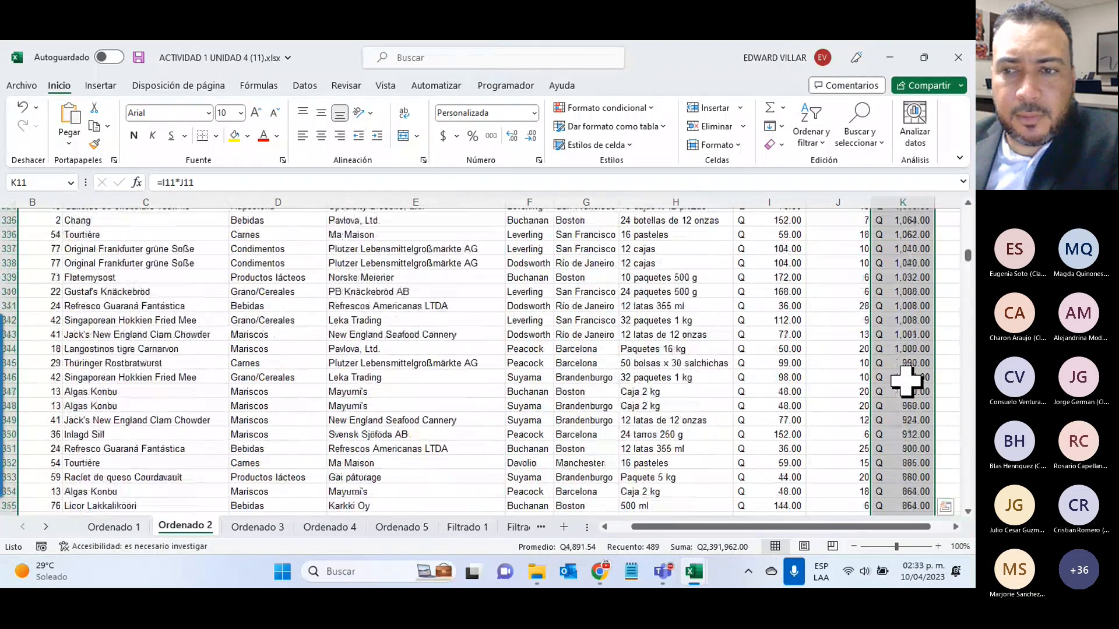
pyautogui.scroll(-20, 907, 381)
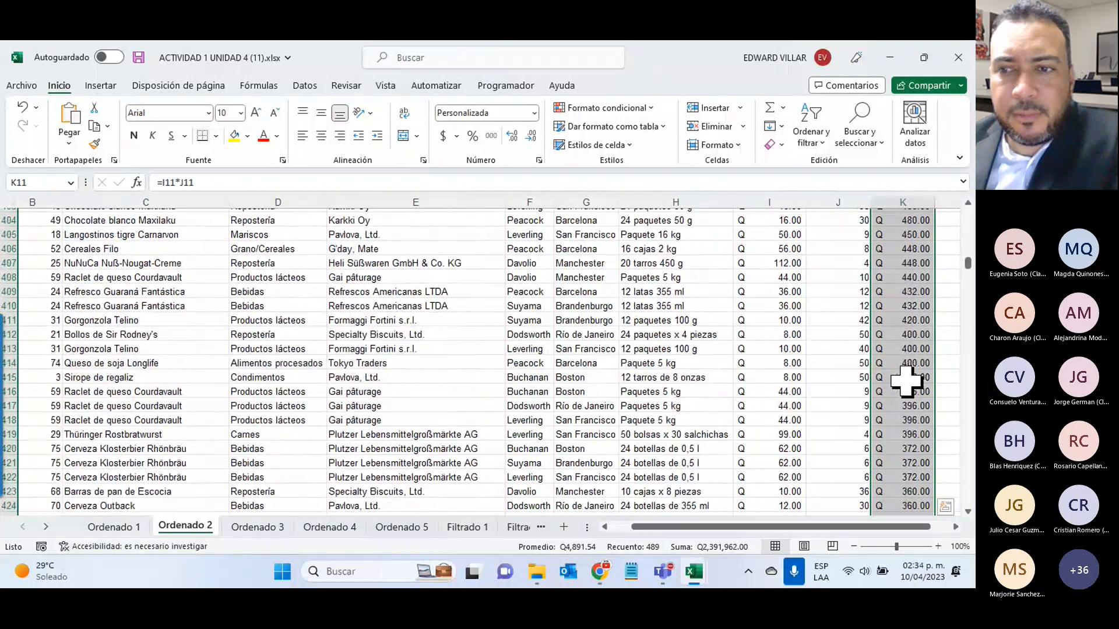
pyautogui.scroll(-15, 907, 381)
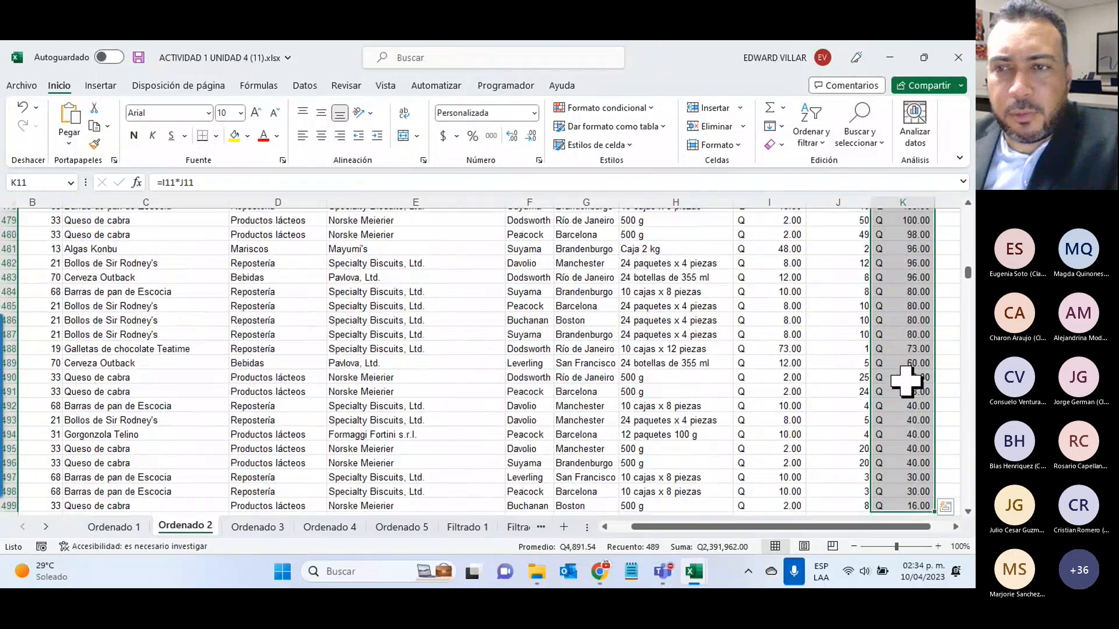
pyautogui.scroll(5, 906, 382)
pyautogui.scroll(20, 907, 382)
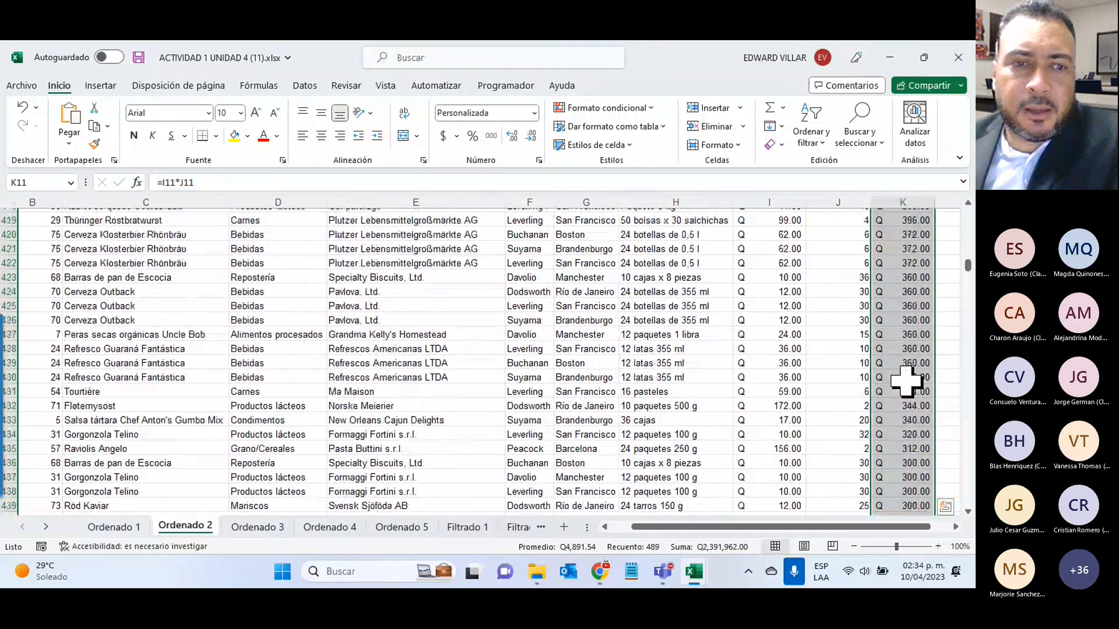
pyautogui.scroll(4, 906, 382)
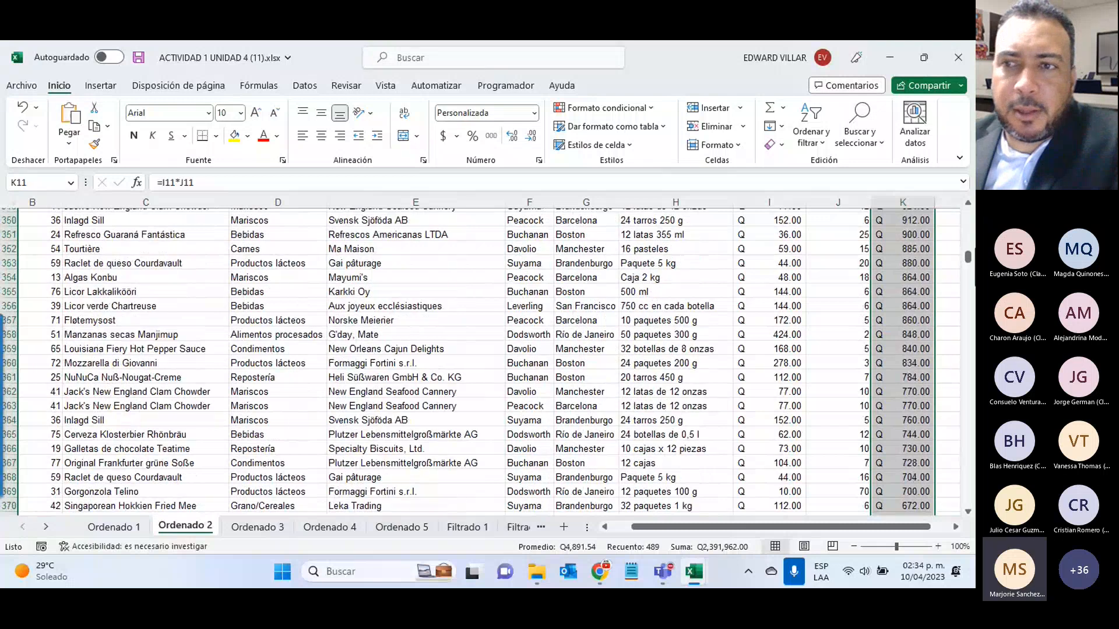
pyautogui.moveTo(968, 271); pyautogui.dragTo(970, 212)
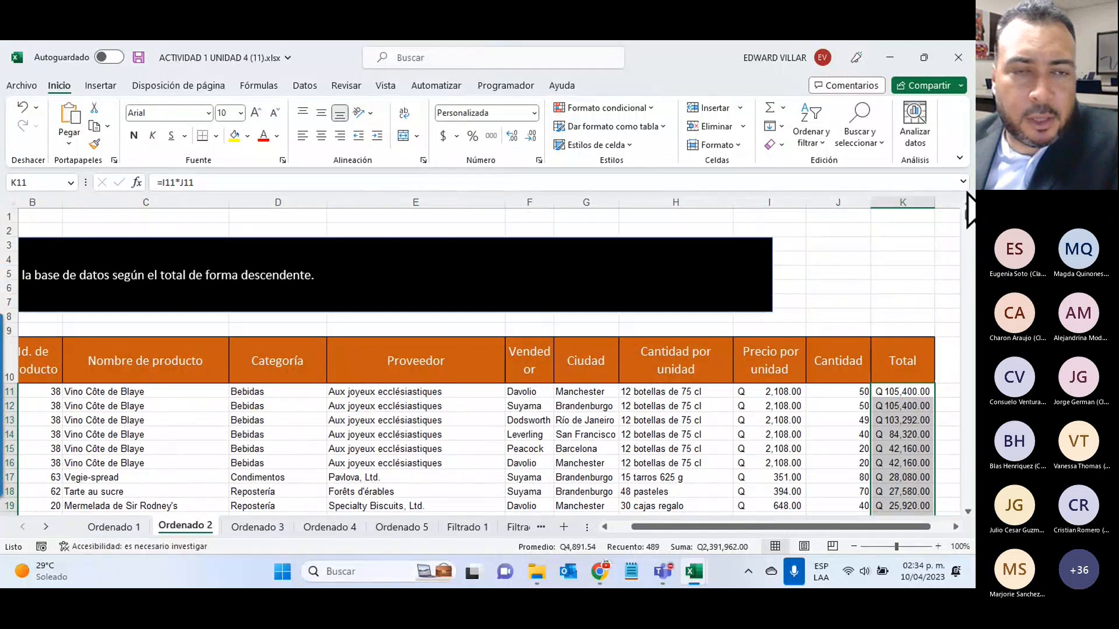
# - Open the Ordenado 3 sheet and copy the supplier list "Leka Trading, Karkki Oy, Pavlova, Ltd., Grandma Kelly's Homestead" from its instruction
pyautogui.click(259, 528)
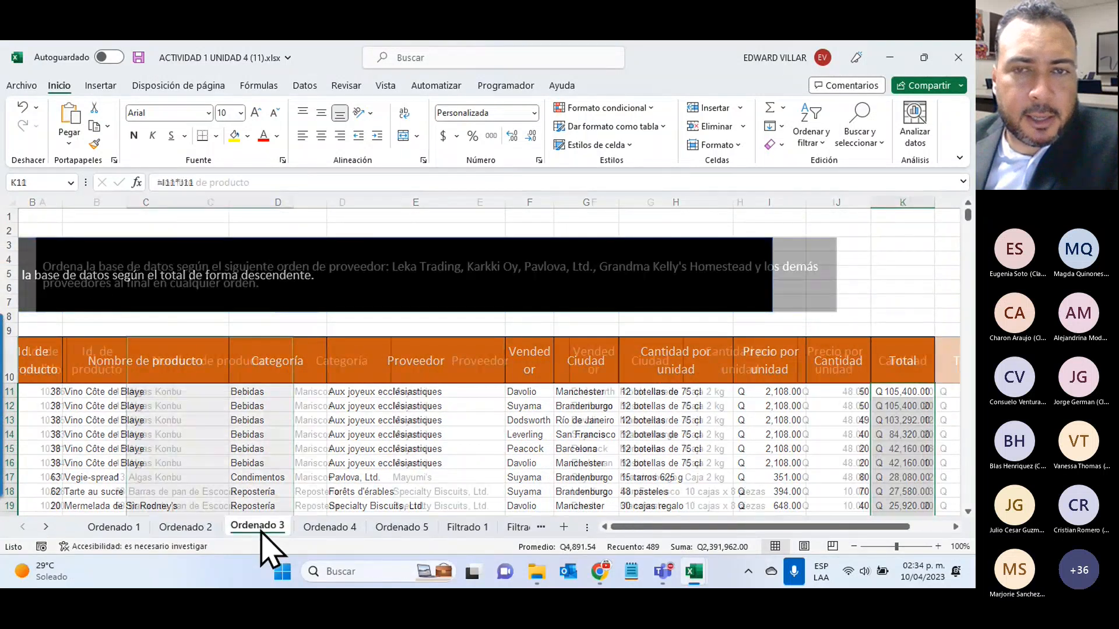
pyautogui.click(445, 462)
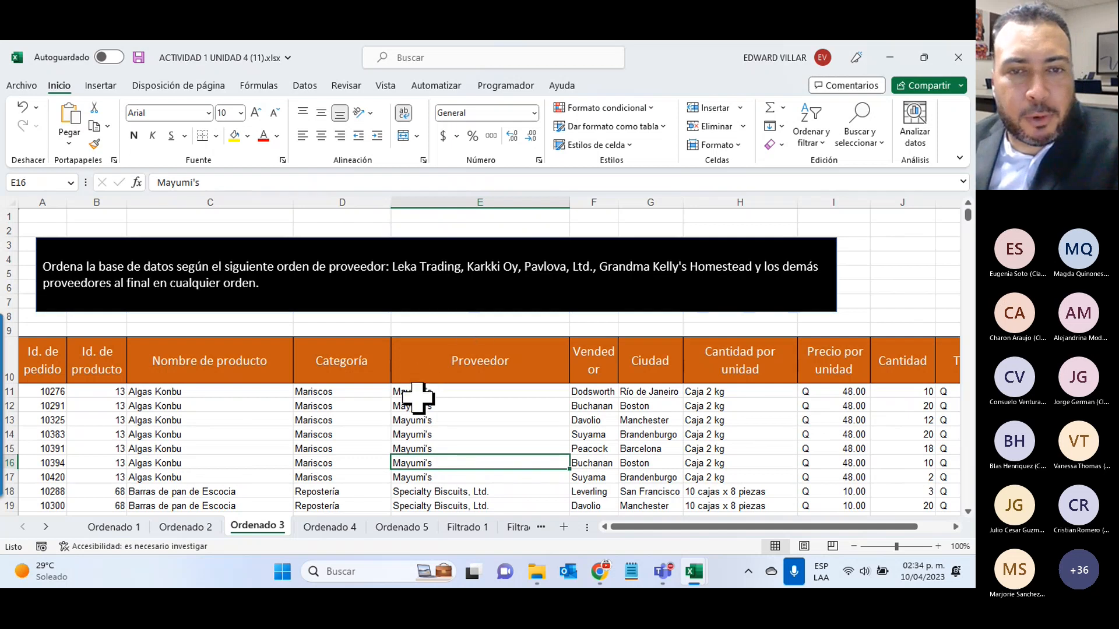
pyautogui.scroll(-2, 412, 481)
pyautogui.scroll(2, 412, 480)
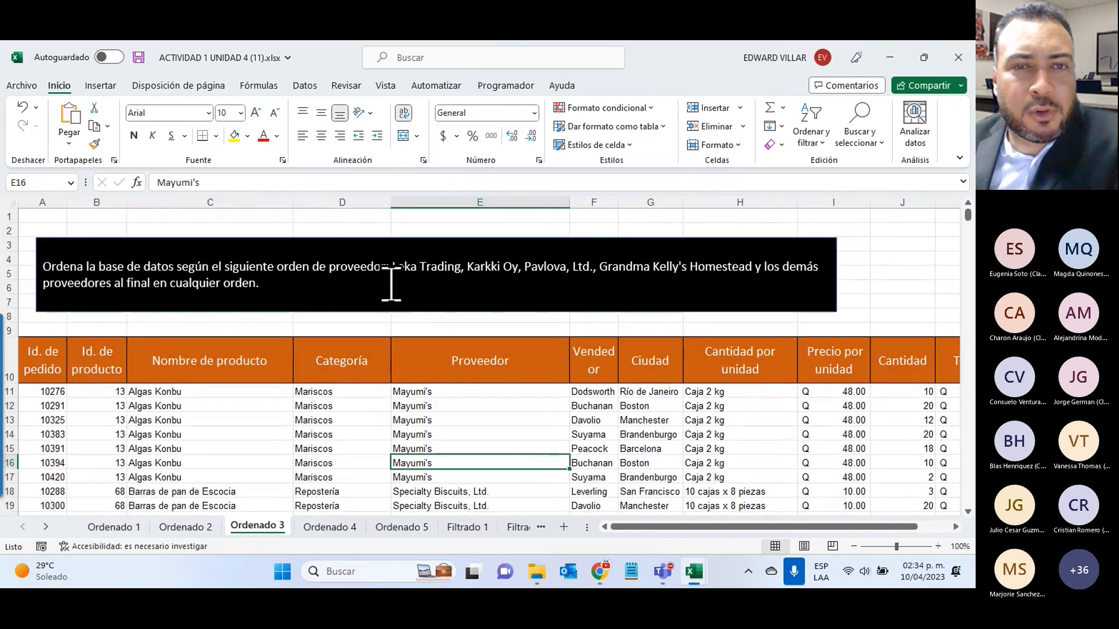
pyautogui.click(392, 263)
pyautogui.moveTo(393, 266); pyautogui.dragTo(752, 268)
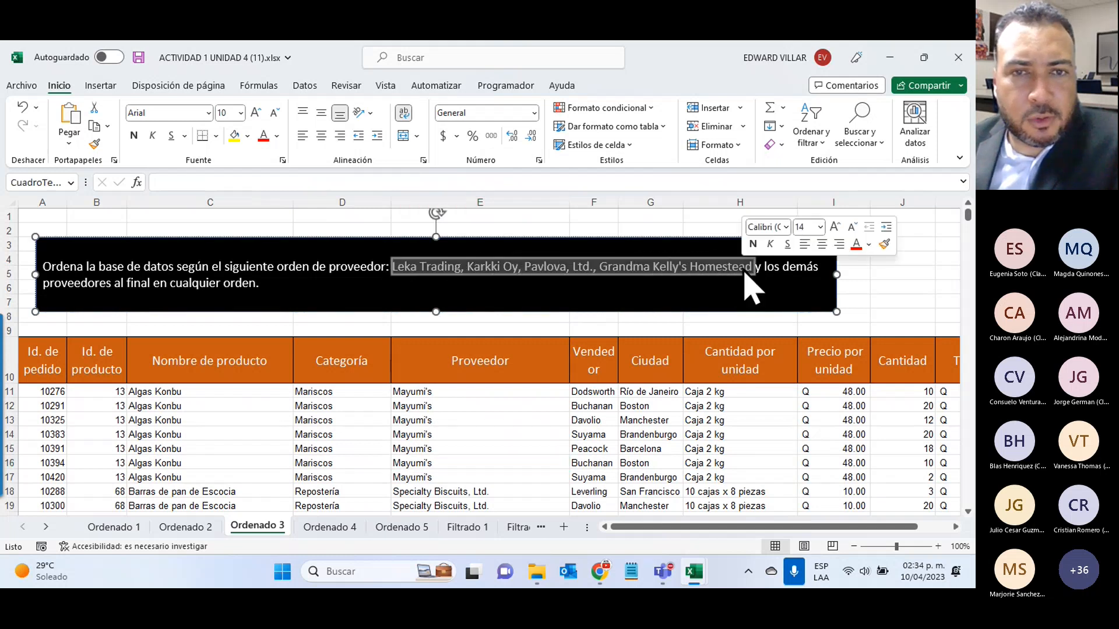
pyautogui.rightClick(567, 266)
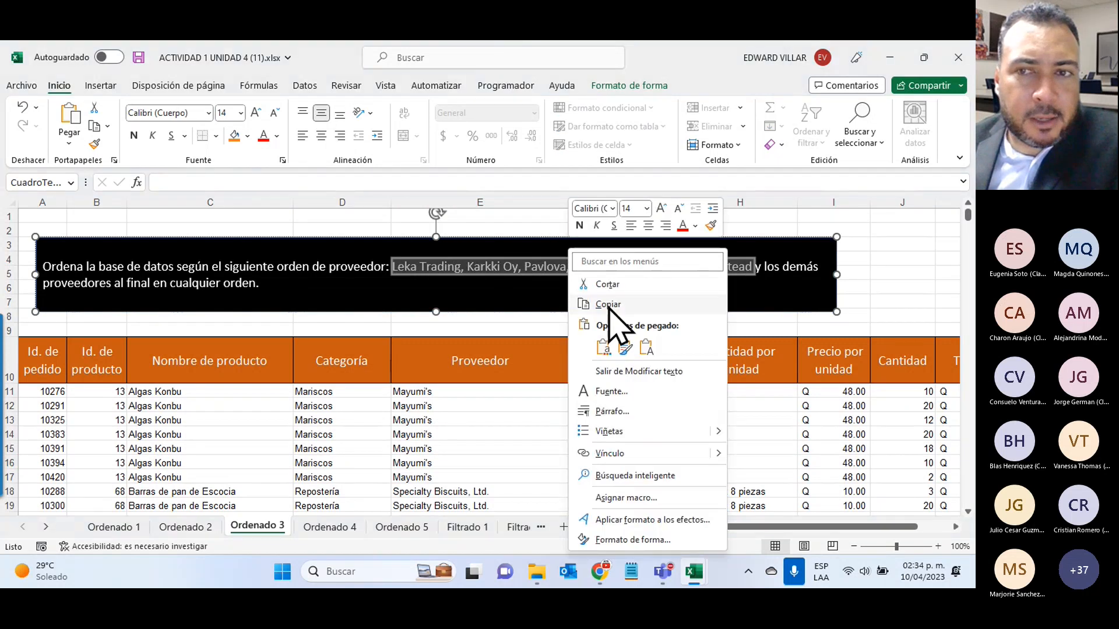
pyautogui.click(607, 305)
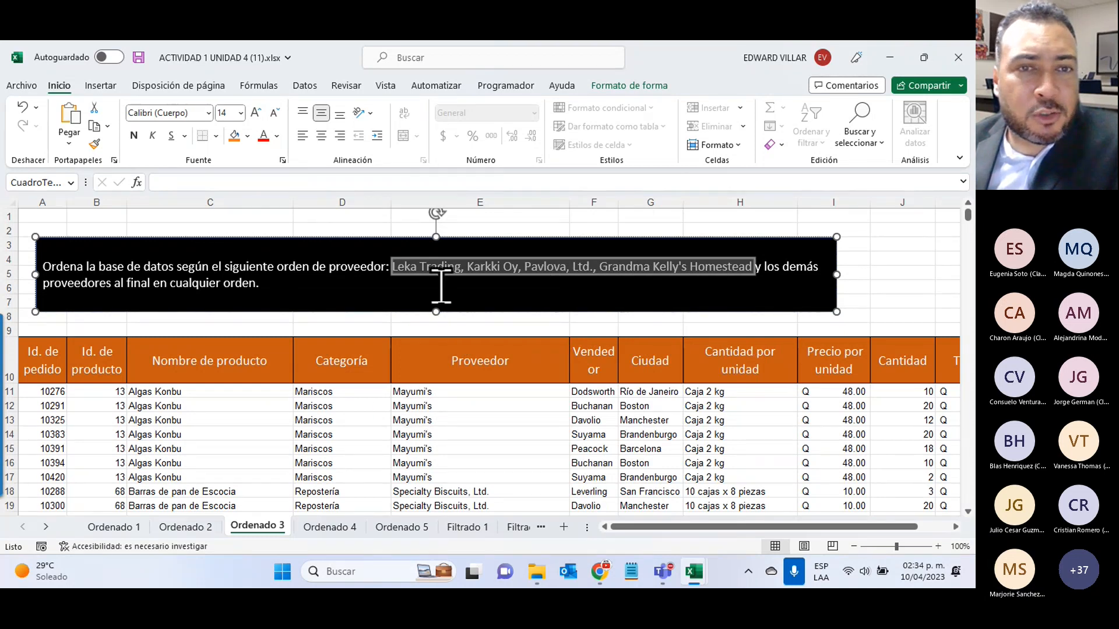
# - Highlight "proveedor" in the instruction, and select the Proveedor data from E11 down to the last row of the database
pyautogui.moveTo(330, 260); pyautogui.dragTo(388, 262)
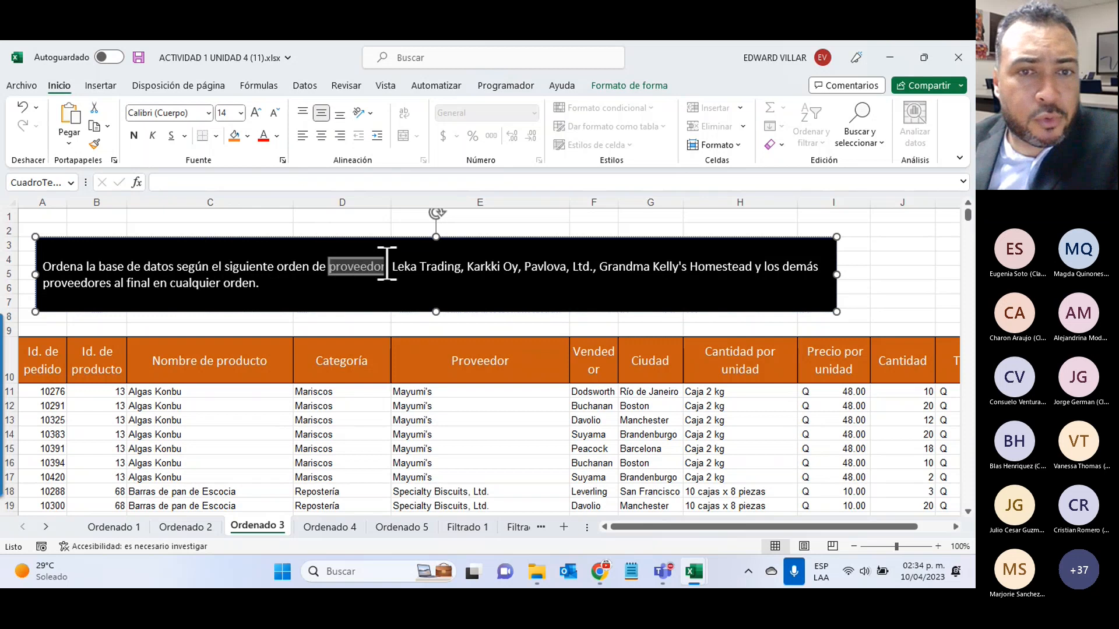
pyautogui.click(413, 392)
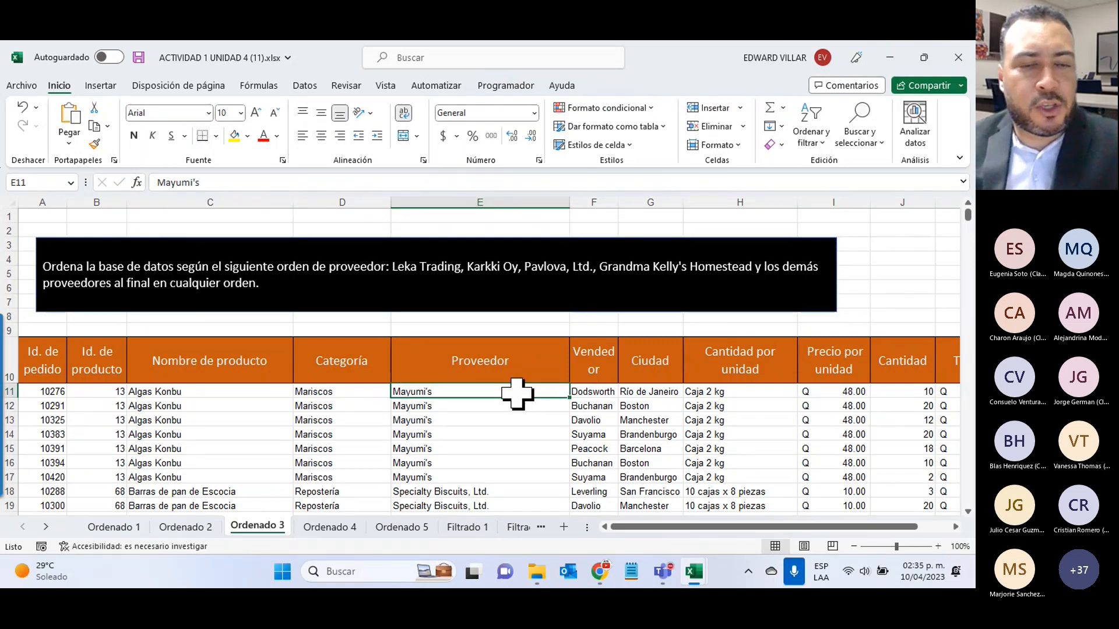
pyautogui.hotkey('ctrl', 'shift', 'Down')
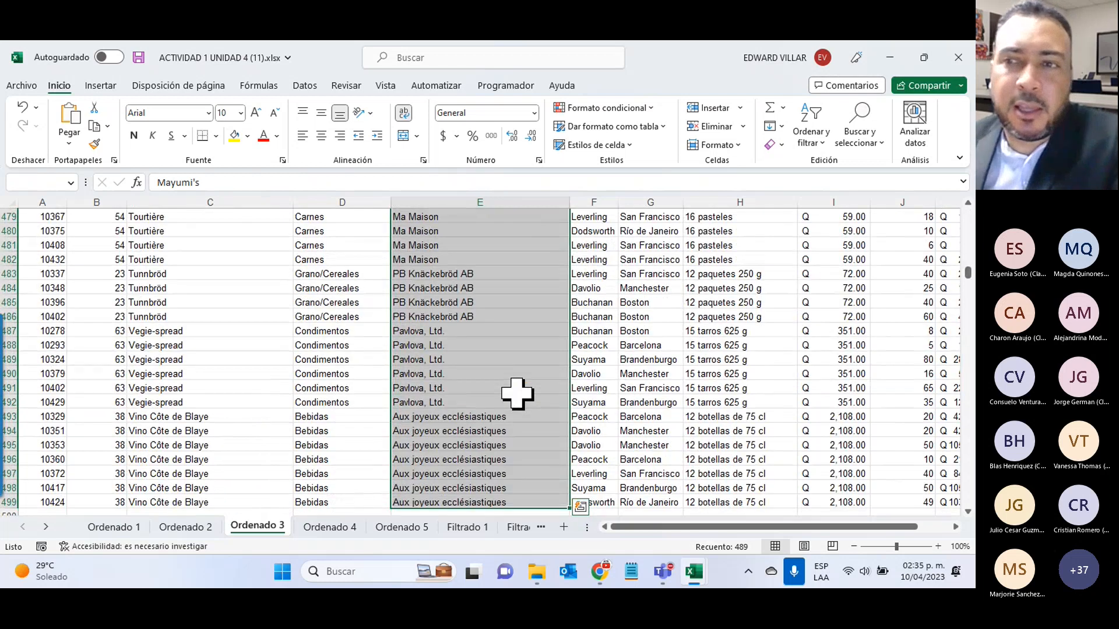
pyautogui.scroll(14, 968, 274)
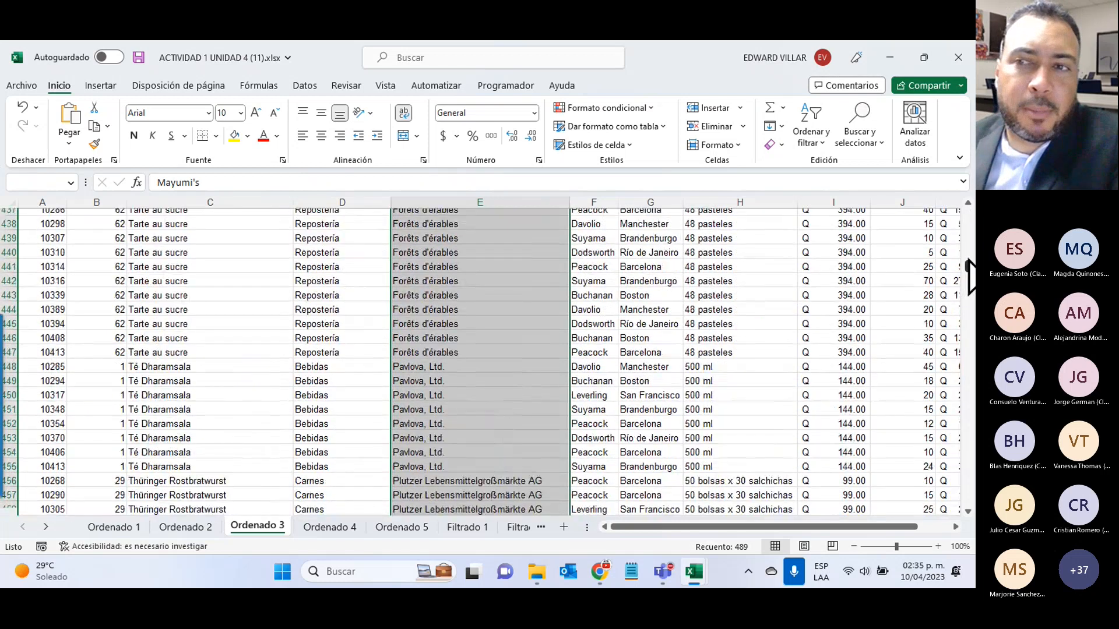
pyautogui.moveTo(967, 261); pyautogui.dragTo(967, 213)
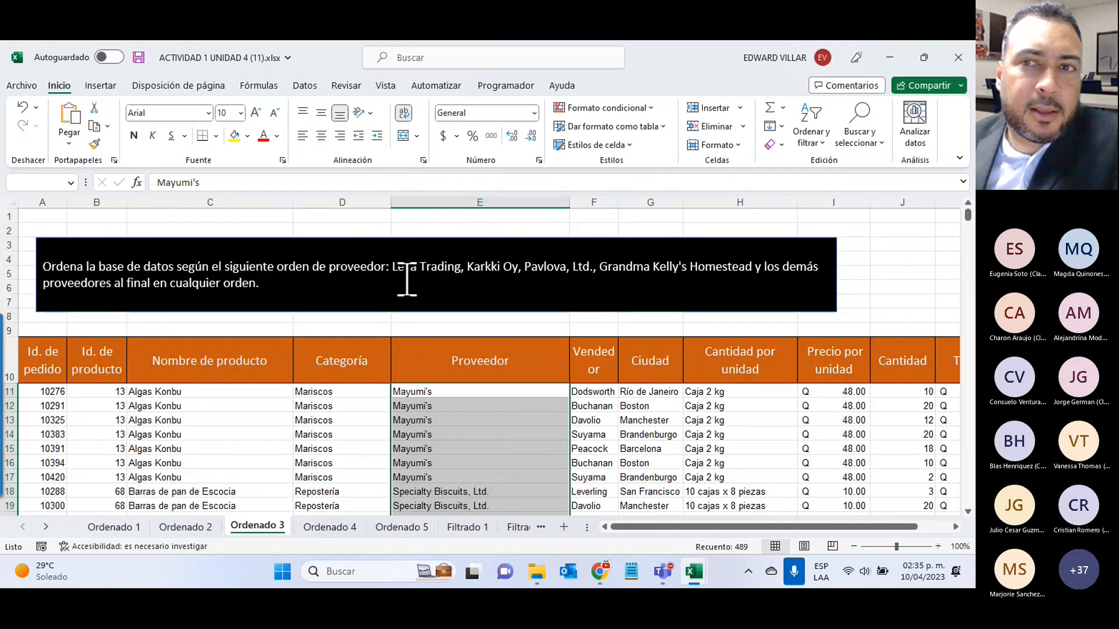
# - Start a custom sort of the selected Proveedor data, expanding the selection to include the adjacent columns
pyautogui.click(811, 128)
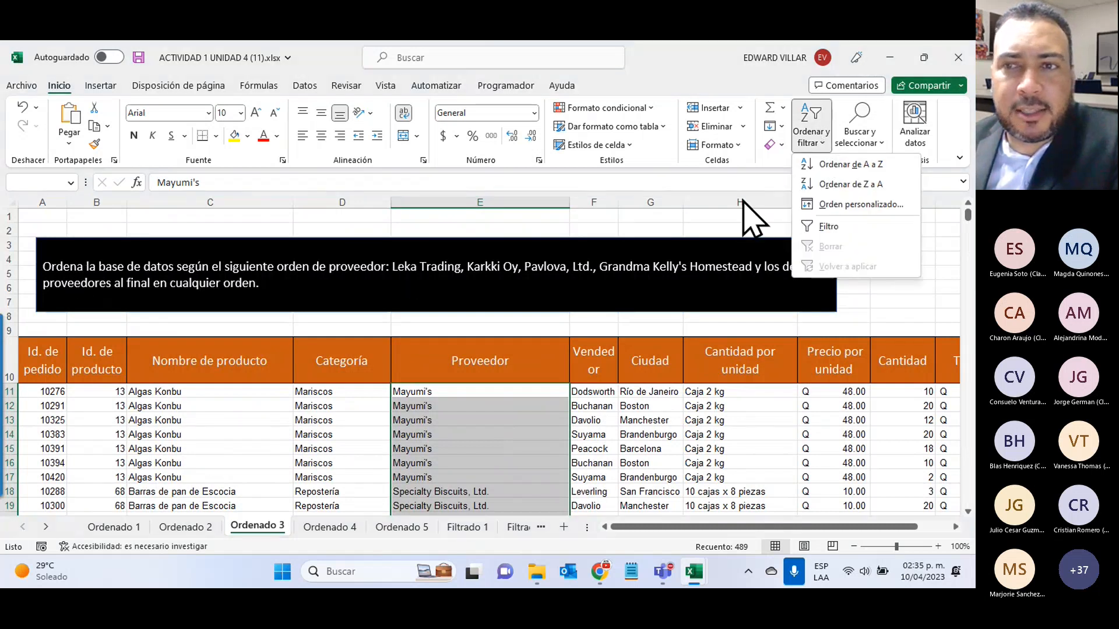
pyautogui.click(836, 205)
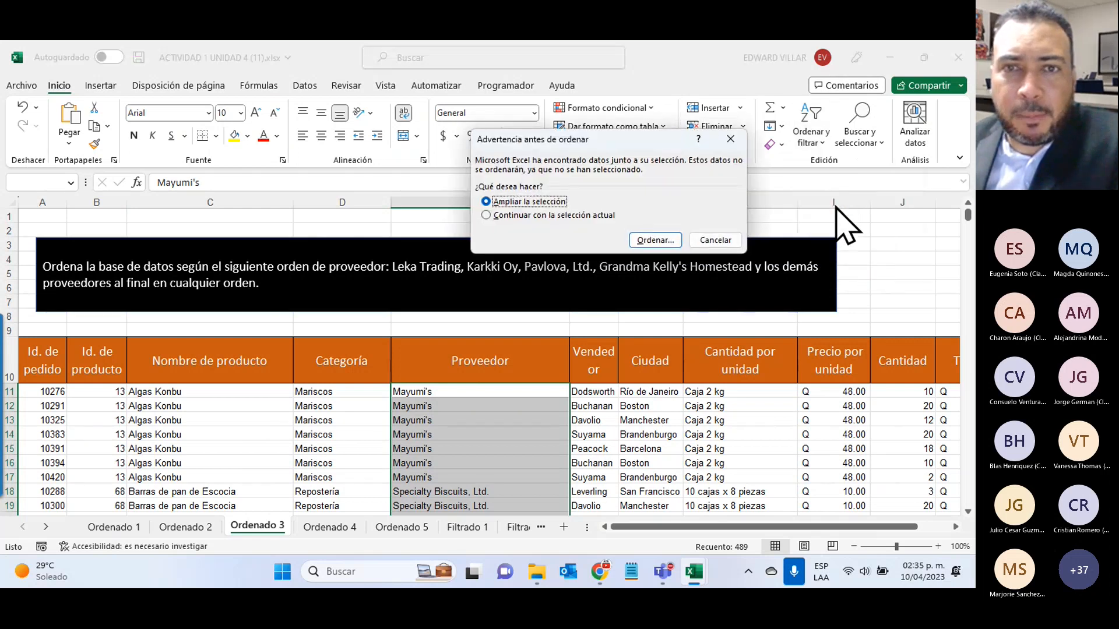
pyautogui.click(654, 245)
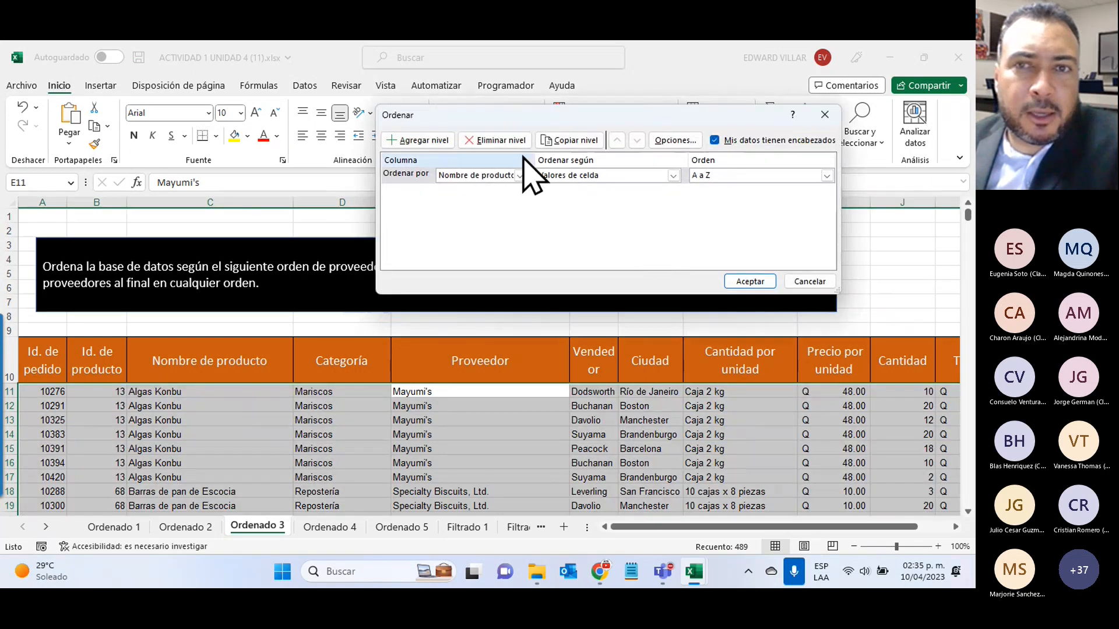
# - Compare the sort column choices with and without the "Mis datos tienen encabezados" option, leaving the option enabled
pyautogui.click(518, 175)
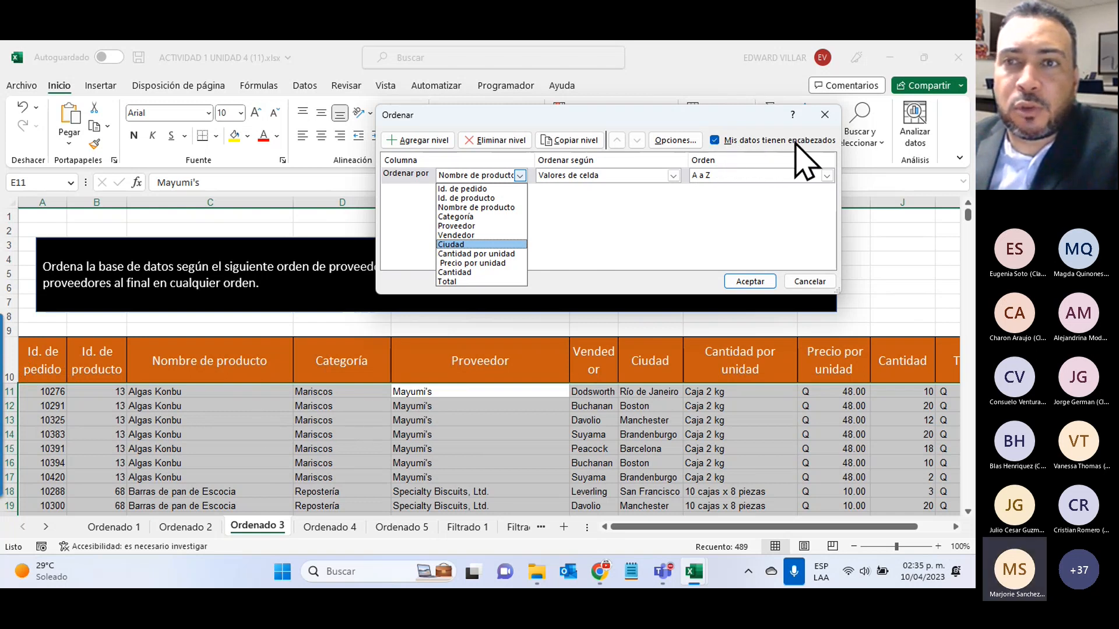
pyautogui.click(716, 143)
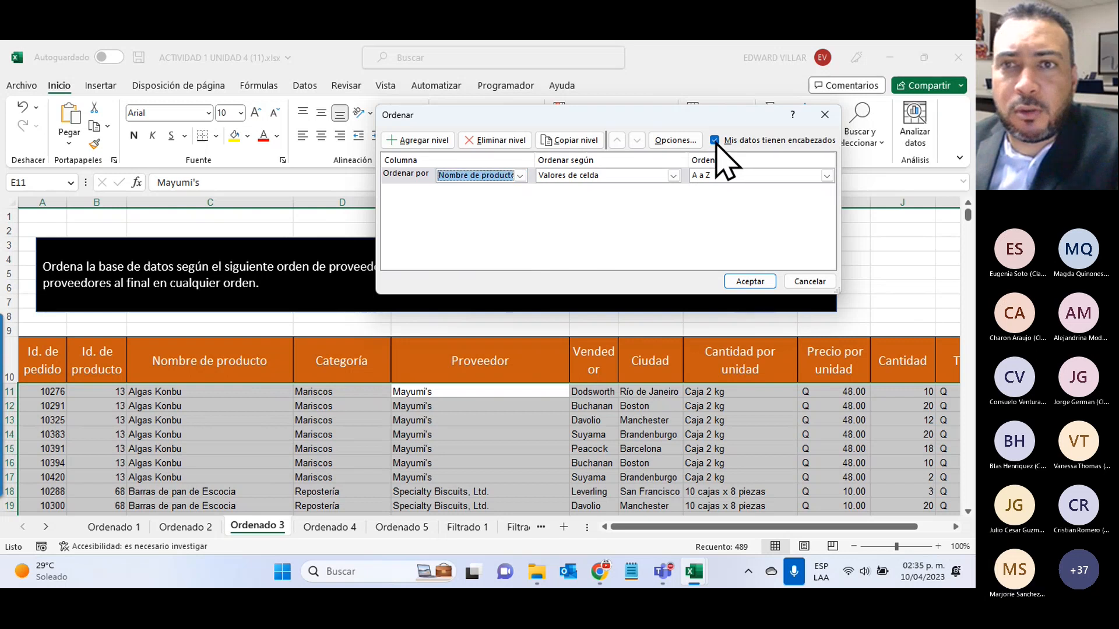
pyautogui.click(715, 141)
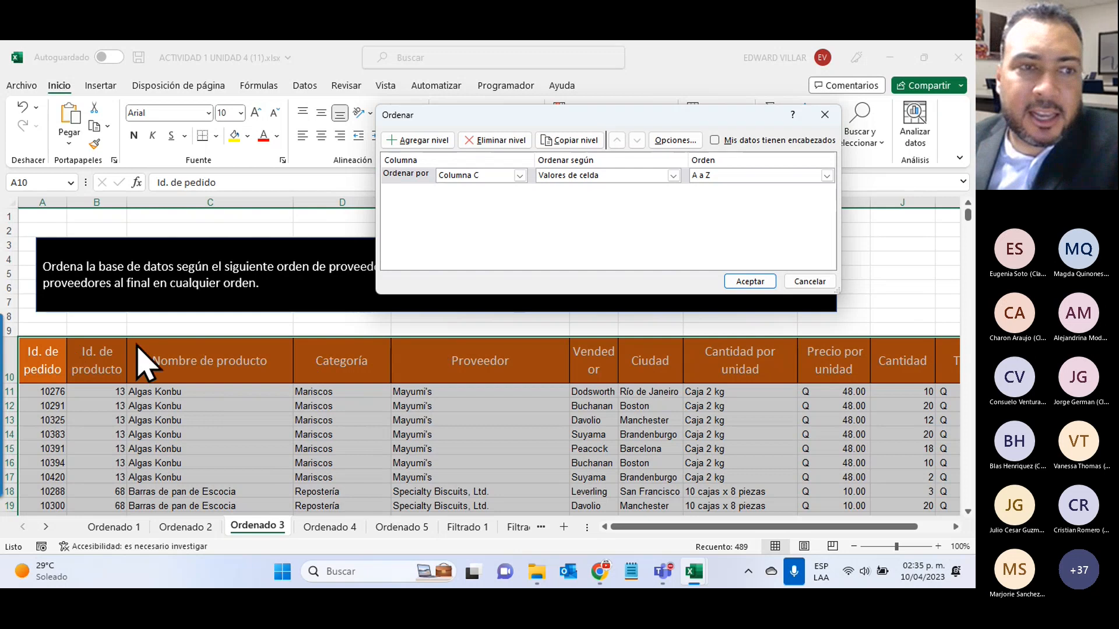
pyautogui.moveTo(20, 357)
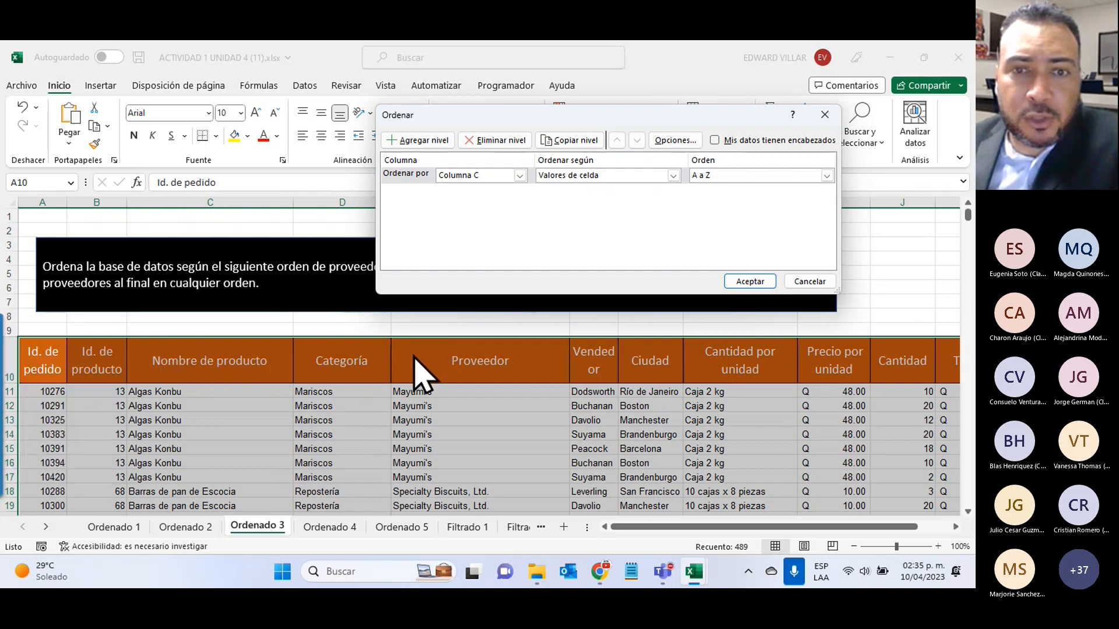
pyautogui.click(490, 175)
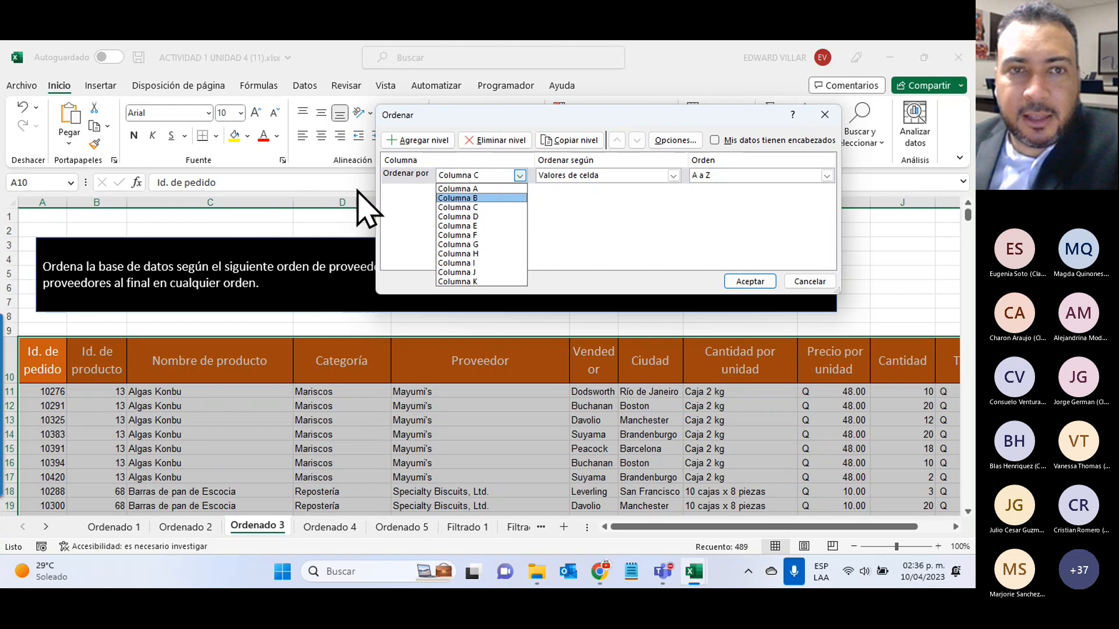
pyautogui.click(680, 225)
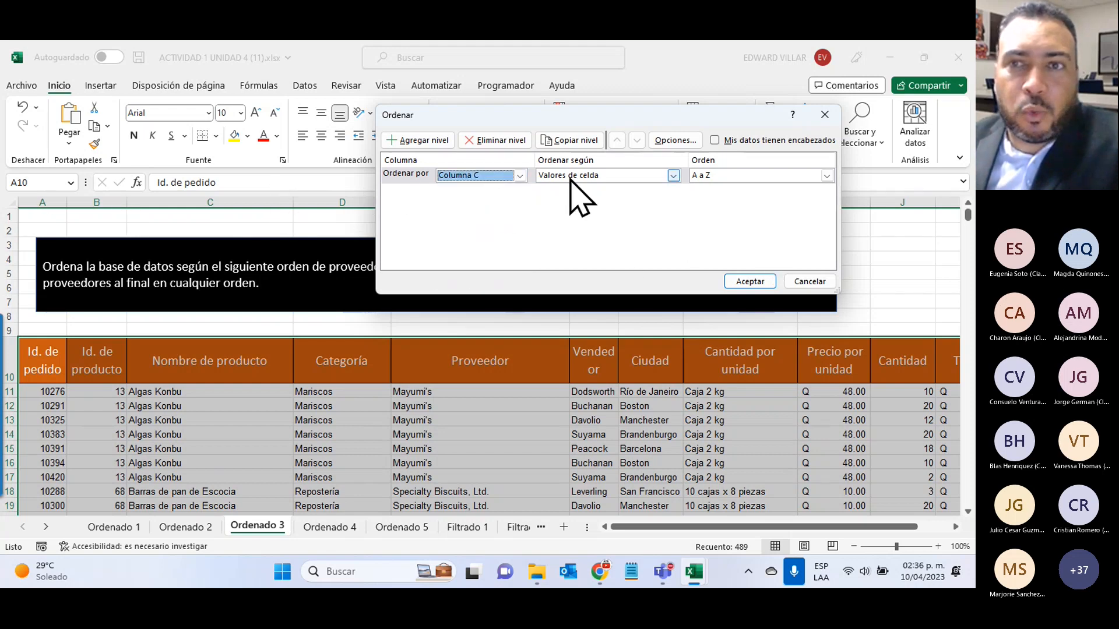
pyautogui.click(716, 141)
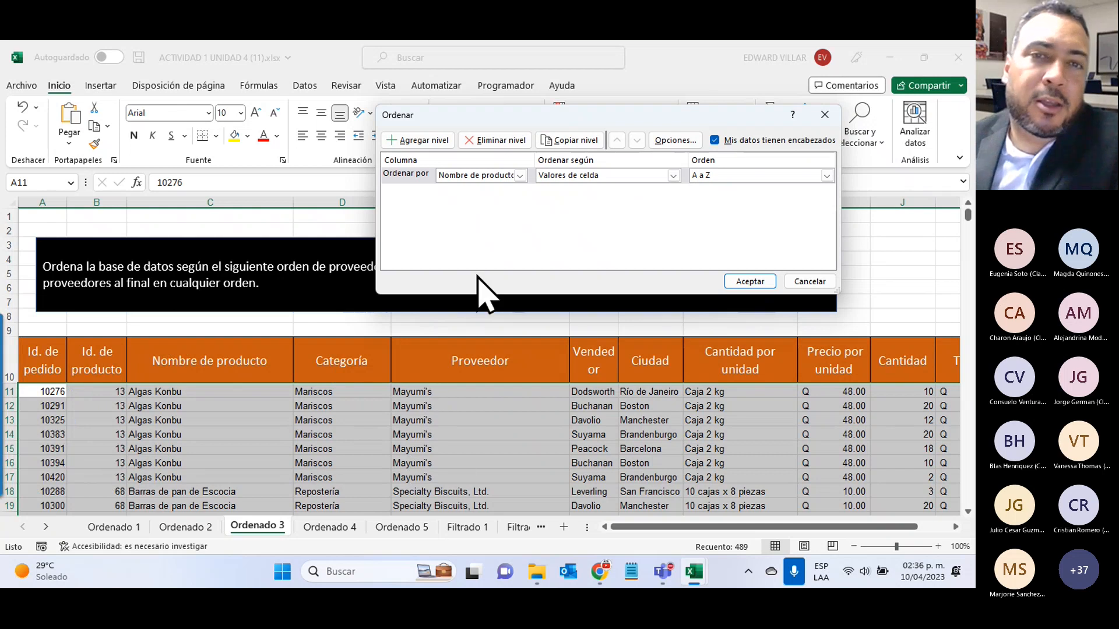
# - Review the header names offered as sort columns, and move the Ordenar dialog clear of the supplier order instruction
pyautogui.click(519, 176)
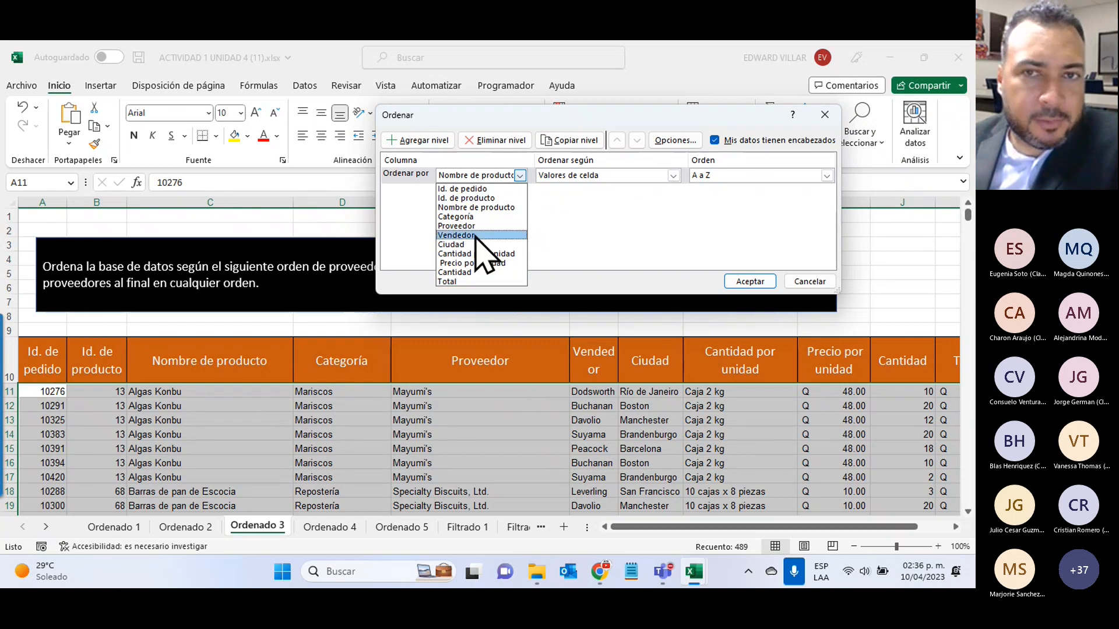
pyautogui.click(487, 109)
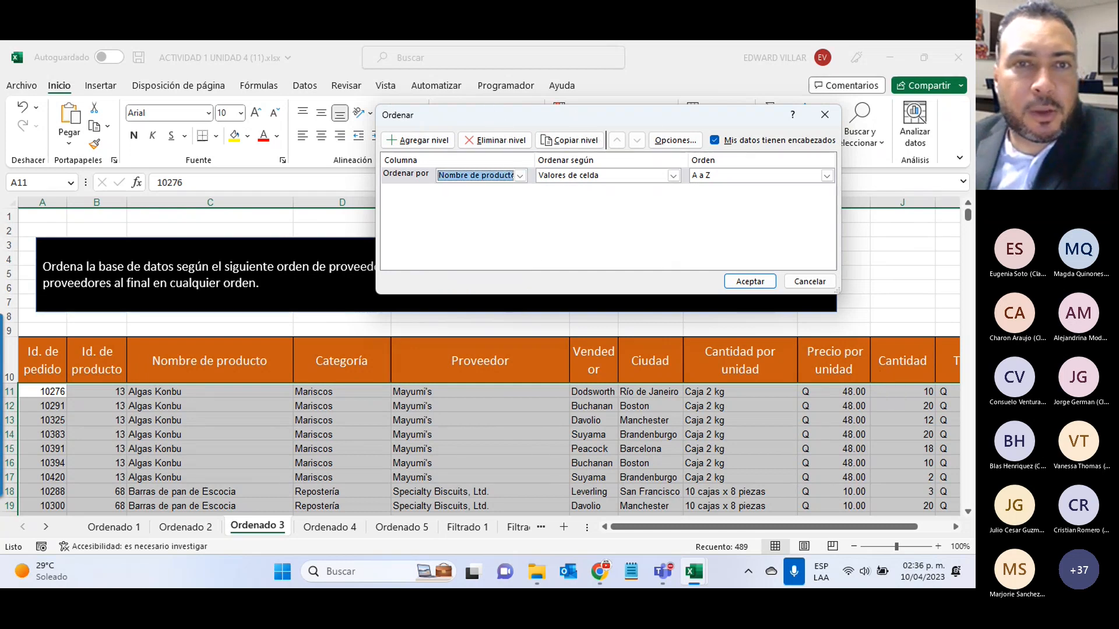
pyautogui.moveTo(573, 112); pyautogui.dragTo(585, 292)
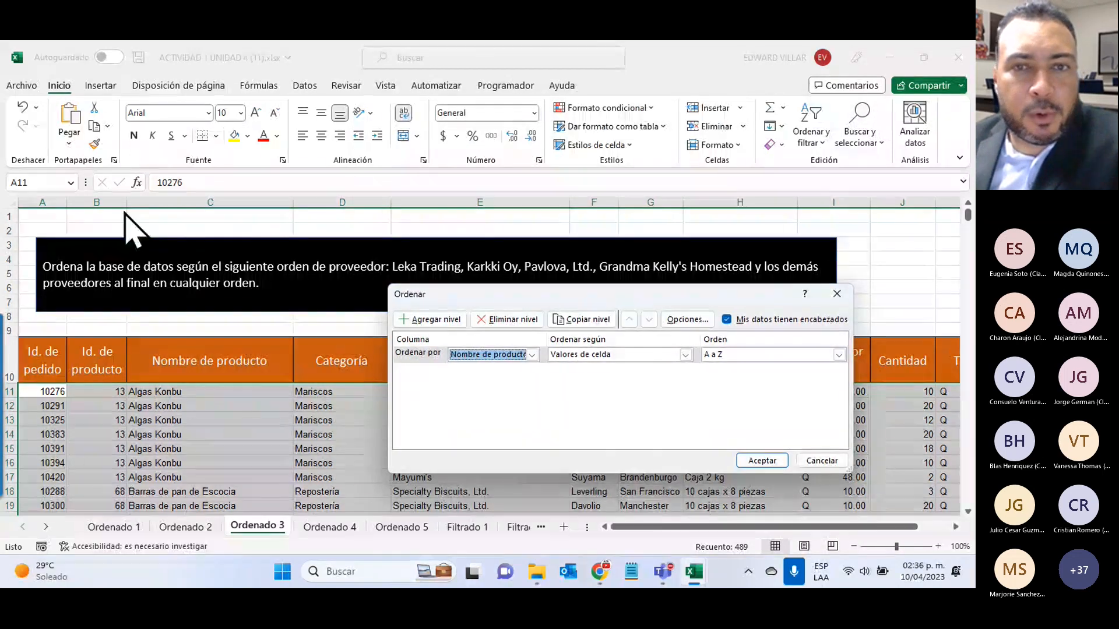
# - Set the sort level to the Proveedor column by cell values, with a custom list as its order
pyautogui.click(532, 355)
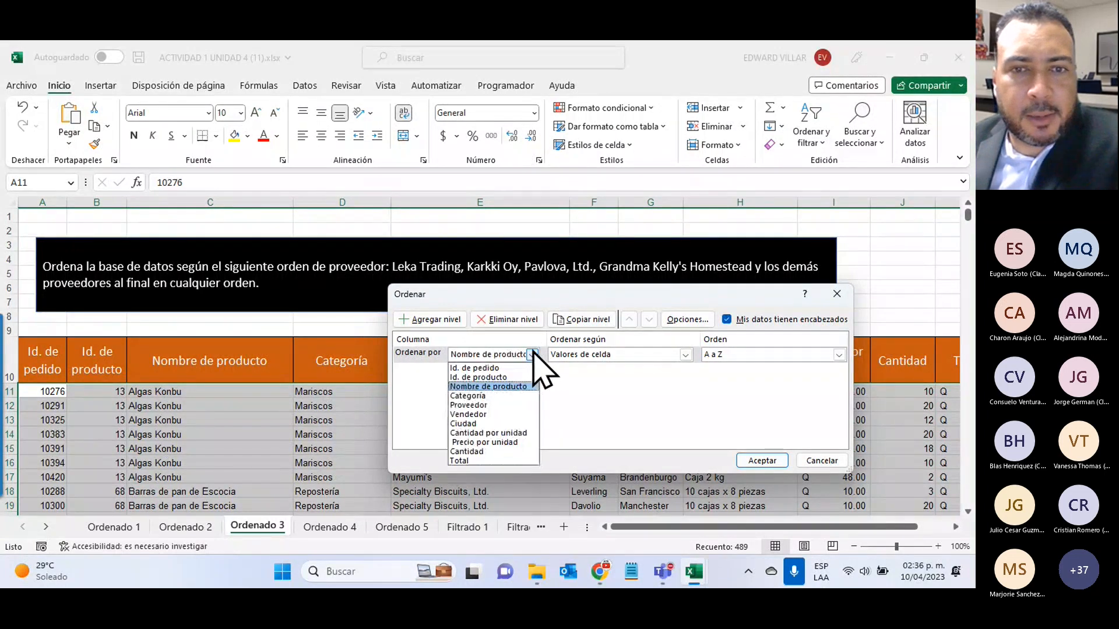
pyautogui.click(492, 405)
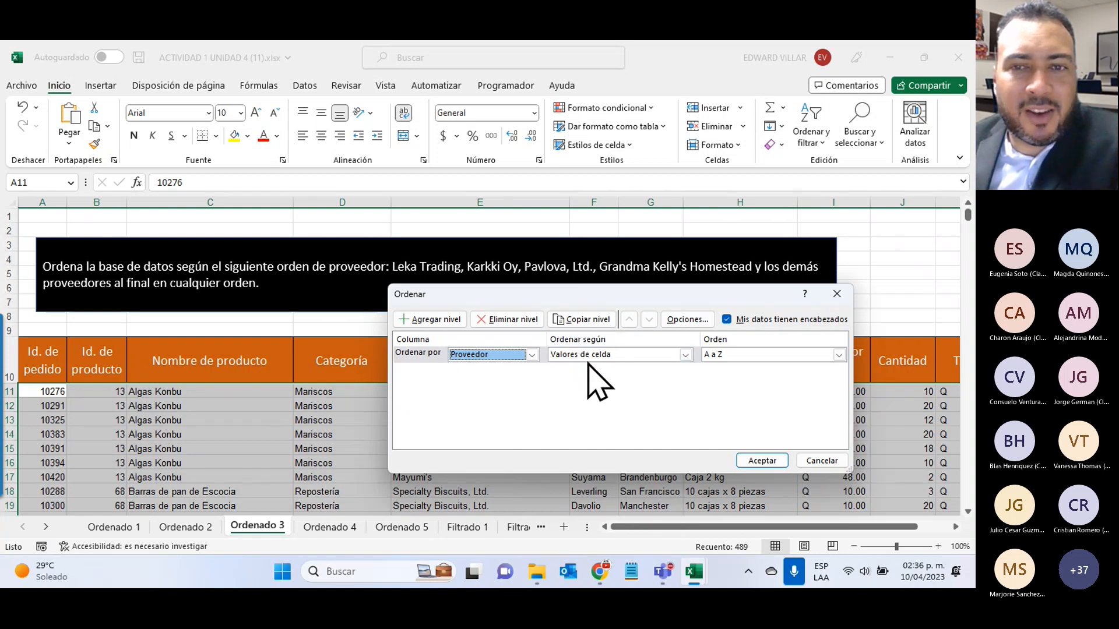
pyautogui.click(612, 355)
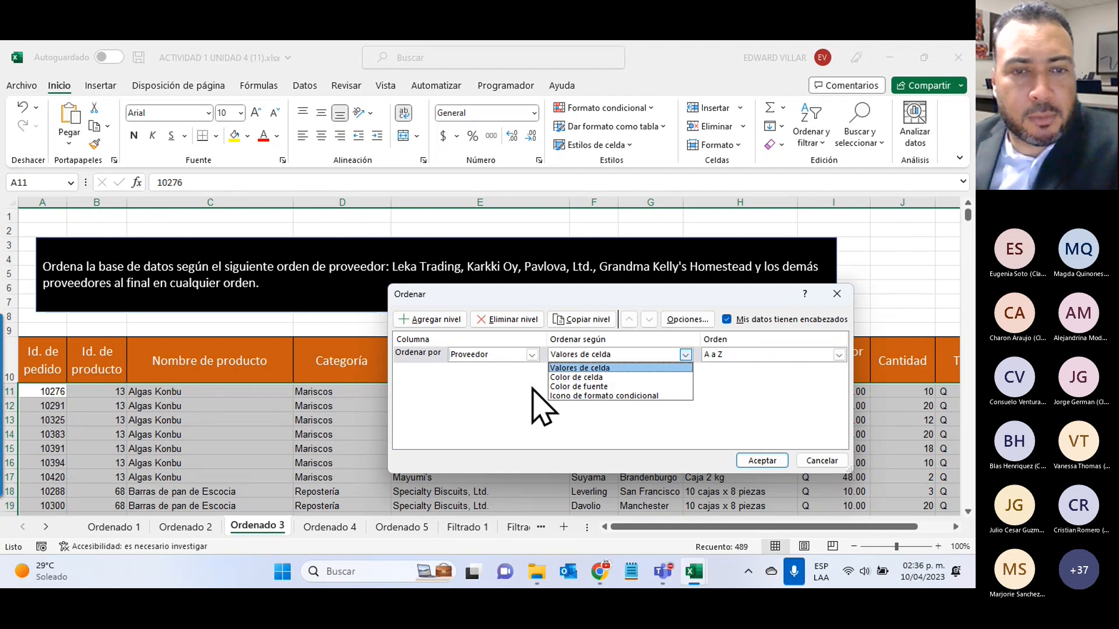
pyautogui.click(570, 368)
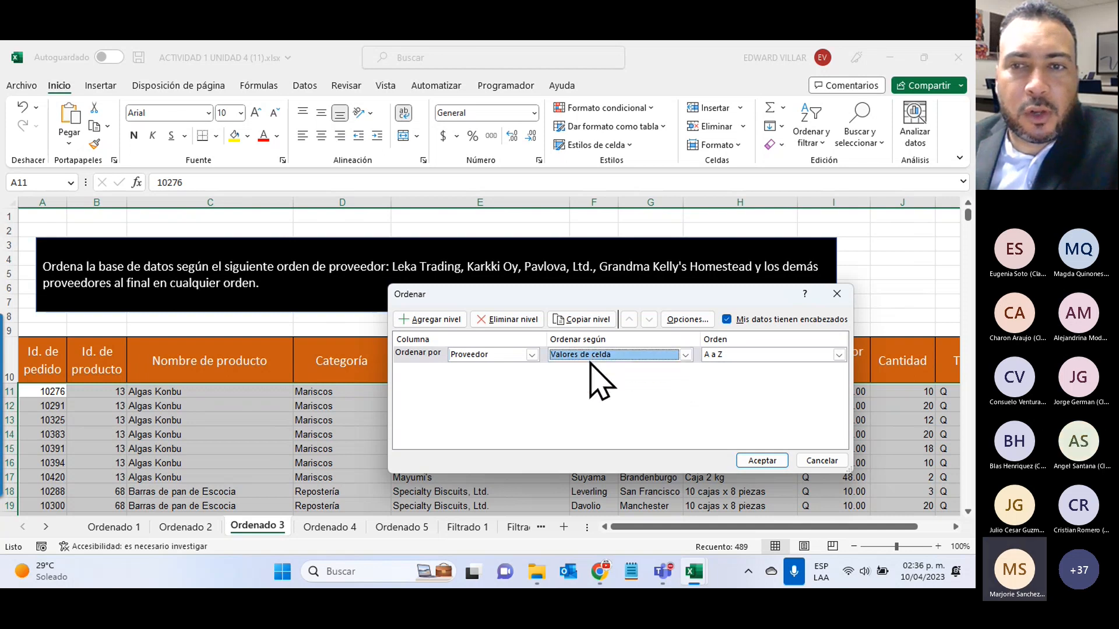
pyautogui.click(727, 357)
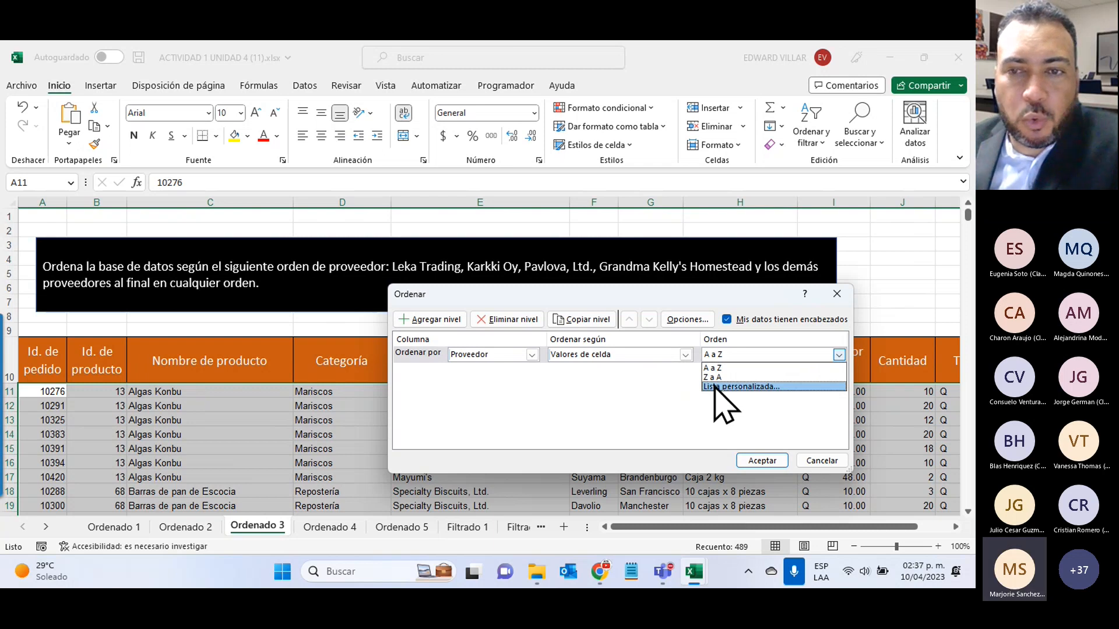
pyautogui.click(715, 387)
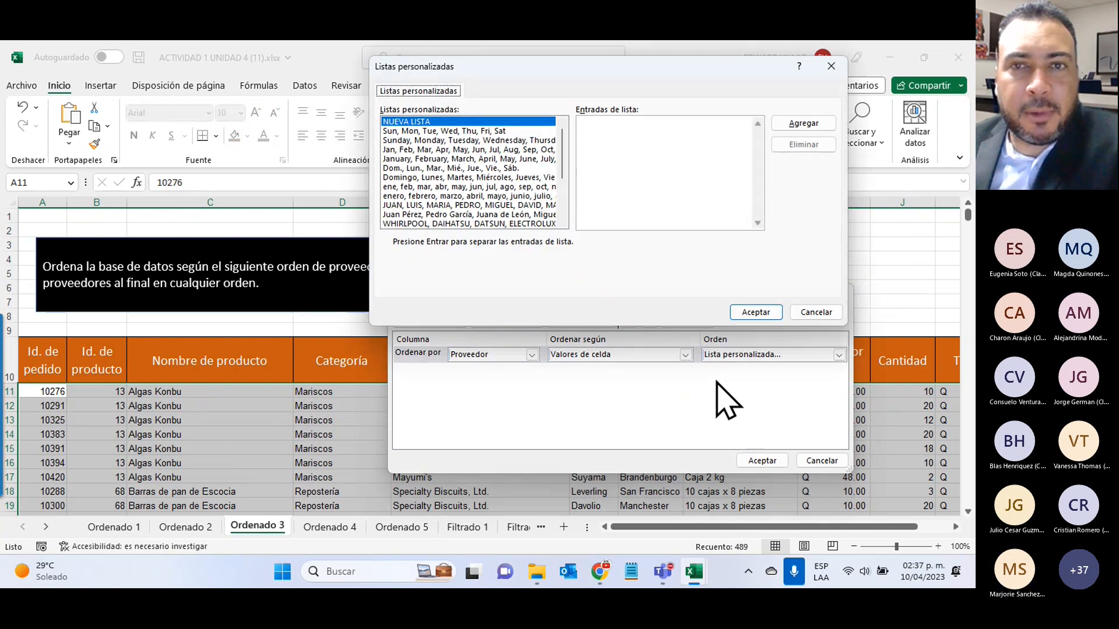
# - Add a custom list with the entries Leka Trading, Karkki Oy, Pavlova, Ltd., Grandma Kelly's Homestead
pyautogui.moveTo(503, 66); pyautogui.dragTo(236, 188)
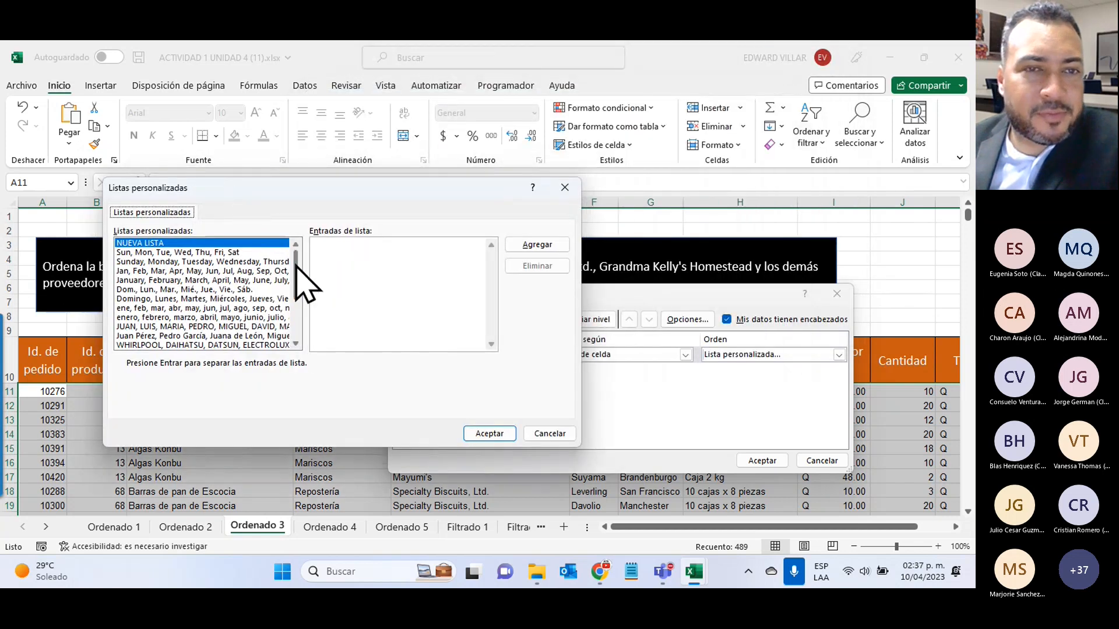
pyautogui.moveTo(296, 267); pyautogui.dragTo(290, 319)
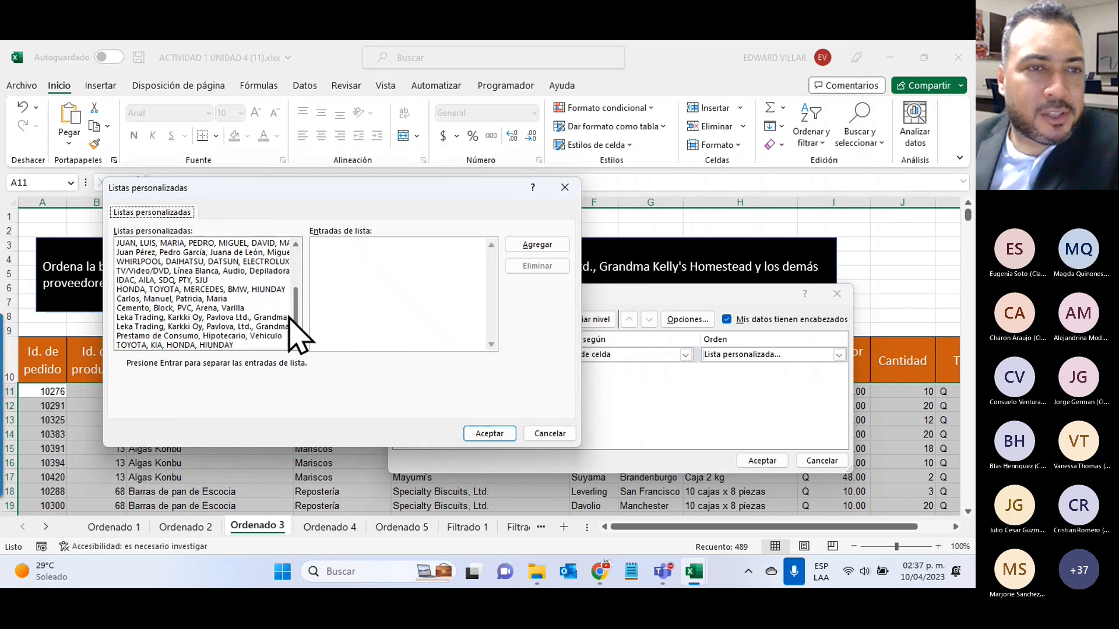
pyautogui.click(348, 269)
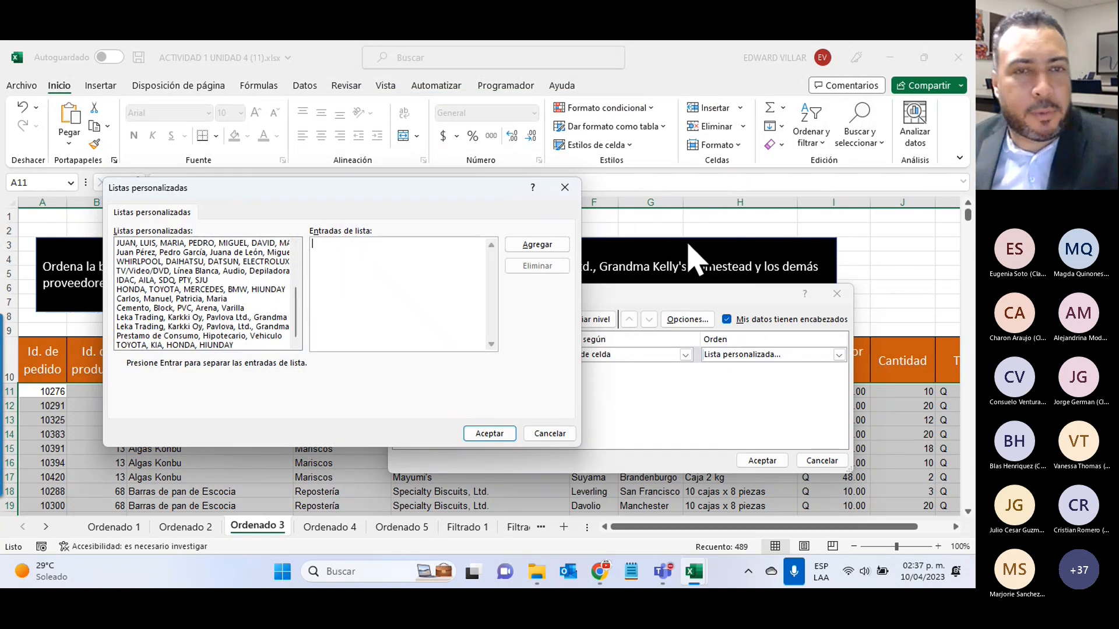
pyautogui.write("Leka Trading, Karkki Oy, Pavlova, Ltd., Grandma Kelly's Homestead")
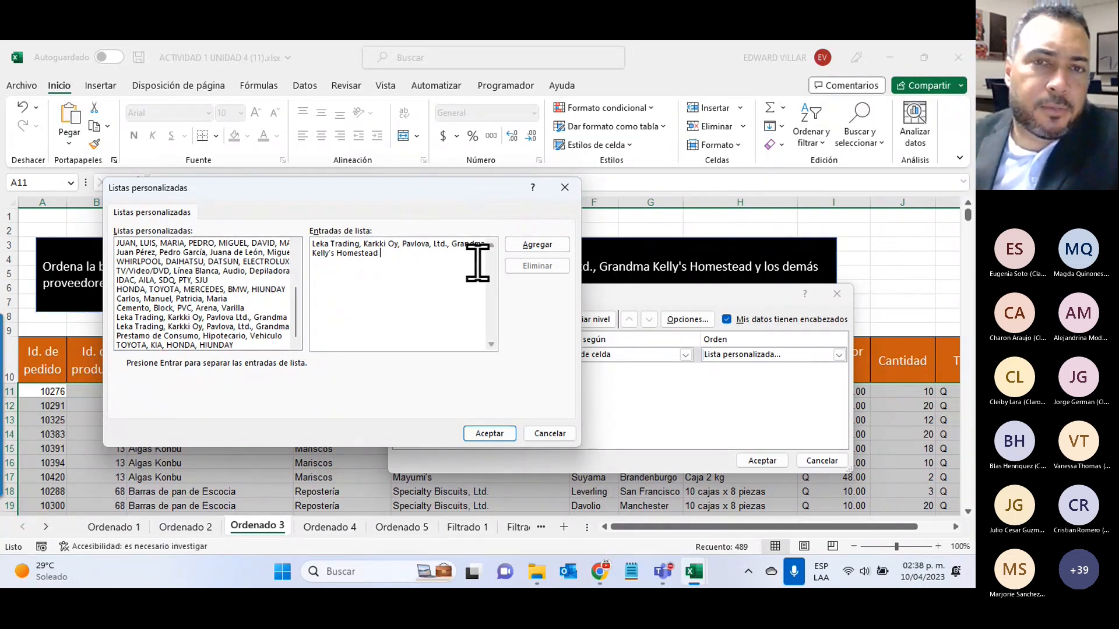
pyautogui.click(537, 244)
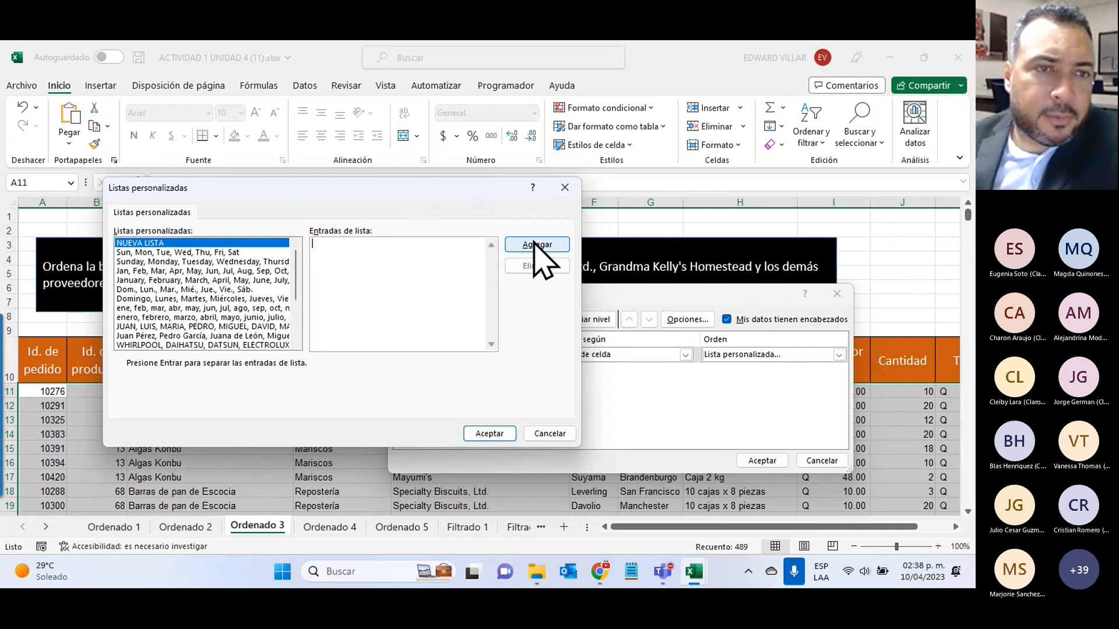
# - Choose the custom list beginning Leka Trading, Karkki Oy, Pavlova, Ltd. as the order and apply the sort
pyautogui.scroll(-3, 181, 285)
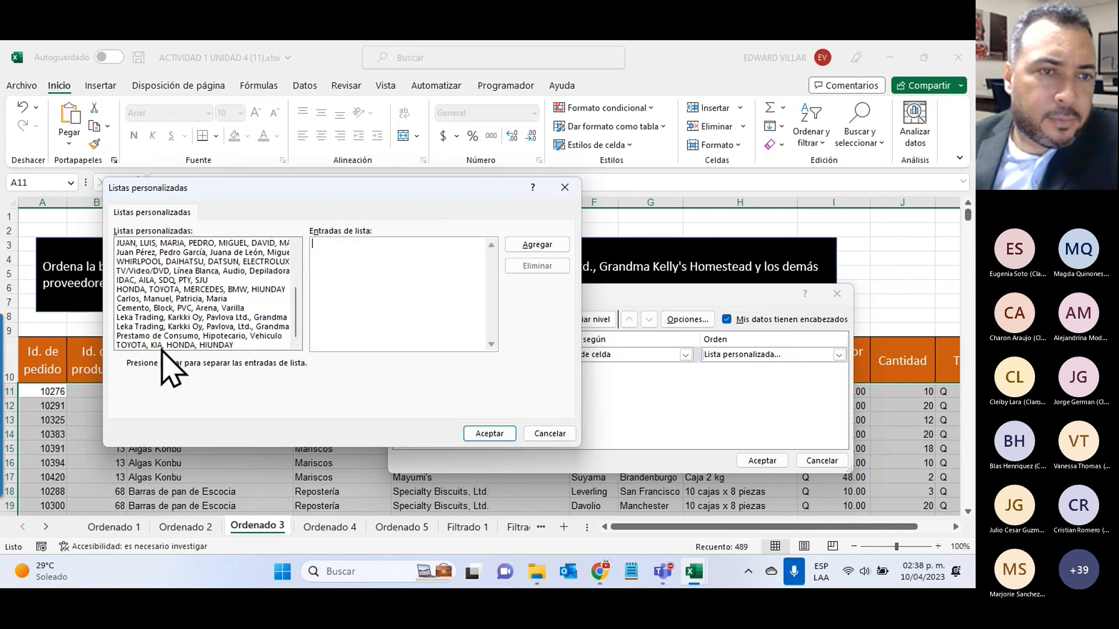
pyautogui.click(169, 327)
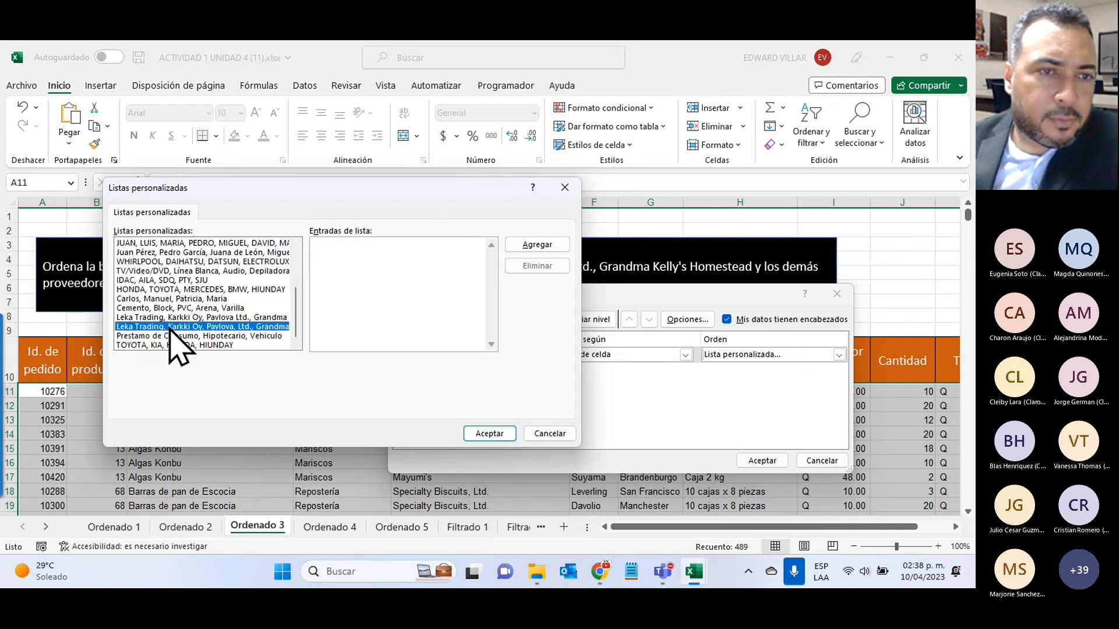
pyautogui.click(489, 434)
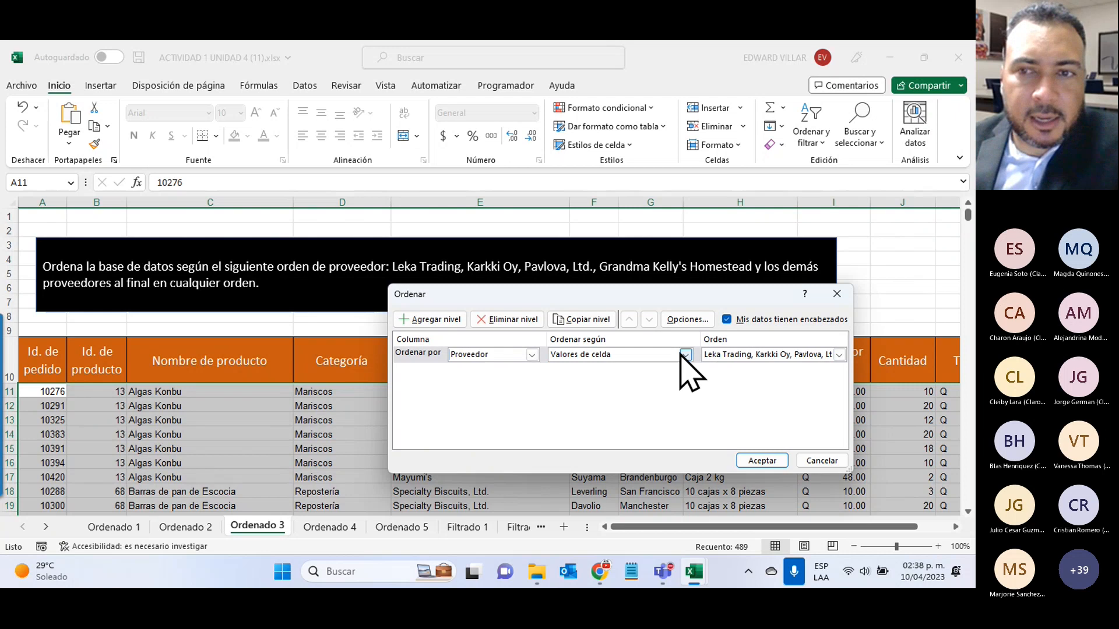
pyautogui.click(762, 461)
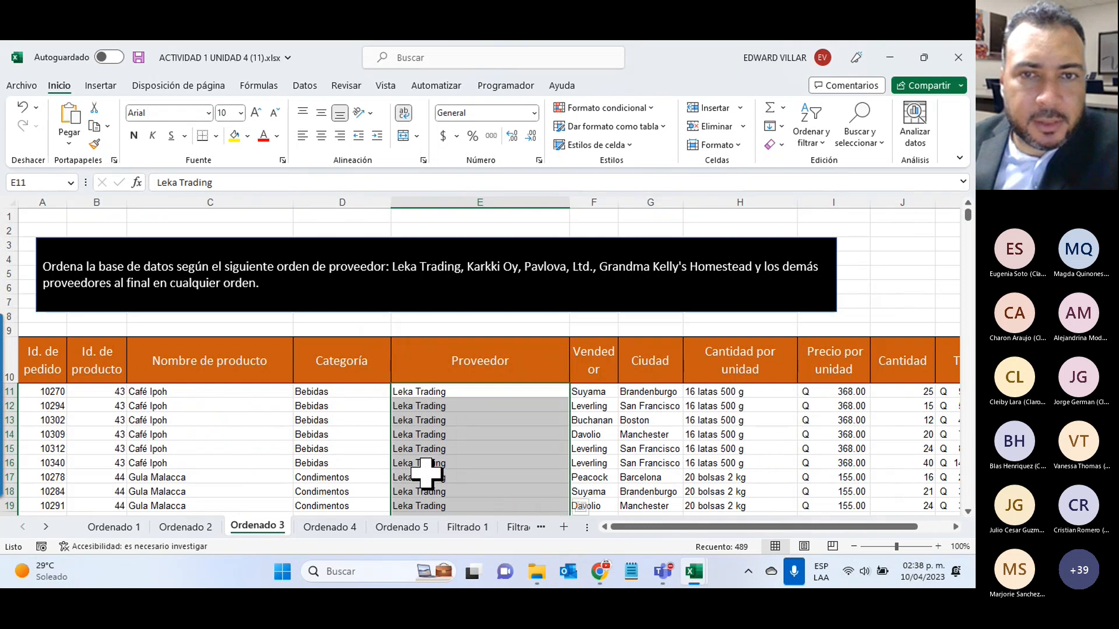
# - Examine the order of suppliers in the Proveedor column of the sorted database
pyautogui.scroll(-5, 425, 472)
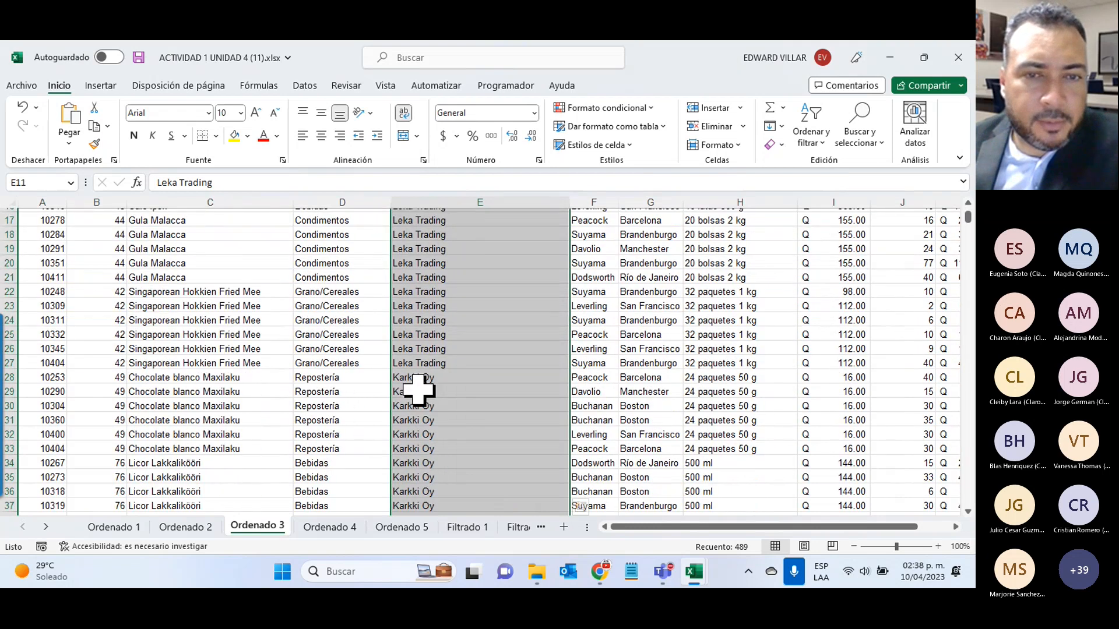
pyautogui.scroll(-5, 419, 389)
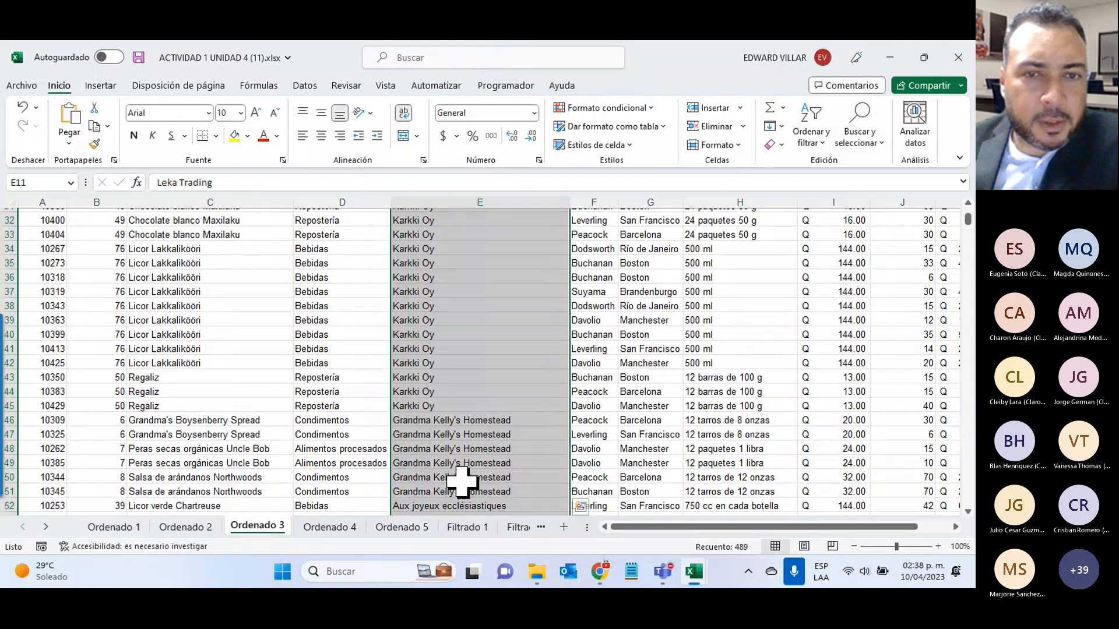
pyautogui.scroll(-3, 462, 481)
pyautogui.scroll(-8, 461, 481)
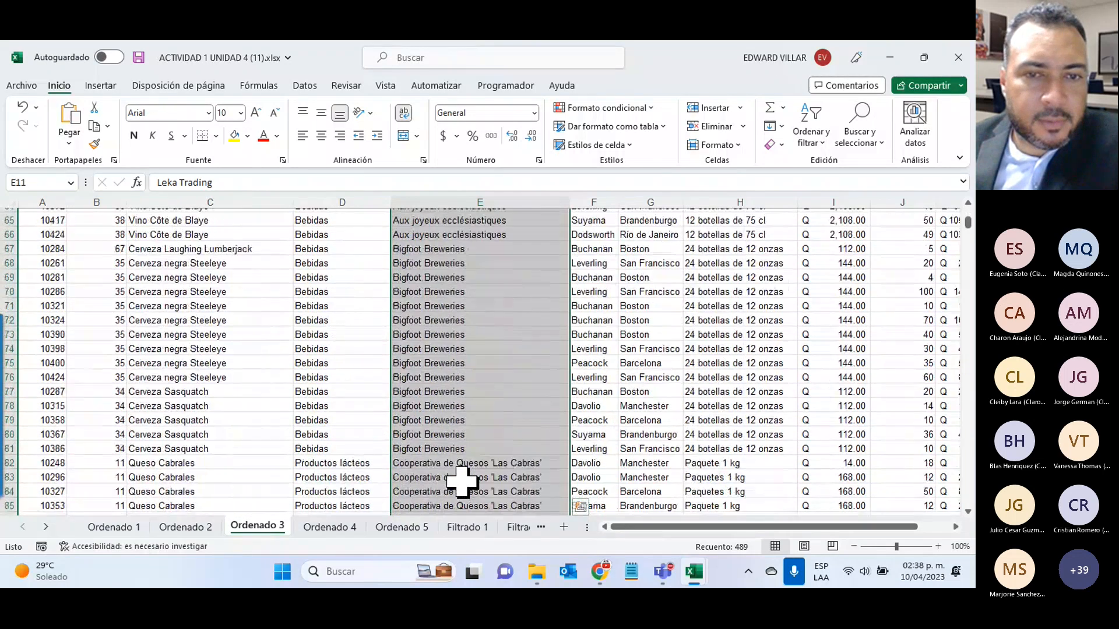
pyautogui.scroll(4, 462, 481)
pyautogui.scroll(8, 461, 482)
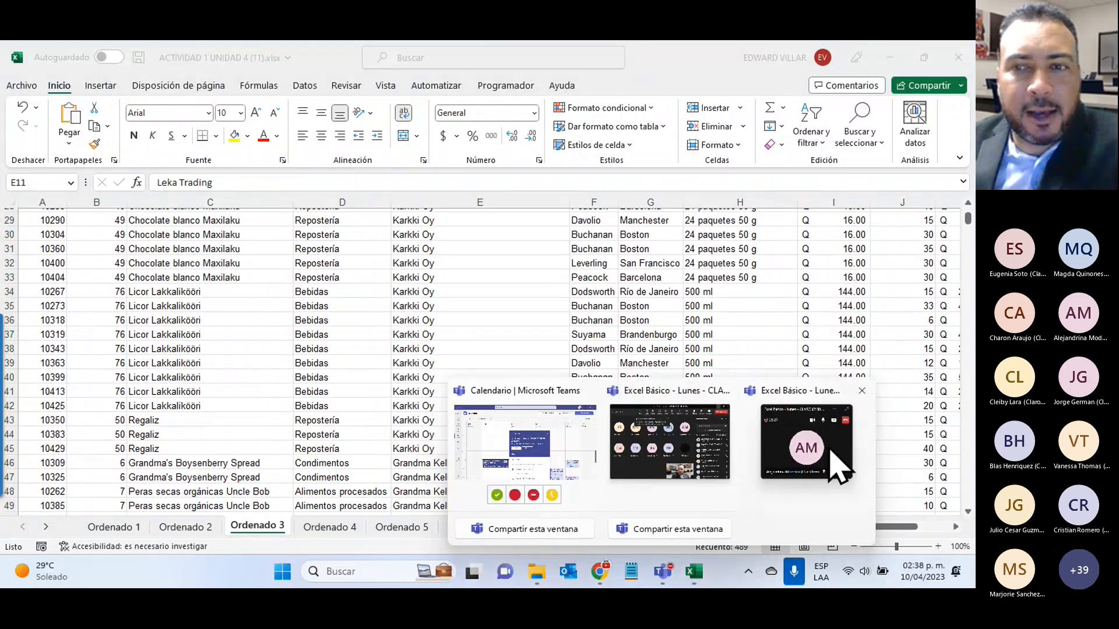
pyautogui.click(837, 462)
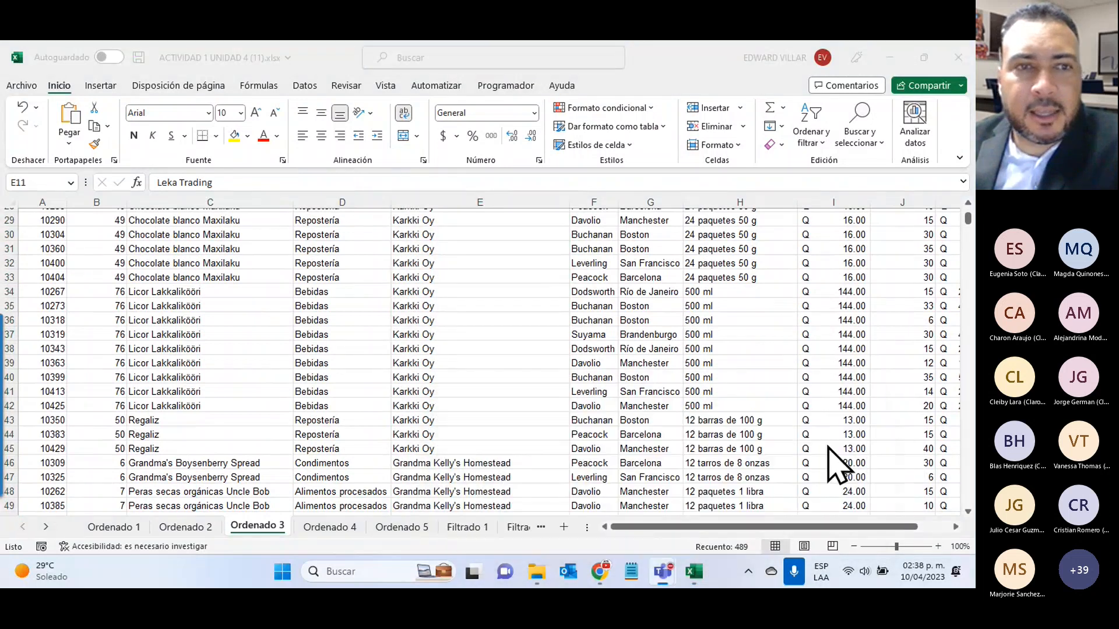
pyautogui.click(153, 177)
pyautogui.scroll(5, 190, 333)
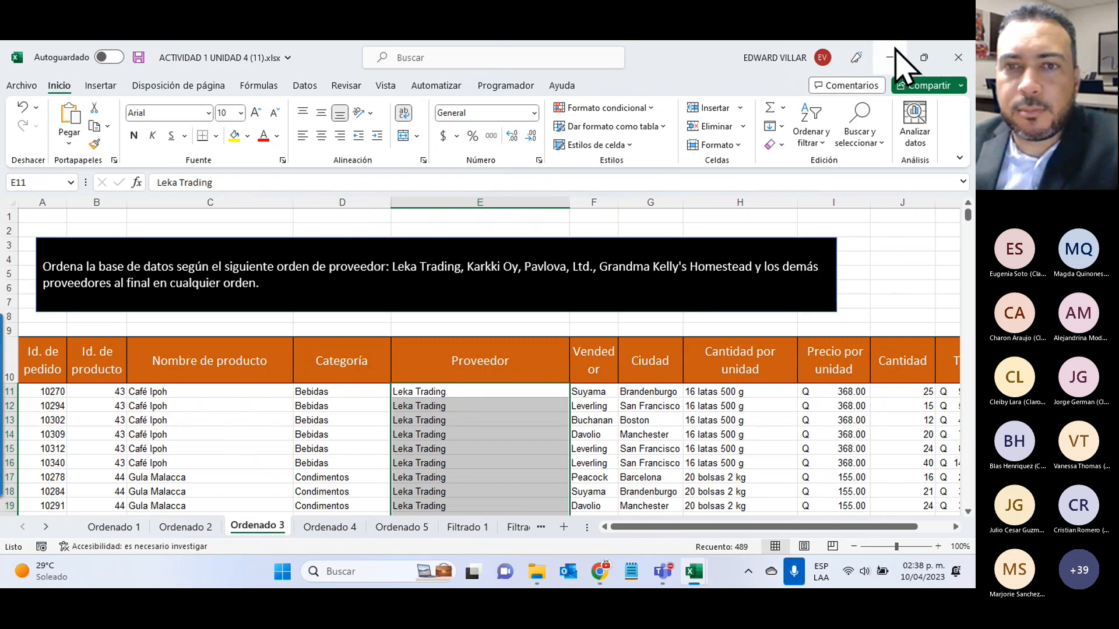
# - Open the Ordenado 4 sheet and read its instruction, highlighting the part about the required colour order
pyautogui.click(330, 528)
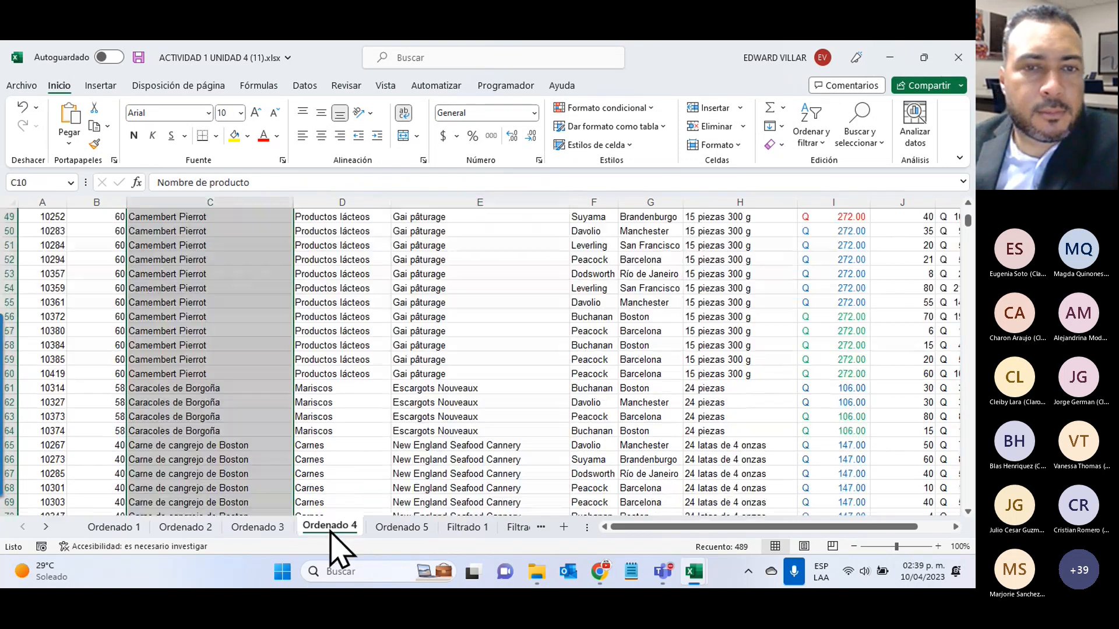
pyautogui.scroll(10, 386, 501)
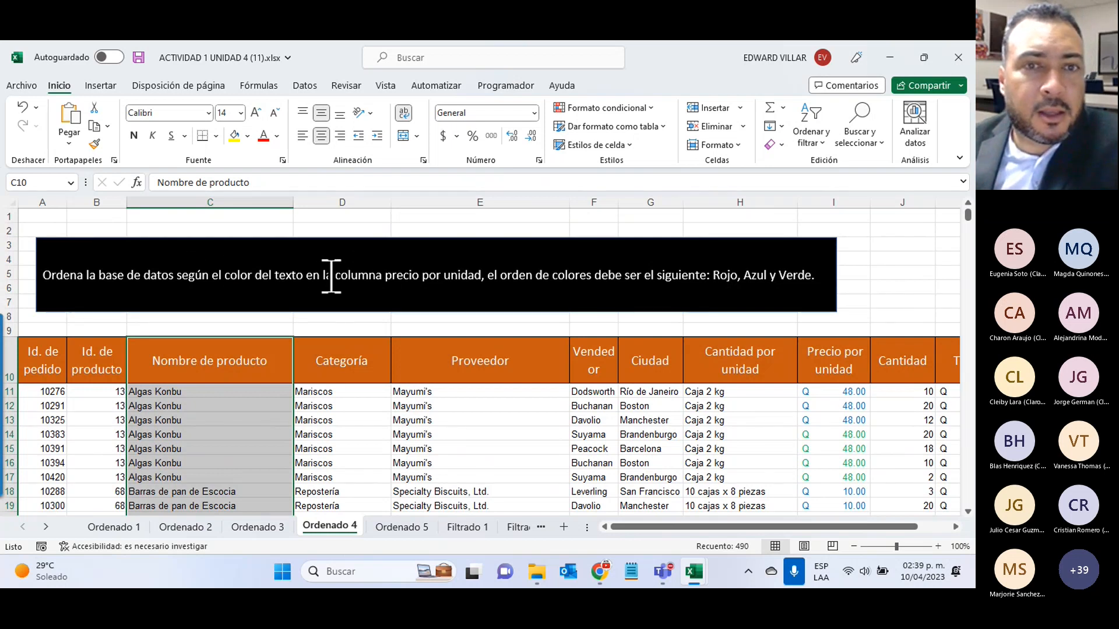
pyautogui.click(826, 389)
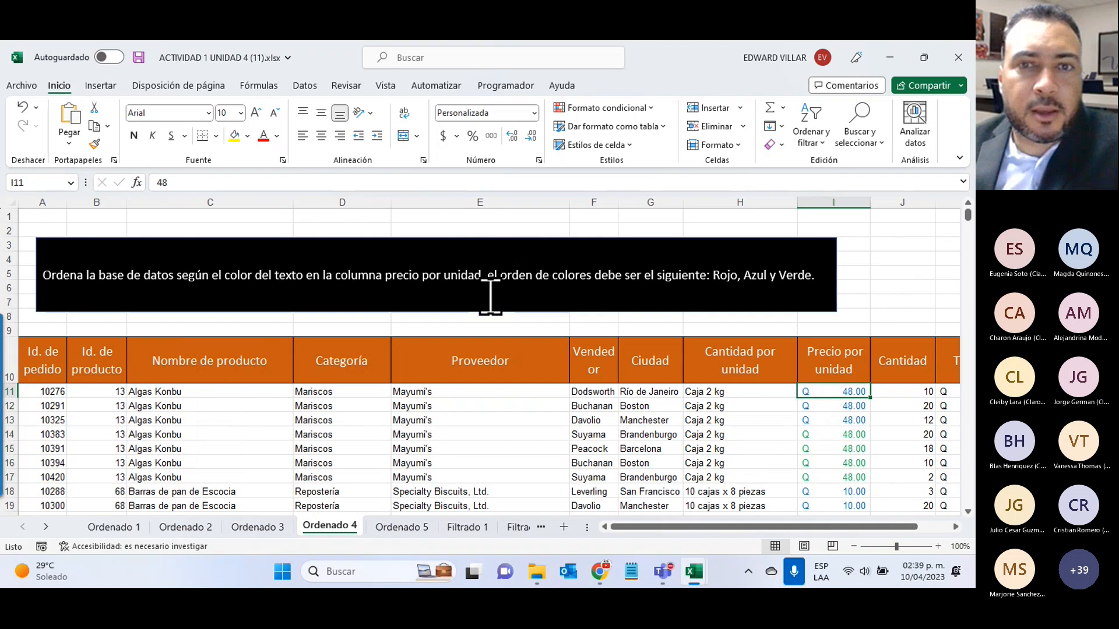
pyautogui.click(489, 277)
pyautogui.moveTo(495, 279); pyautogui.dragTo(811, 278)
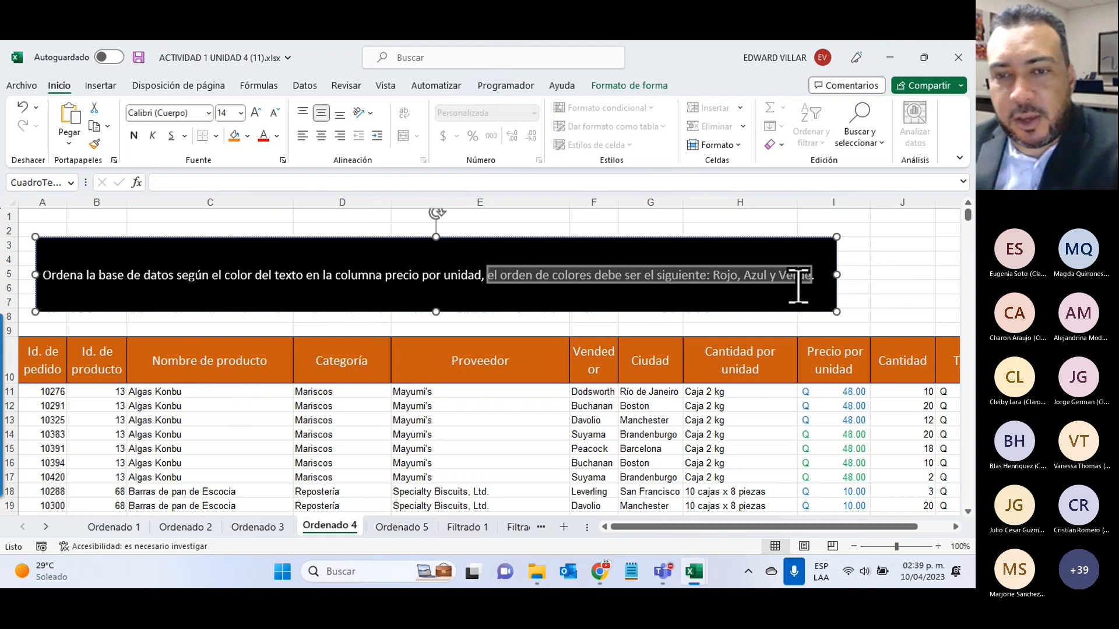
# - Switch to the Teams meeting, mute all participants, and minimize the meeting window
pyautogui.click(663, 582)
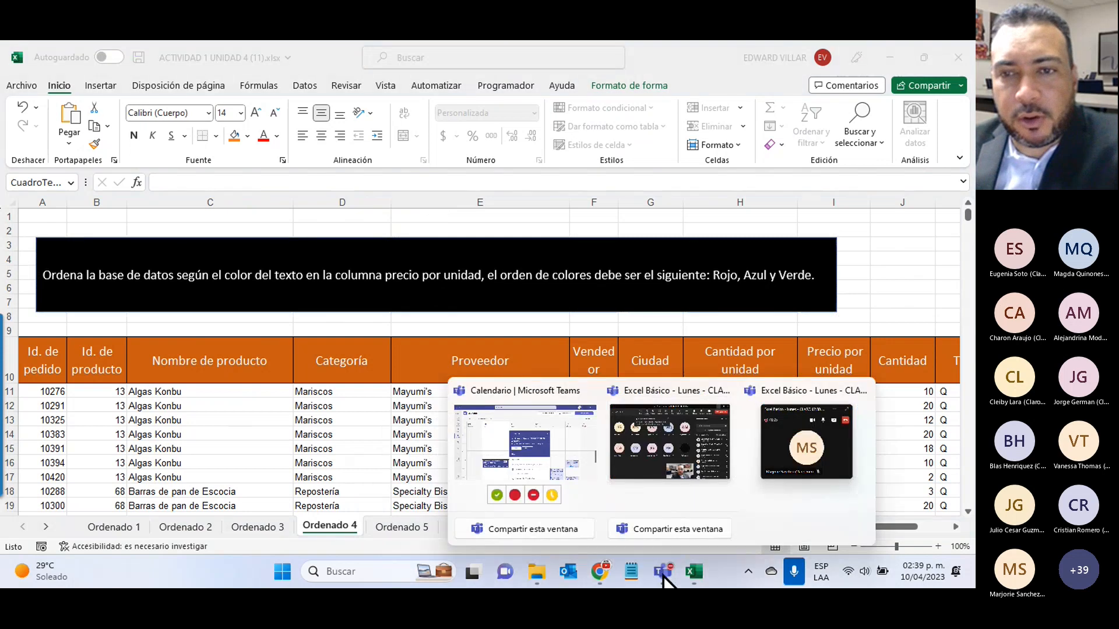
pyautogui.click(702, 460)
pyautogui.click(840, 251)
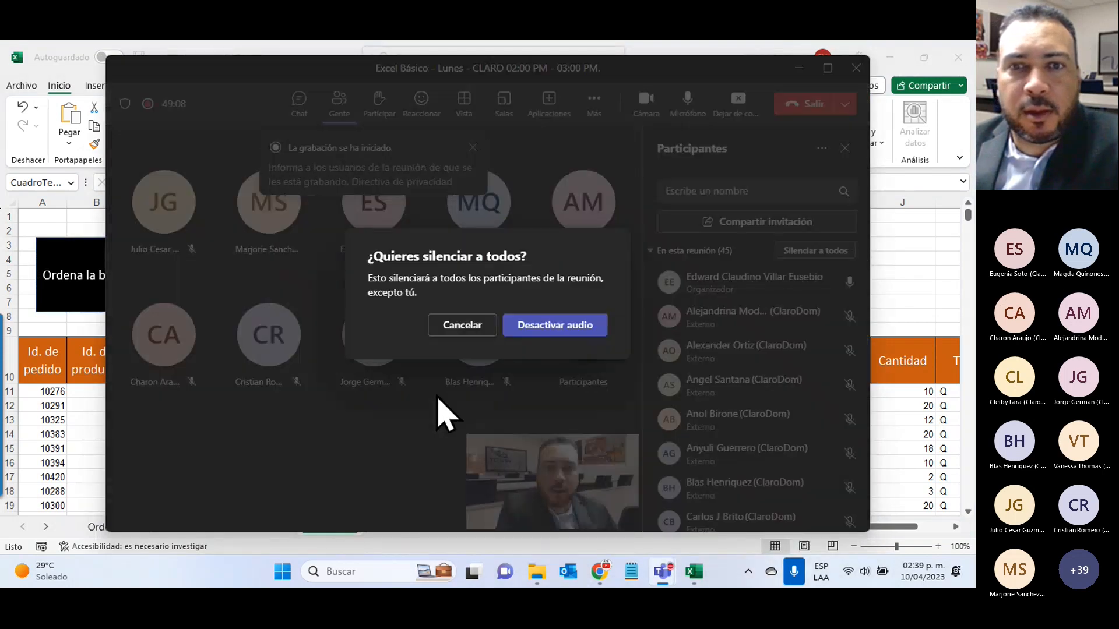
pyautogui.click(513, 326)
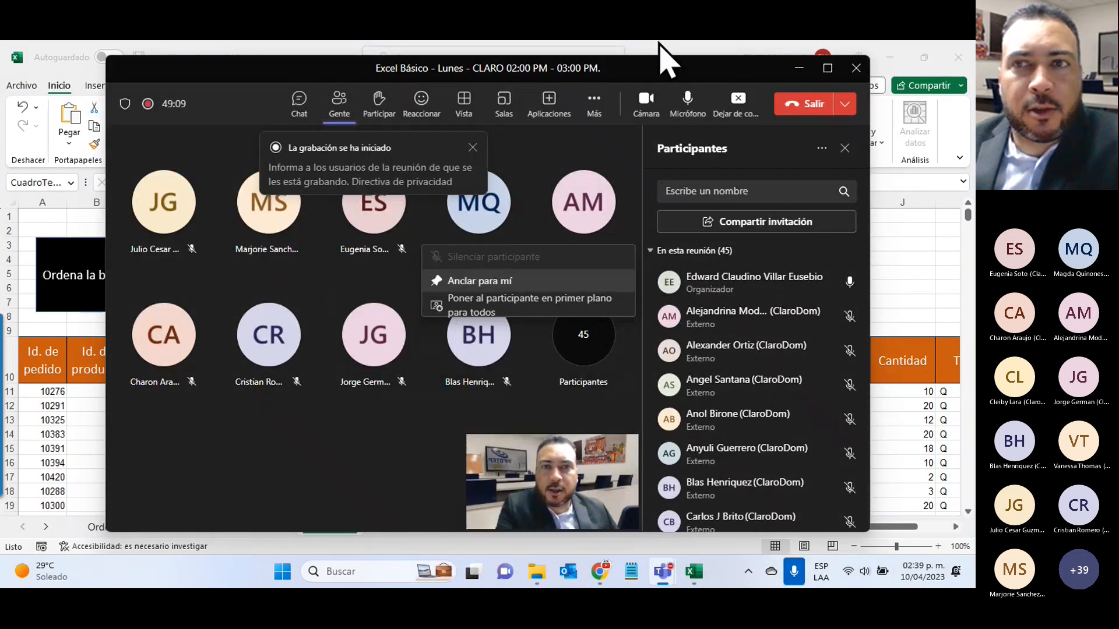
pyautogui.click(800, 68)
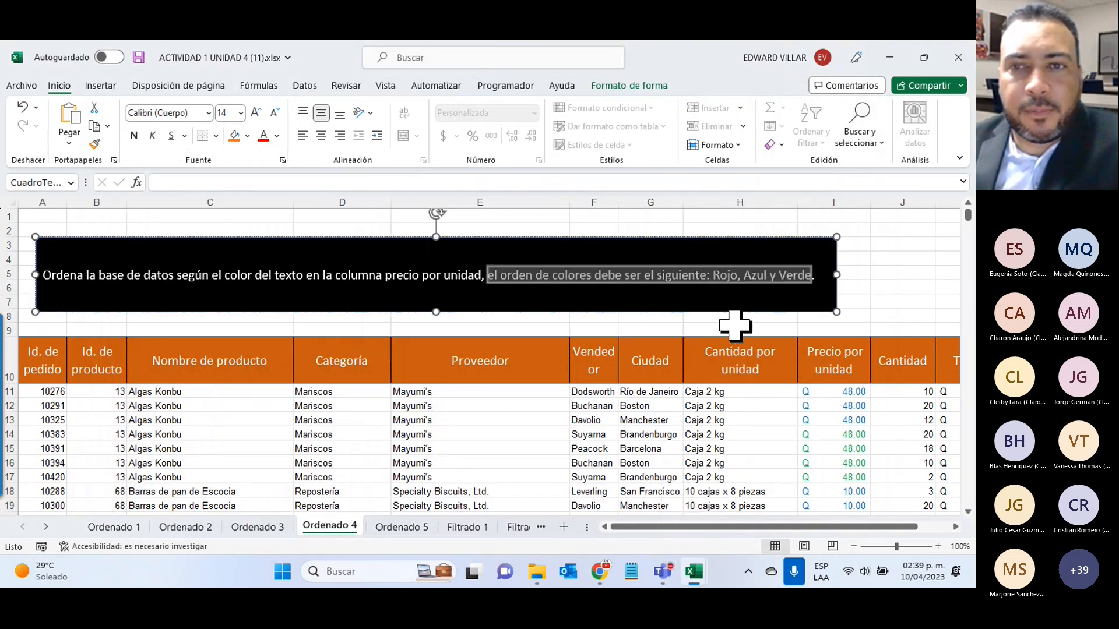
# - Start a custom sort from the Precio por unidad values, expanding the selection to the whole database, and move the dialog clear of the colour instruction
pyautogui.click(834, 393)
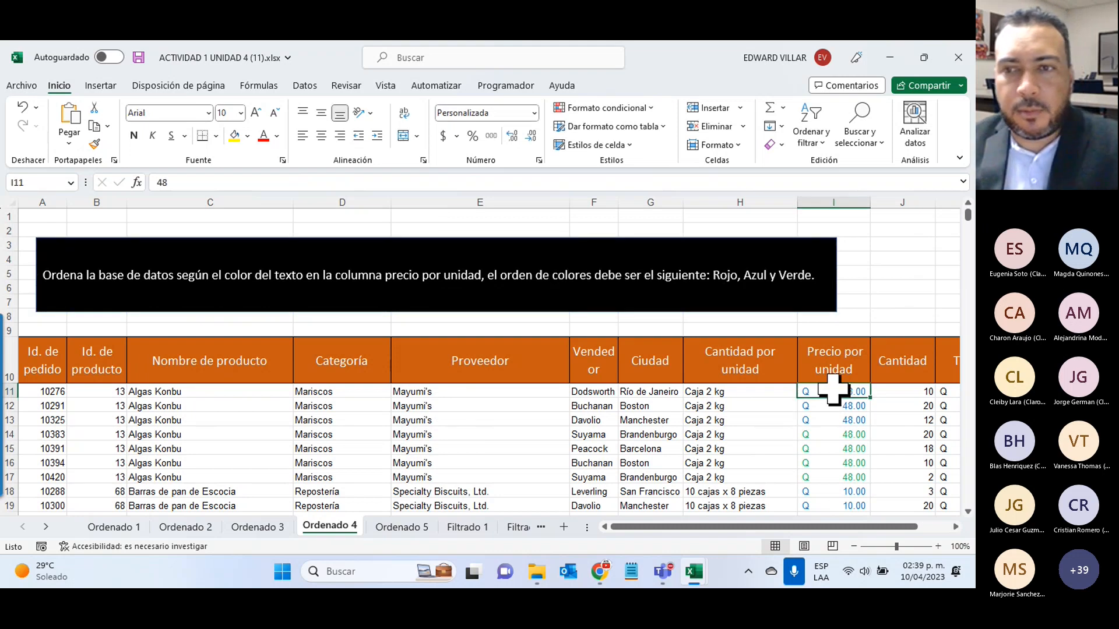
pyautogui.hotkey('ctrl', 'shift', 'Down')
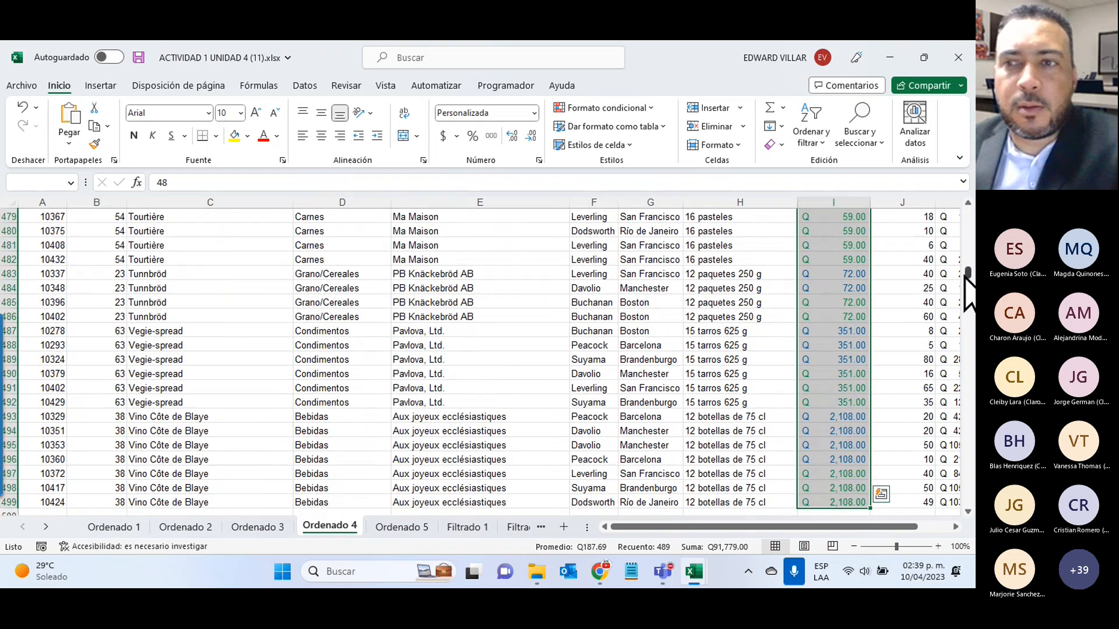
pyautogui.moveTo(969, 282); pyautogui.dragTo(968, 216)
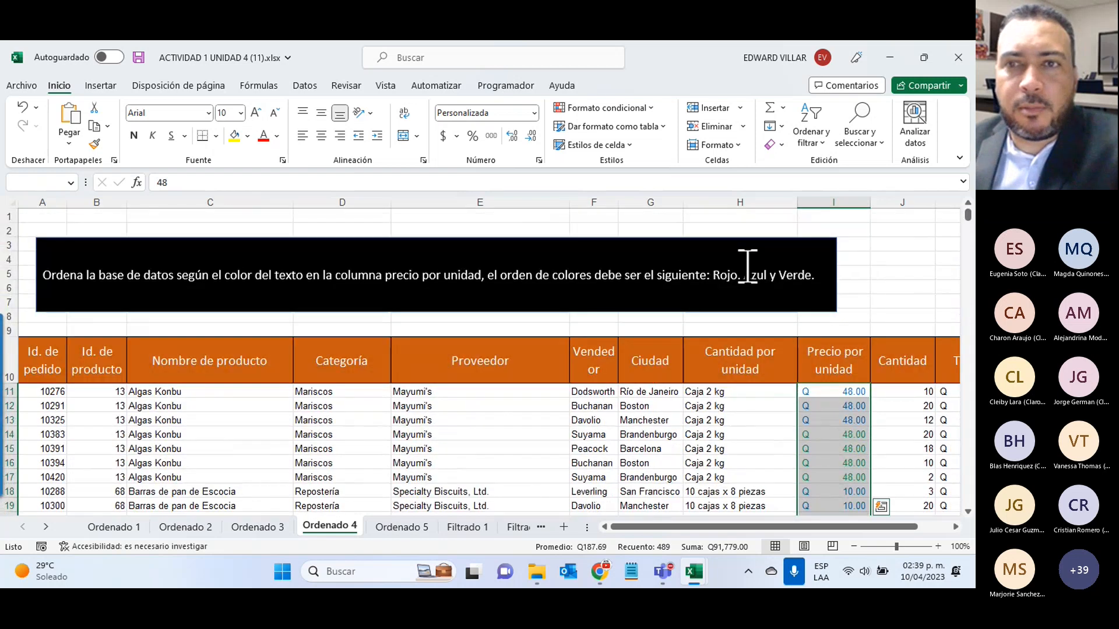
pyautogui.click(824, 139)
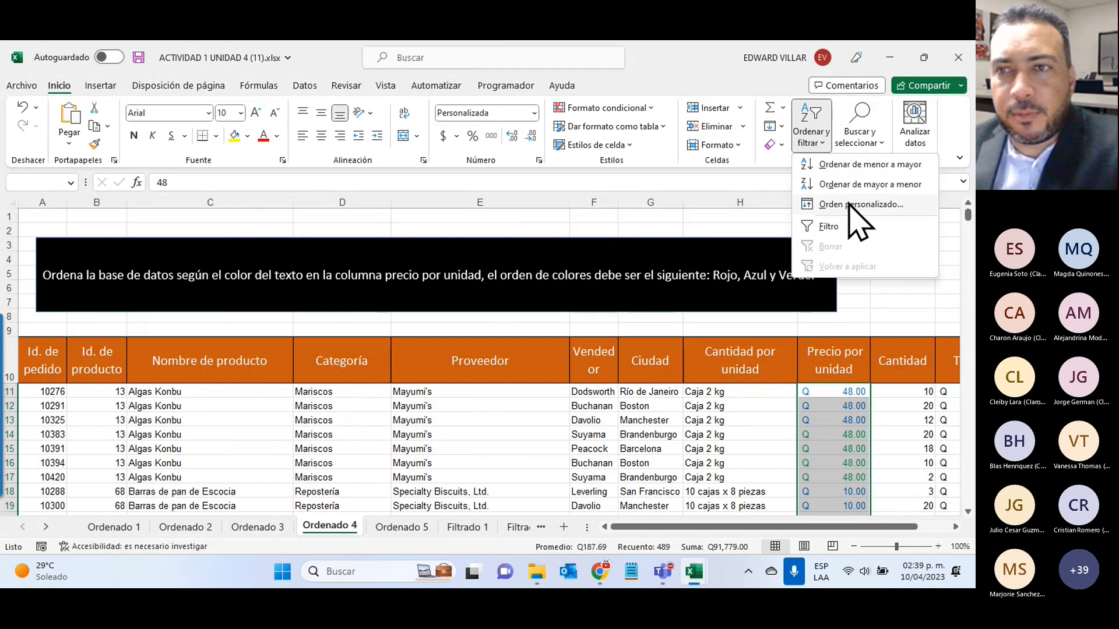
pyautogui.click(851, 204)
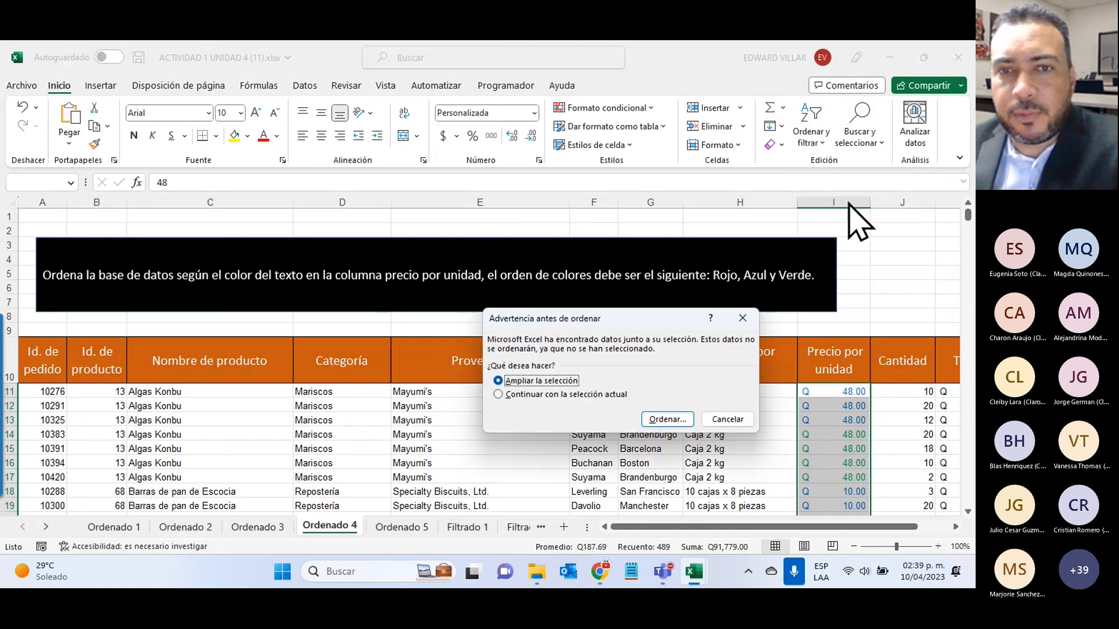
pyautogui.click(658, 424)
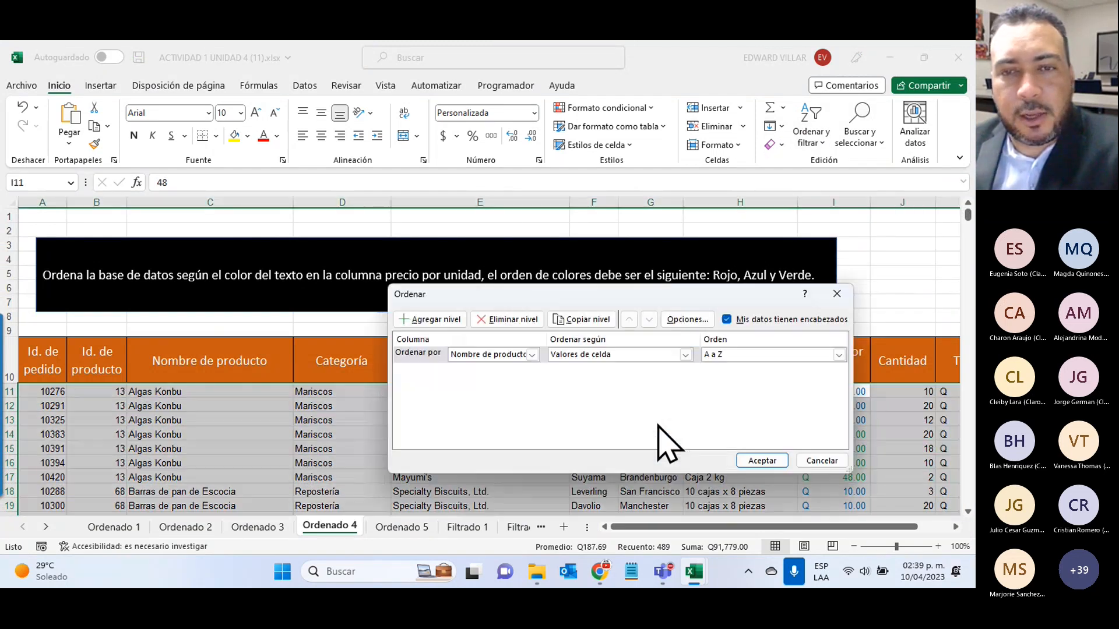
pyautogui.moveTo(662, 295); pyautogui.dragTo(408, 148)
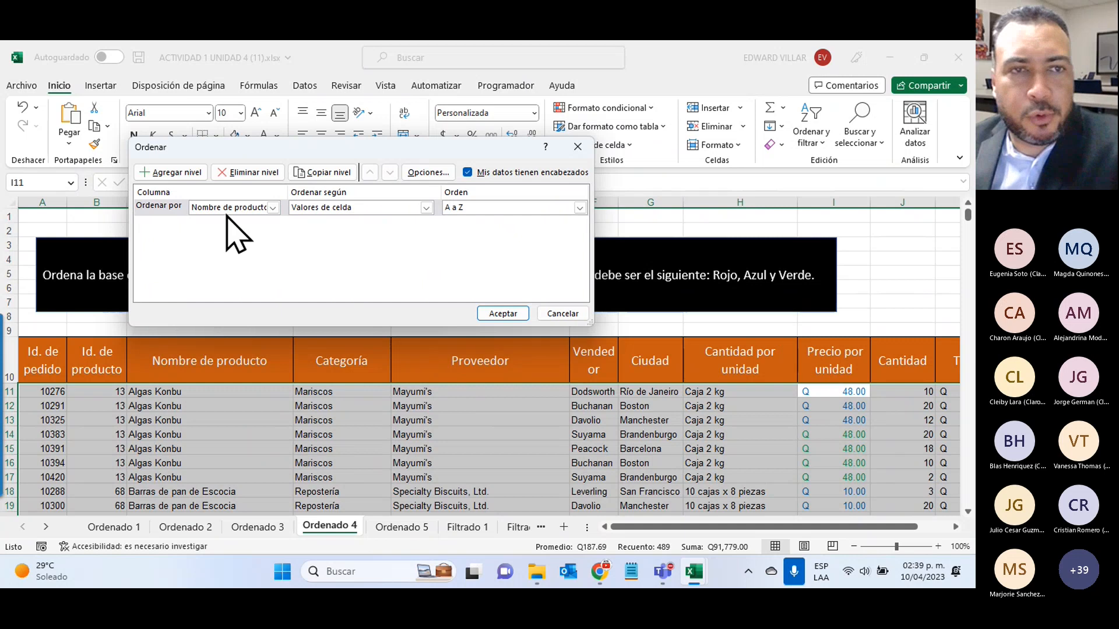
# - Set the first sort level to Precio por unidad by Color de fuente, with red at the top
pyautogui.click(272, 208)
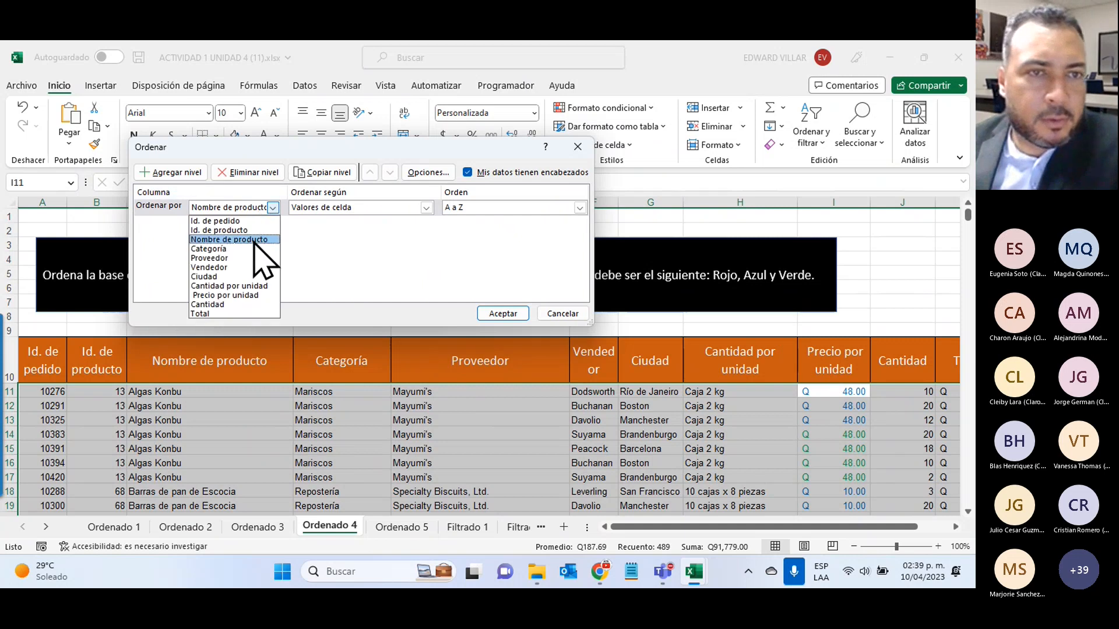
pyautogui.click(257, 295)
pyautogui.click(353, 209)
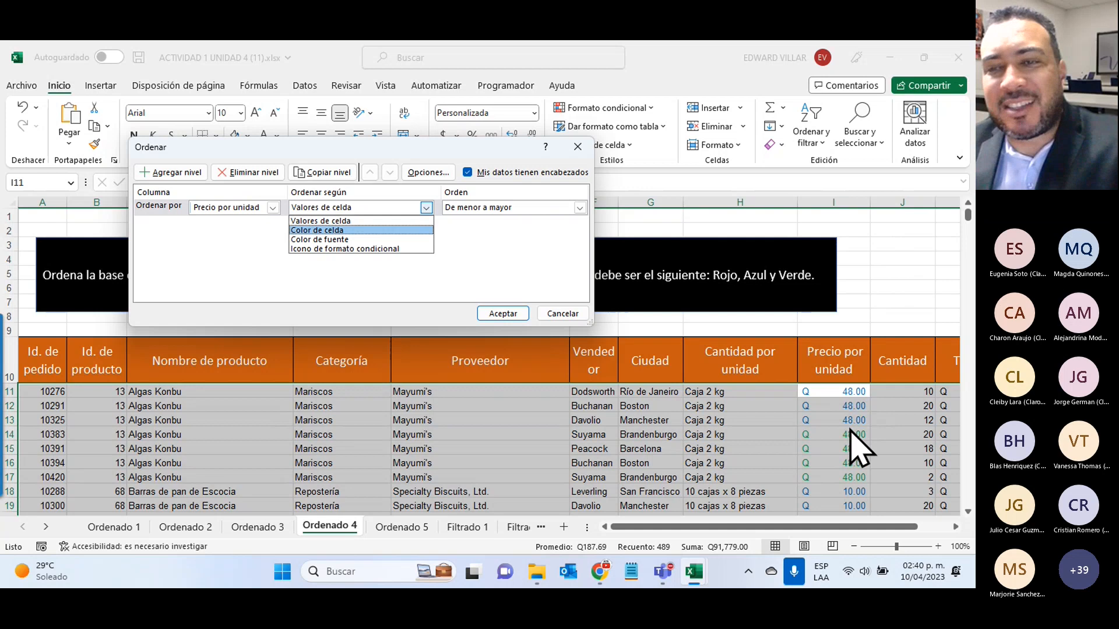
pyautogui.click(324, 240)
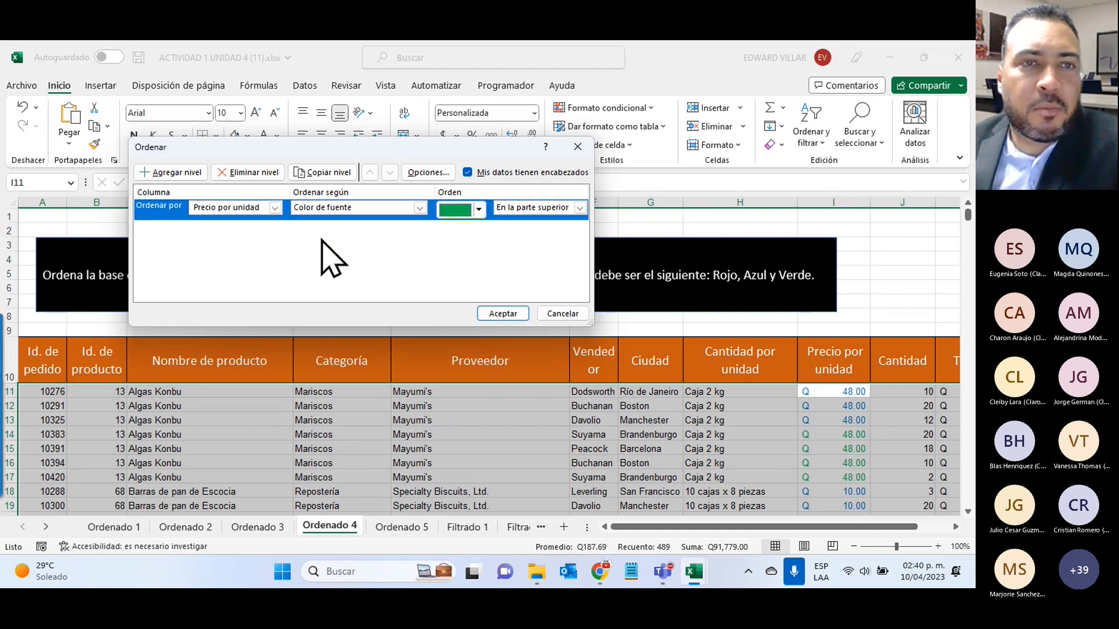
pyautogui.click(480, 211)
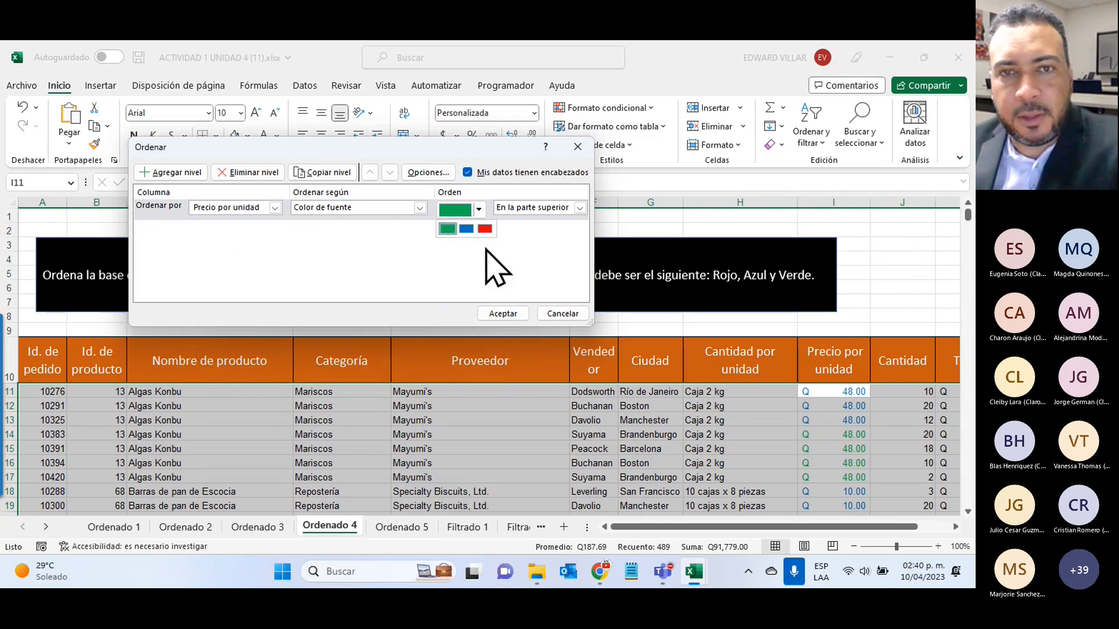
pyautogui.click(486, 228)
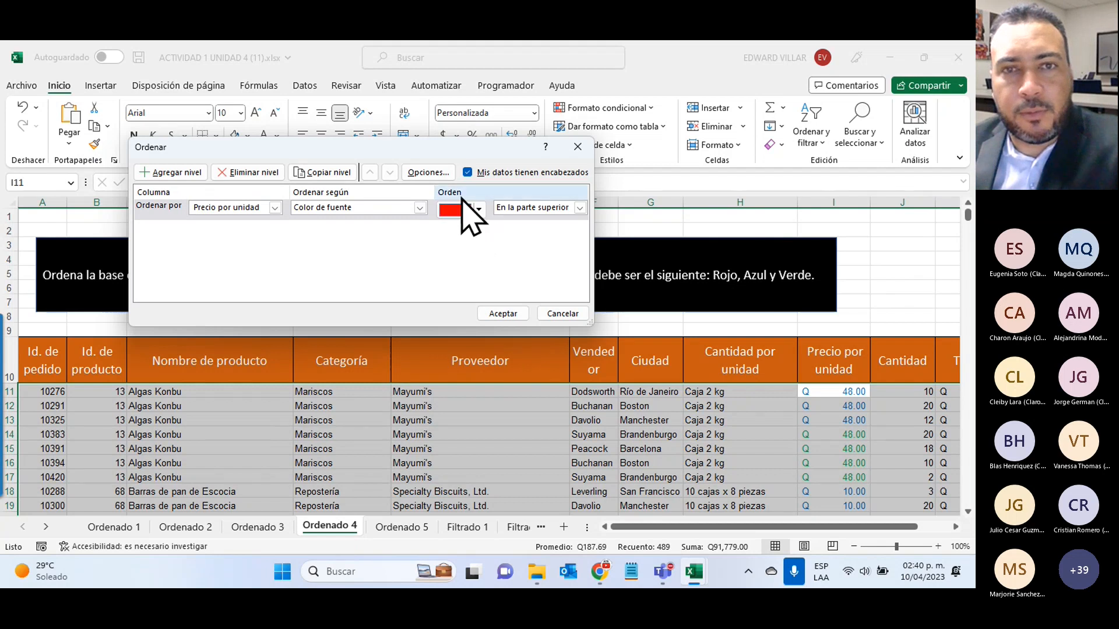
# - Add a second sort level on Precio por unidad by Color de fuente, with blue at the top
pyautogui.click(165, 174)
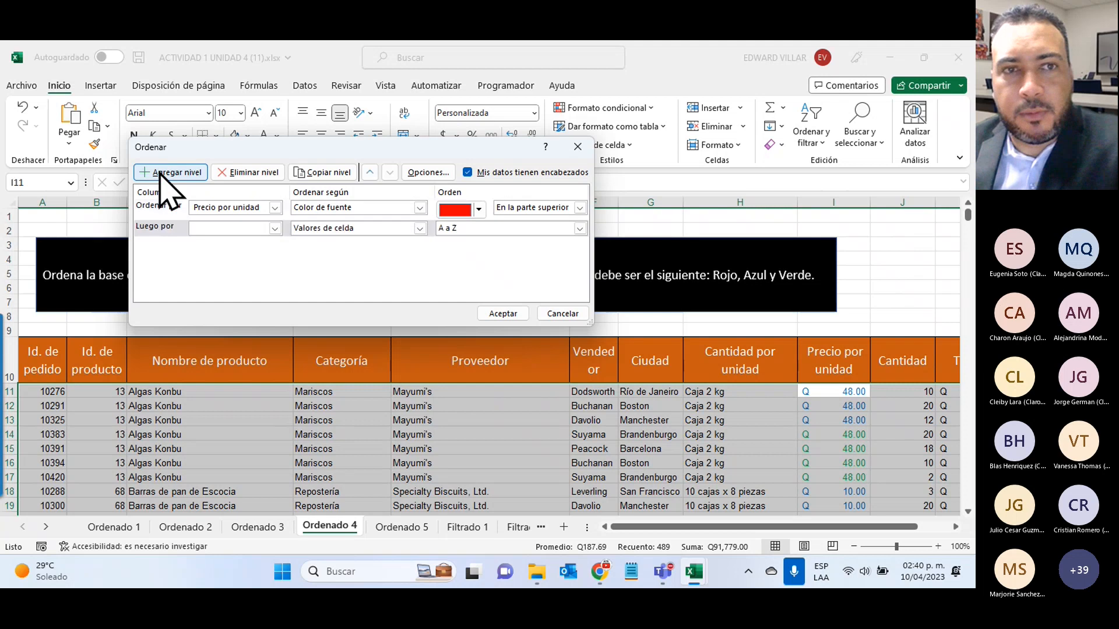
pyautogui.click(275, 228)
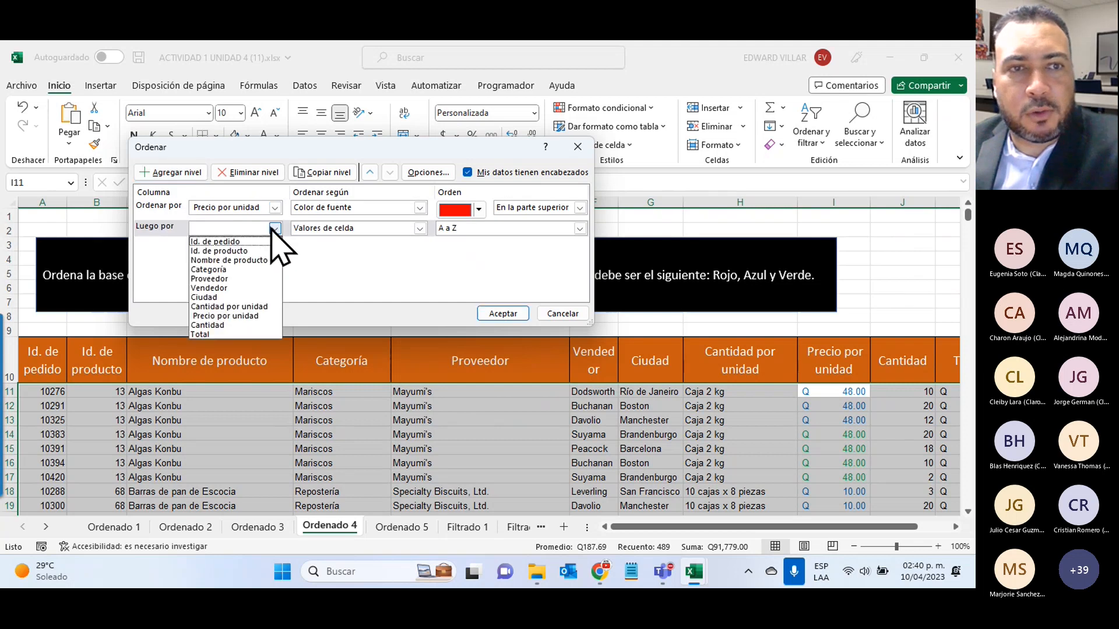
pyautogui.click(260, 316)
pyautogui.click(368, 231)
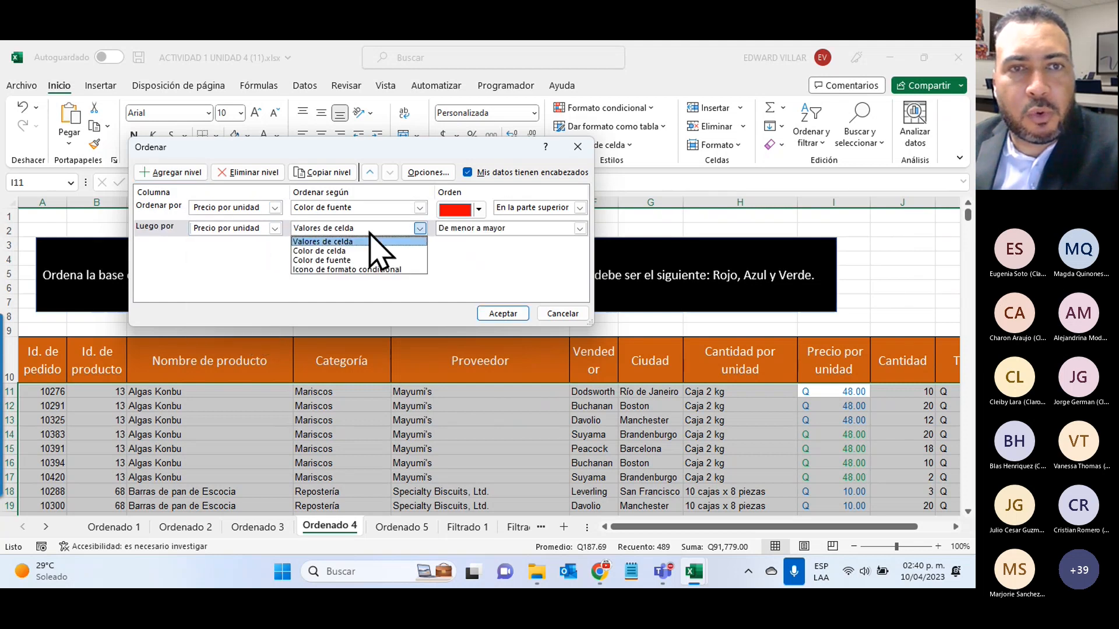
pyautogui.click(363, 261)
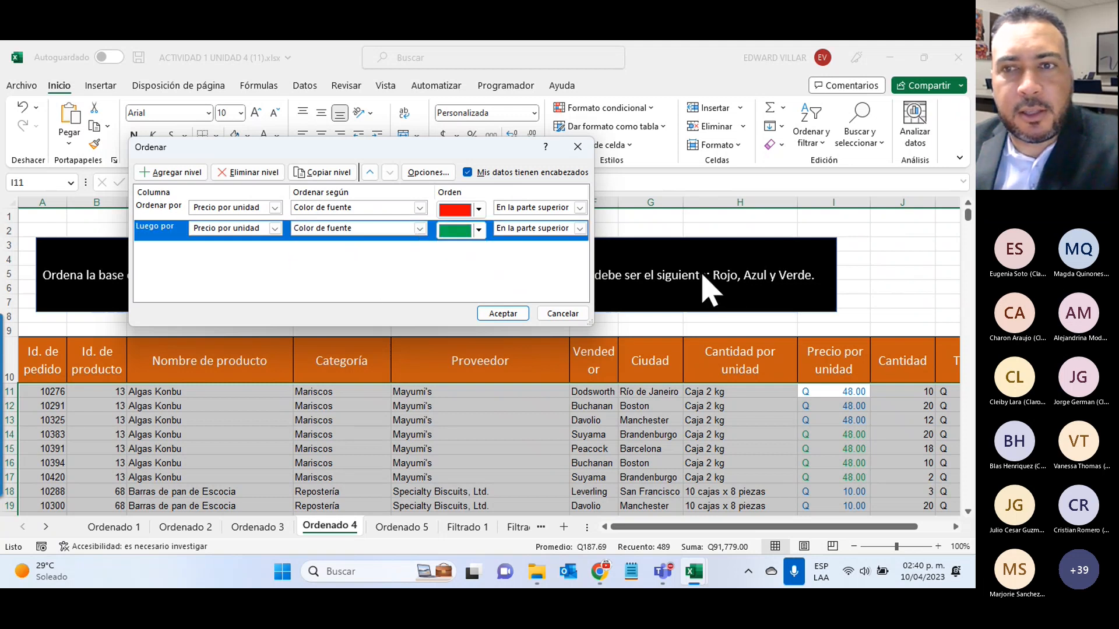
pyautogui.click(478, 229)
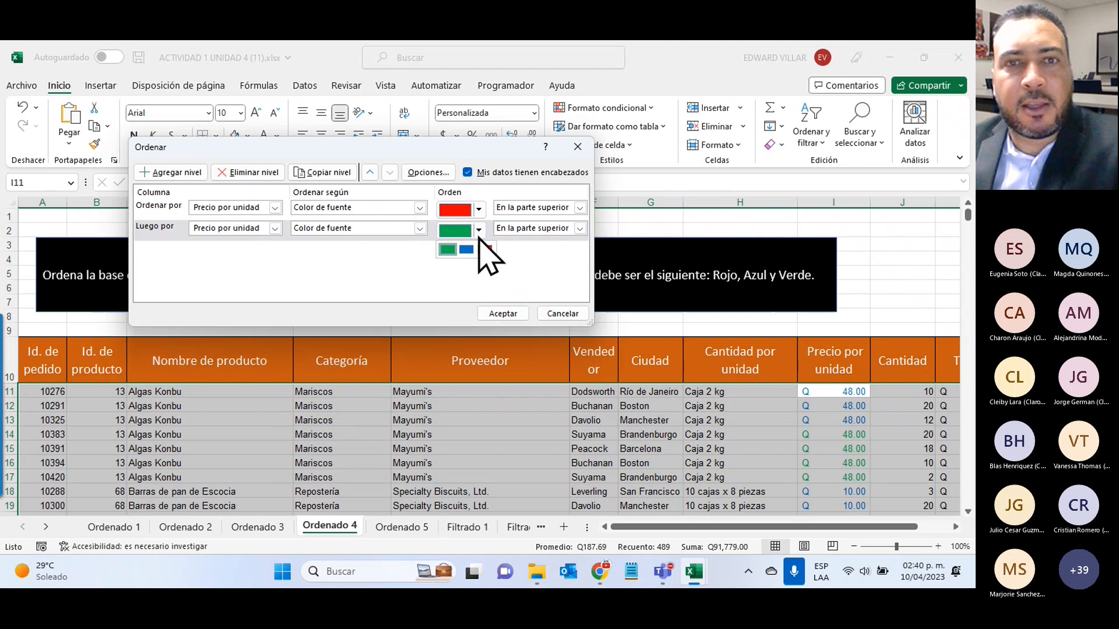
pyautogui.click(466, 250)
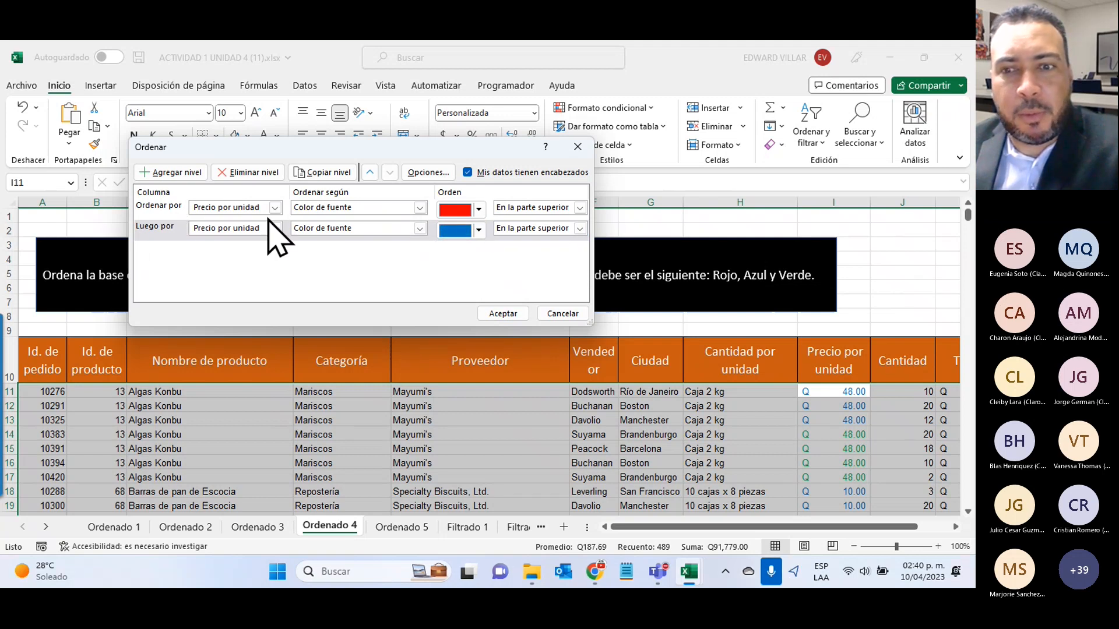
# - Copy the blue level as a third level, set its font colour to green, and apply the sort
pyautogui.click(155, 230)
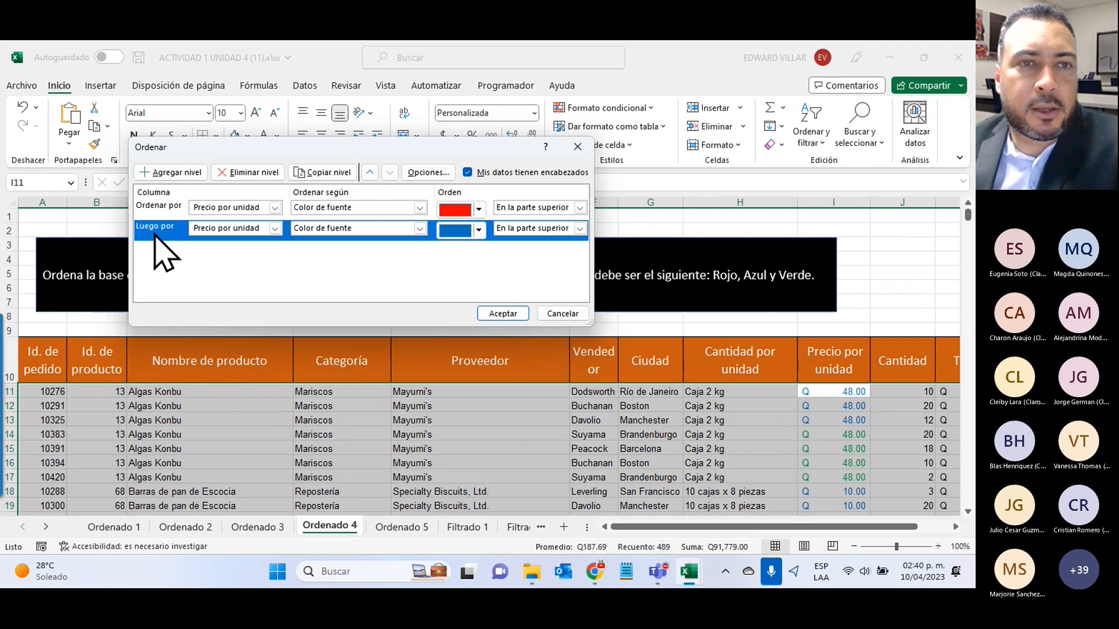
pyautogui.click(319, 173)
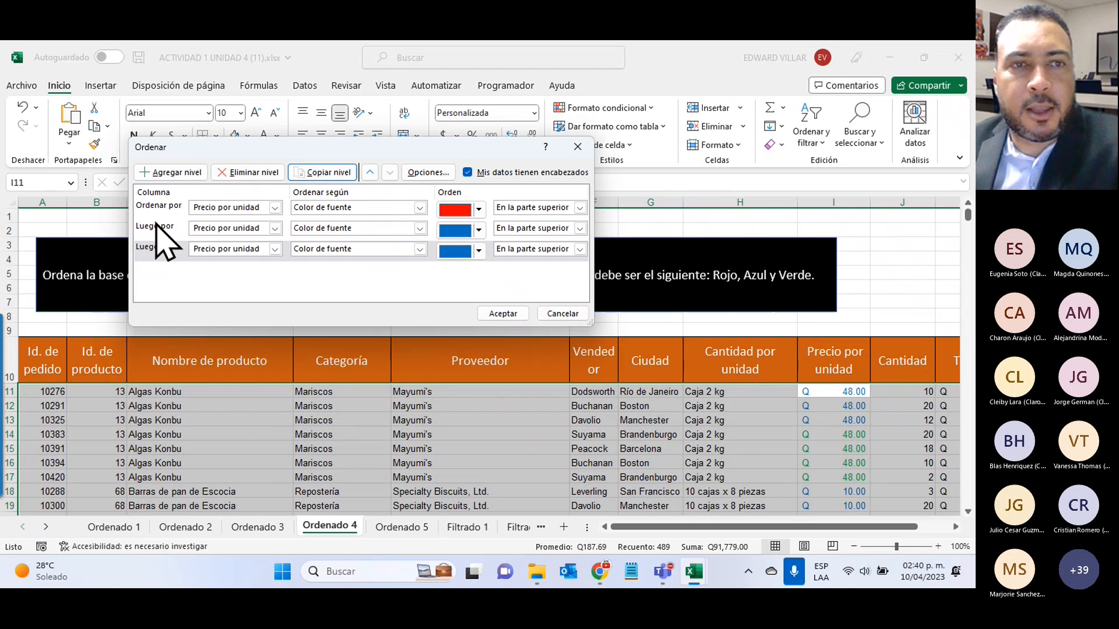
pyautogui.click(479, 251)
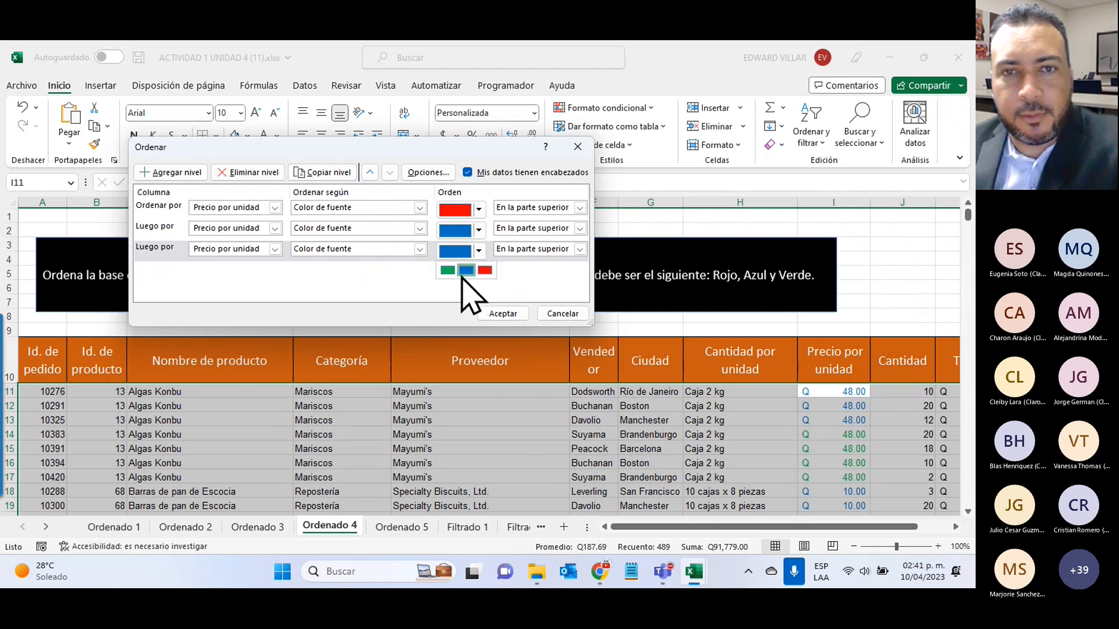
pyautogui.click(449, 271)
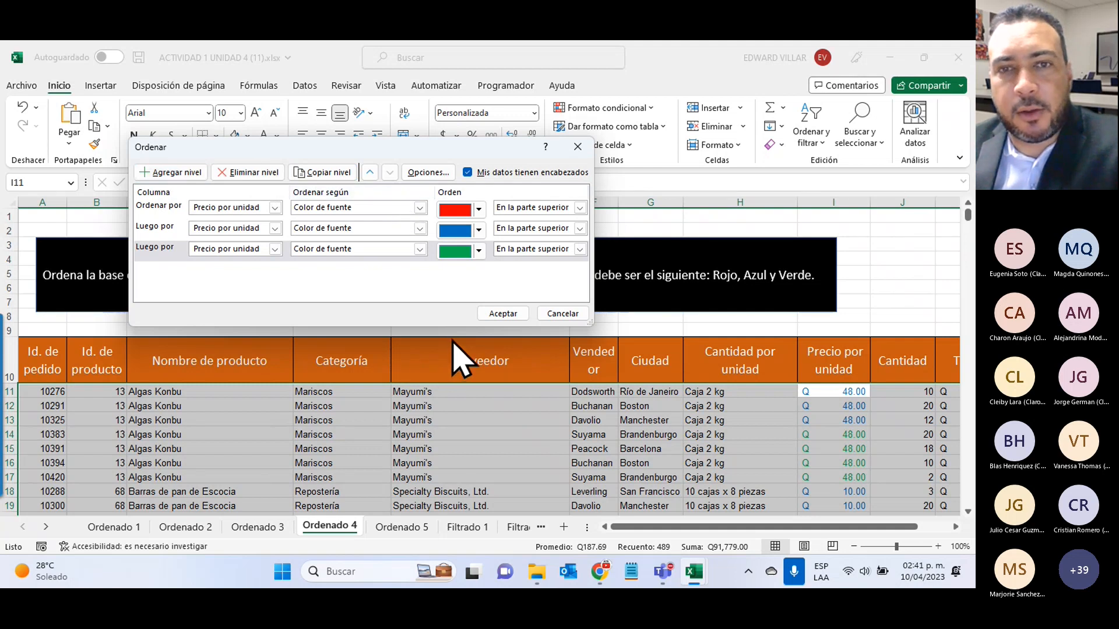
pyautogui.click(502, 314)
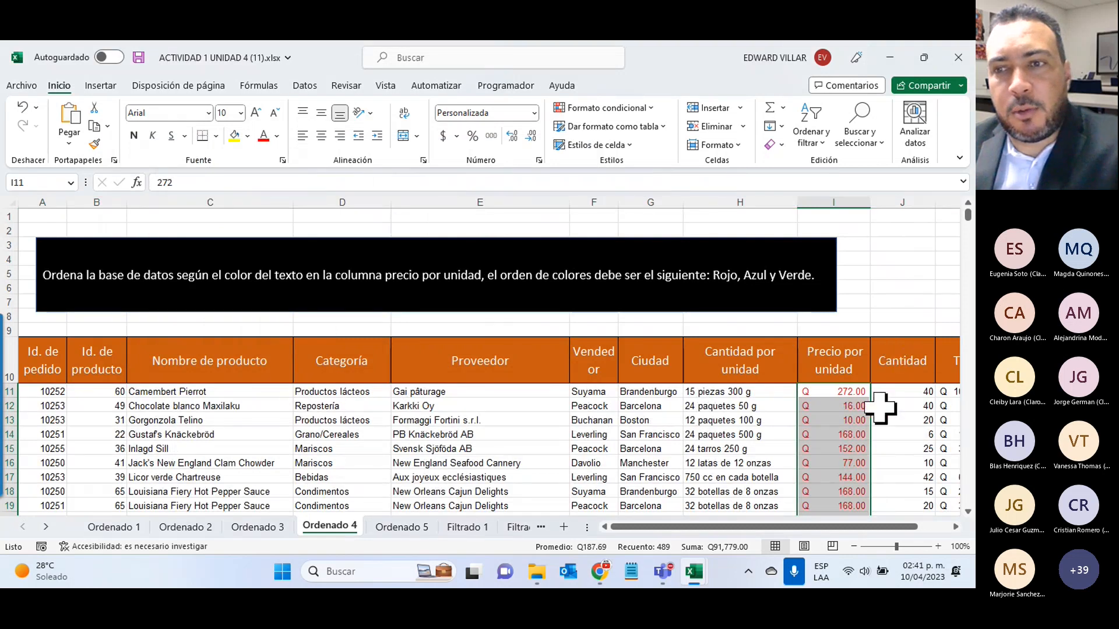
# - Examine the order of font colours down the Precio por unidad column of the sorted database
pyautogui.scroll(-13, 880, 408)
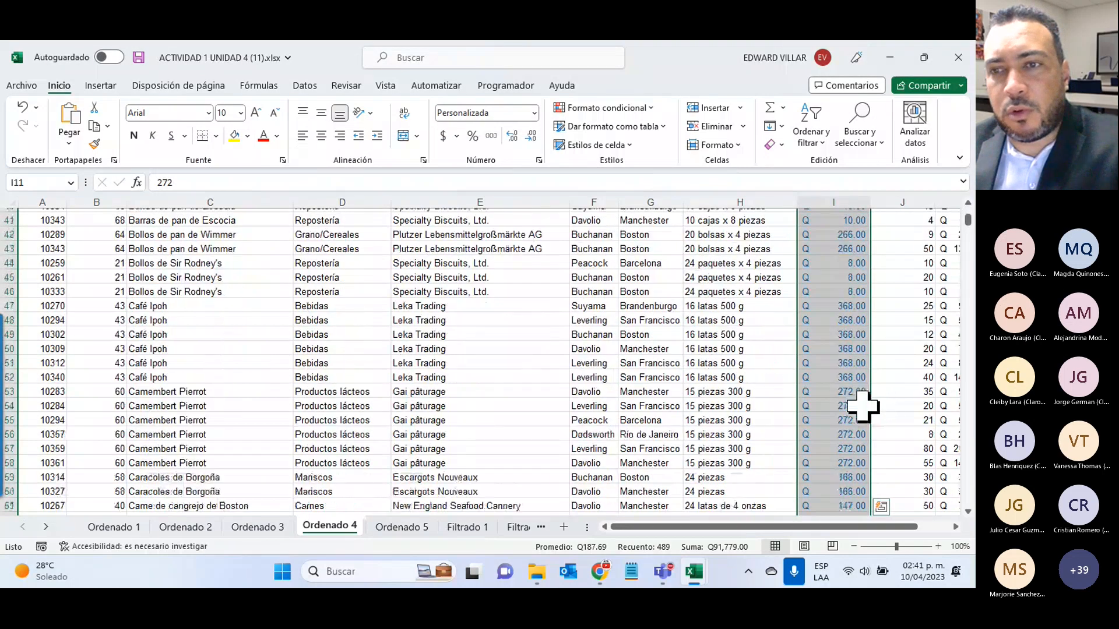
pyautogui.click(874, 405)
pyautogui.scroll(-20, 874, 402)
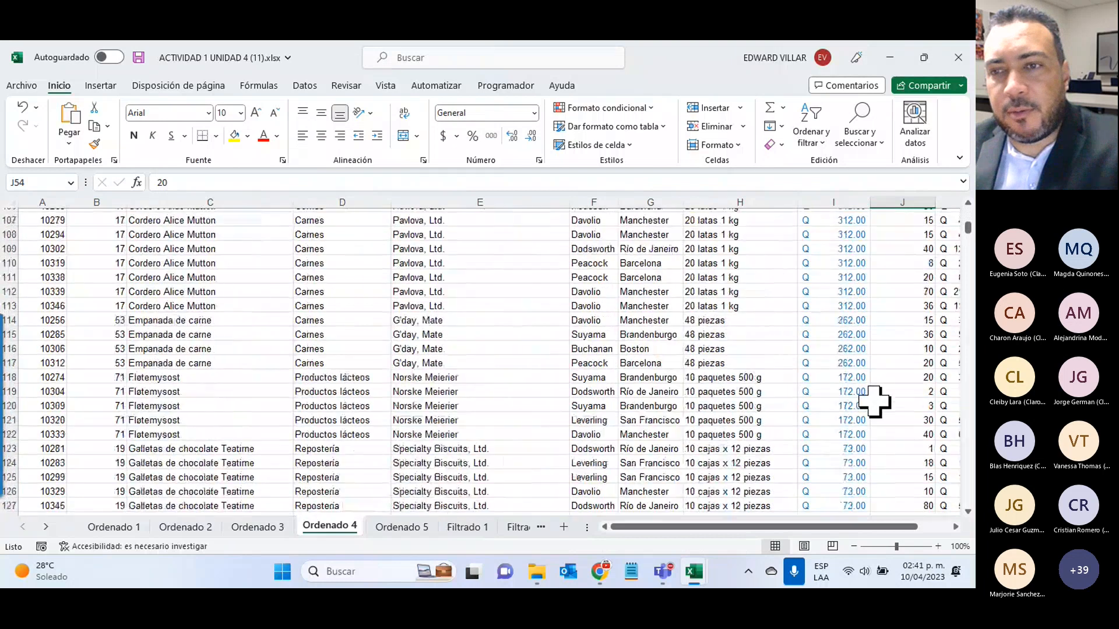
pyautogui.scroll(-20, 874, 402)
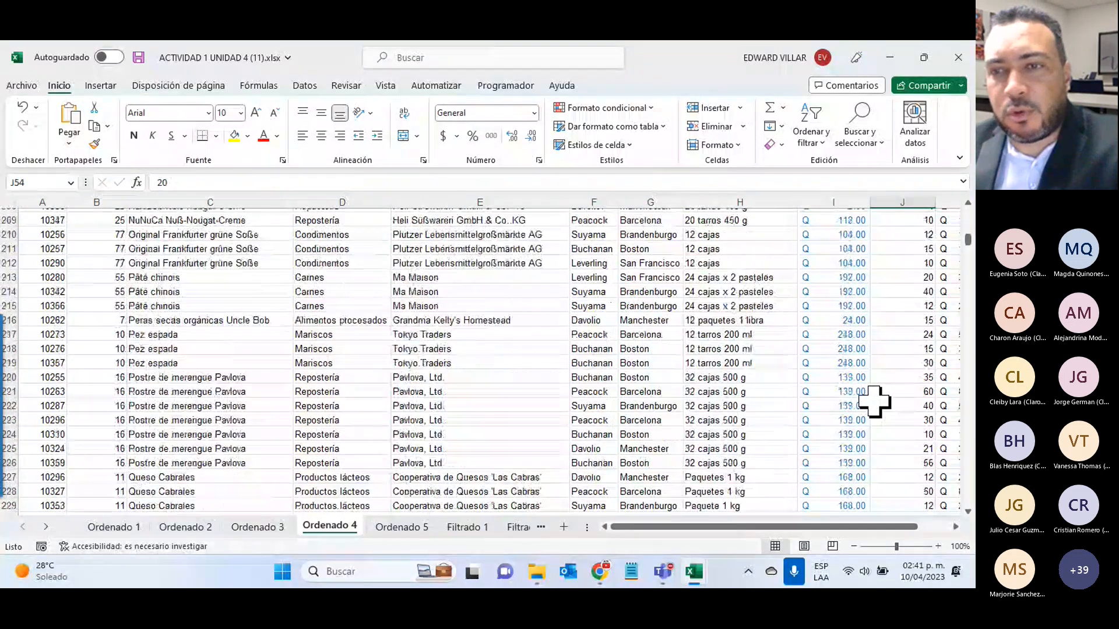
pyautogui.scroll(-20, 874, 402)
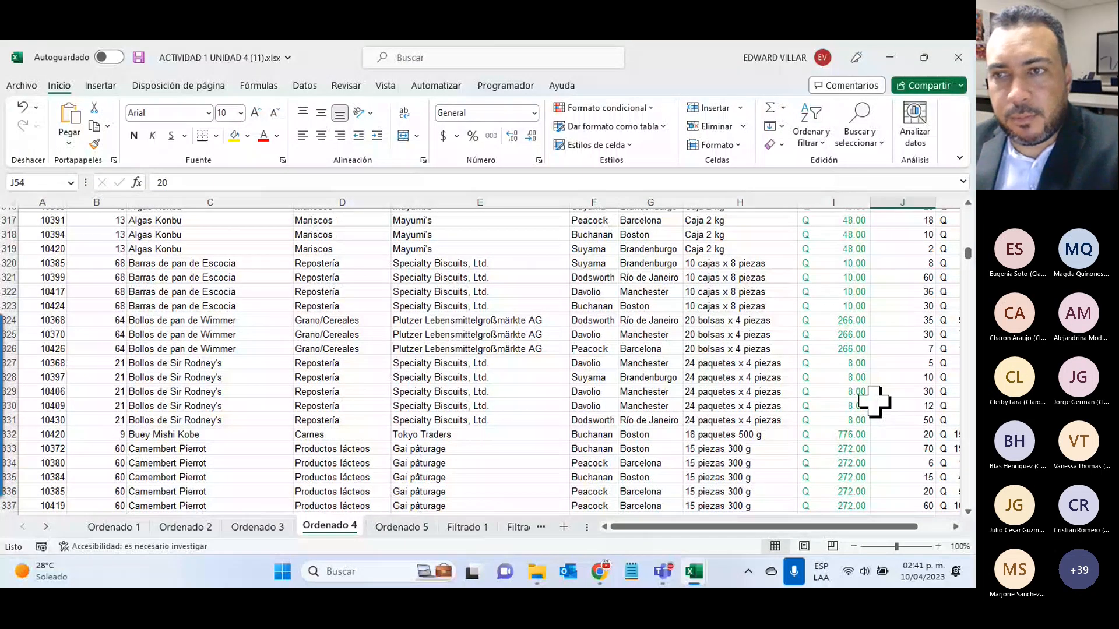
pyautogui.scroll(20, 874, 402)
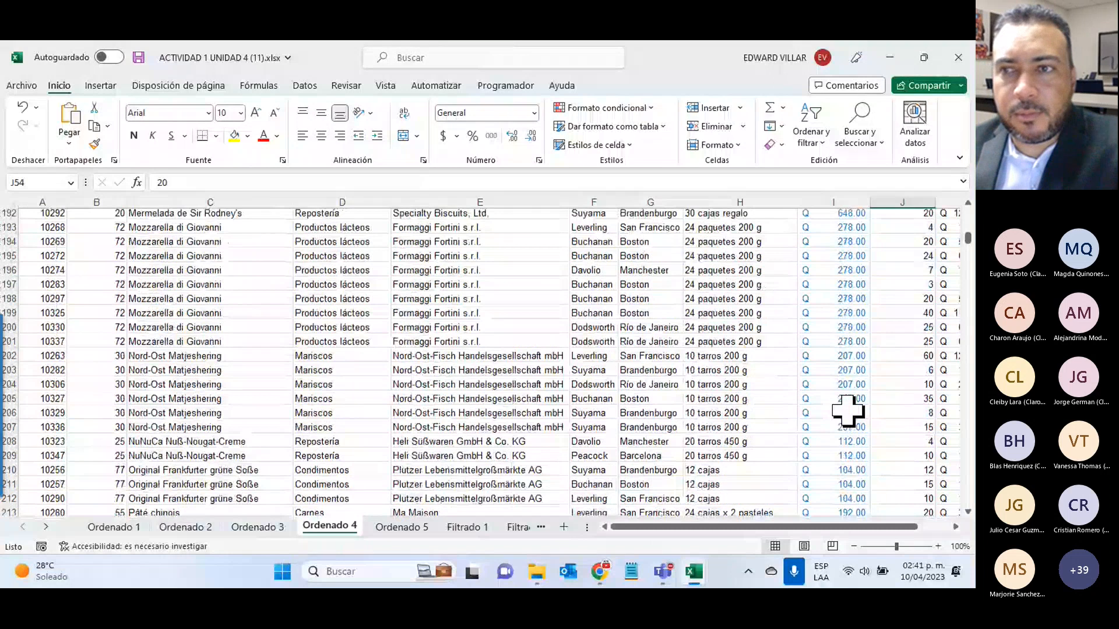
pyautogui.scroll(20, 848, 411)
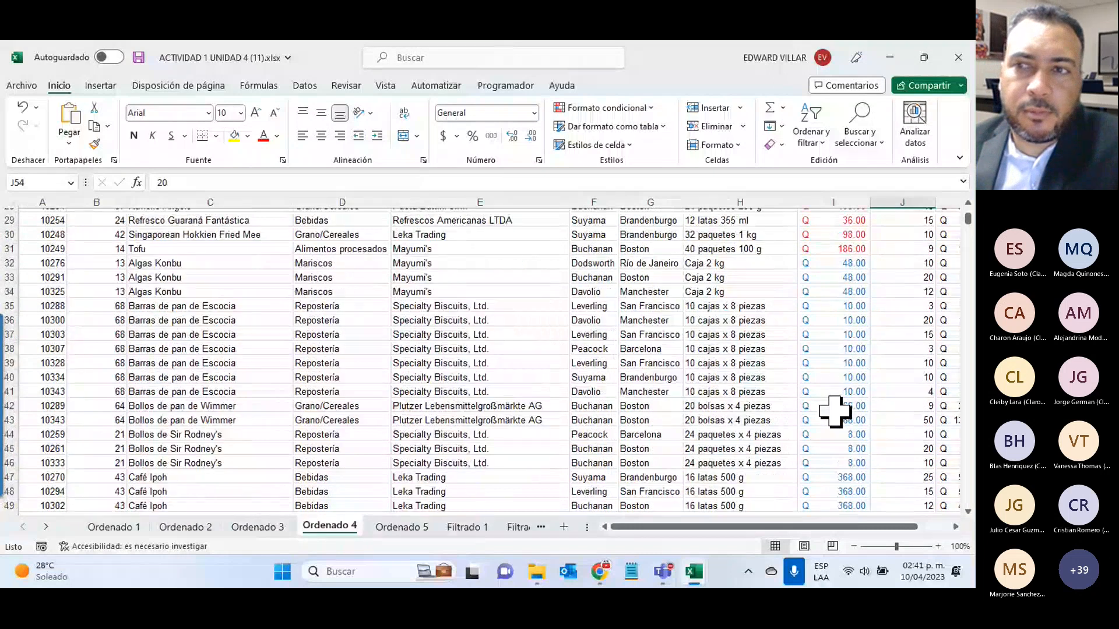
pyautogui.scroll(-3, 834, 411)
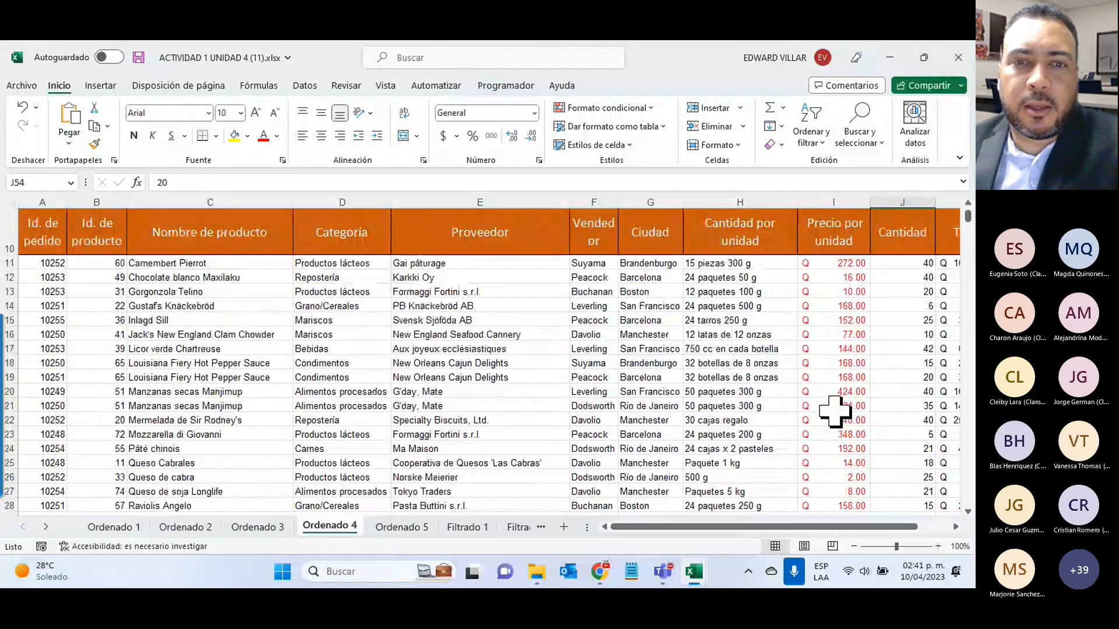
pyautogui.scroll(3, 836, 412)
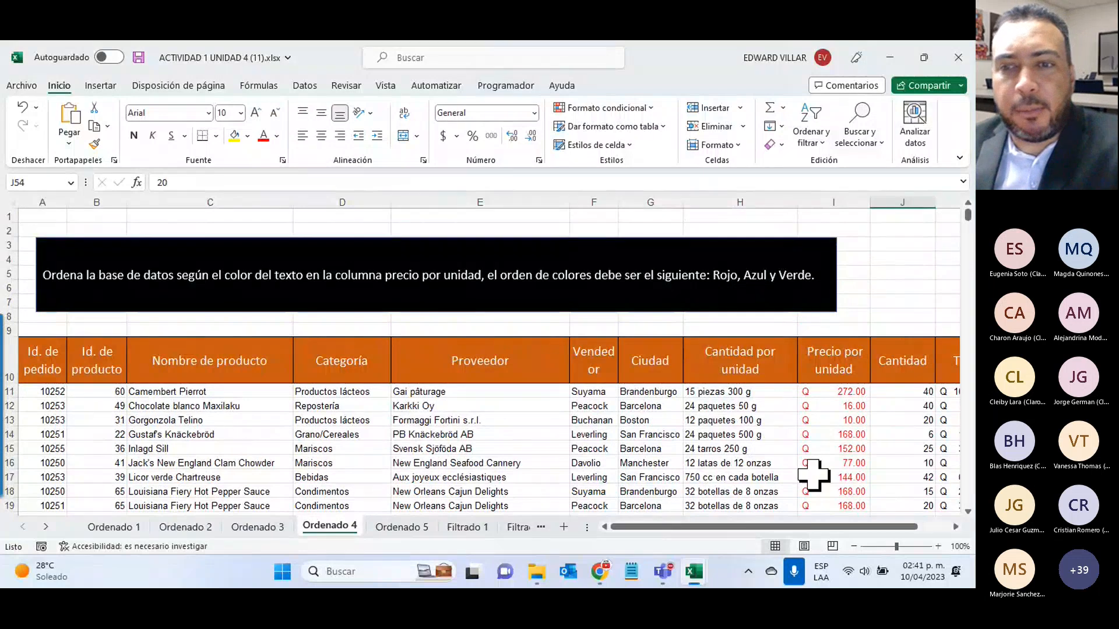
# - Open the Ordenado 5 sheet, read its fill colour instruction, and select the first value in the Total column
pyautogui.click(401, 528)
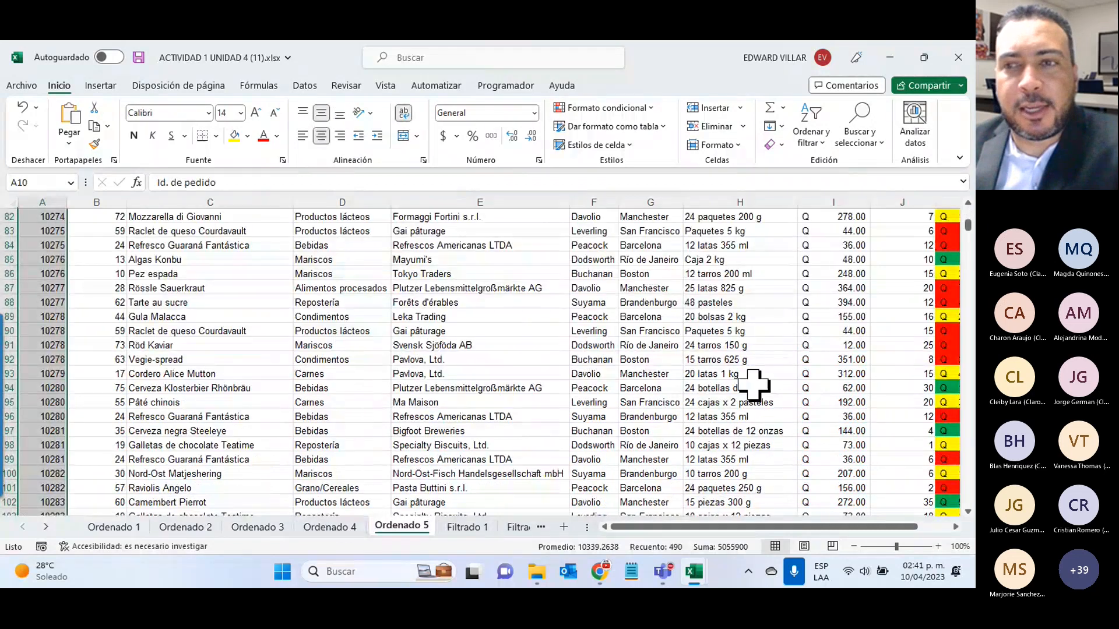
pyautogui.scroll(20, 753, 385)
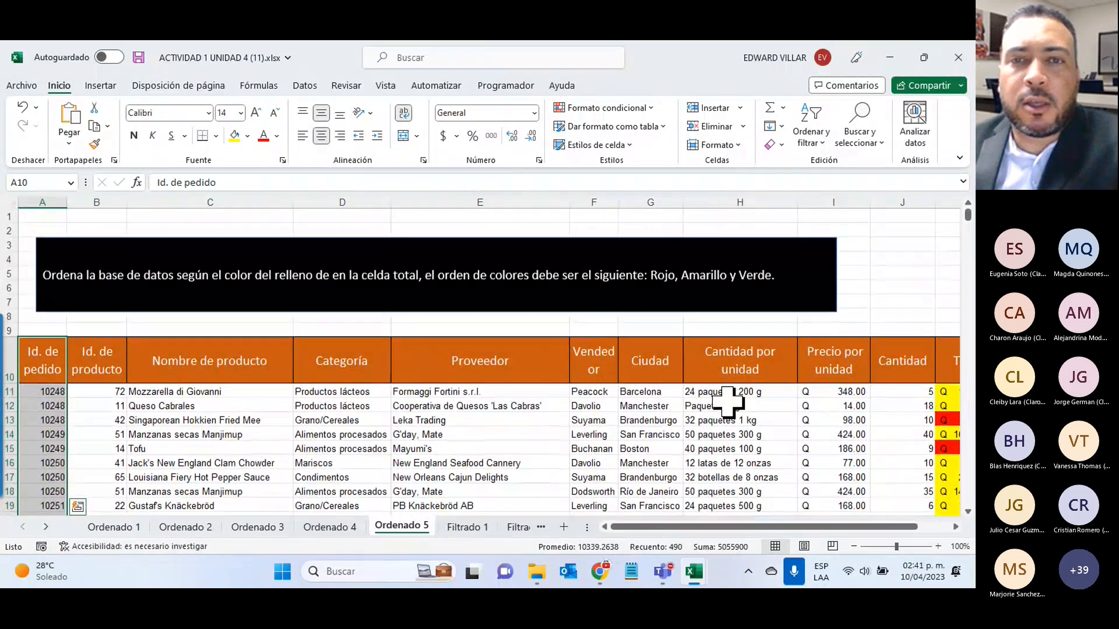
pyautogui.hscroll(3, 651, 530)
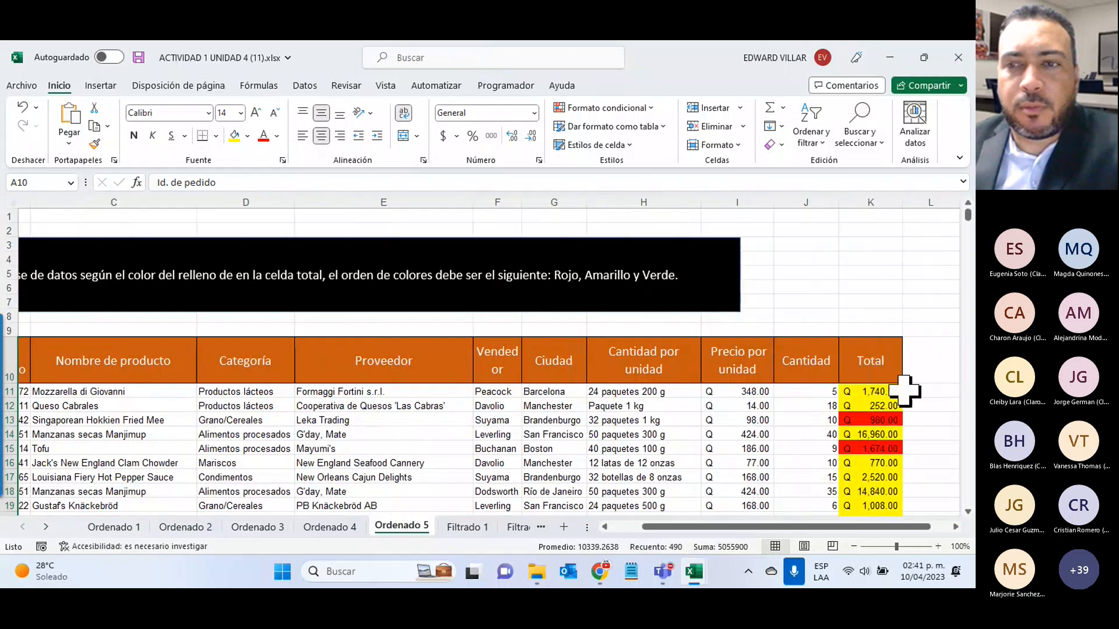
pyautogui.click(890, 391)
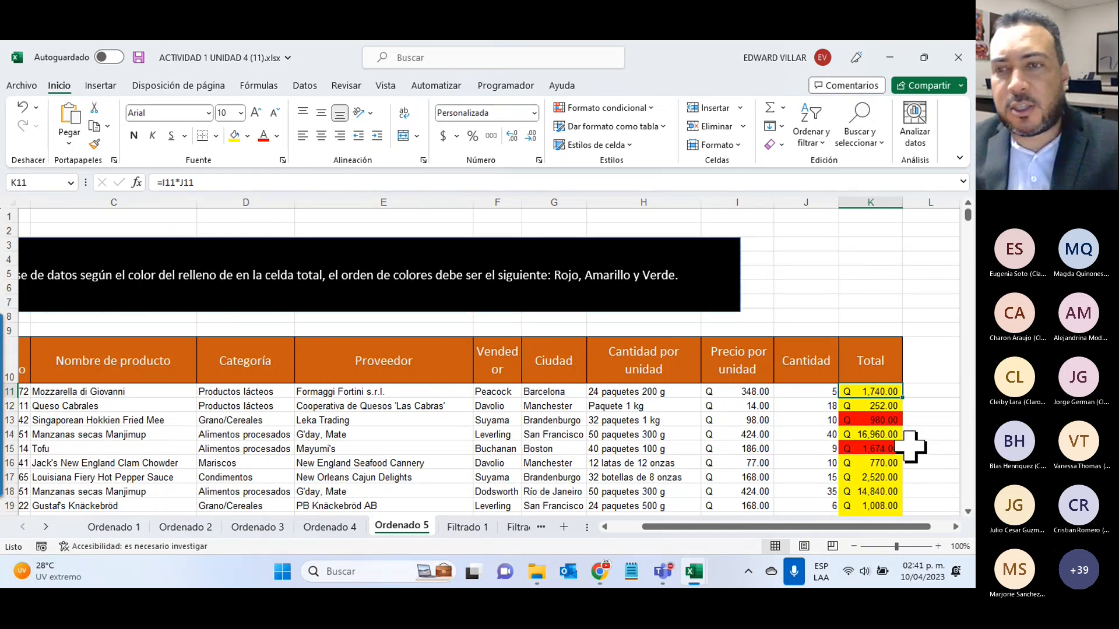
# - Select all values in the Total column and open a custom sort with the selection expanded to the adjacent data
pyautogui.hotkey('ctrl', 'shift', 'Down')
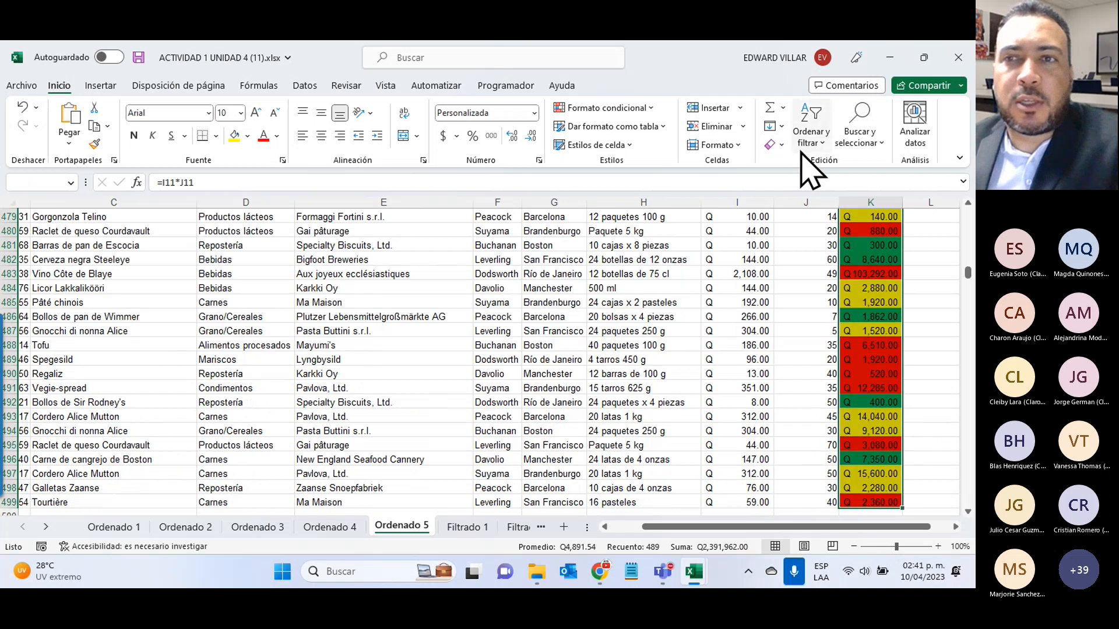
pyautogui.click(809, 140)
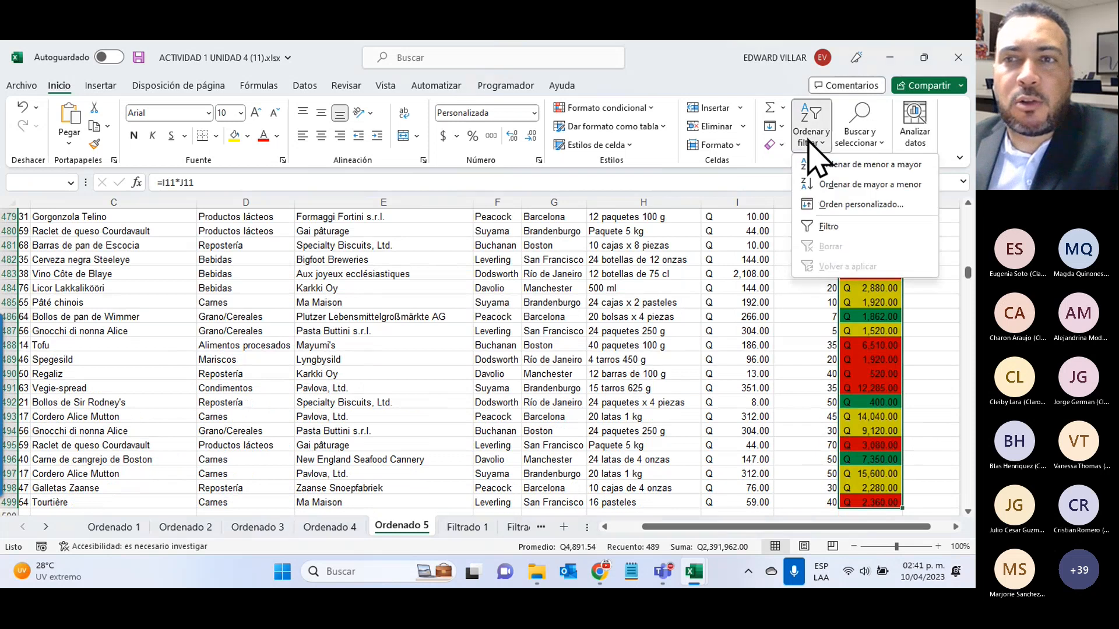
pyautogui.click(856, 204)
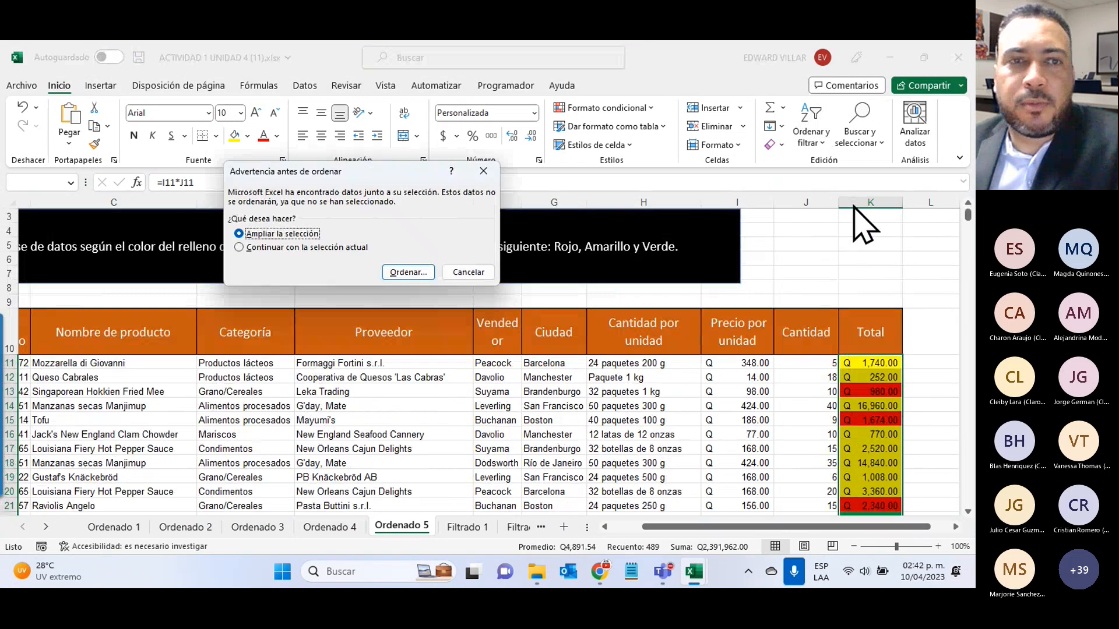
pyautogui.click(408, 273)
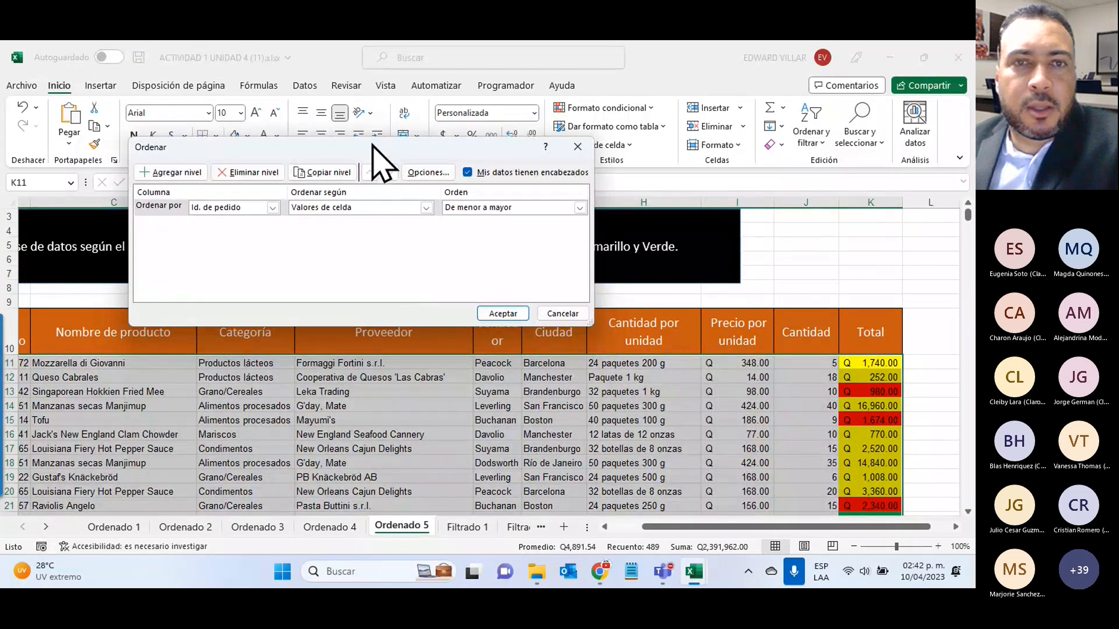
pyautogui.moveTo(372, 146); pyautogui.dragTo(428, 296)
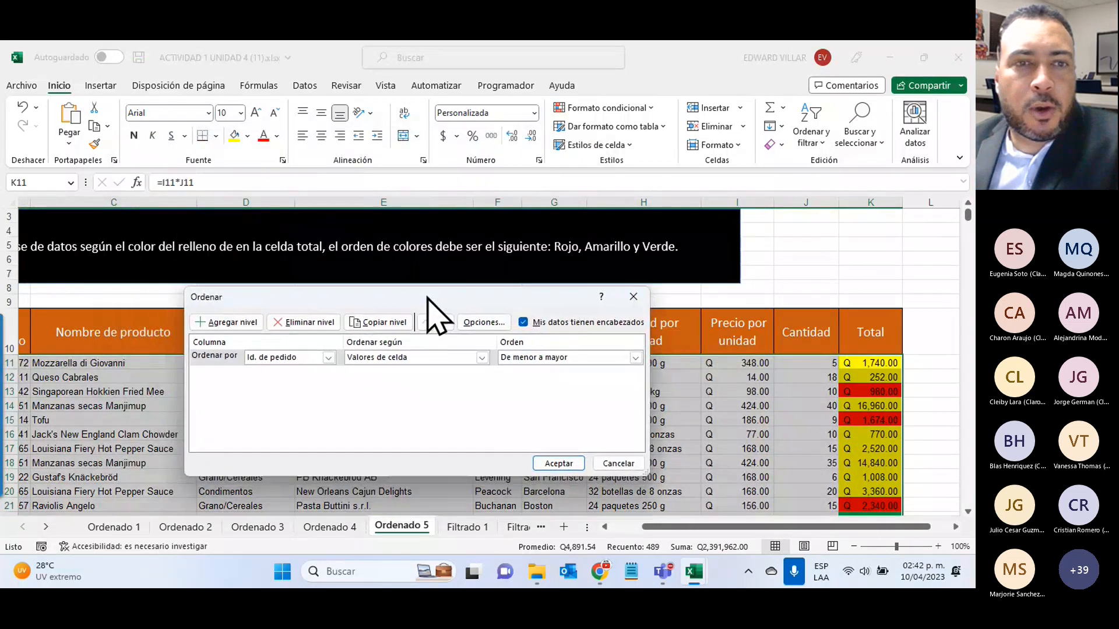
# - Set the first sort level to Total by Color de celda, with red at the top
pyautogui.click(329, 357)
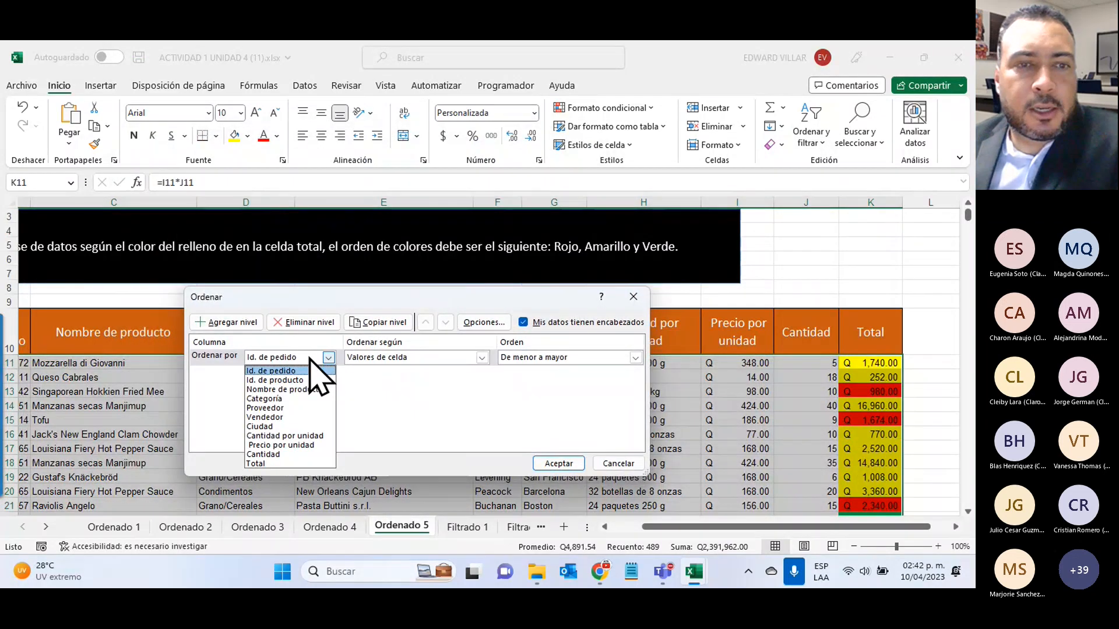
pyautogui.click(296, 464)
pyautogui.click(411, 357)
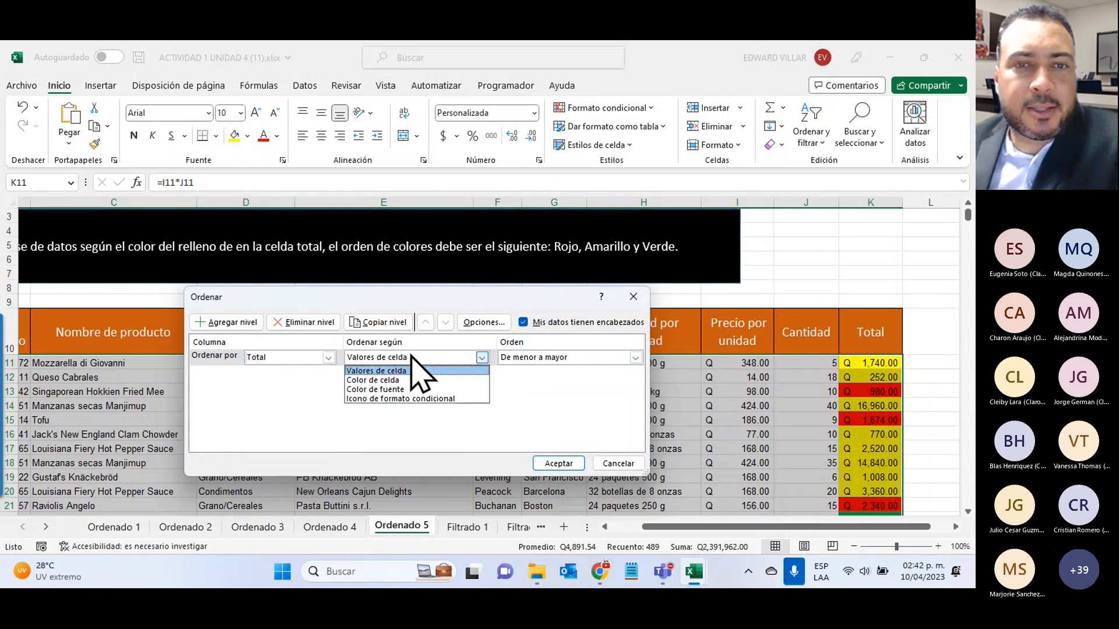
pyautogui.click(380, 380)
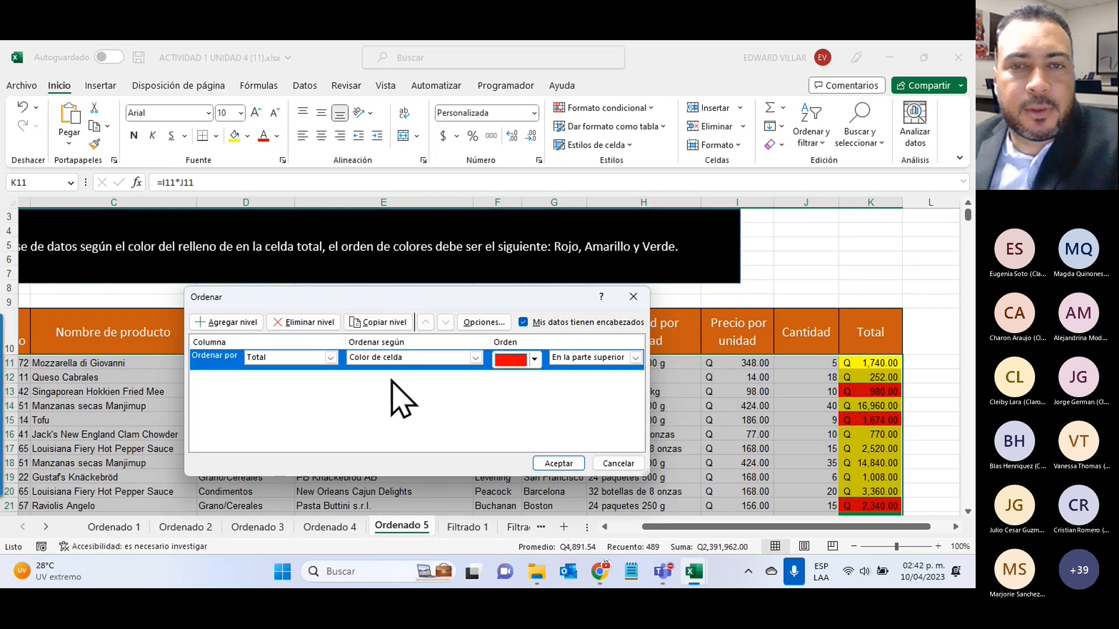
pyautogui.click(534, 359)
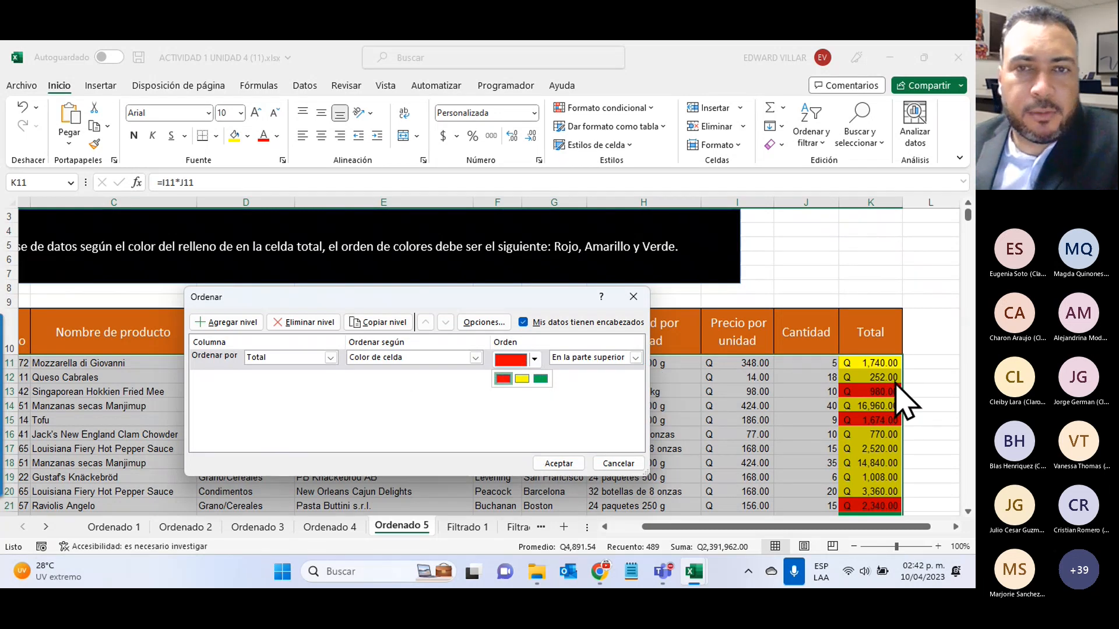
pyautogui.click(503, 379)
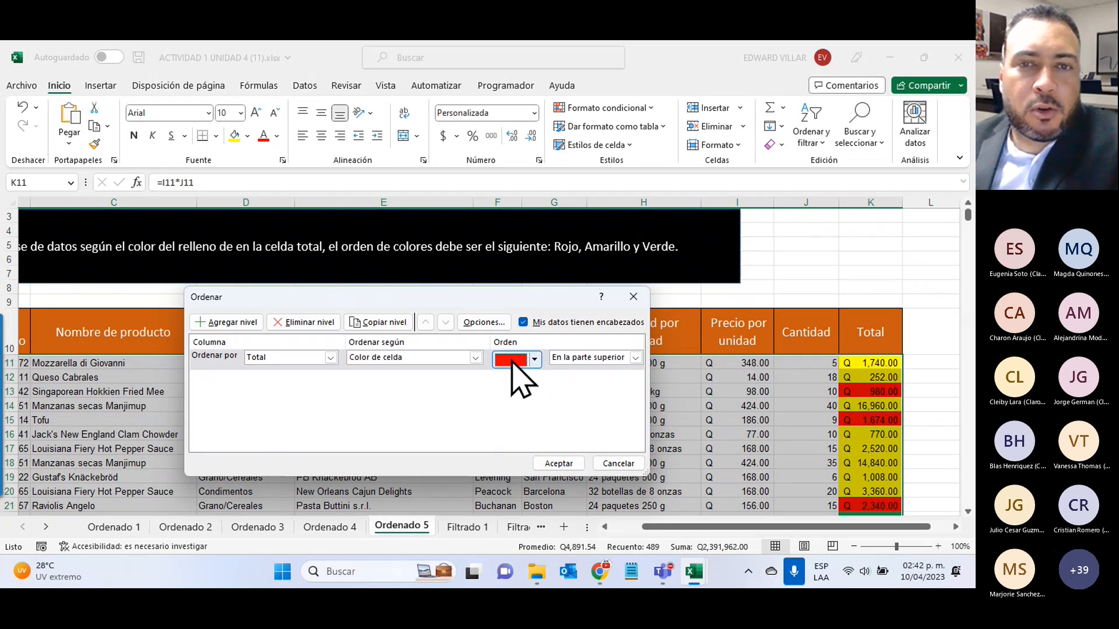
# - Copy the sort level twice, set the copies' cell colours to yellow and then green, and apply the sort
pyautogui.click(366, 322)
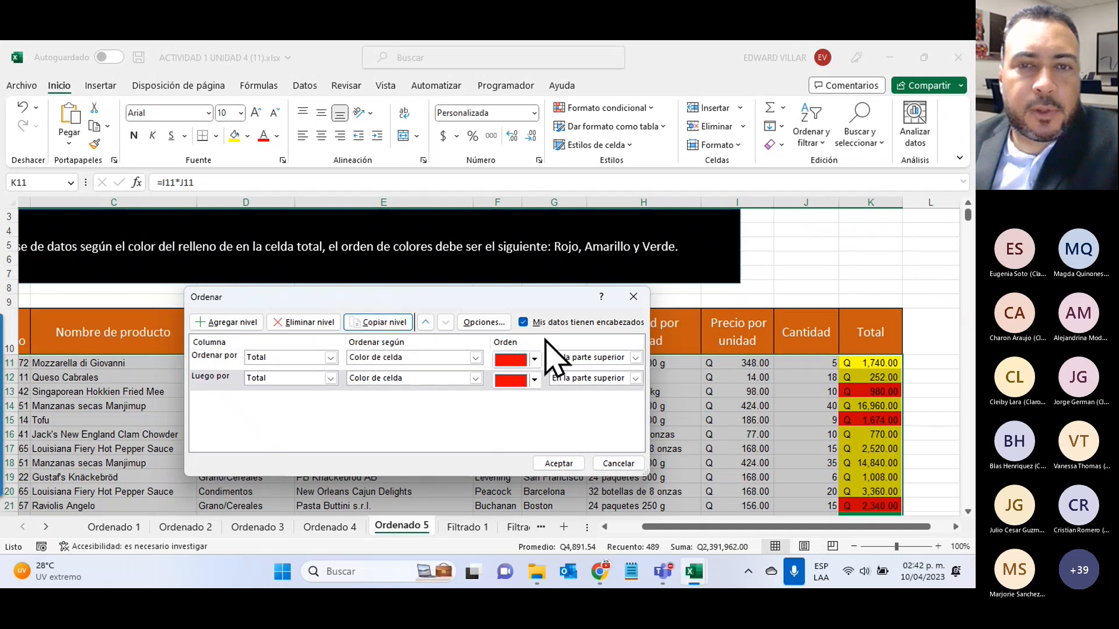
pyautogui.click(535, 379)
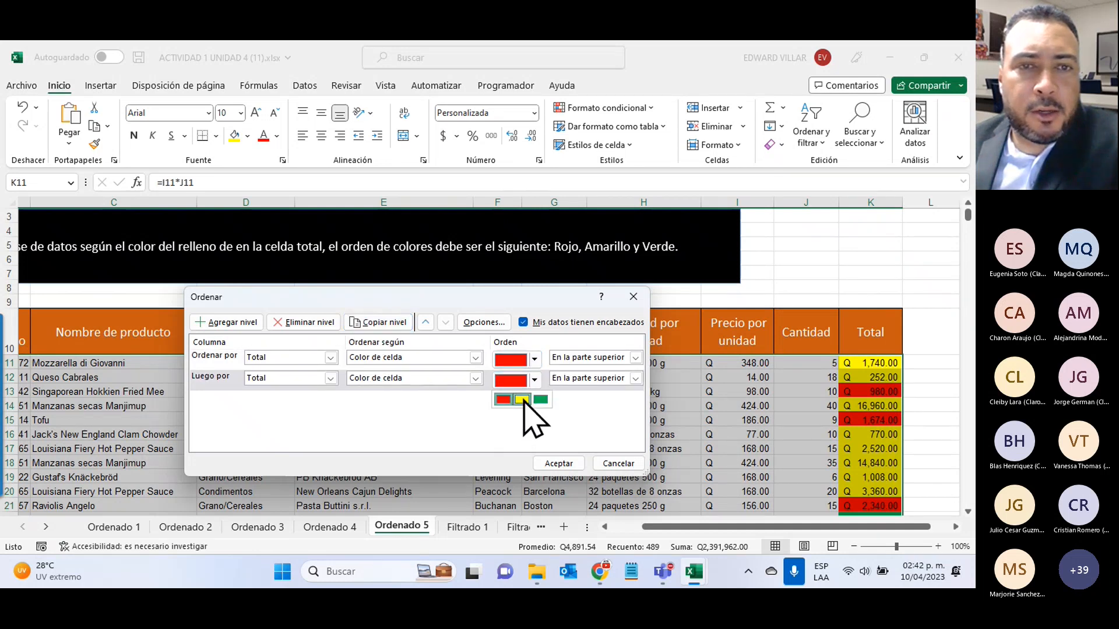
pyautogui.click(522, 399)
pyautogui.click(380, 322)
pyautogui.click(535, 400)
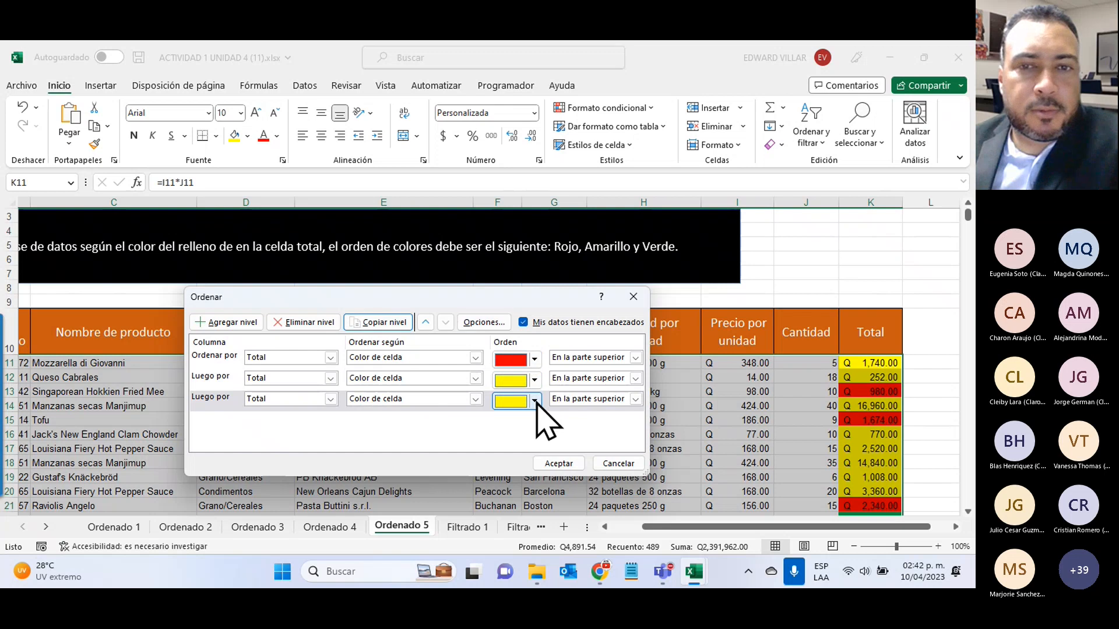
pyautogui.click(541, 420)
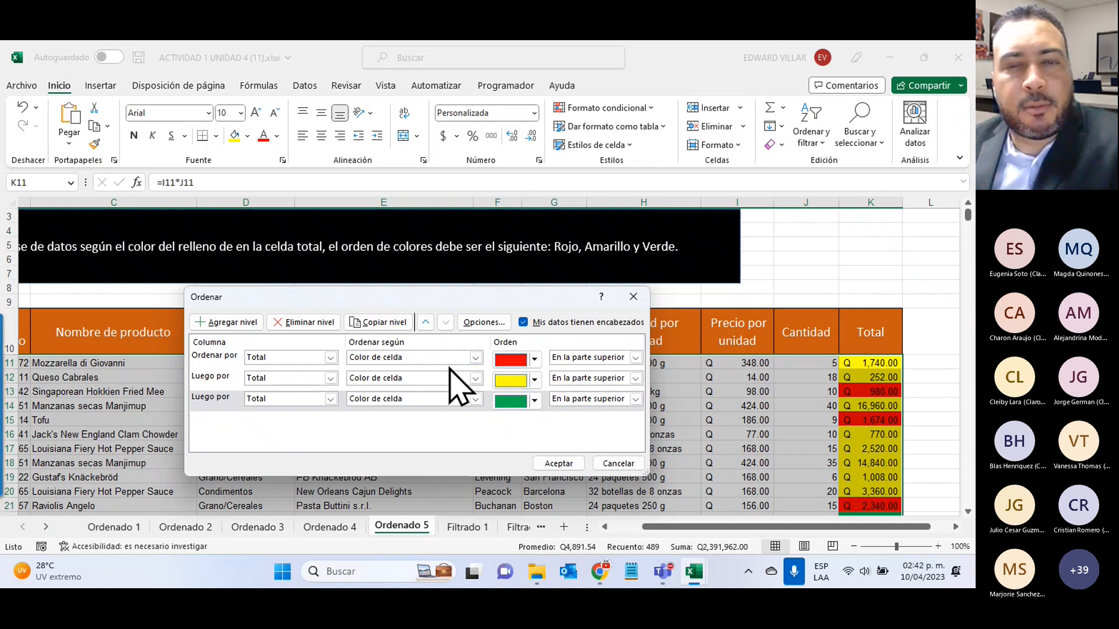
pyautogui.click(568, 464)
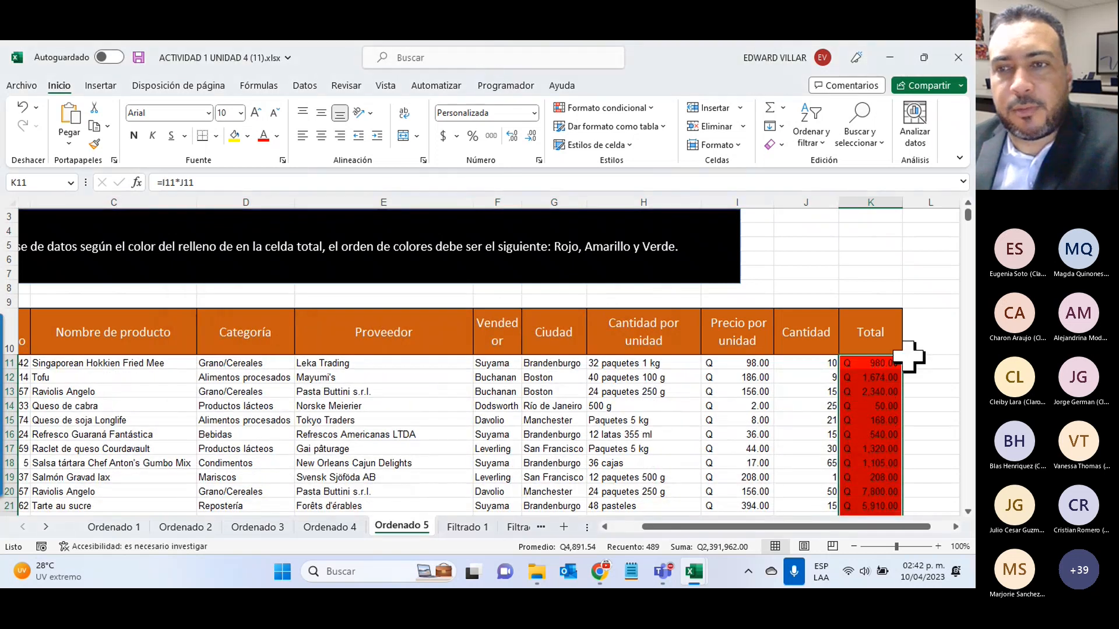
# - Examine the order of fill colours down the Total column of the sorted database
pyautogui.scroll(-20, 908, 356)
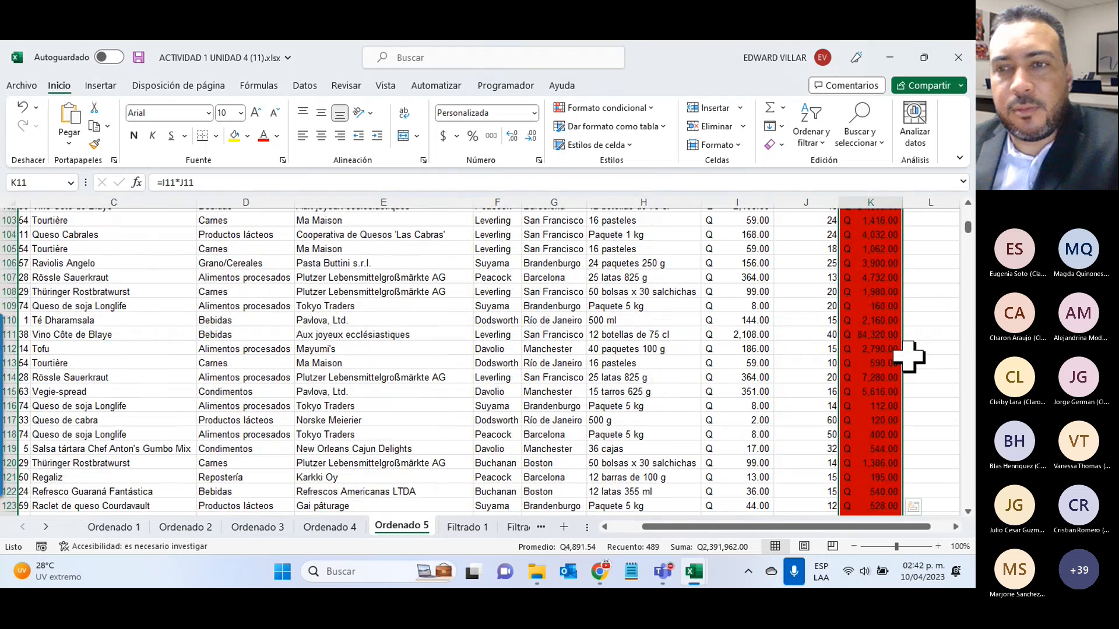
pyautogui.scroll(-7, 908, 356)
pyautogui.scroll(-20, 908, 356)
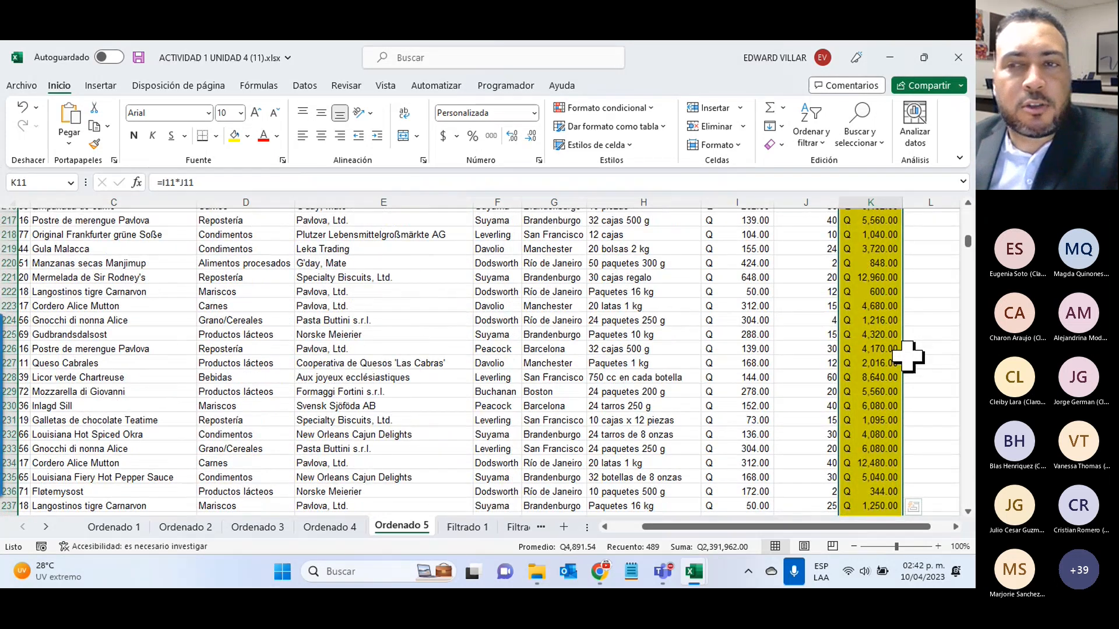
pyautogui.scroll(-3, 908, 357)
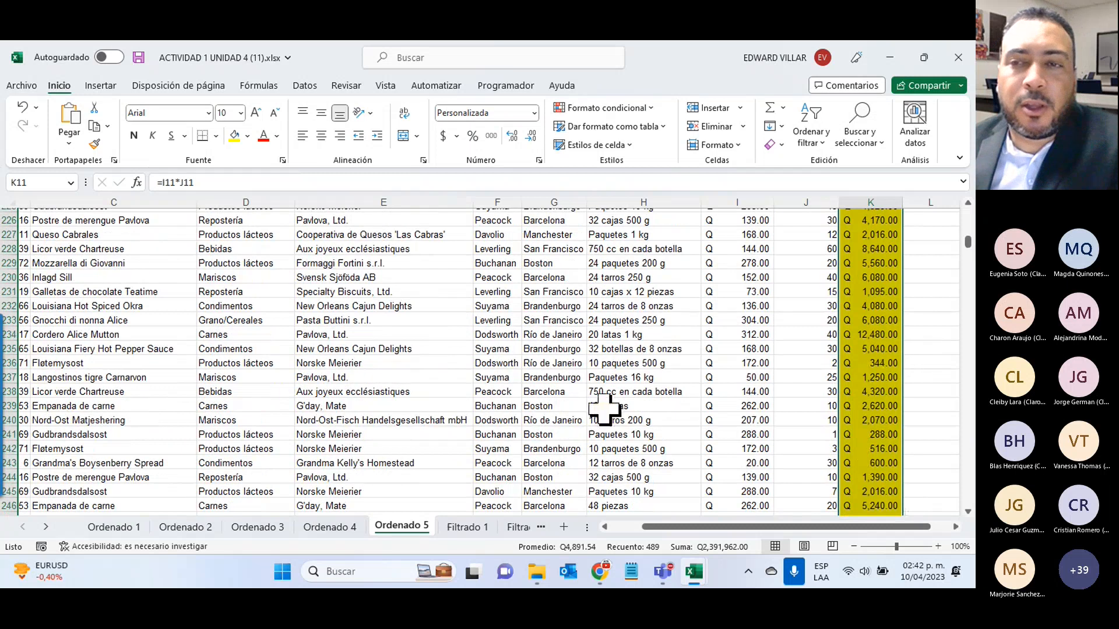
pyautogui.scroll(4, 606, 403)
pyautogui.scroll(5, 606, 402)
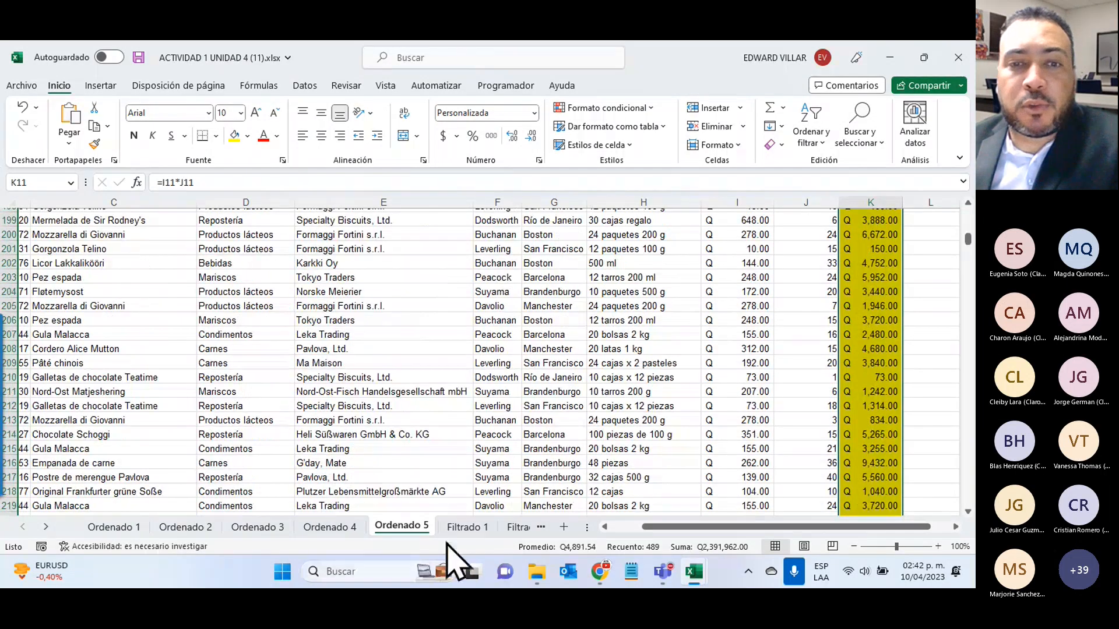
# - Open the Filtrado 1 sheet and read its instruction on which product sales and vendor to show
pyautogui.click(466, 526)
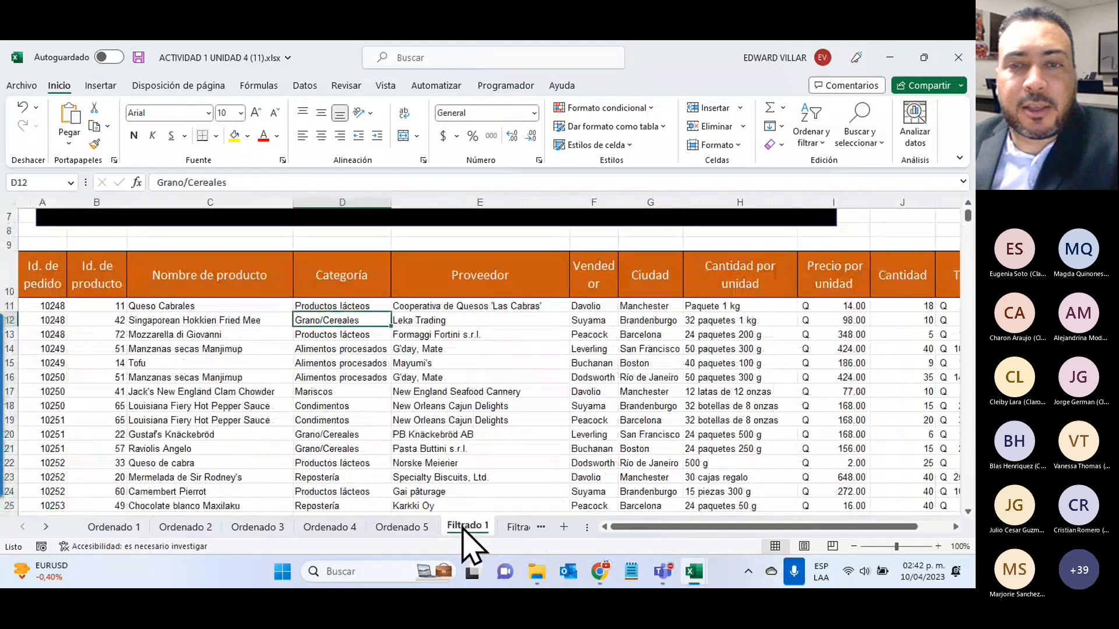
pyautogui.scroll(2, 191, 443)
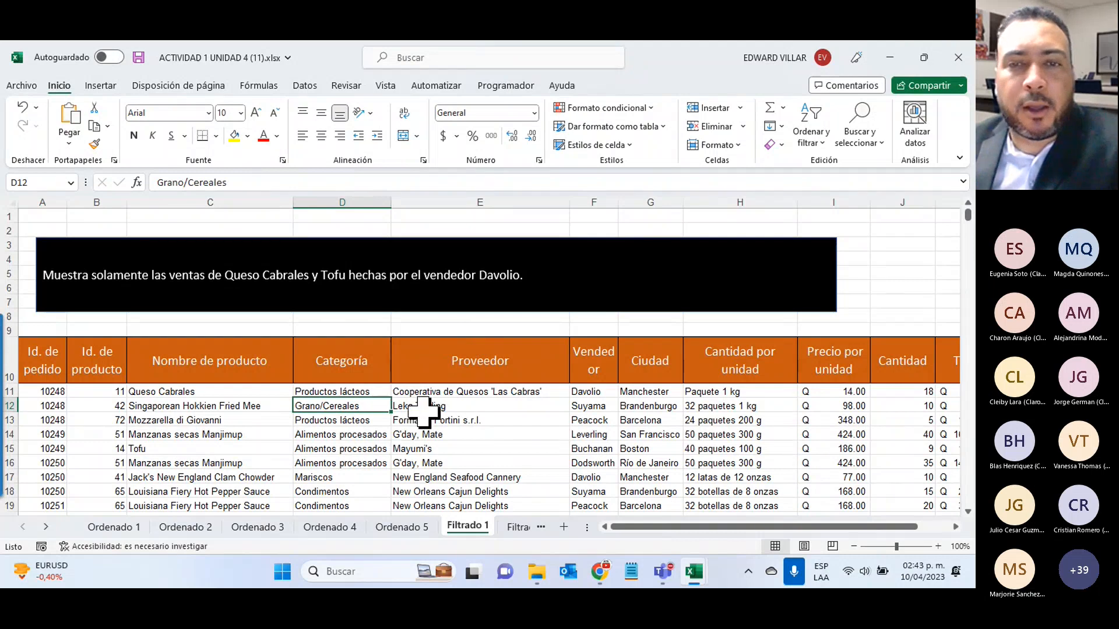
pyautogui.scroll(-2, 489, 391)
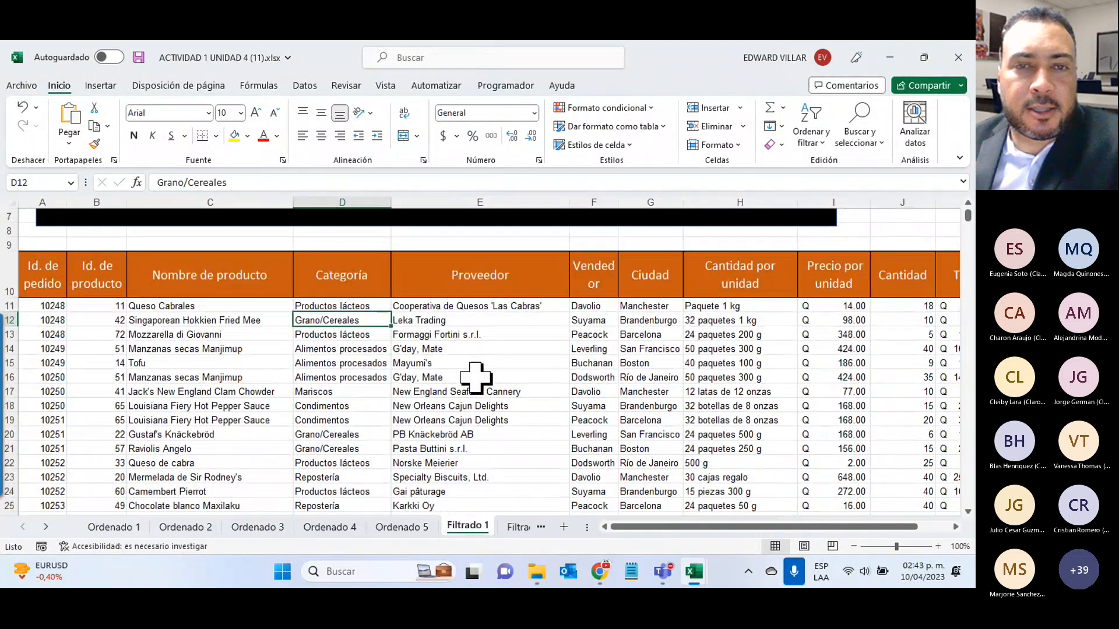
pyautogui.scroll(2, 457, 375)
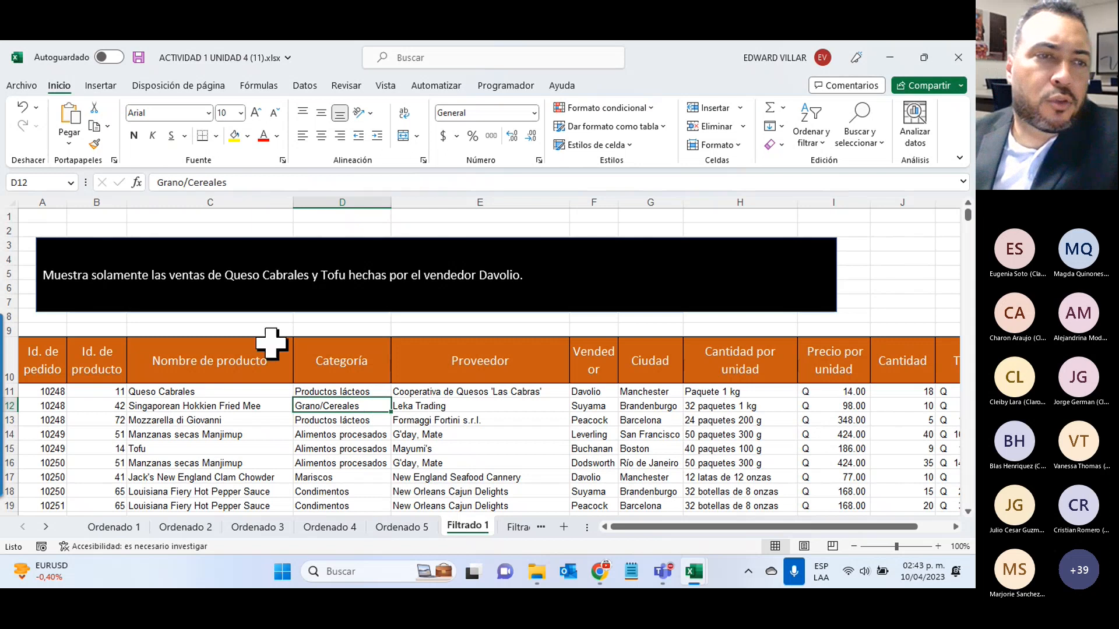
pyautogui.moveTo(47, 277); pyautogui.dragTo(295, 282)
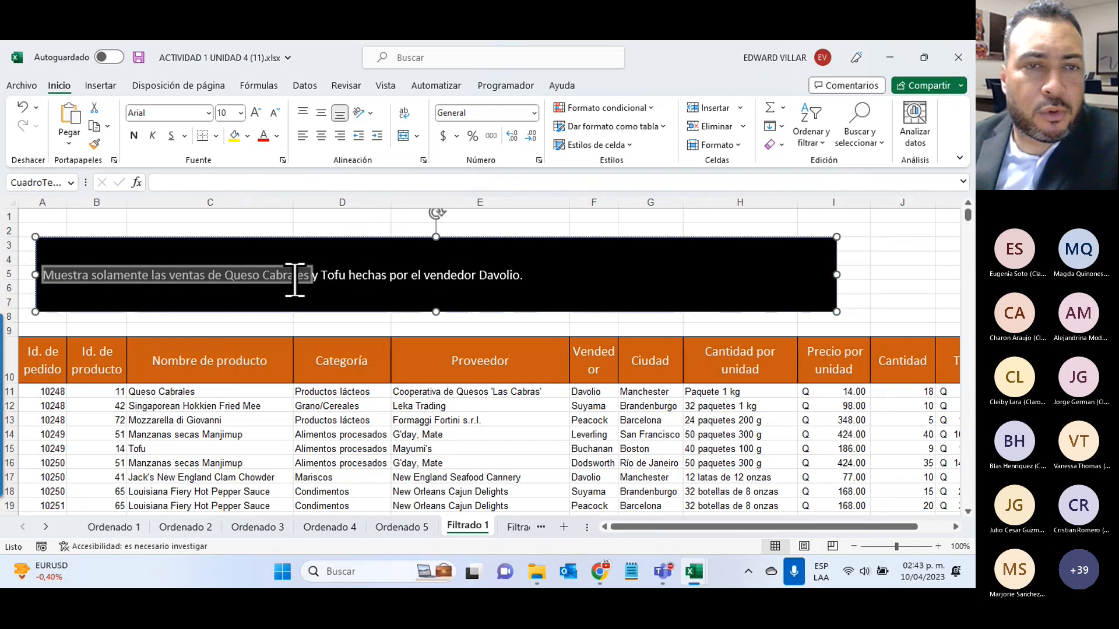
pyautogui.moveTo(295, 281); pyautogui.dragTo(295, 282)
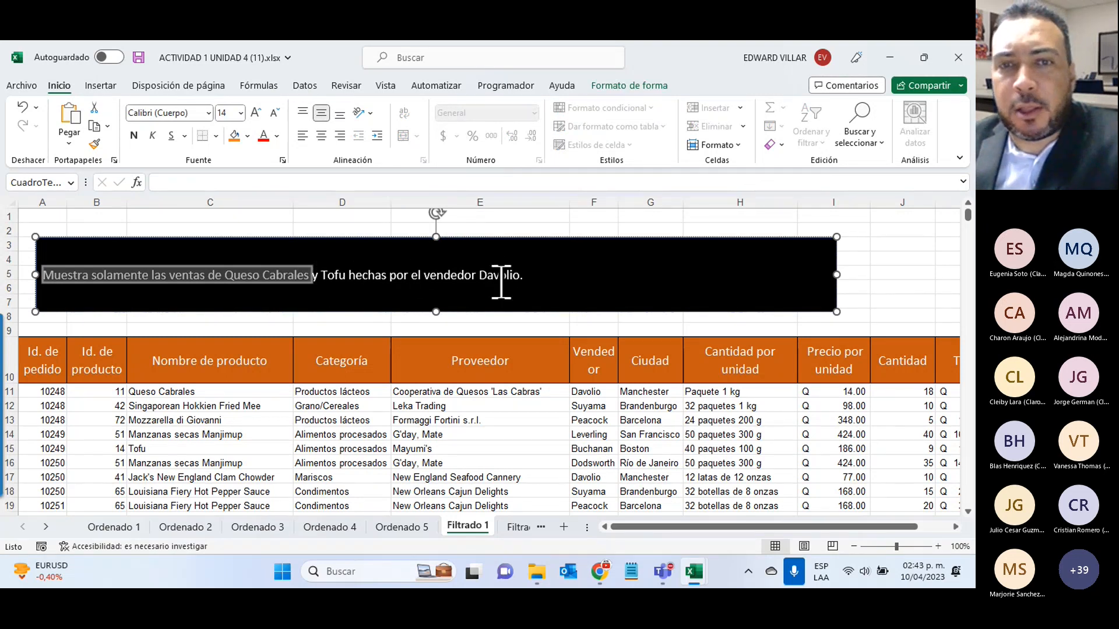
pyautogui.moveTo(23, 367)
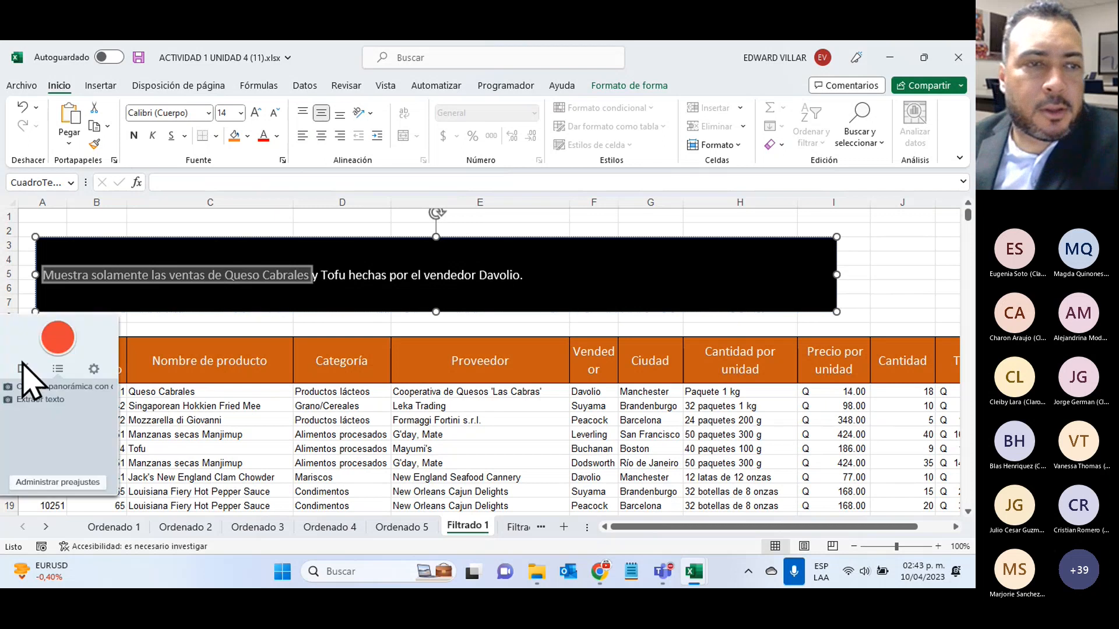
# - Turn on filtering for the table's header row, starting from the Id. de pedido header
pyautogui.click(225, 357)
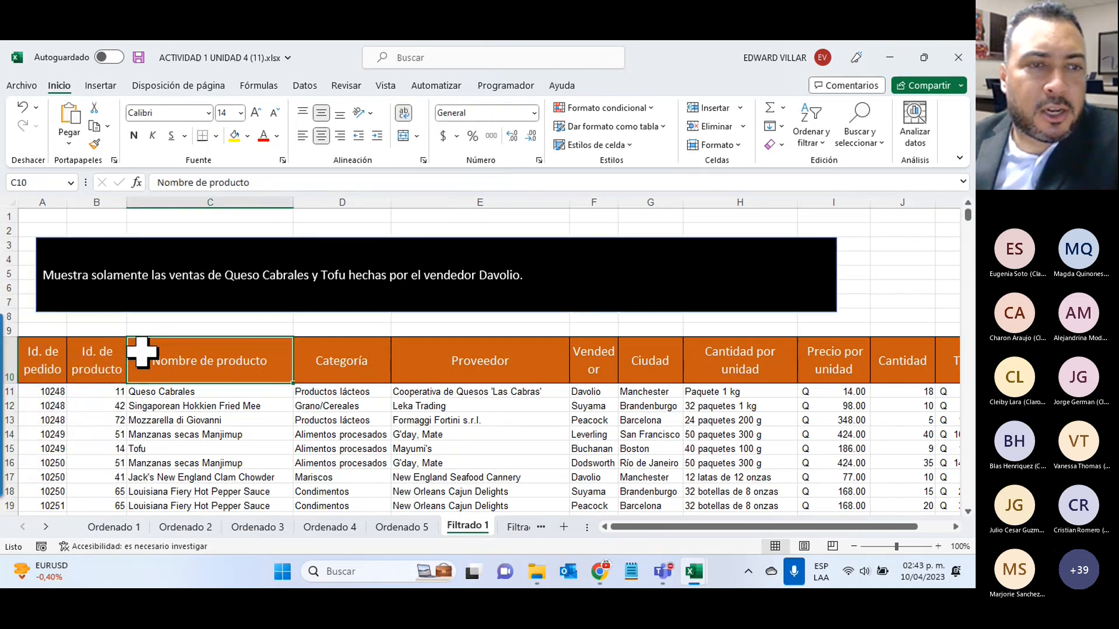
pyautogui.click(32, 362)
pyautogui.click(335, 357)
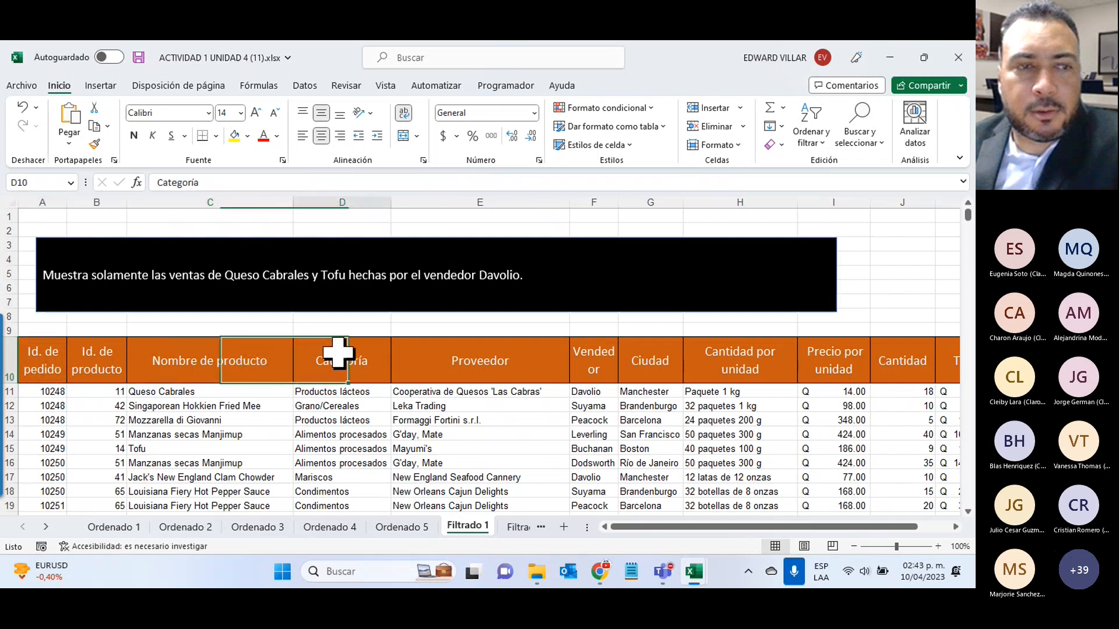
pyautogui.click(54, 363)
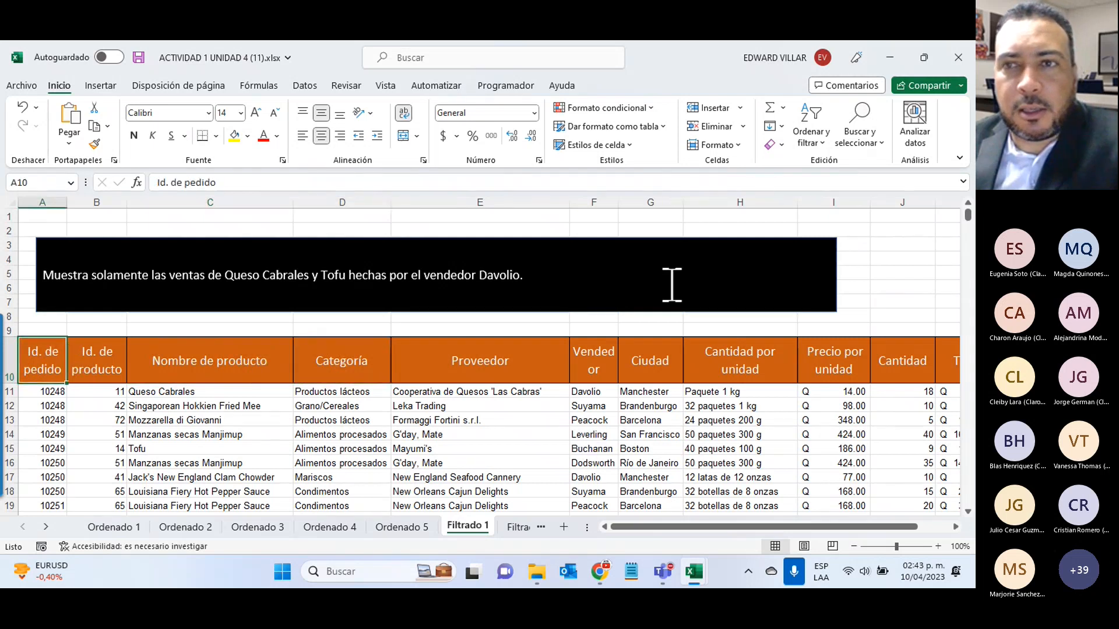
pyautogui.click(822, 140)
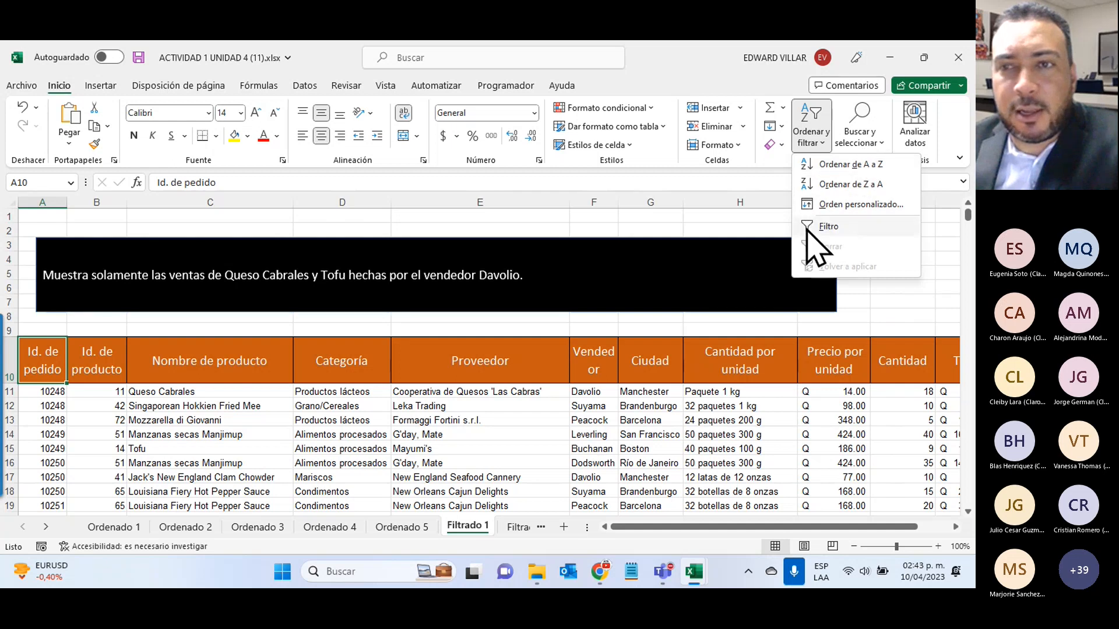
pyautogui.click(840, 228)
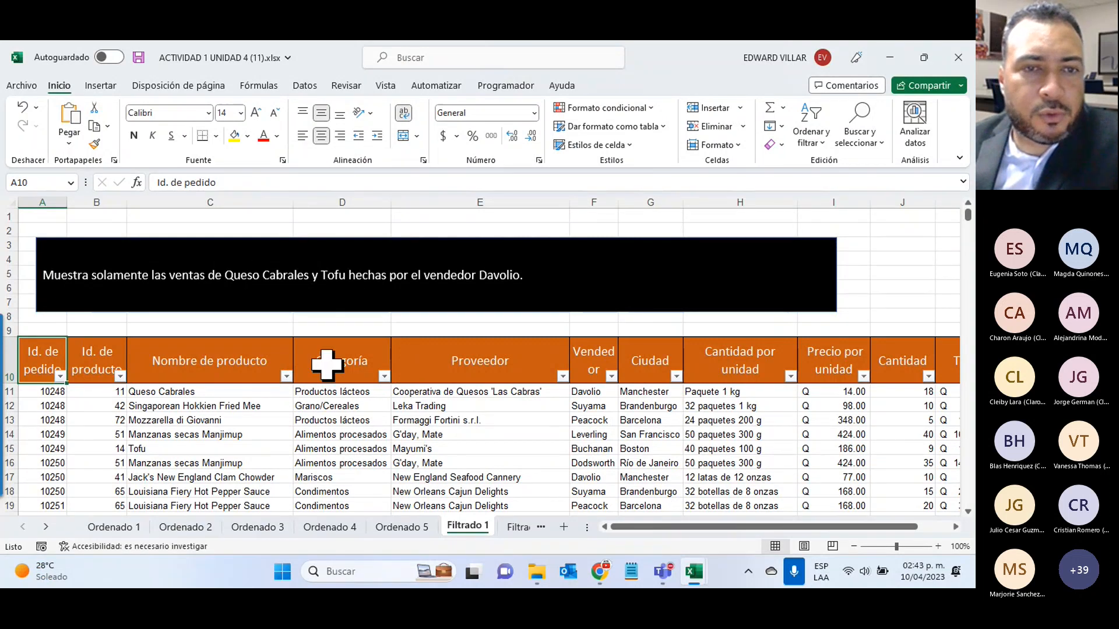
# - Open the Nombre de producto filter, try searching its values for TOFU, and clear the search text
pyautogui.click(286, 376)
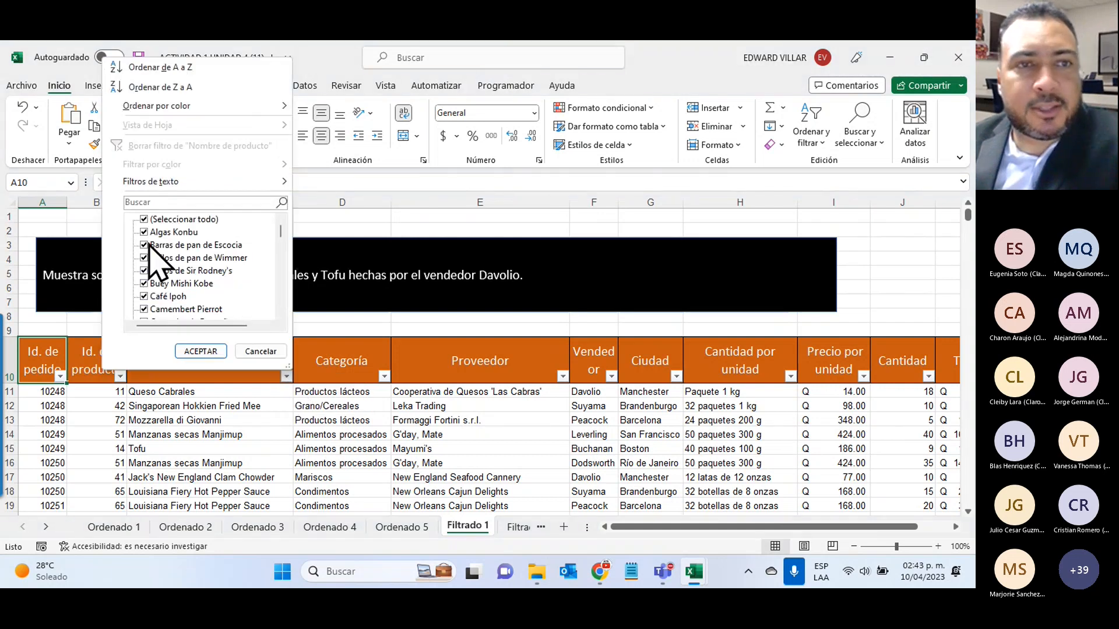
pyautogui.click(146, 221)
pyautogui.click(146, 220)
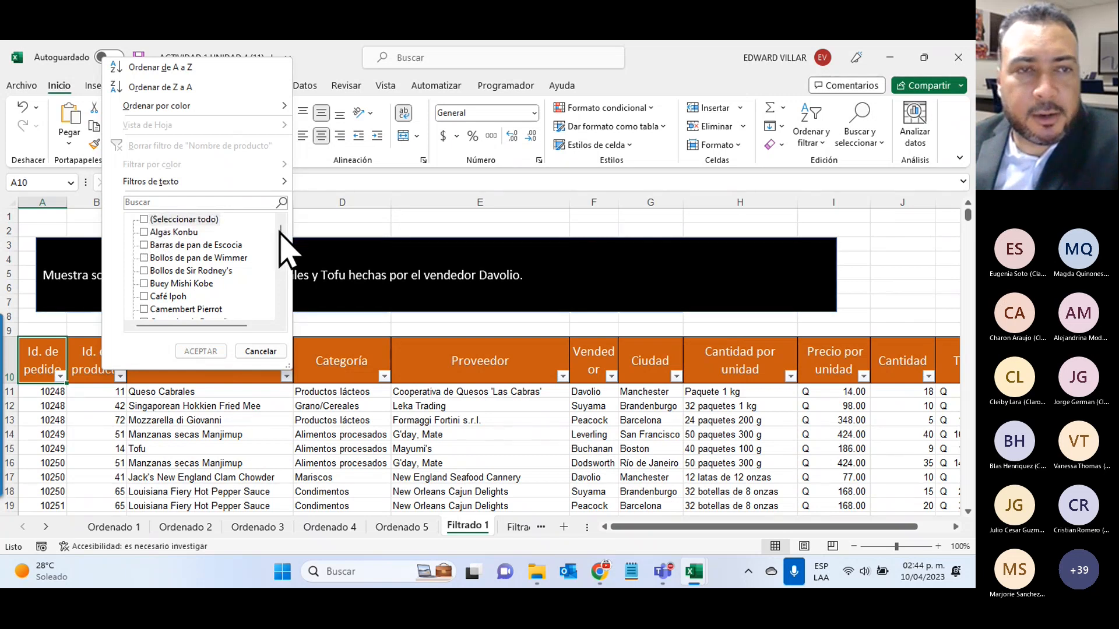
pyautogui.click(238, 204)
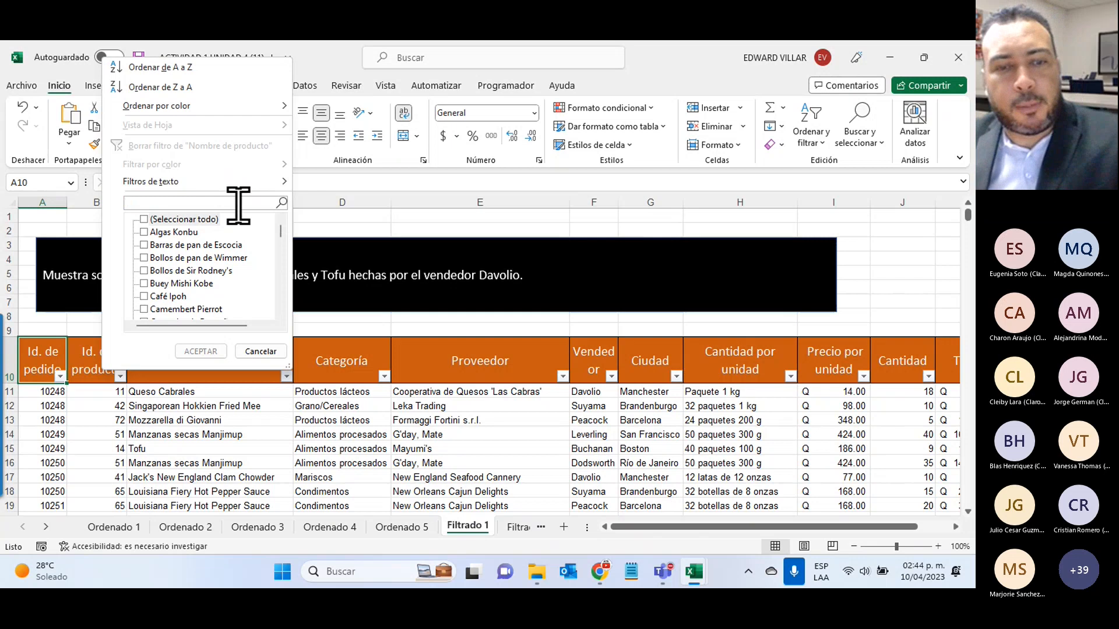
pyautogui.write('TOFU')
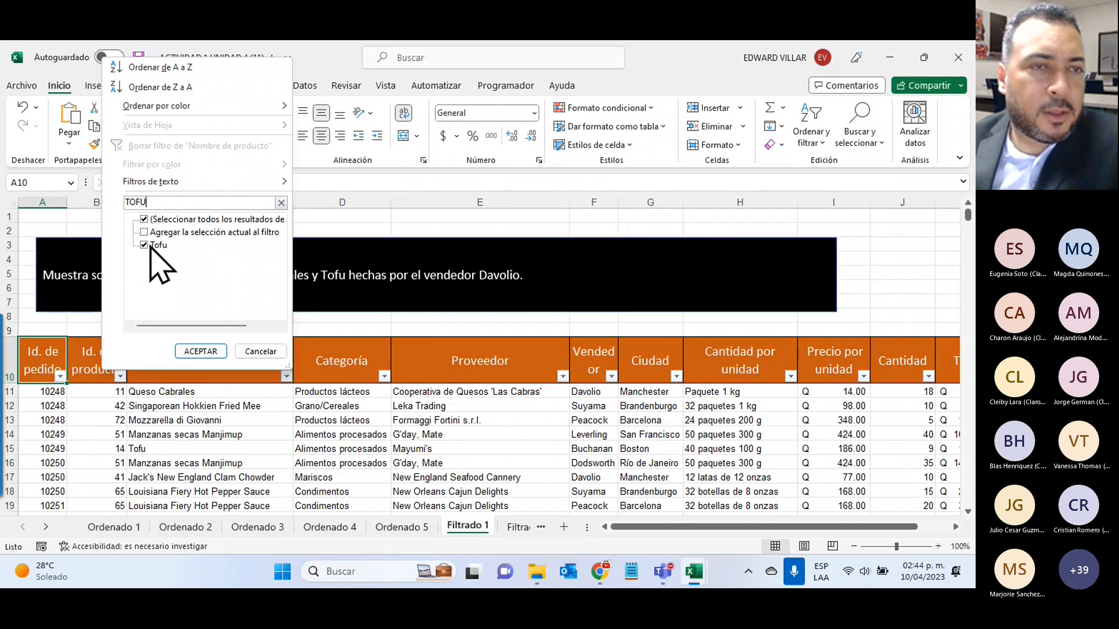
pyautogui.press('BackSpace')
pyautogui.press('BackSpace')
pyautogui.press('BackSpace')
pyautogui.press('BackSpace')
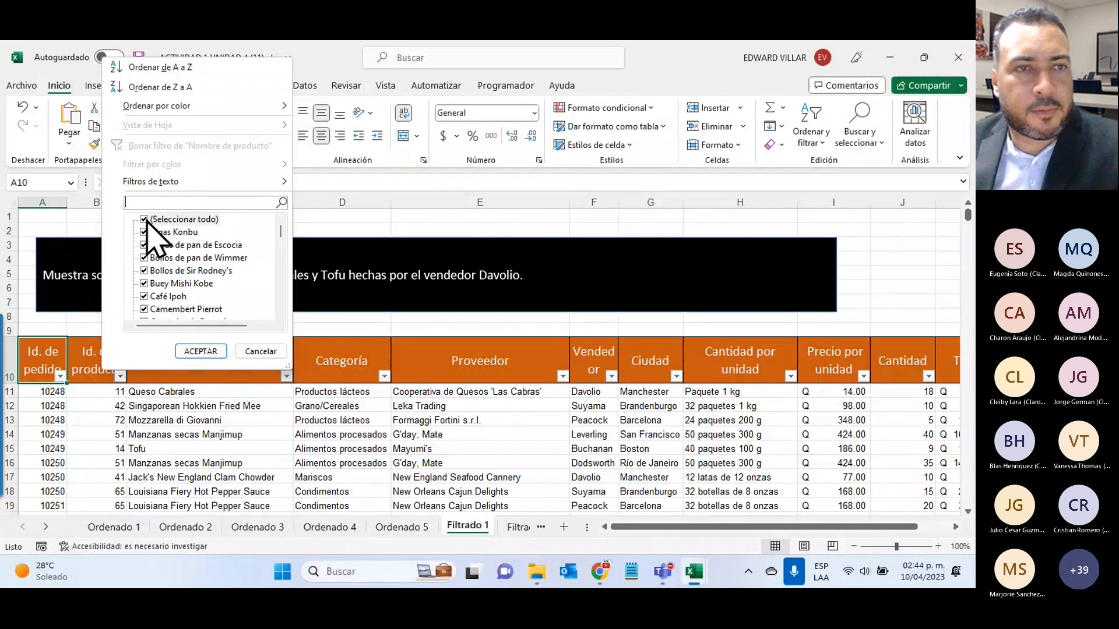
# - Filter Nombre de producto to show only Queso Cabrales and Tofu
pyautogui.click(145, 219)
pyautogui.press('q')
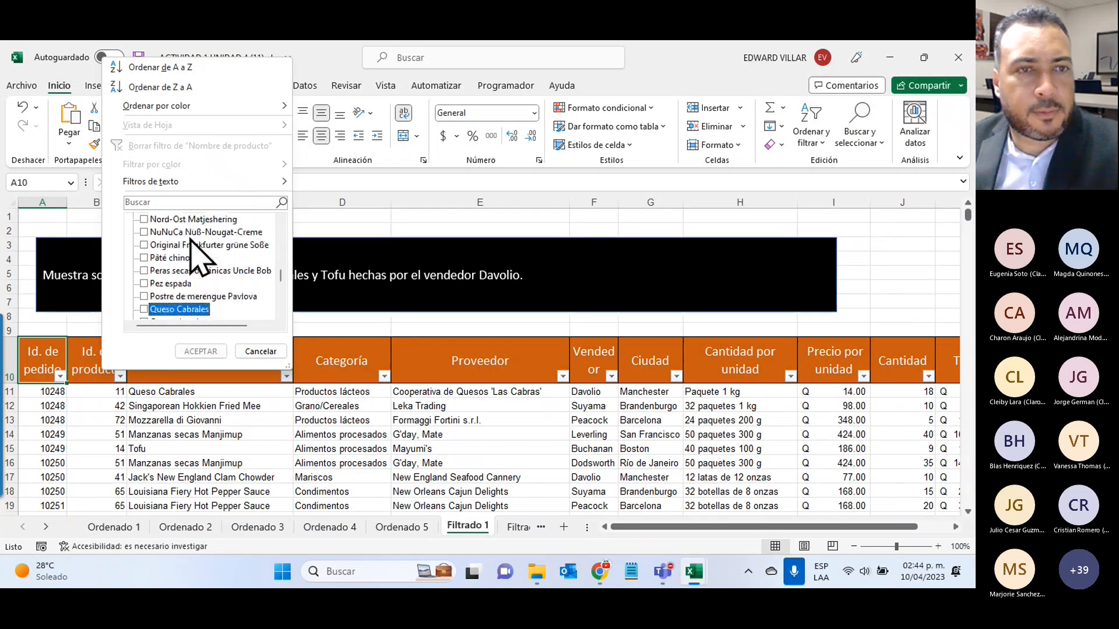
pyautogui.click(144, 311)
pyautogui.scroll(-8, 206, 284)
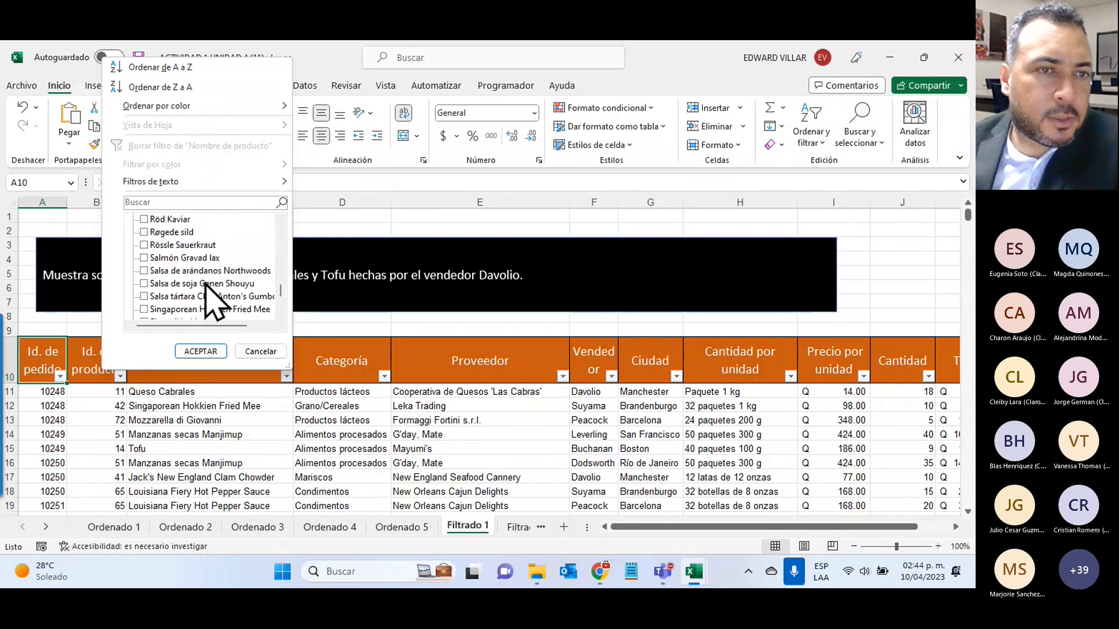
pyautogui.click(144, 283)
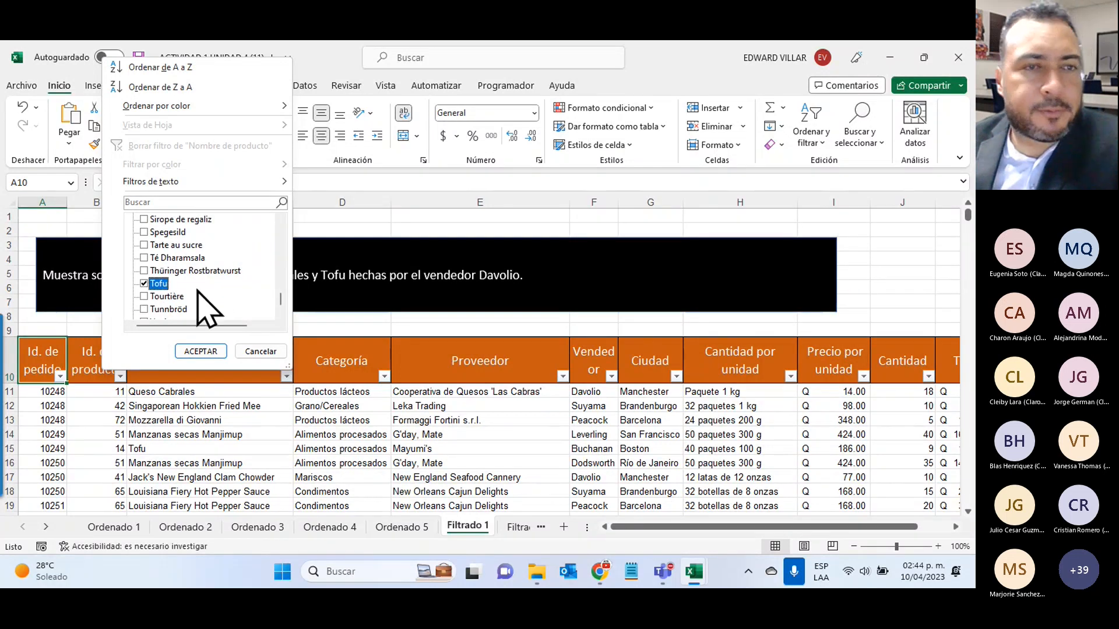
pyautogui.click(201, 351)
# - Examine the filtered product rows and compare them with the product names in the Filtrado 1 instruction
pyautogui.scroll(-1, 204, 350)
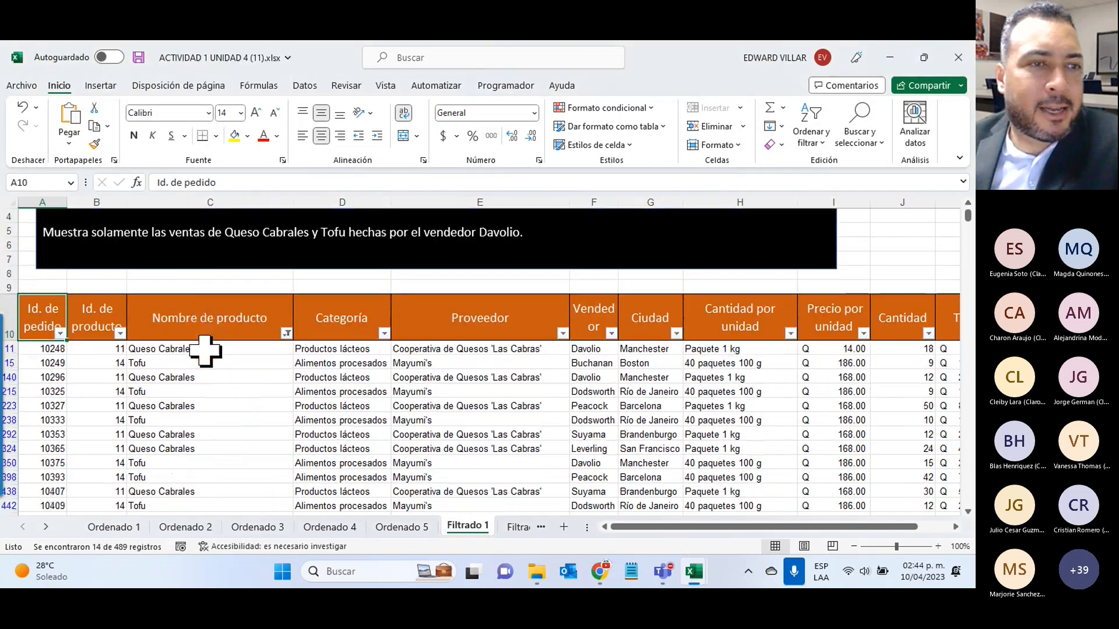
pyautogui.scroll(-2, 204, 349)
pyautogui.scroll(2, 204, 349)
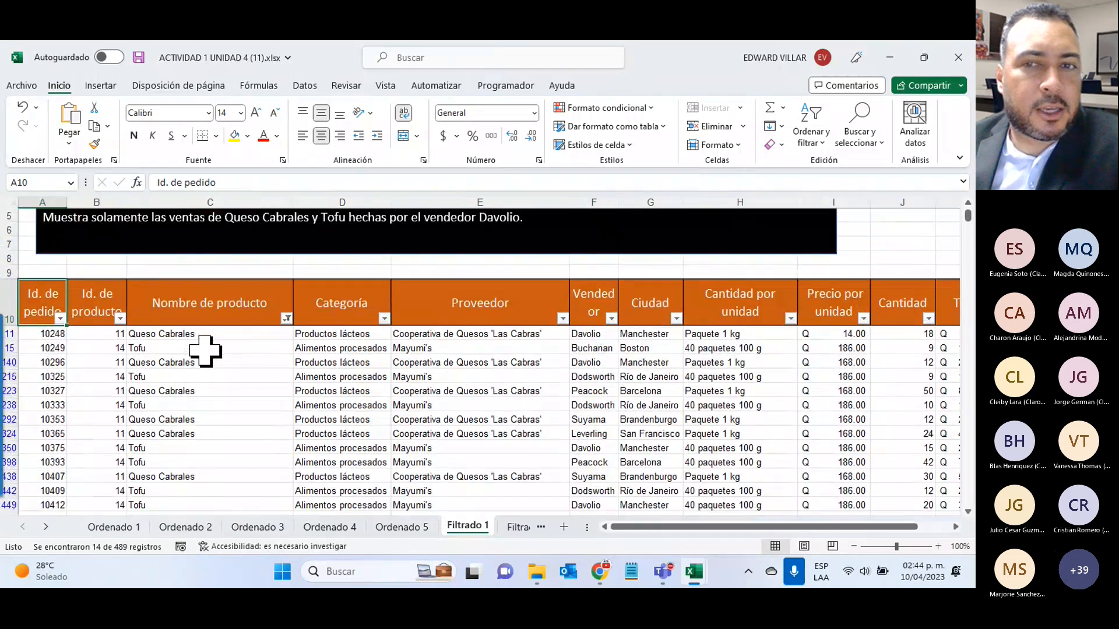
pyautogui.scroll(-1, 205, 350)
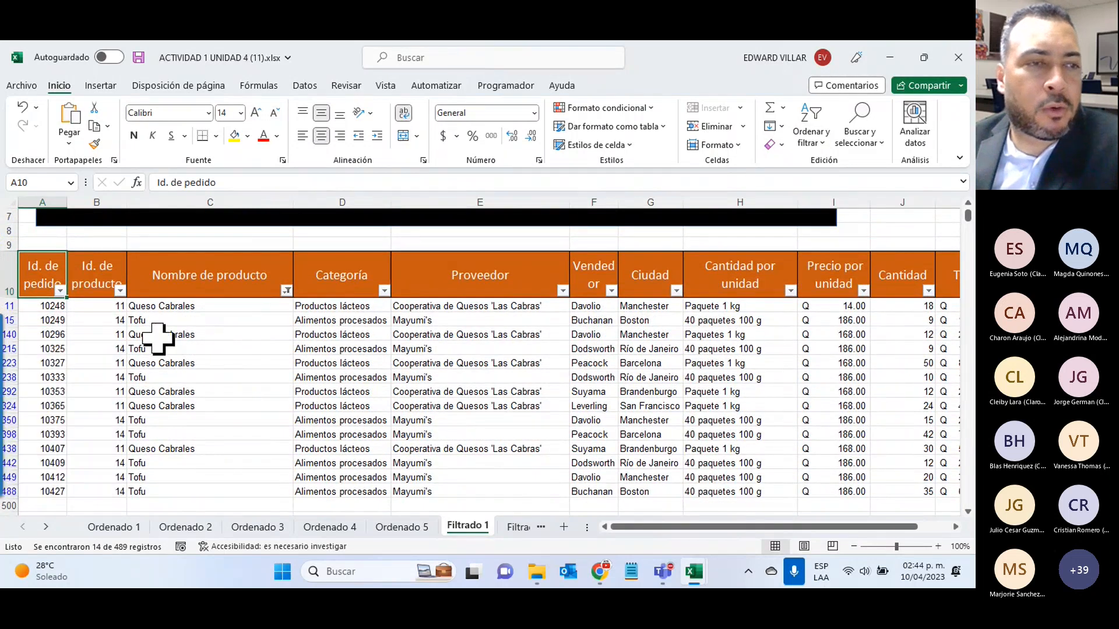
pyautogui.click(181, 307)
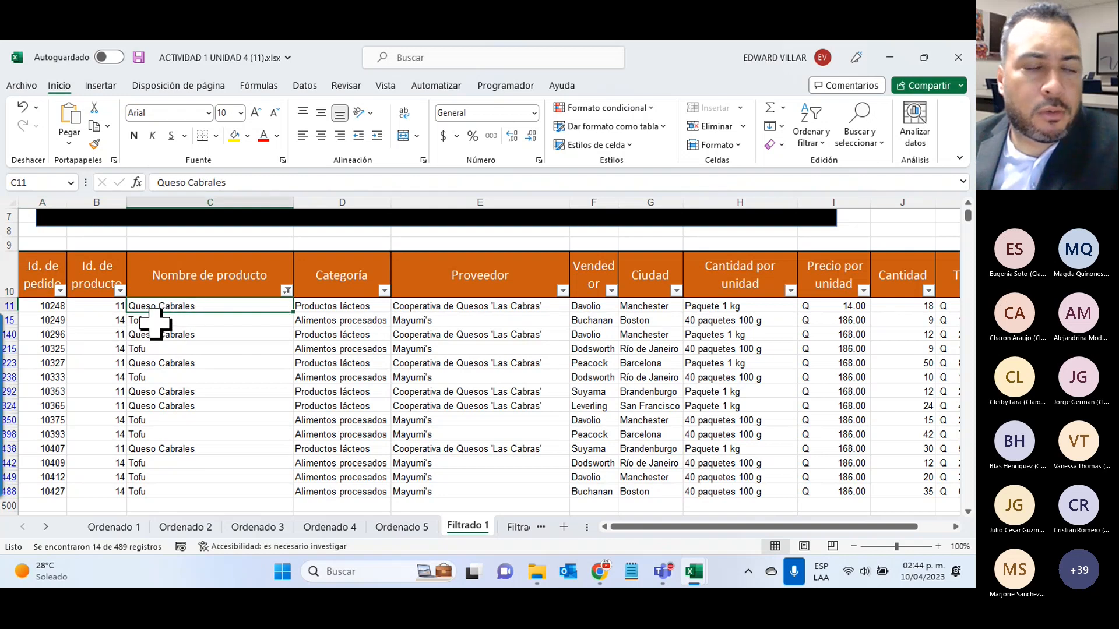
pyautogui.moveTo(2, 320)
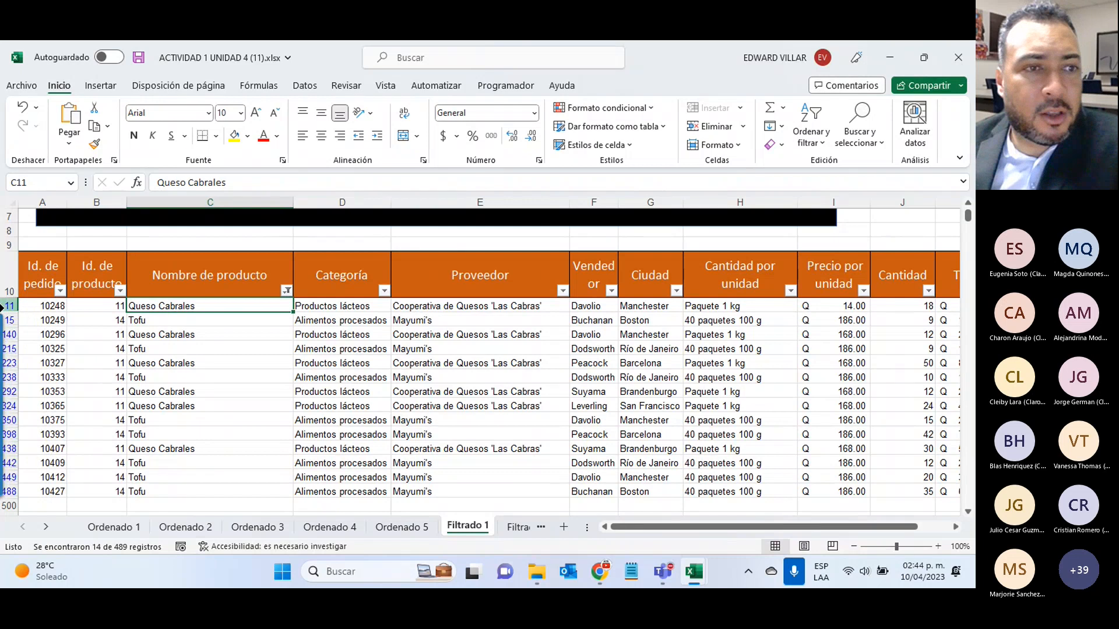
pyautogui.click(171, 378)
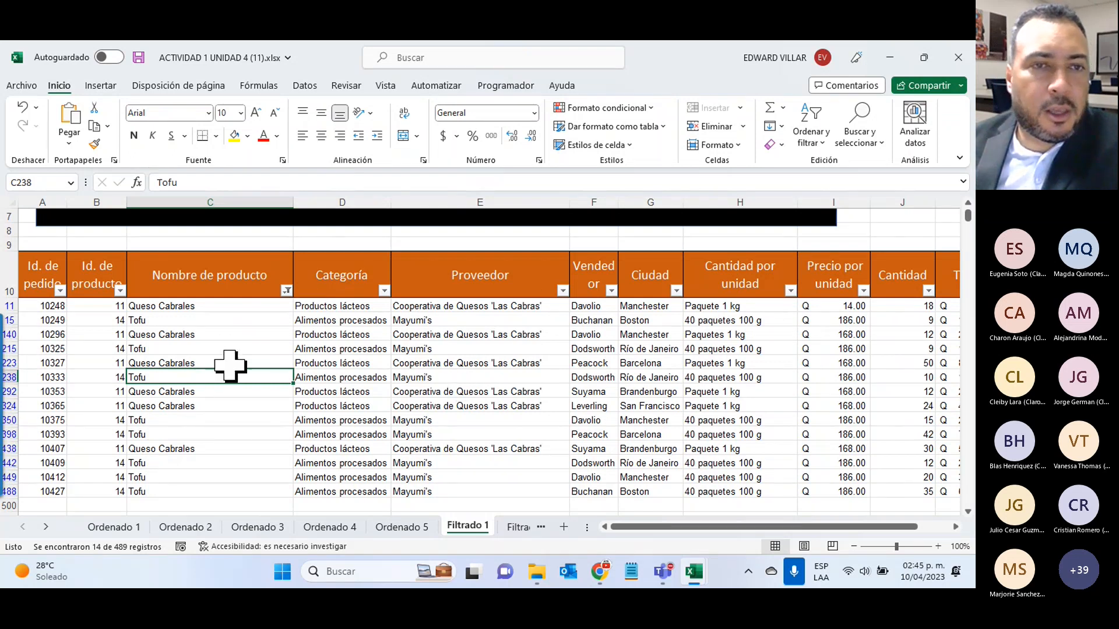
pyautogui.scroll(2, 230, 366)
pyautogui.scroll(-1, 230, 366)
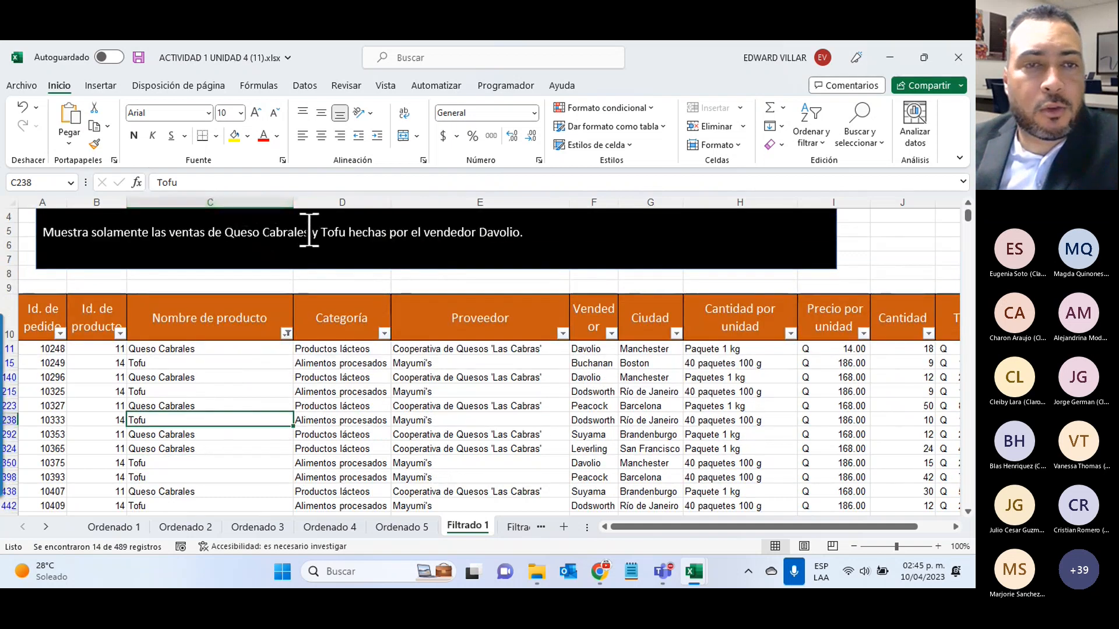
pyautogui.moveTo(225, 233); pyautogui.dragTo(347, 236)
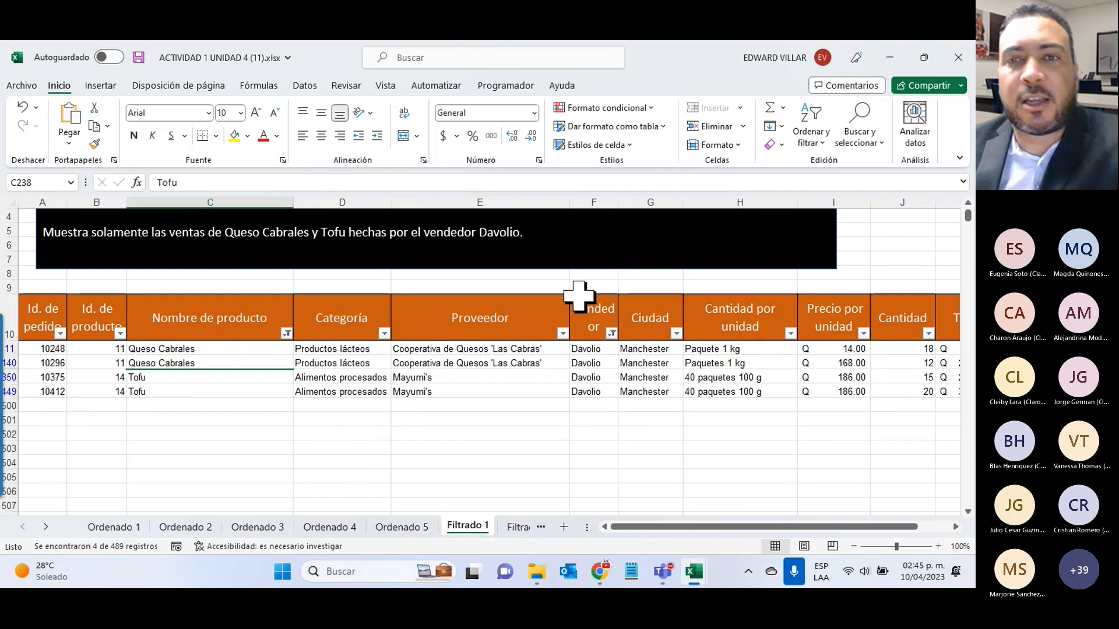
# - Open the Filtrado 2 sheet and read its instruction on which city's sales to show
pyautogui.click(518, 528)
pyautogui.scroll(4, 498, 507)
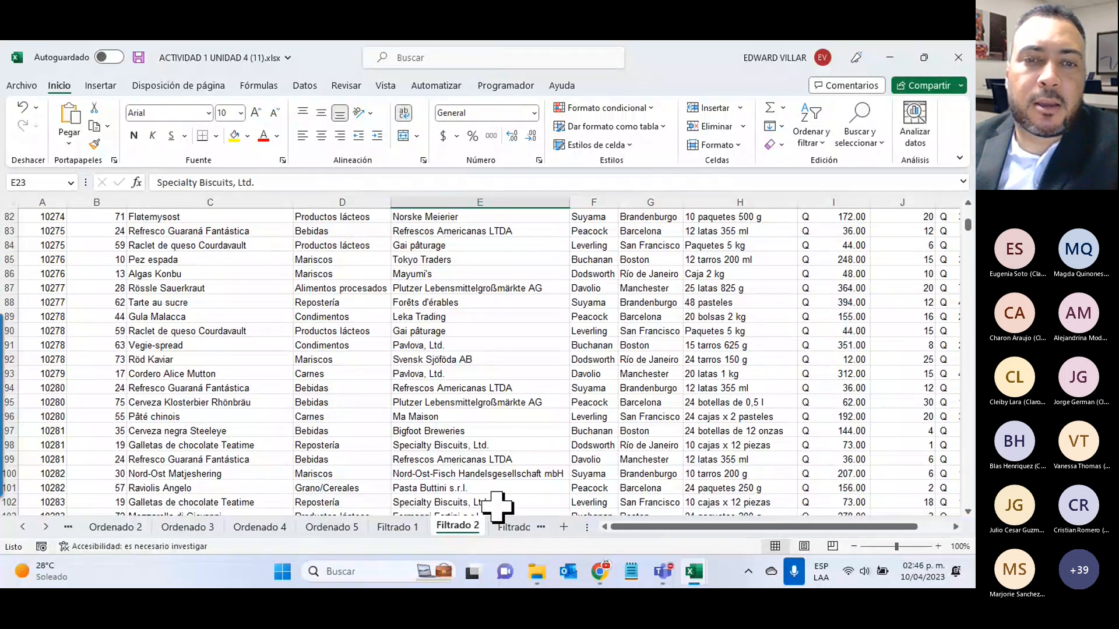
pyautogui.scroll(11, 497, 507)
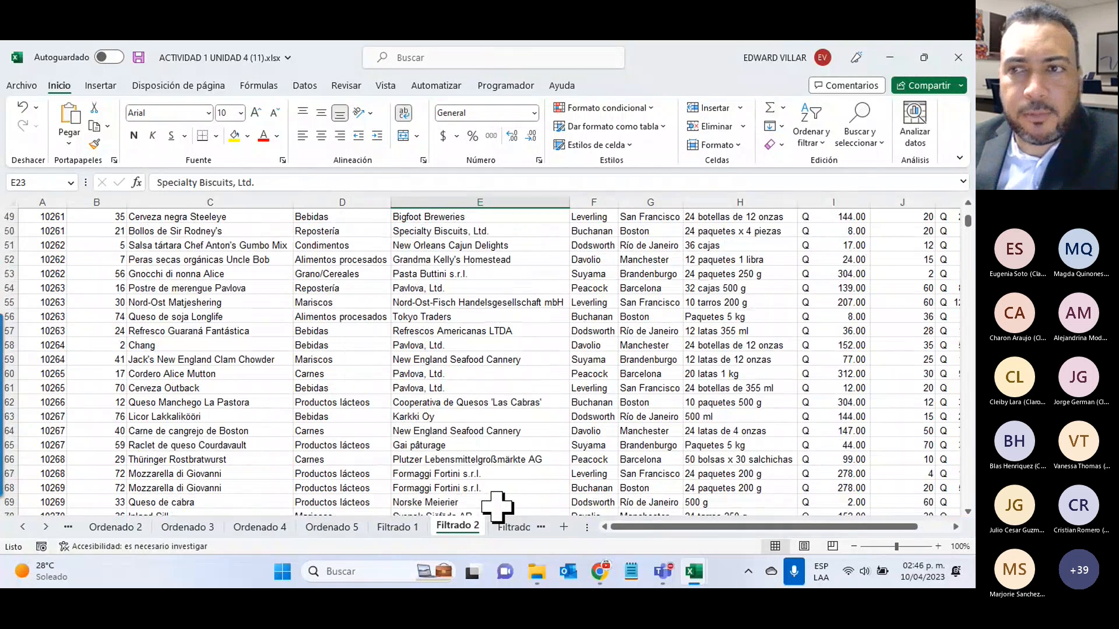
pyautogui.scroll(16, 498, 507)
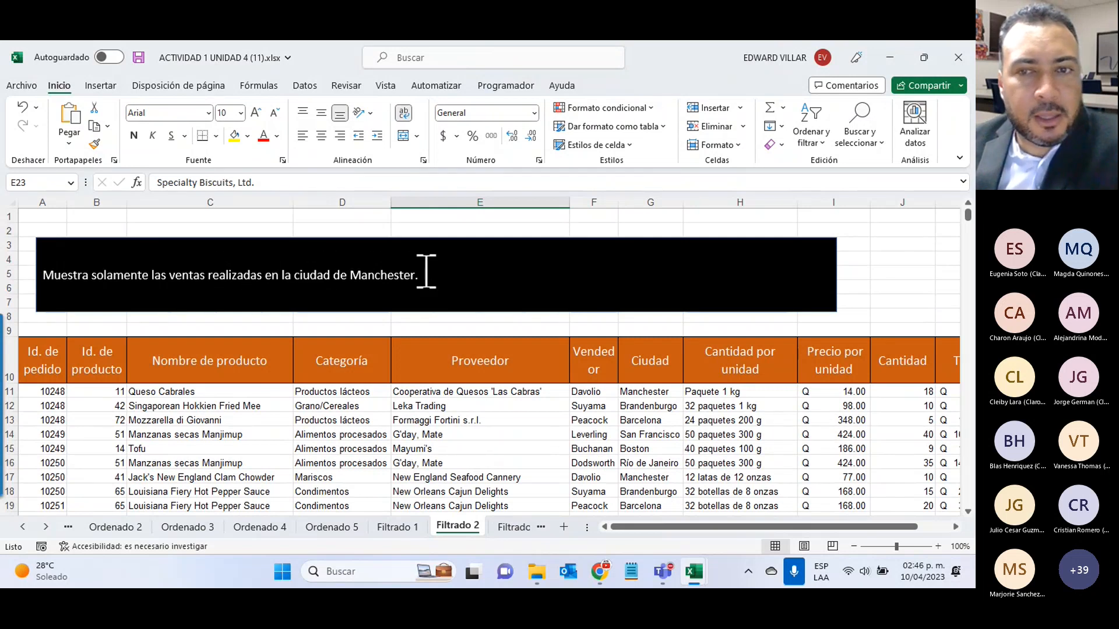
# - Turn on filtering for the Filtrado 2 table and filter Ciudad to show only Manchester
pyautogui.click(676, 366)
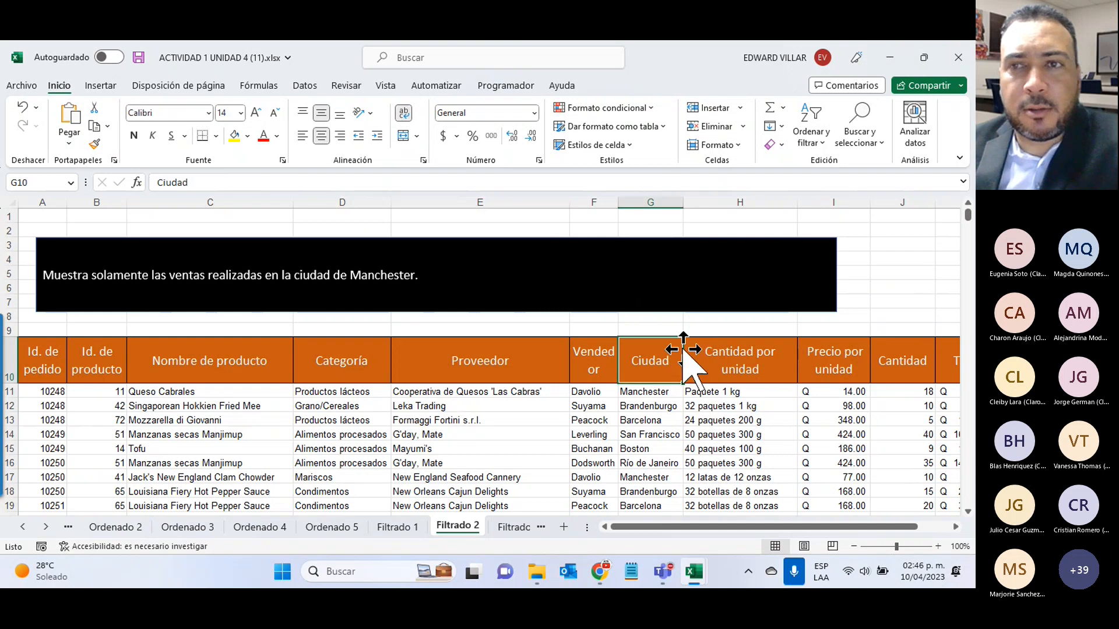
pyautogui.click(810, 140)
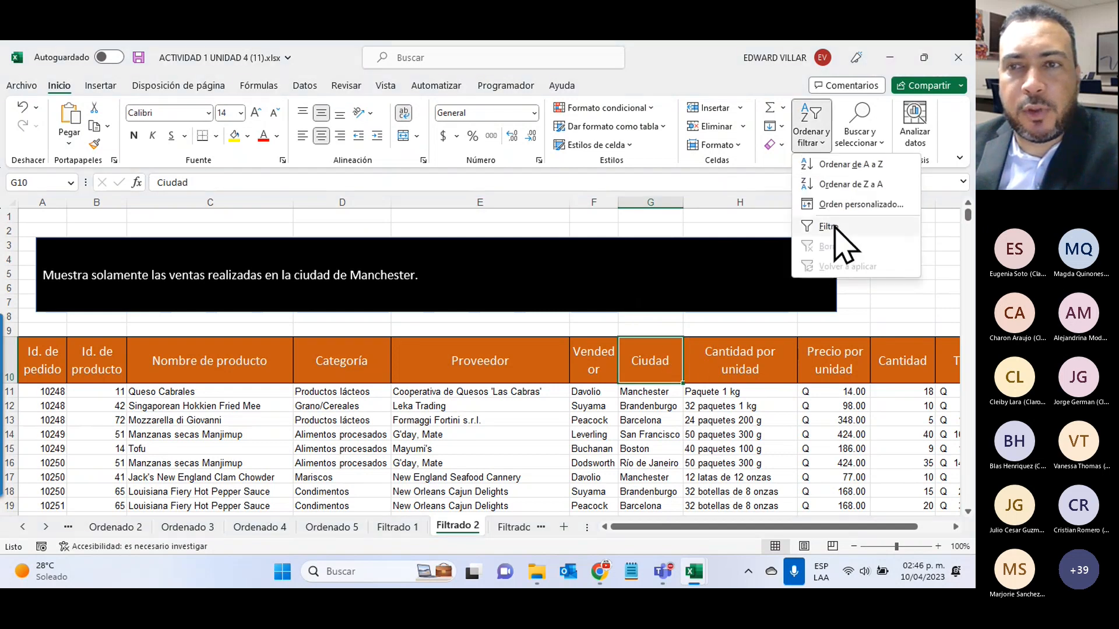
pyautogui.click(830, 226)
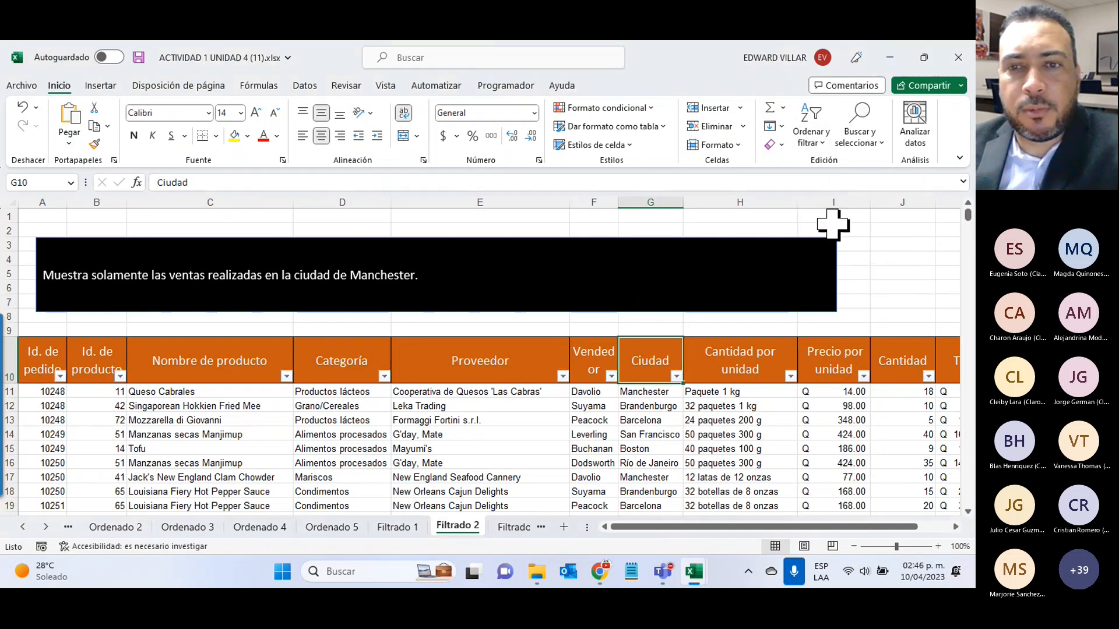
pyautogui.click(676, 377)
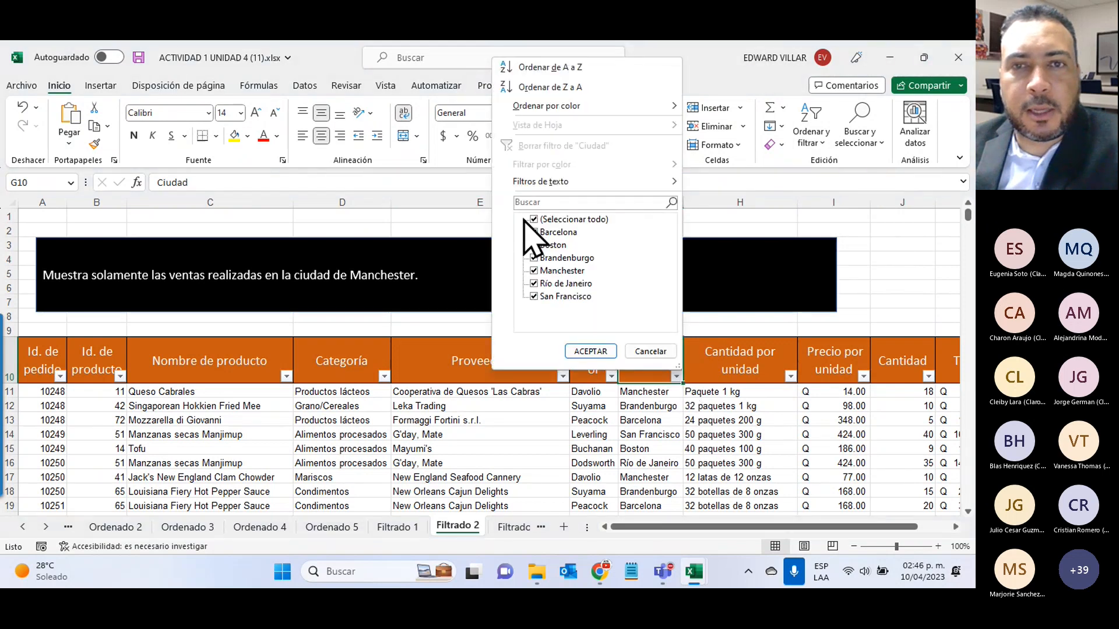
pyautogui.click(534, 222)
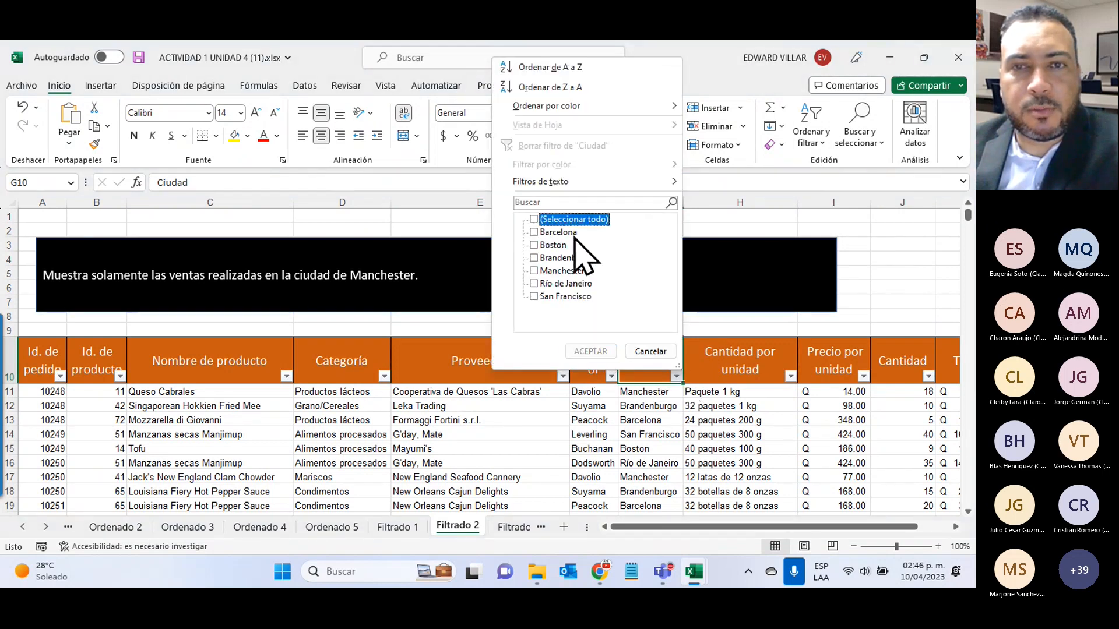
pyautogui.click(535, 271)
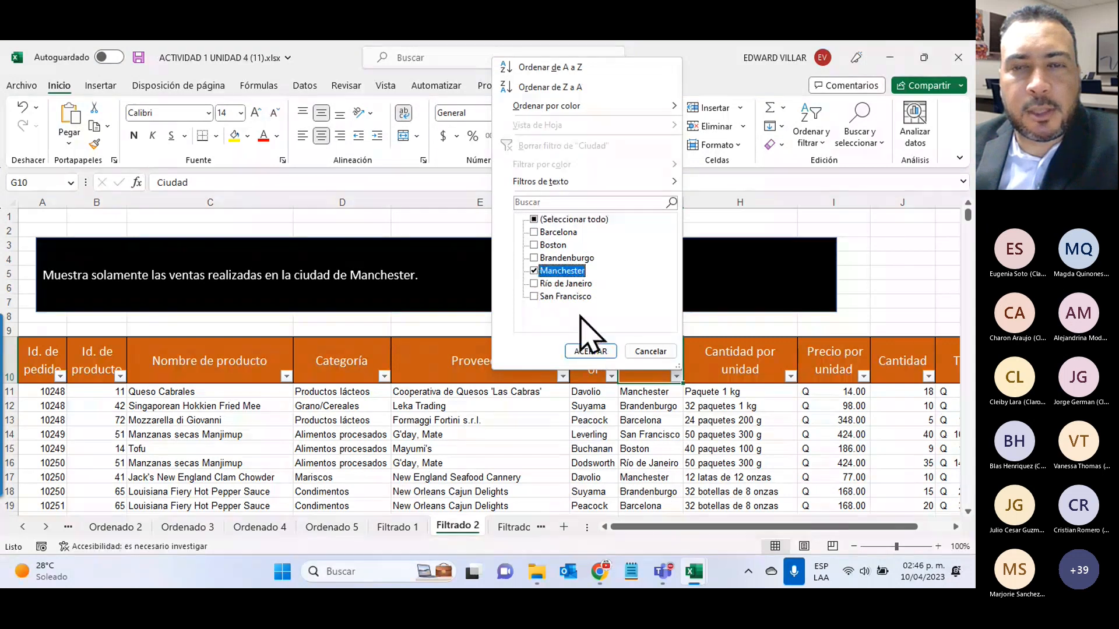
pyautogui.click(592, 352)
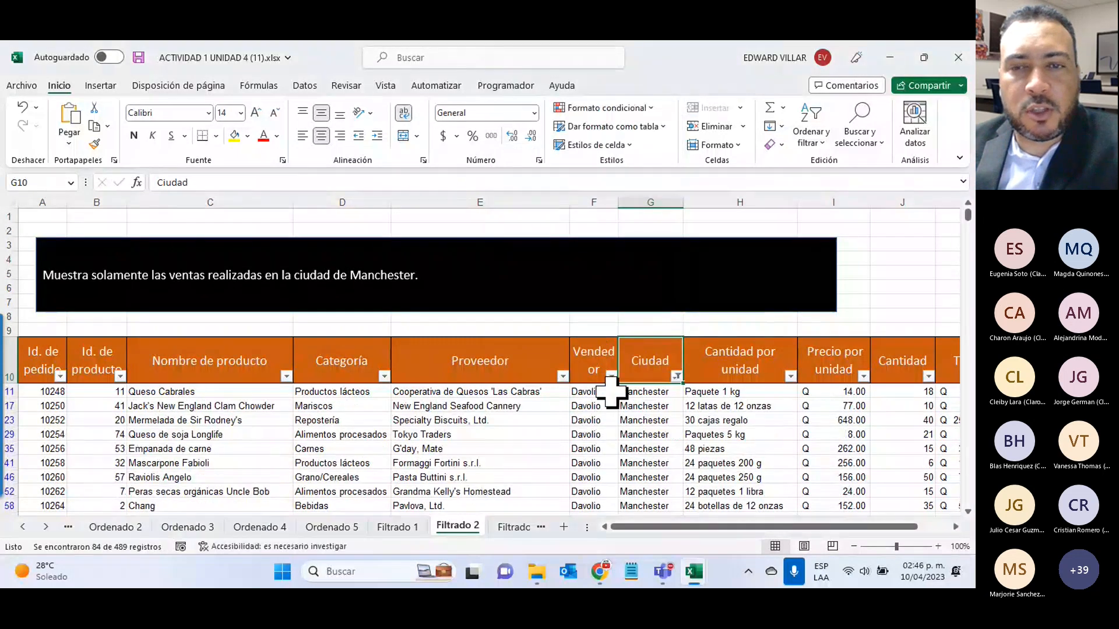
# - Review the filtered city rows on Filtrado 2 and compare them with the filtered results on Filtrado 1
pyautogui.scroll(-10, 610, 391)
pyautogui.scroll(-14, 611, 391)
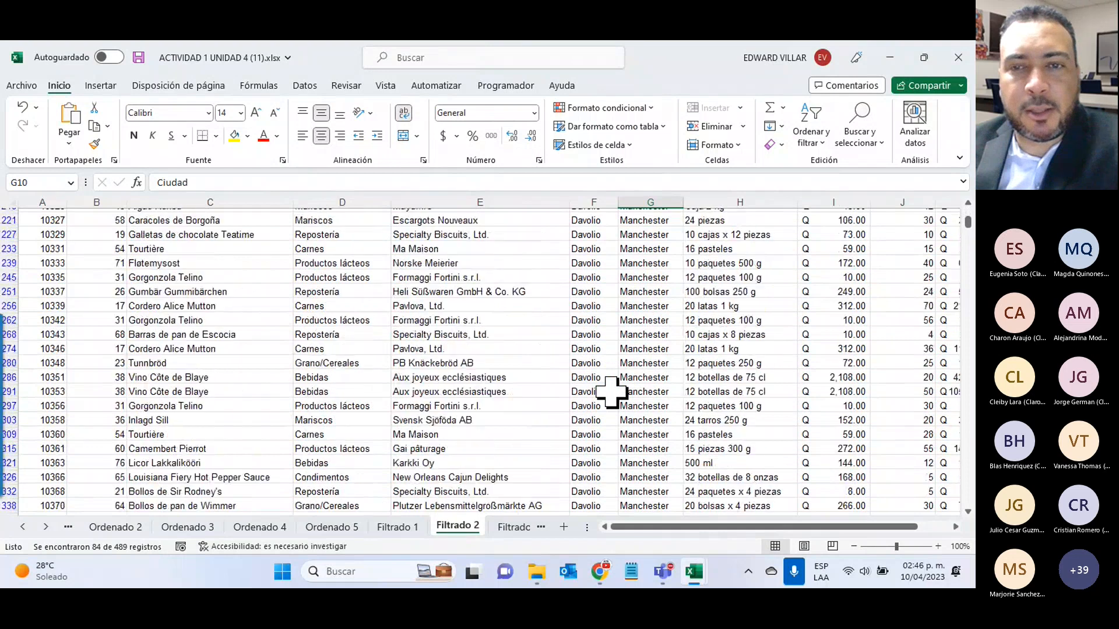
pyautogui.scroll(20, 611, 391)
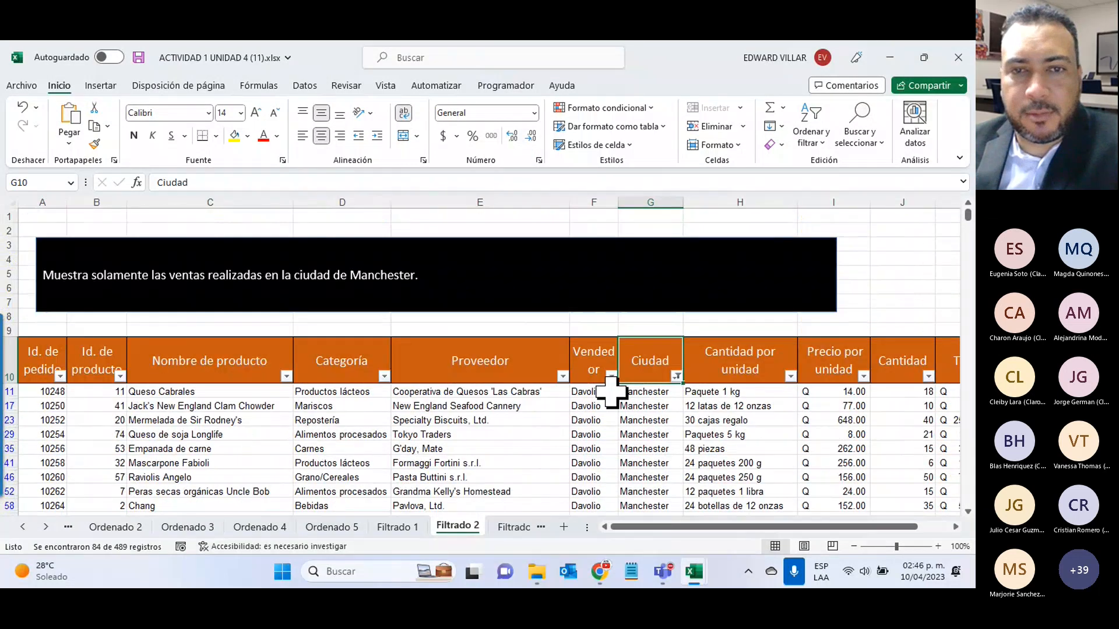
pyautogui.scroll(-1, 611, 392)
pyautogui.scroll(1, 635, 391)
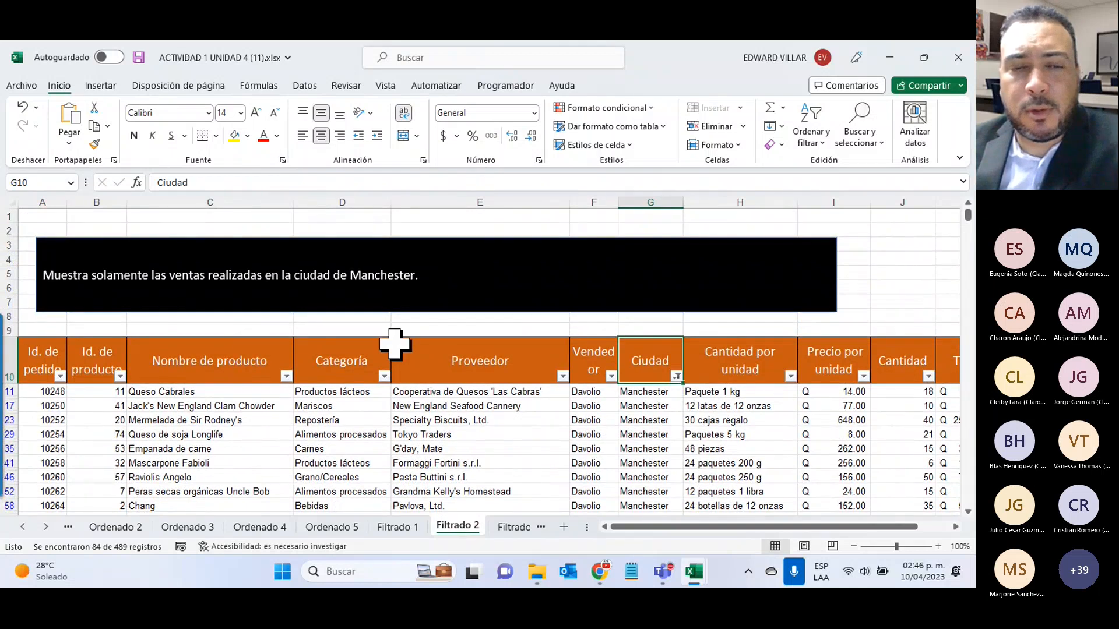
pyautogui.click(402, 527)
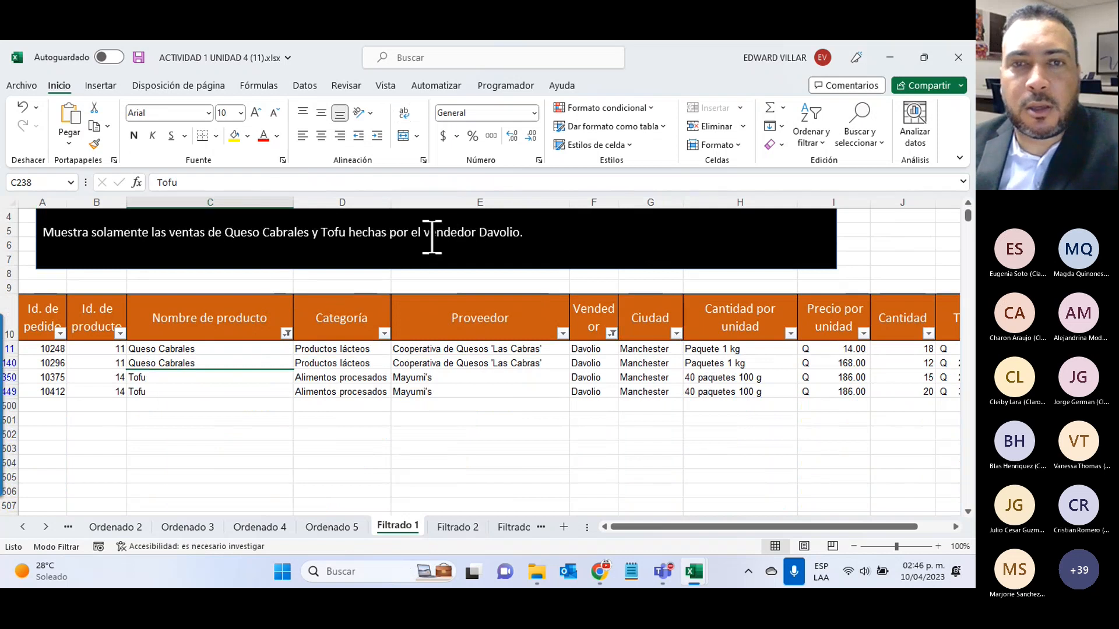
pyautogui.click(458, 525)
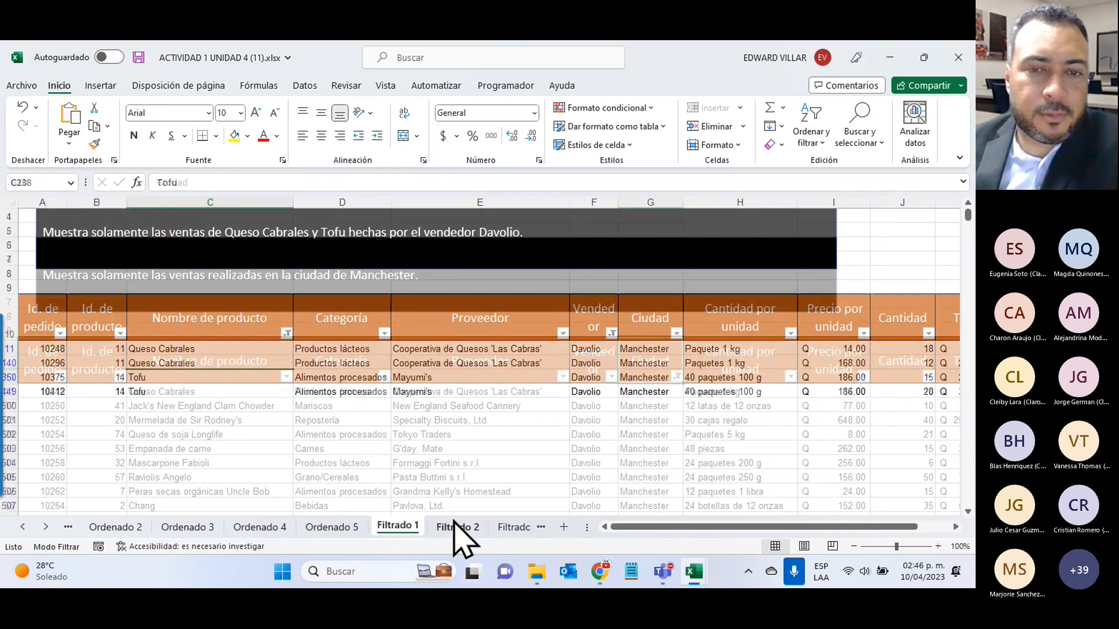
# - Open the Filtrado 3 sheet, read its instruction on price and category, and select the first Precio por unidad value
pyautogui.click(515, 530)
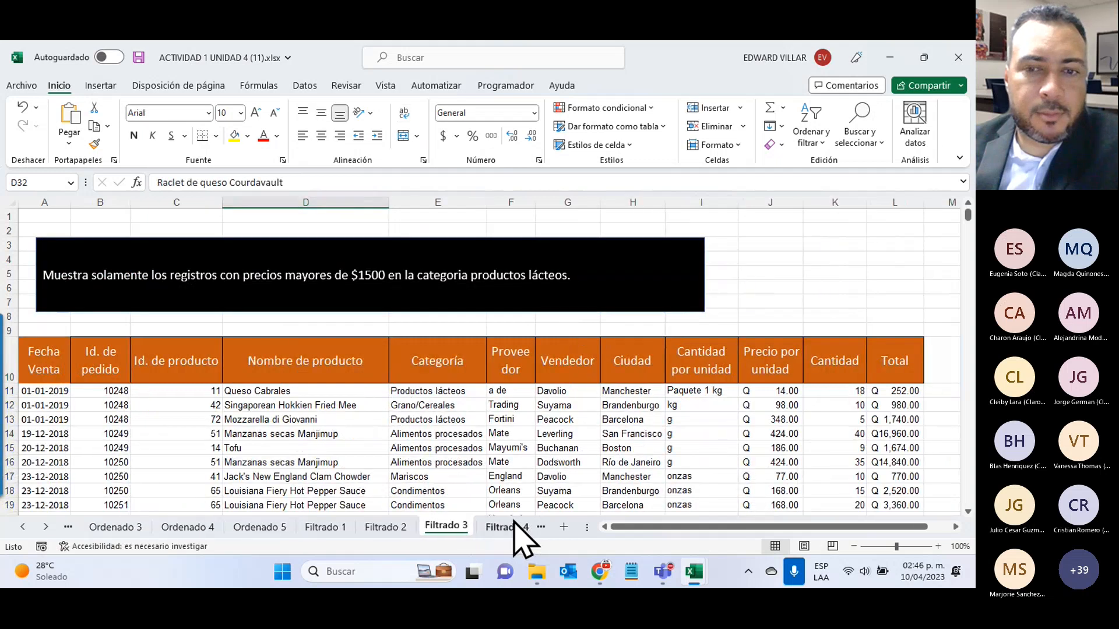
pyautogui.click(660, 571)
pyautogui.click(798, 469)
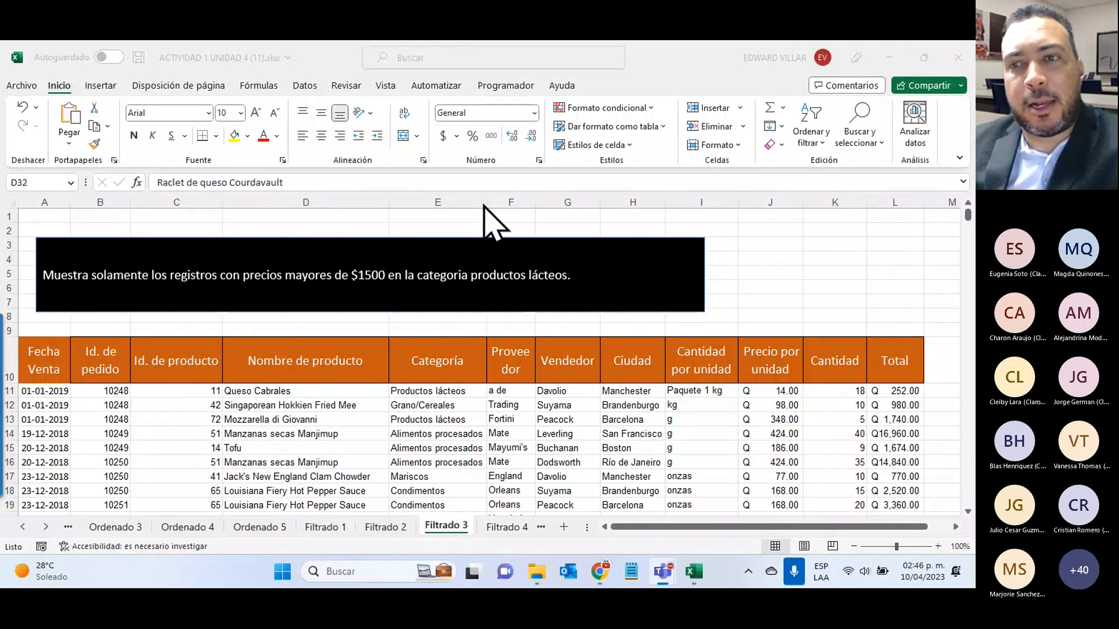
pyautogui.click(869, 316)
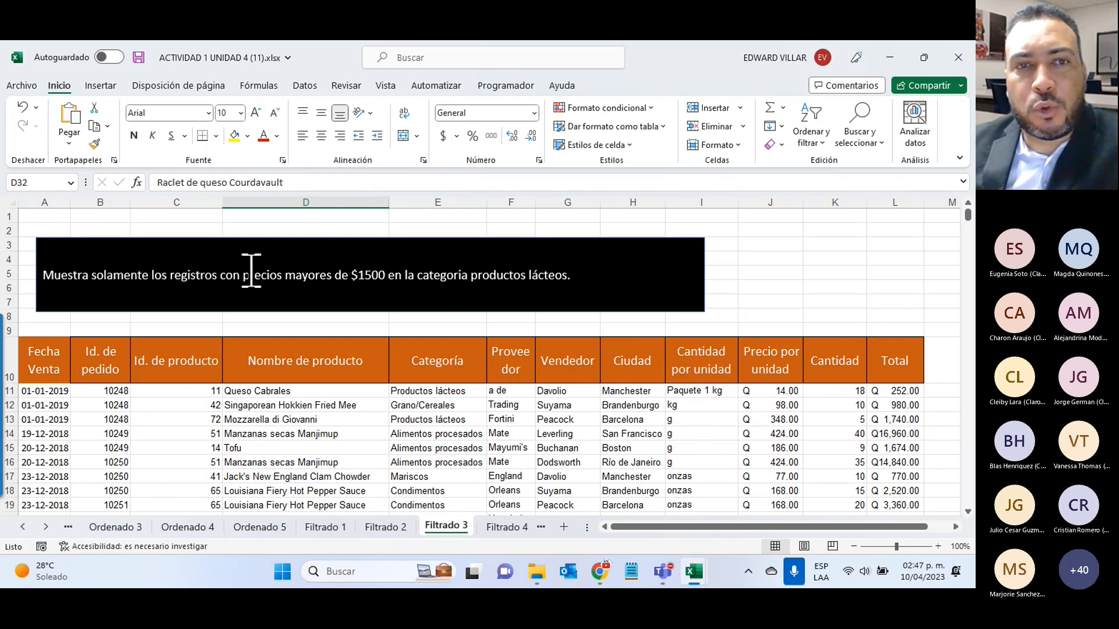
pyautogui.click(758, 392)
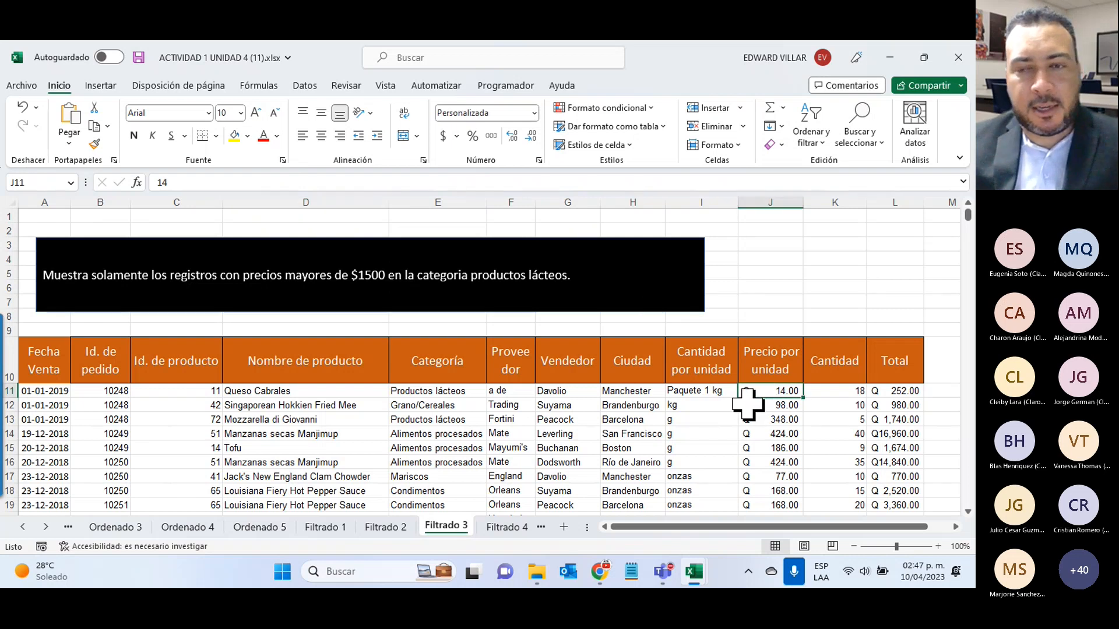
# - Turn on filtering for the Filtrado 3 table from the Precio por unidad header
pyautogui.click(758, 349)
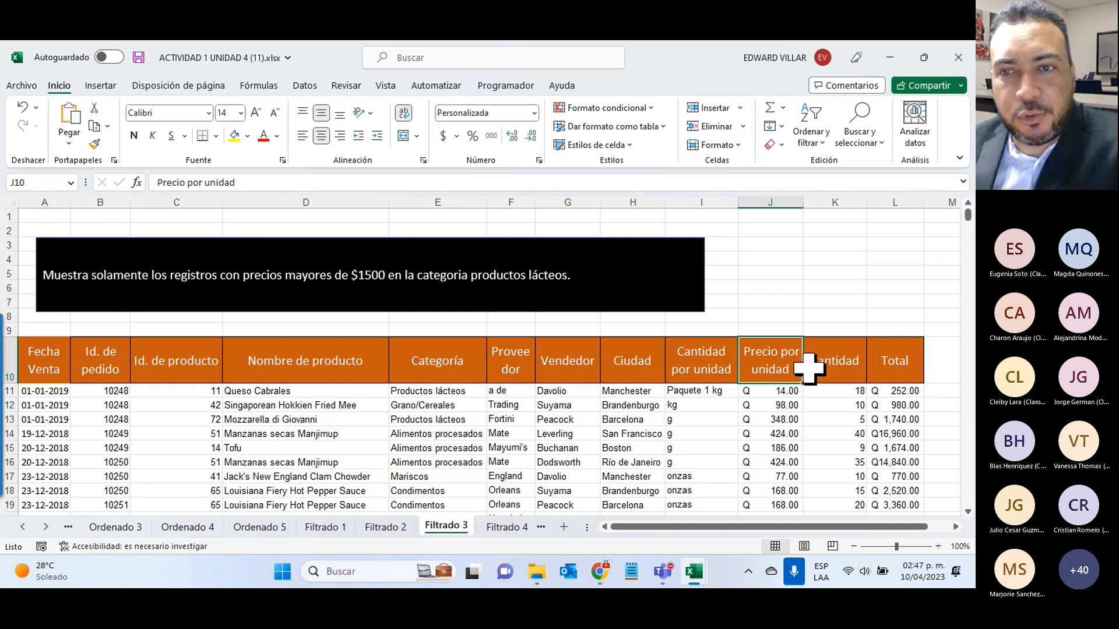
pyautogui.click(809, 143)
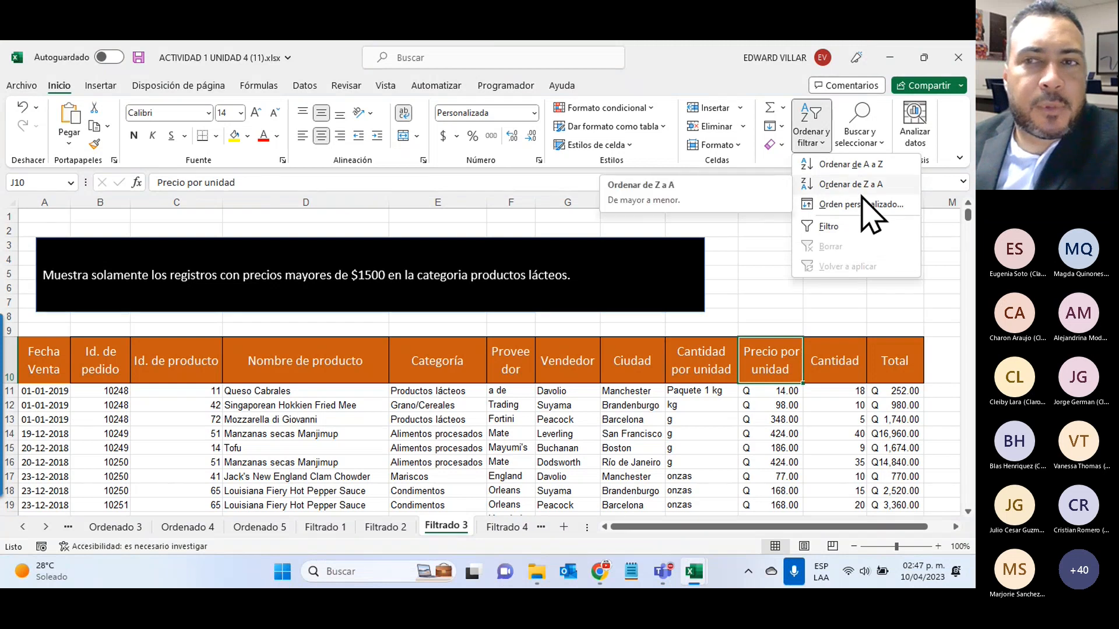
pyautogui.click(826, 227)
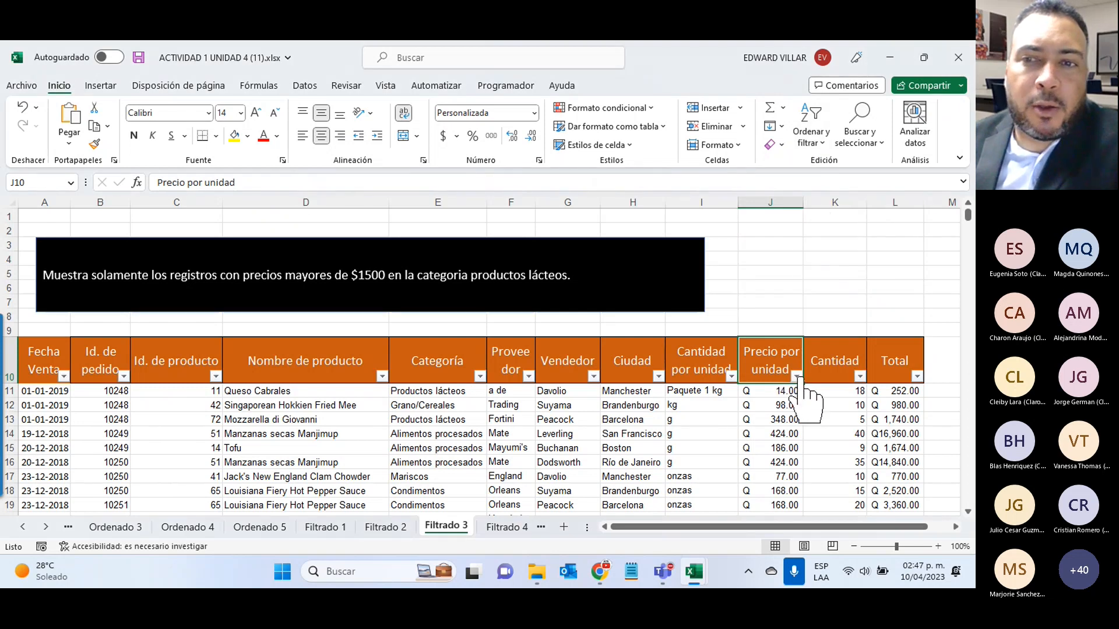
# - Look through the Precio por unidad filter values, deselect them all and mark only Q776.00, Q648.00 and Q424.00
pyautogui.click(796, 376)
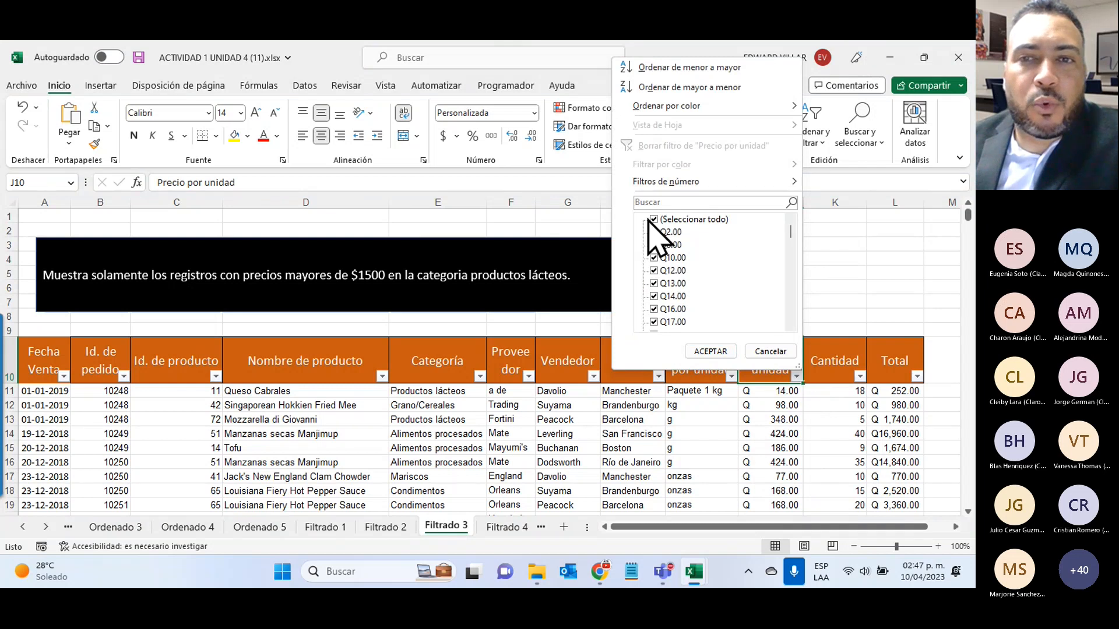
pyautogui.scroll(-5, 670, 285)
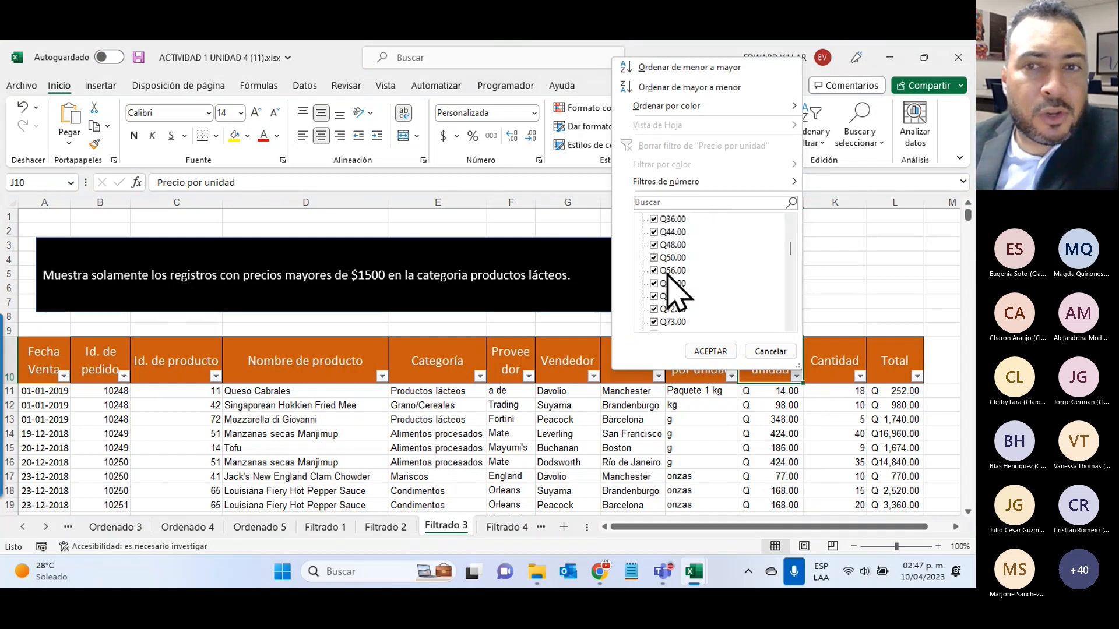
pyautogui.scroll(-5, 670, 289)
pyautogui.scroll(-4, 676, 292)
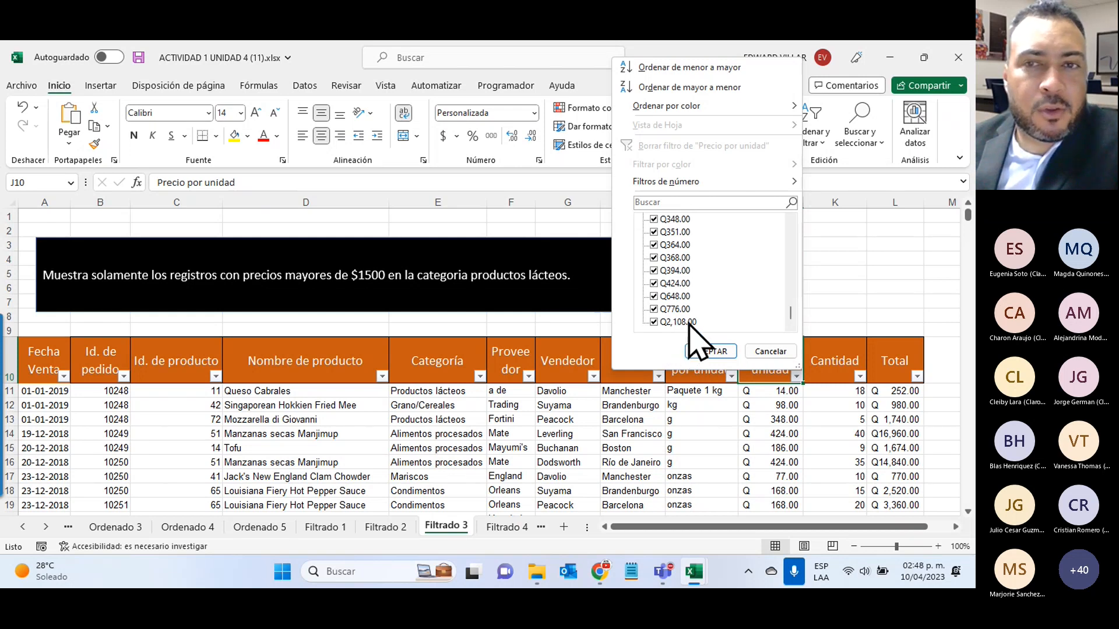
pyautogui.scroll(15, 703, 280)
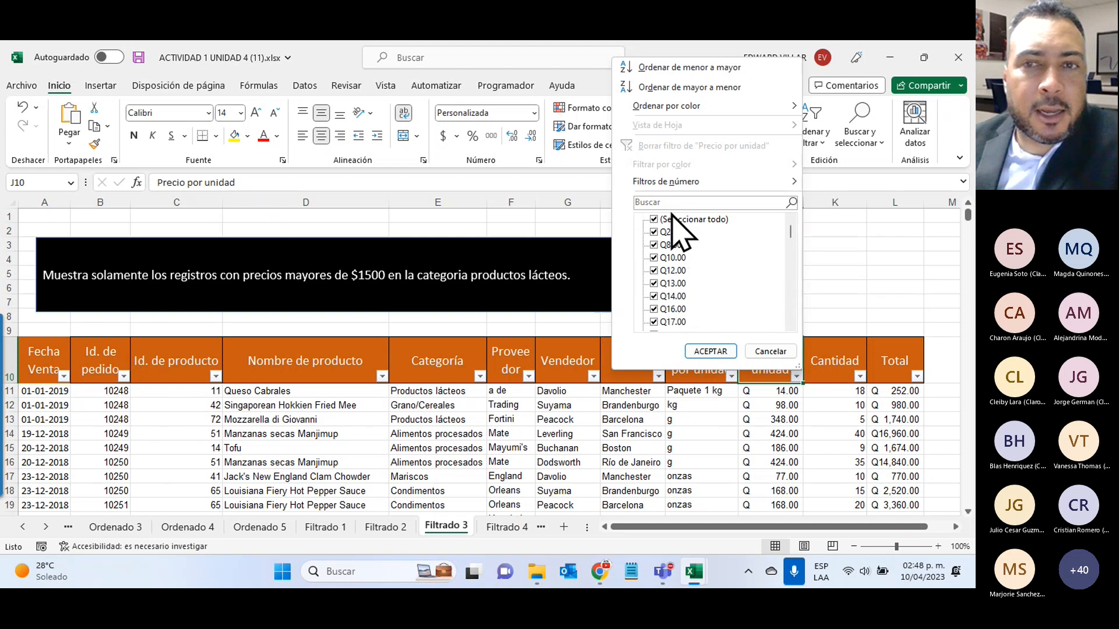
pyautogui.click(653, 221)
pyautogui.scroll(-10, 655, 291)
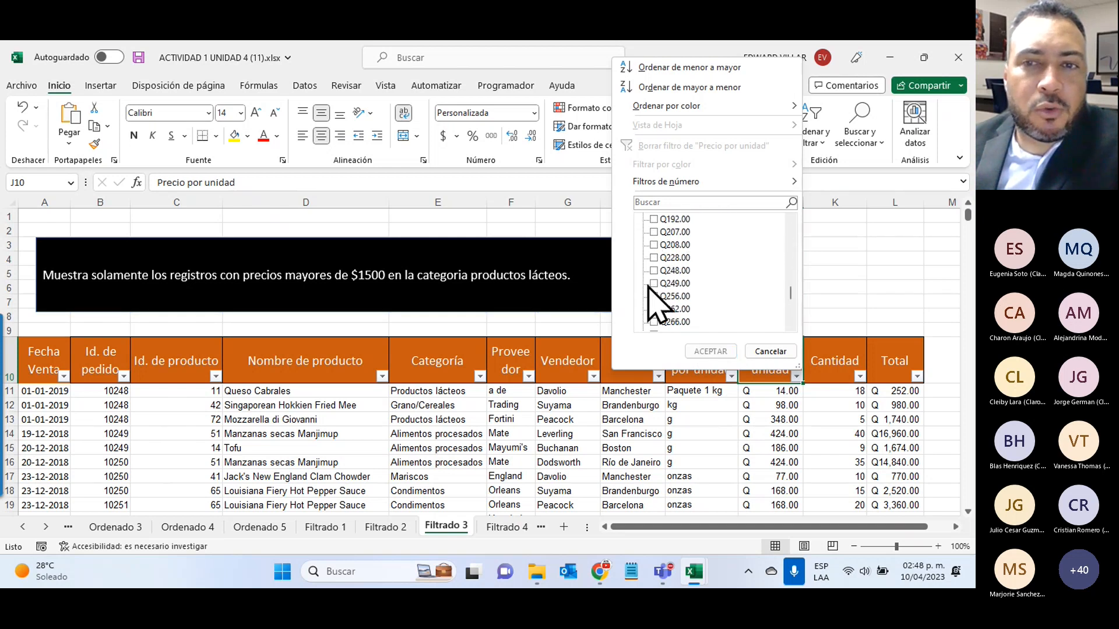
pyautogui.scroll(-2, 653, 292)
pyautogui.click(654, 307)
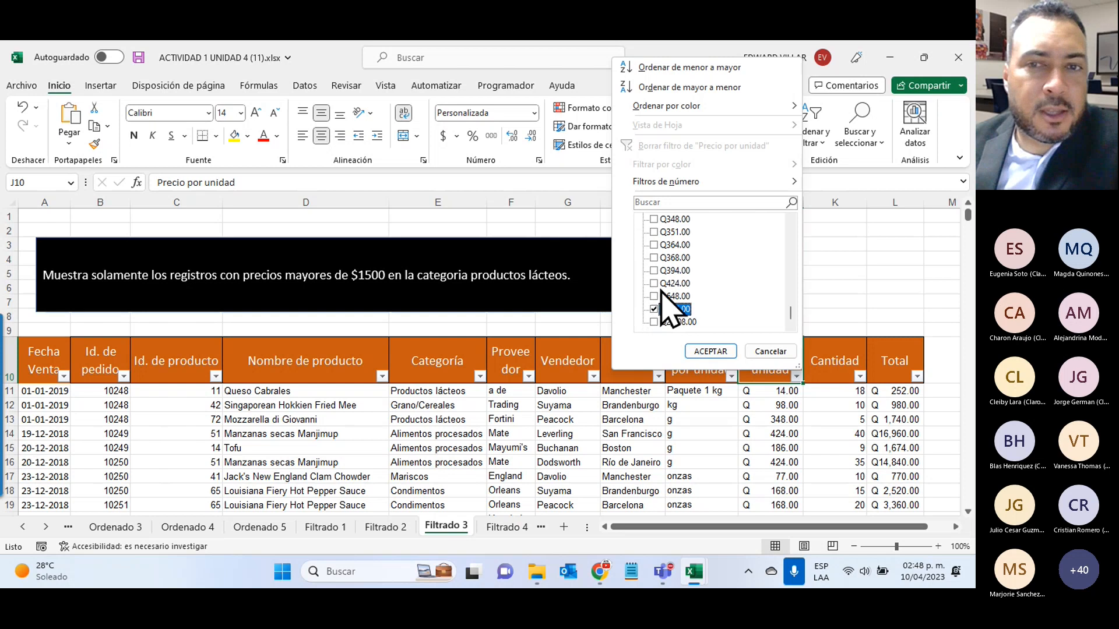
pyautogui.click(654, 296)
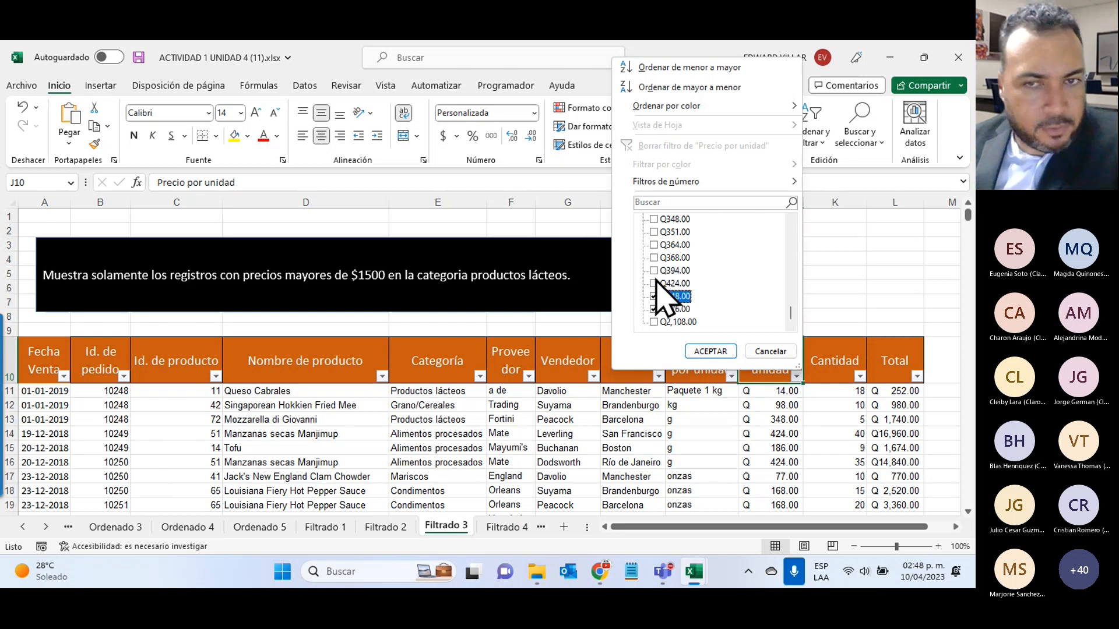
pyautogui.click(654, 284)
pyautogui.scroll(10, 667, 308)
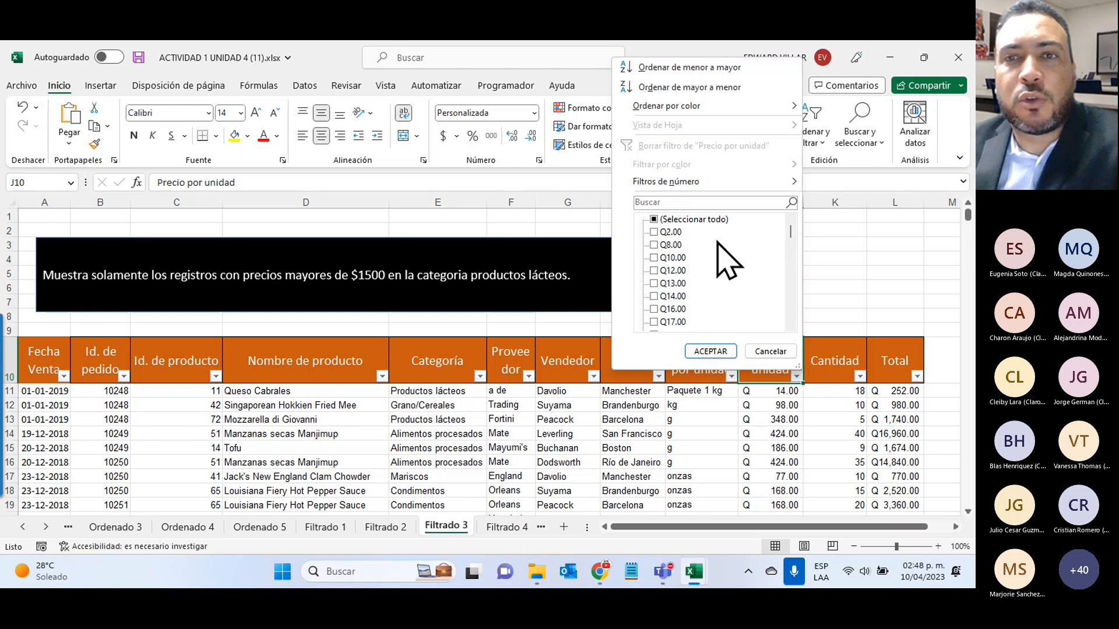
# - Apply a number filter to Precio por unidad that shows only values greater than 1500
pyautogui.moveTo(661, 180)
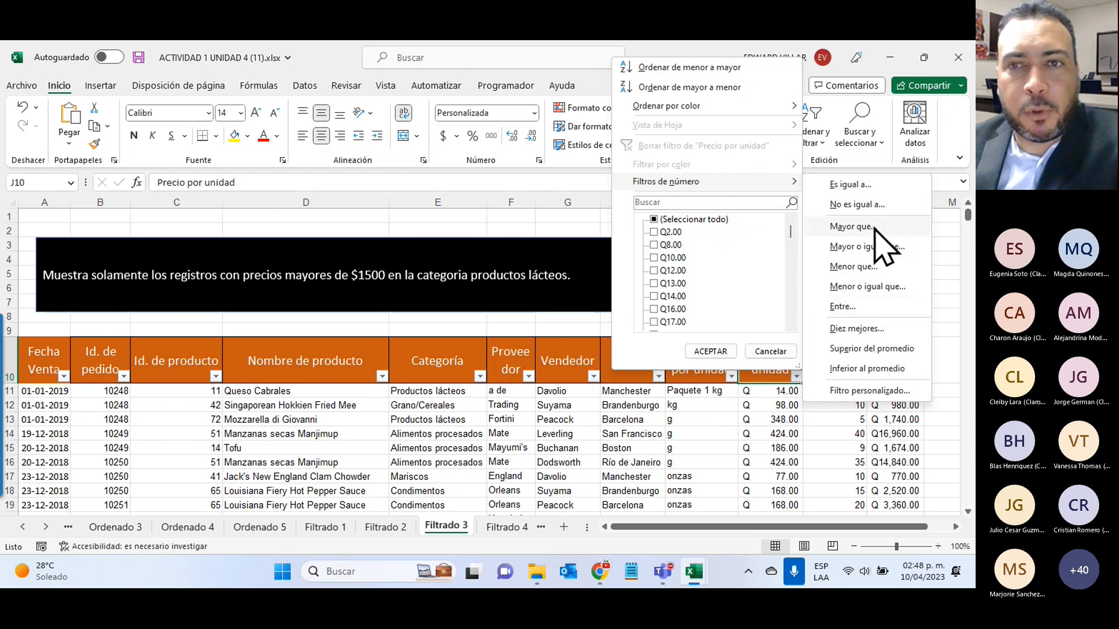
pyautogui.moveTo(776, 185)
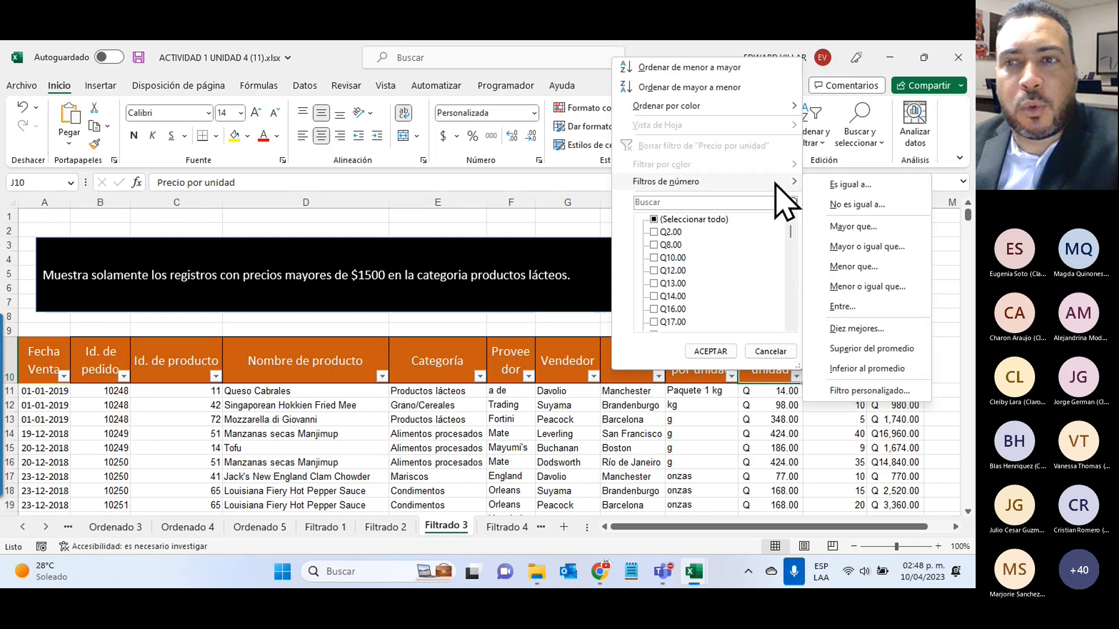
pyautogui.click(861, 224)
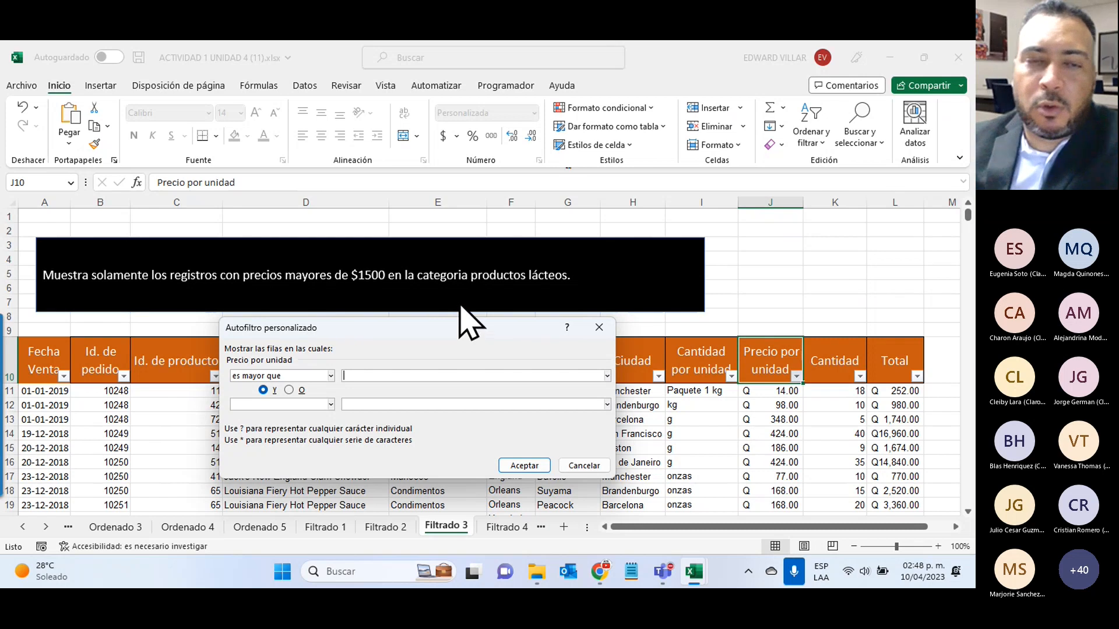
pyautogui.write('1500')
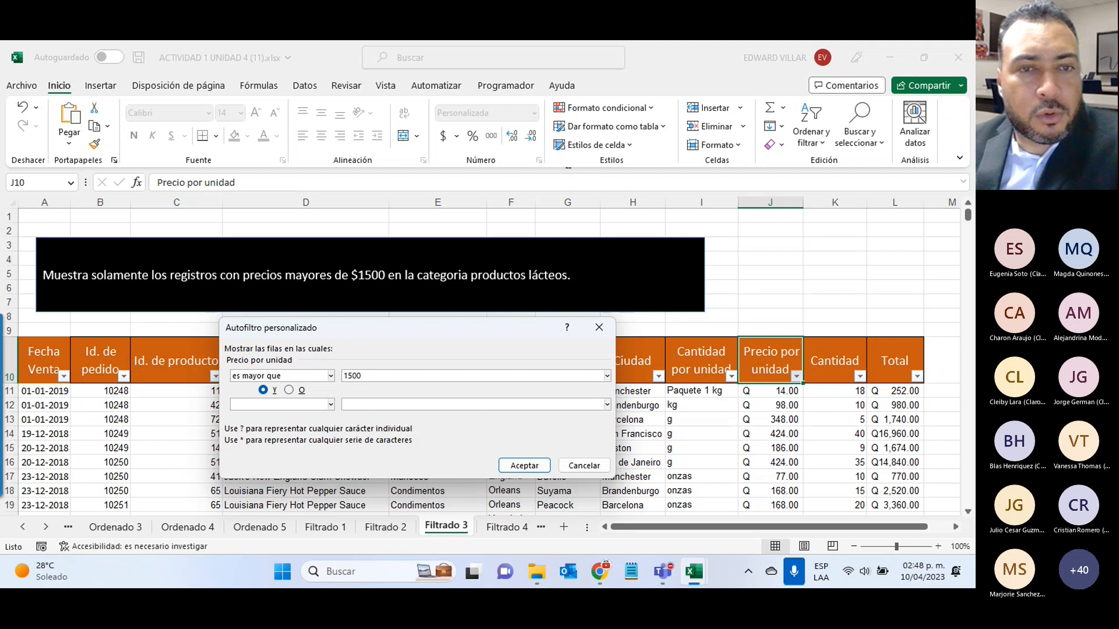
pyautogui.click(525, 466)
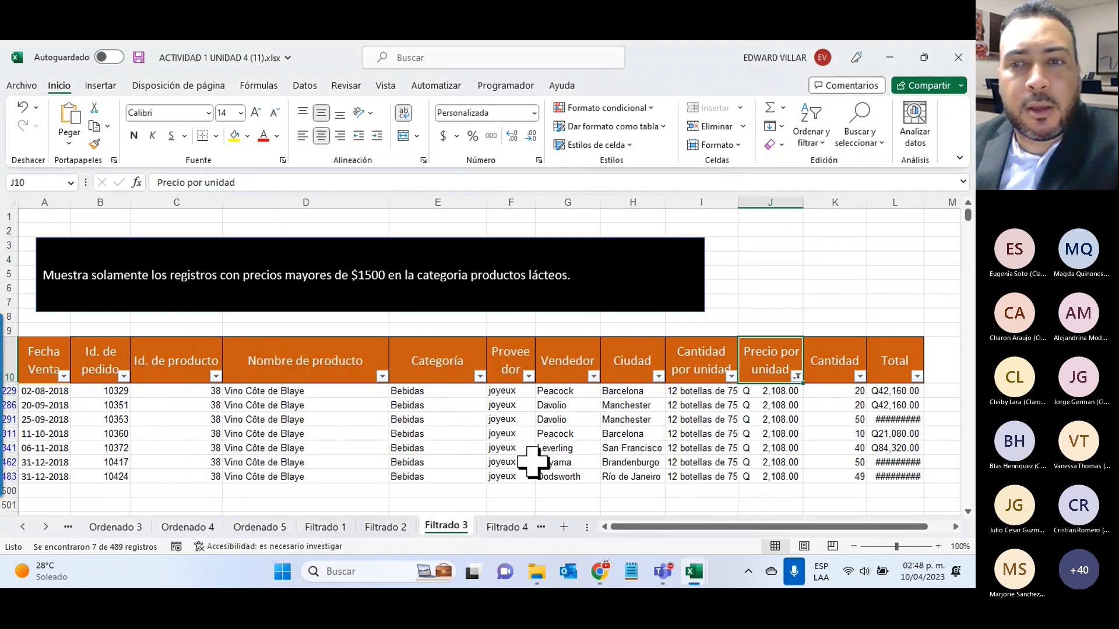
# - Check the unit prices and categories of the filtered rows, and which categories the Categoría filter offers
pyautogui.moveTo(770, 388); pyautogui.dragTo(770, 479)
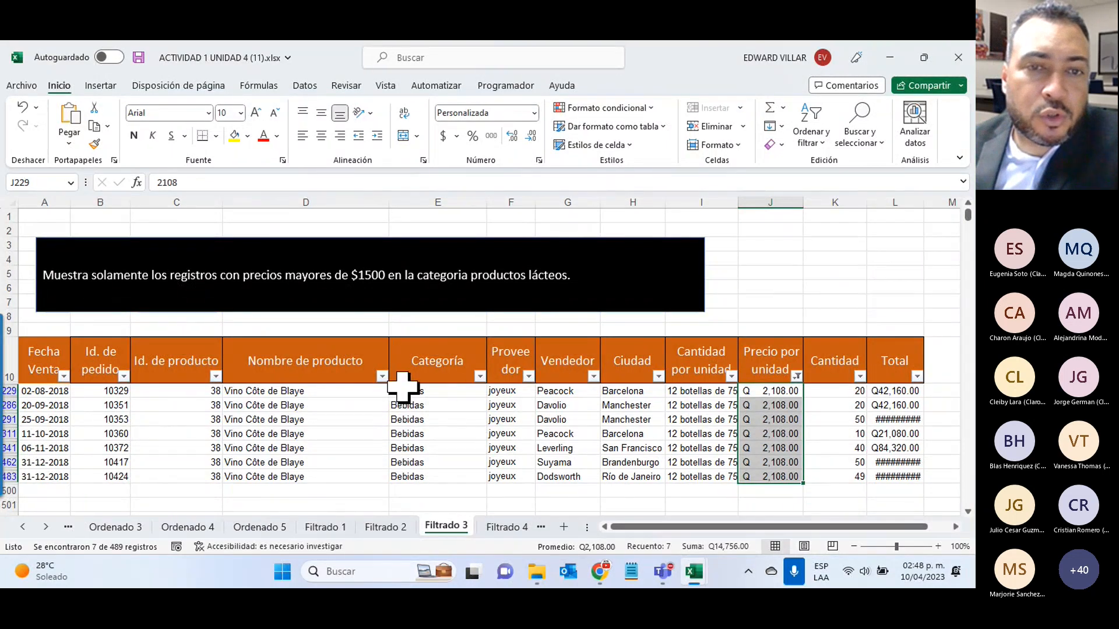
pyautogui.moveTo(399, 390); pyautogui.dragTo(394, 475)
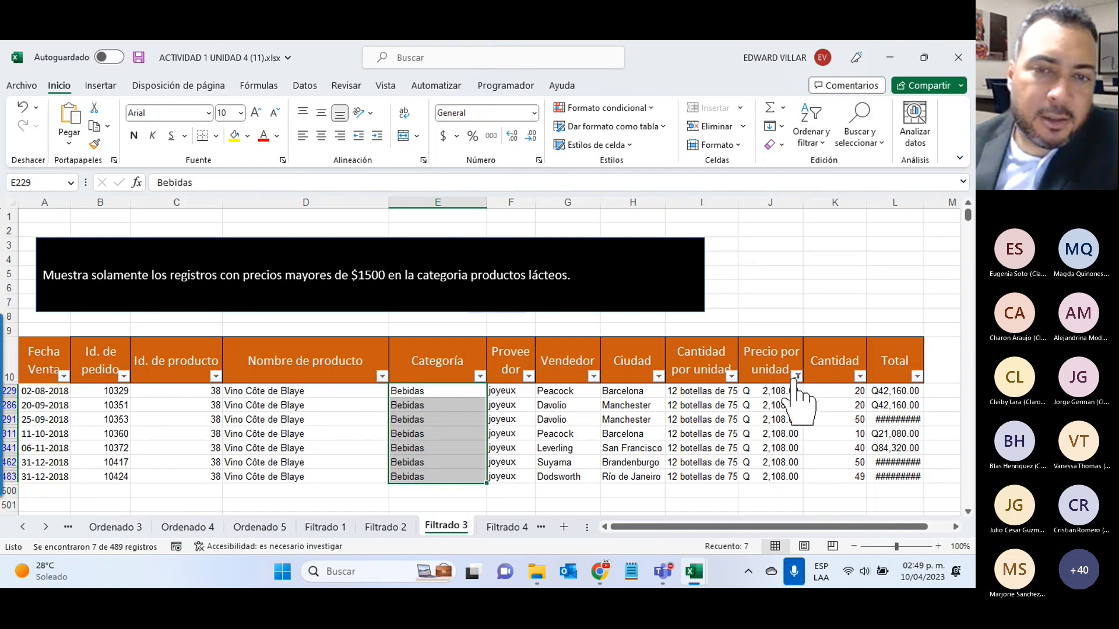
pyautogui.click(481, 377)
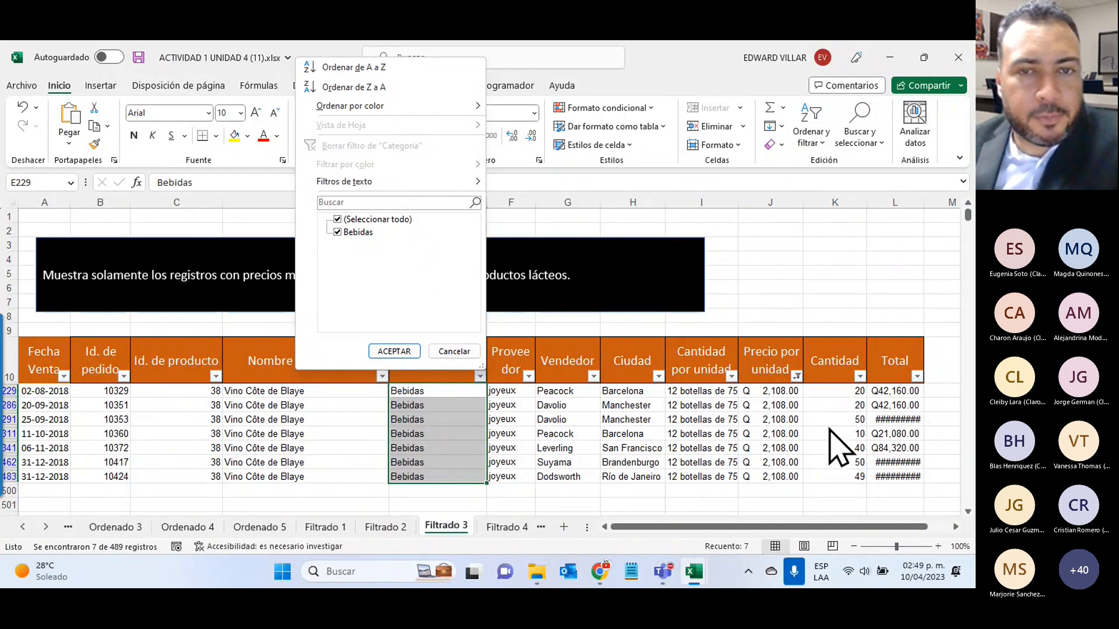
pyautogui.click(446, 353)
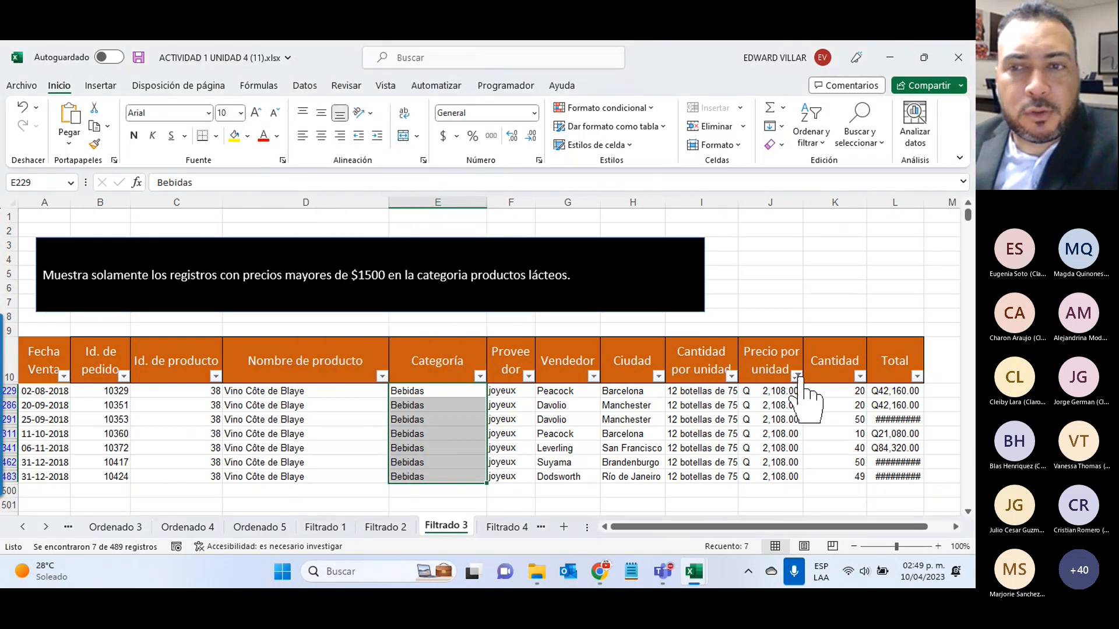
# - Clear the Precio por unidad filter and filter Categoría to show only Productos lácteos
pyautogui.click(796, 376)
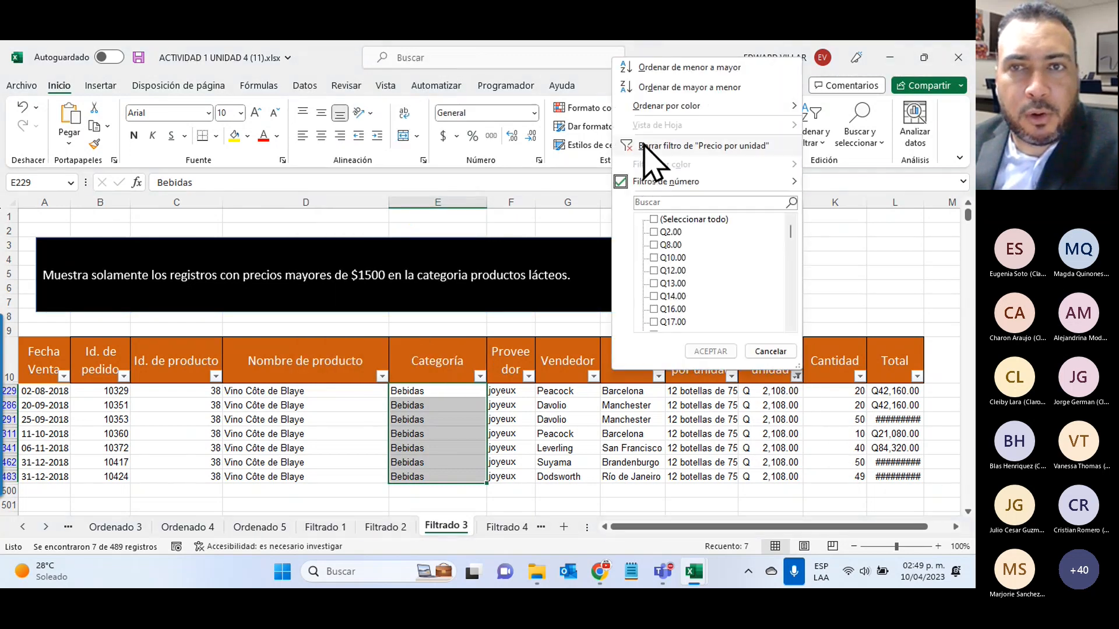
pyautogui.click(643, 146)
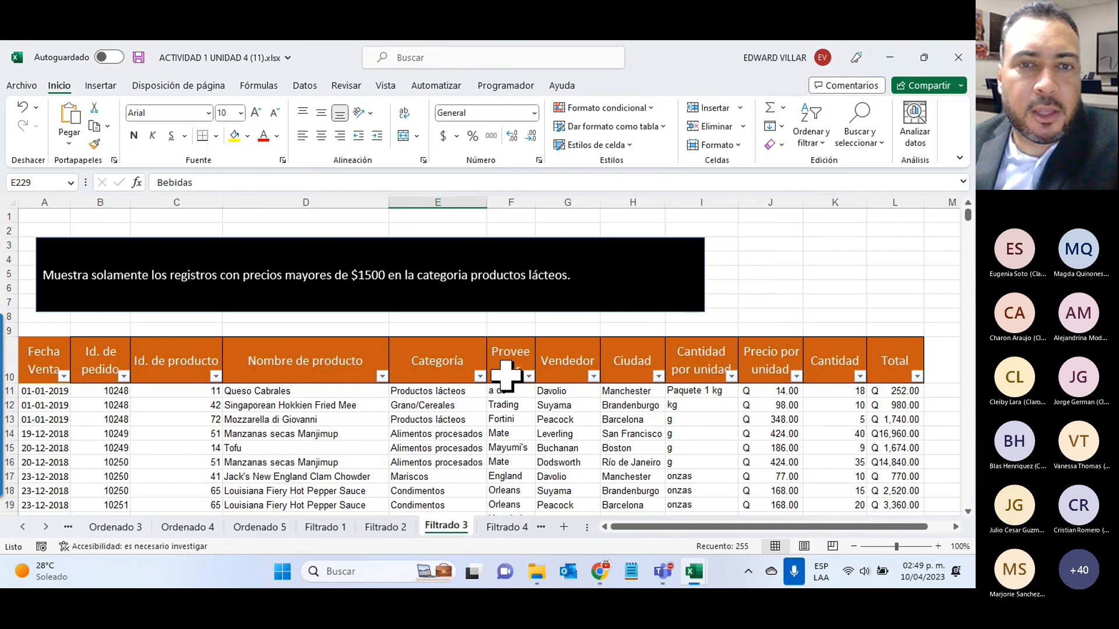
pyautogui.click(480, 376)
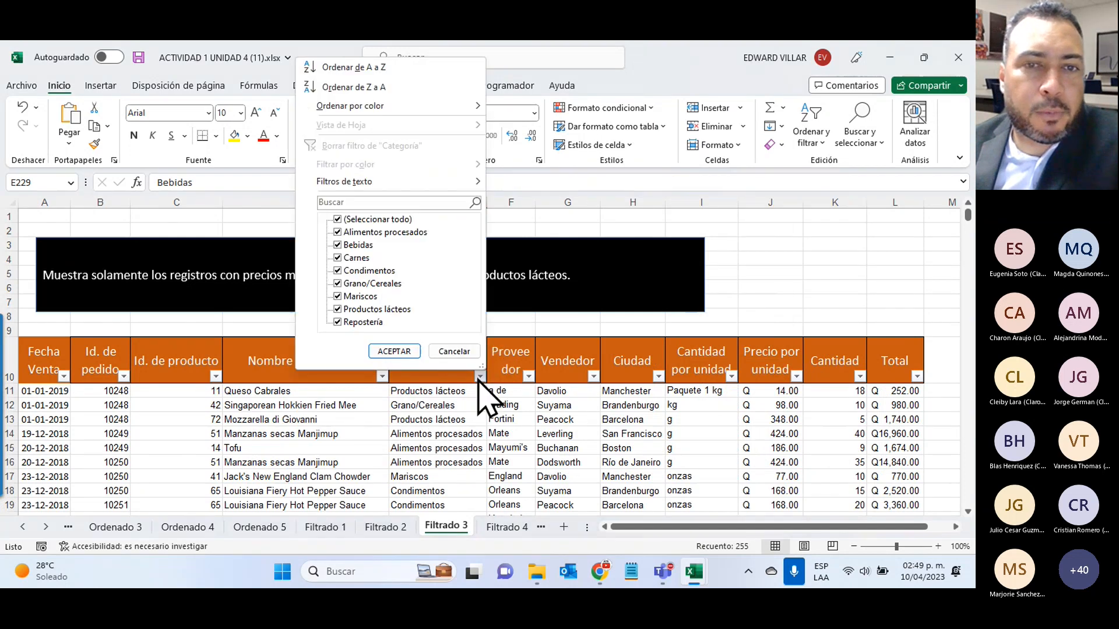
pyautogui.click(337, 220)
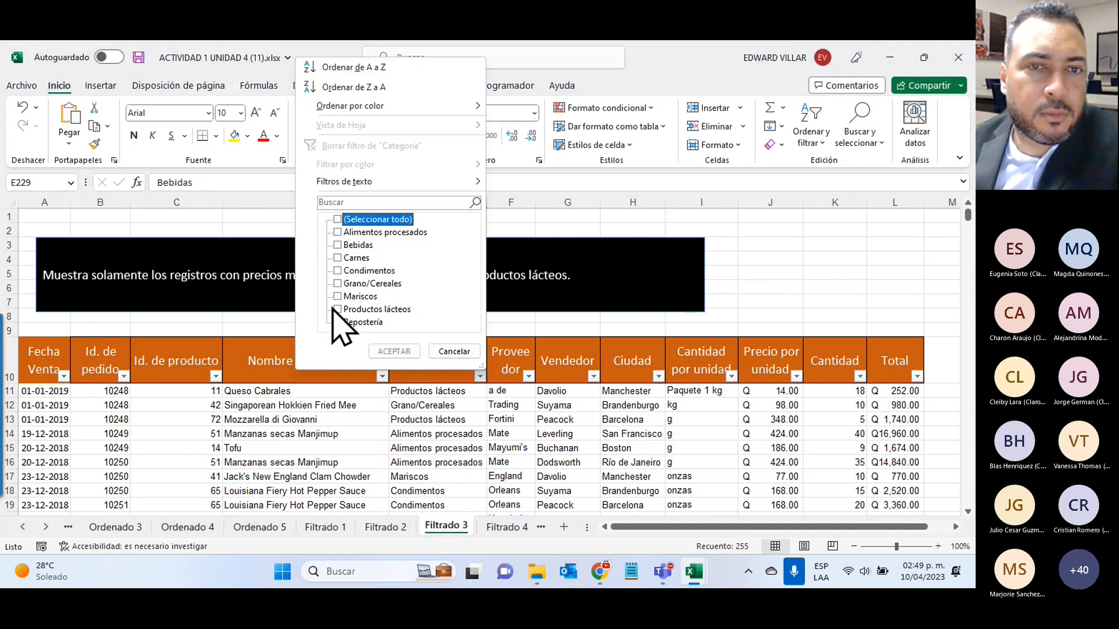
pyautogui.click(337, 309)
pyautogui.click(391, 351)
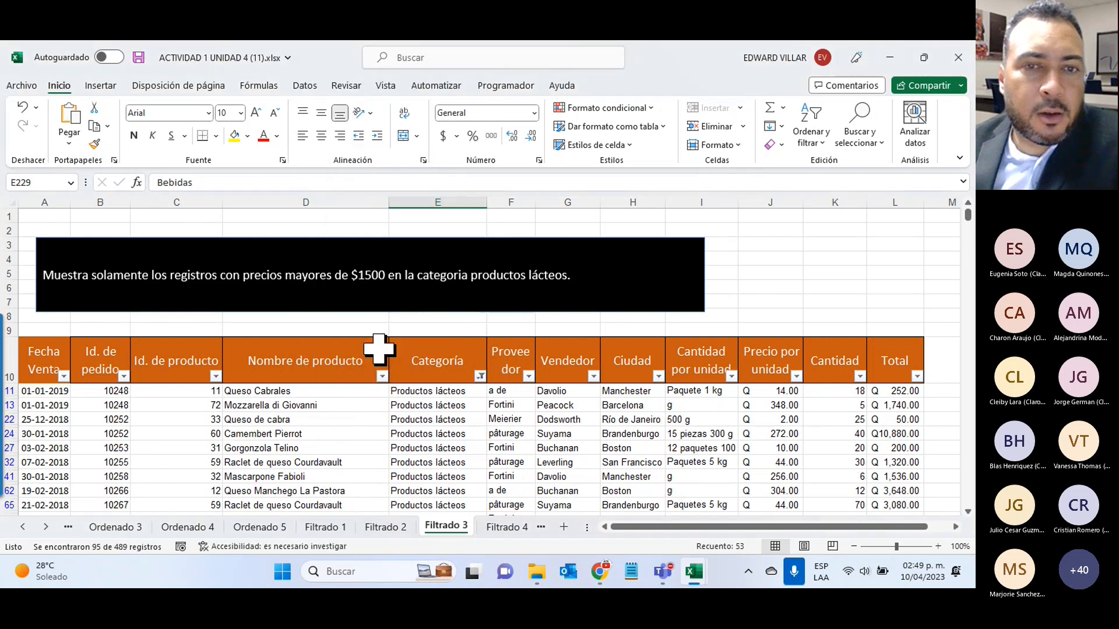
# - Review the dairy product rows and apply a number filter to Precio por unidad for values greater than 1500
pyautogui.scroll(-7, 430, 361)
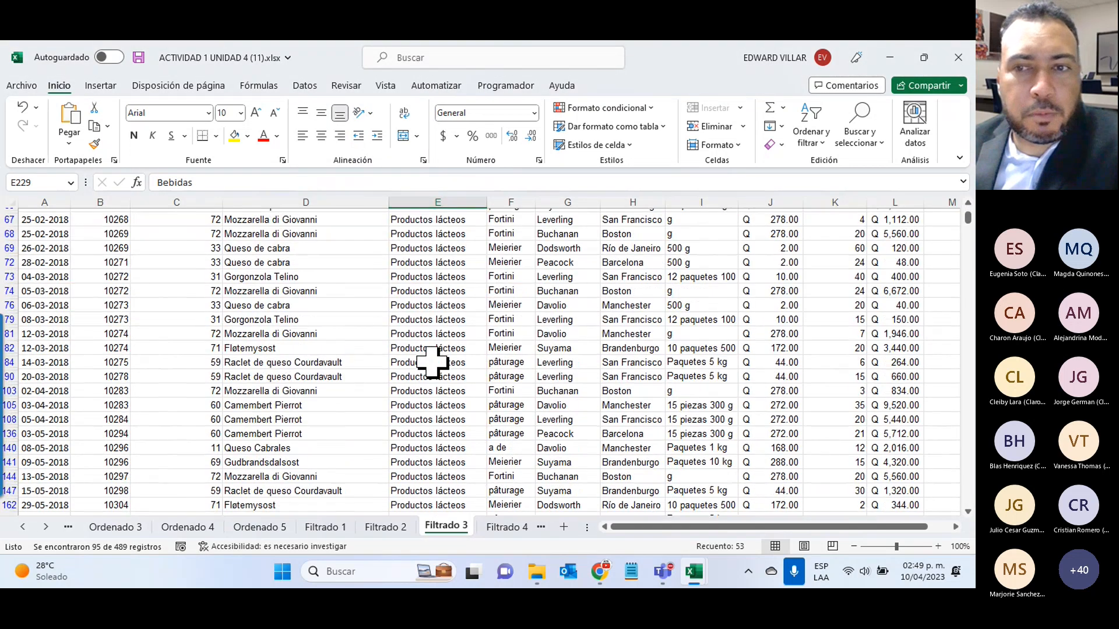
pyautogui.scroll(-20, 432, 362)
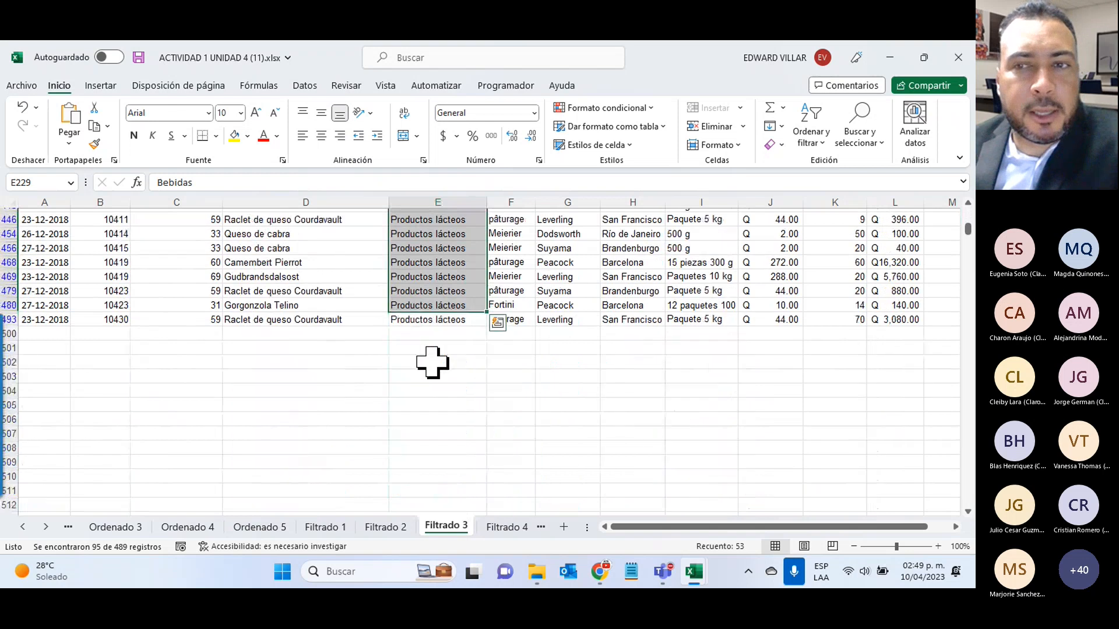
pyautogui.scroll(11, 433, 362)
pyautogui.scroll(20, 432, 362)
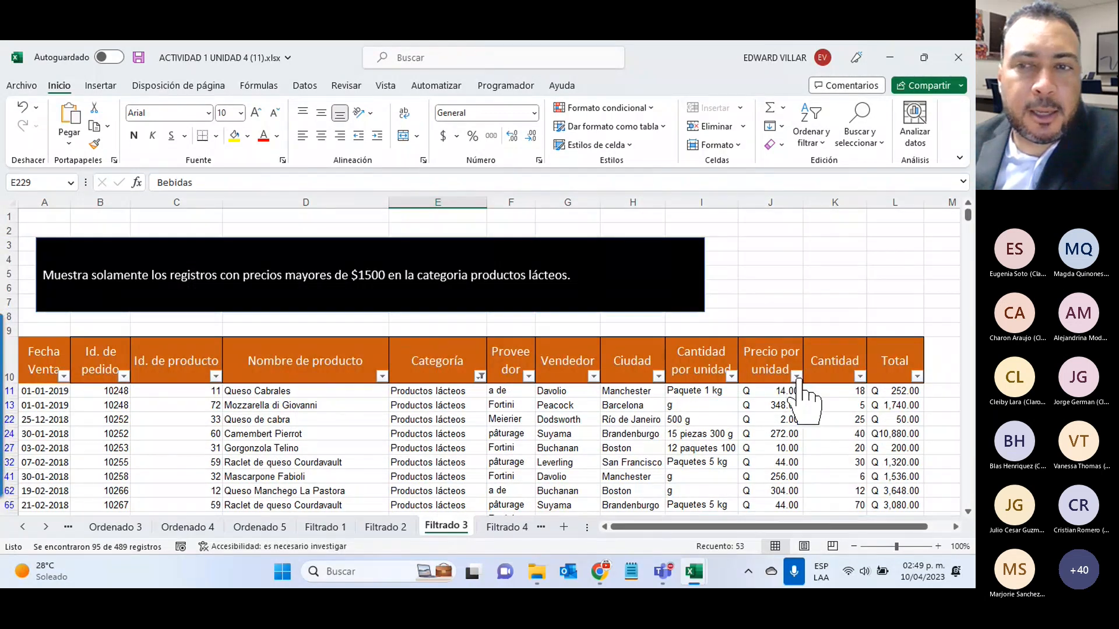
pyautogui.click(797, 376)
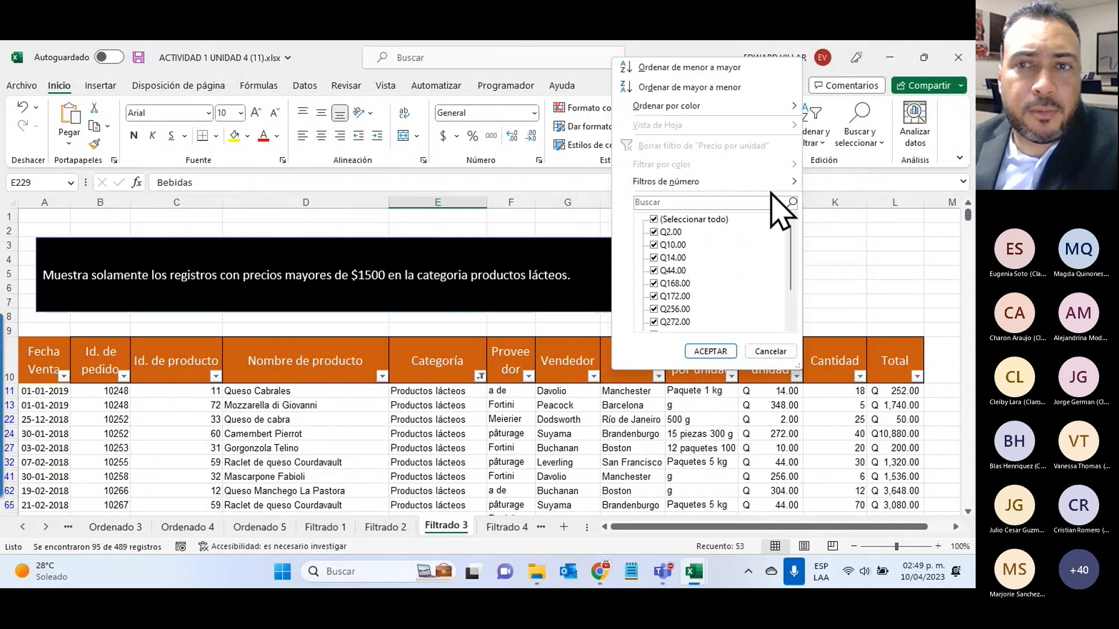
pyautogui.moveTo(764, 181)
pyautogui.click(839, 228)
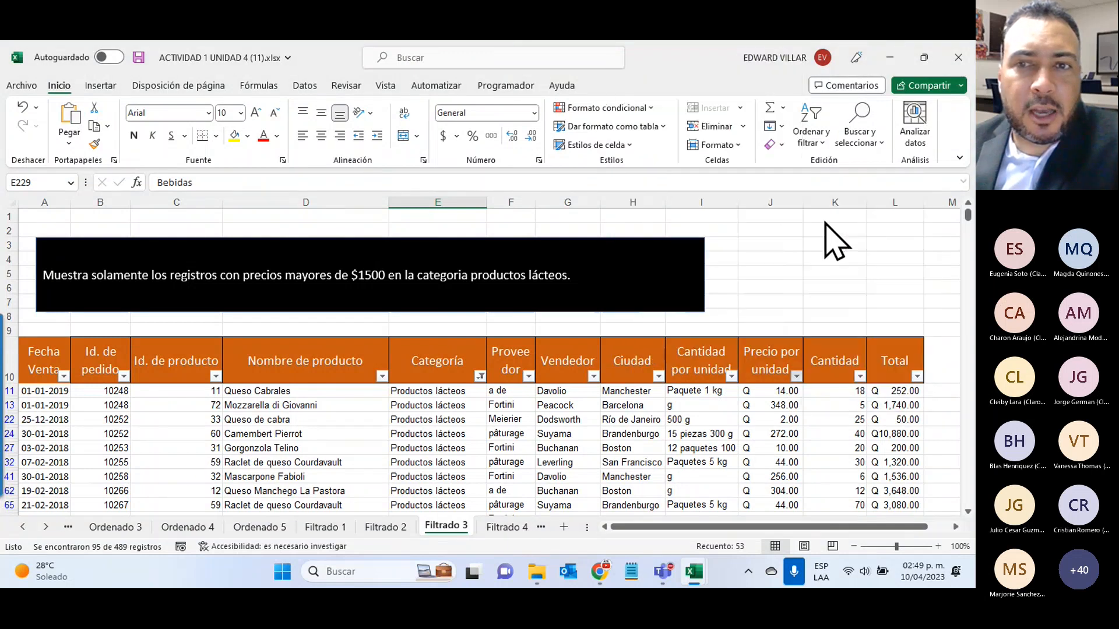
pyautogui.write('1500')
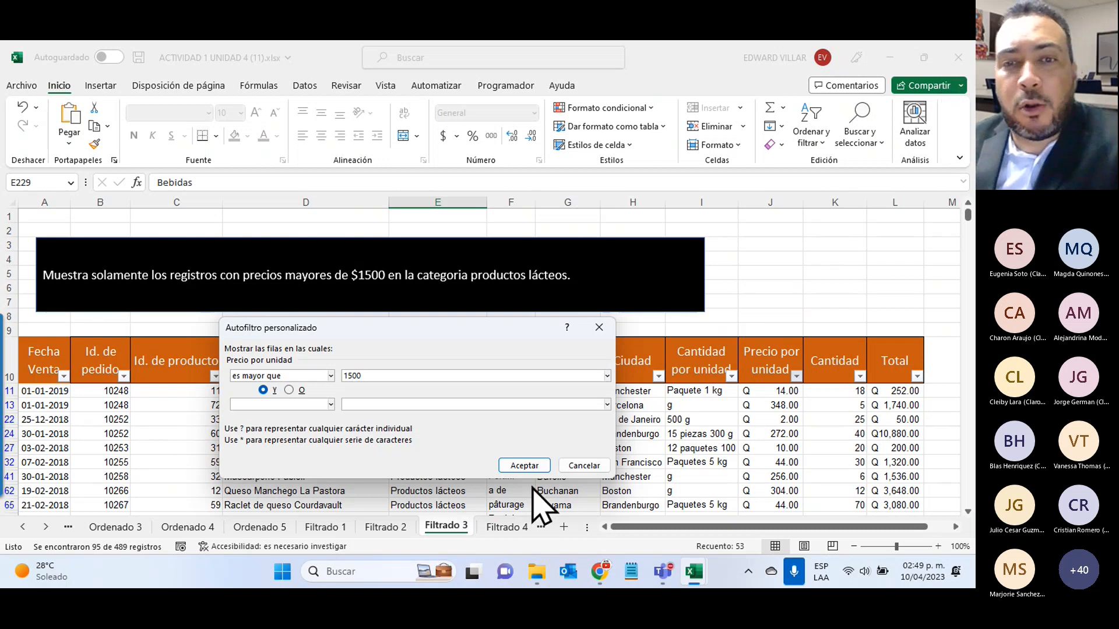
pyautogui.click(527, 465)
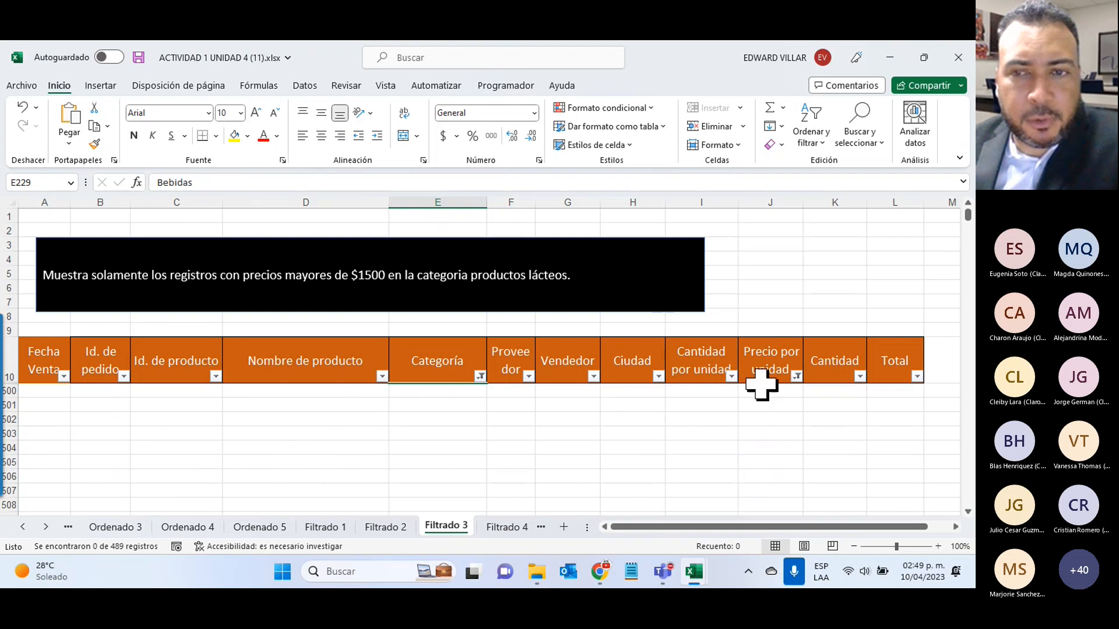
# - Change the Precio por unidad number filter to show only values greater than 200
pyautogui.click(796, 377)
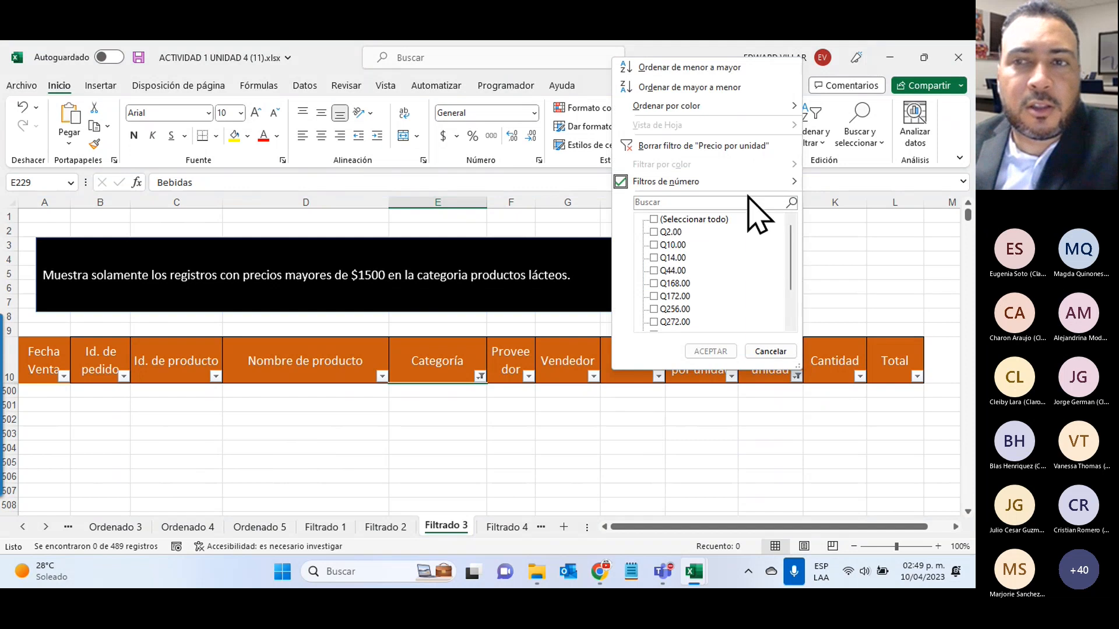
pyautogui.moveTo(746, 181)
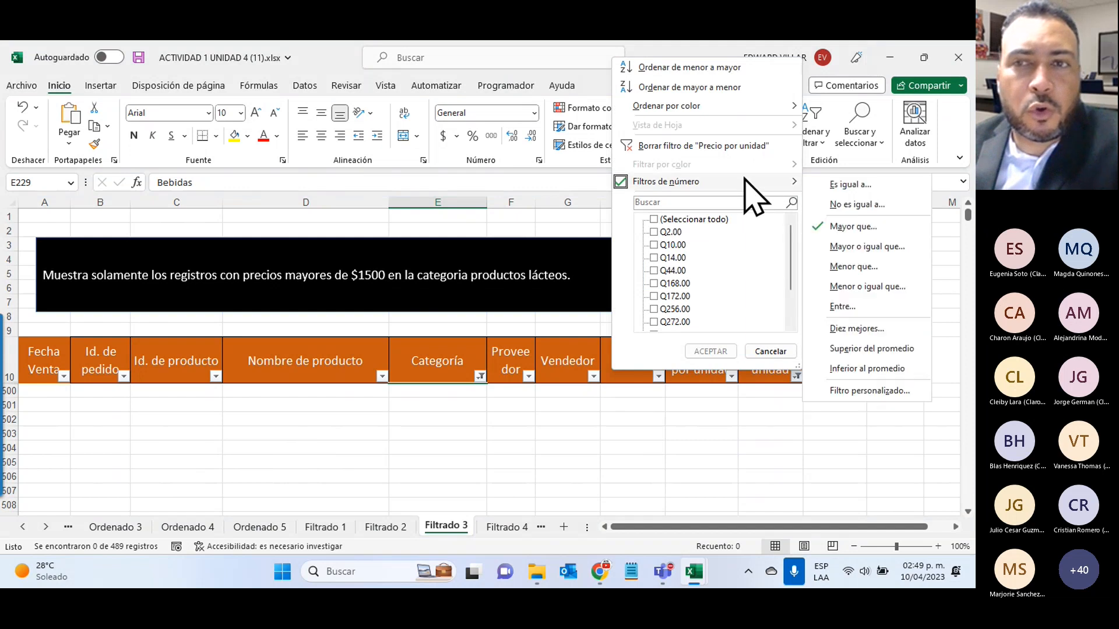
pyautogui.click(838, 226)
pyautogui.click(367, 375)
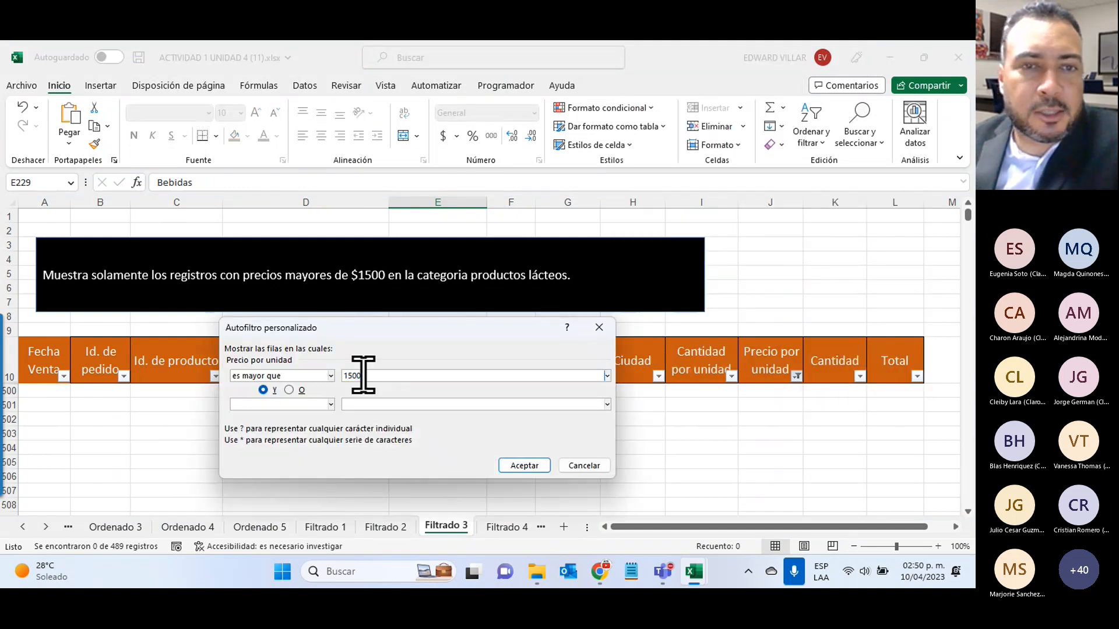
pyautogui.moveTo(380, 376); pyautogui.dragTo(321, 373)
pyautogui.write('20')
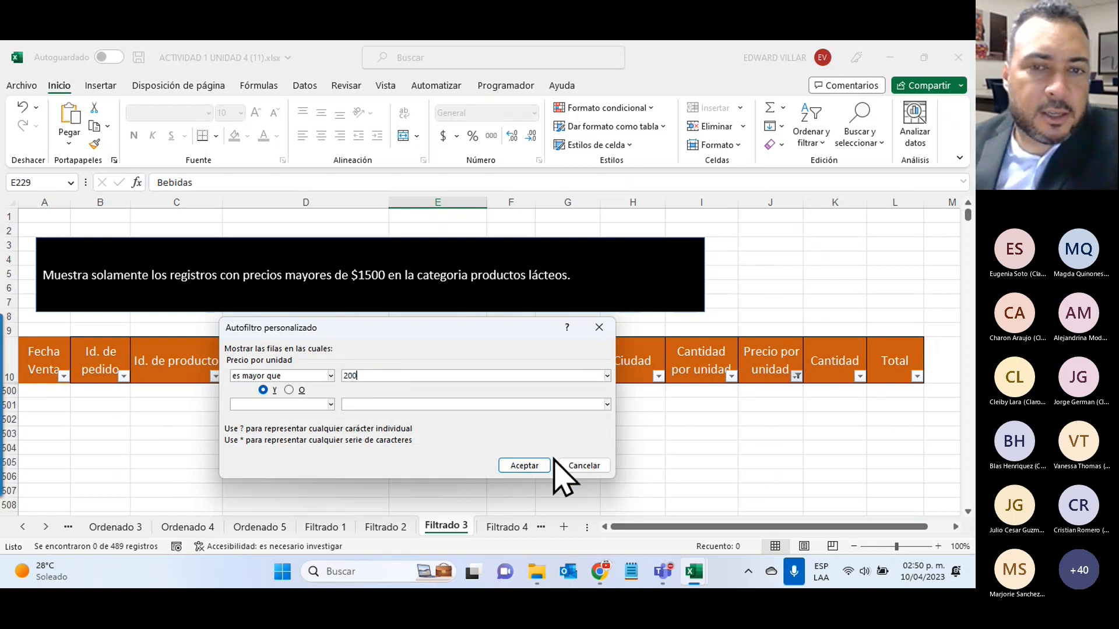
pyautogui.click(524, 465)
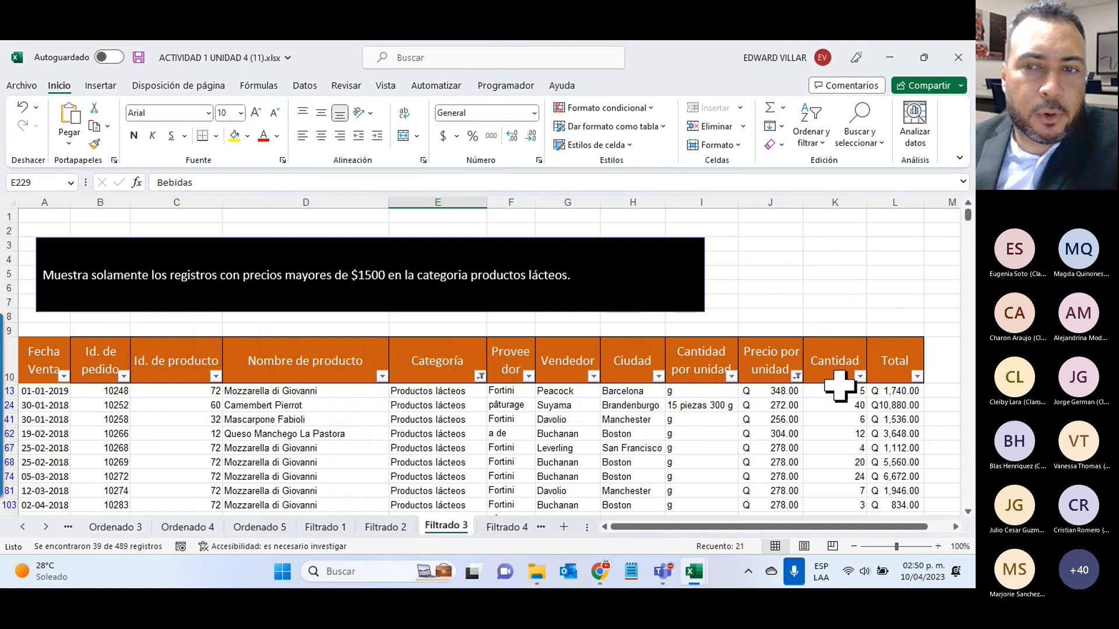
# - Review the unit prices and categories of the filtered dairy product rows on the Filtrado 3 sheet
pyautogui.scroll(-2, 827, 387)
pyautogui.scroll(-7, 778, 394)
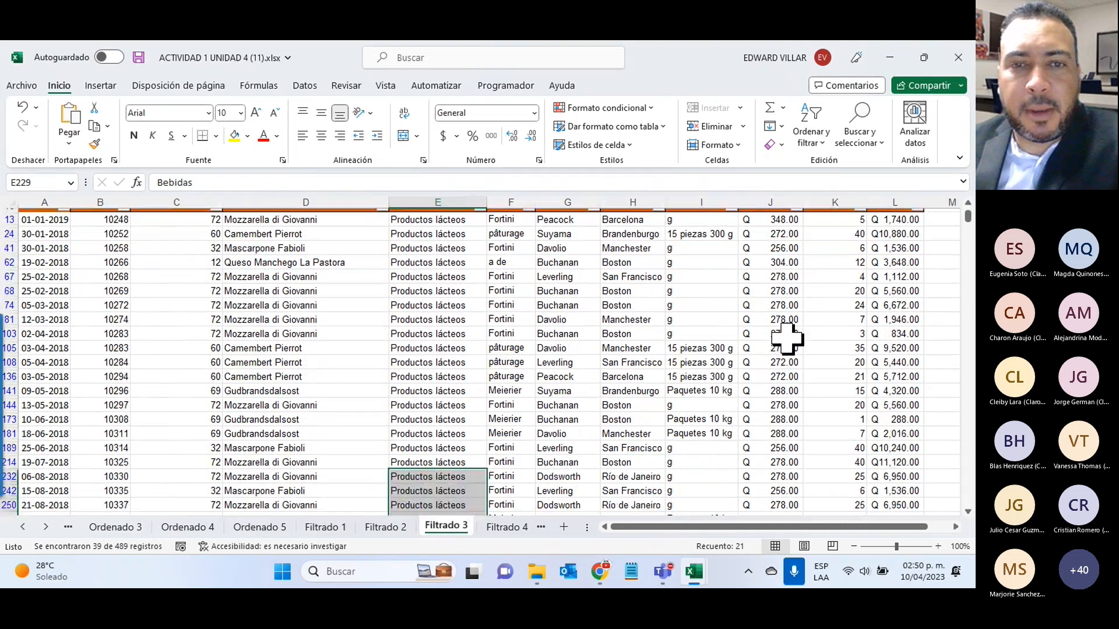
pyautogui.scroll(10, 787, 337)
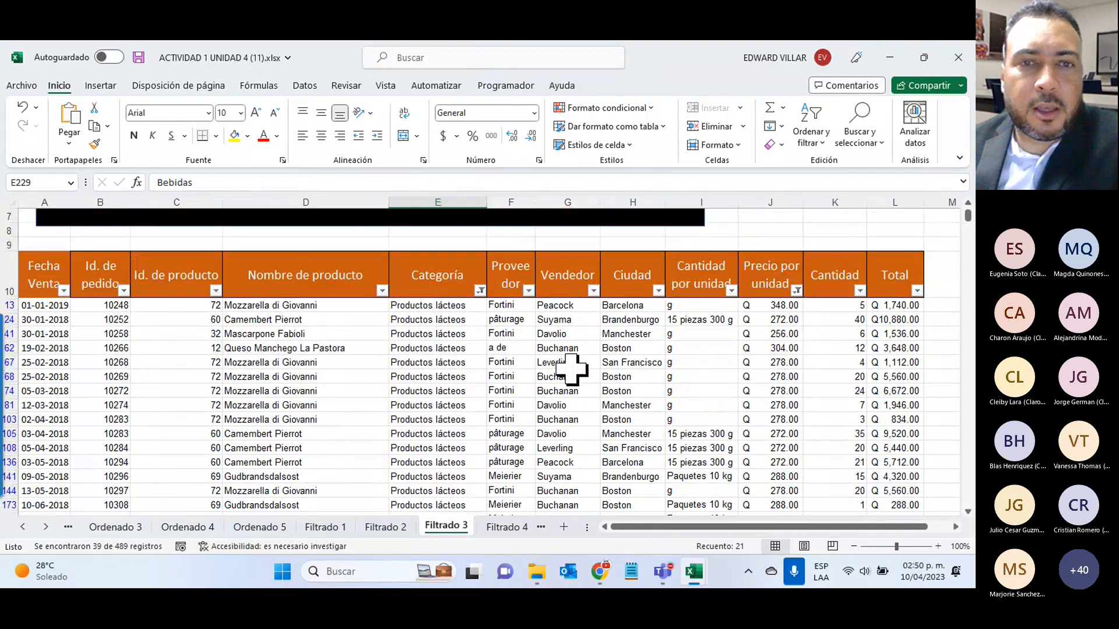
pyautogui.moveTo(435, 305); pyautogui.dragTo(437, 566)
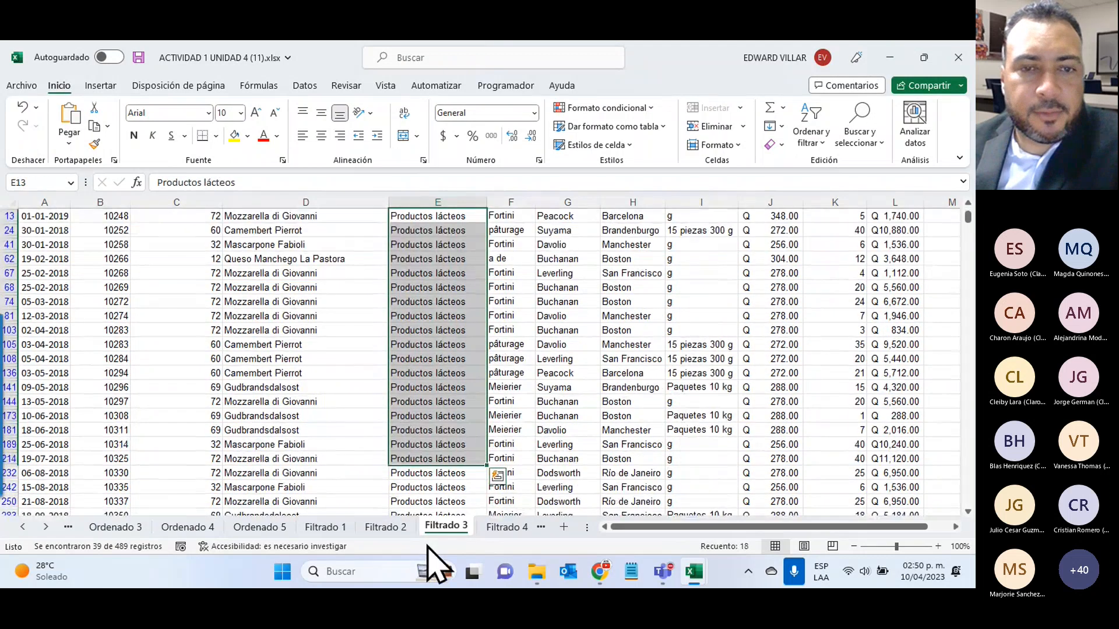
pyautogui.click(615, 353)
# - Open the Filtrado 4 sheet and read its exercise instruction and the table columns through Total
pyautogui.click(505, 527)
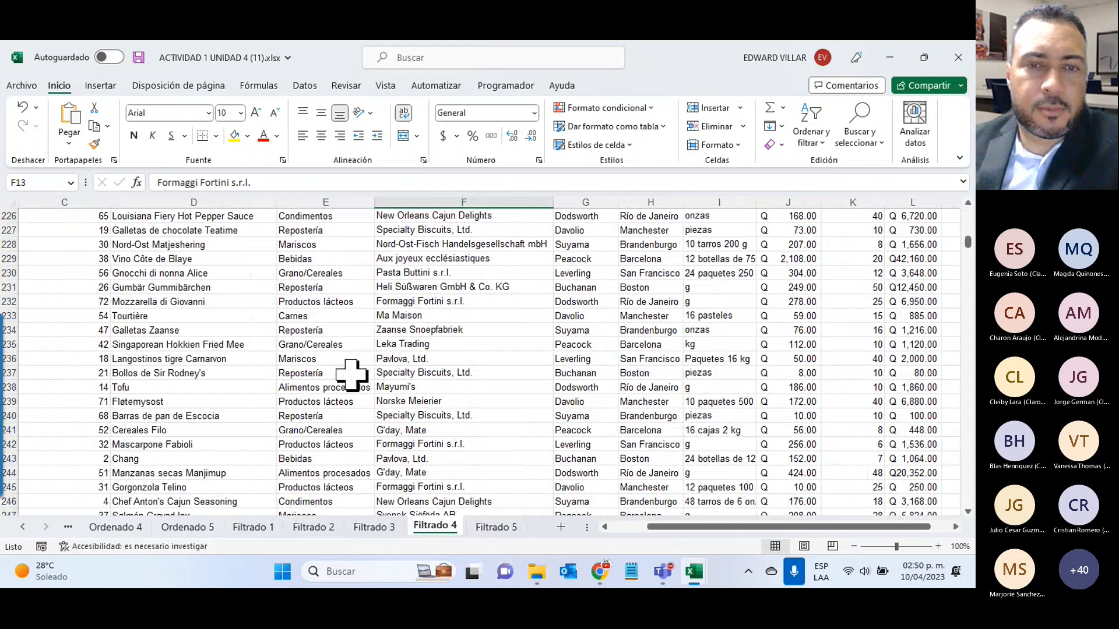
pyautogui.scroll(20, 352, 375)
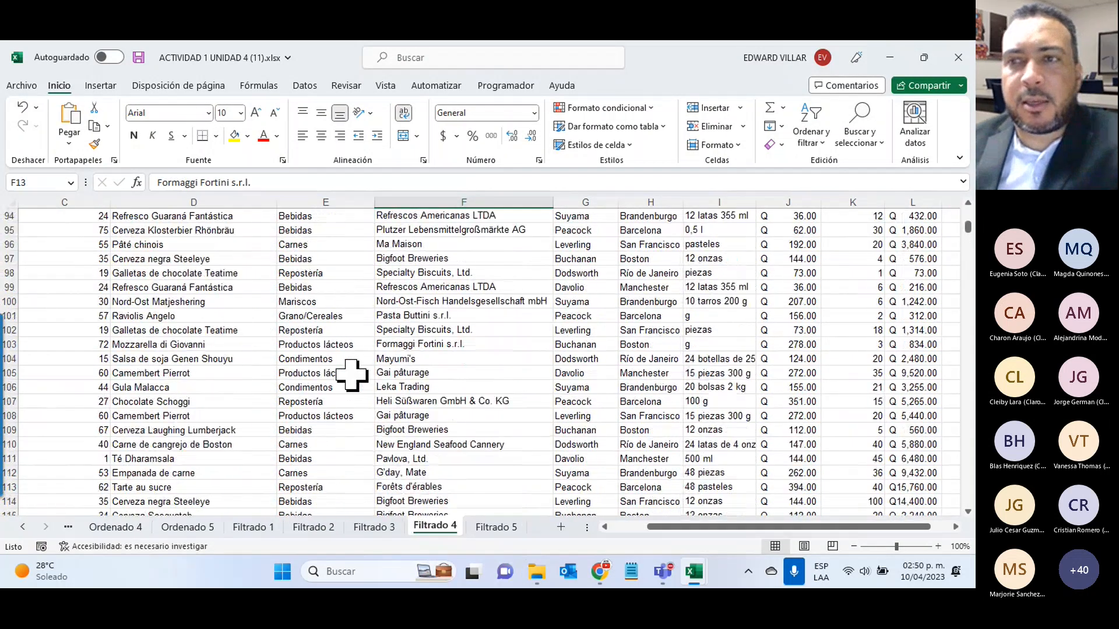
pyautogui.scroll(20, 352, 375)
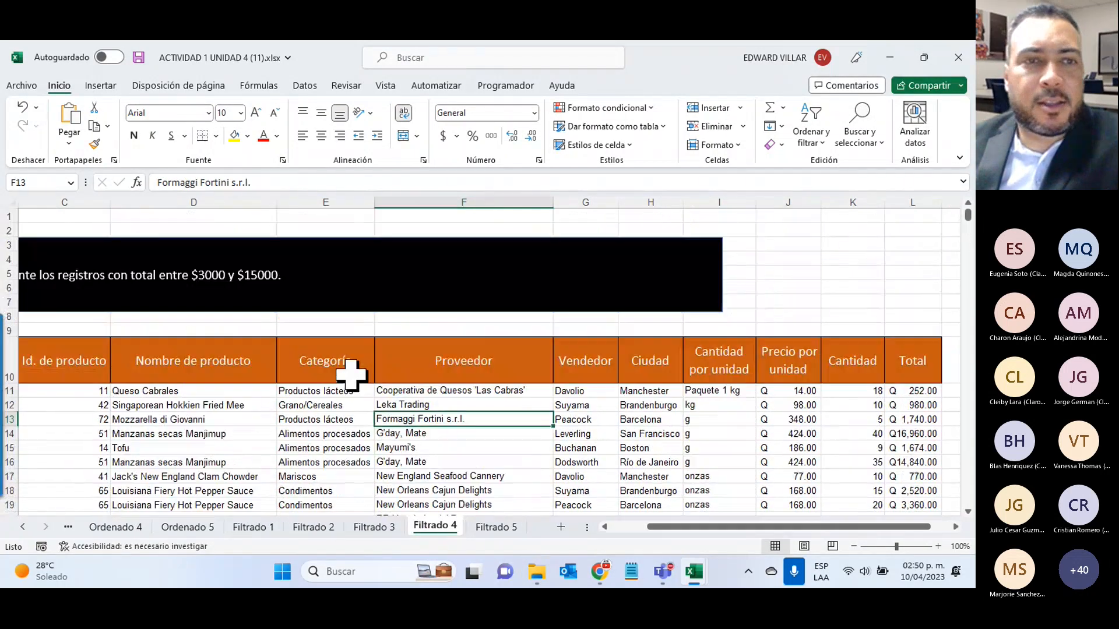
pyautogui.click(612, 527)
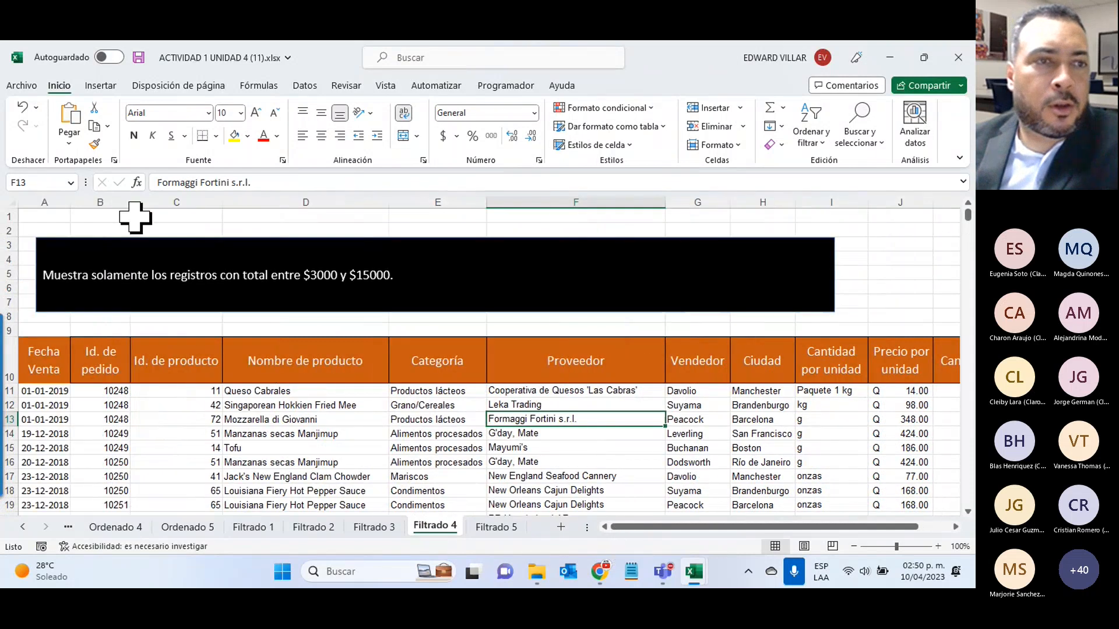
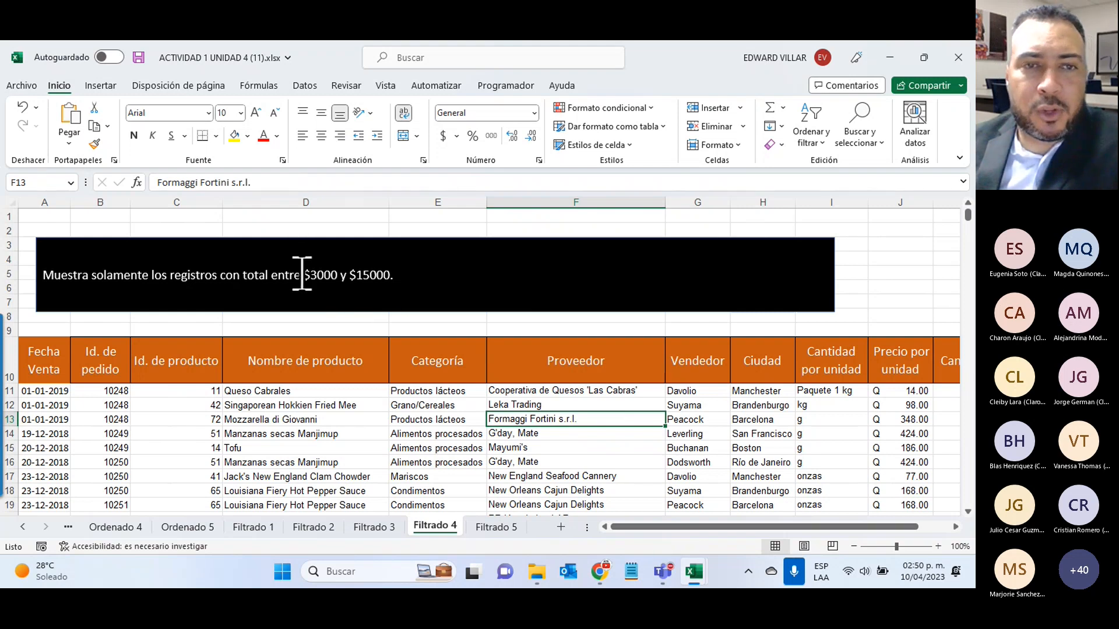
pyautogui.scroll(-3, 350, 337)
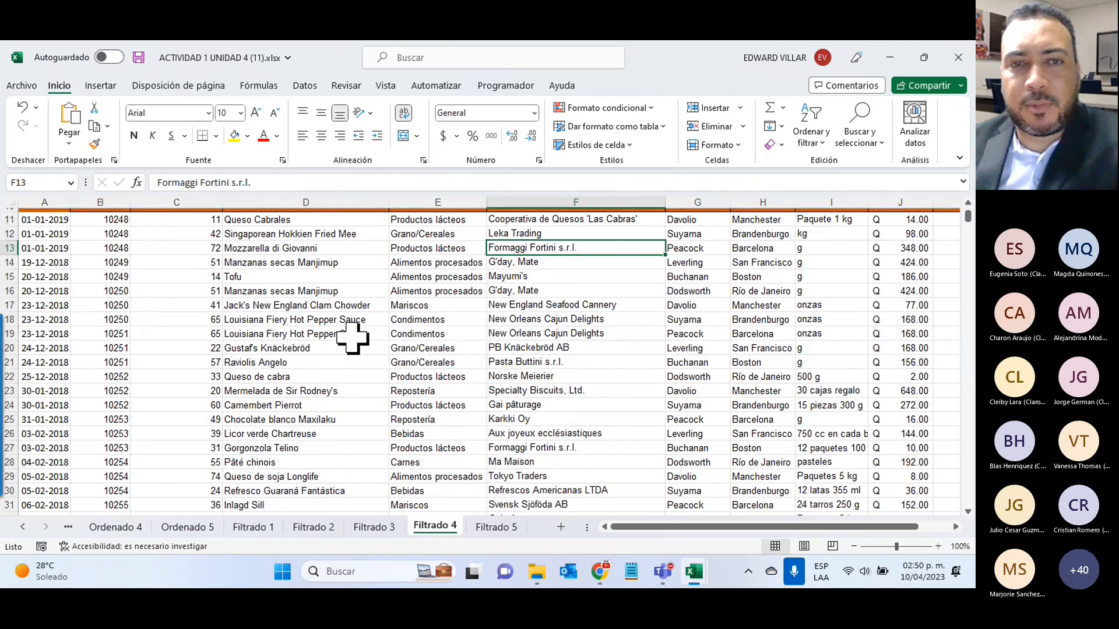
pyautogui.scroll(3, 349, 337)
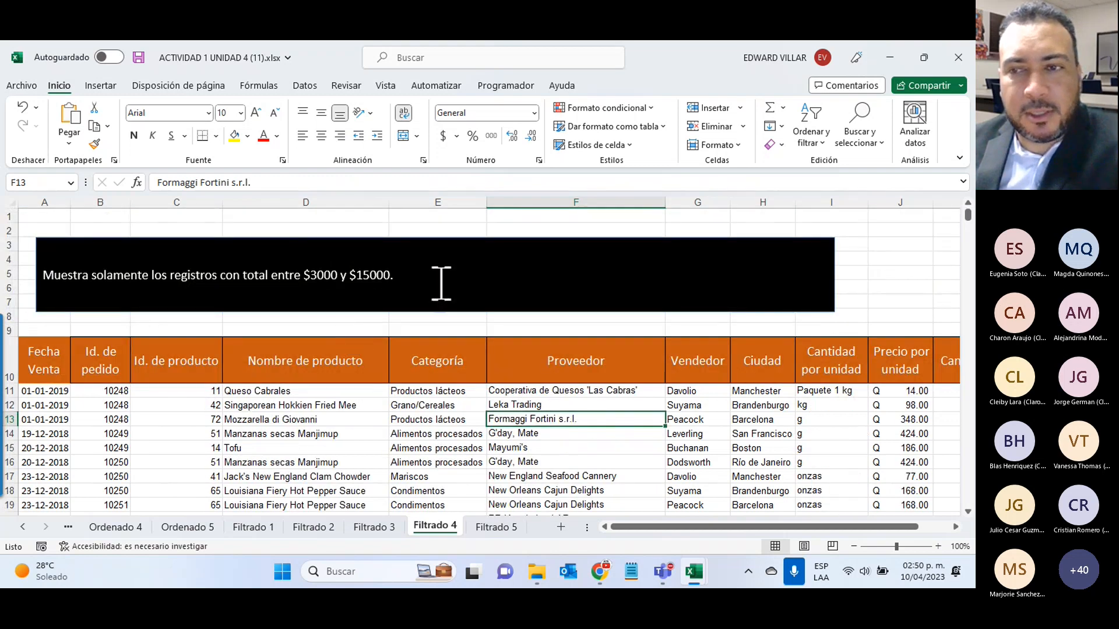
pyautogui.moveTo(679, 527); pyautogui.dragTo(707, 527)
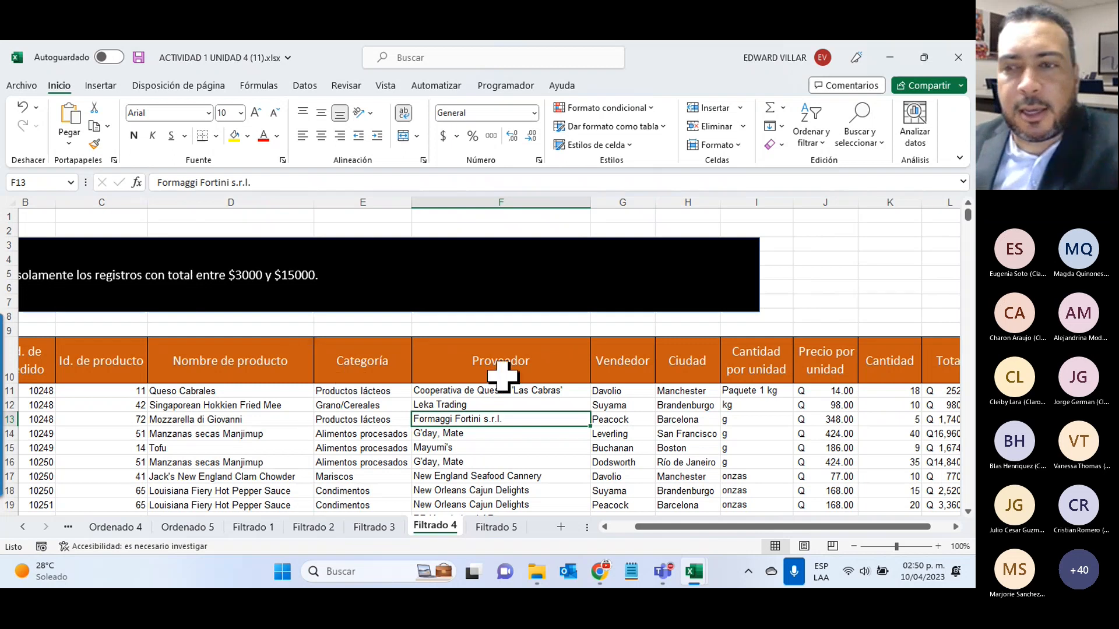
pyautogui.moveTo(876, 527); pyautogui.dragTo(894, 533)
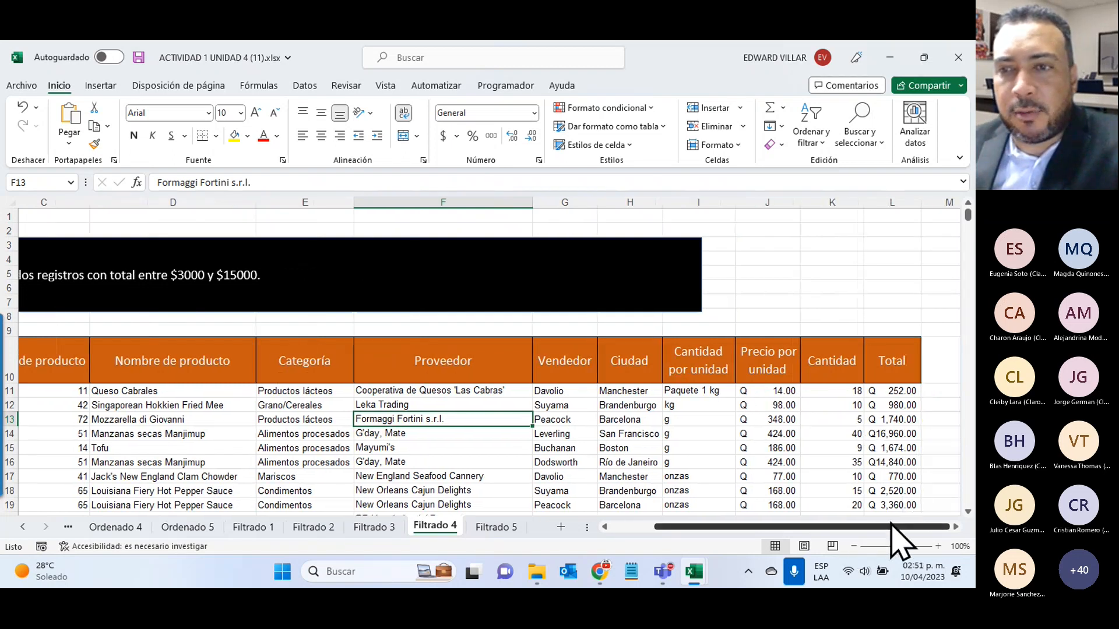
pyautogui.click(898, 395)
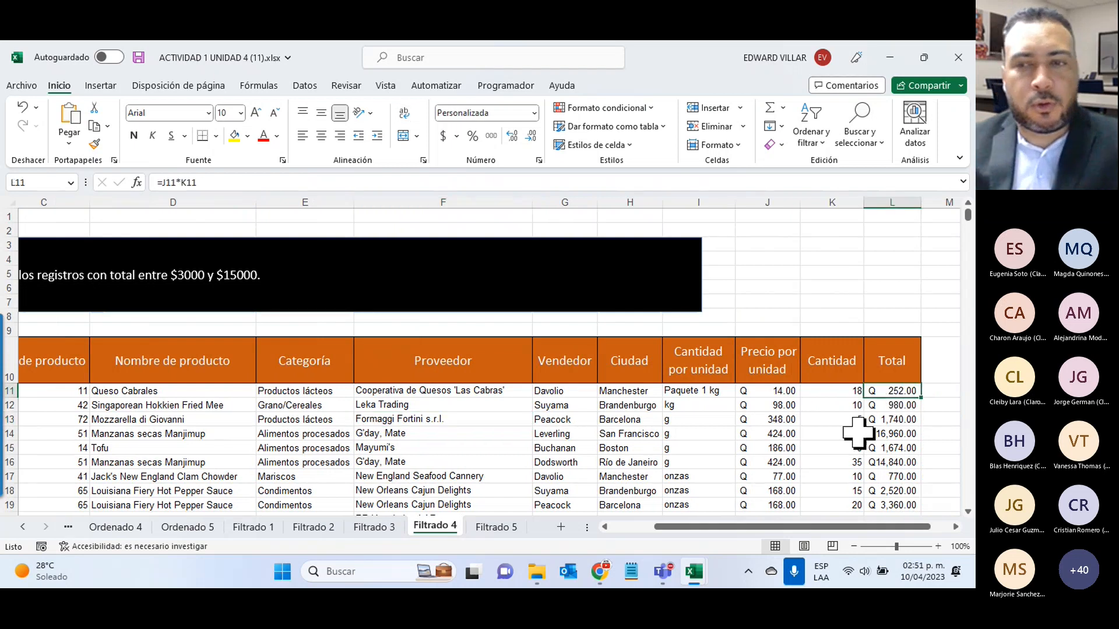
pyautogui.hotkey('ctrl', 'shift', 'Down')
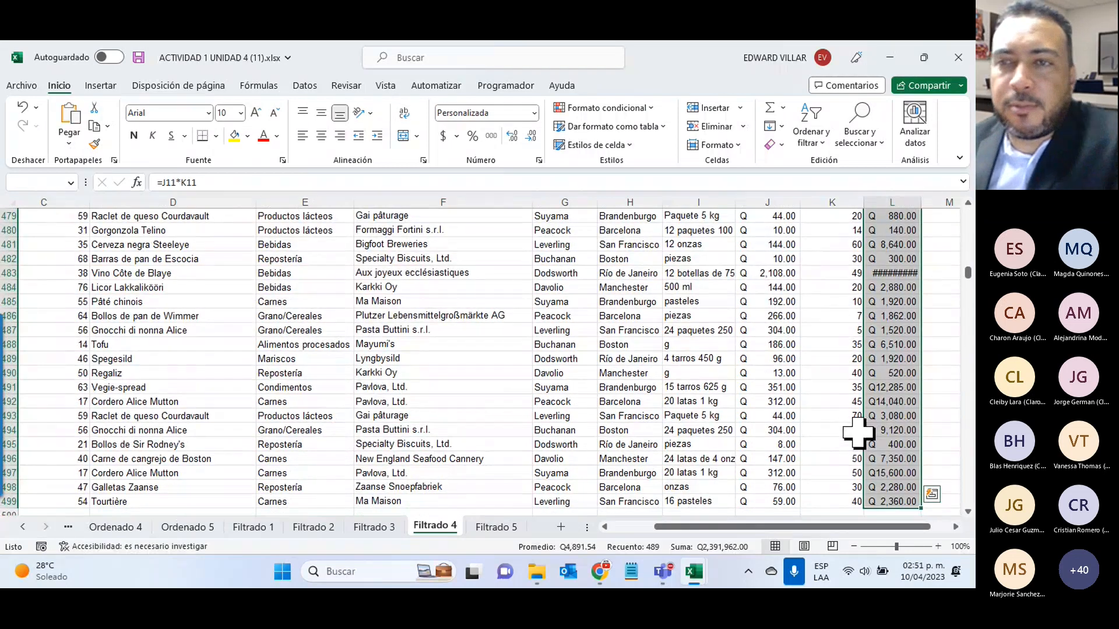
pyautogui.click(817, 146)
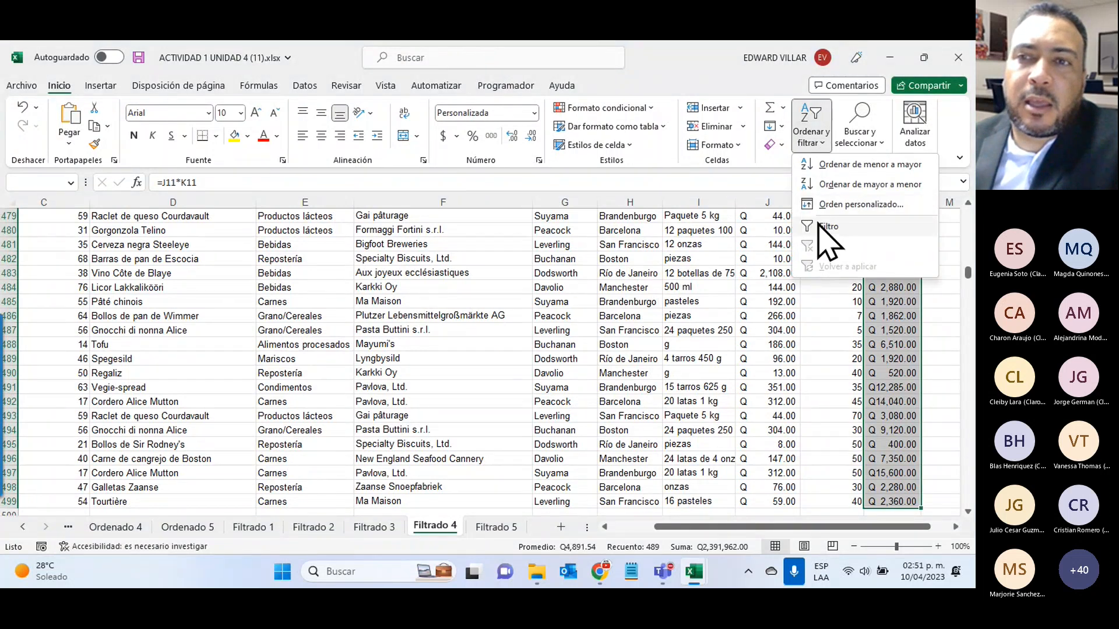
# - Turn on filtering for the Filtrado 4 table, starting from its Total header cell
pyautogui.moveTo(968, 274); pyautogui.dragTo(968, 217)
pyautogui.click(889, 354)
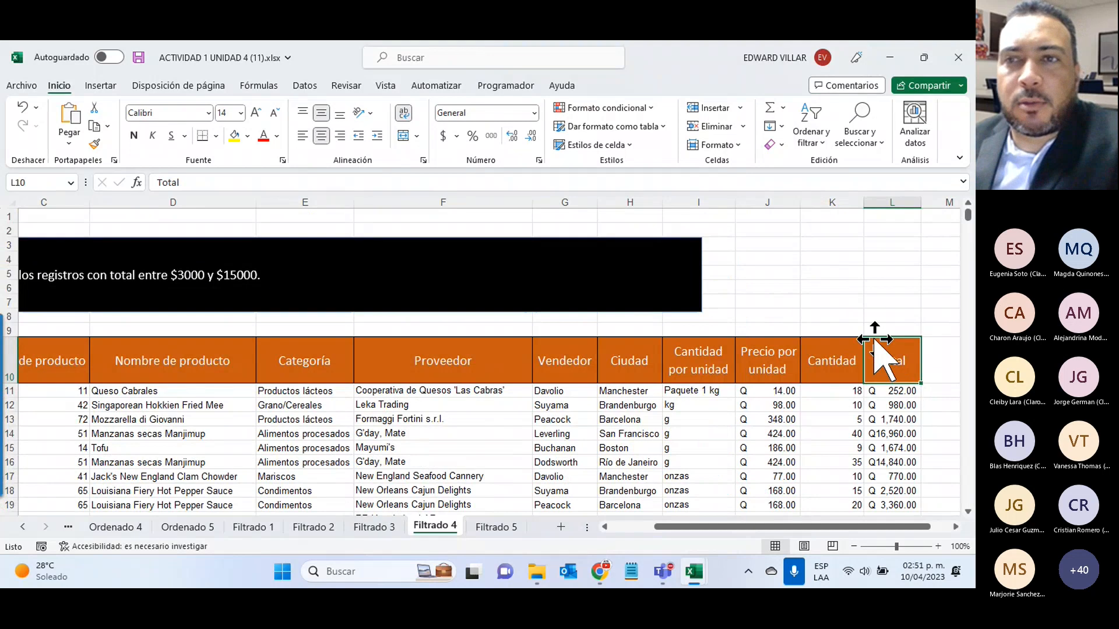
pyautogui.click(810, 137)
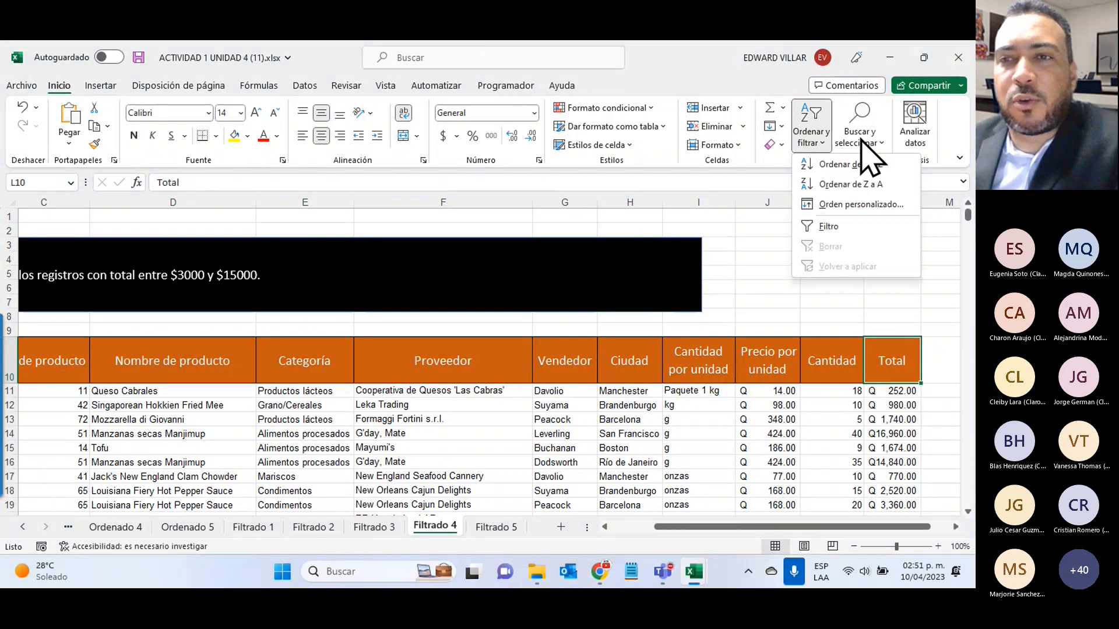
pyautogui.click(821, 229)
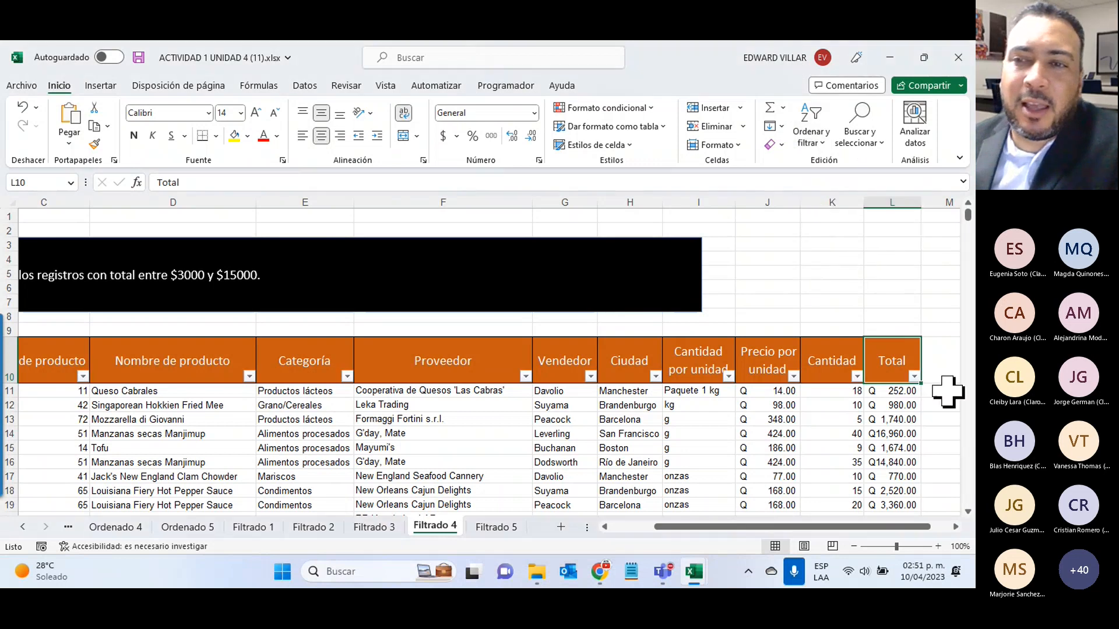
# - Set up a between number filter on Total with a lower limit of 3000 and an upper limit of 15000
pyautogui.click(913, 377)
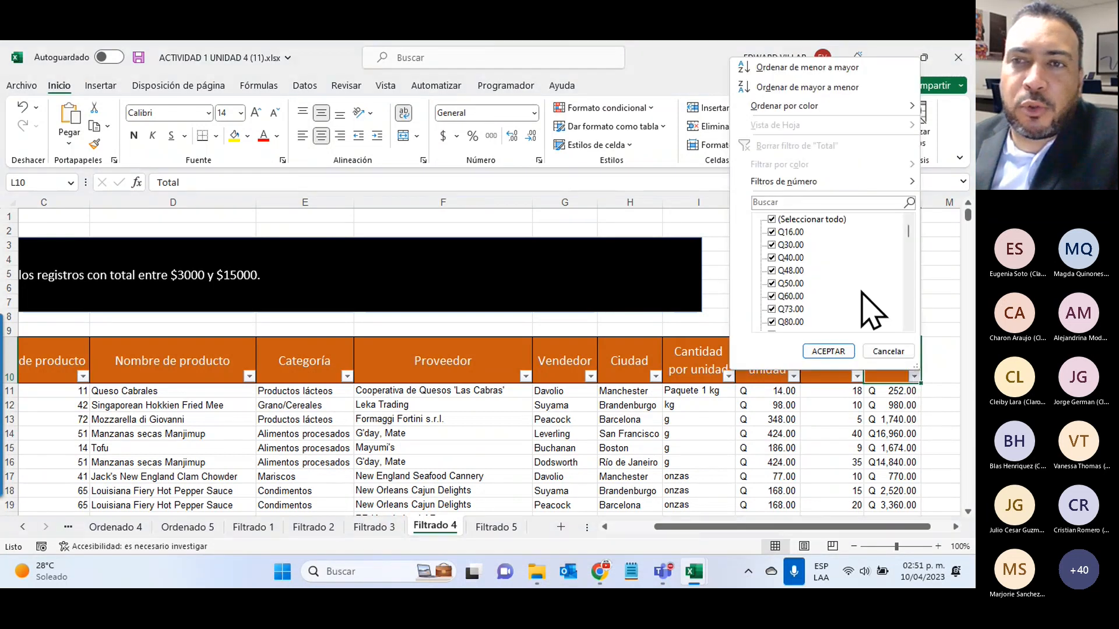
pyautogui.moveTo(768, 181)
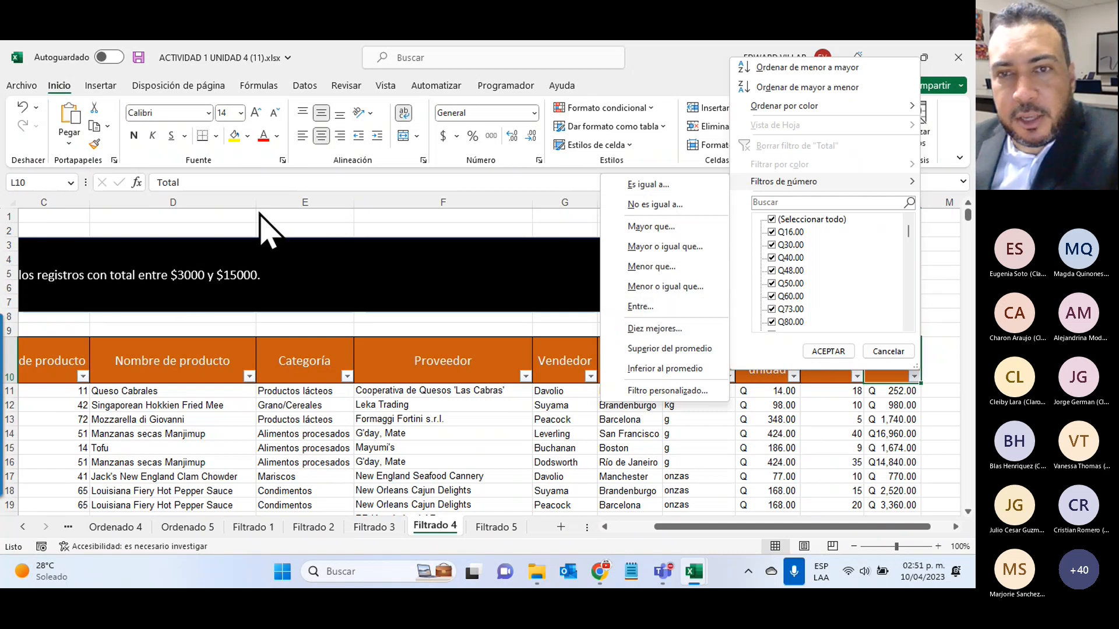
pyautogui.click(649, 307)
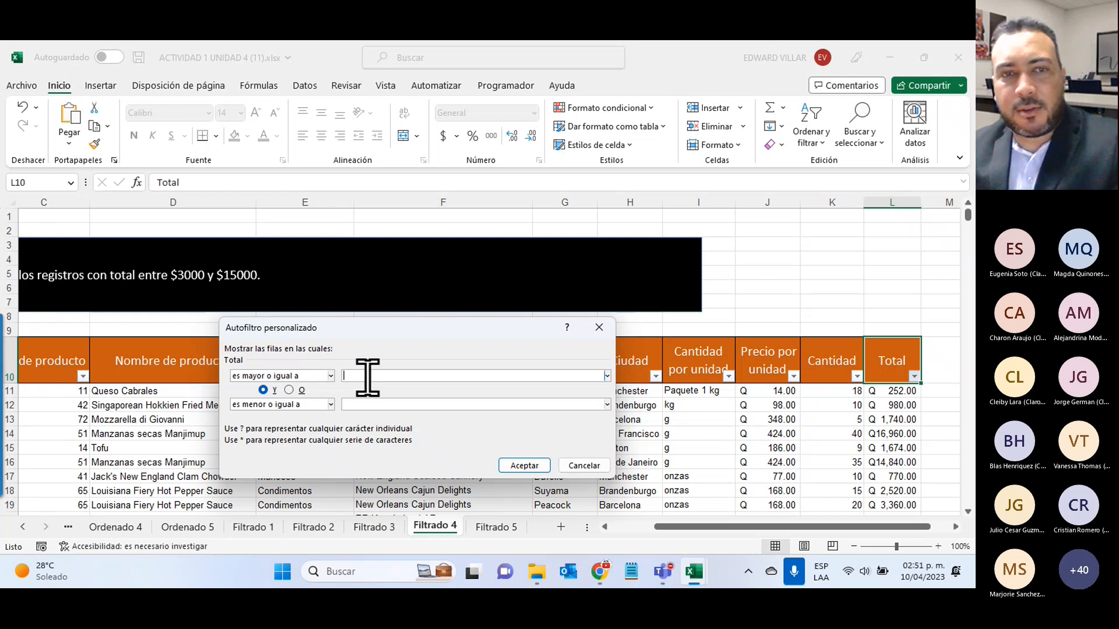
pyautogui.write('3000')
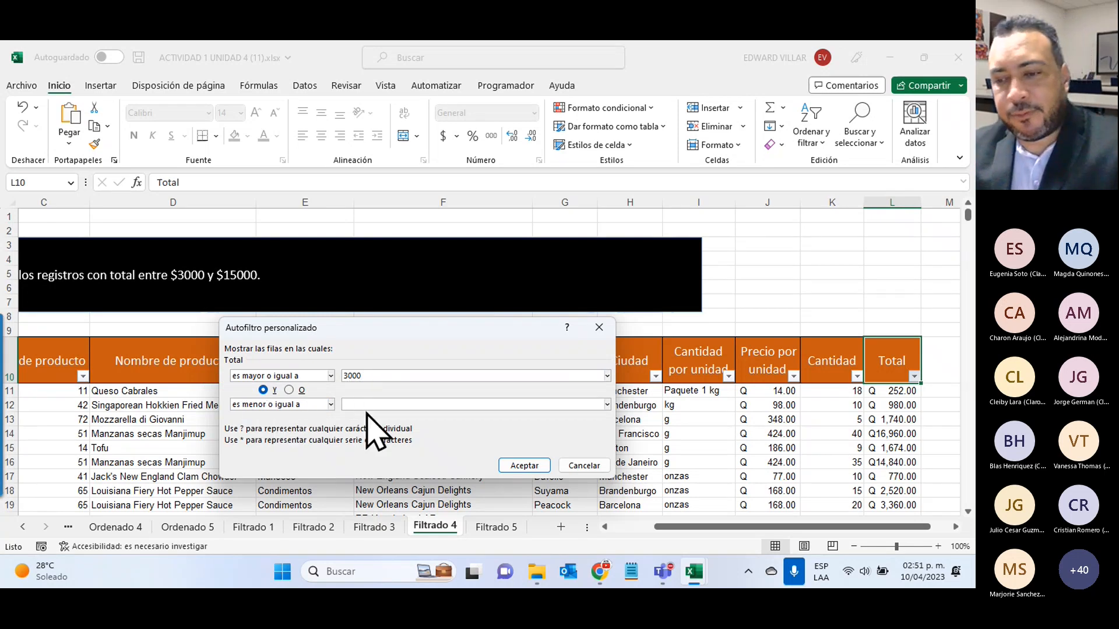
pyautogui.write('15000')
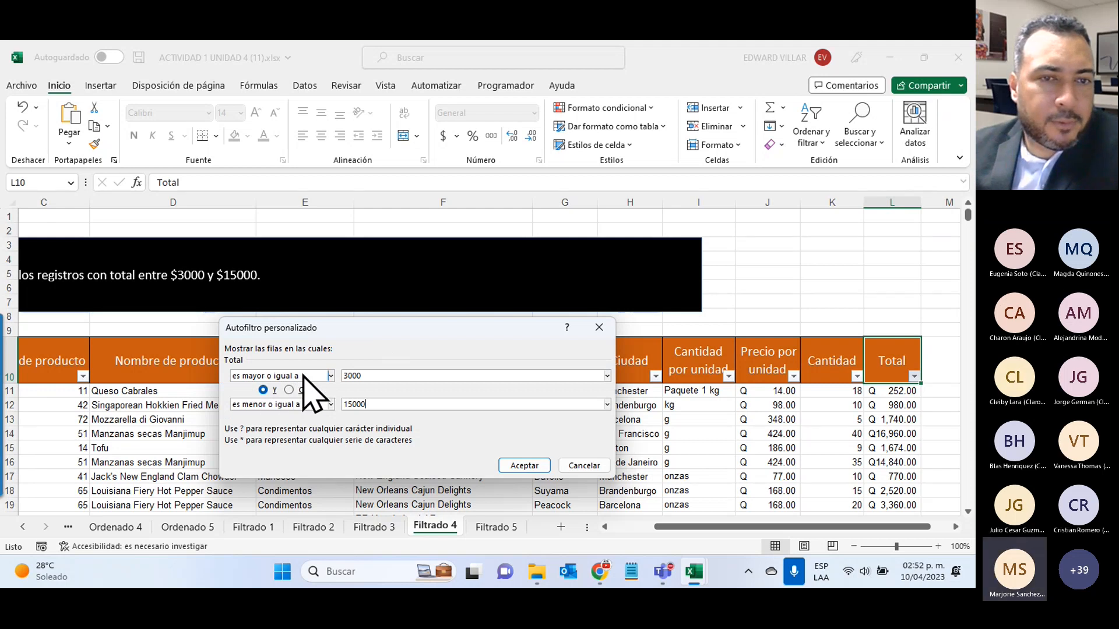
# - Check the comparison operators offered for the first condition, keep es mayor o igual a, and apply the Total filter
pyautogui.click(330, 376)
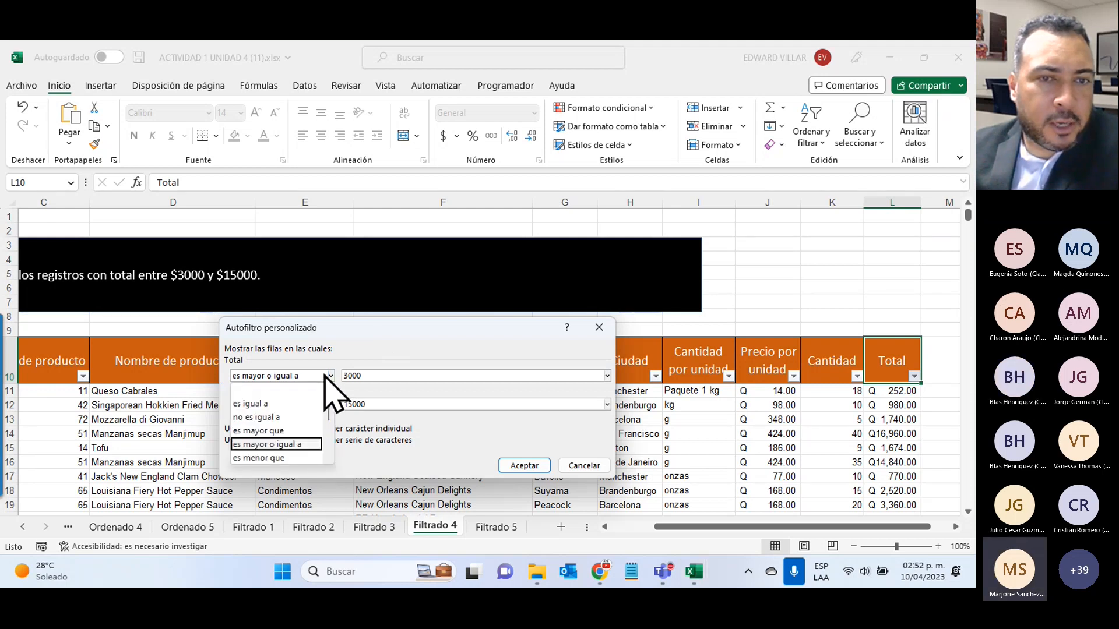
pyautogui.moveTo(329, 402); pyautogui.dragTo(327, 442)
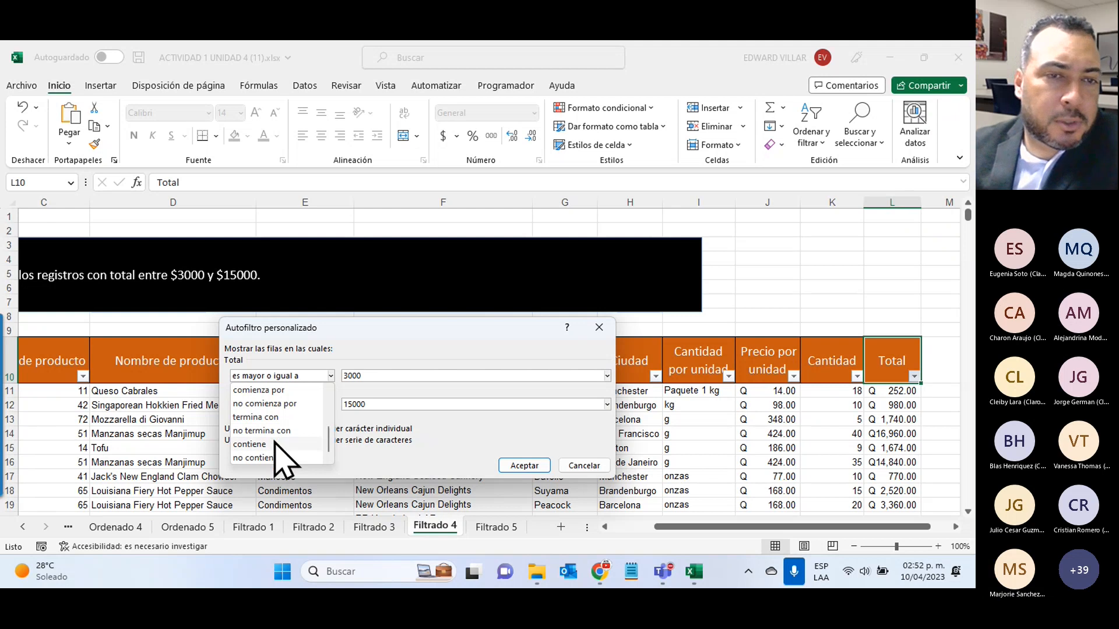
pyautogui.moveTo(329, 445); pyautogui.dragTo(329, 382)
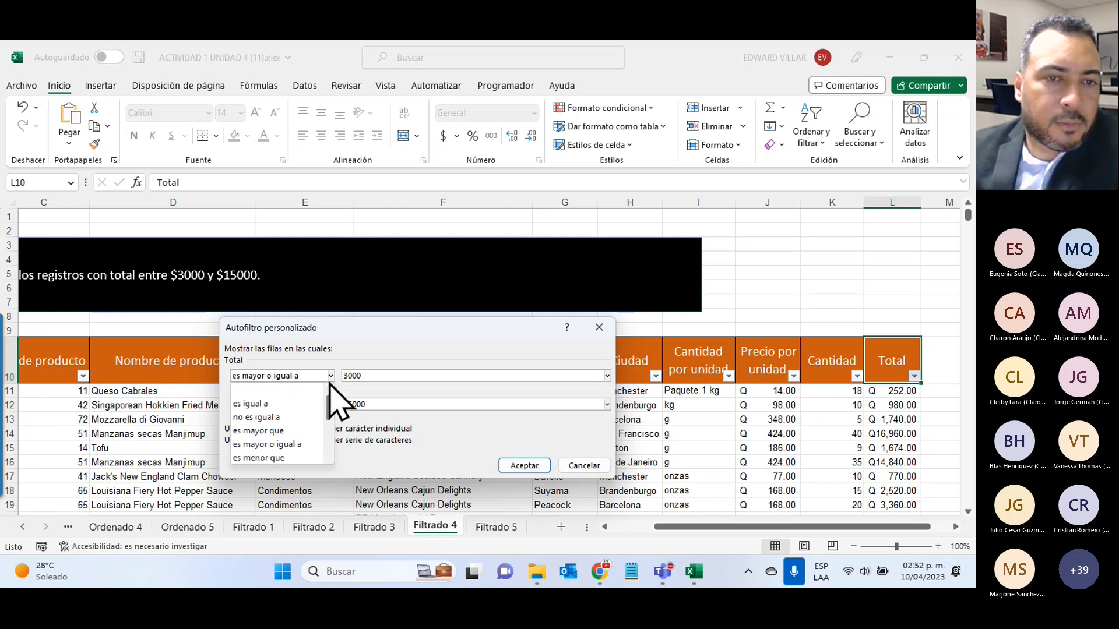
pyautogui.click(342, 333)
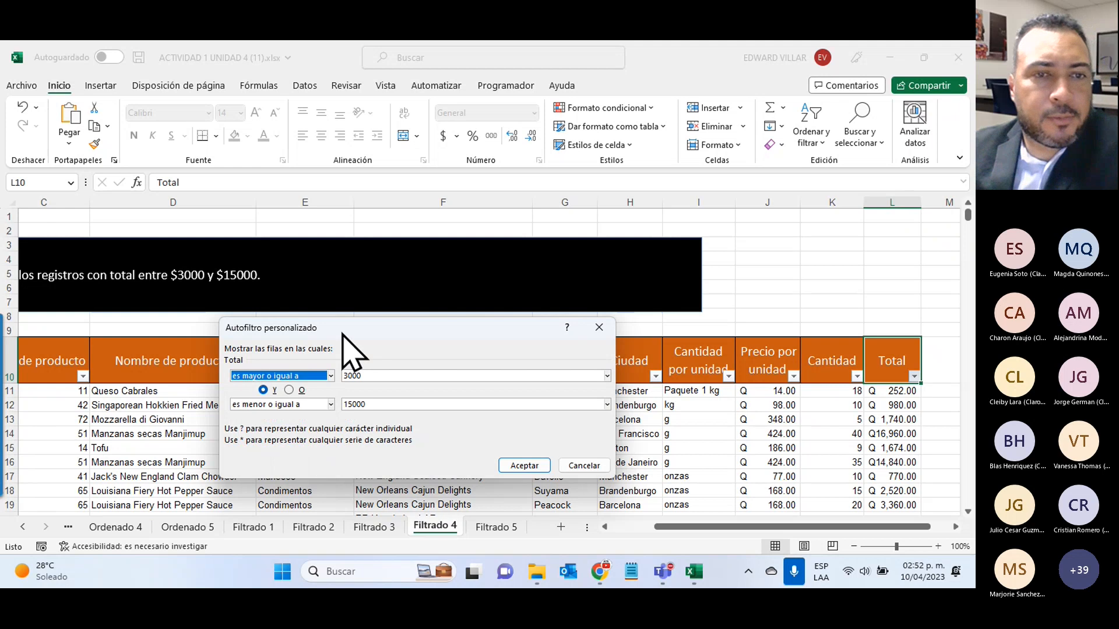
pyautogui.click(376, 375)
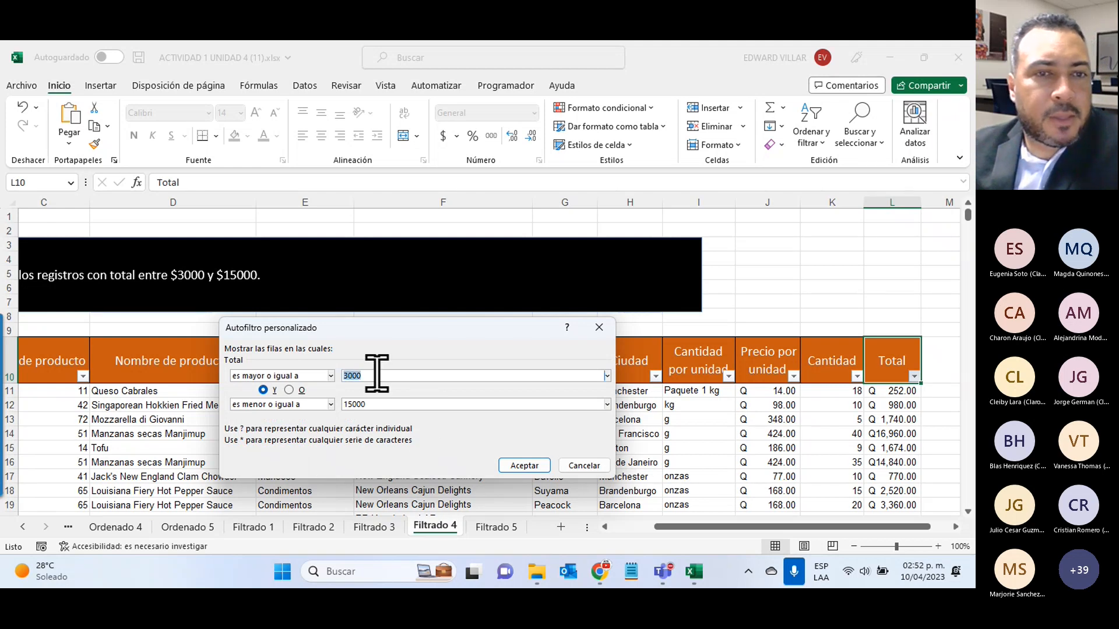
pyautogui.click(515, 467)
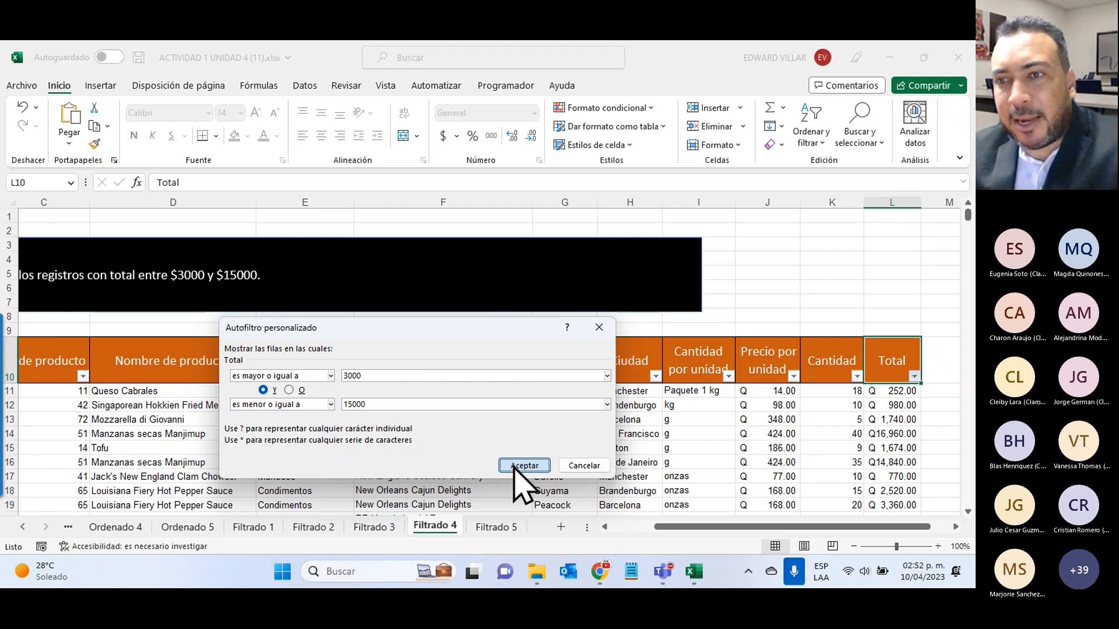
pyautogui.click(514, 466)
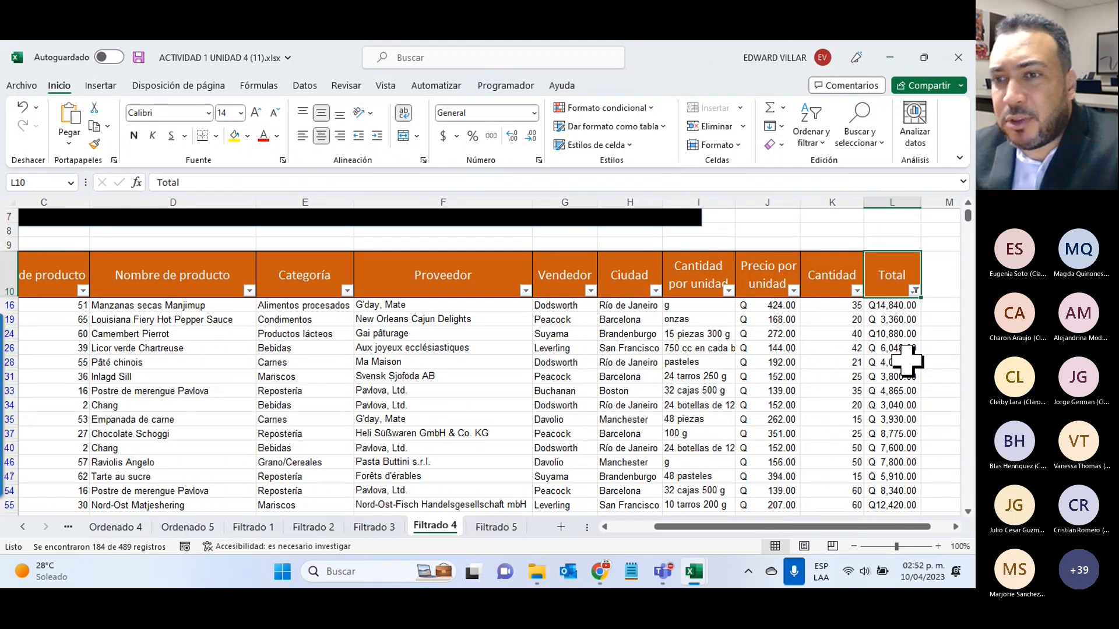
# - Look through the filtered records, clear the filter on Total, and turn off filtering for the Filtrado 4 table
pyautogui.scroll(-15, 907, 361)
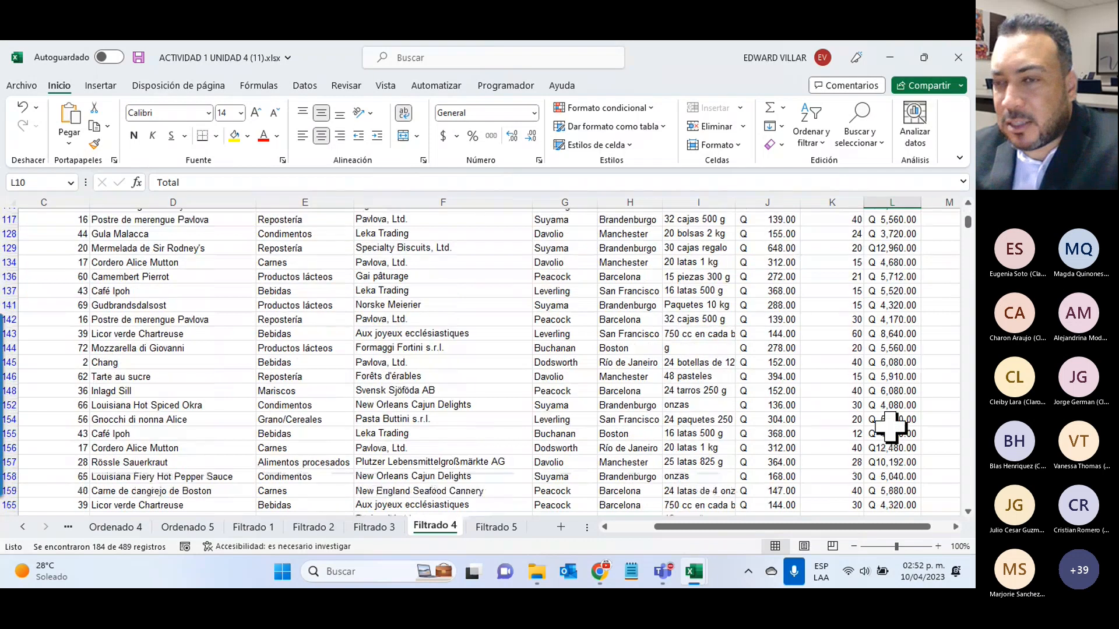
pyautogui.scroll(1, 889, 427)
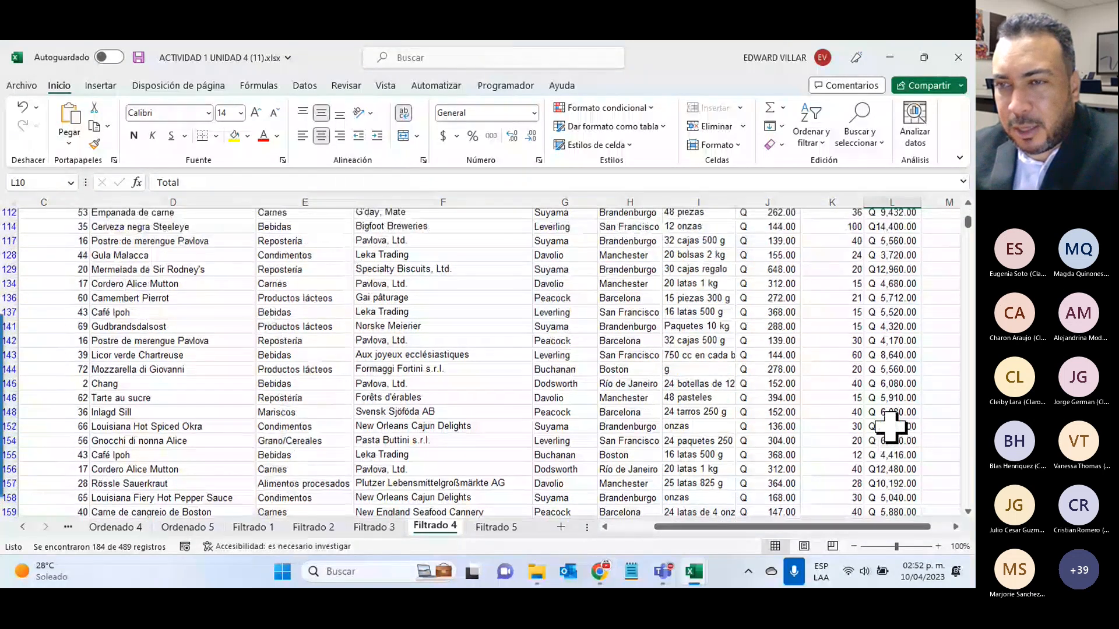
pyautogui.scroll(15, 890, 426)
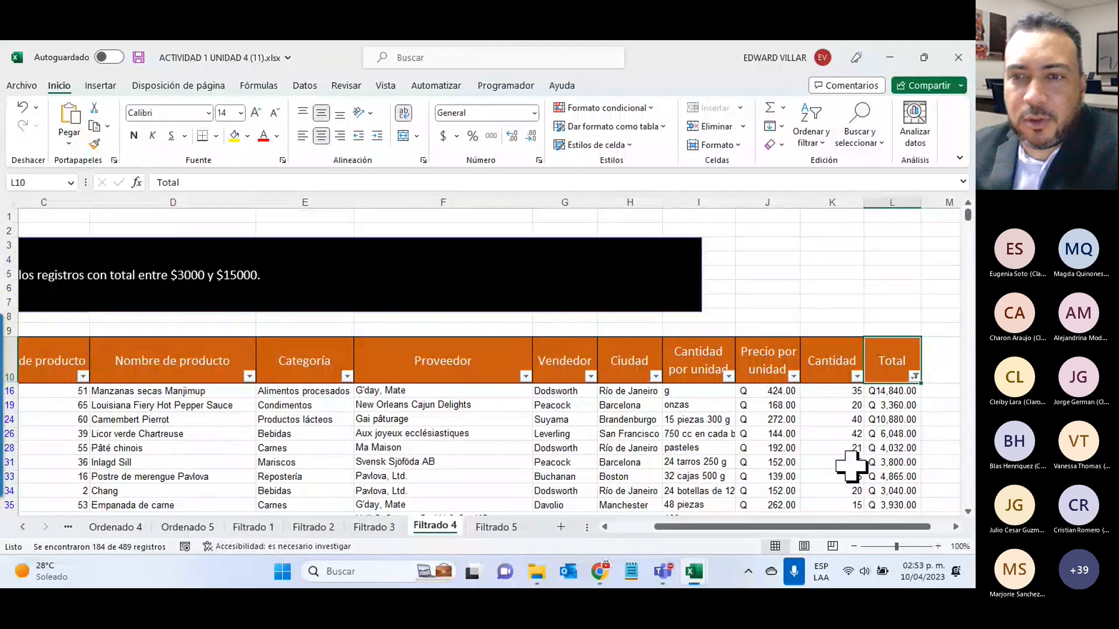
pyautogui.click(915, 376)
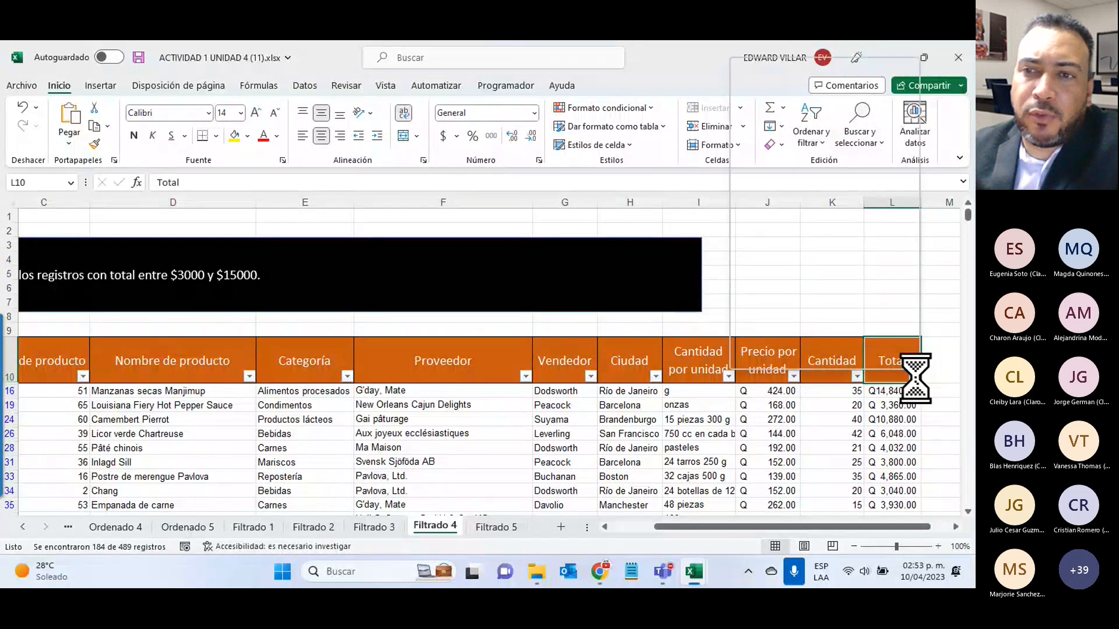
pyautogui.click(787, 147)
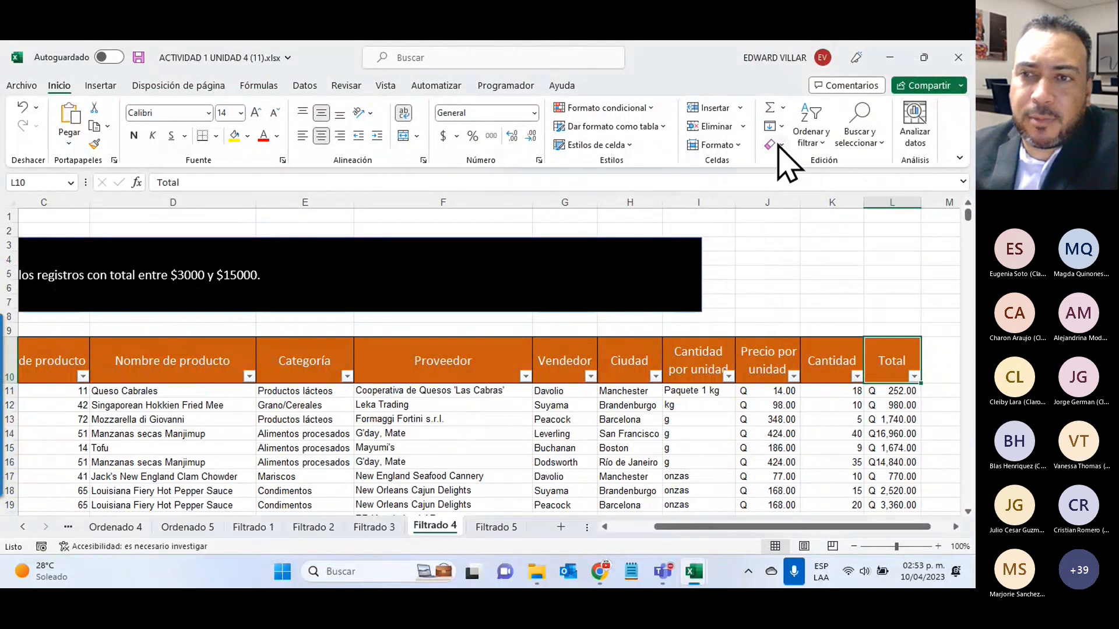
pyautogui.click(809, 140)
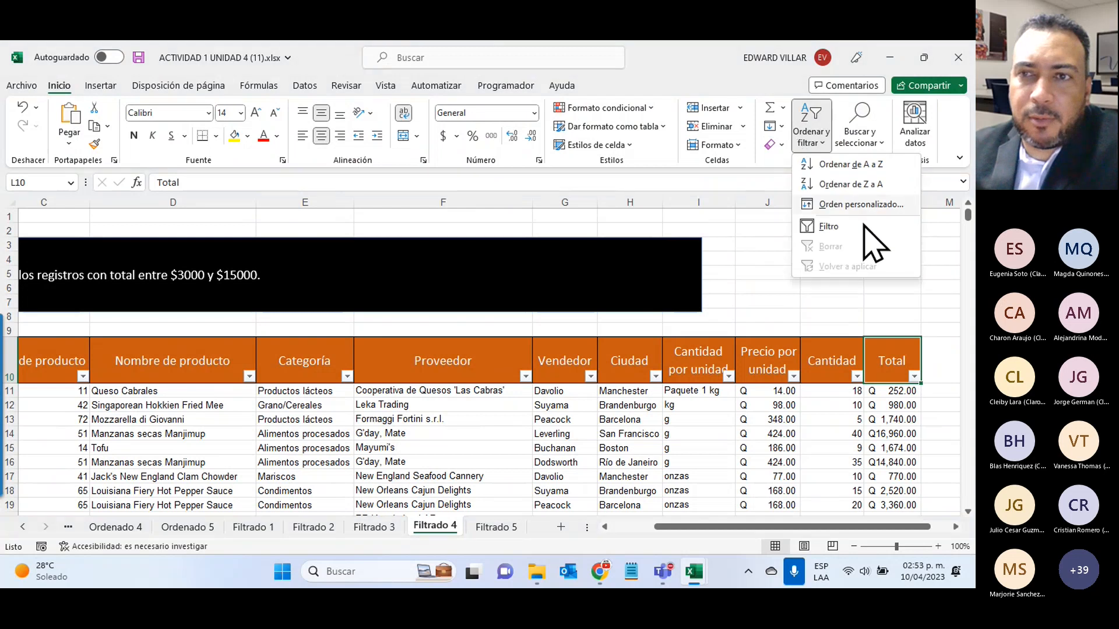
pyautogui.click(830, 227)
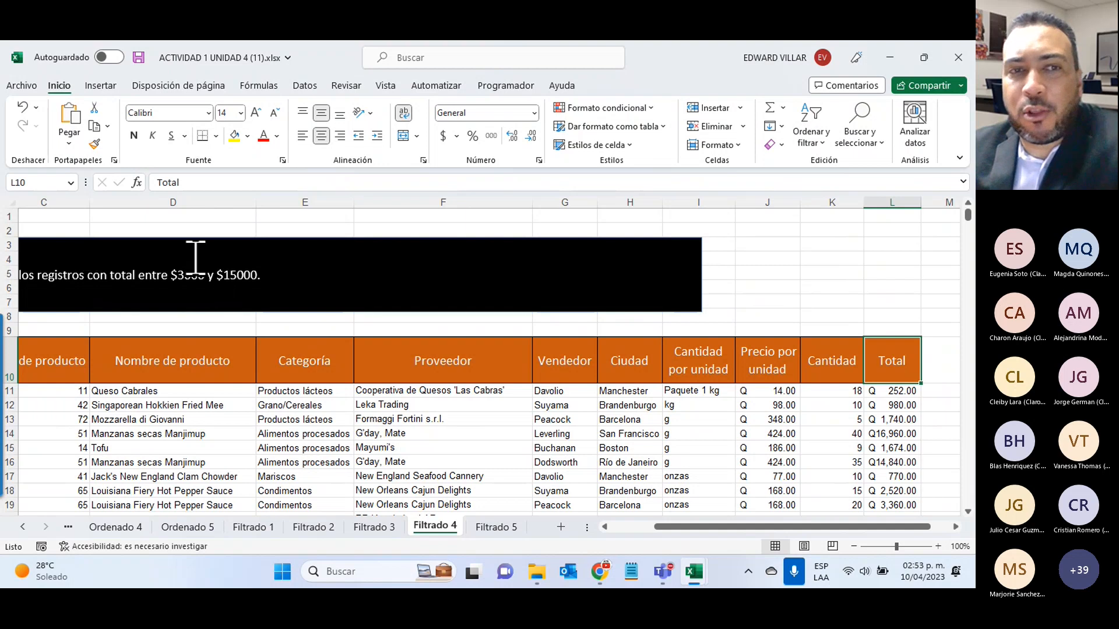
# - Sort the whole table by Total from smallest to largest, expanding the selection to the adjacent columns
pyautogui.click(869, 392)
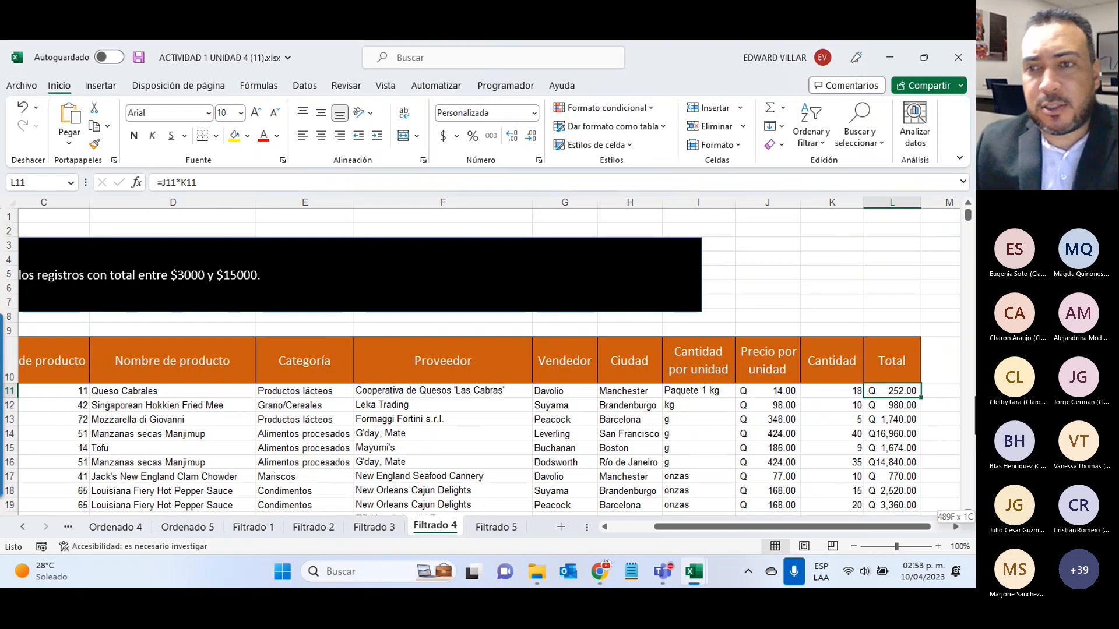
pyautogui.hotkey('ctrl', 'shift', 'Down')
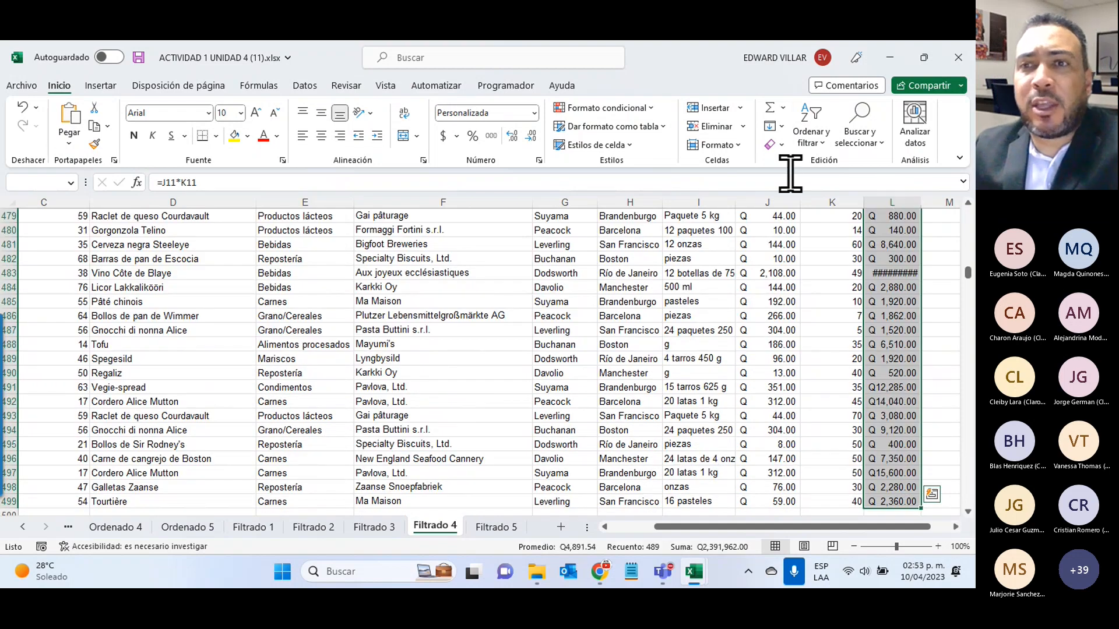
pyautogui.click(813, 139)
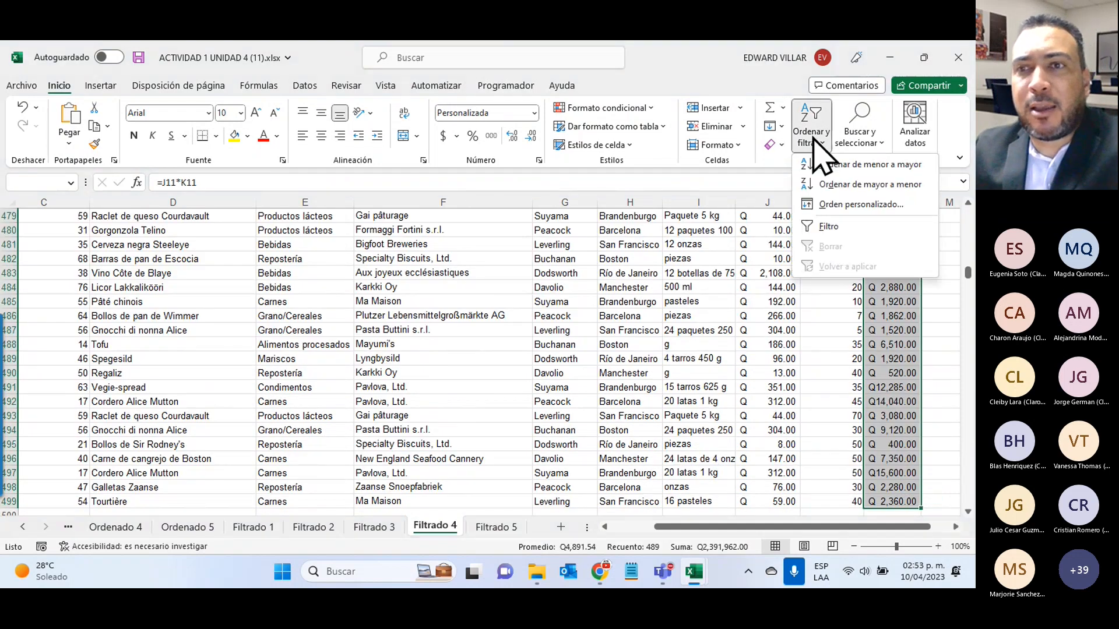
pyautogui.click(881, 166)
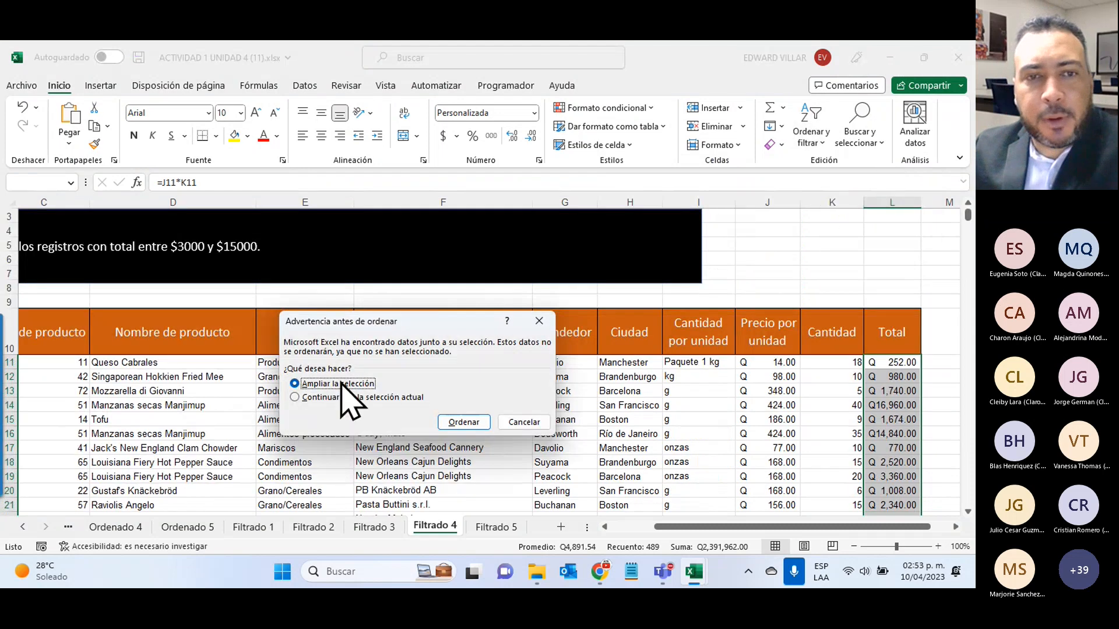
pyautogui.click(472, 420)
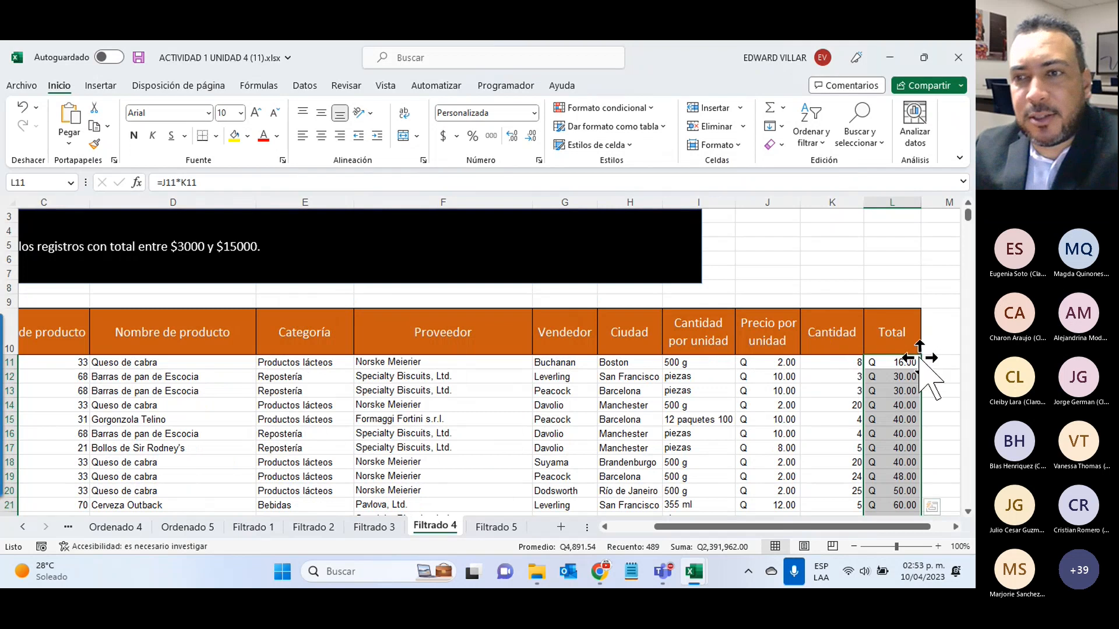
# - Autofit the Total column's width to its values and check the sorted totals down to the last record
pyautogui.scroll(-17, 885, 355)
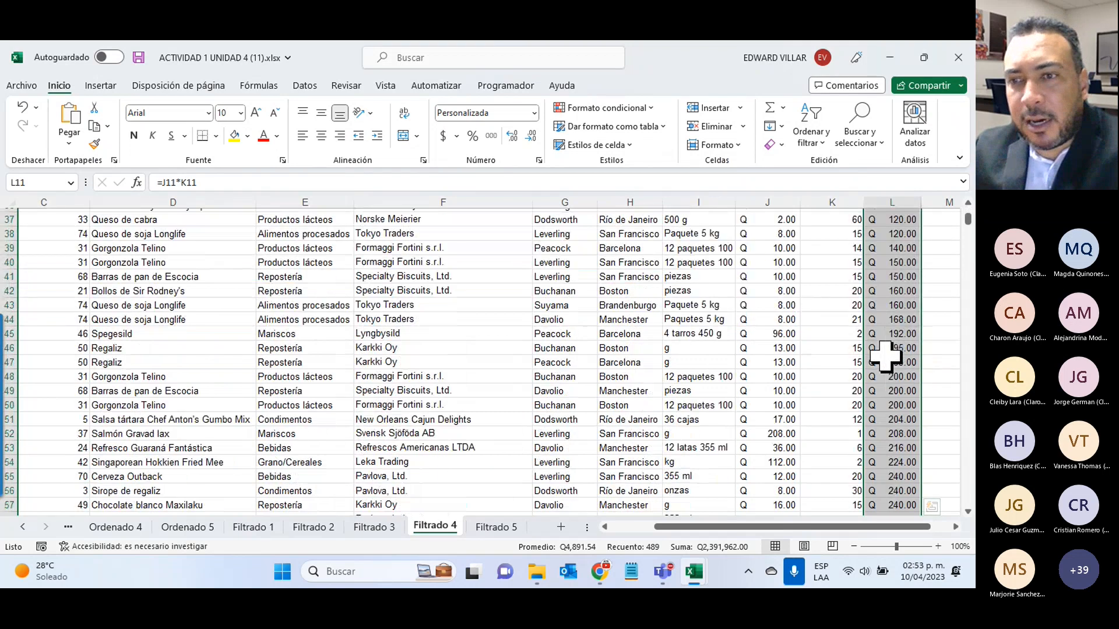
pyautogui.scroll(-17, 885, 356)
pyautogui.scroll(-9, 886, 356)
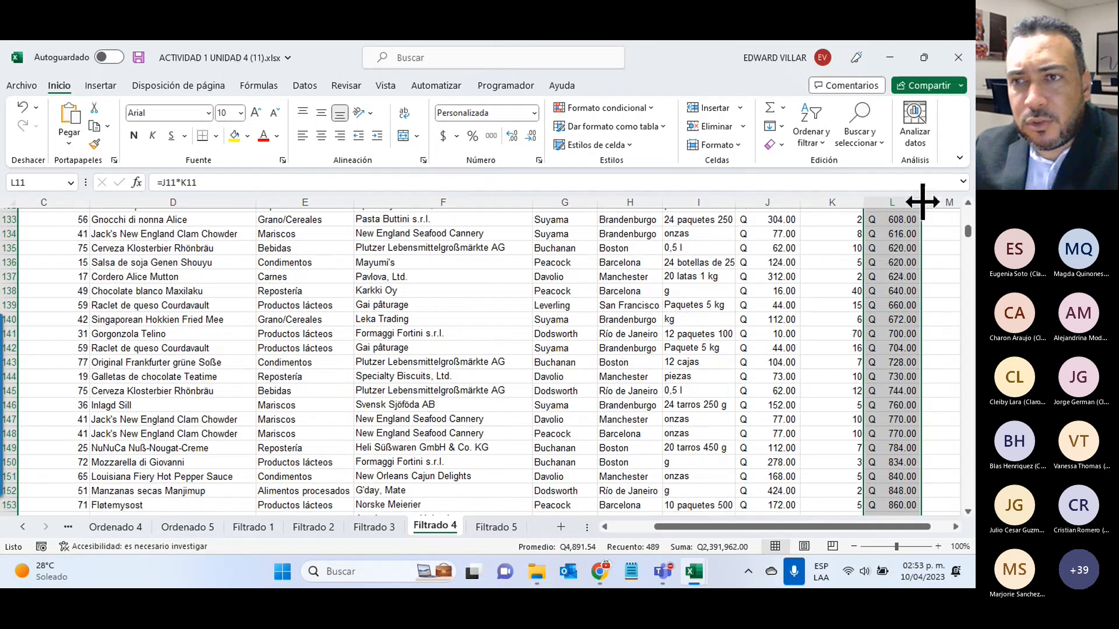
pyautogui.doubleClick(922, 202)
pyautogui.moveTo(967, 233); pyautogui.dragTo(958, 275)
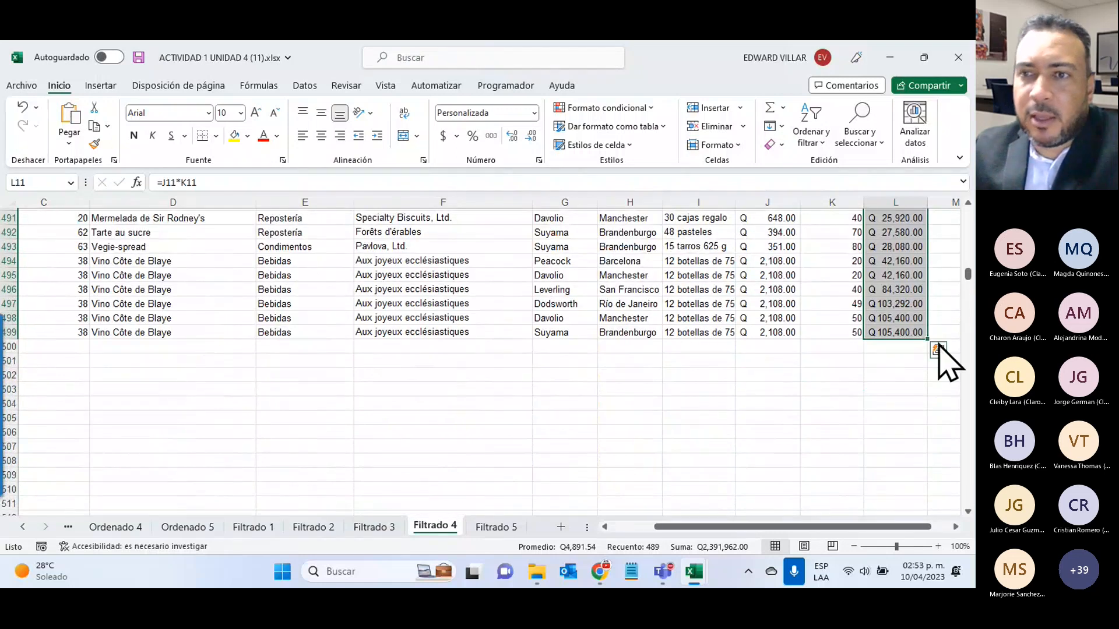
pyautogui.moveTo(968, 279); pyautogui.dragTo(952, 237)
# - Turn filtering back on for the sorted table, starting from its Total header cell
pyautogui.click(900, 353)
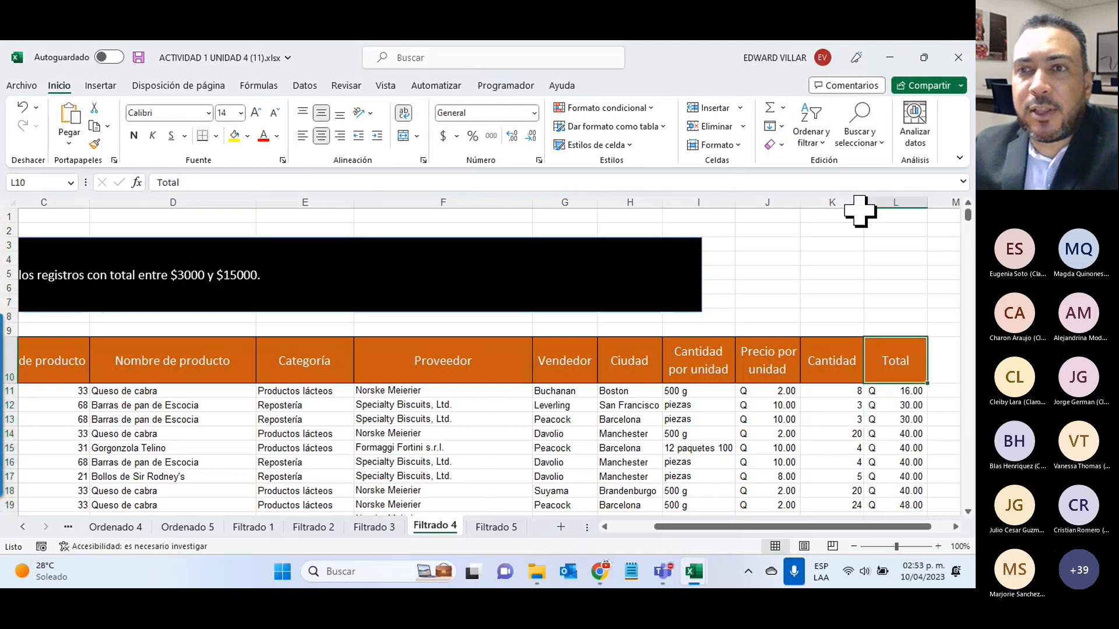
pyautogui.click(822, 158)
pyautogui.click(821, 232)
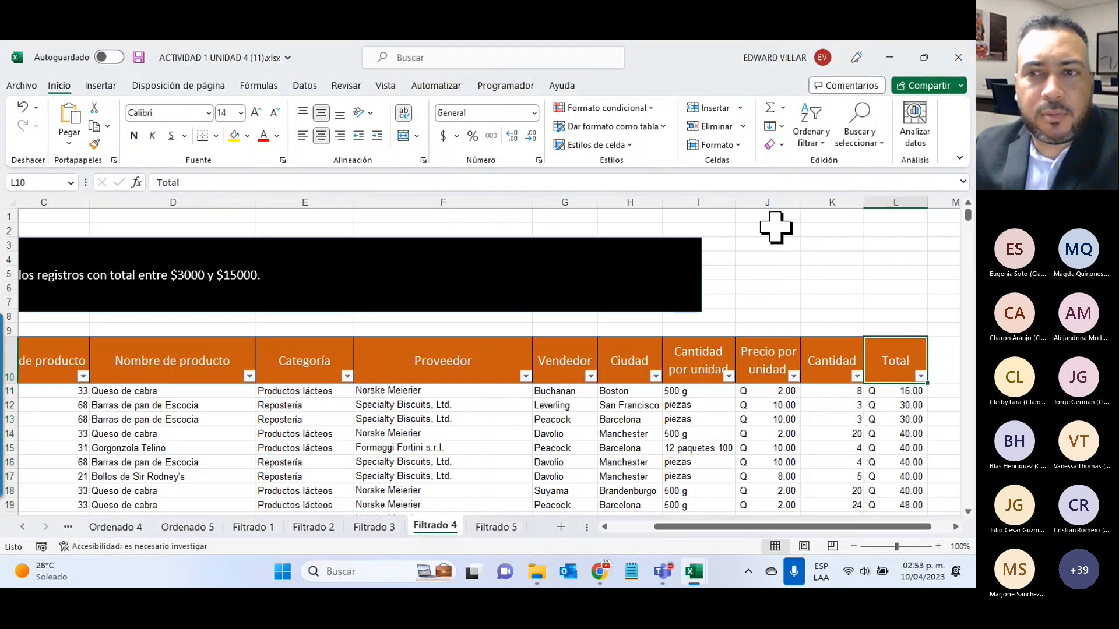
# - Apply a between number filter on Total, greater than or equal to 3000 and less than or equal to 15000
pyautogui.click(920, 376)
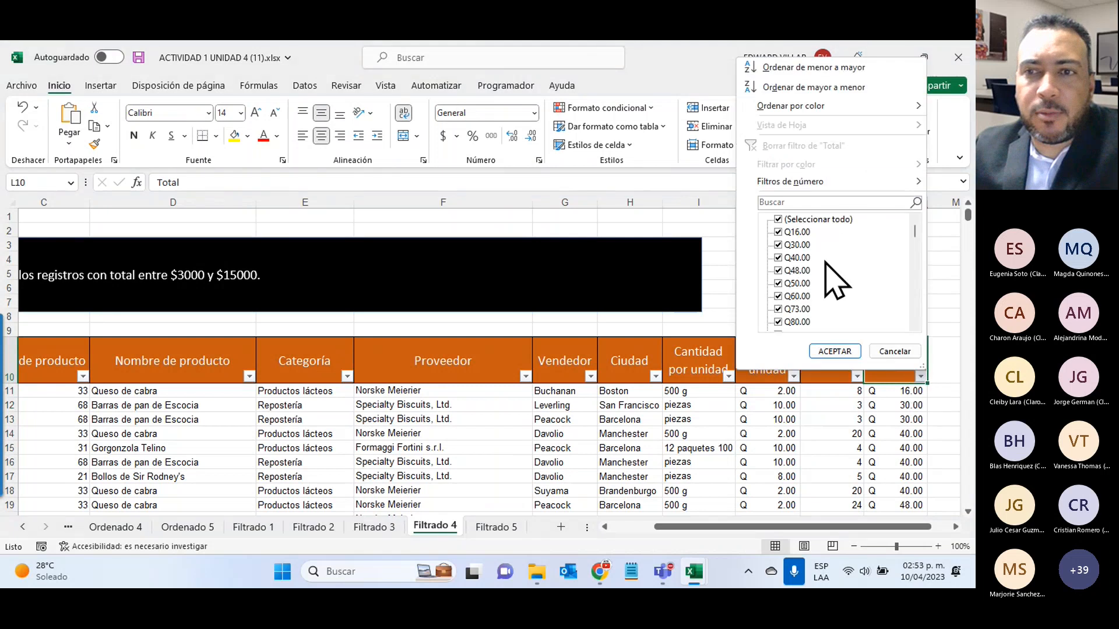
pyautogui.moveTo(825, 183)
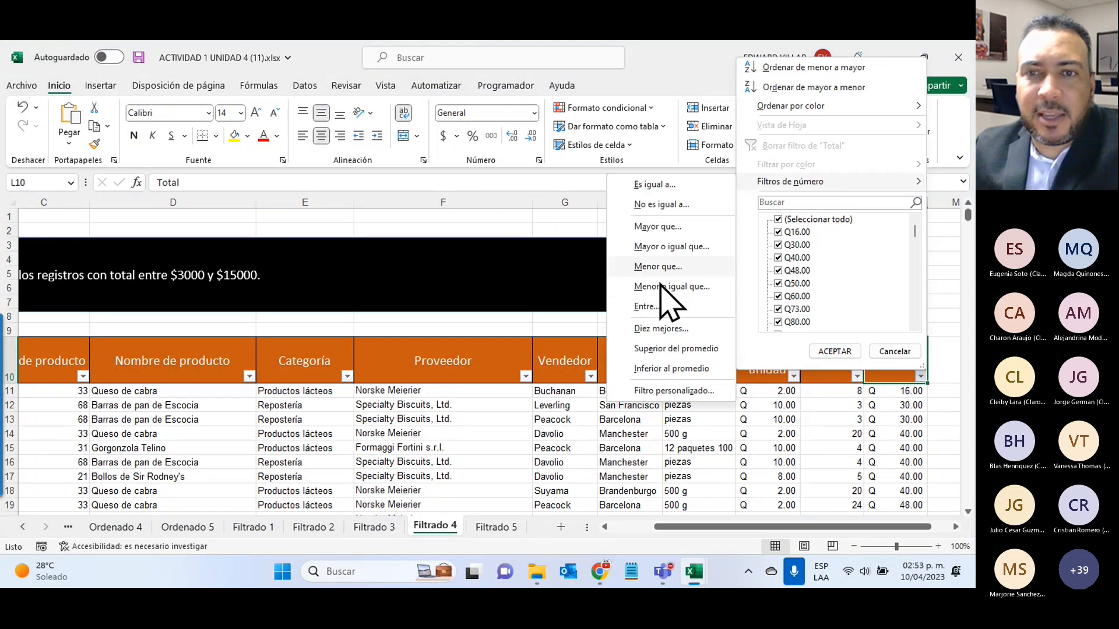
pyautogui.click(664, 307)
pyautogui.write('3')
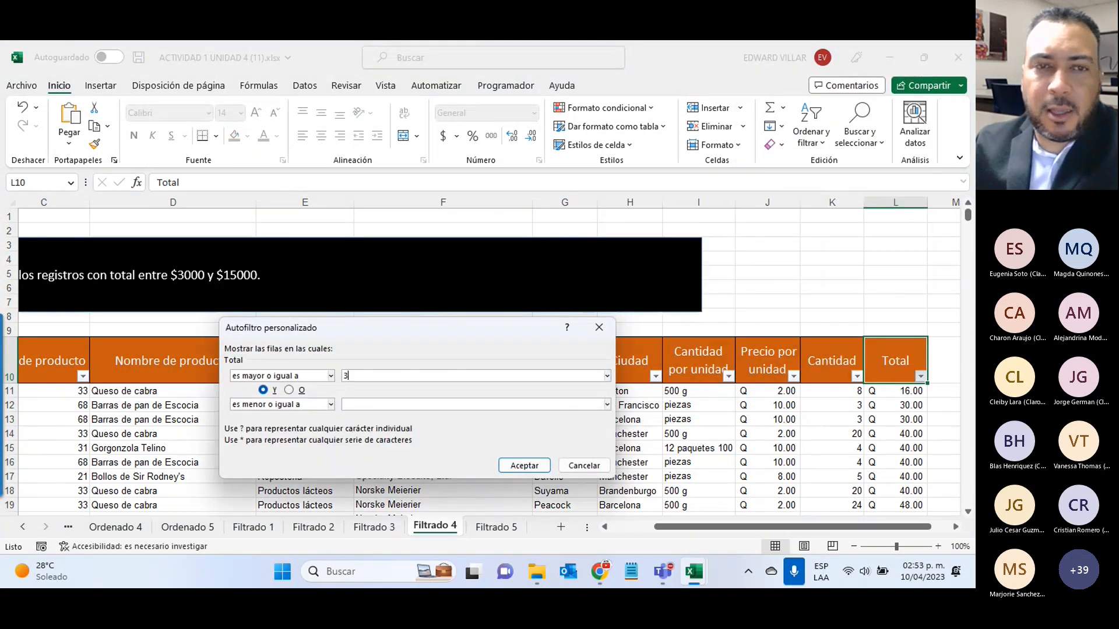
pyautogui.write('000')
pyautogui.press('Tab')
pyautogui.press('Tab')
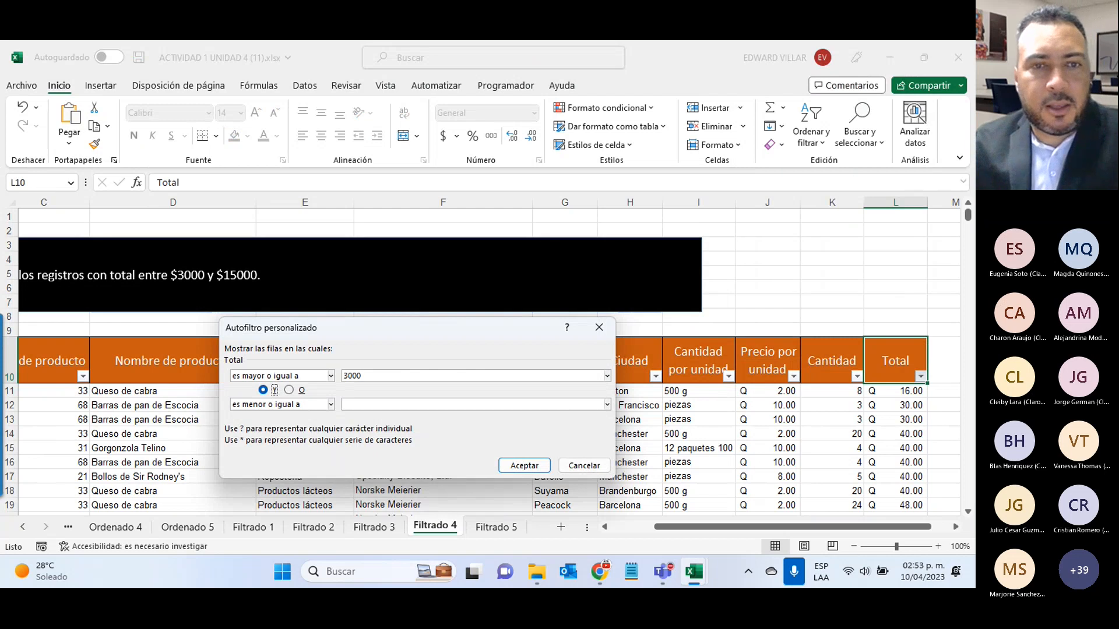
pyautogui.press('Tab')
pyautogui.write('15000')
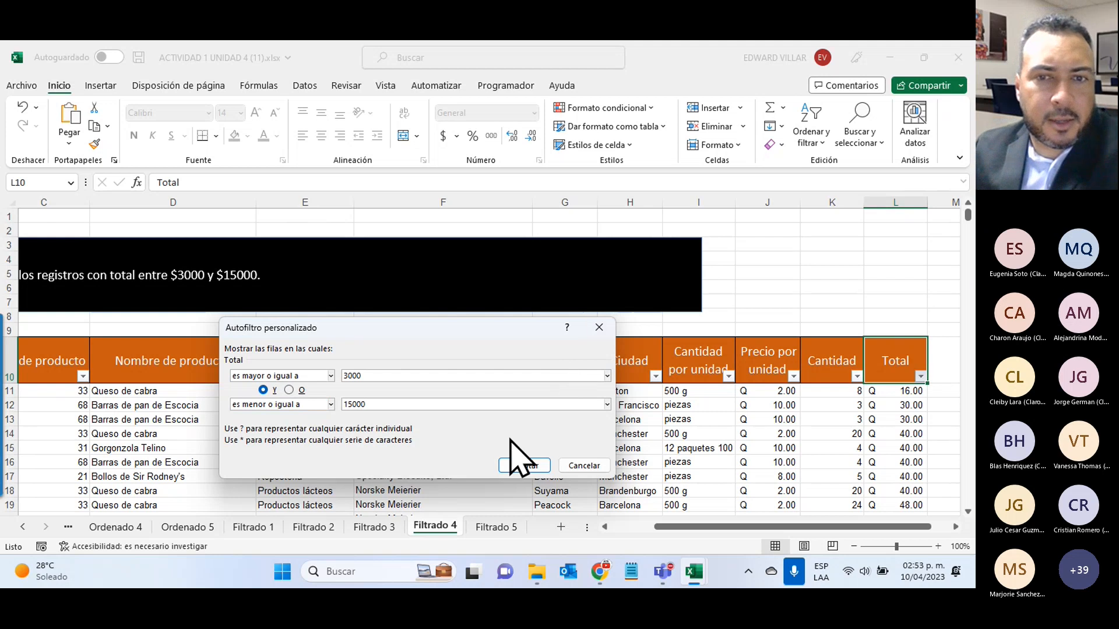
pyautogui.click(521, 465)
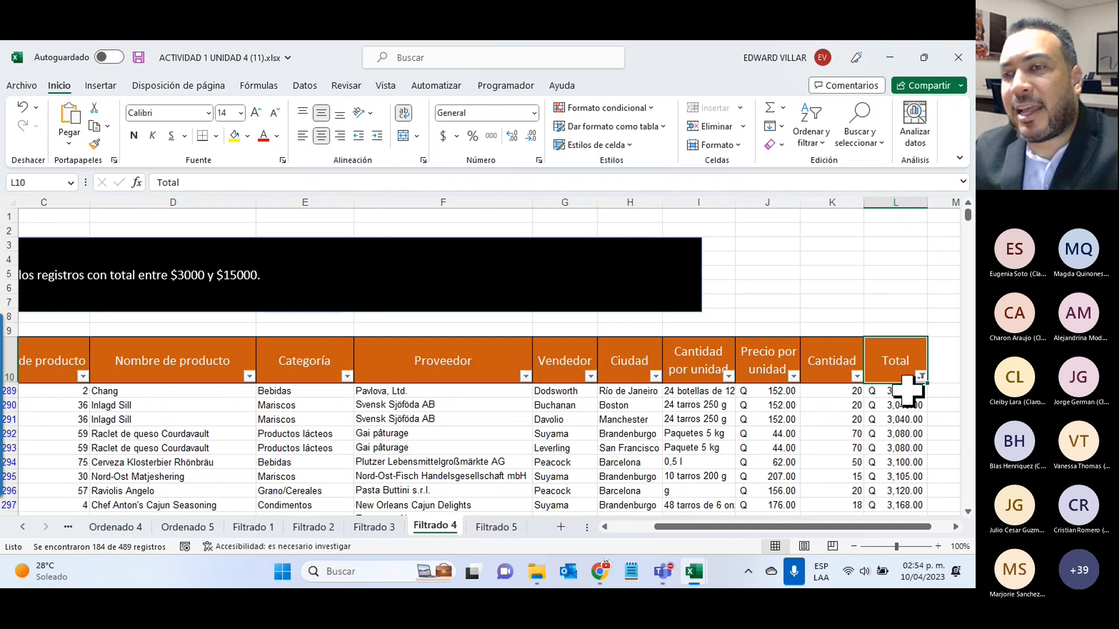
# - Review the filtered Total values from the first to the last record to verify they fall between 3000 and 15000
pyautogui.scroll(-4, 907, 391)
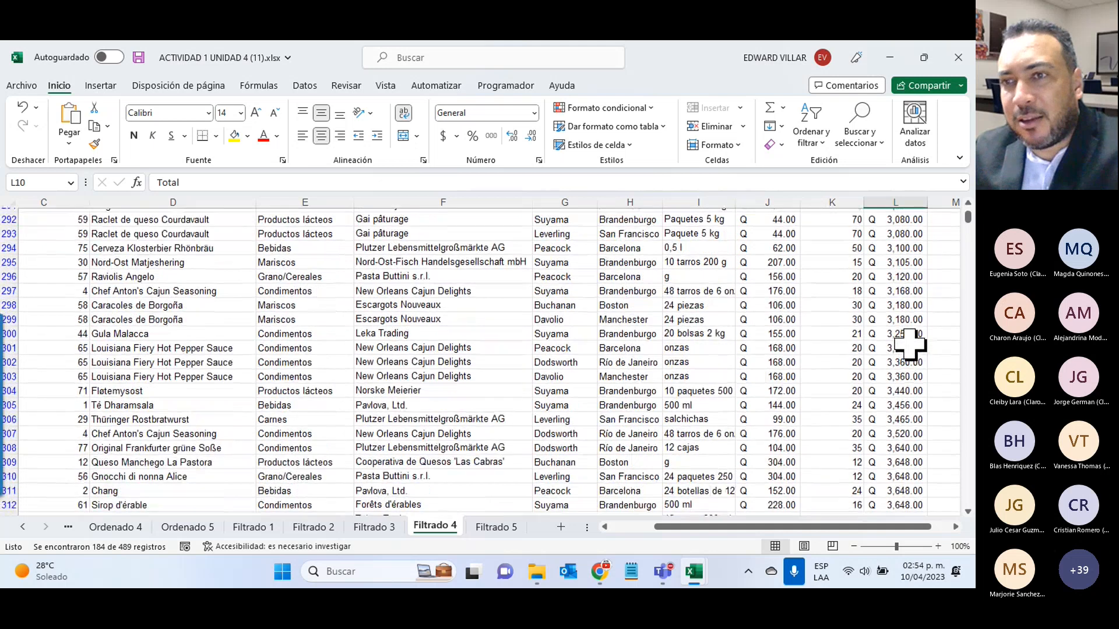
pyautogui.scroll(2, 910, 345)
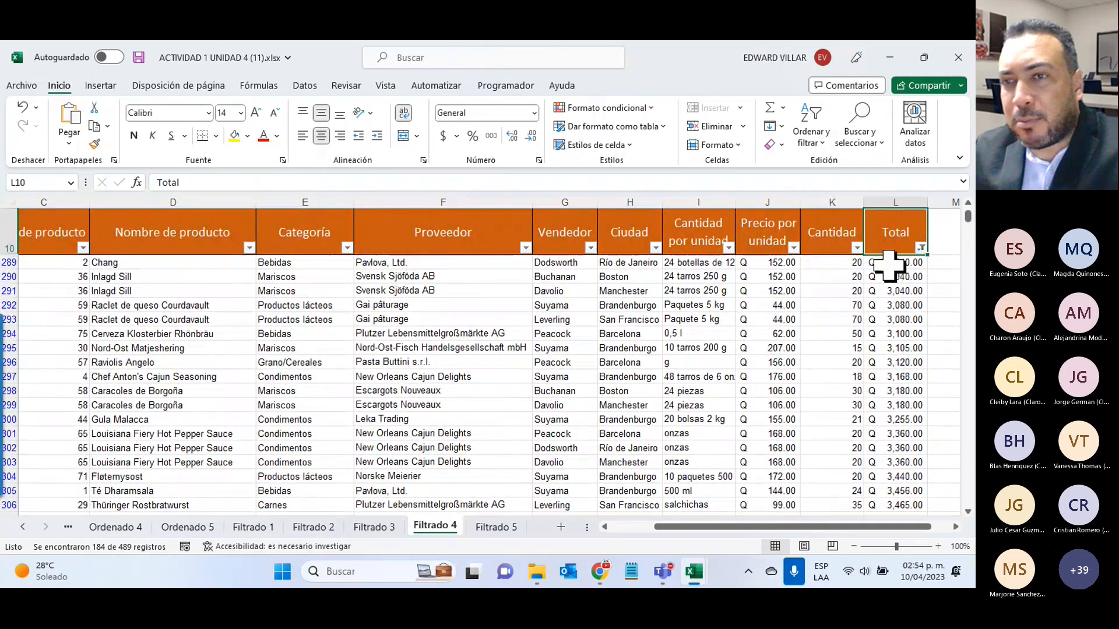
pyautogui.scroll(-1, 936, 270)
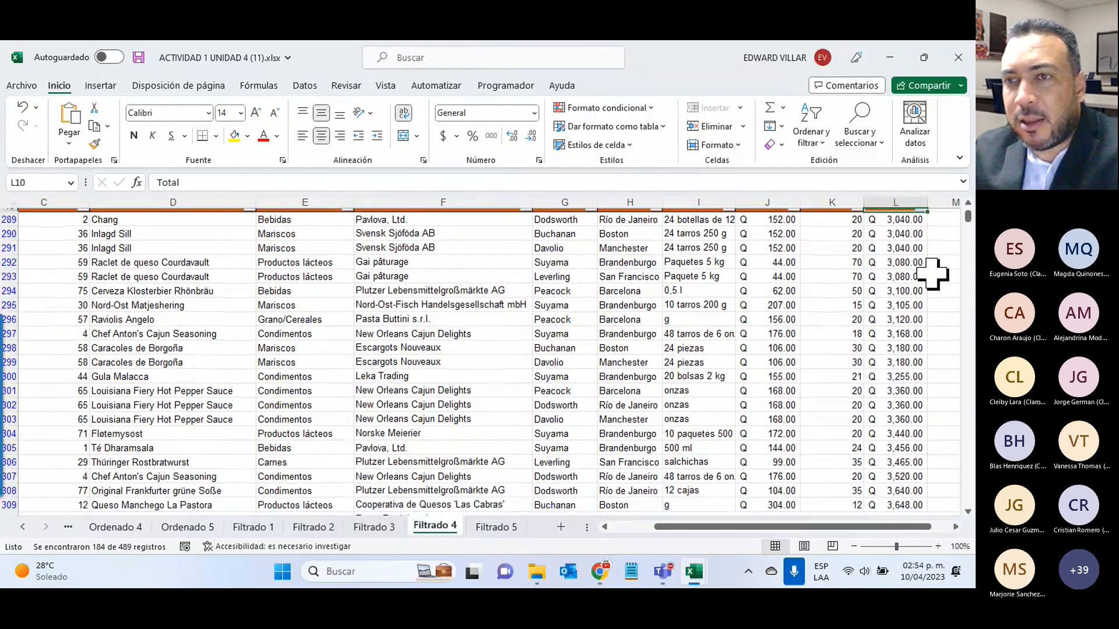
pyautogui.scroll(3, 935, 270)
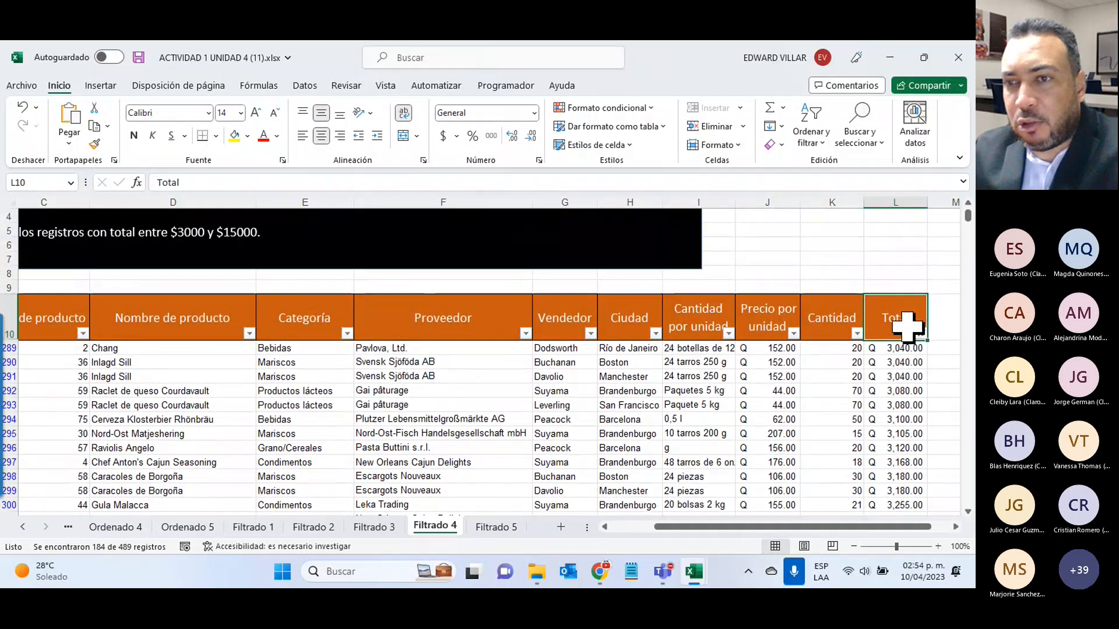
pyautogui.scroll(-10, 906, 326)
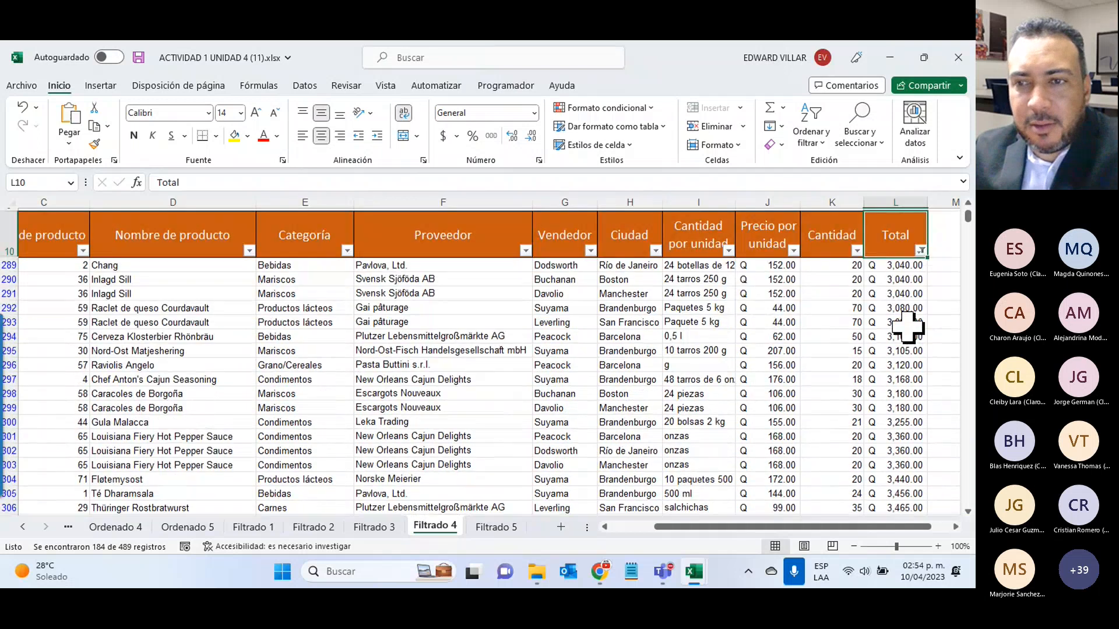
pyautogui.scroll(-4, 906, 353)
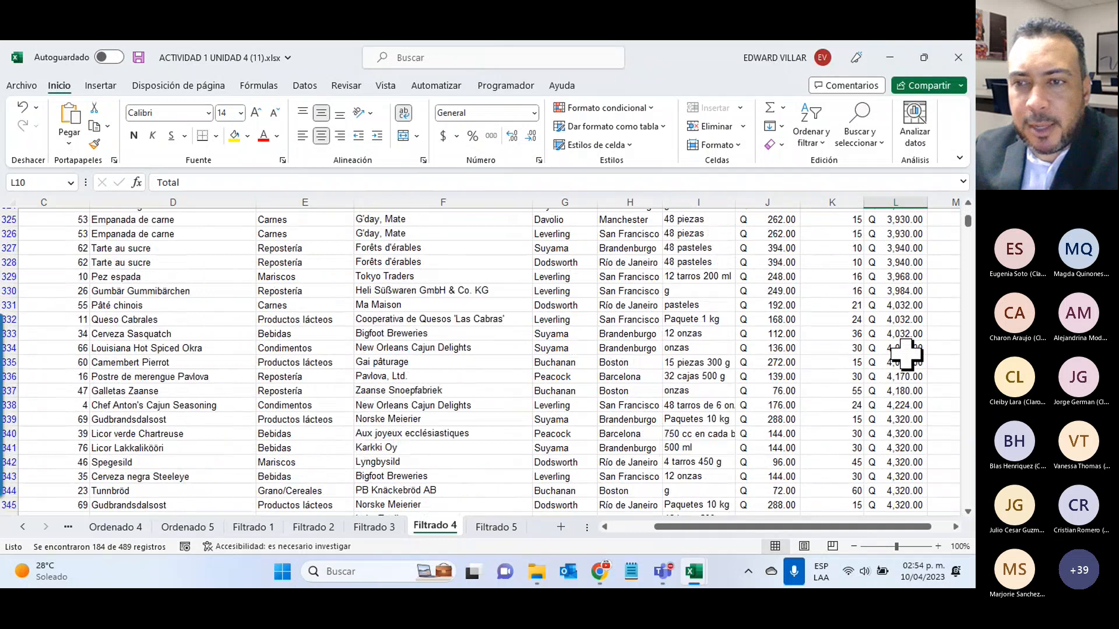
pyautogui.scroll(-19, 906, 354)
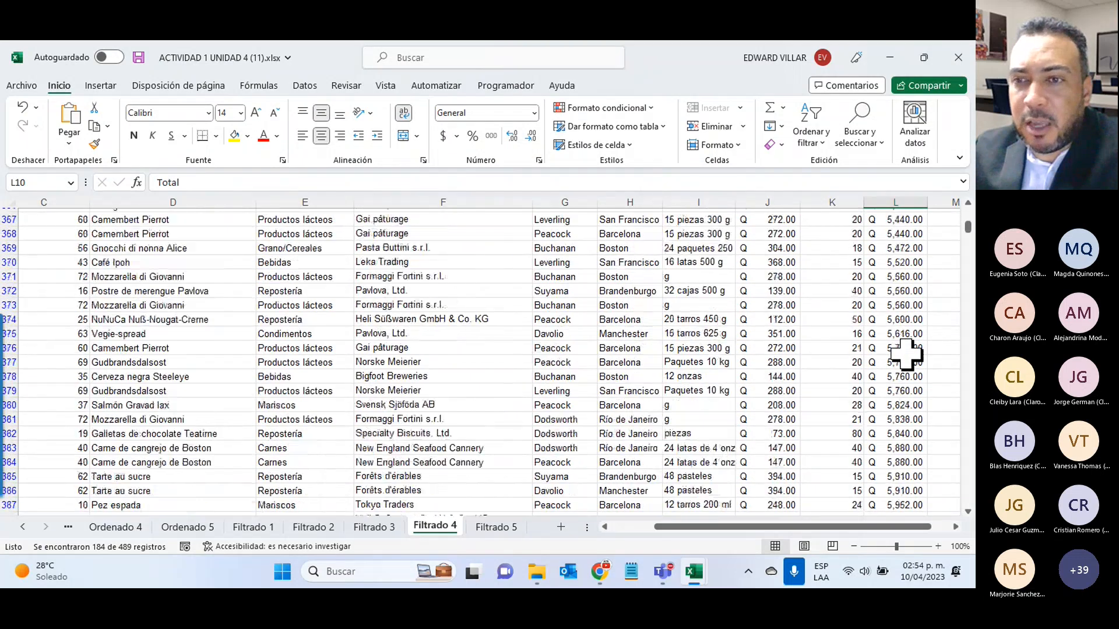
pyautogui.scroll(-20, 906, 354)
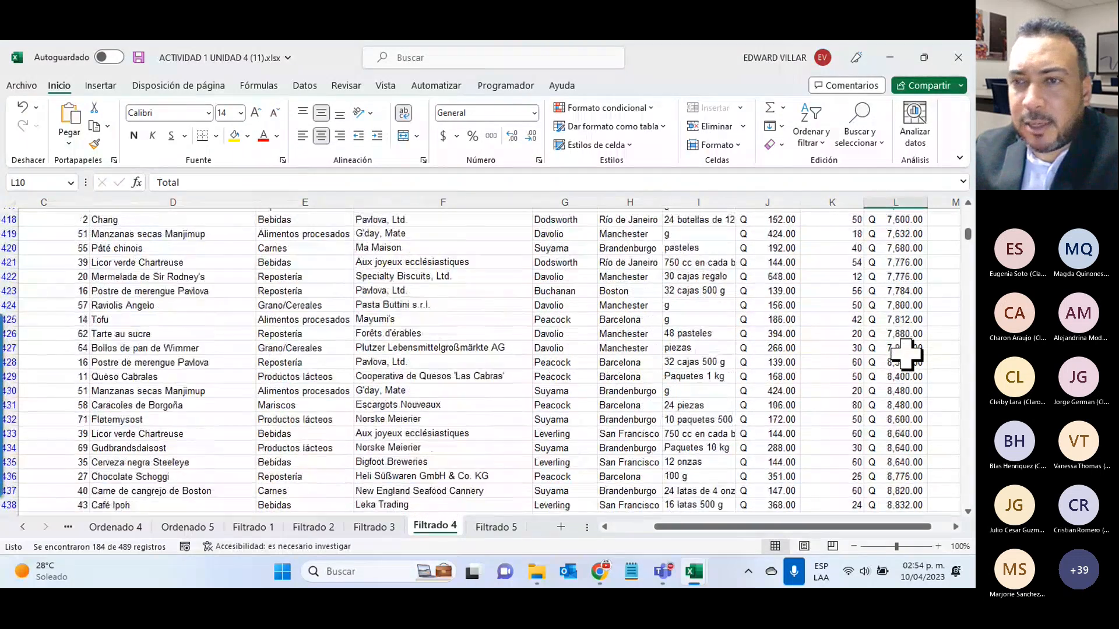
pyautogui.scroll(-1, 906, 354)
pyautogui.scroll(-2, 907, 354)
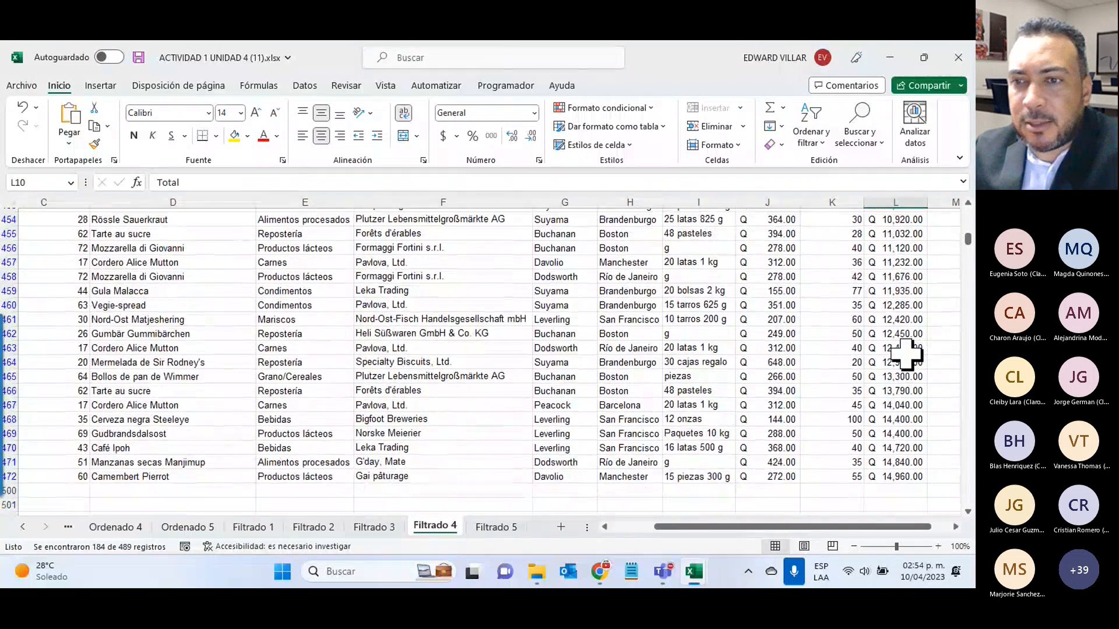
pyautogui.scroll(-1, 912, 395)
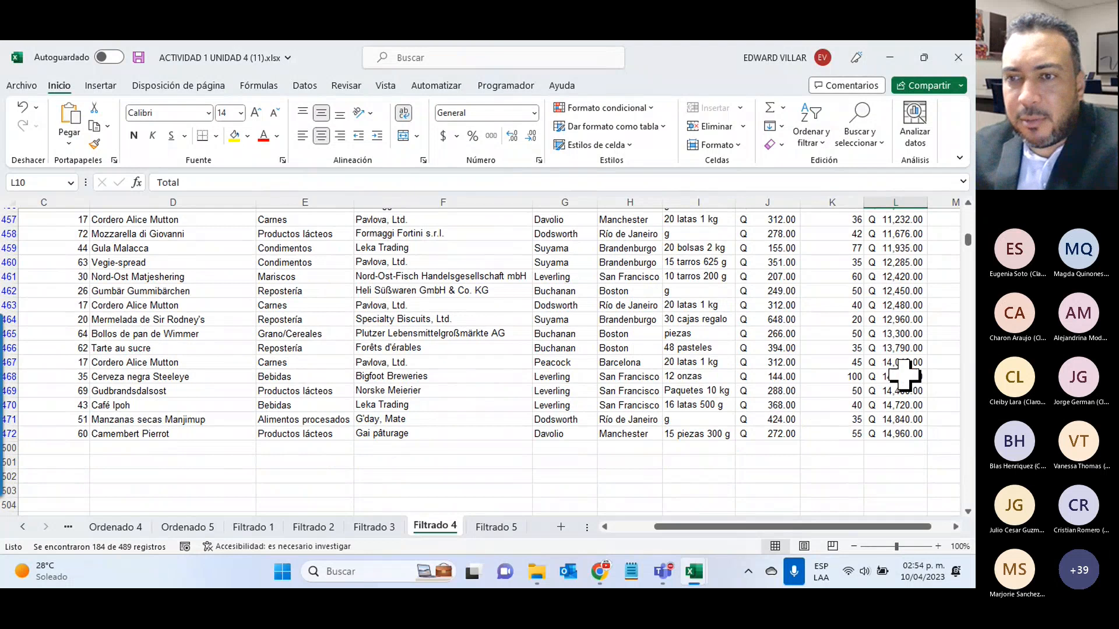
pyautogui.click(908, 436)
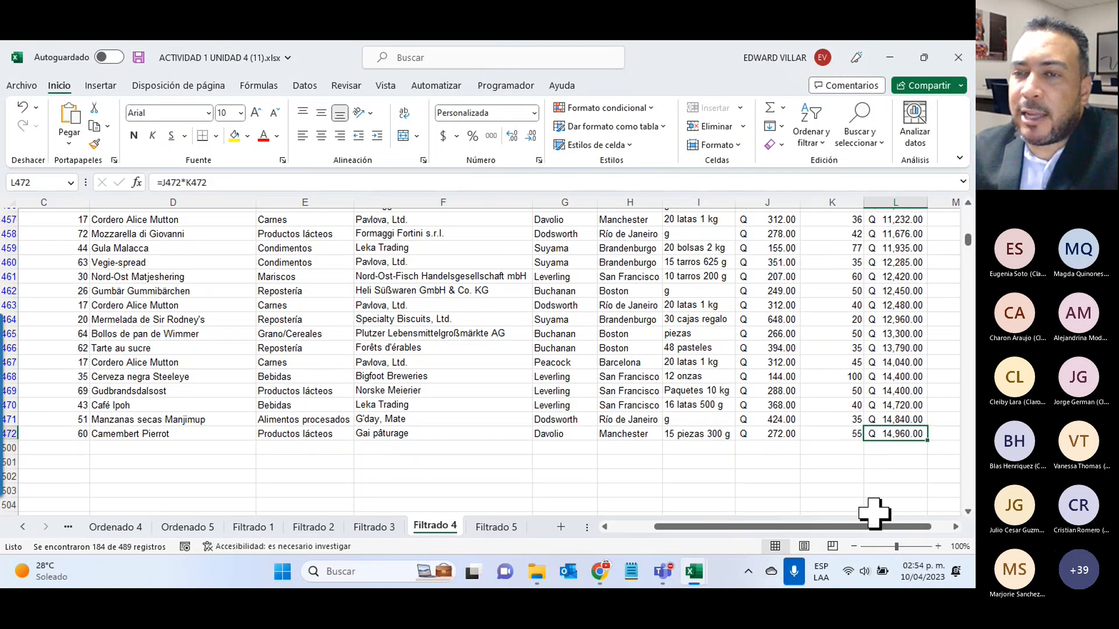
pyautogui.scroll(3, 875, 513)
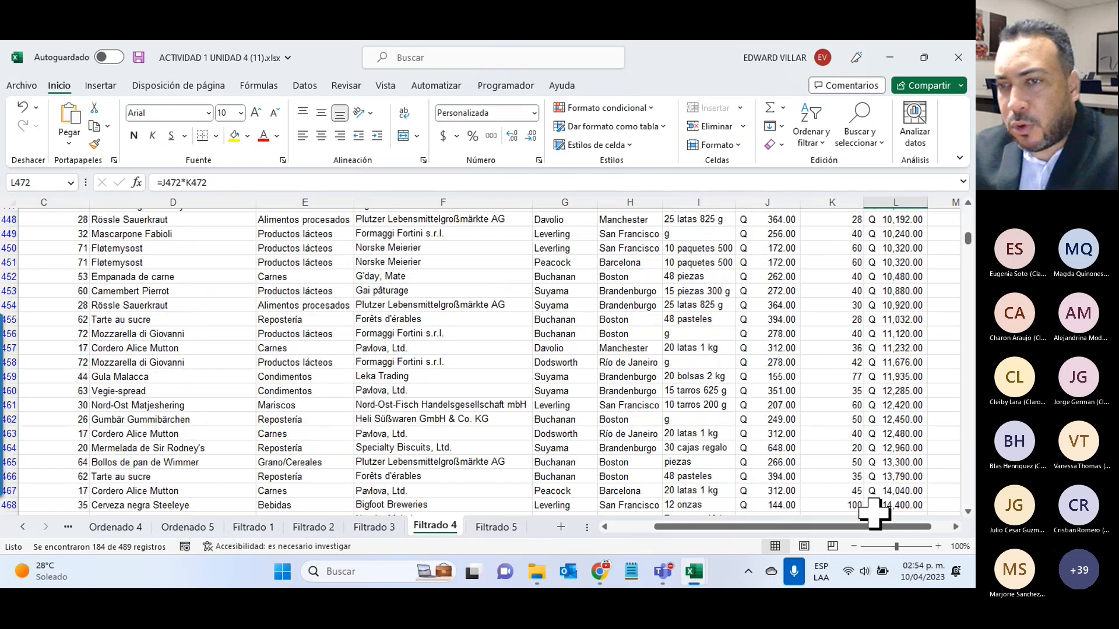
# - Open the Filtrado 5 worksheet and look over its sales table across to the Total column
pyautogui.scroll(6, 868, 501)
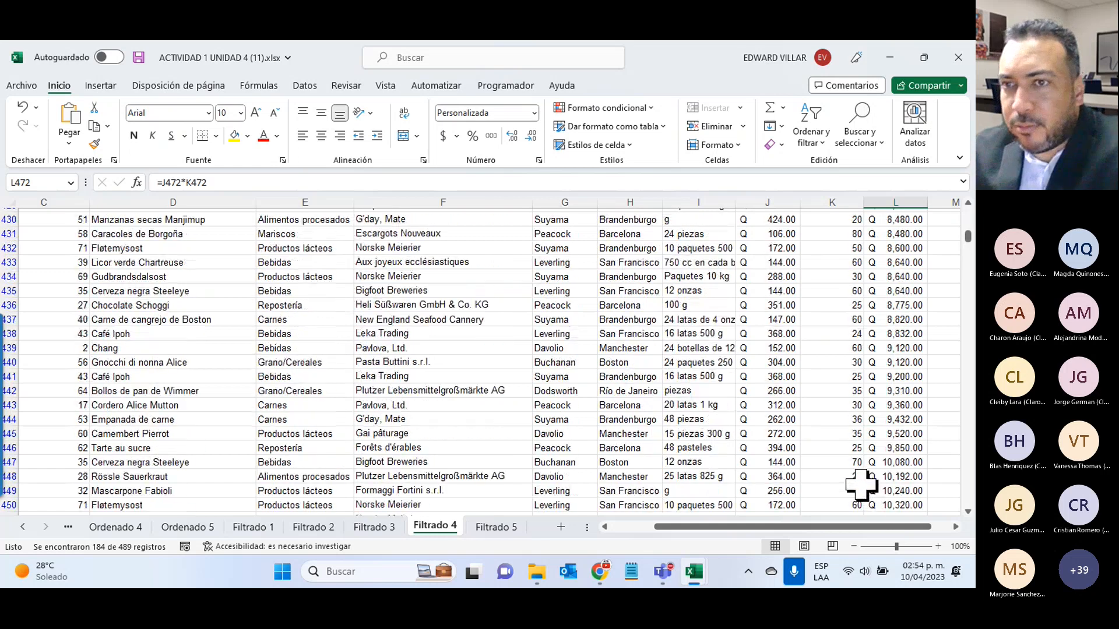
pyautogui.scroll(18, 861, 484)
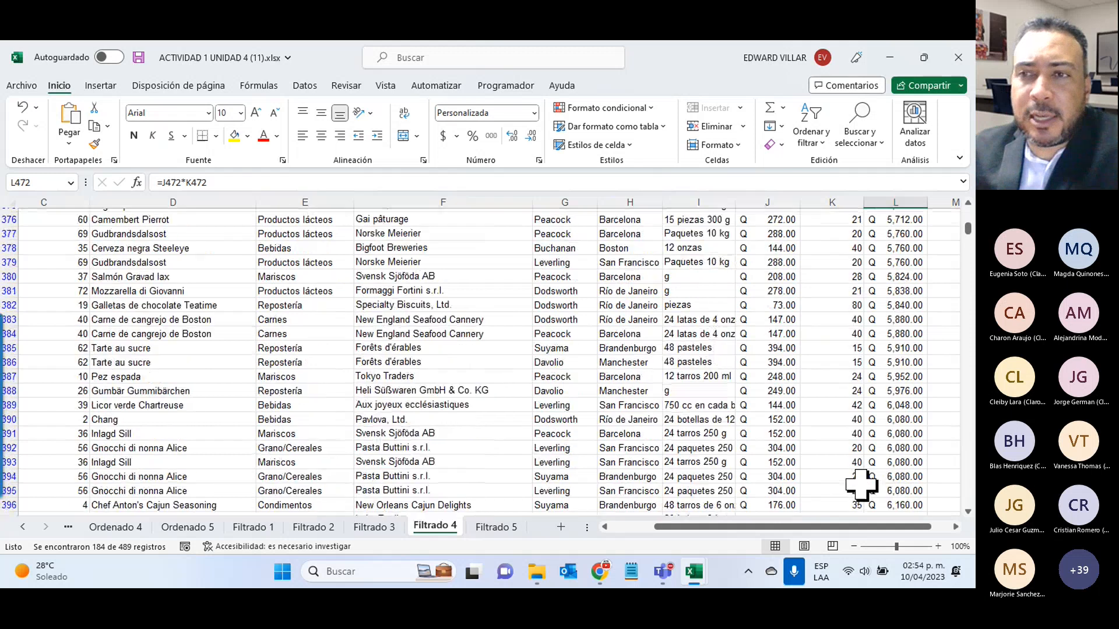
pyautogui.scroll(20, 862, 484)
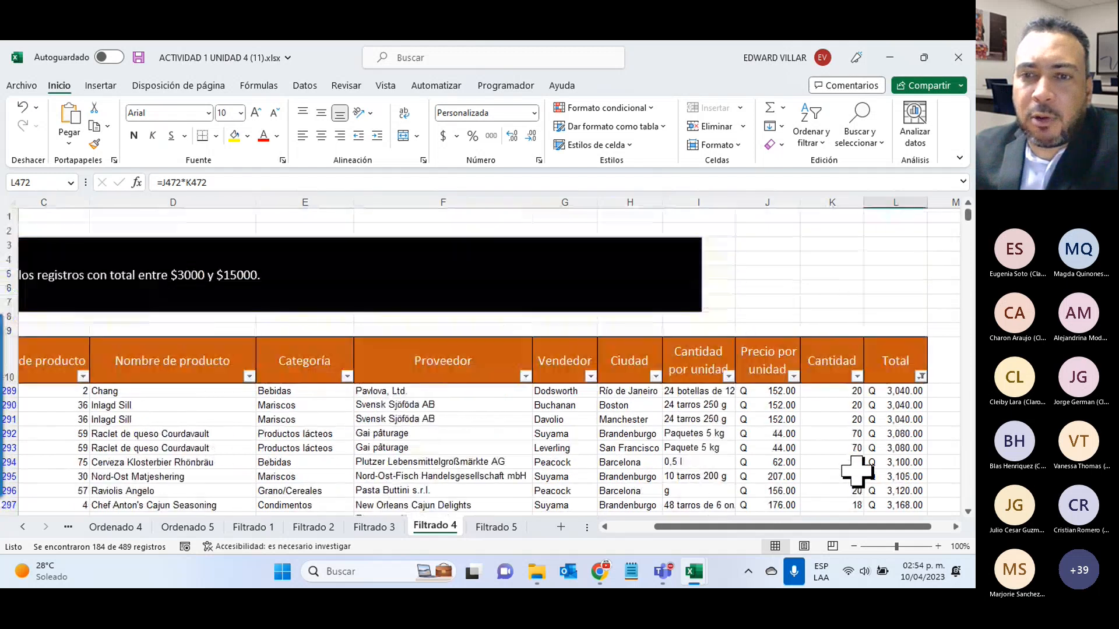
pyautogui.click(606, 527)
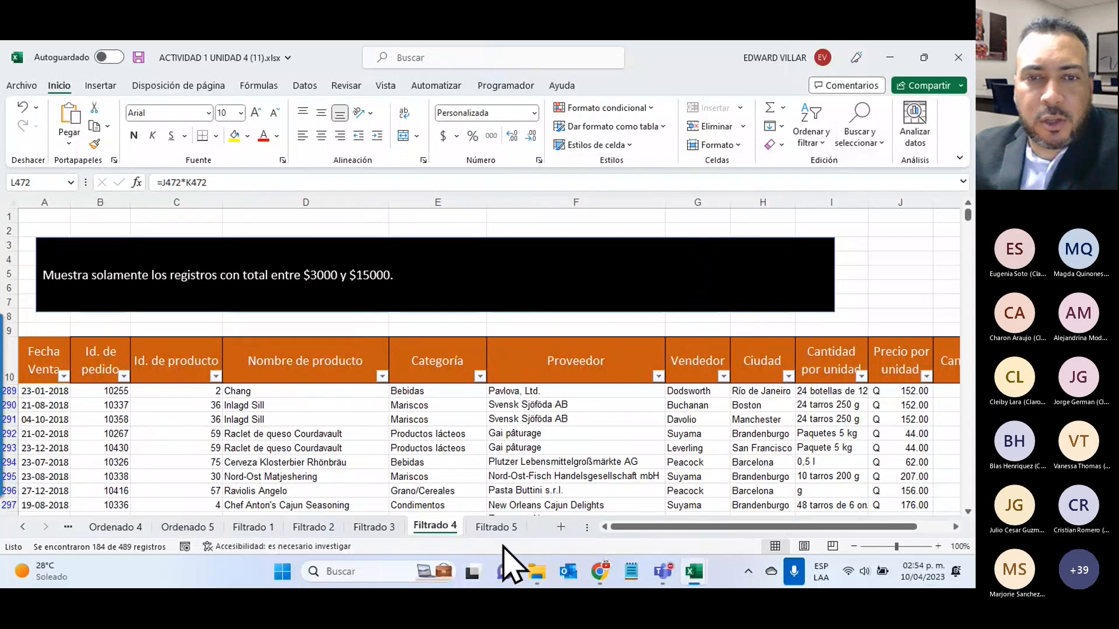
pyautogui.click(494, 527)
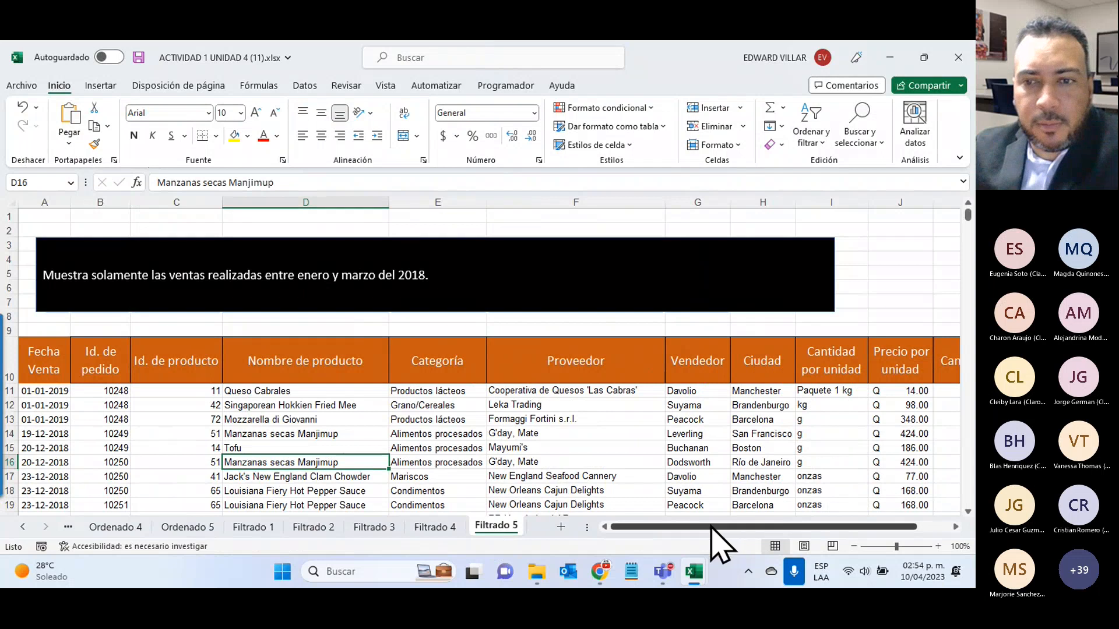
pyautogui.hscroll(2, 719, 531)
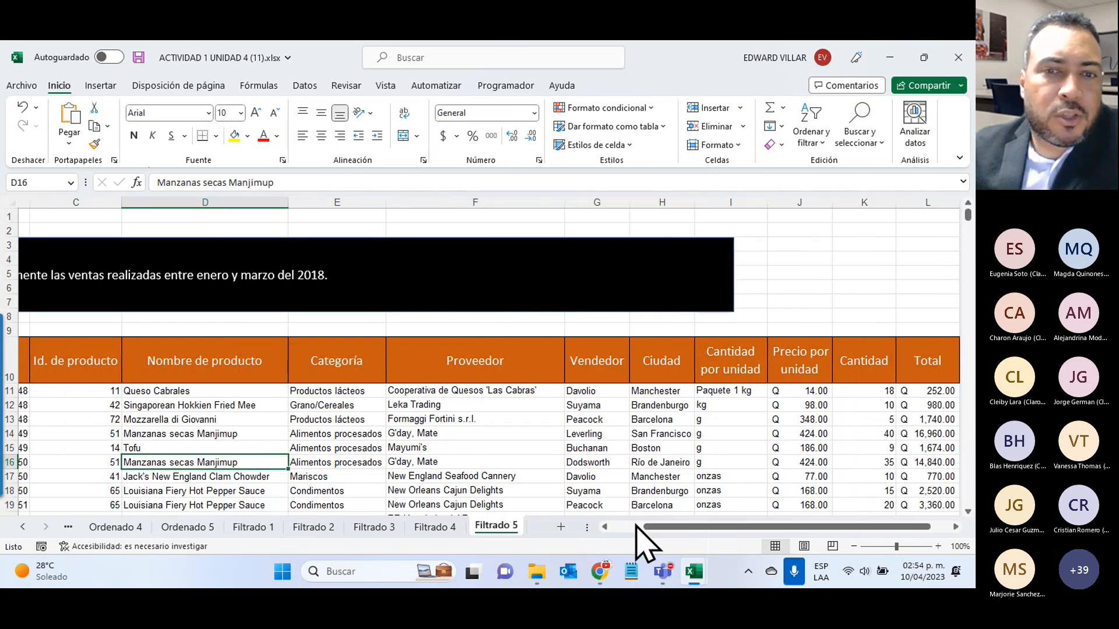
pyautogui.hscroll(-2, 637, 526)
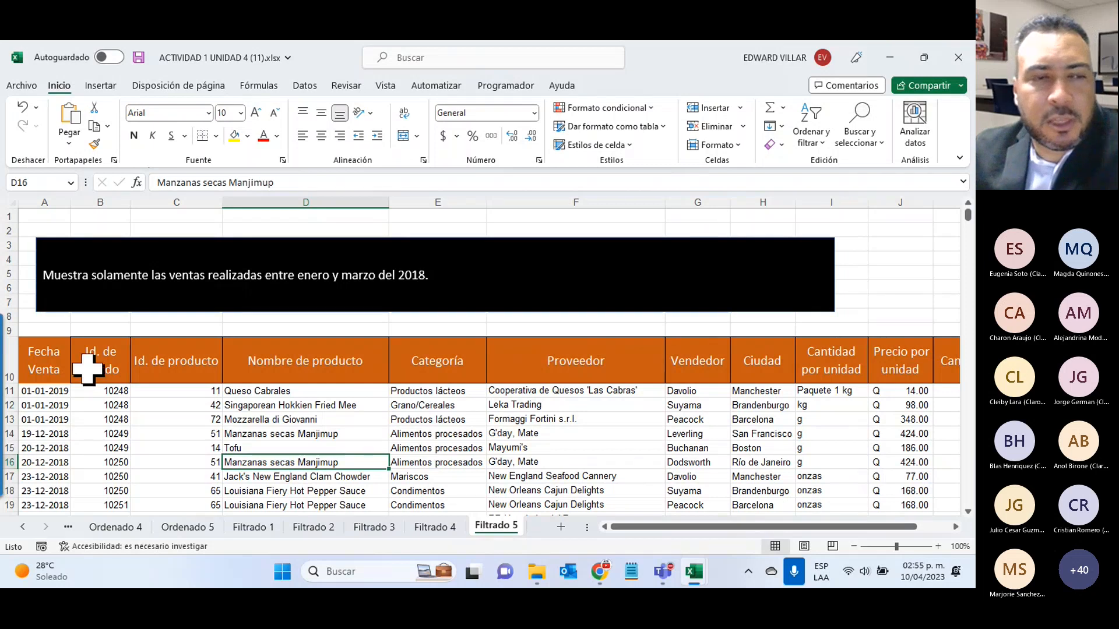
# - Sort the table by Fecha Venta from oldest to newest, expanding the selection to the adjacent columns
pyautogui.moveTo(38, 388); pyautogui.dragTo(33, 450)
pyautogui.click(42, 393)
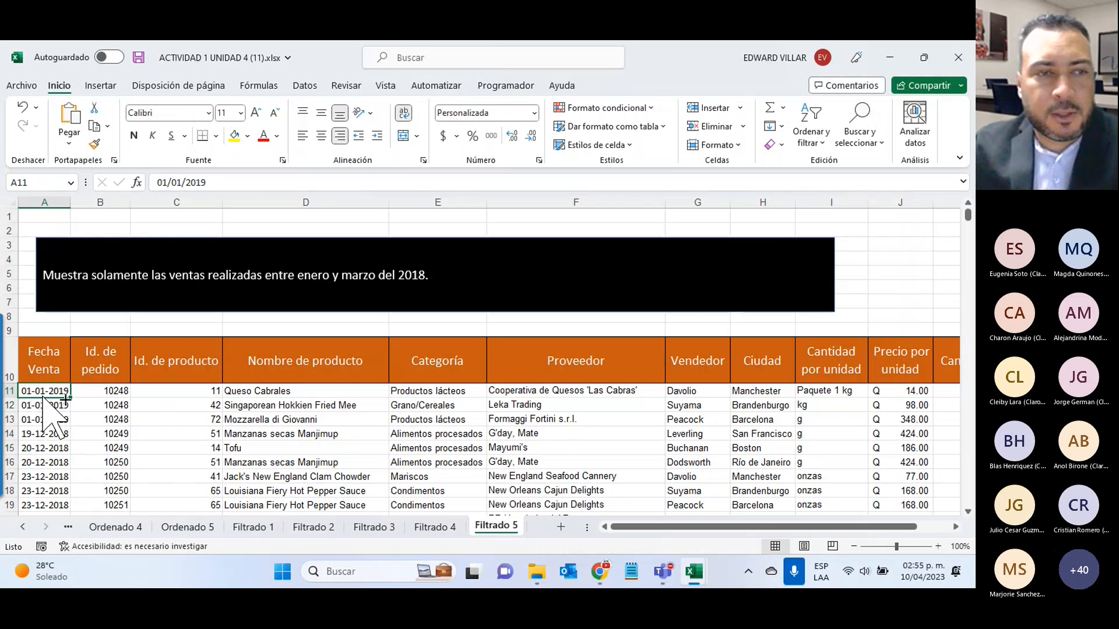
pyautogui.hotkey('ctrl', 'shift', 'Down')
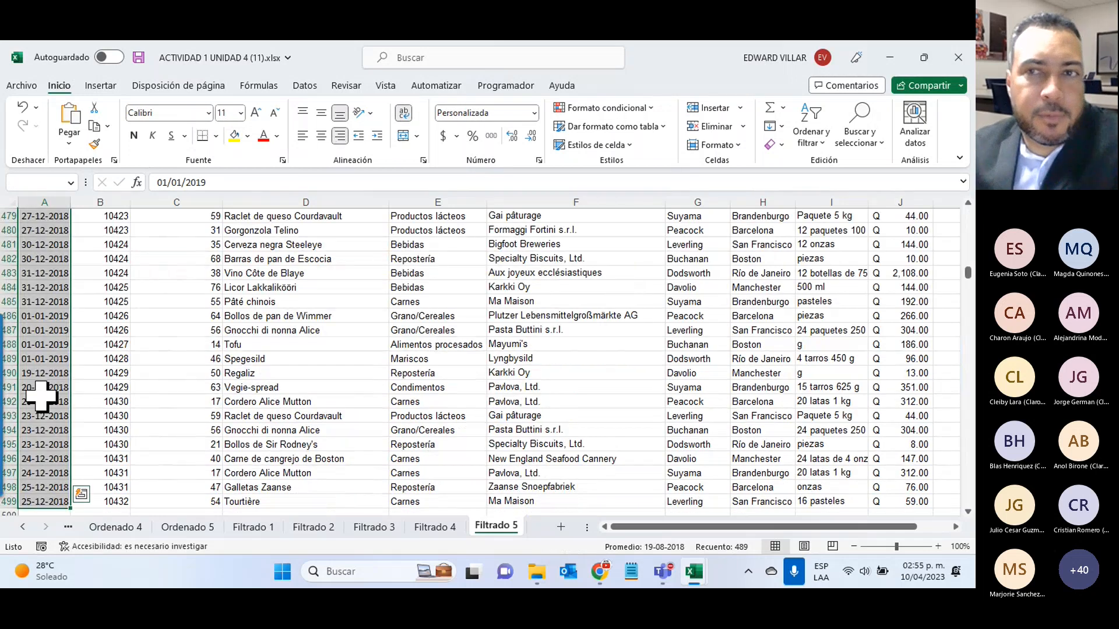
pyautogui.click(810, 140)
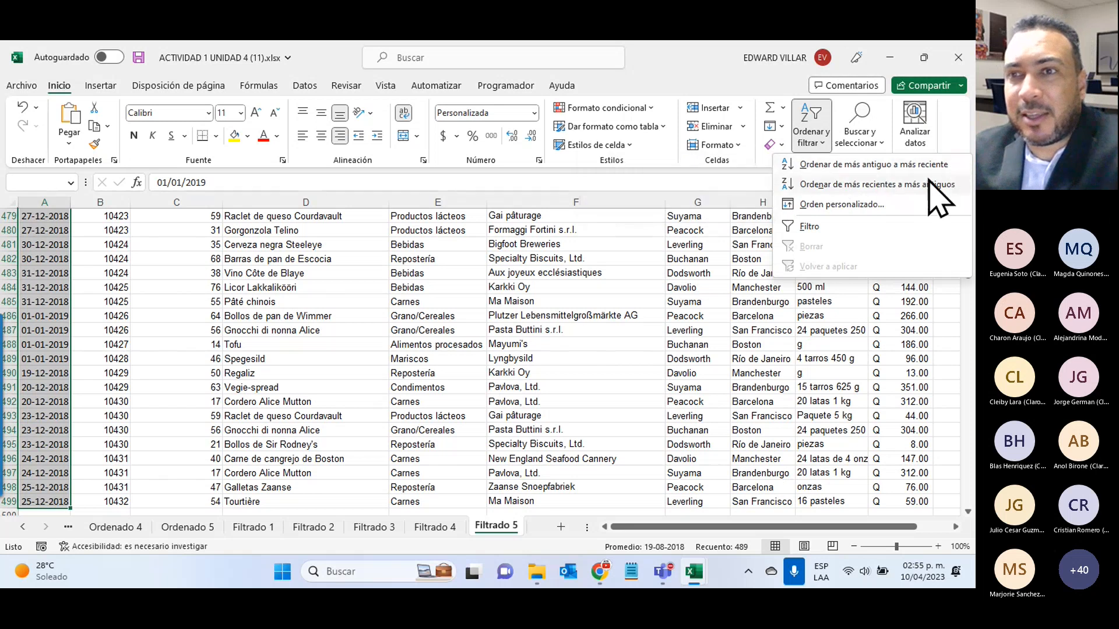
pyautogui.click(831, 184)
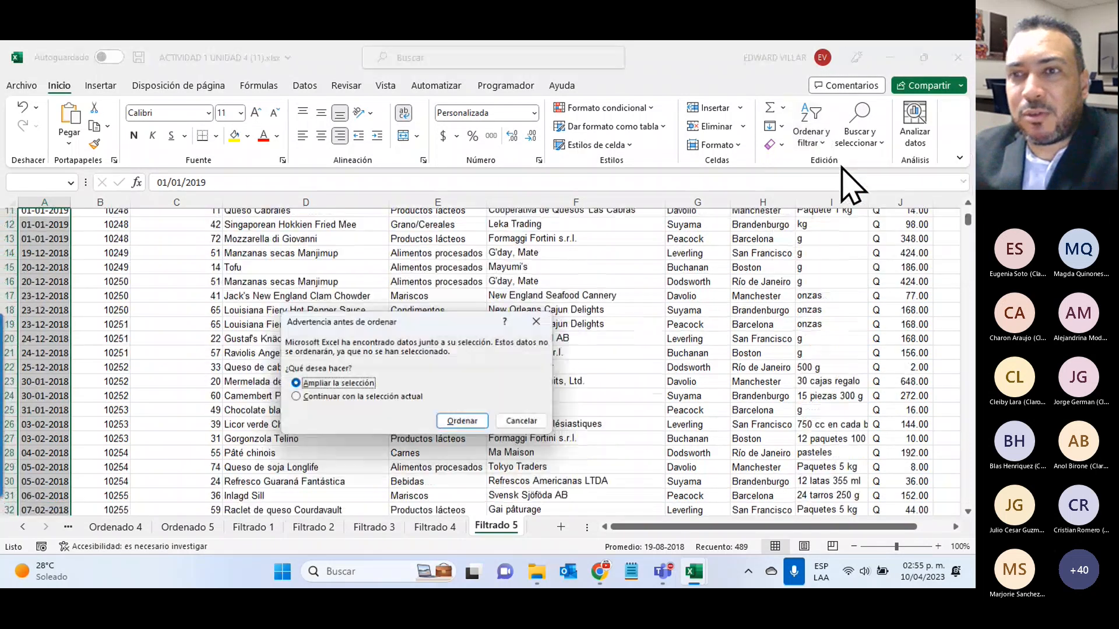
pyautogui.click(453, 421)
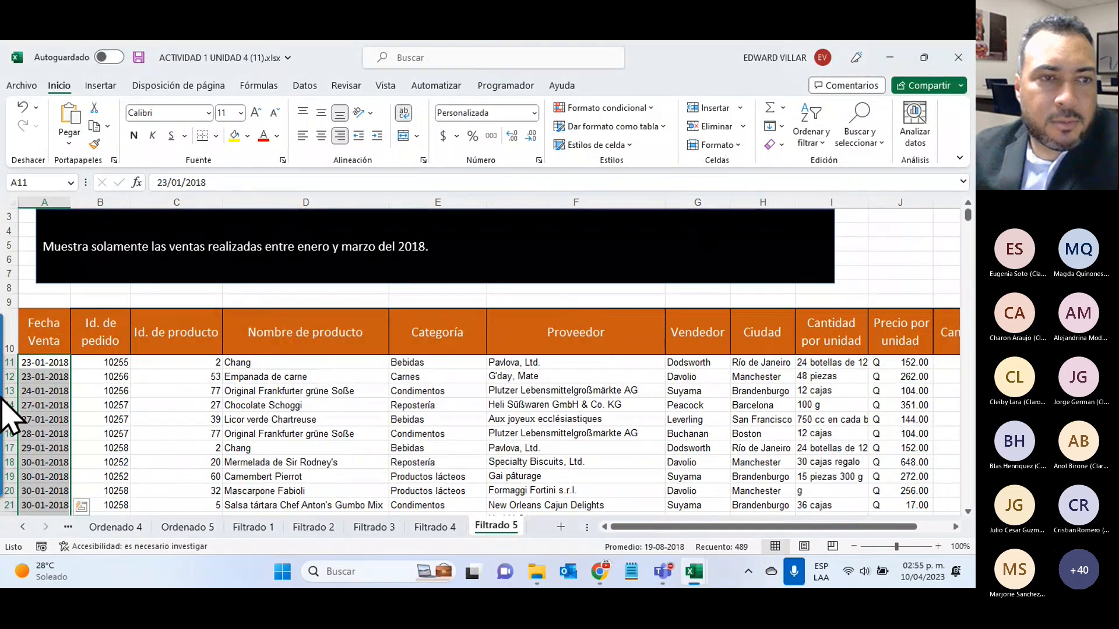
# - Turn on filtering for the sorted table, starting from its Fecha Venta header cell
pyautogui.moveTo(3, 411)
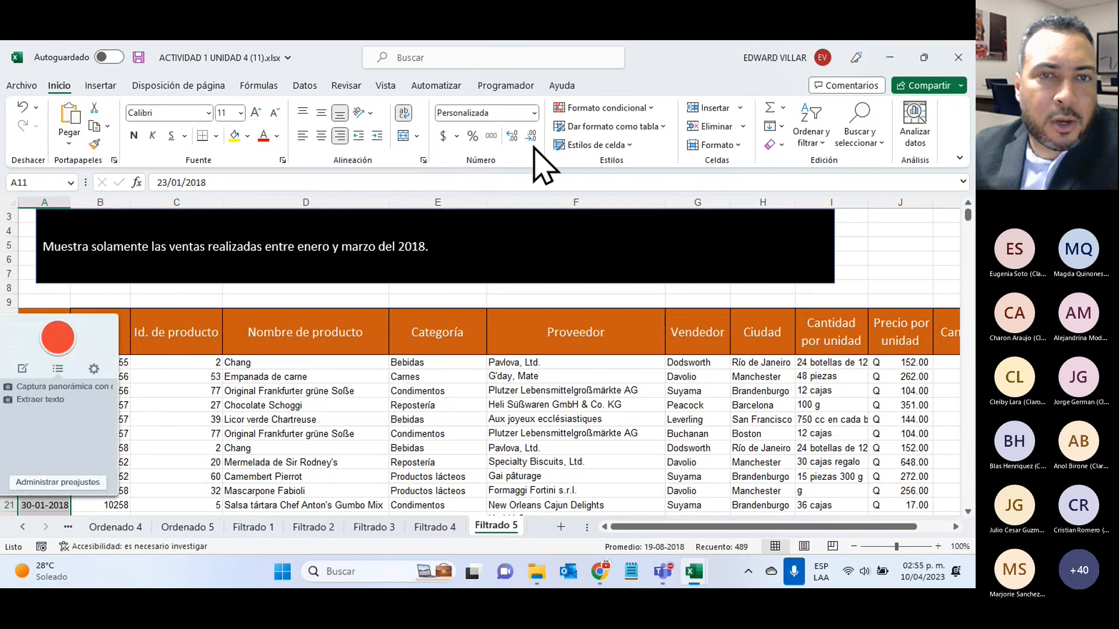
pyautogui.click(542, 259)
pyautogui.click(53, 325)
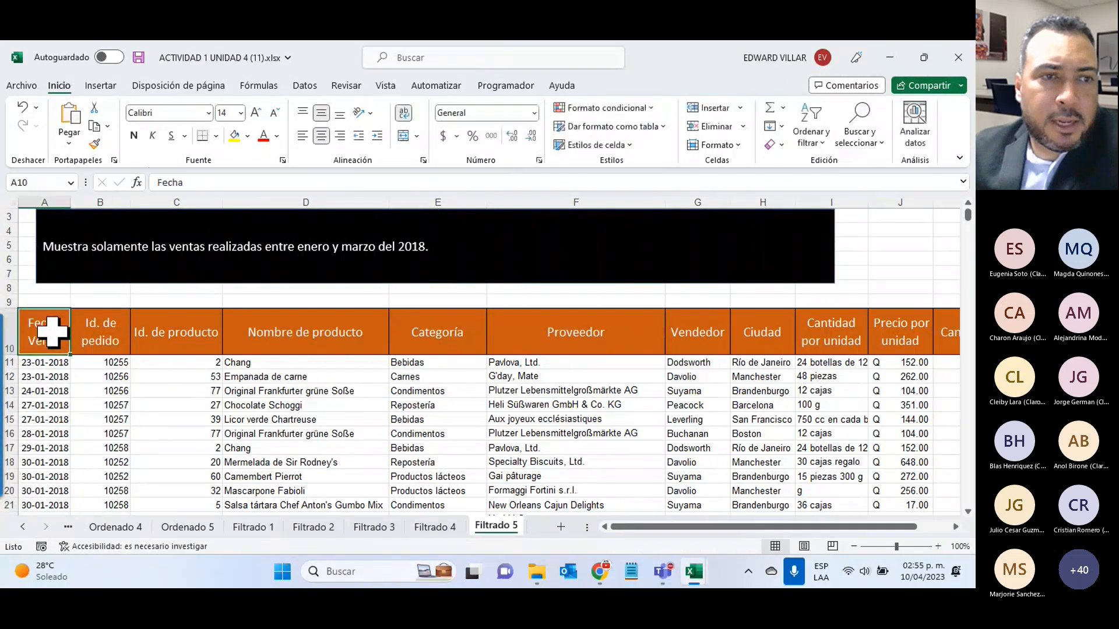
pyautogui.click(816, 139)
pyautogui.click(829, 228)
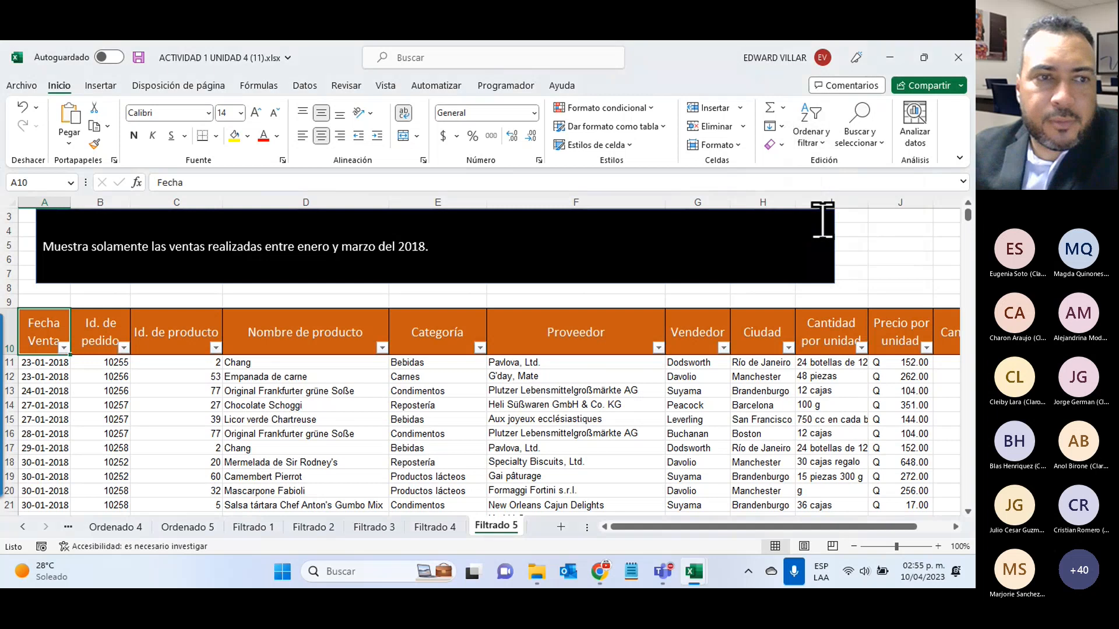
# - Start a between date filter on Fecha Venta and pick 10/04/2023 as the on-or-after date
pyautogui.click(63, 348)
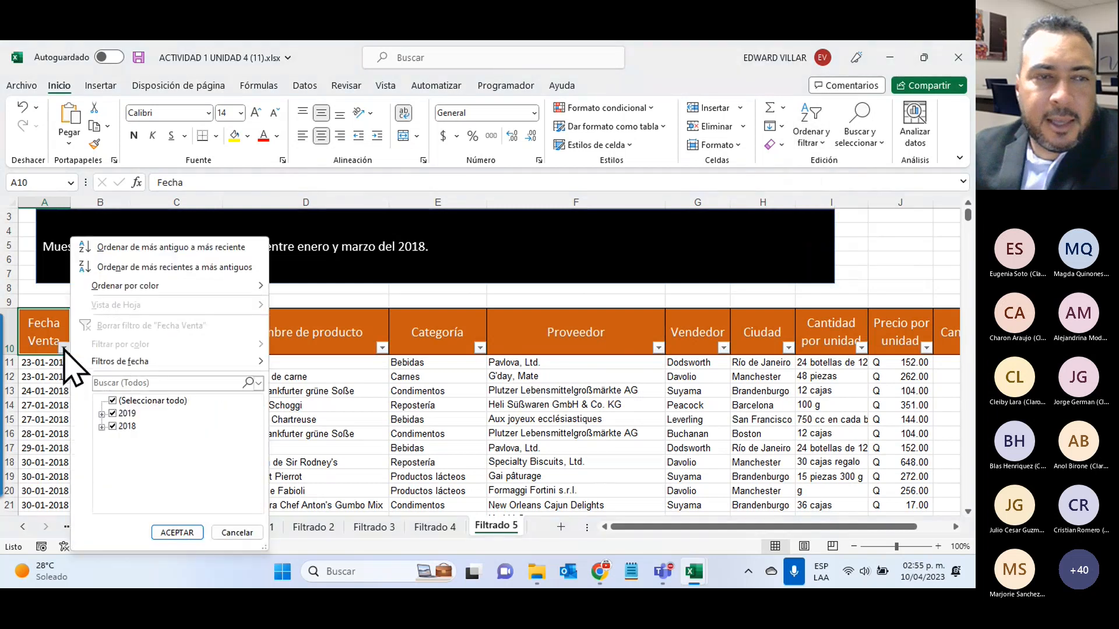
pyautogui.moveTo(127, 361)
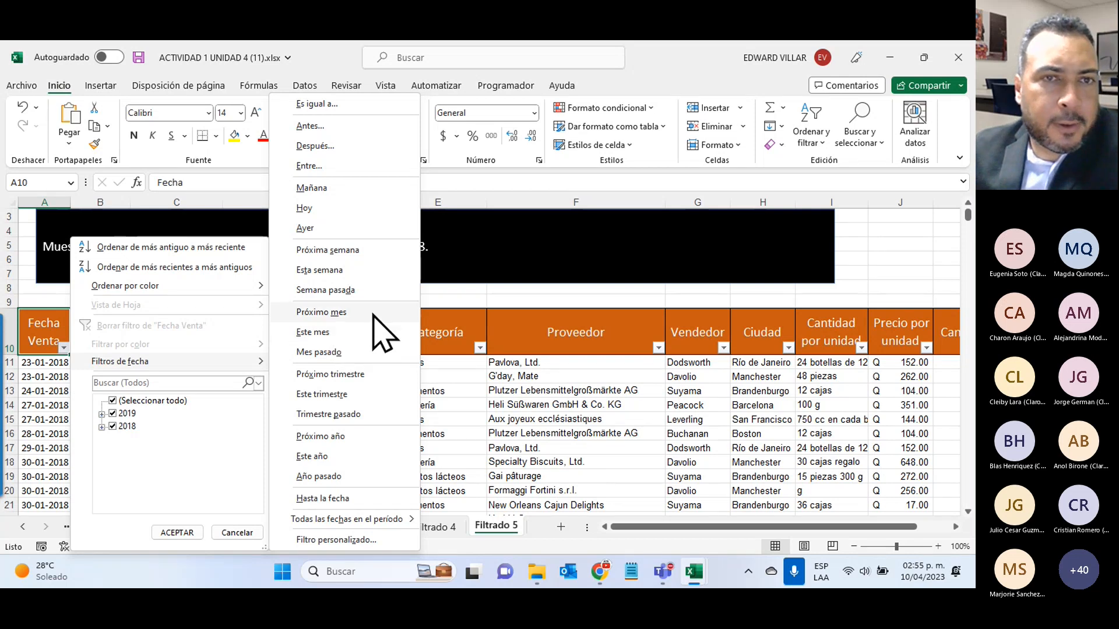
pyautogui.click(309, 166)
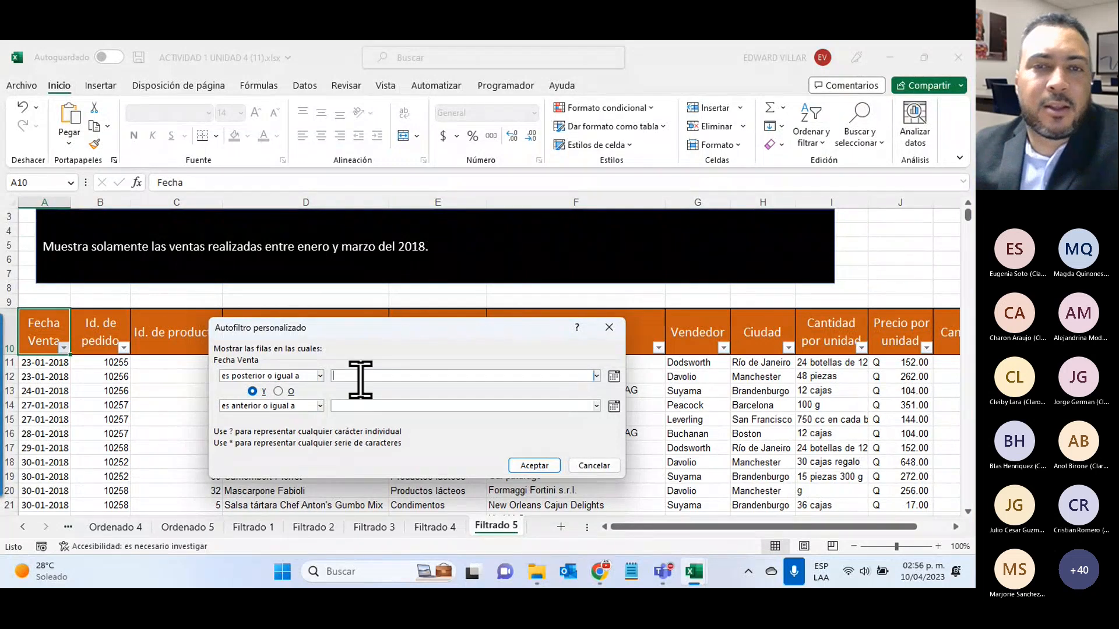
pyautogui.click(613, 375)
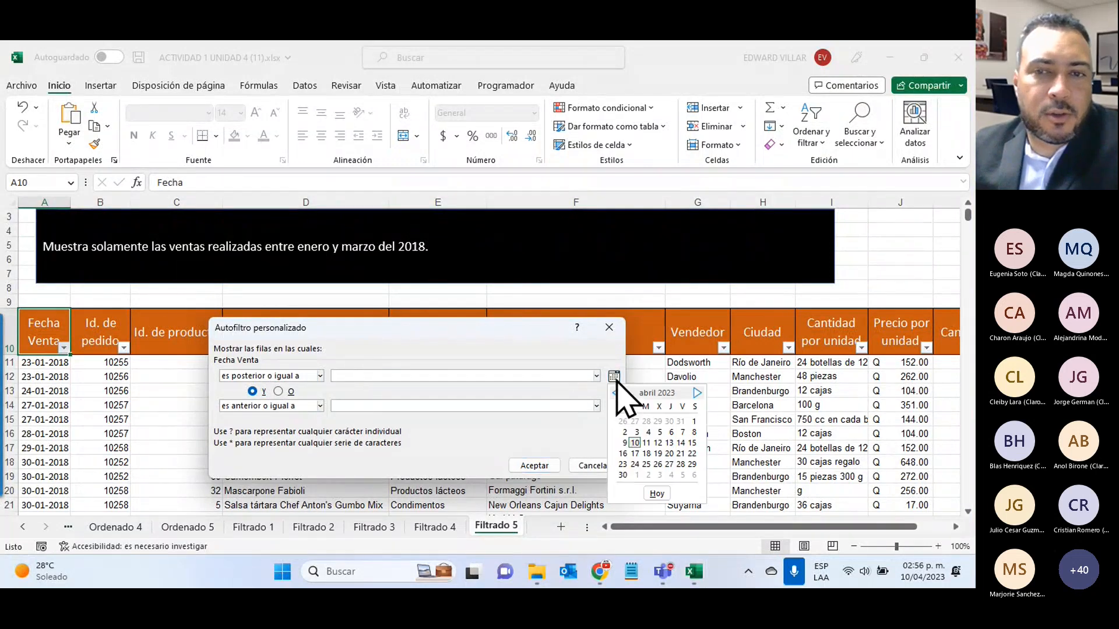
pyautogui.click(635, 444)
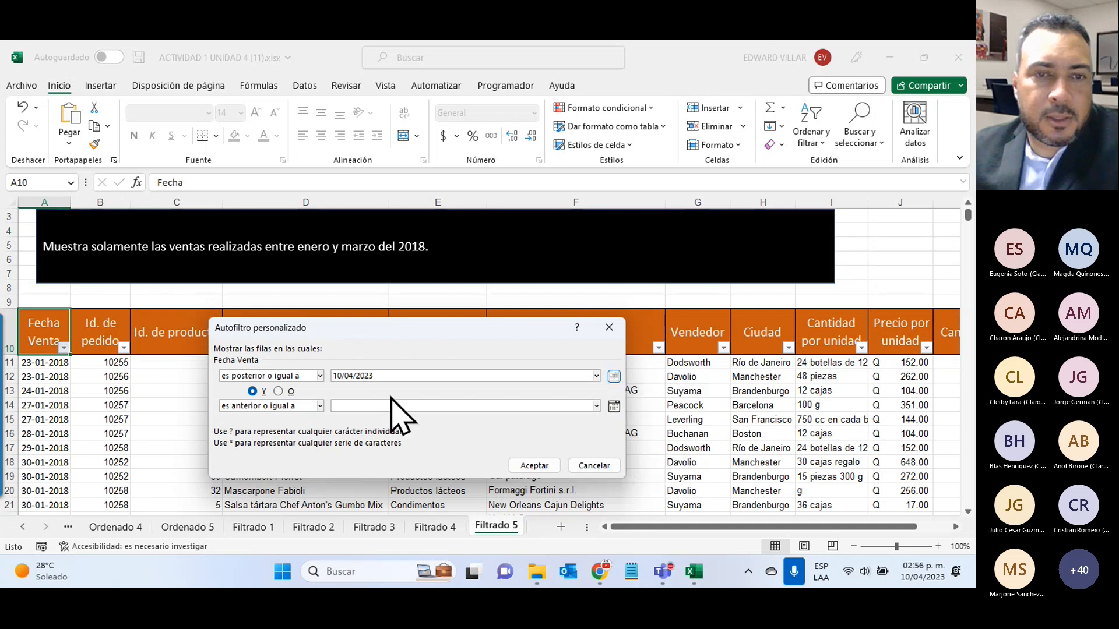
# - Edit the filter's on-or-after date to 01/01/2018
pyautogui.click(388, 376)
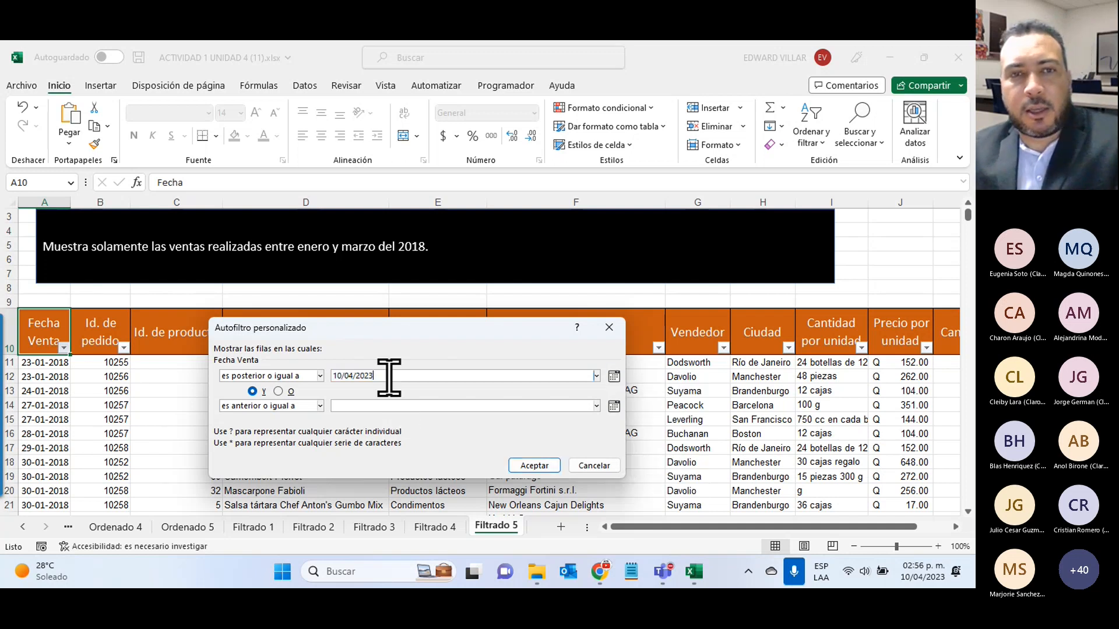
pyautogui.press('BackSpace')
pyautogui.press('BackSpace')
pyautogui.write('18')
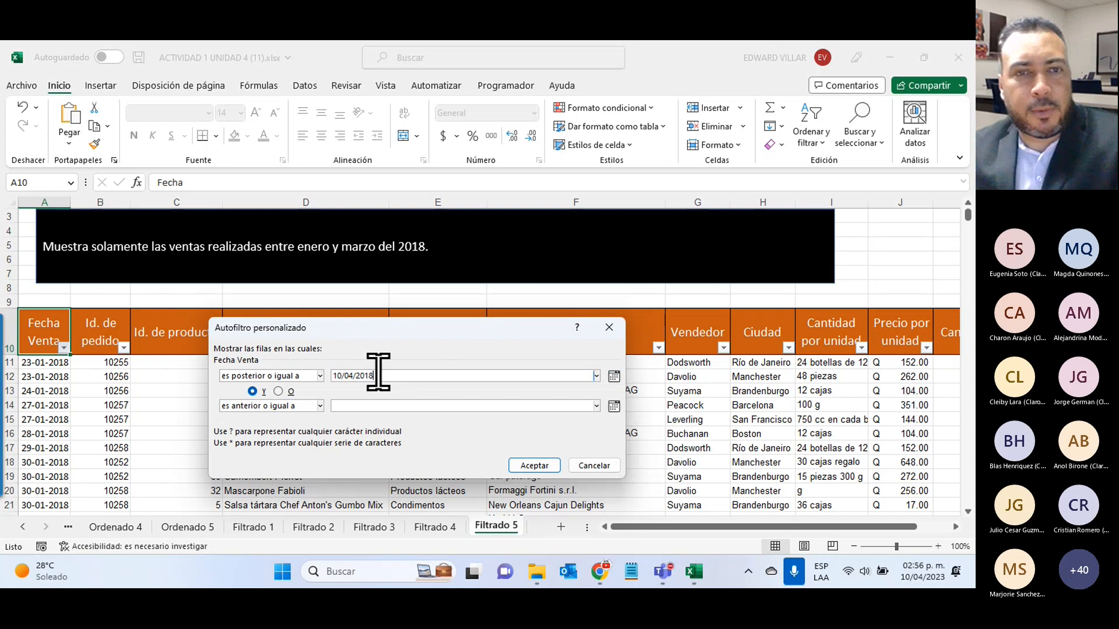
pyautogui.click(340, 376)
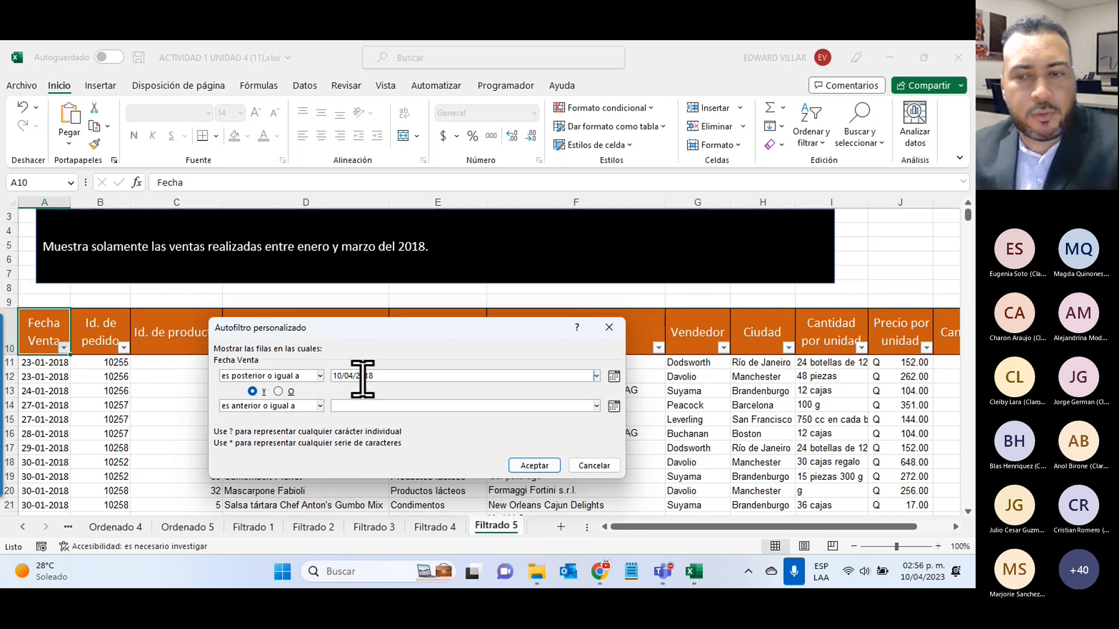
pyautogui.press('BackSpace')
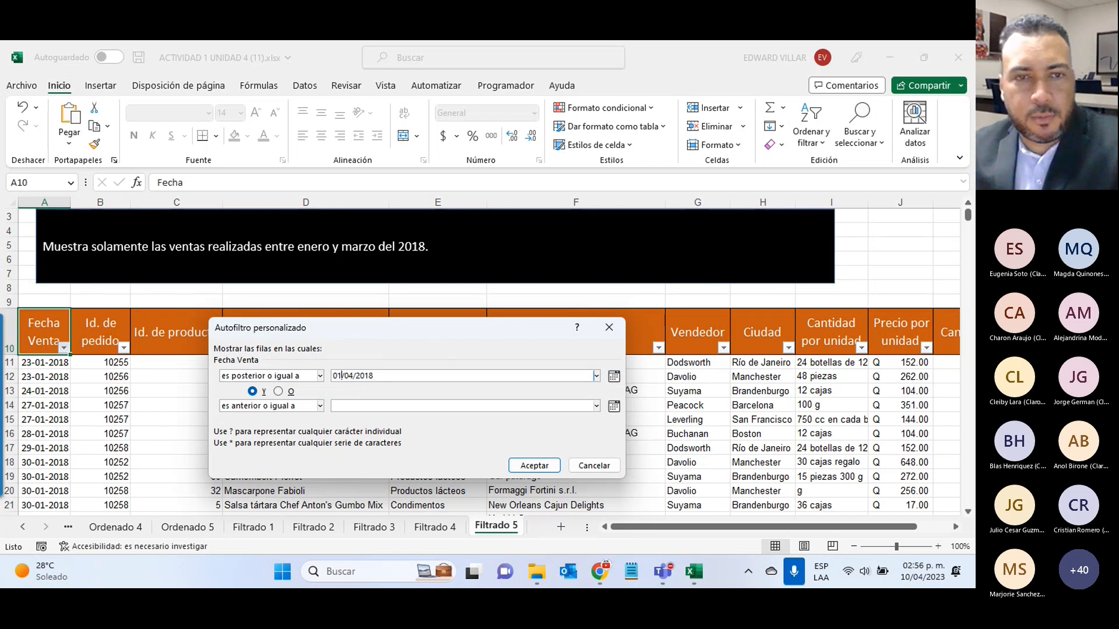
pyautogui.click(355, 375)
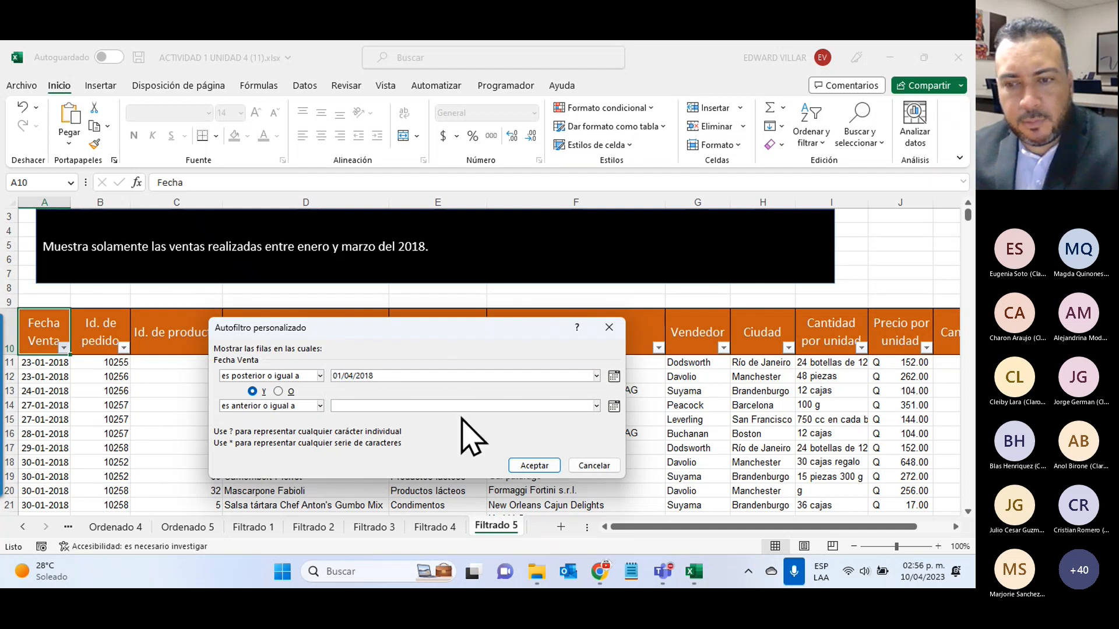
pyautogui.press('BackSpace')
pyautogui.write('1')
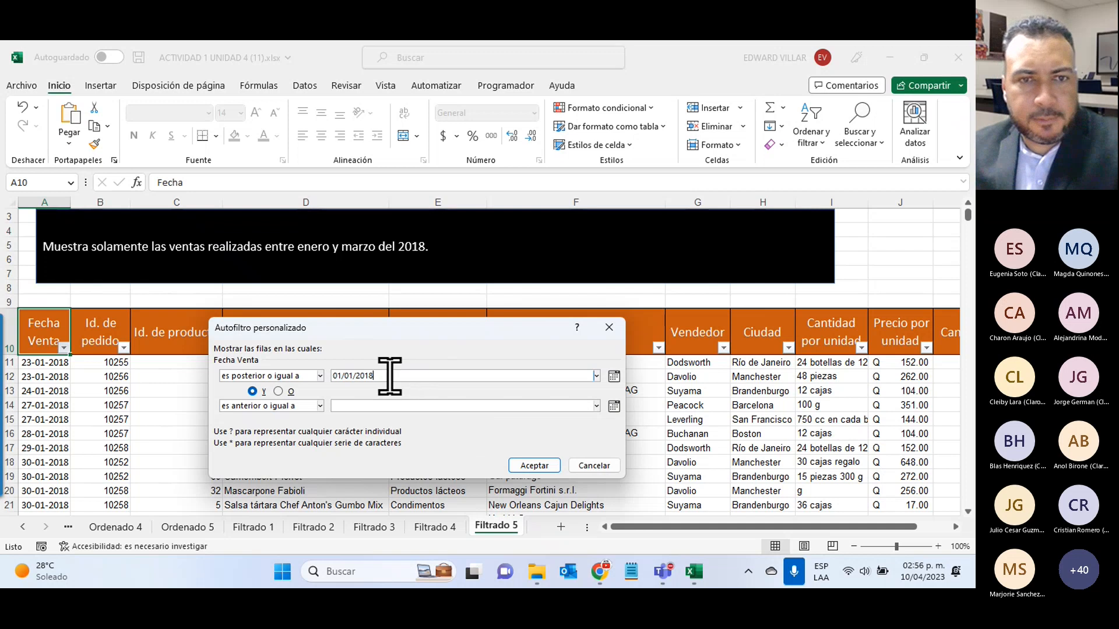
# - Copy the start date into the on-or-before bound and change it to 31/03/2018 with the calendar
pyautogui.moveTo(389, 376); pyautogui.dragTo(280, 374)
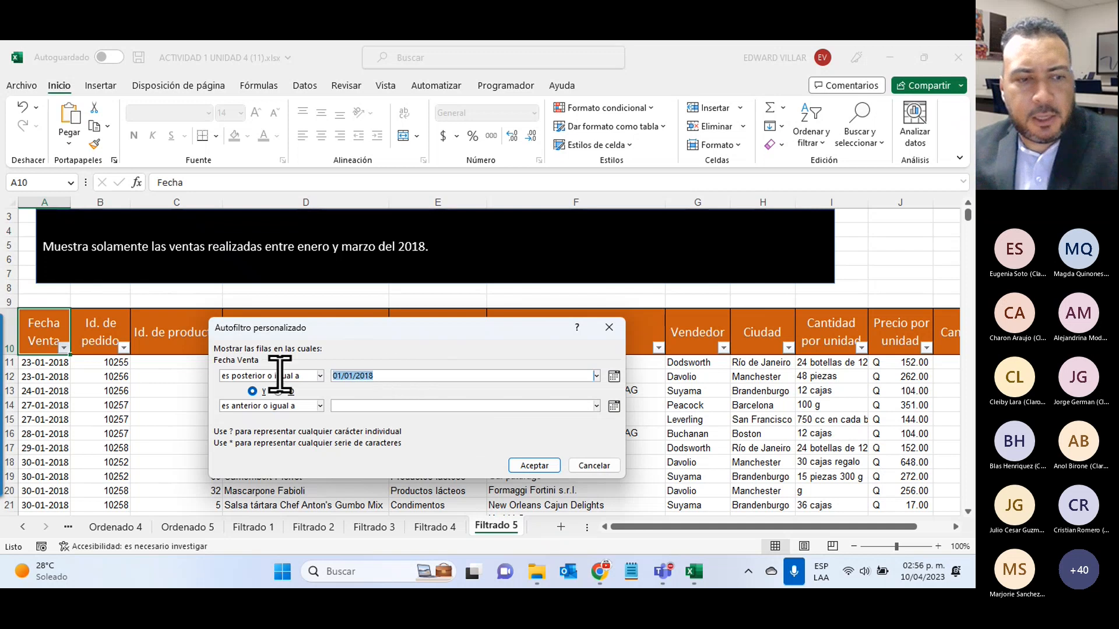
pyautogui.hotkey('ctrl', 'c')
pyautogui.click(357, 403)
pyautogui.hotkey('ctrl', 'v')
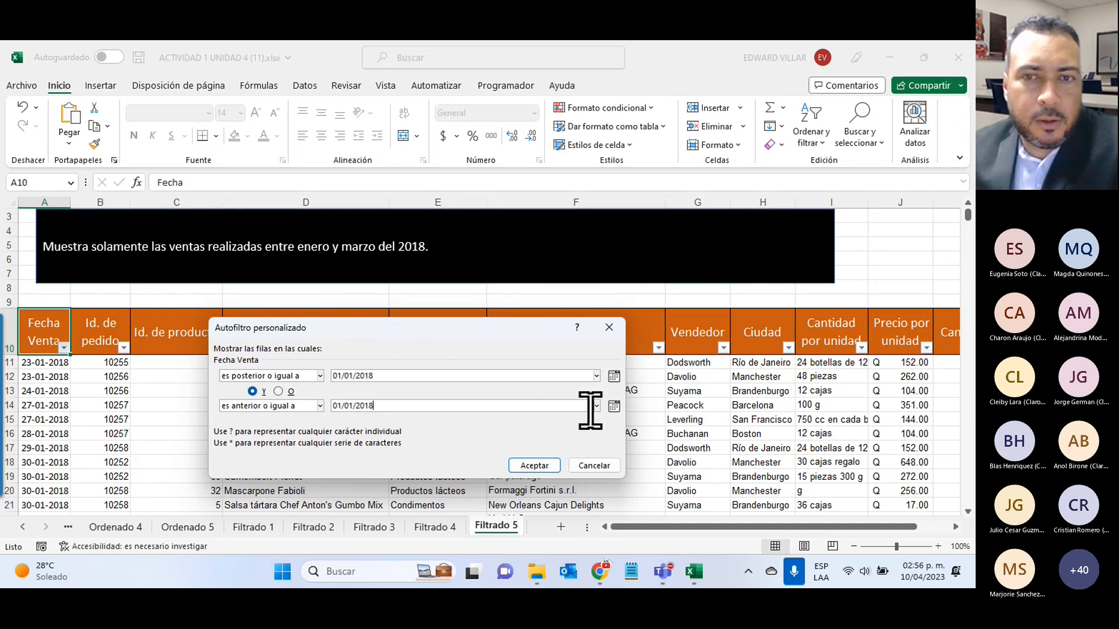
pyautogui.click(613, 406)
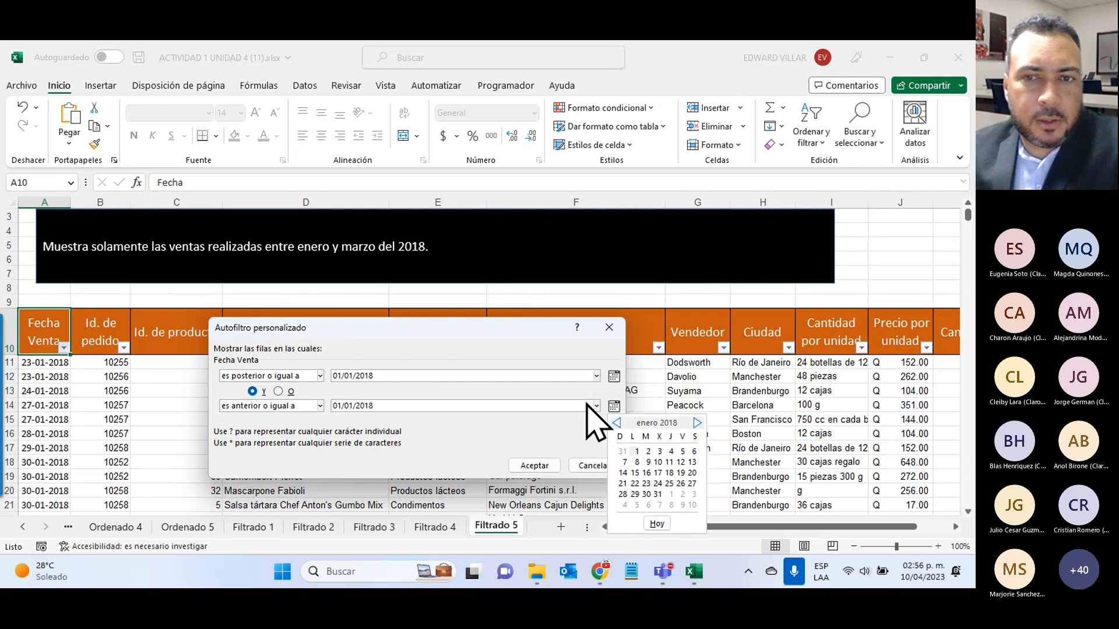
pyautogui.click(697, 422)
pyautogui.click(697, 422)
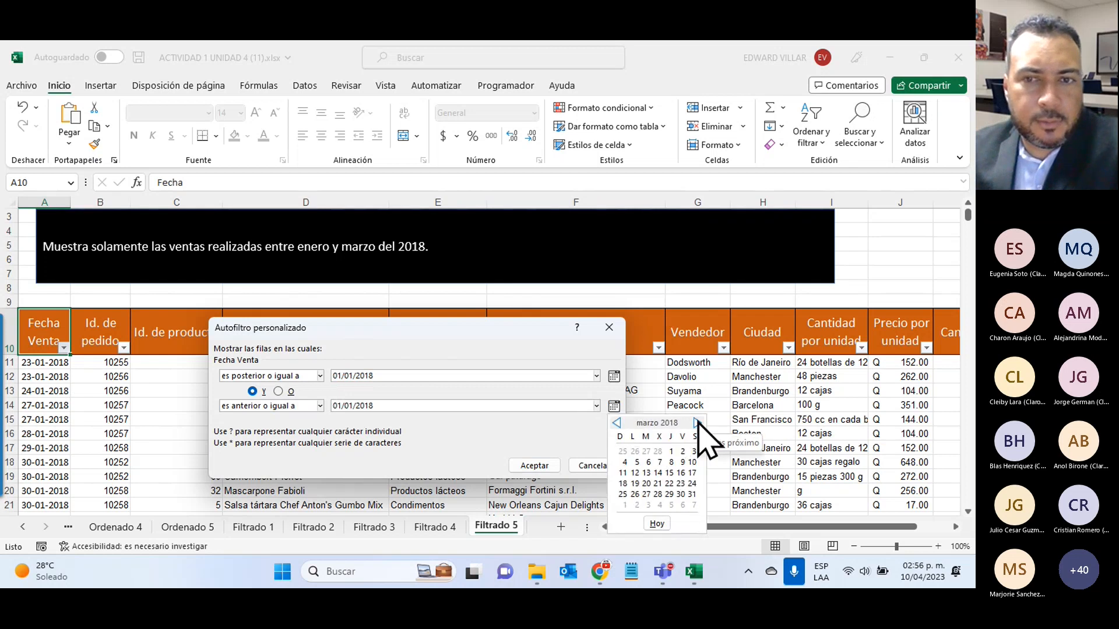
pyautogui.click(691, 494)
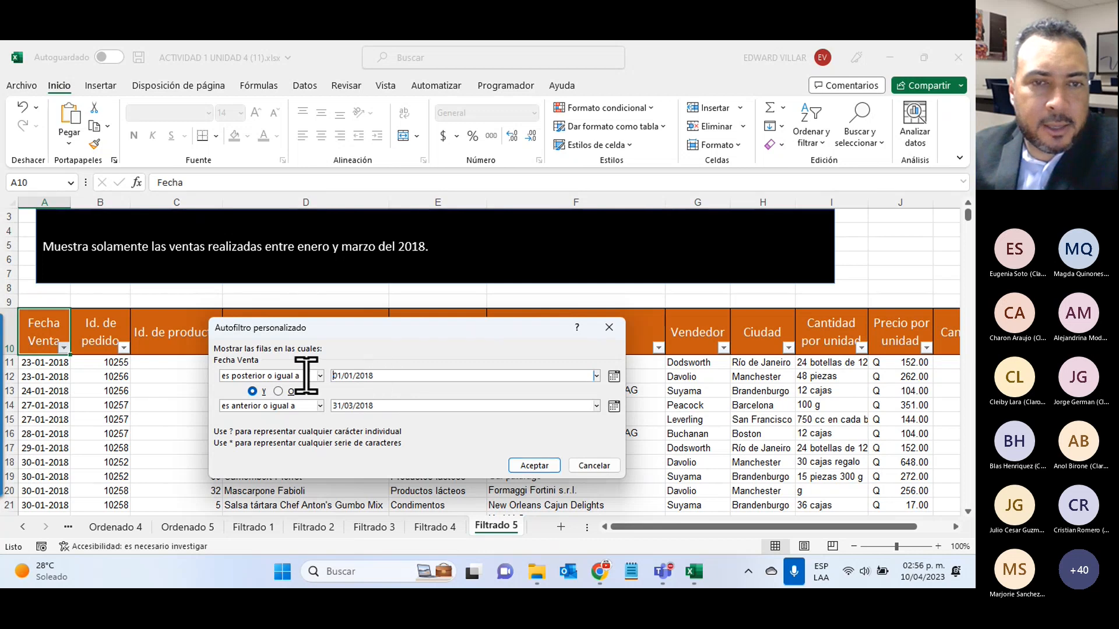
# - Clear the on-or-before date of the Fecha Venta filter
pyautogui.moveTo(331, 376); pyautogui.dragTo(367, 376)
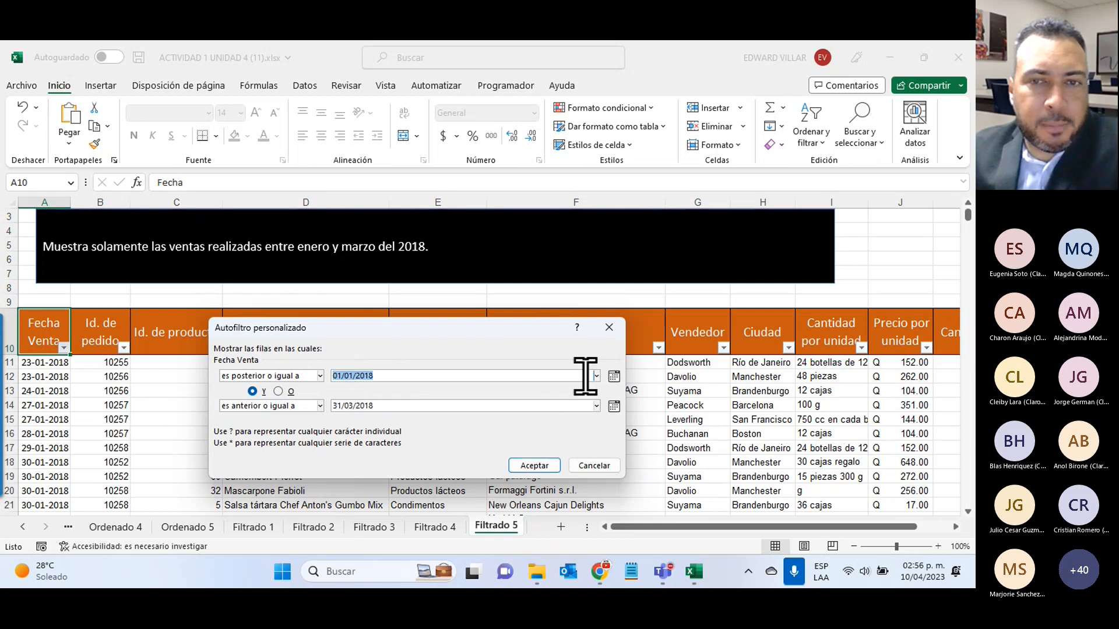
pyautogui.moveTo(553, 409); pyautogui.dragTo(313, 406)
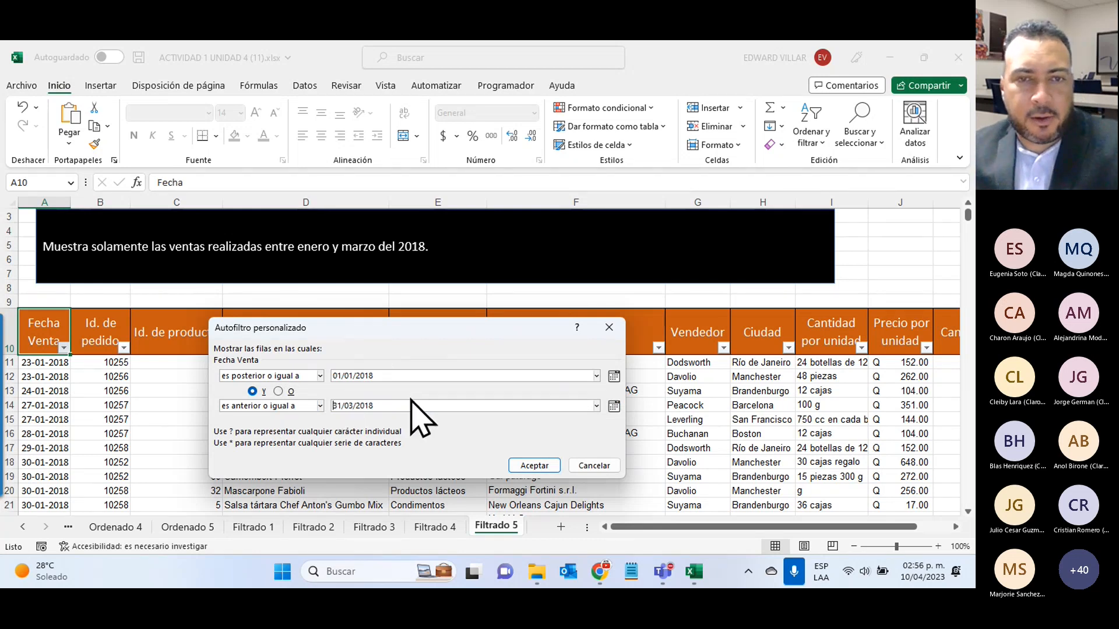
pyautogui.press('Delete')
pyautogui.press('Delete')
pyautogui.press('Delete')
pyautogui.press('Delete')
pyautogui.press('Delete')
pyautogui.press('Delete')
pyautogui.press('Delete')
pyautogui.press('Delete')
pyautogui.press('Delete')
pyautogui.press('Delete')
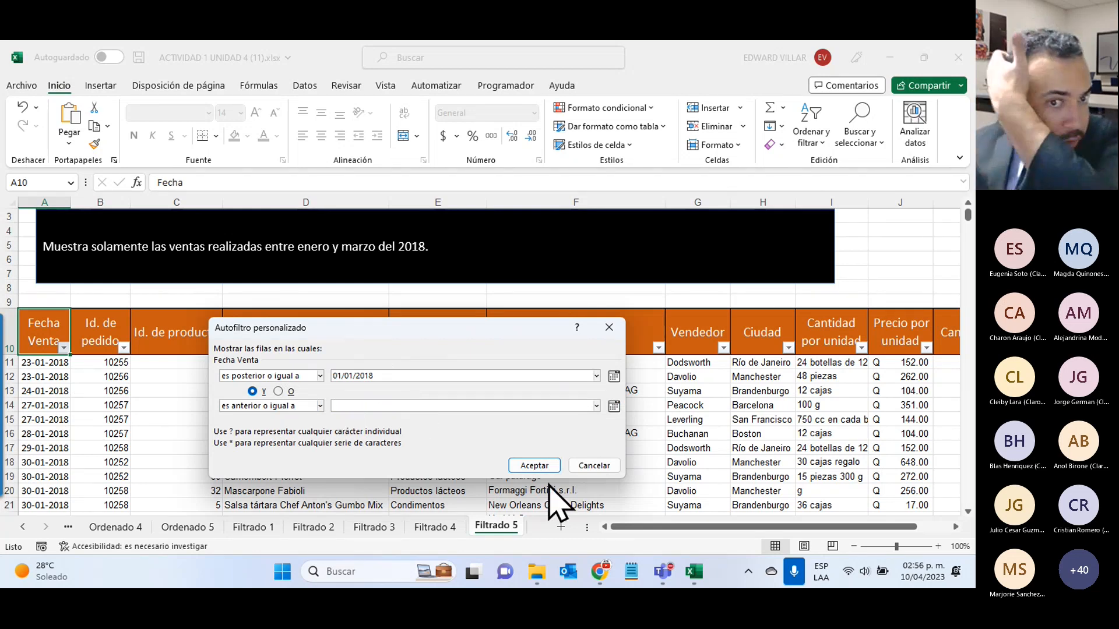
# - Try setting the Fecha Venta filter's on-or-before date with the calendar by picking today's date, 10/04/2023
pyautogui.click(612, 407)
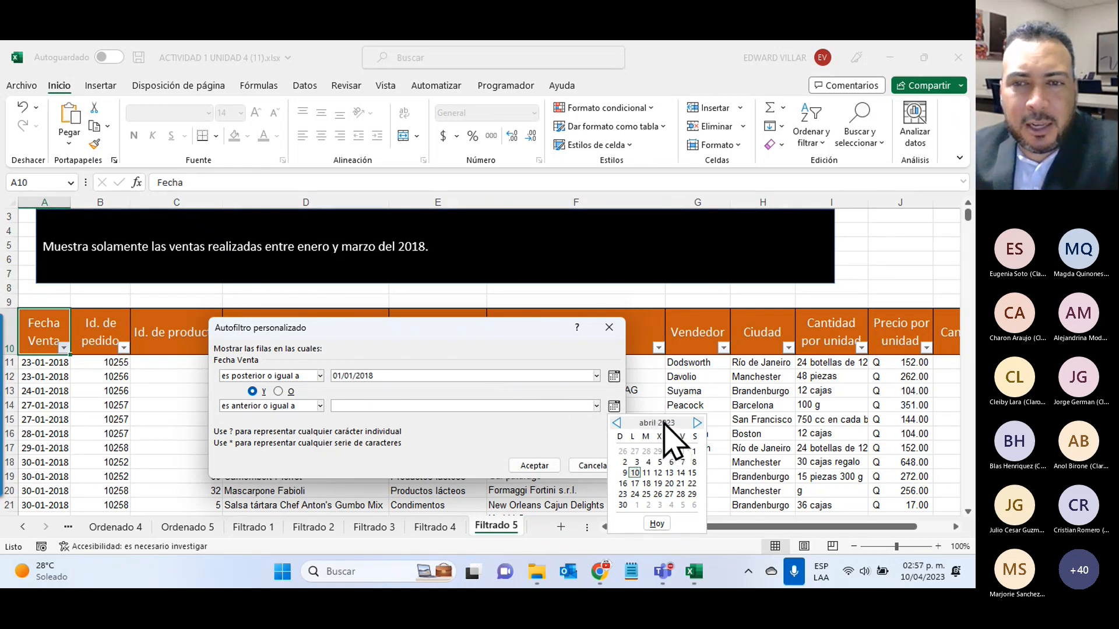
pyautogui.click(617, 423)
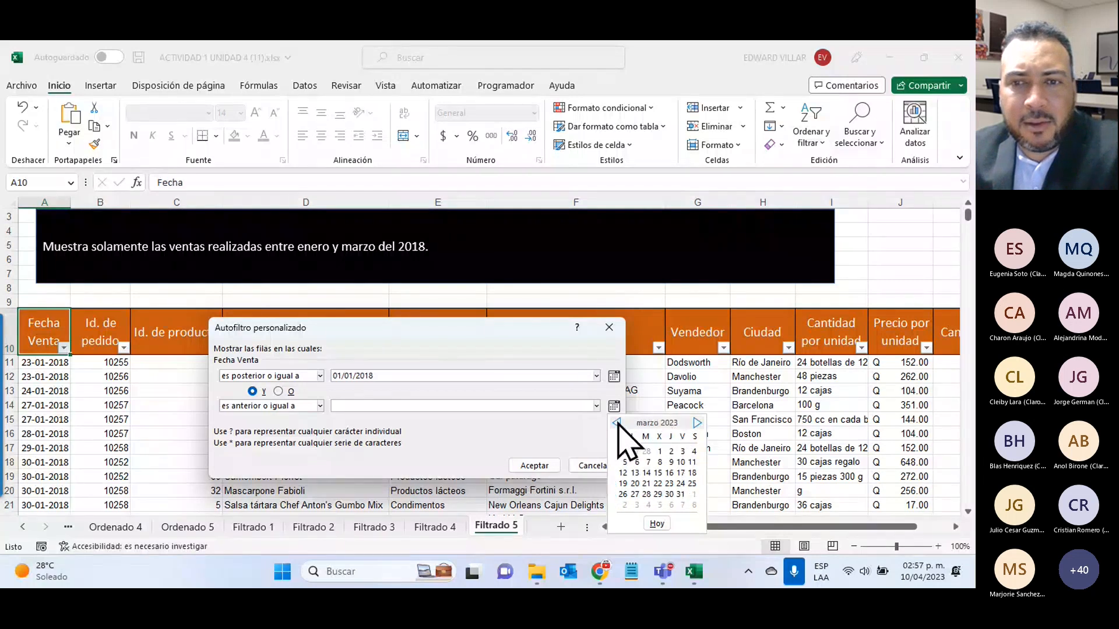
pyautogui.click(617, 423)
pyautogui.click(617, 423)
pyautogui.click(618, 423)
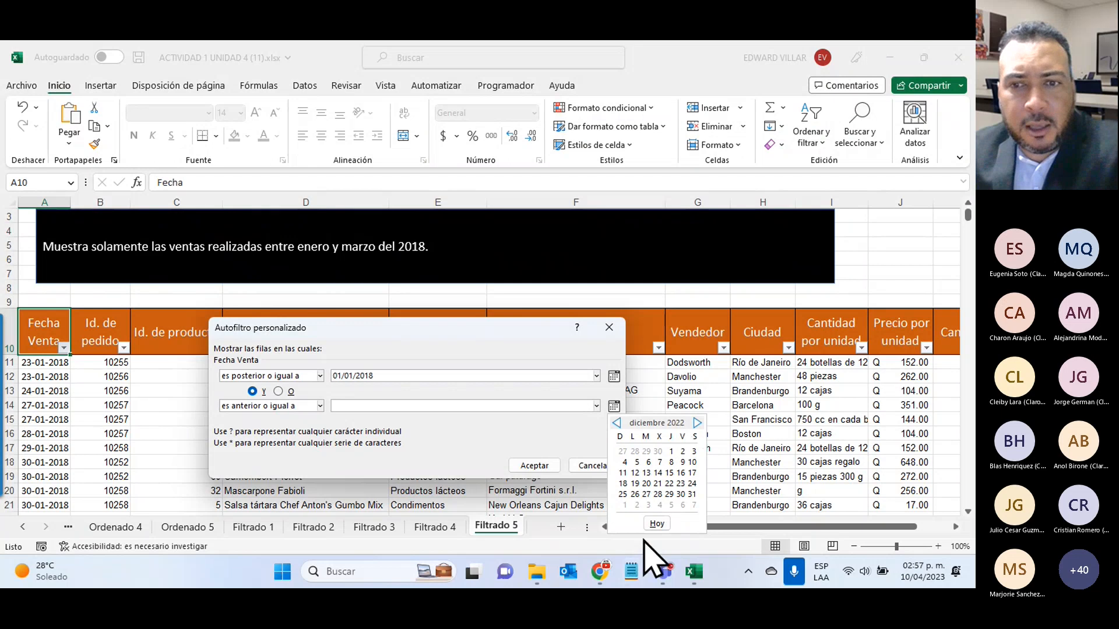
pyautogui.click(656, 523)
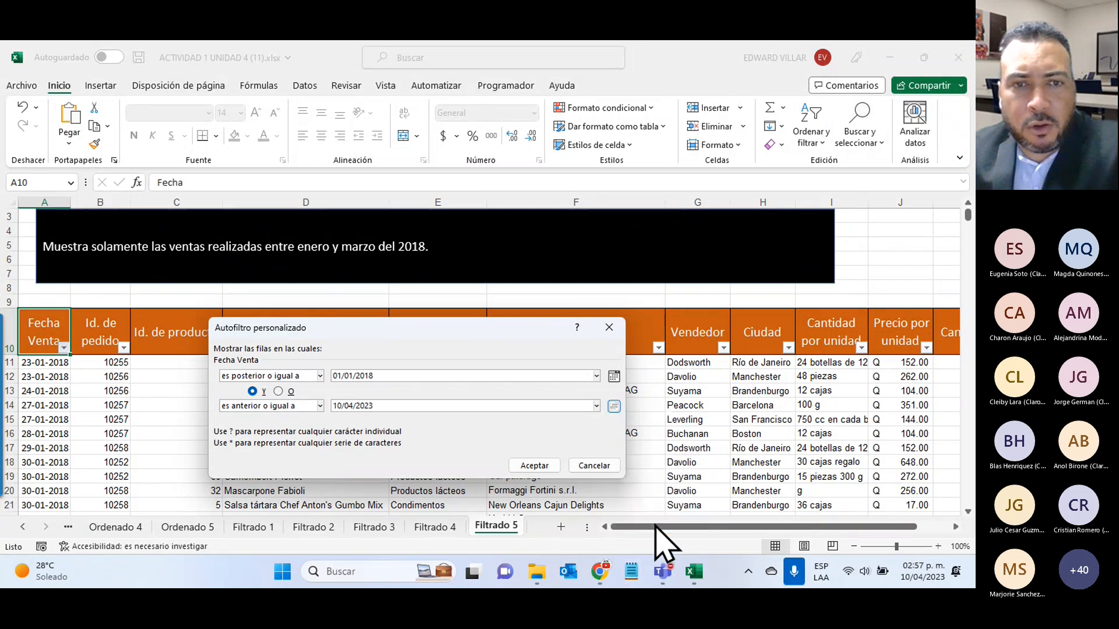
pyautogui.click(614, 406)
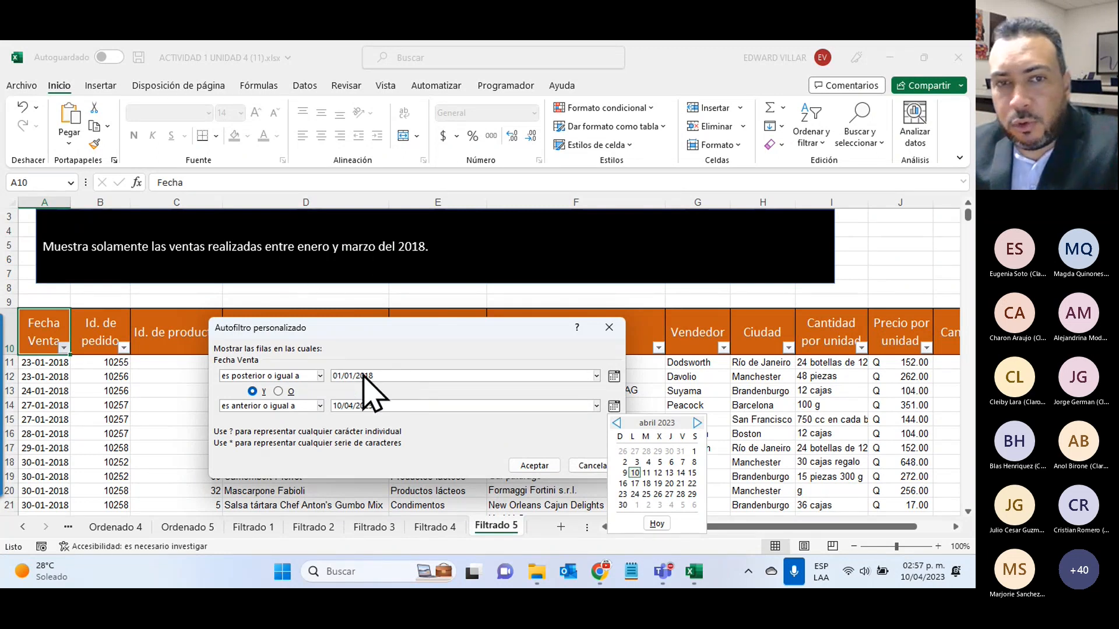
pyautogui.click(415, 370)
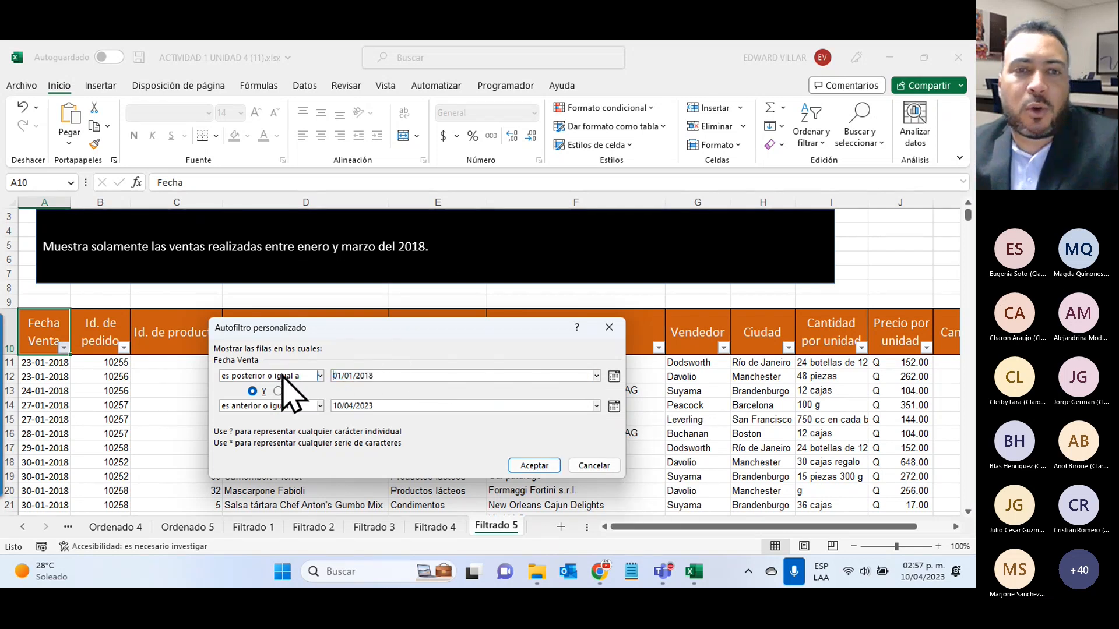
# - Replace the on-or-before date with a copy of the start date, 01/01/2018
pyautogui.doubleClick(382, 375)
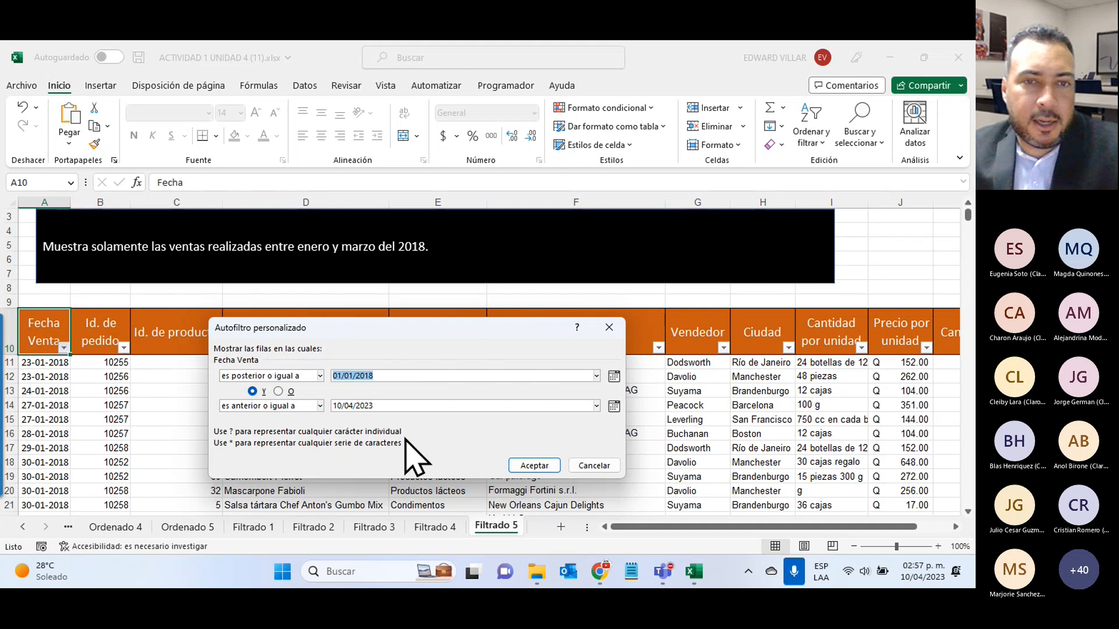
pyautogui.click(399, 405)
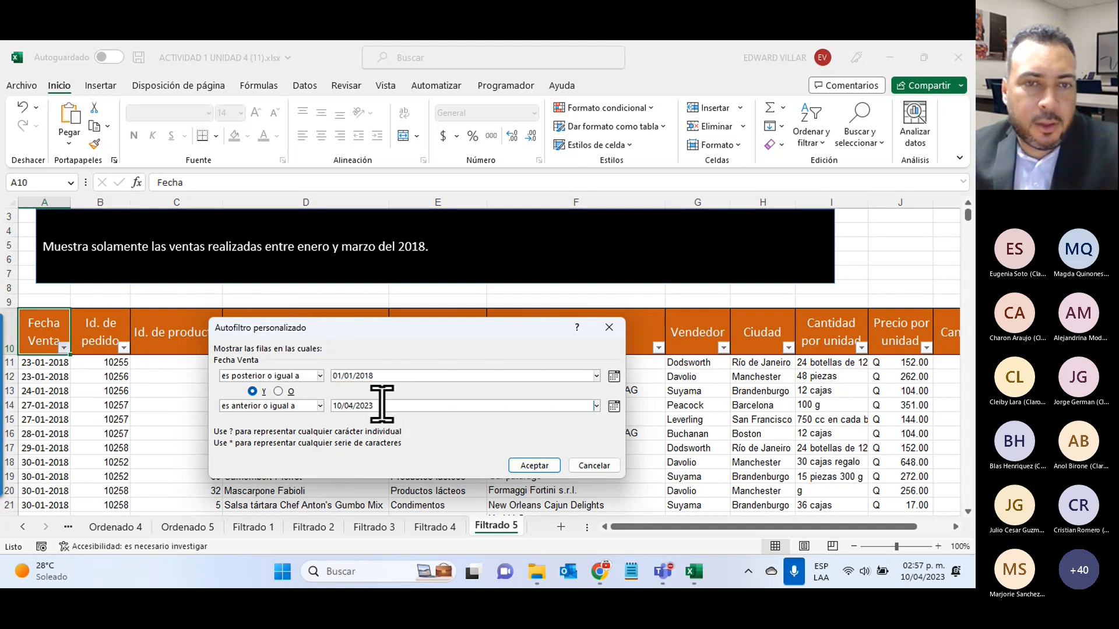
pyautogui.moveTo(382, 405); pyautogui.dragTo(177, 390)
pyautogui.hotkey('ctrl', 'v')
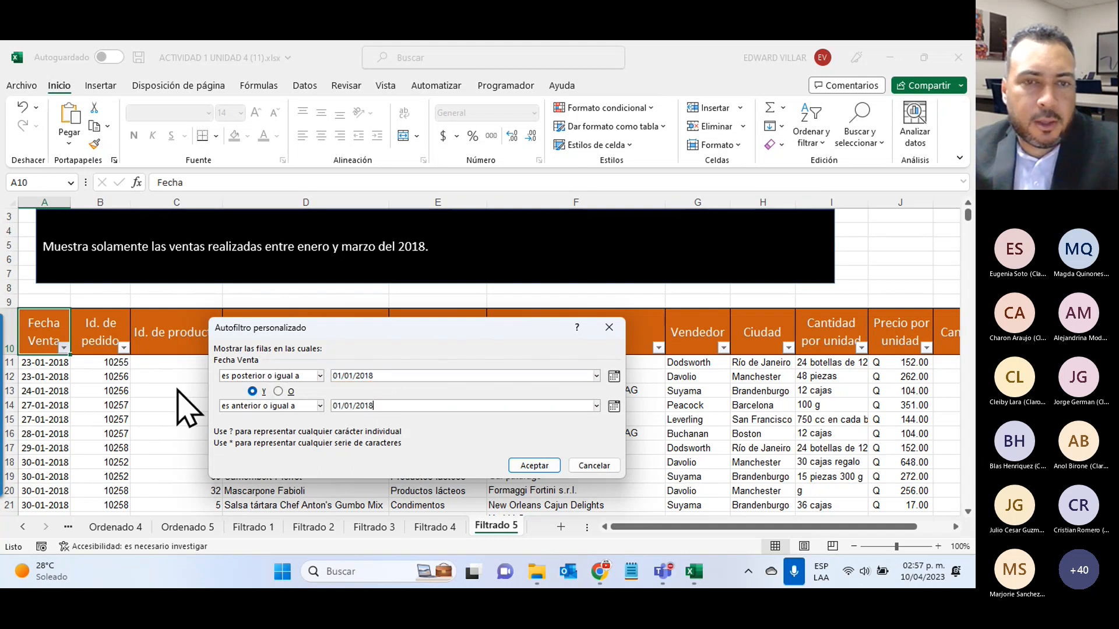
# - Change the on-or-before date to 31/03/2018 with the calendar and apply the Fecha Venta filter
pyautogui.click(614, 406)
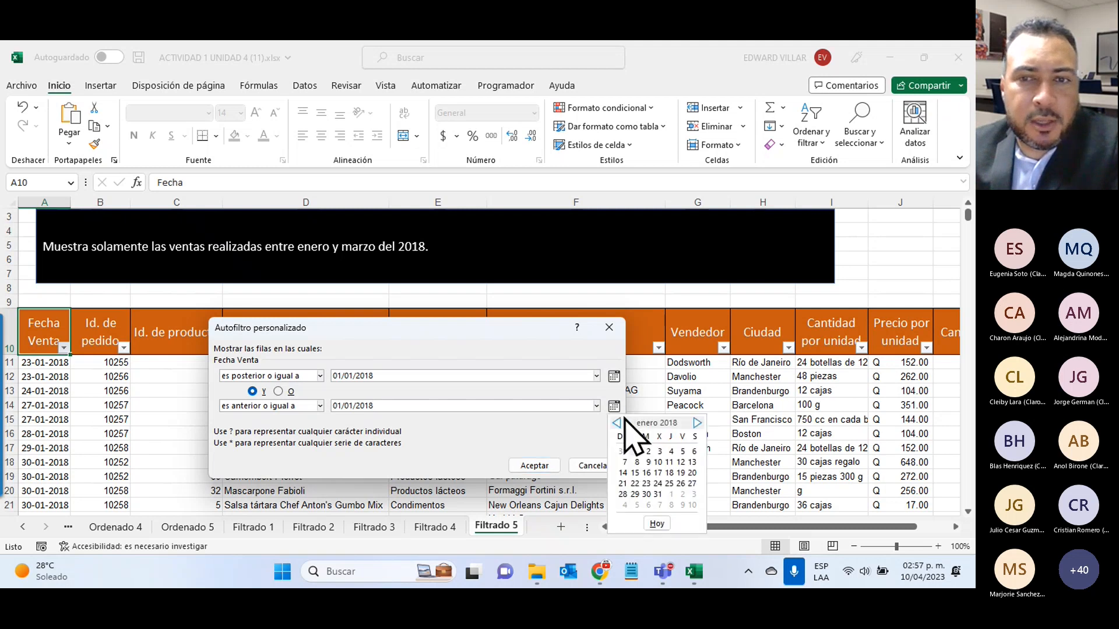
pyautogui.click(697, 423)
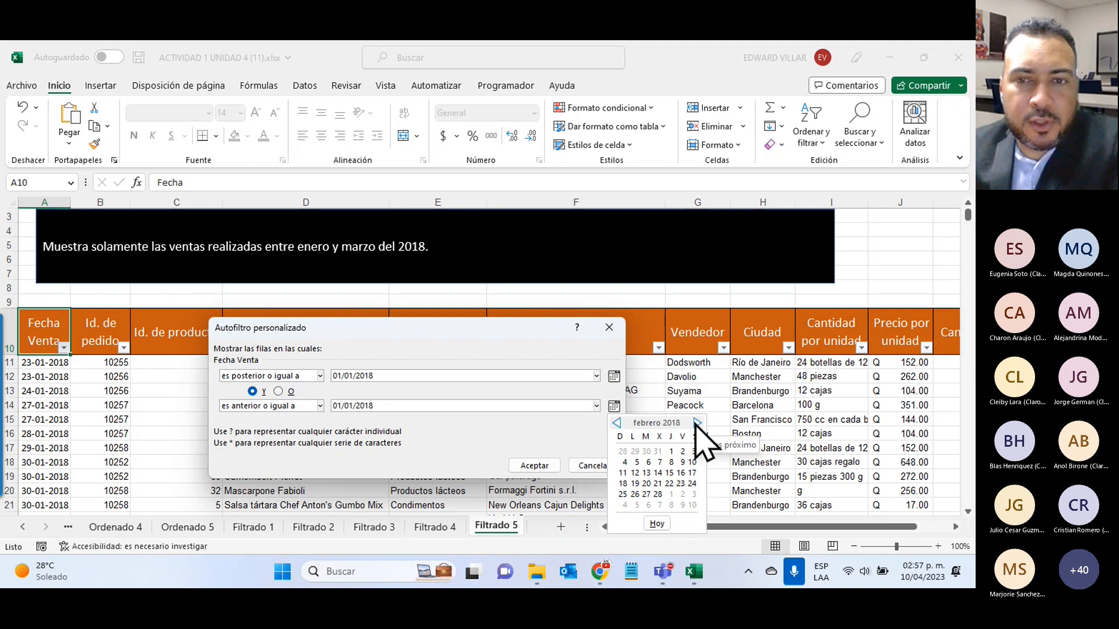
pyautogui.click(697, 424)
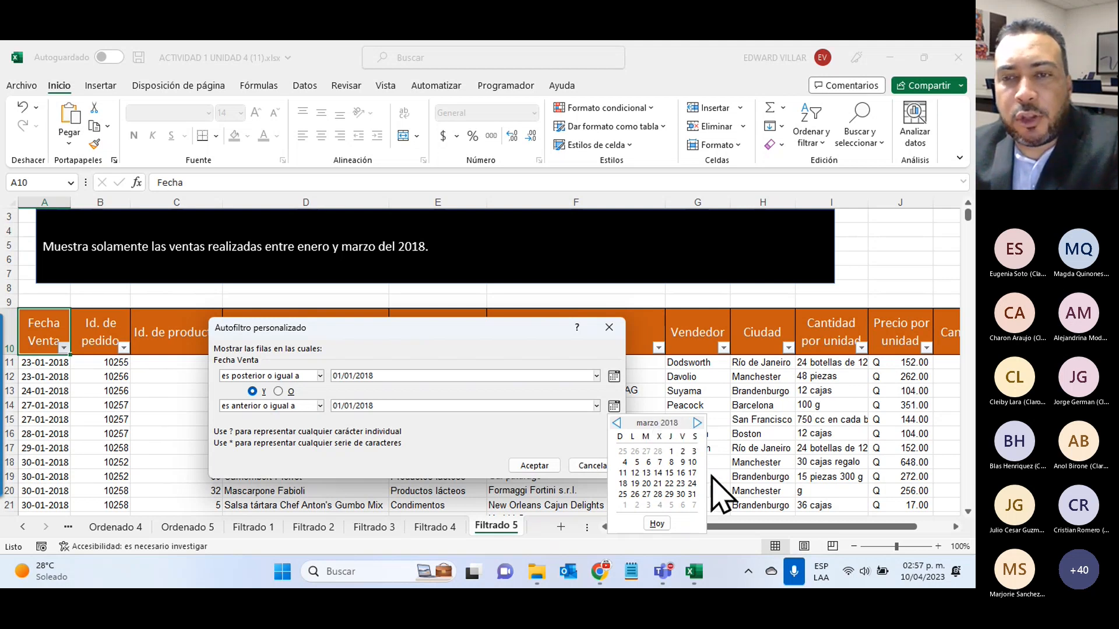
pyautogui.click(691, 495)
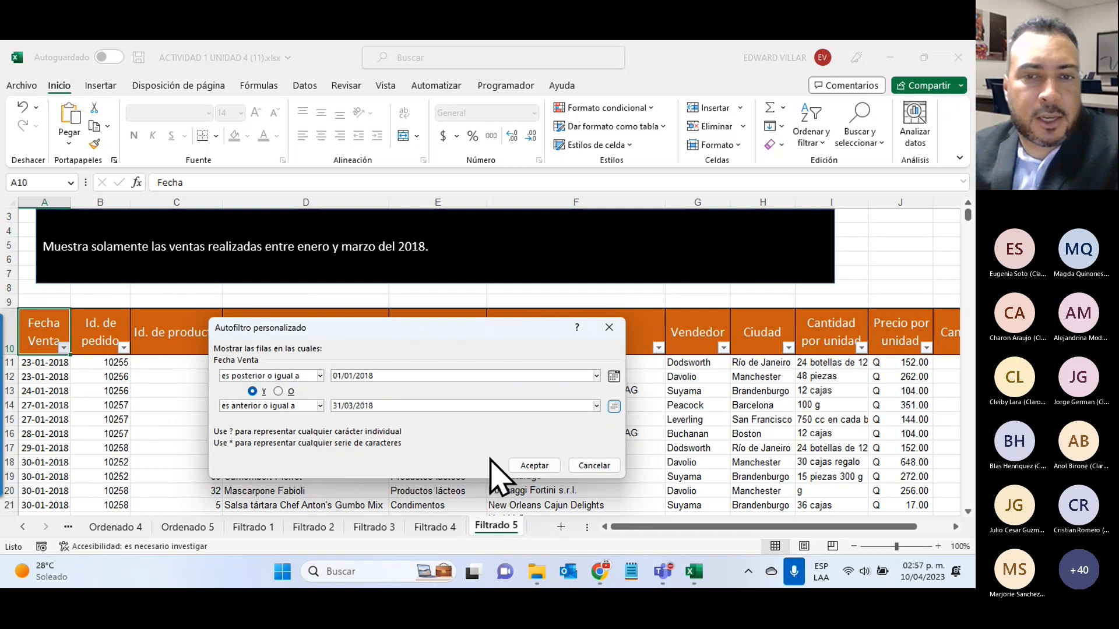
pyautogui.click(532, 466)
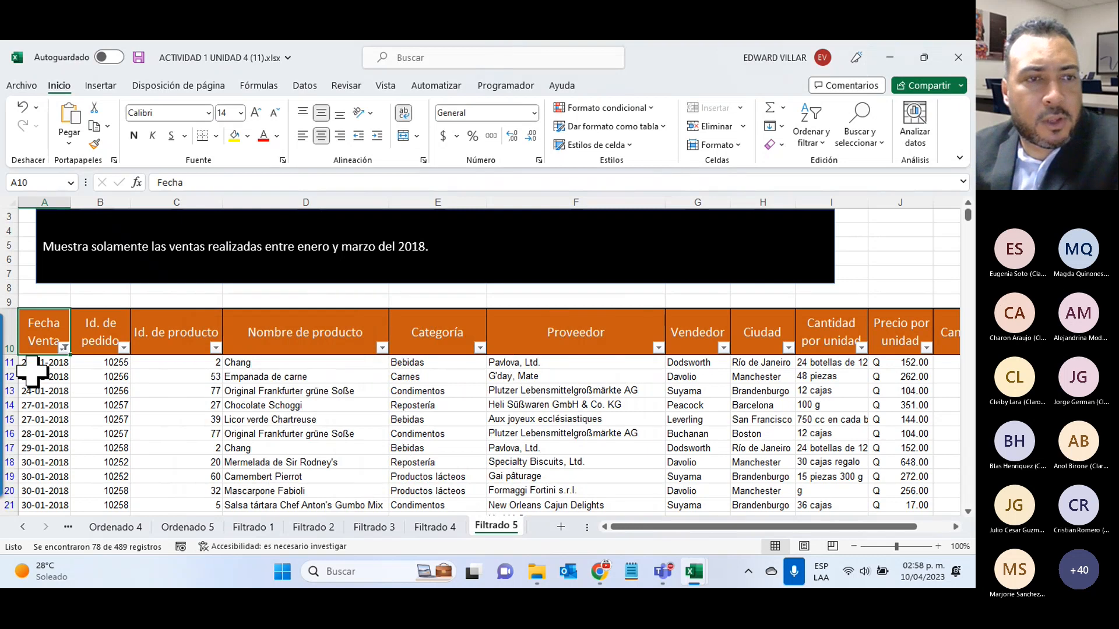
# - Examine the Fecha Venta dates from the first to the last filtered row on the Filtrado 5 sheet
pyautogui.scroll(-7, 31, 371)
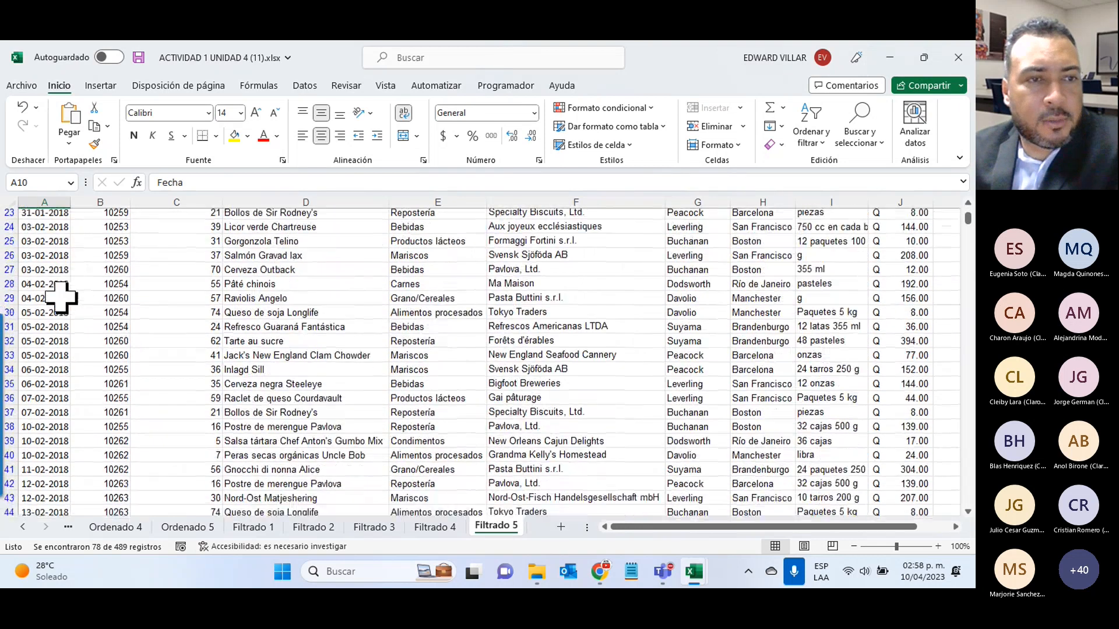
pyautogui.scroll(-10, 58, 298)
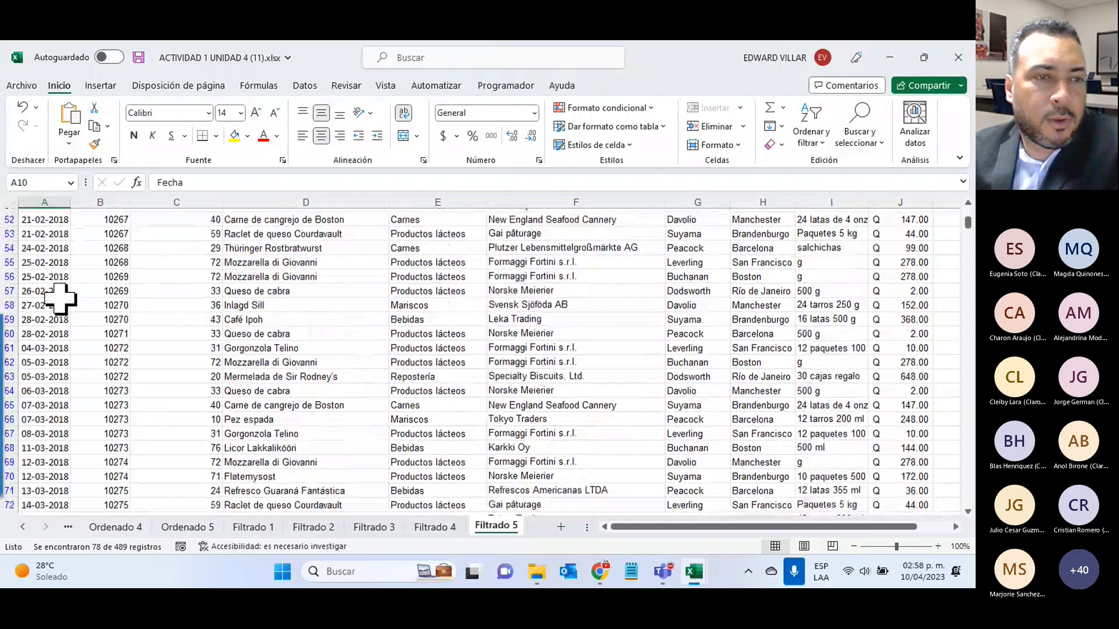
pyautogui.scroll(-6, 60, 299)
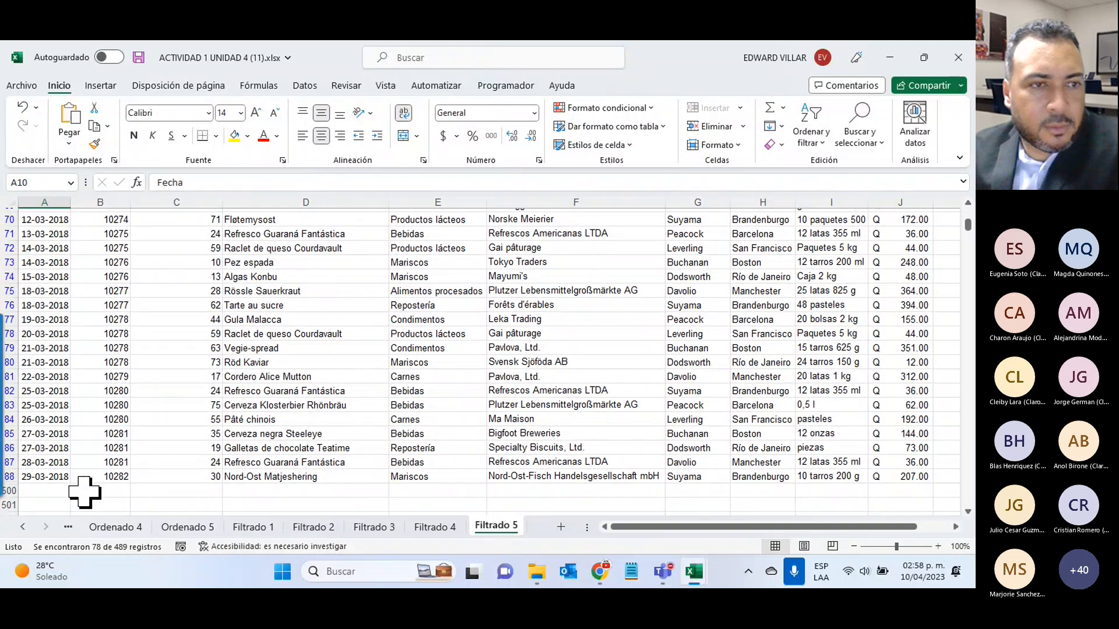
pyautogui.scroll(6, 85, 492)
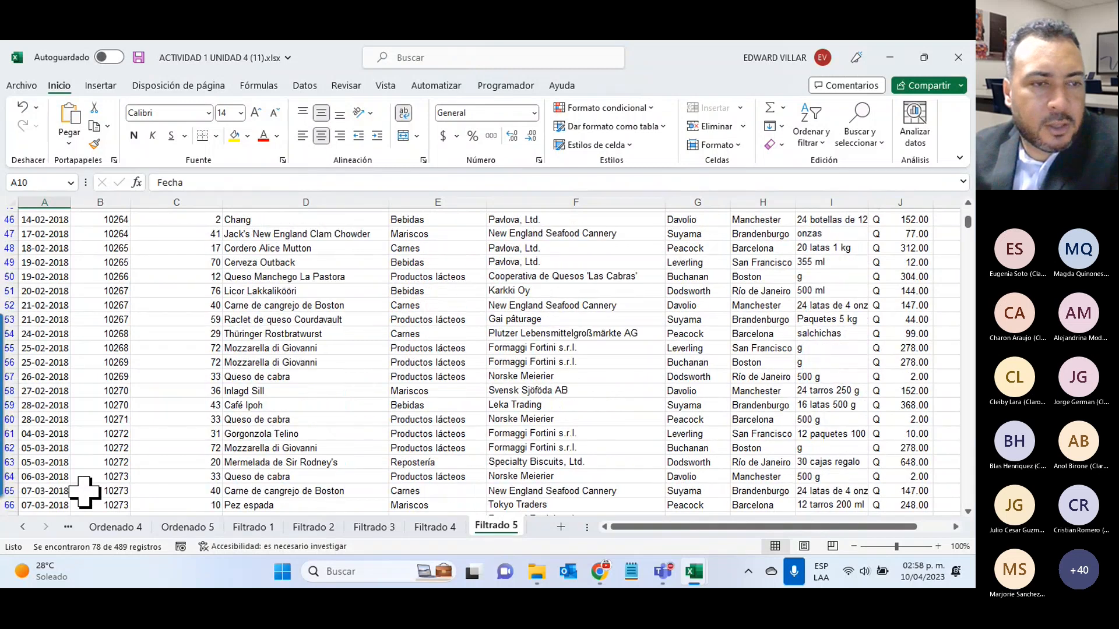
pyautogui.scroll(-7, 84, 492)
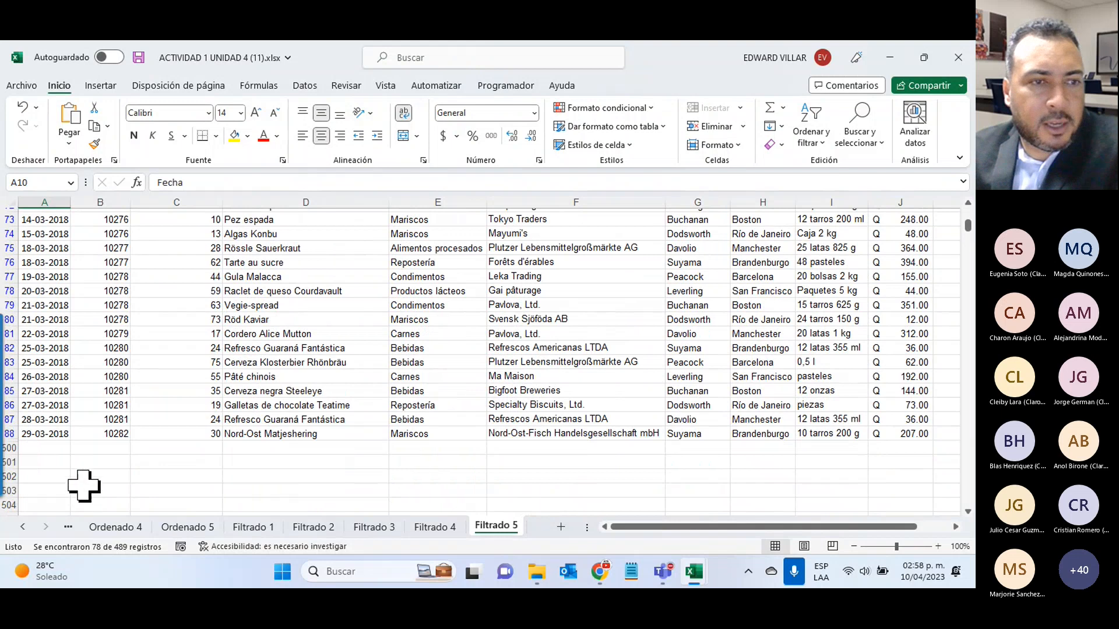
pyautogui.moveTo(11, 457)
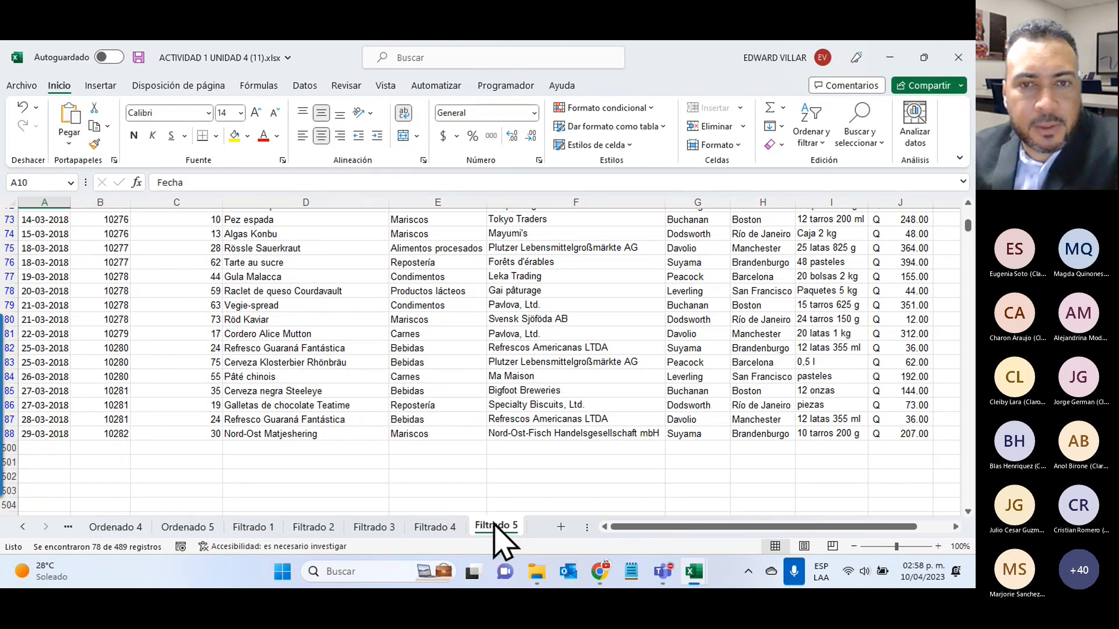
pyautogui.scroll(10, 500, 511)
pyautogui.scroll(14, 500, 507)
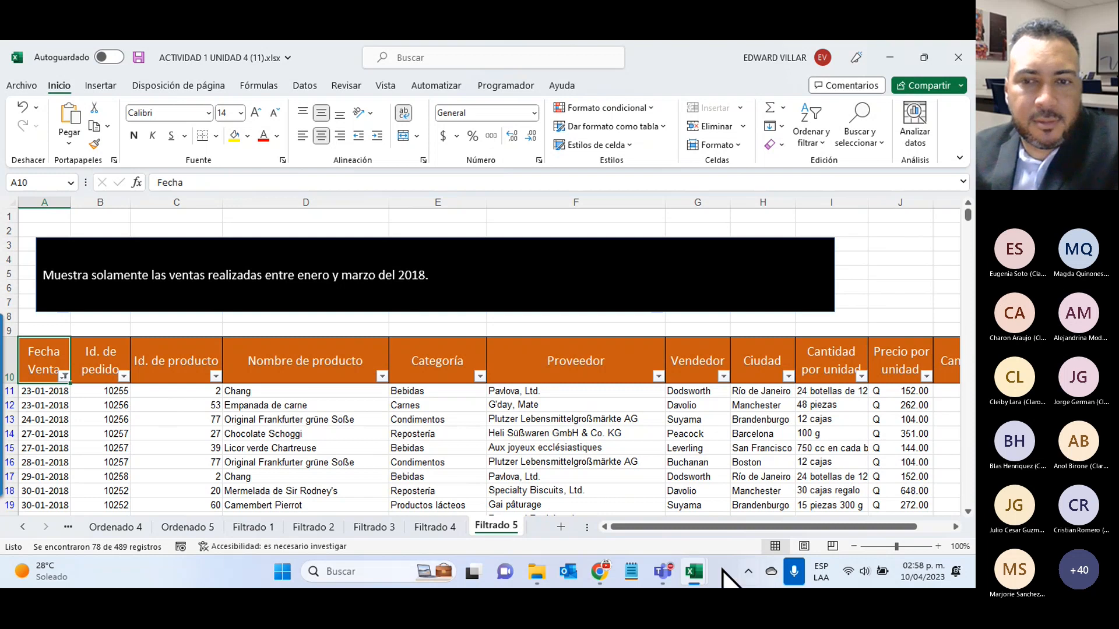
# - Switch to the Teams meeting, turn off the camera, and return to the Excel workbook
pyautogui.click(664, 568)
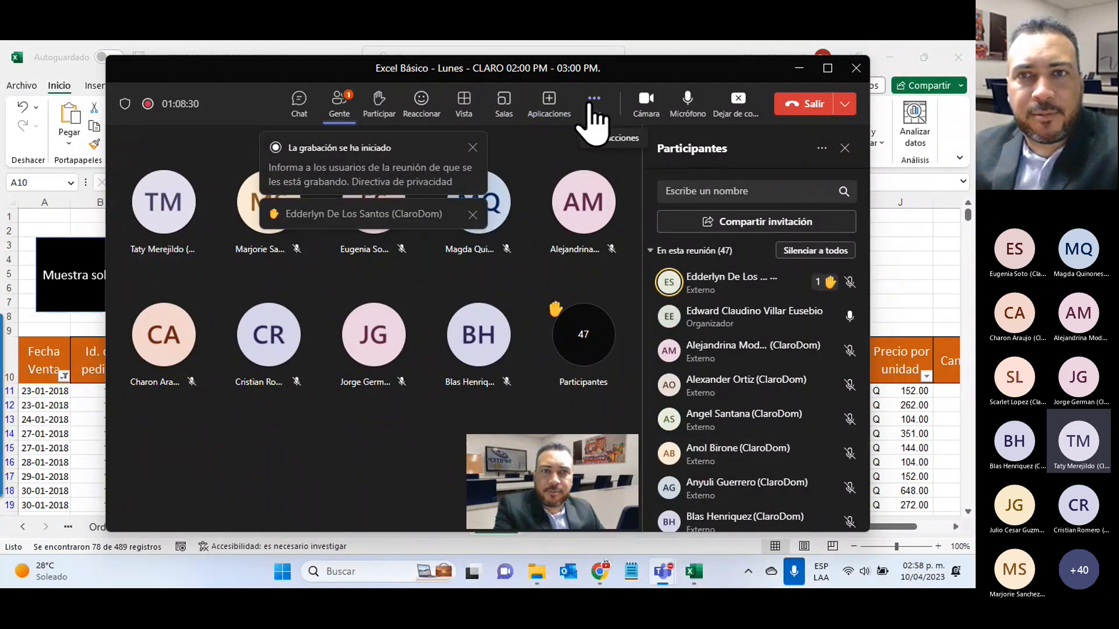
pyautogui.click(646, 105)
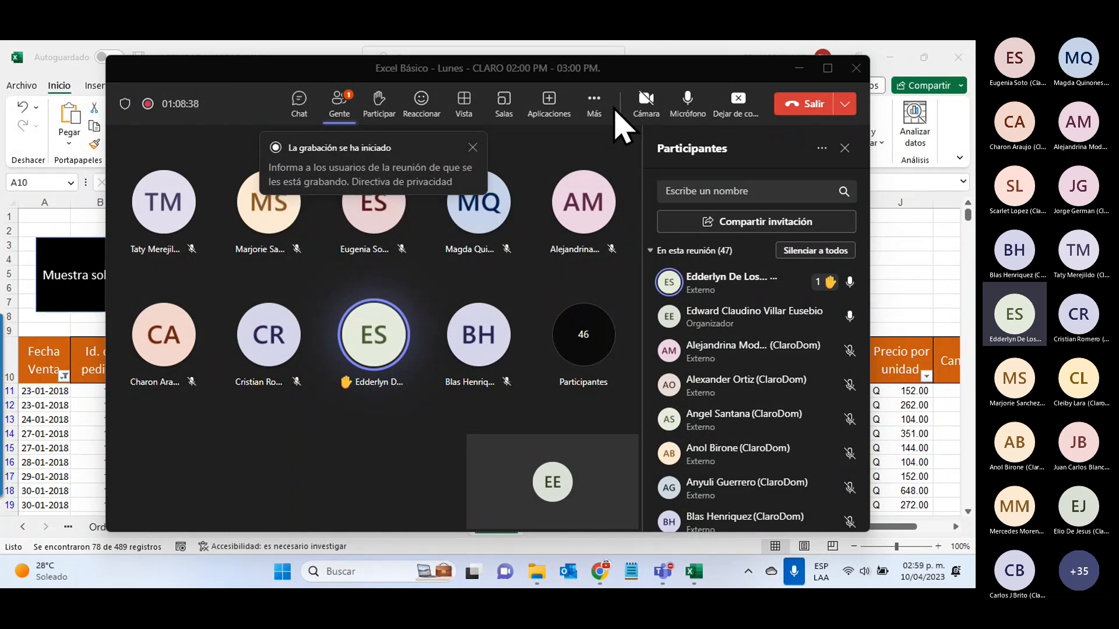
pyautogui.click(38, 346)
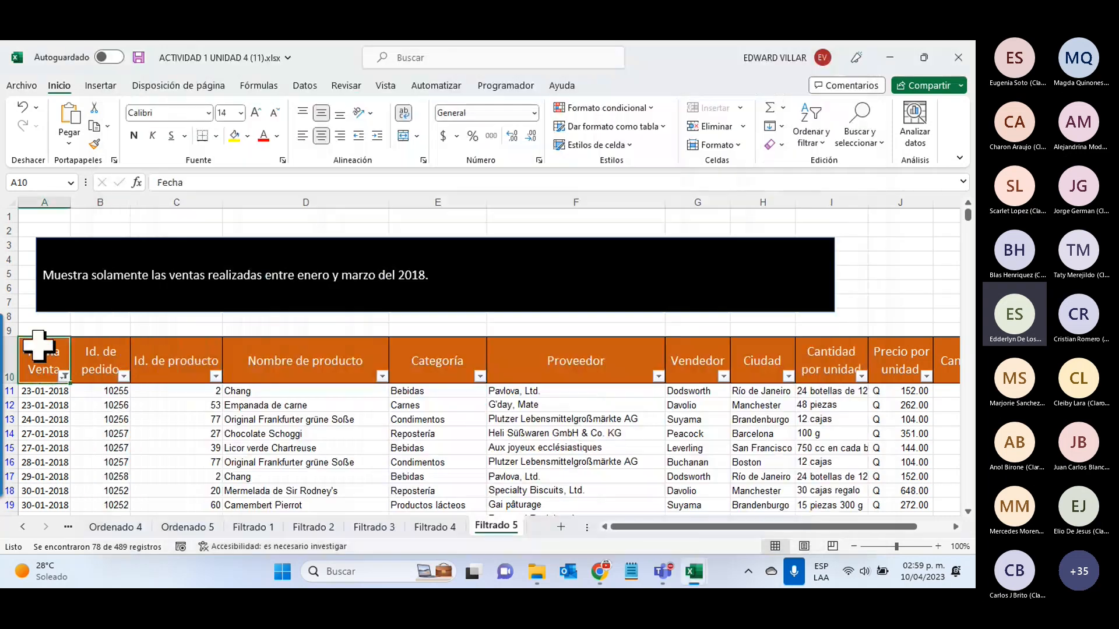
# - Try selecting enero, febrero and marzo of 2018 in the Fecha Venta filter list, and cancel without applying
pyautogui.click(64, 376)
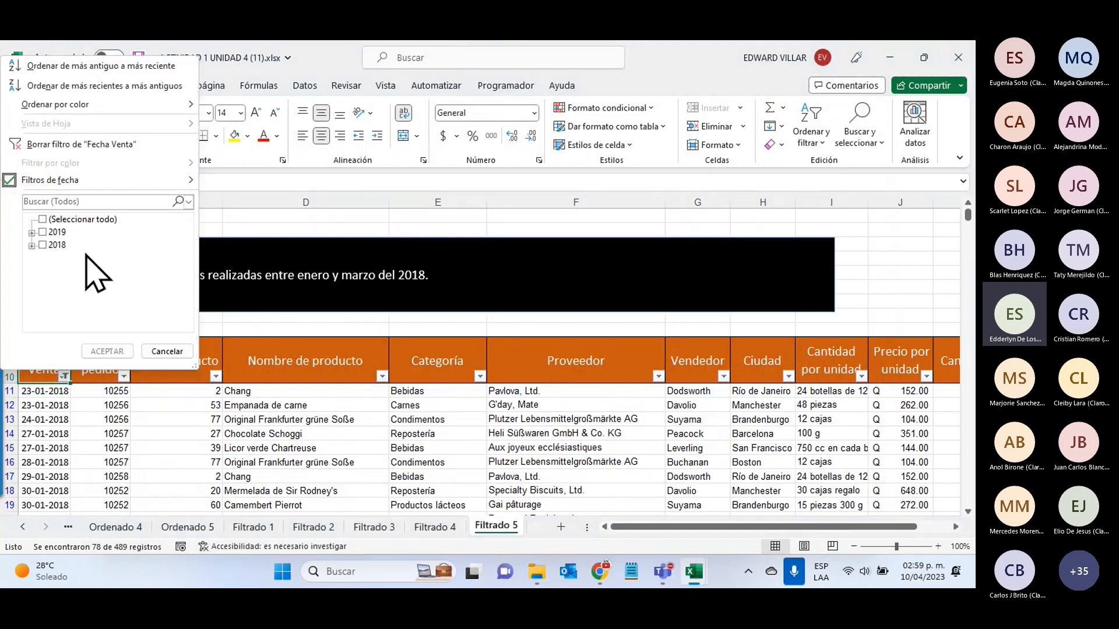
pyautogui.click(157, 178)
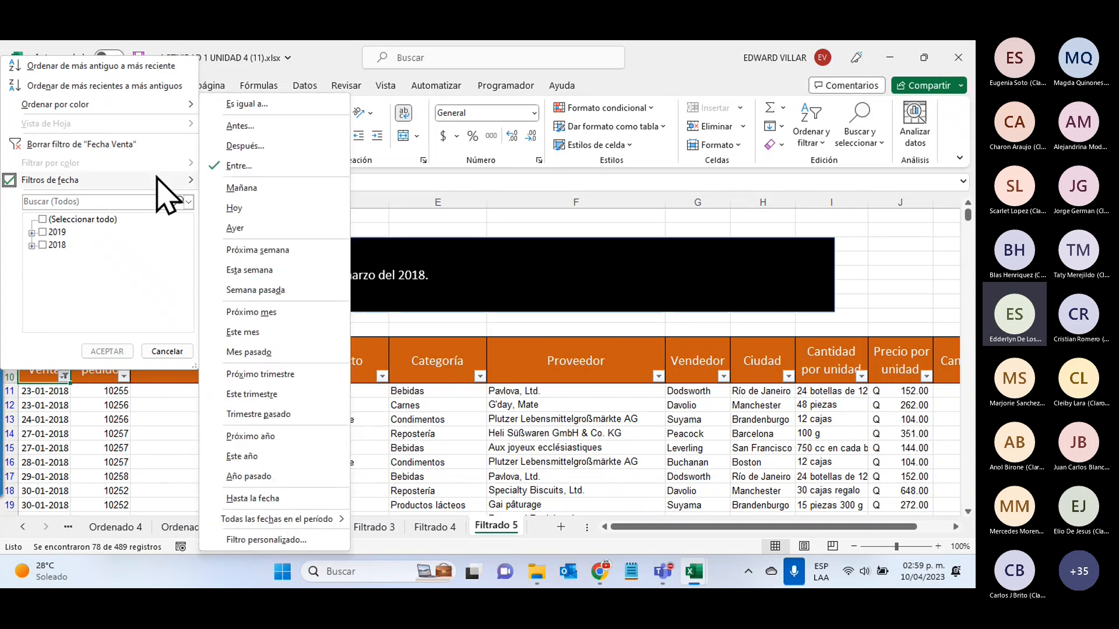
pyautogui.click(31, 245)
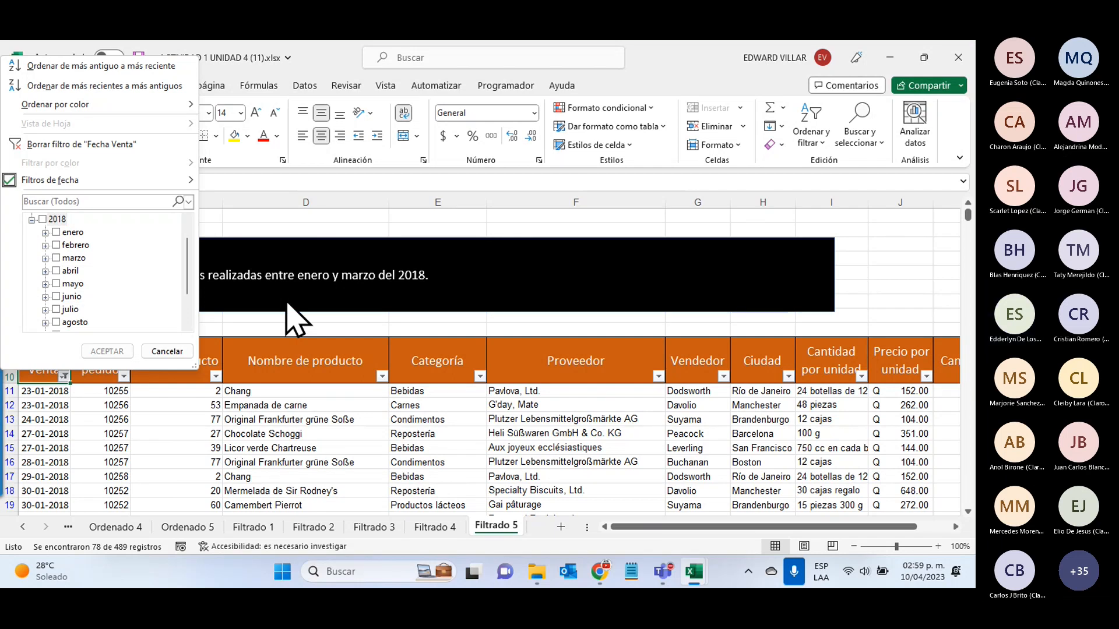
pyautogui.click(57, 232)
pyautogui.click(56, 245)
pyautogui.click(57, 258)
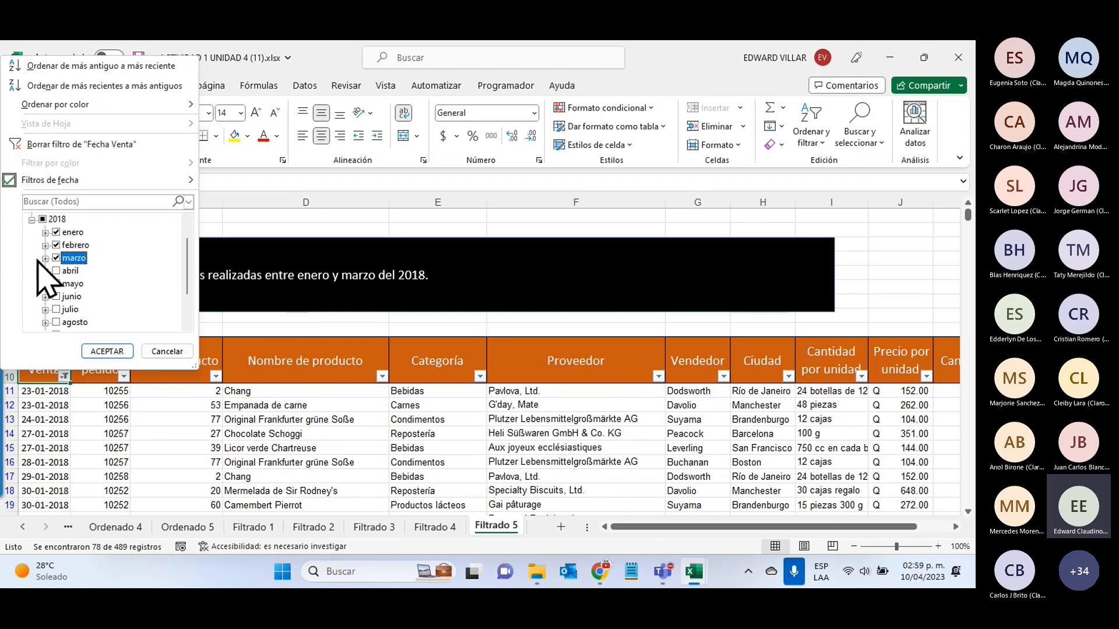
pyautogui.click(44, 258)
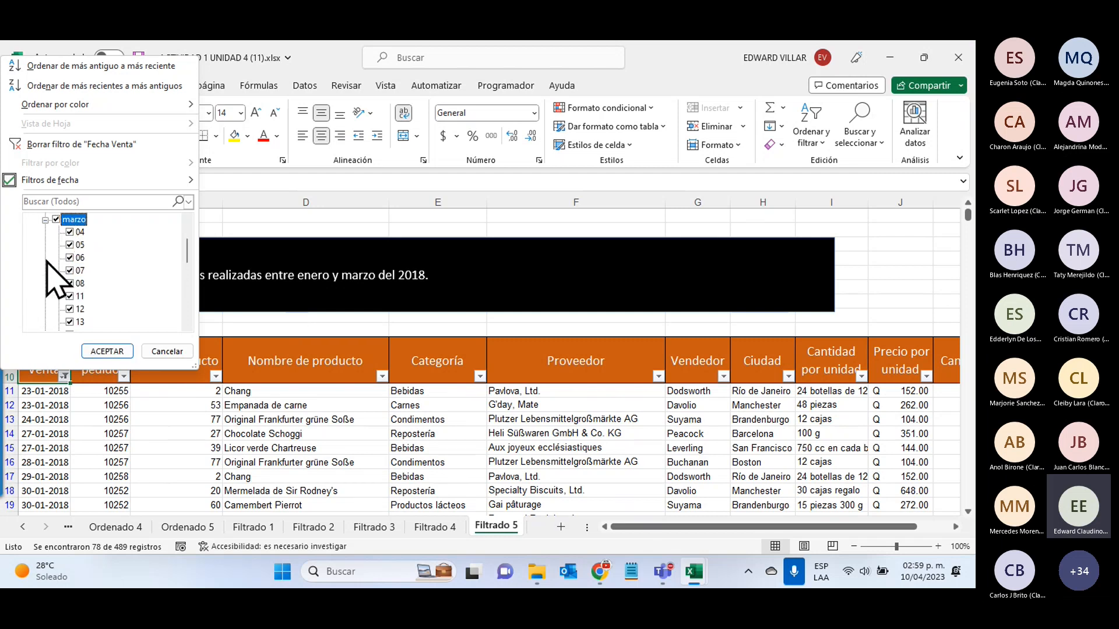
pyautogui.click(45, 219)
pyautogui.click(170, 352)
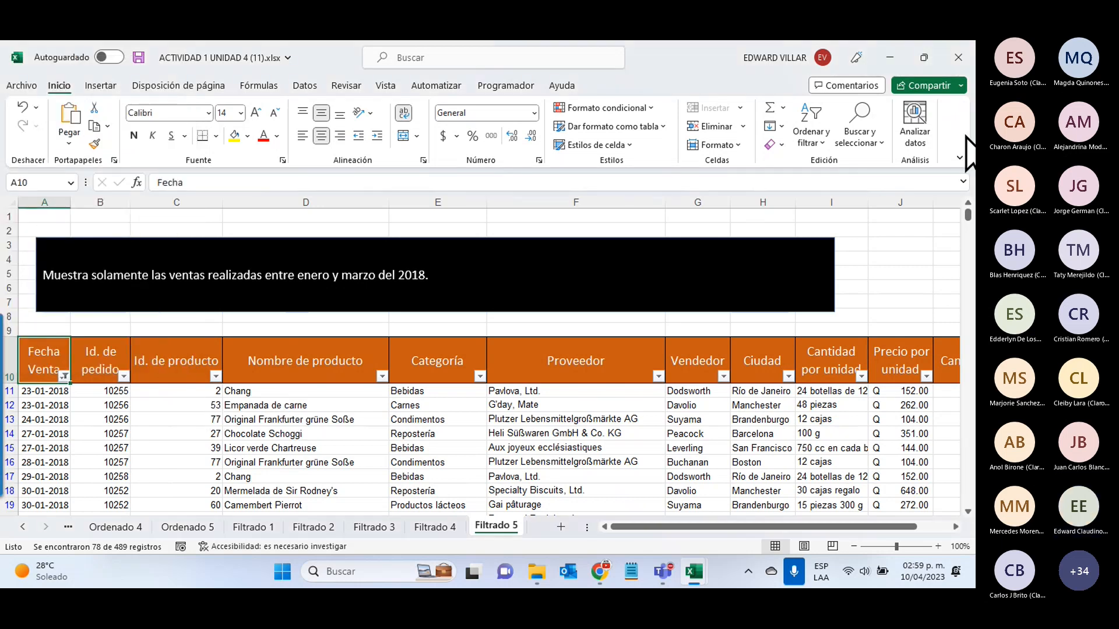
# - Minimize the Excel and Teams windows to reach the browser's course page and examine the Unidad 5 section, Gráficos, Impresión y Macros
pyautogui.click(893, 53)
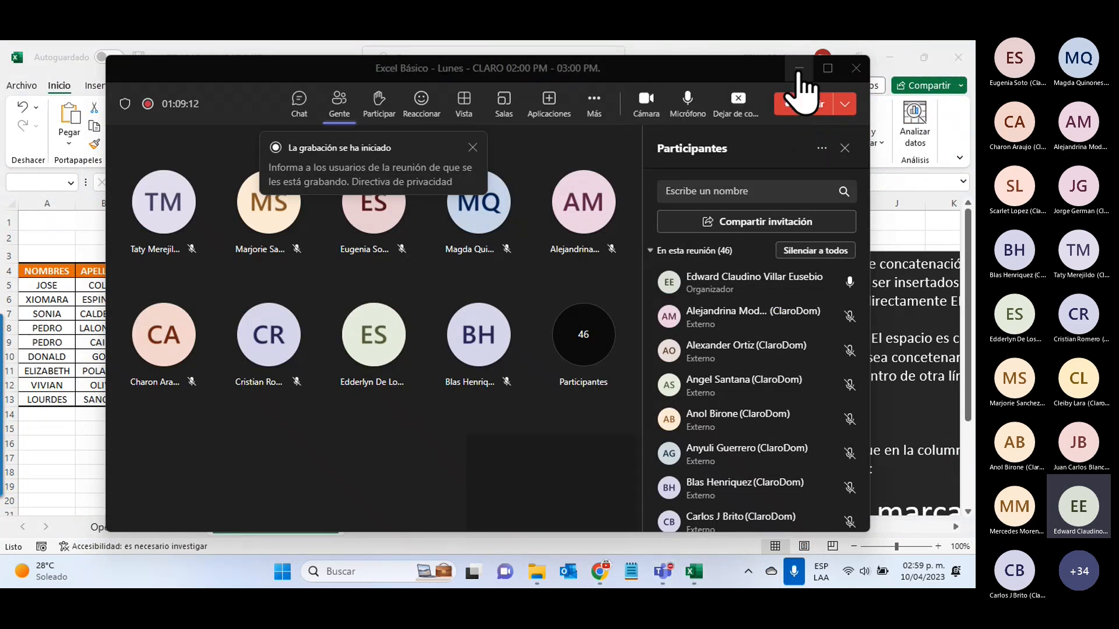
pyautogui.click(800, 69)
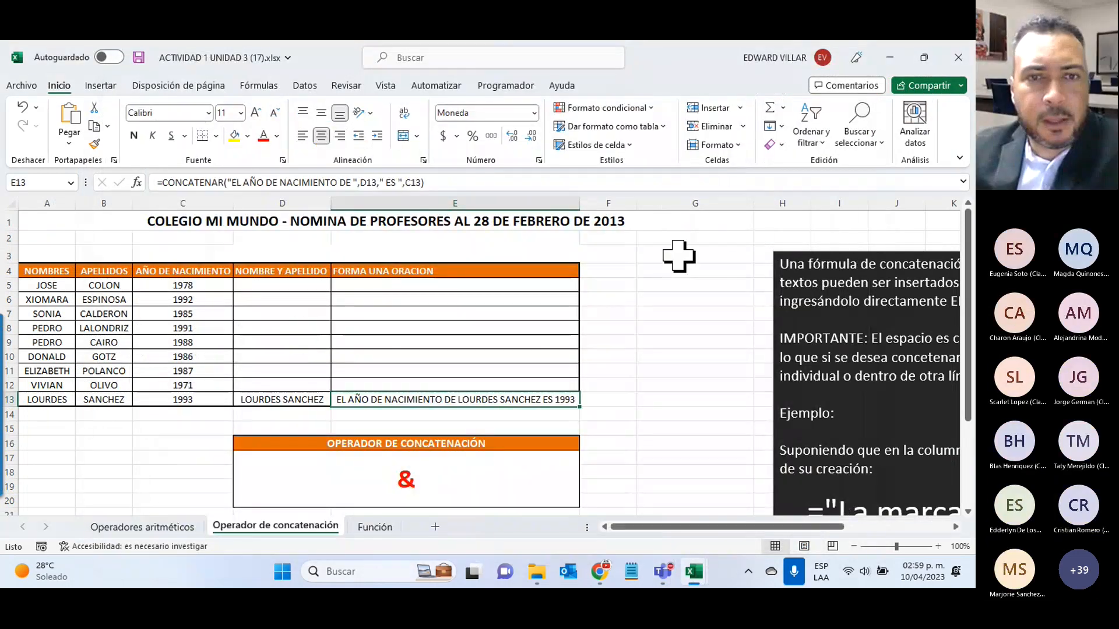
pyautogui.click(891, 58)
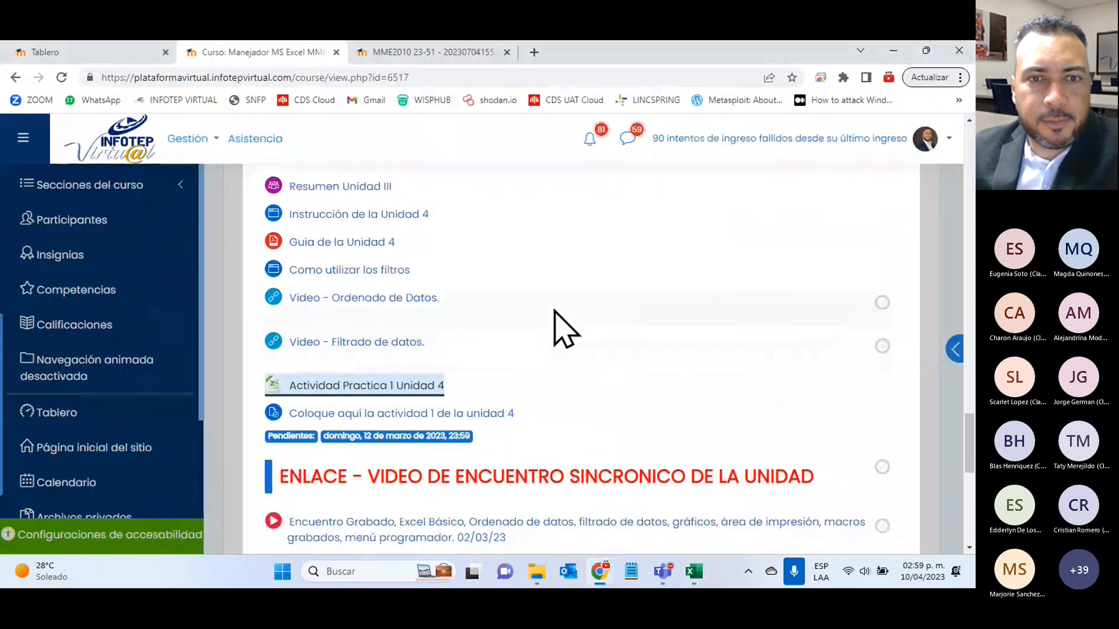
pyautogui.scroll(-10, 554, 327)
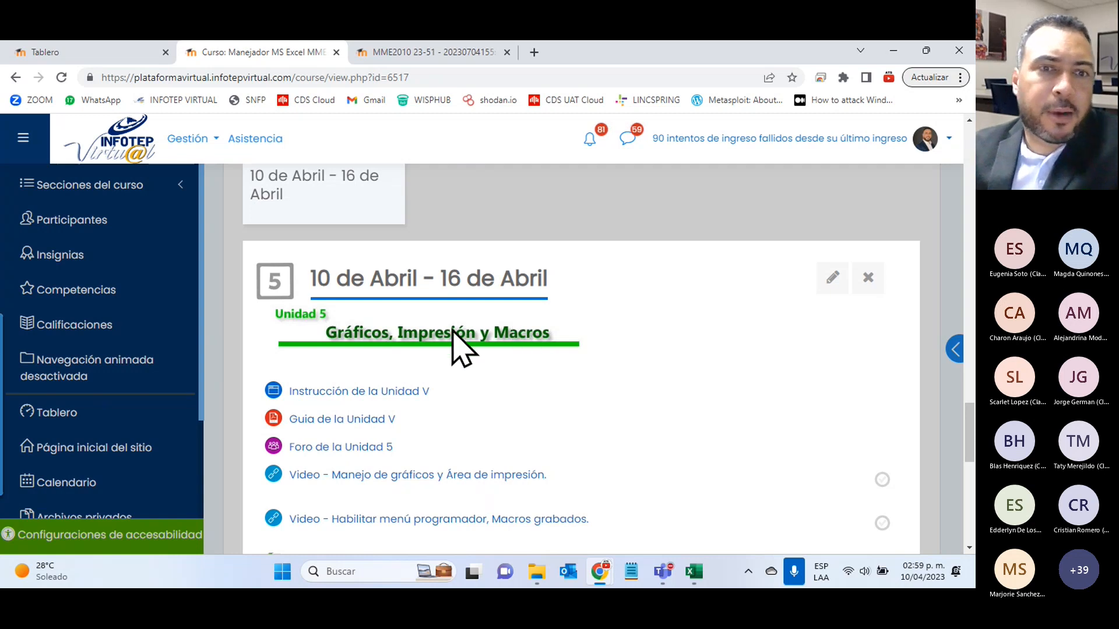
pyautogui.scroll(-3, 300, 430)
pyautogui.scroll(1, 350, 250)
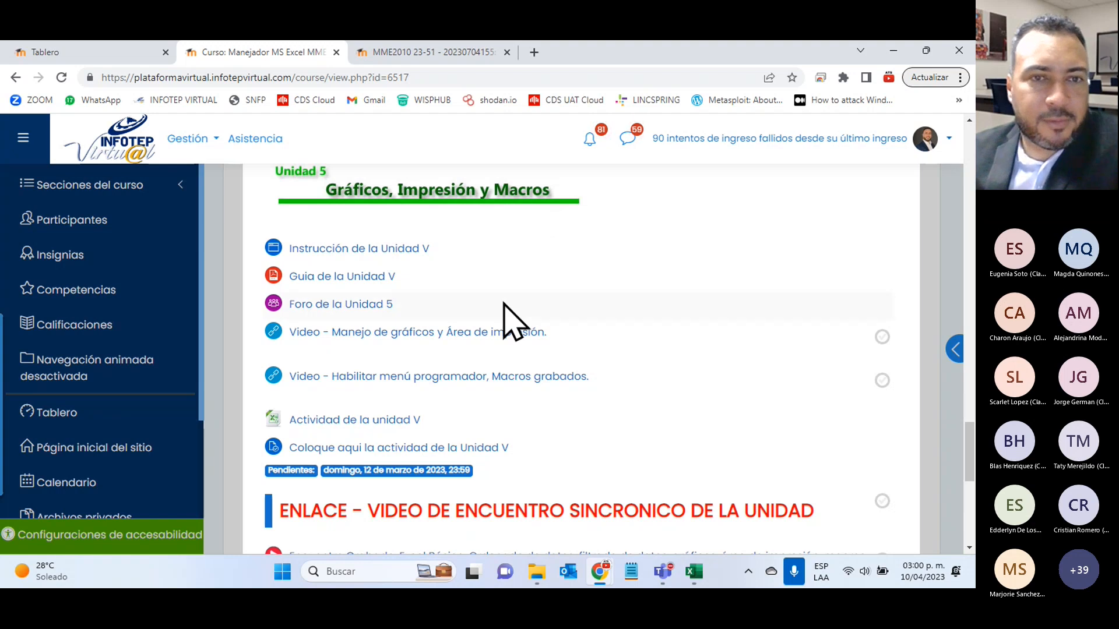
# - Open Foro de la Unidad 5 and Guia de la Unidad V in separate new browser tabs and bring the guide to the front
pyautogui.rightClick(357, 304)
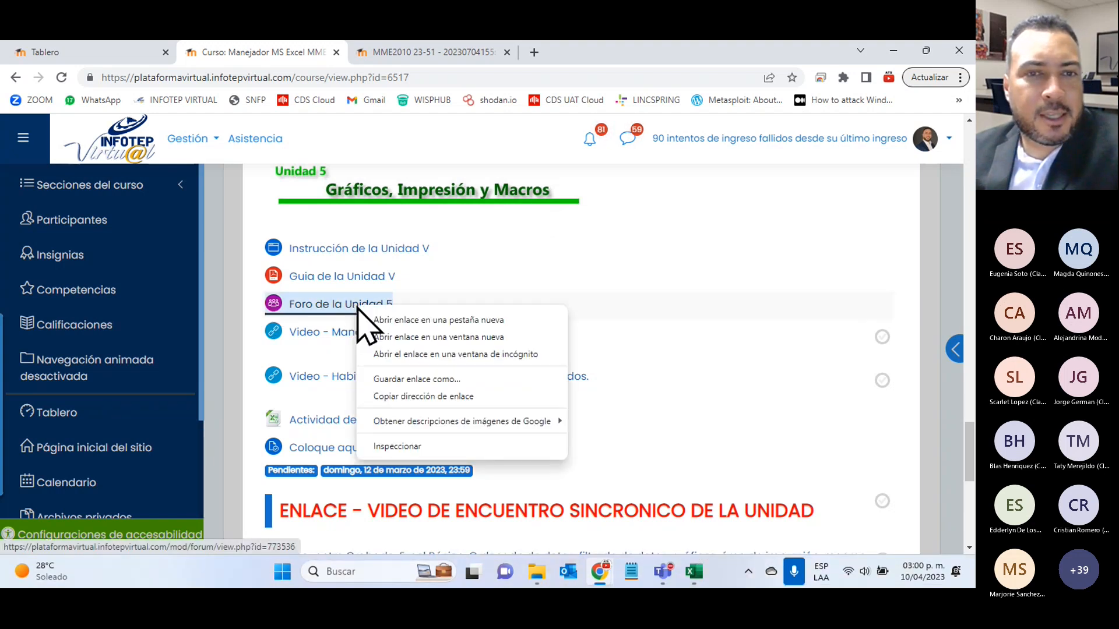
pyautogui.click(422, 320)
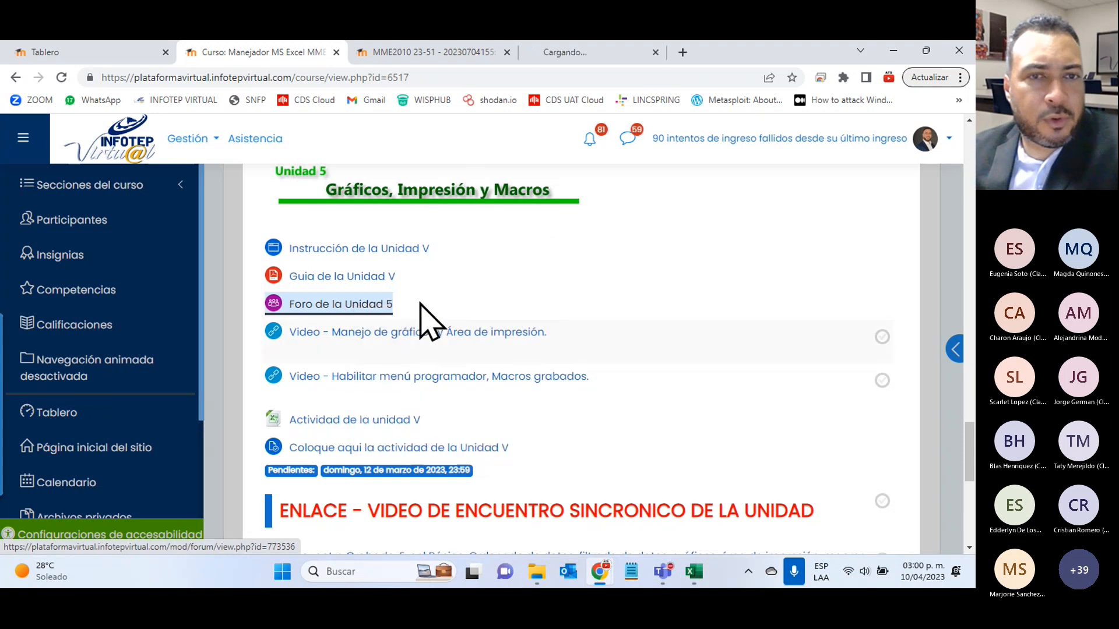
pyautogui.rightClick(373, 278)
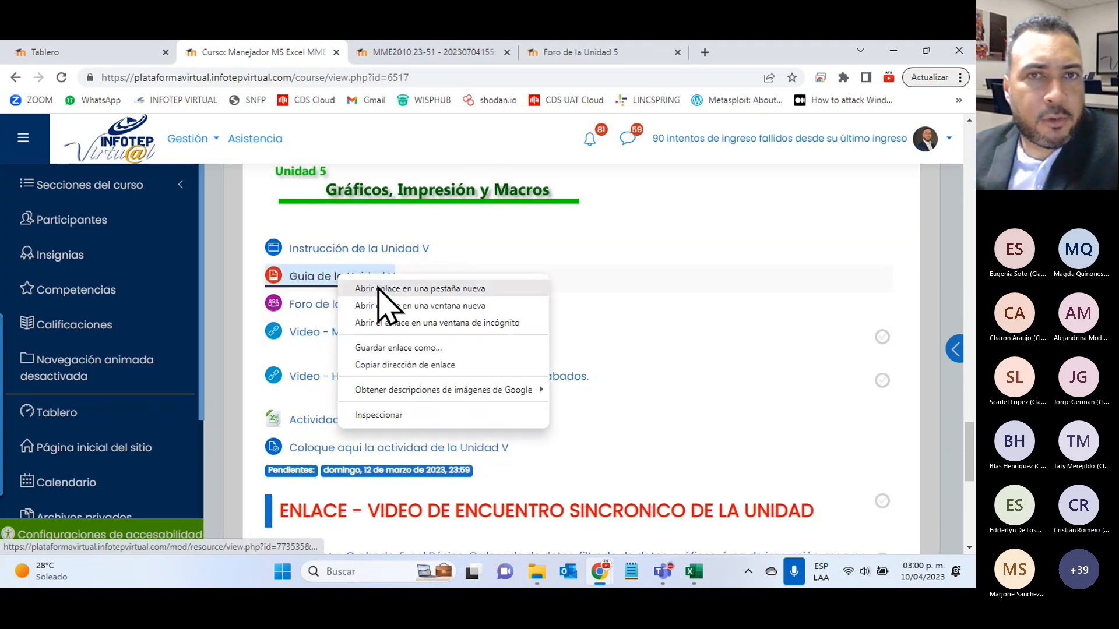
pyautogui.click(408, 293)
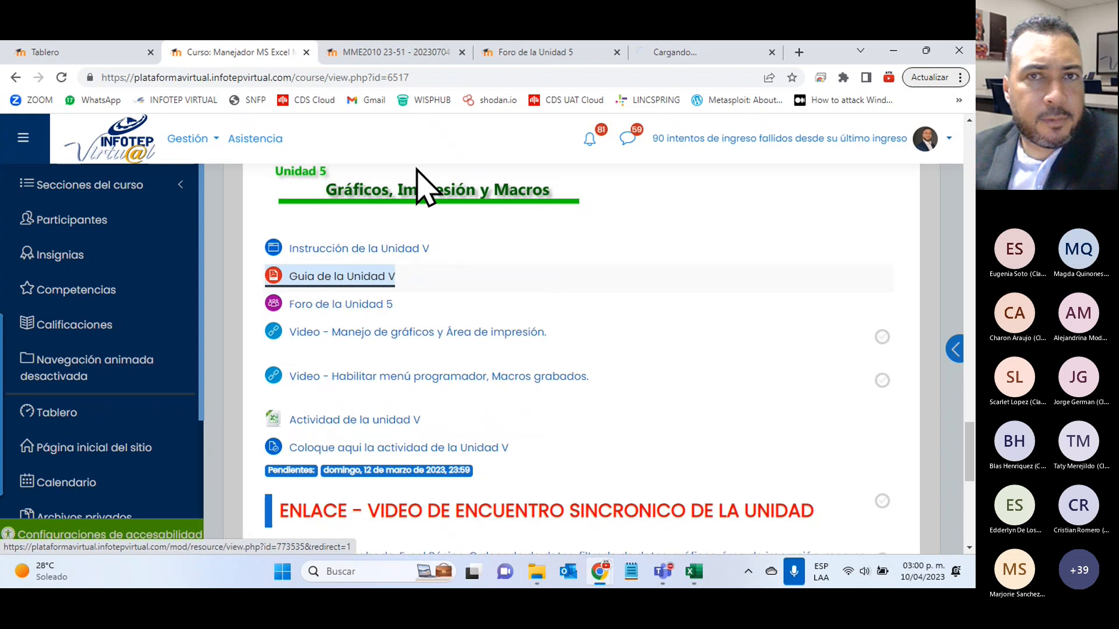
pyautogui.click(691, 54)
# - Examine the Unidad V guide's opening pages on chart concepts, the steps for creating charts, and column chart types
pyautogui.scroll(-12, 533, 349)
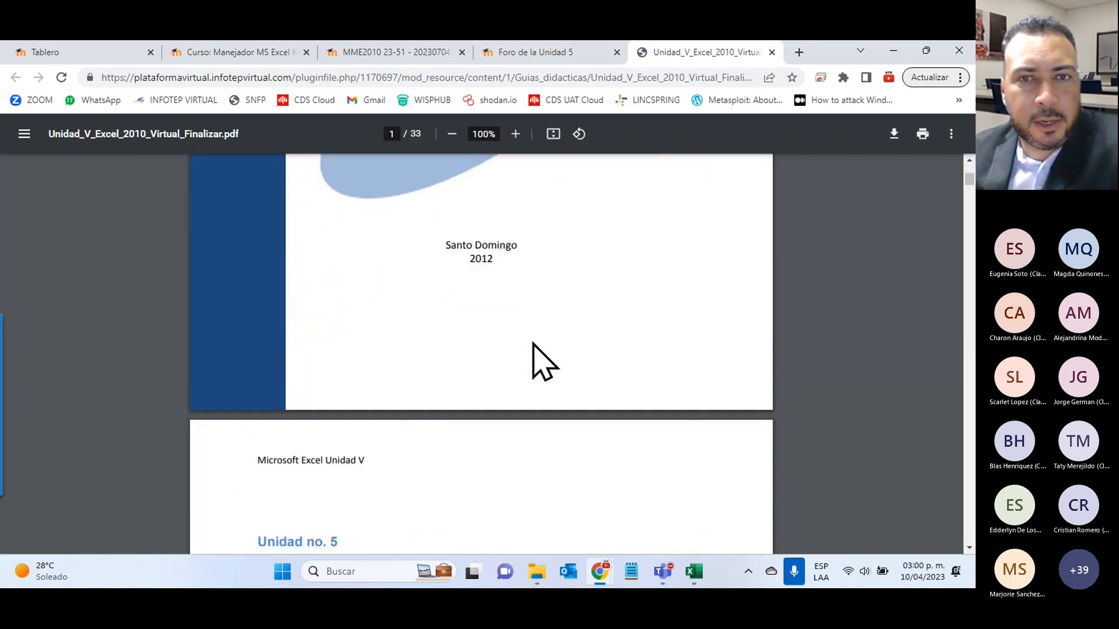
pyautogui.scroll(-15, 532, 350)
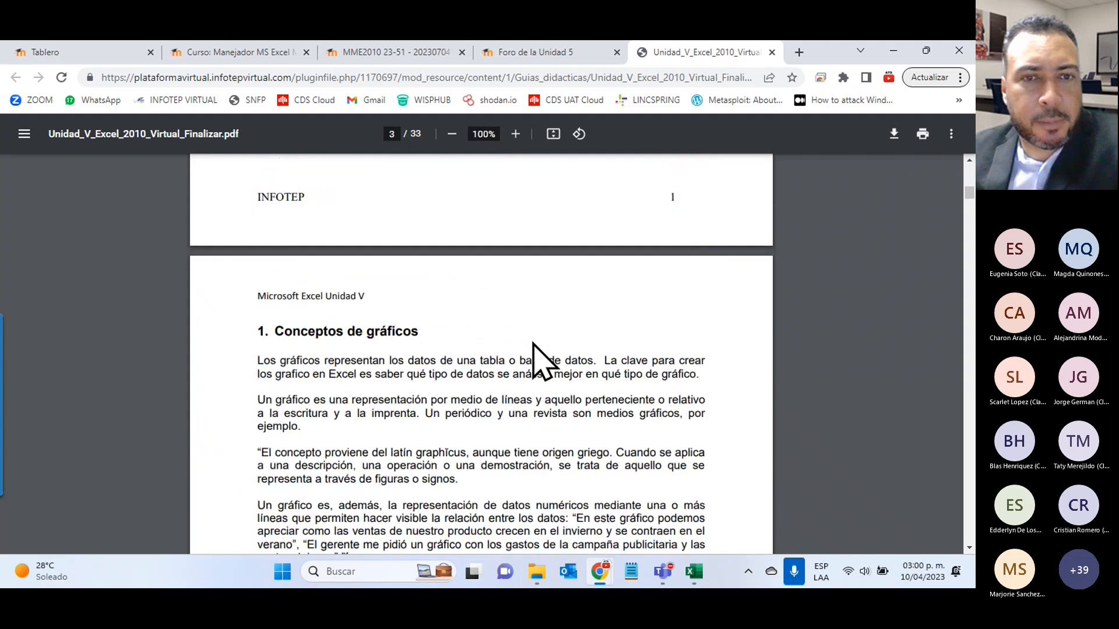
pyautogui.scroll(-4, 533, 344)
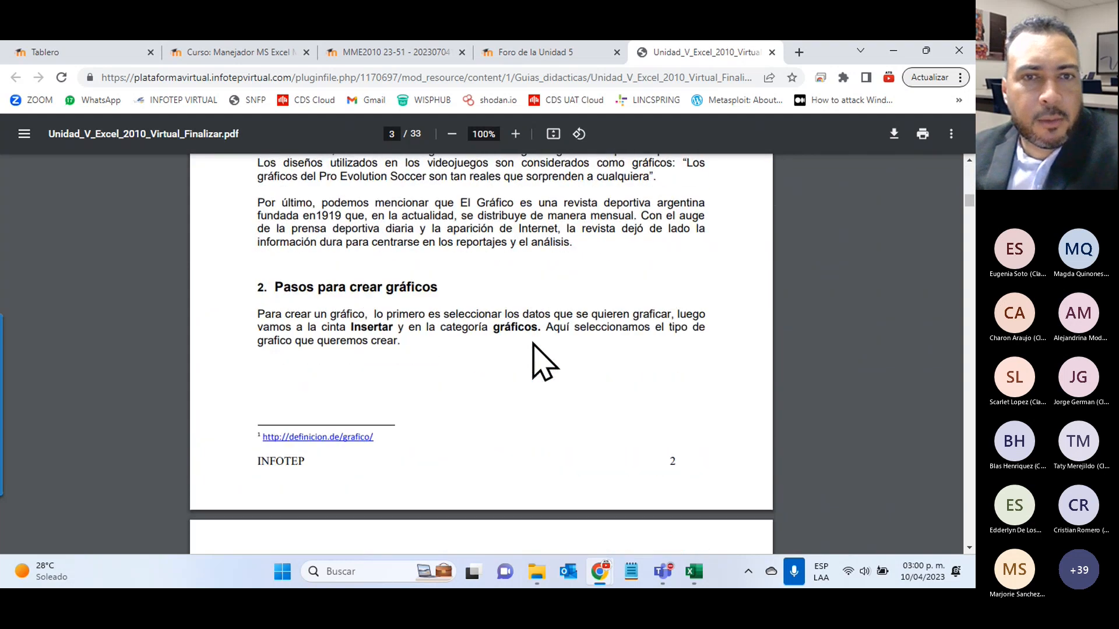
pyautogui.scroll(-5, 533, 344)
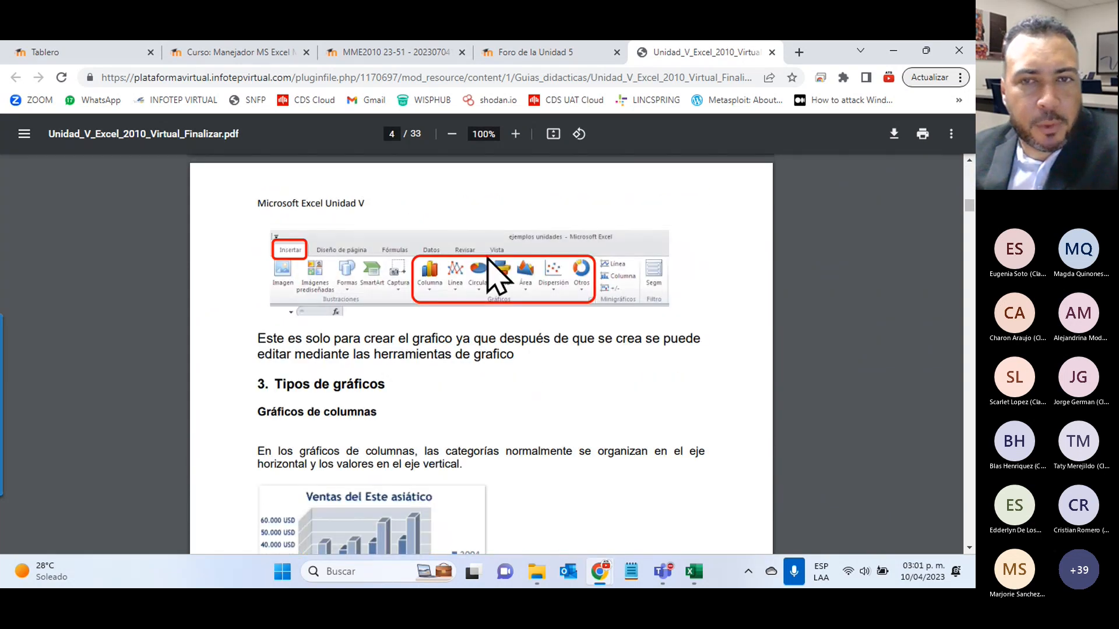
pyautogui.scroll(-5, 502, 289)
pyautogui.scroll(-4, 497, 287)
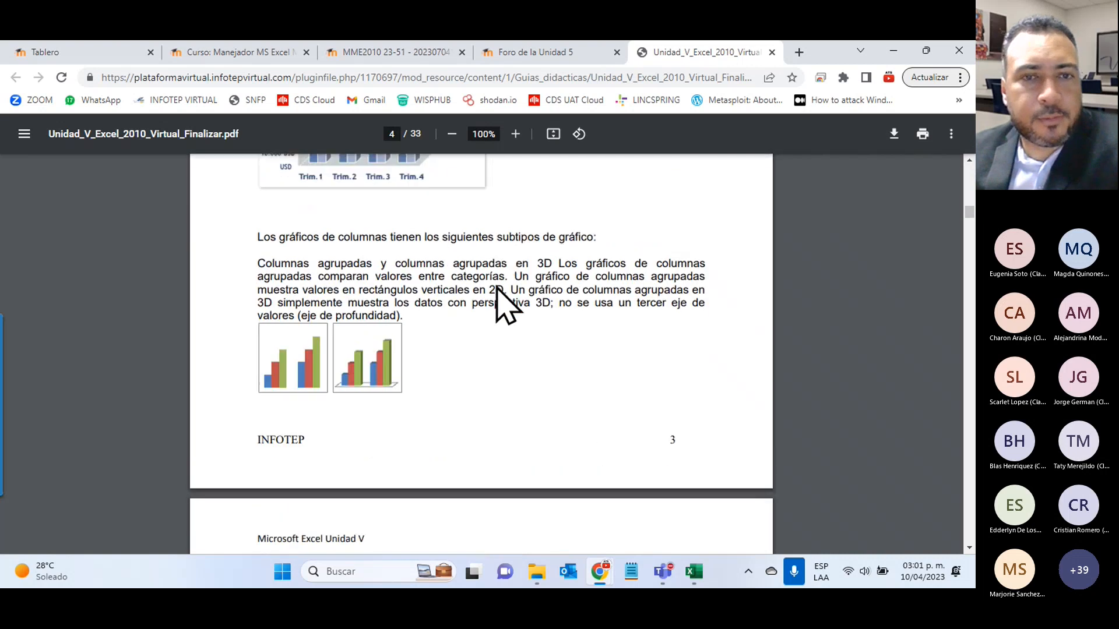
pyautogui.scroll(-4, 497, 287)
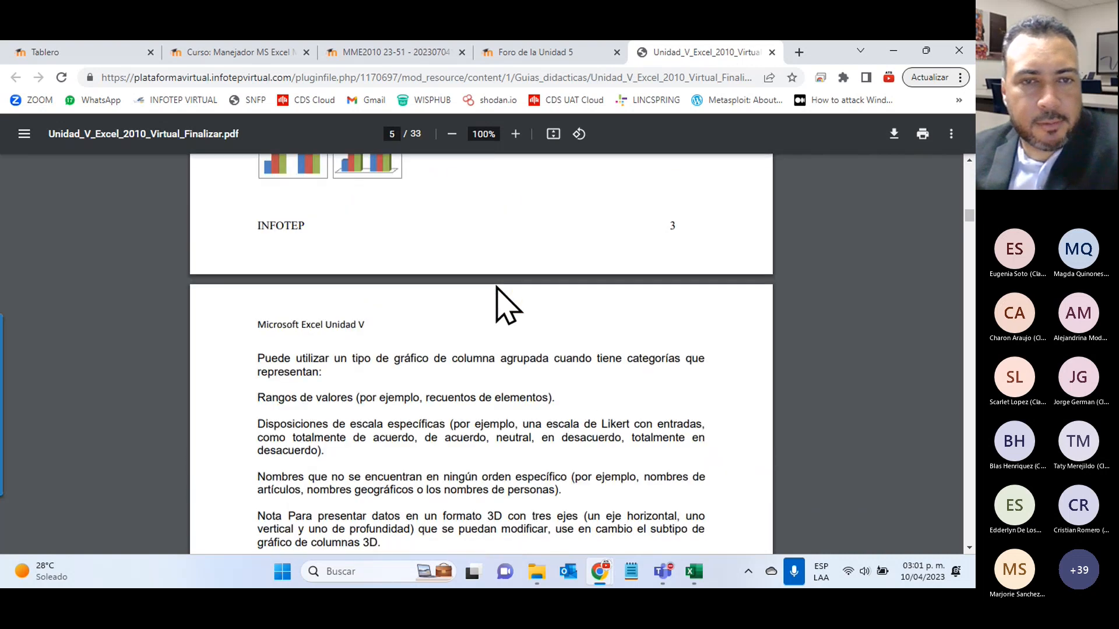
# - Review the chart types in the Unit V PDF guide, the Unit 5 forum instructions and the Excel filters page
pyautogui.scroll(-13, 497, 286)
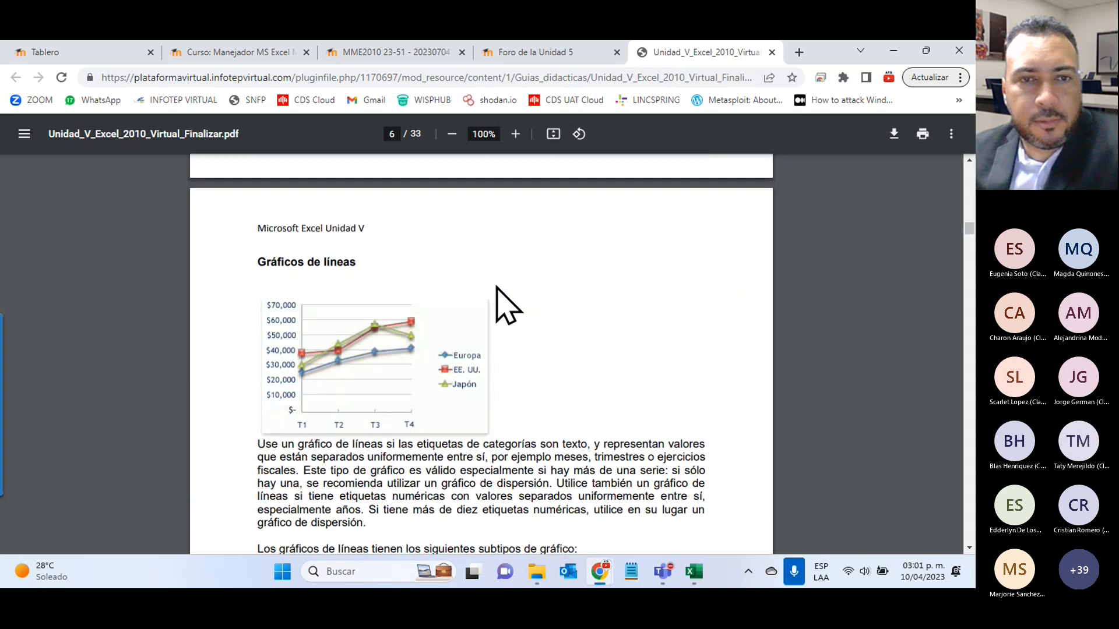
pyautogui.scroll(-20, 500, 286)
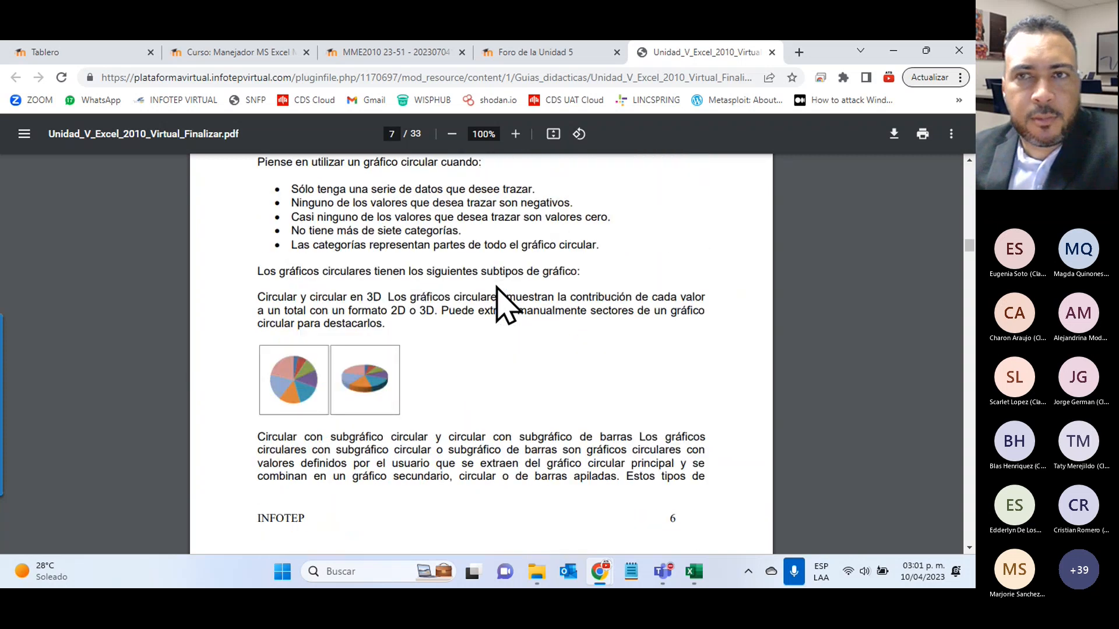
pyautogui.scroll(-3, 500, 287)
pyautogui.click(535, 52)
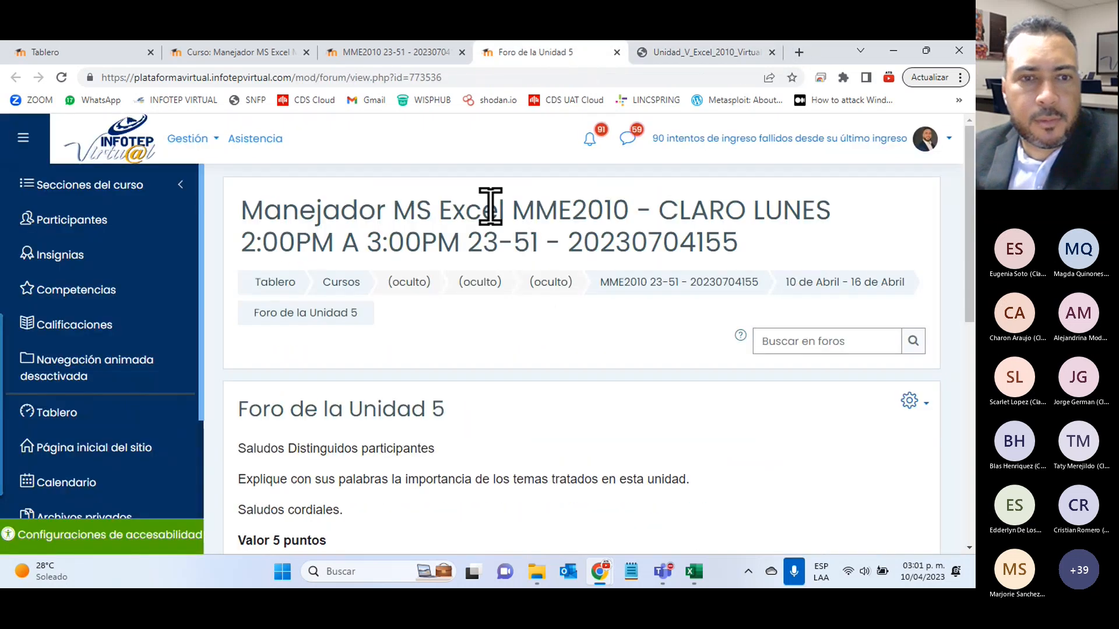
pyautogui.scroll(-1, 490, 205)
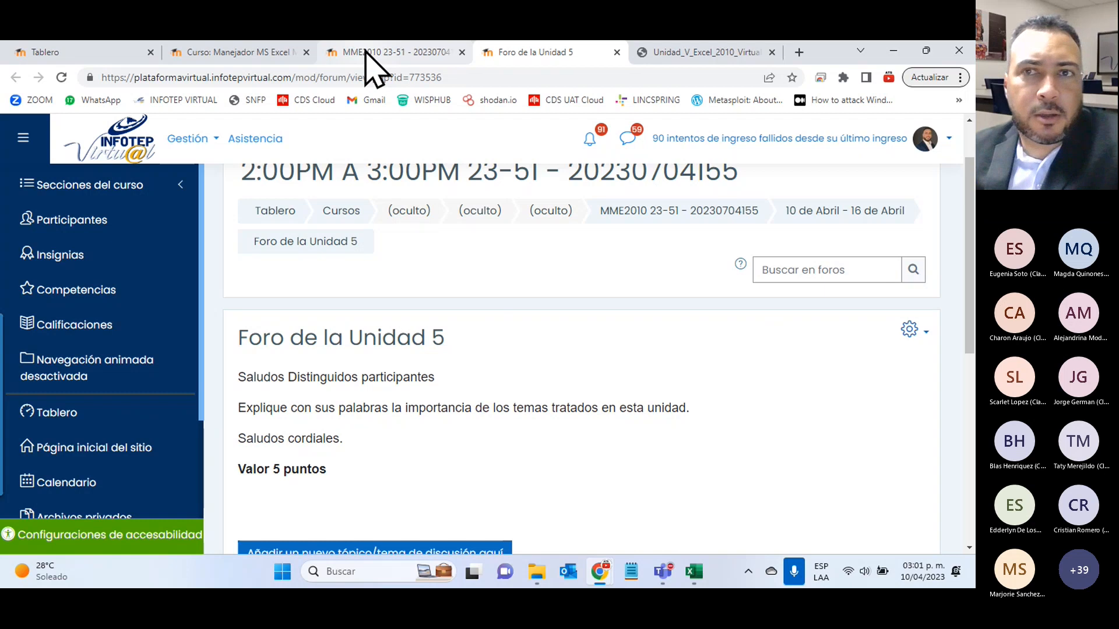
pyautogui.click(677, 51)
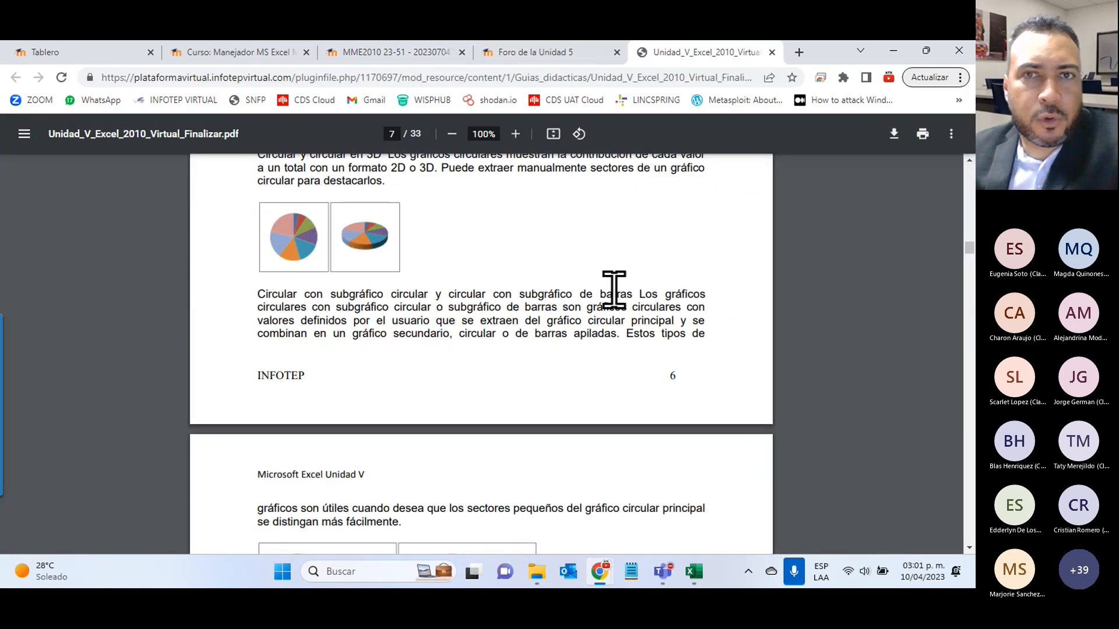
pyautogui.click(537, 52)
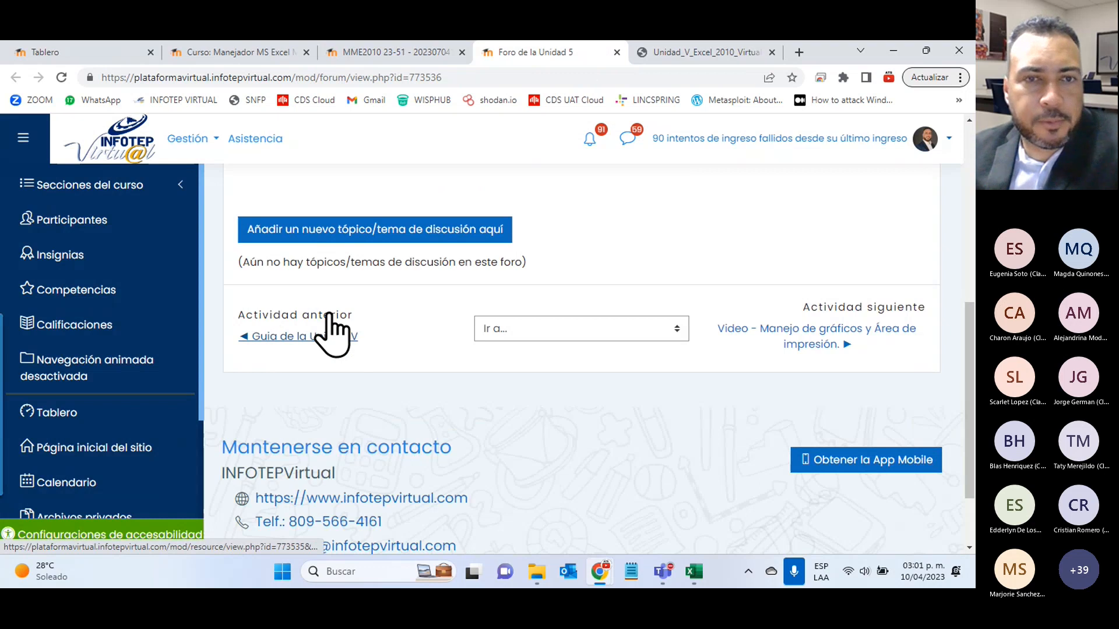
pyautogui.click(700, 52)
pyautogui.scroll(-2, 435, 149)
pyautogui.click(342, 46)
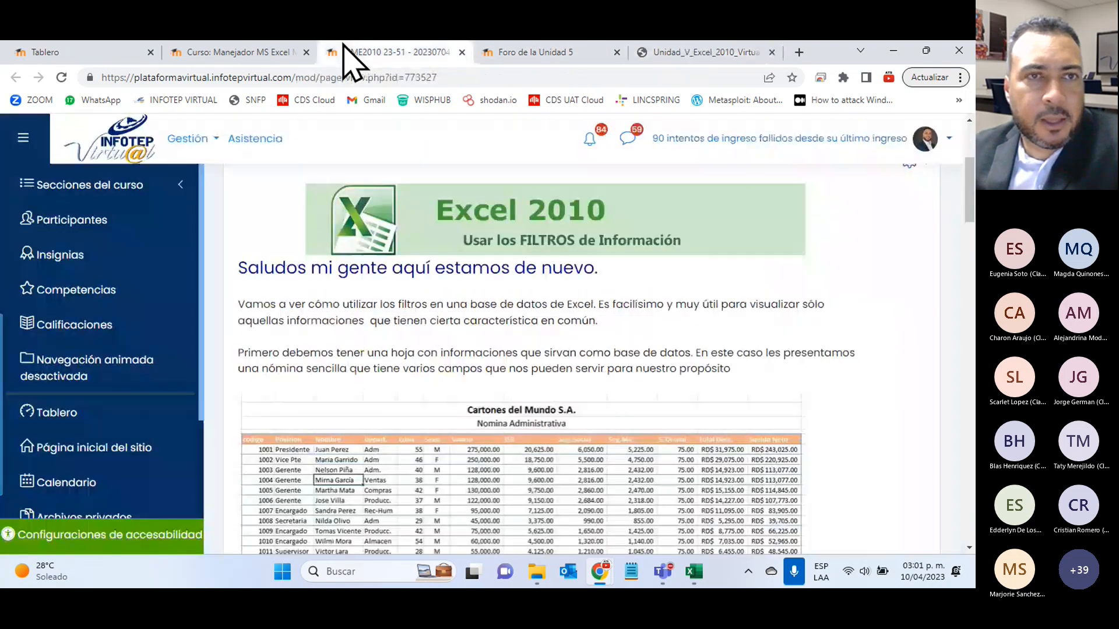
# - Download the "Actividad de la unidad V" workbook from the course page and open it in Excel
pyautogui.click(247, 47)
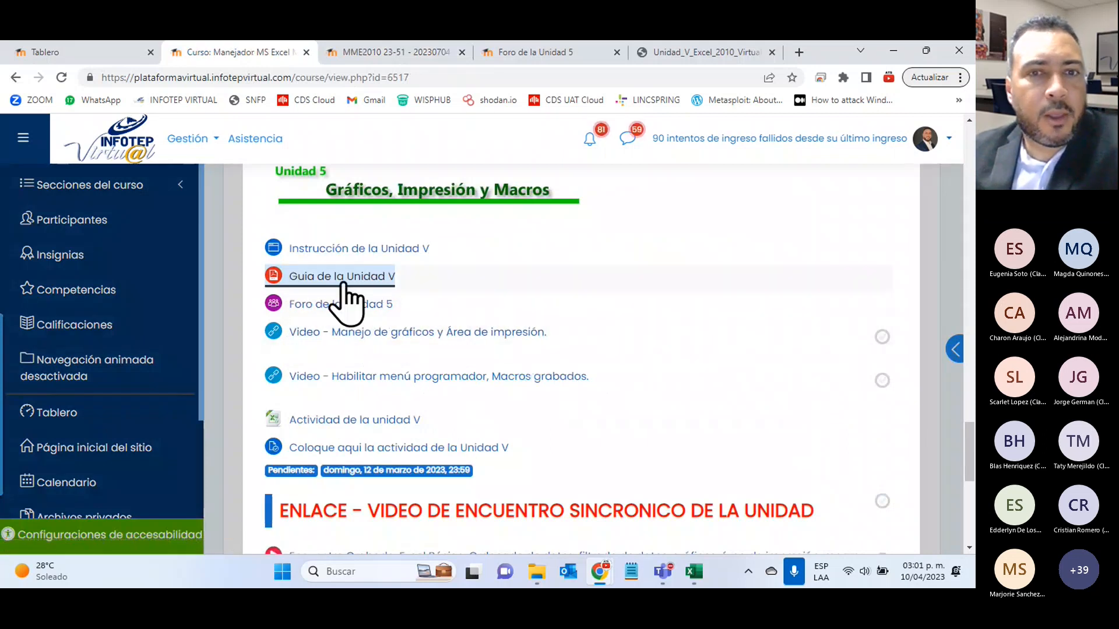
pyautogui.click(341, 419)
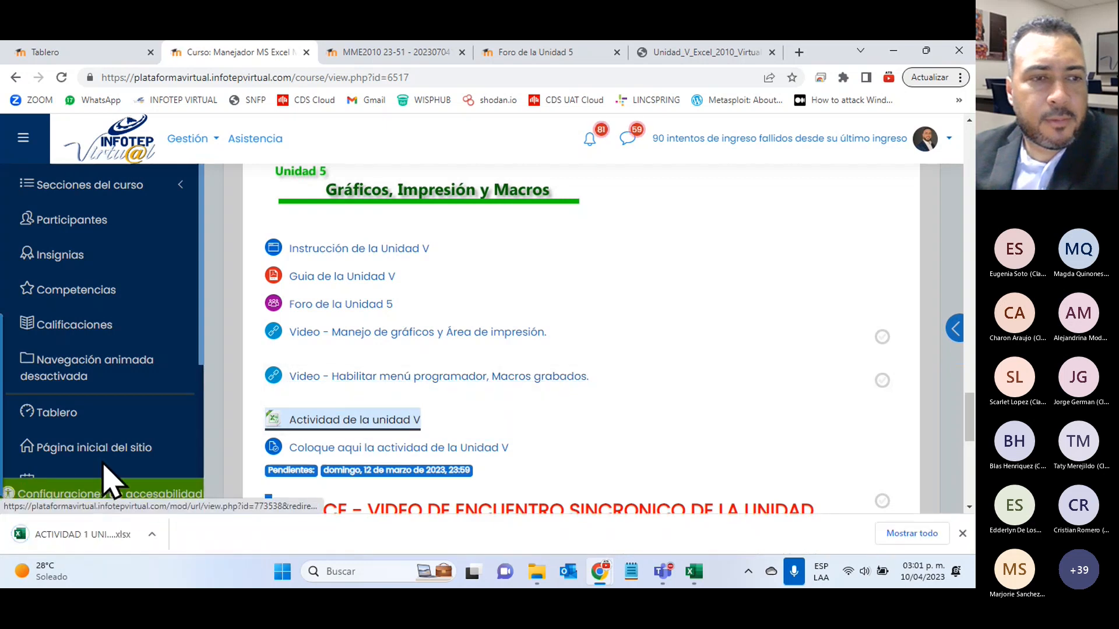
pyautogui.click(72, 542)
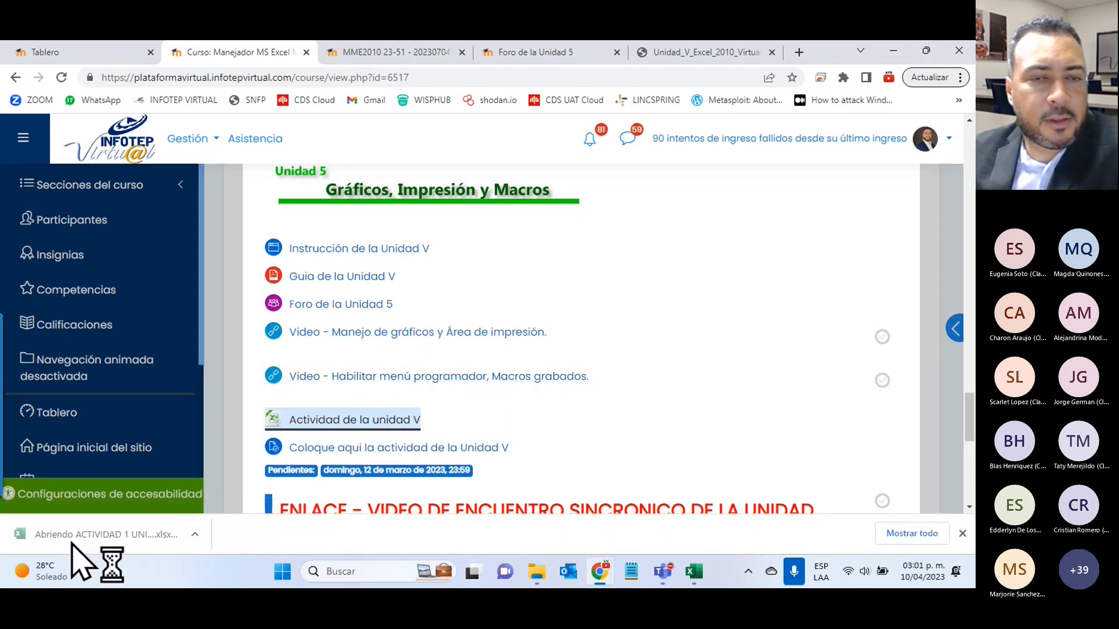
pyautogui.click(693, 574)
pyautogui.click(654, 513)
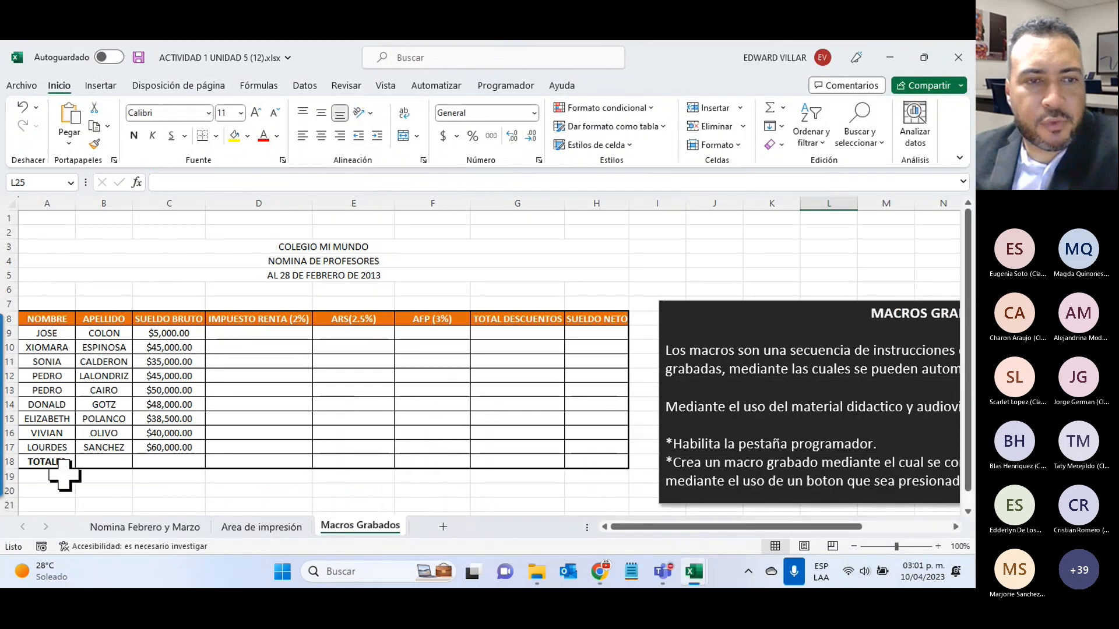
# - Examine the February and March payroll tables and the REPORTE DE NOMINA table on the Nomina Febrero y Marzo sheet
pyautogui.click(125, 525)
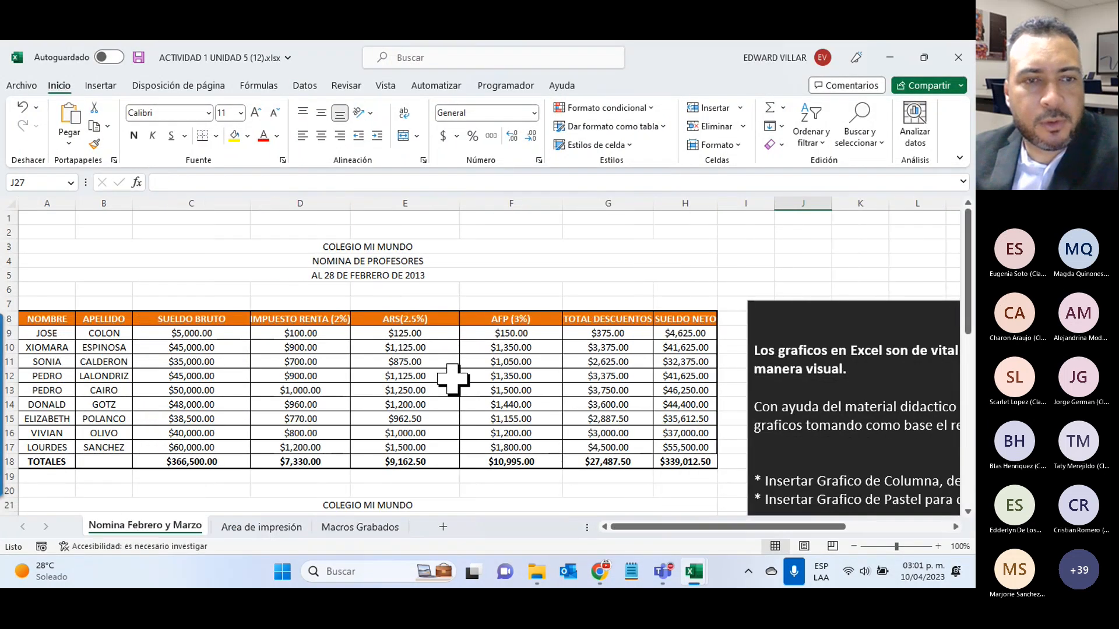
pyautogui.scroll(-2, 453, 379)
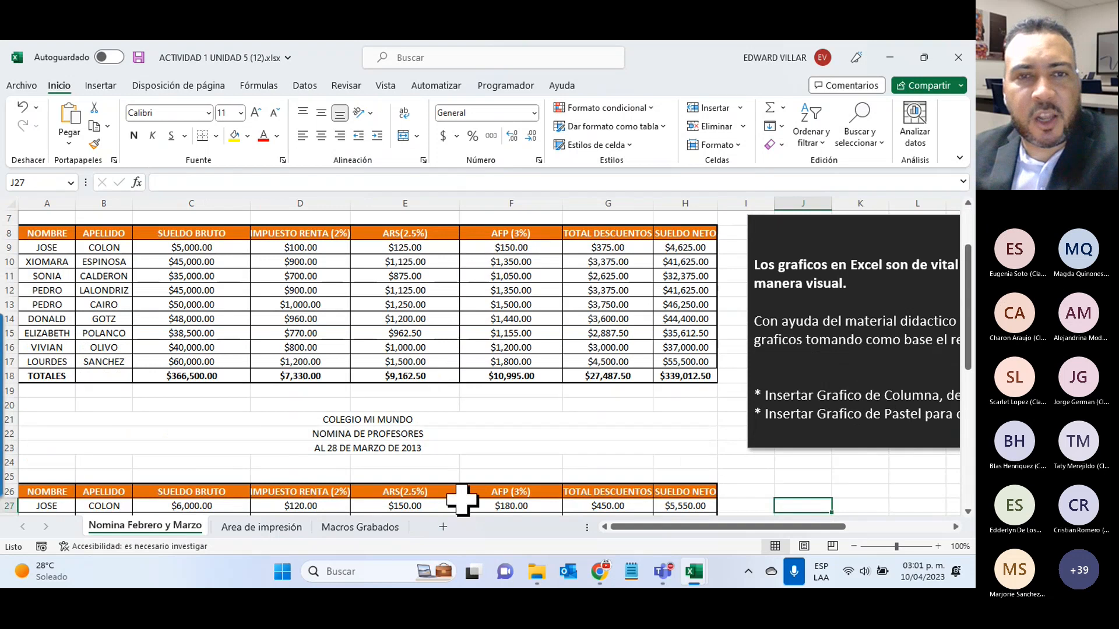
pyautogui.scroll(2, 462, 499)
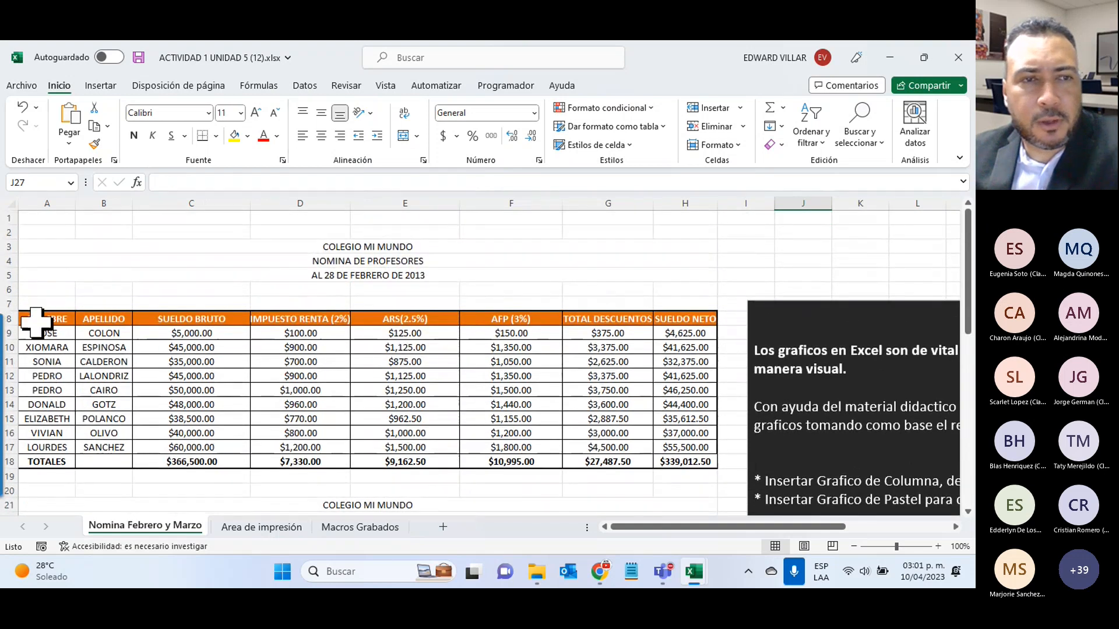
pyautogui.moveTo(41, 319); pyautogui.dragTo(662, 477)
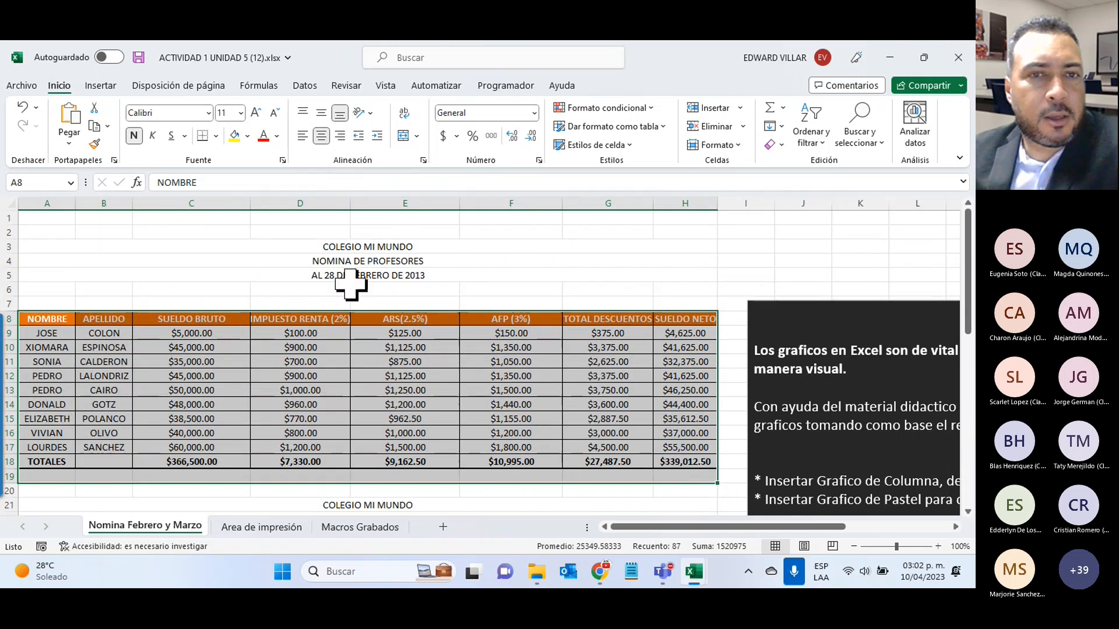
pyautogui.scroll(-1, 350, 284)
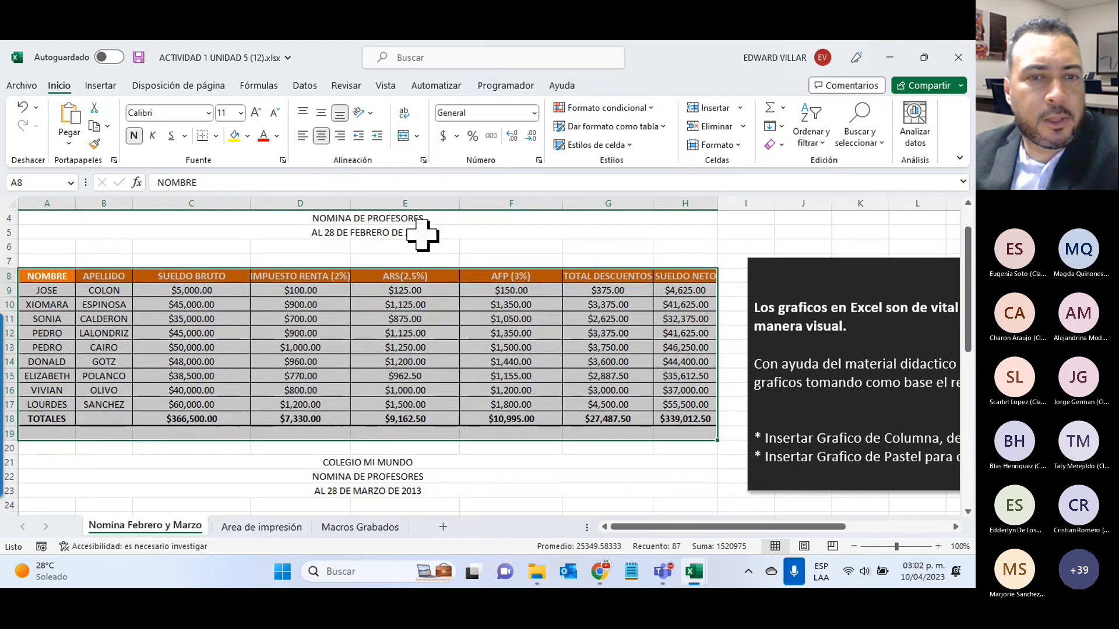
pyautogui.scroll(-4, 425, 237)
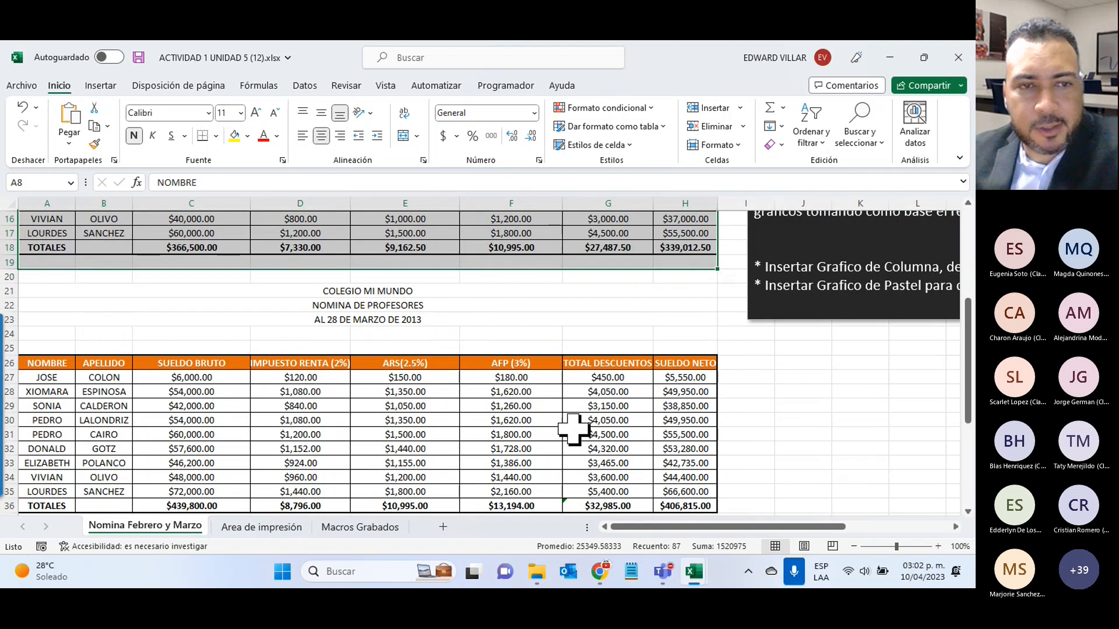
pyautogui.scroll(-5, 641, 446)
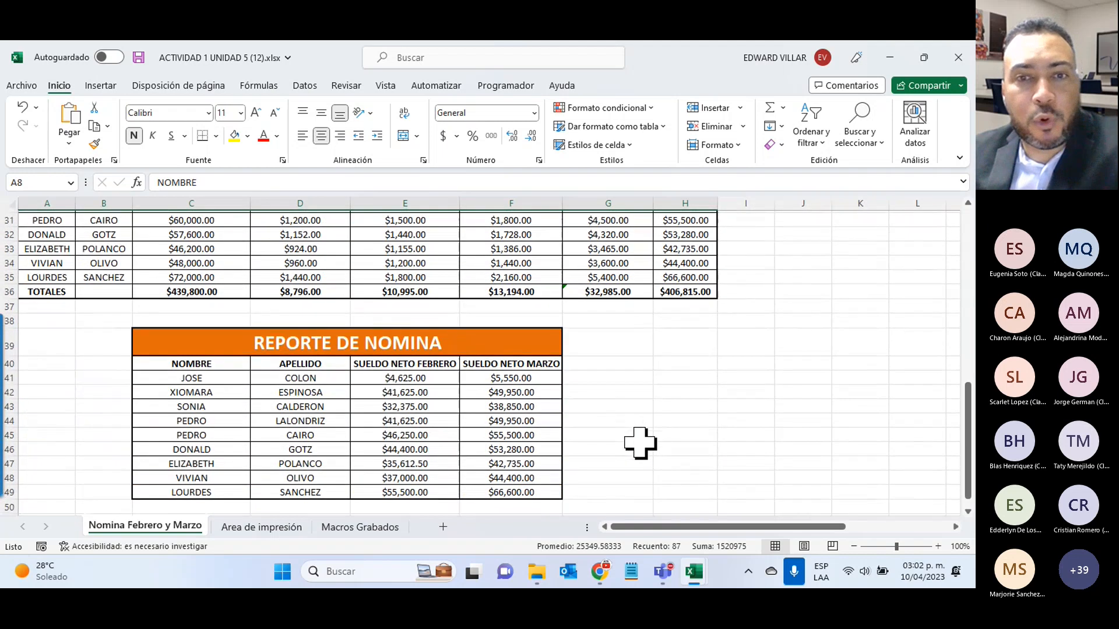
pyautogui.scroll(-1, 640, 443)
pyautogui.scroll(2, 640, 443)
pyautogui.scroll(-2, 640, 444)
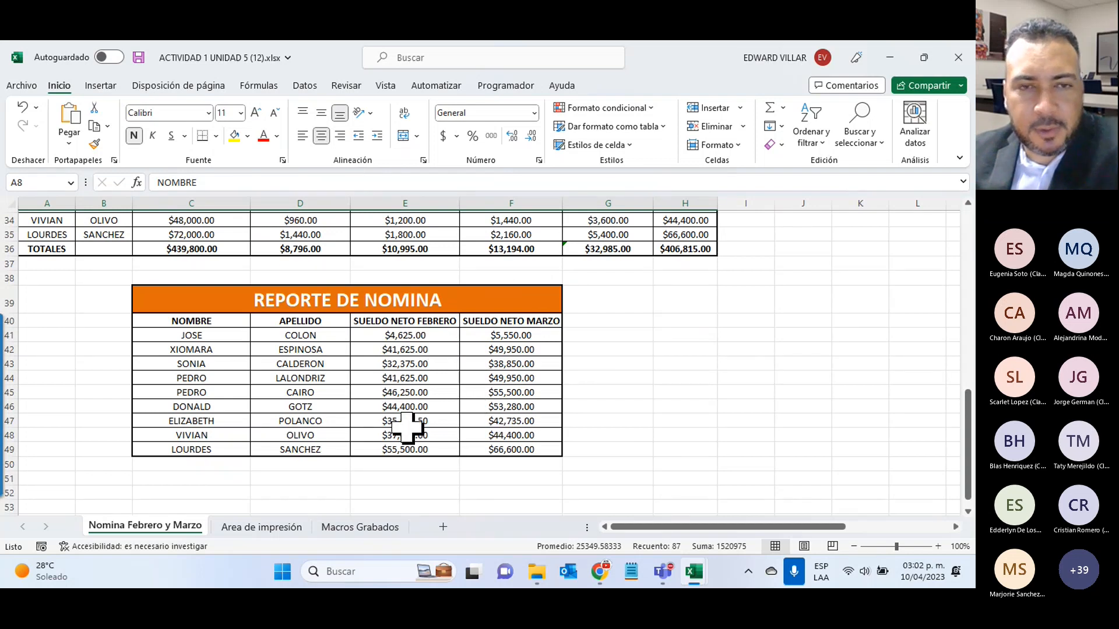
pyautogui.moveTo(295, 289); pyautogui.dragTo(324, 455)
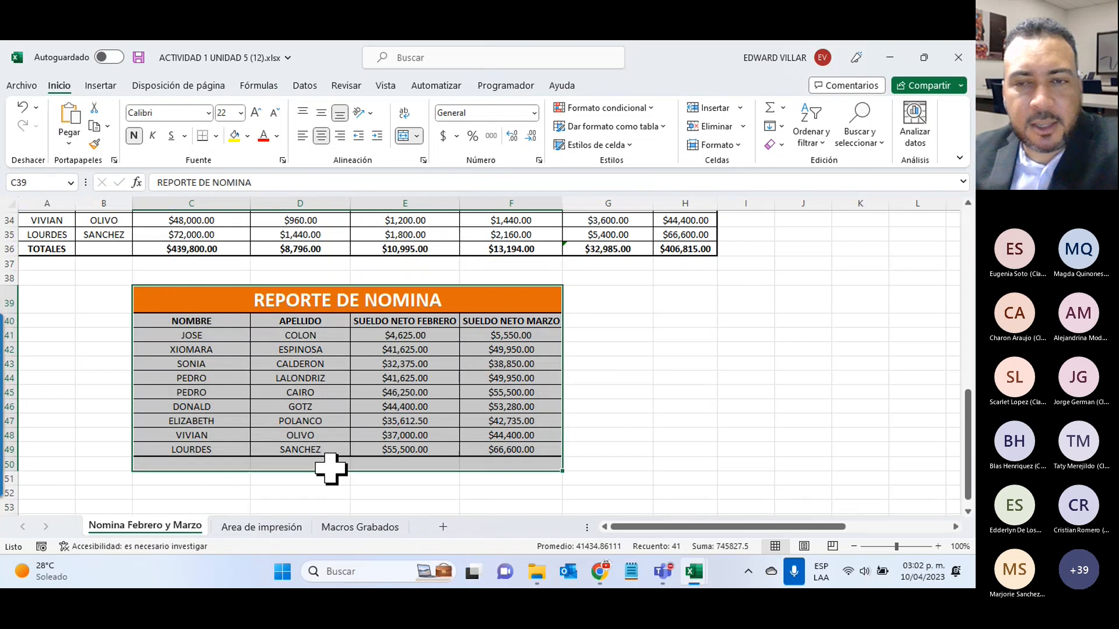
pyautogui.scroll(8, 521, 474)
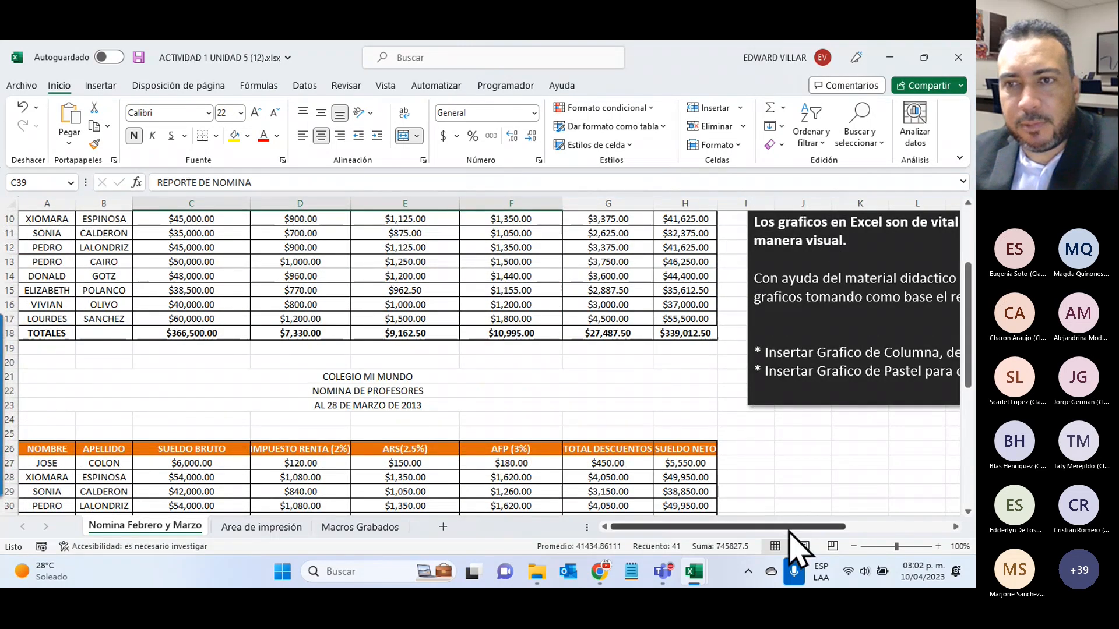
# - Read the chart assignment instructions beside the payroll tables and locate the payroll report they refer to
pyautogui.moveTo(799, 527); pyautogui.dragTo(891, 500)
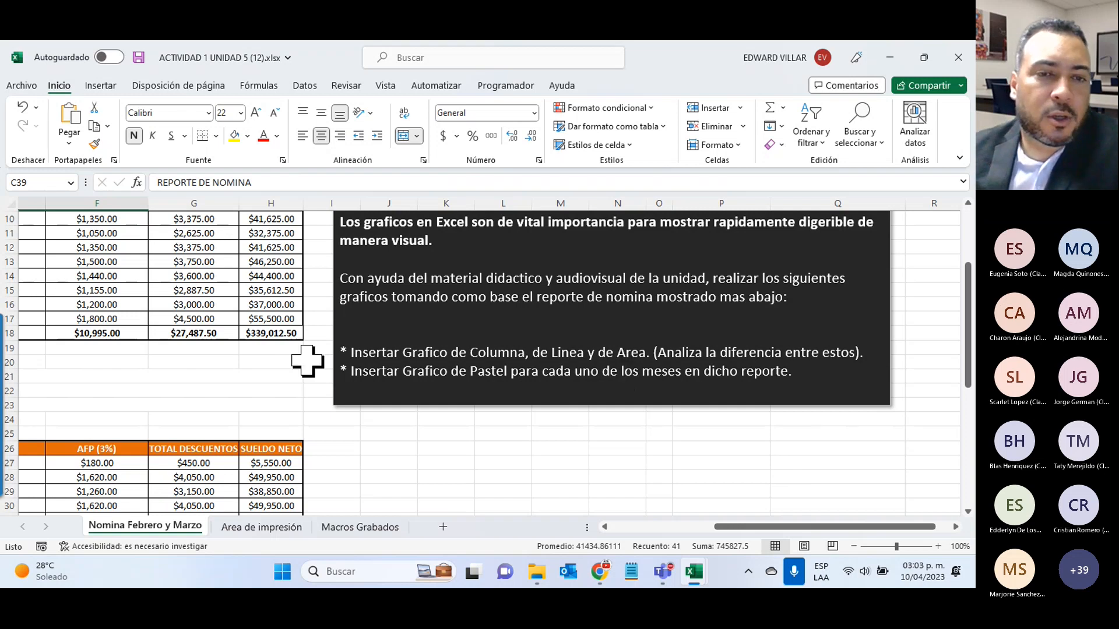
pyautogui.click(676, 527)
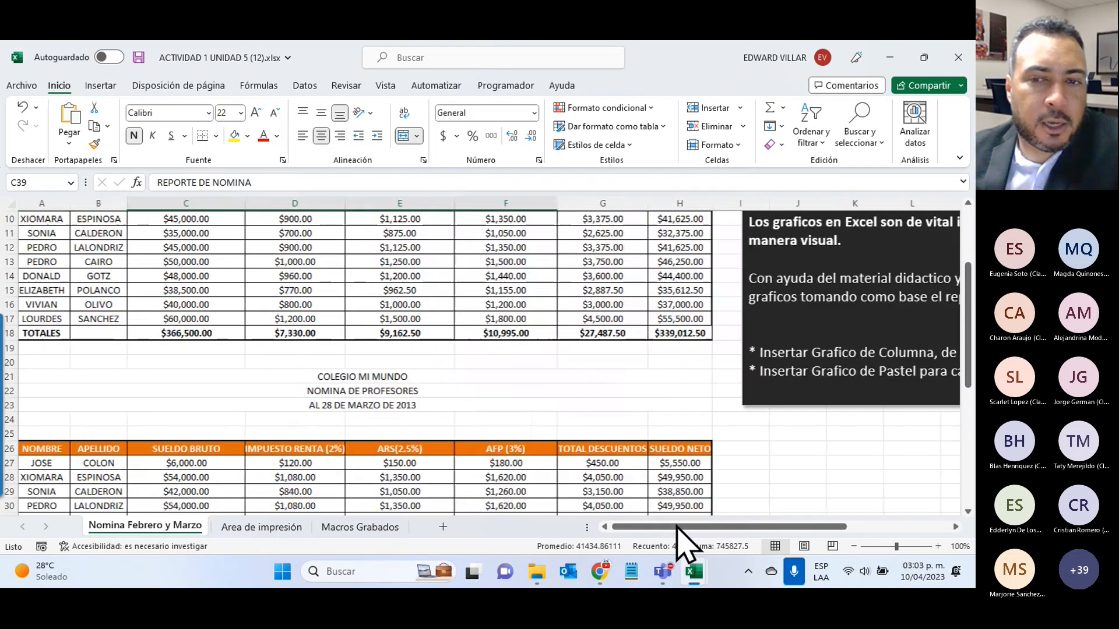
pyautogui.scroll(-1, 749, 449)
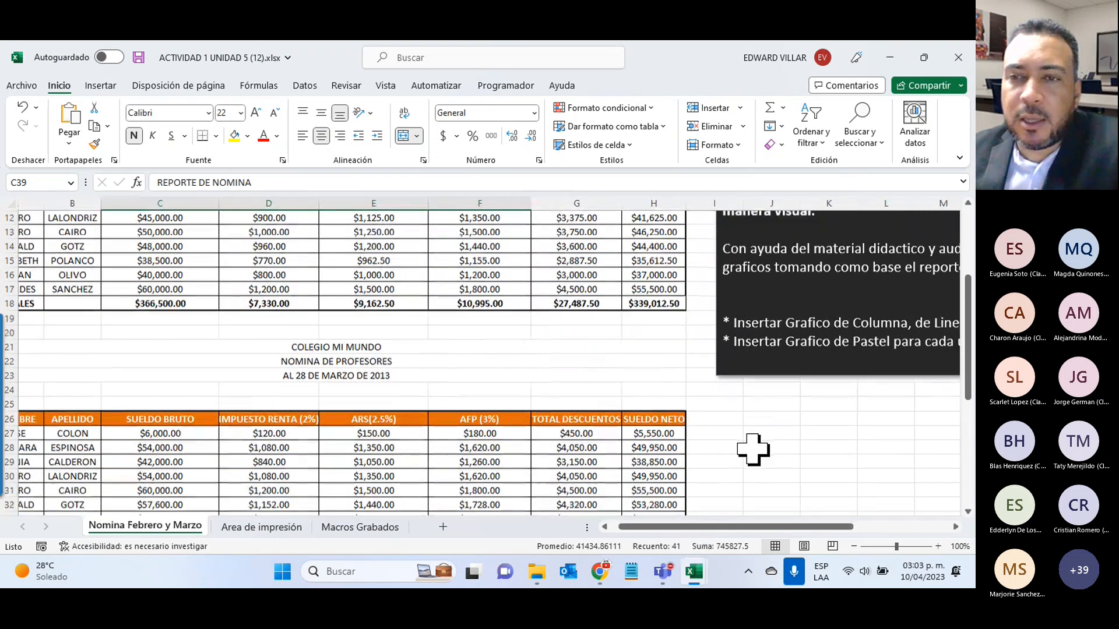
pyautogui.hscroll(1, 739, 512)
pyautogui.moveTo(738, 526); pyautogui.dragTo(783, 526)
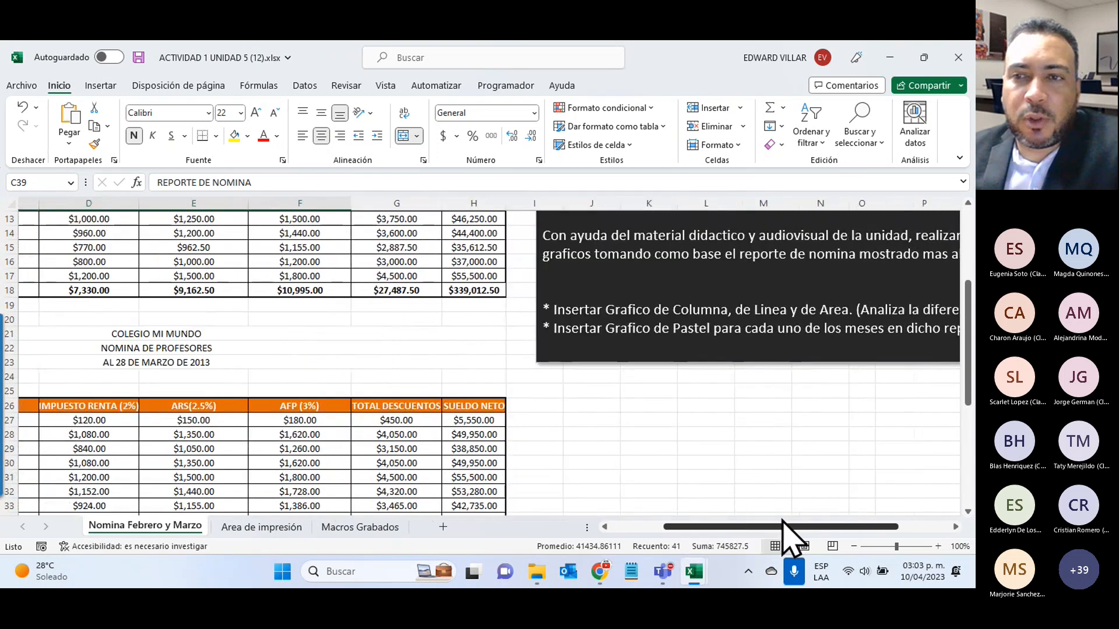
pyautogui.scroll(-6, 507, 429)
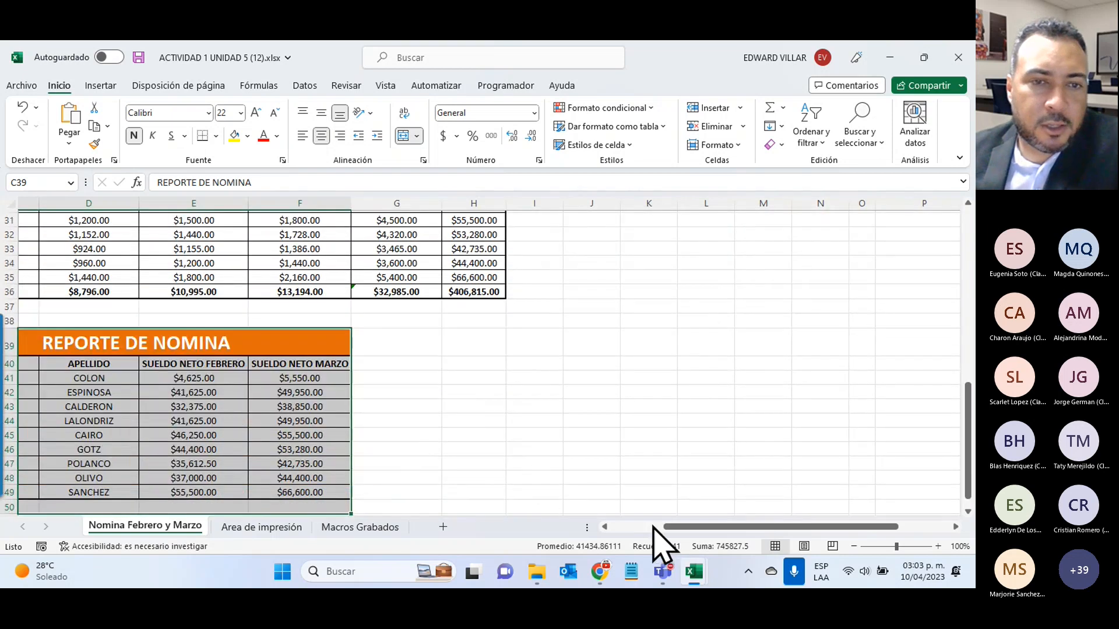
# - Select the payroll report data with its column headings, C40:F49, as the source for a chart
pyautogui.click(654, 526)
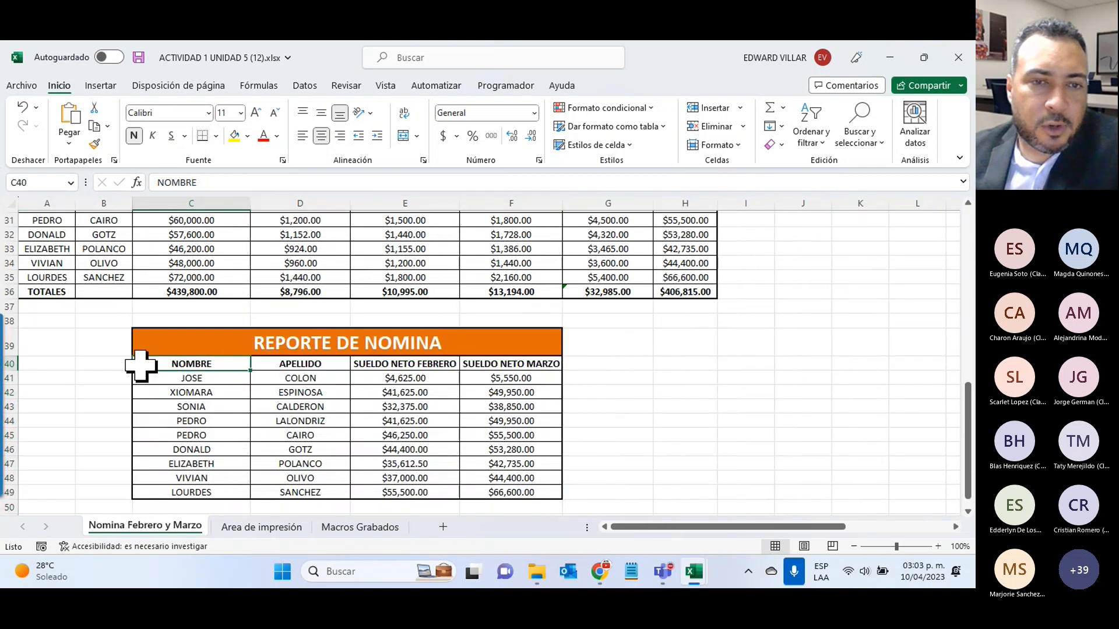
pyautogui.moveTo(140, 359); pyautogui.dragTo(515, 494)
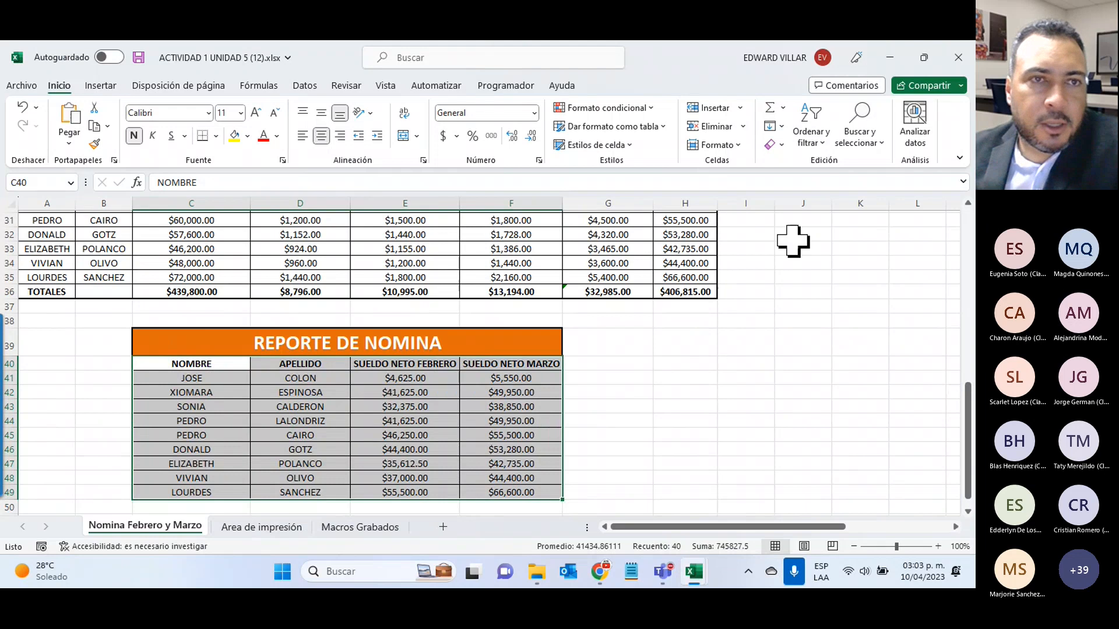
pyautogui.click(99, 85)
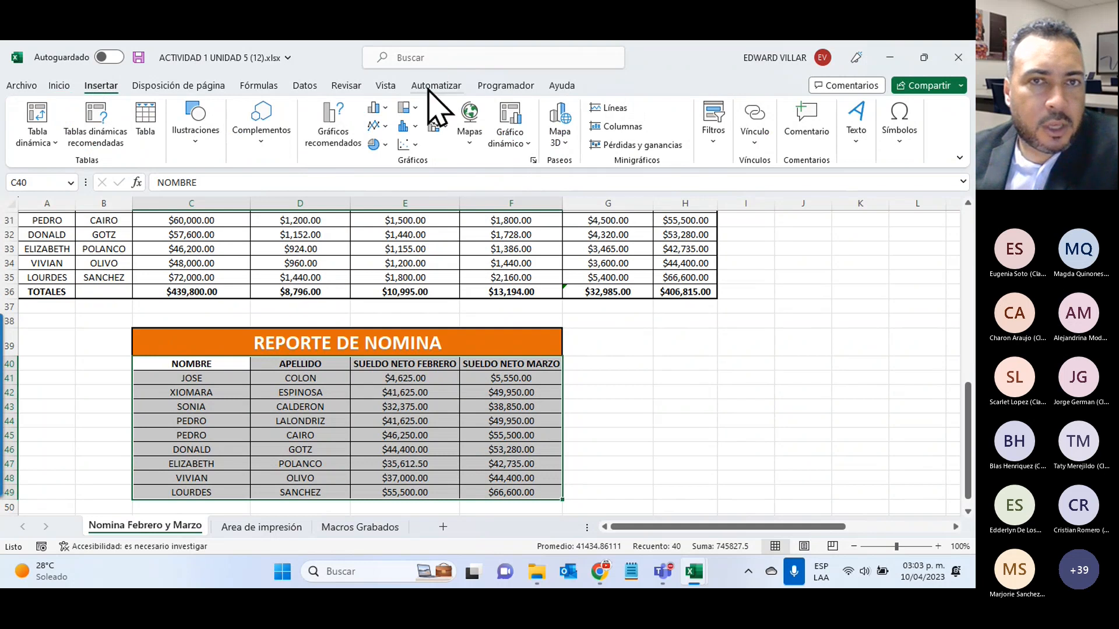
pyautogui.click(385, 109)
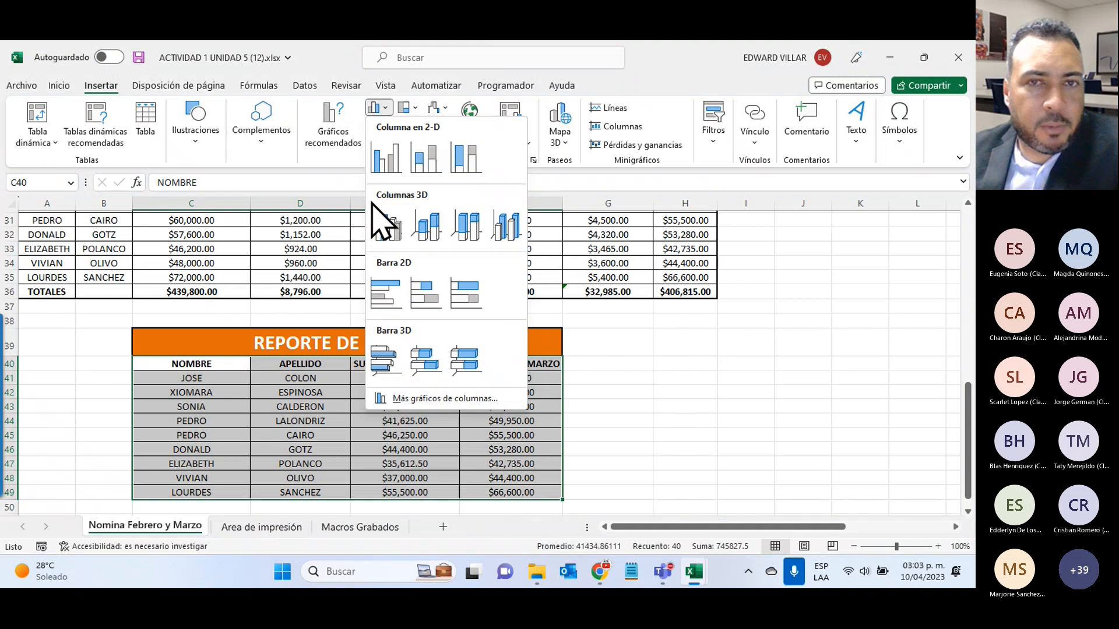
pyautogui.click(685, 61)
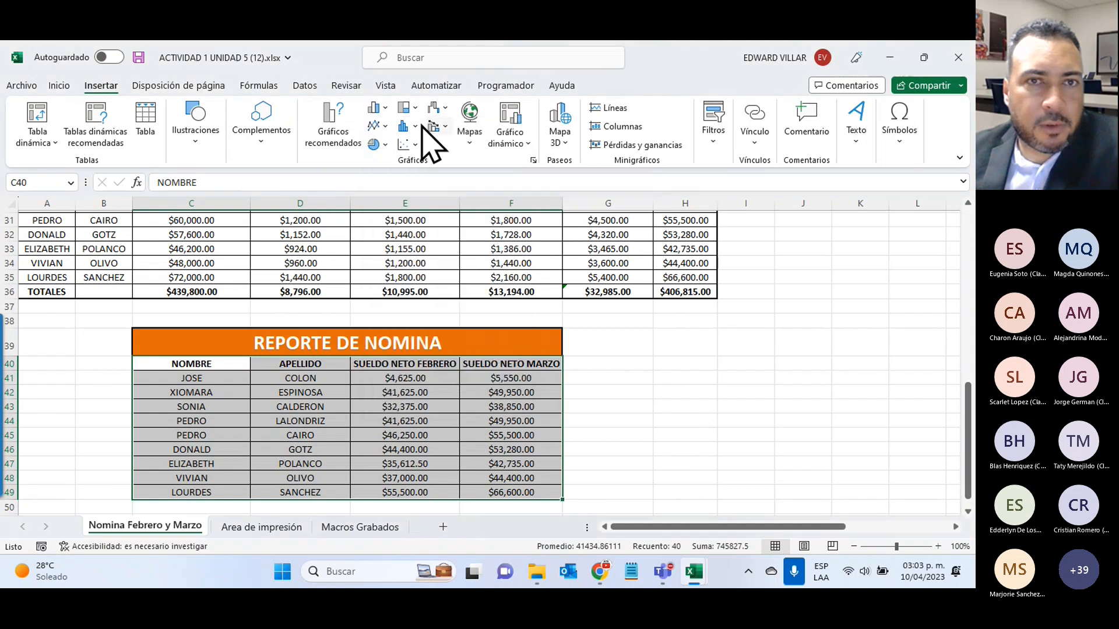
pyautogui.click(377, 126)
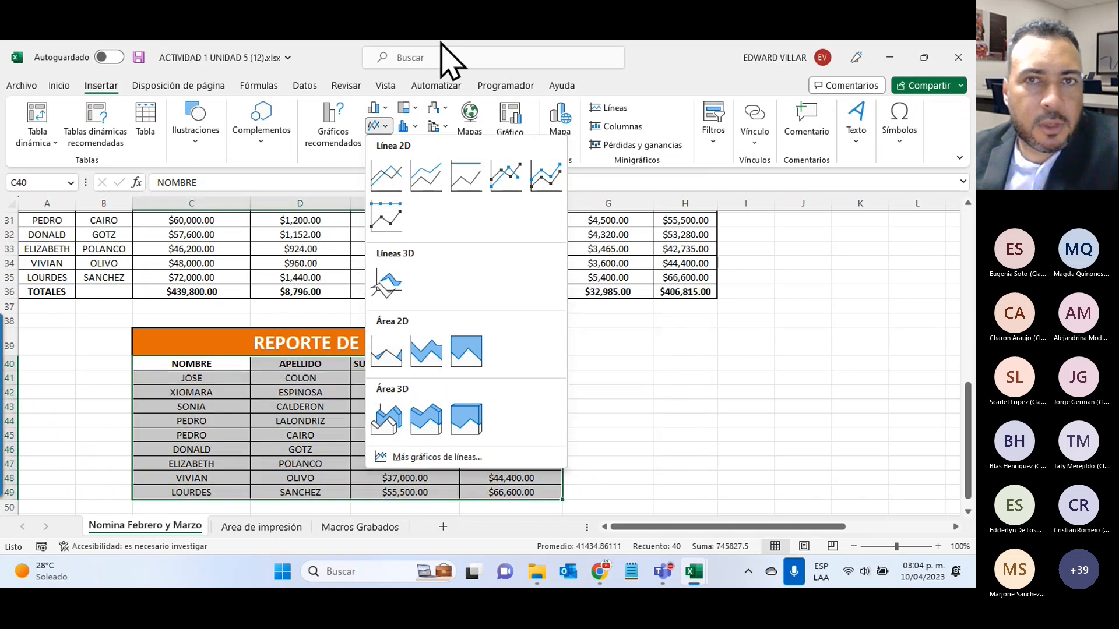
pyautogui.click(679, 63)
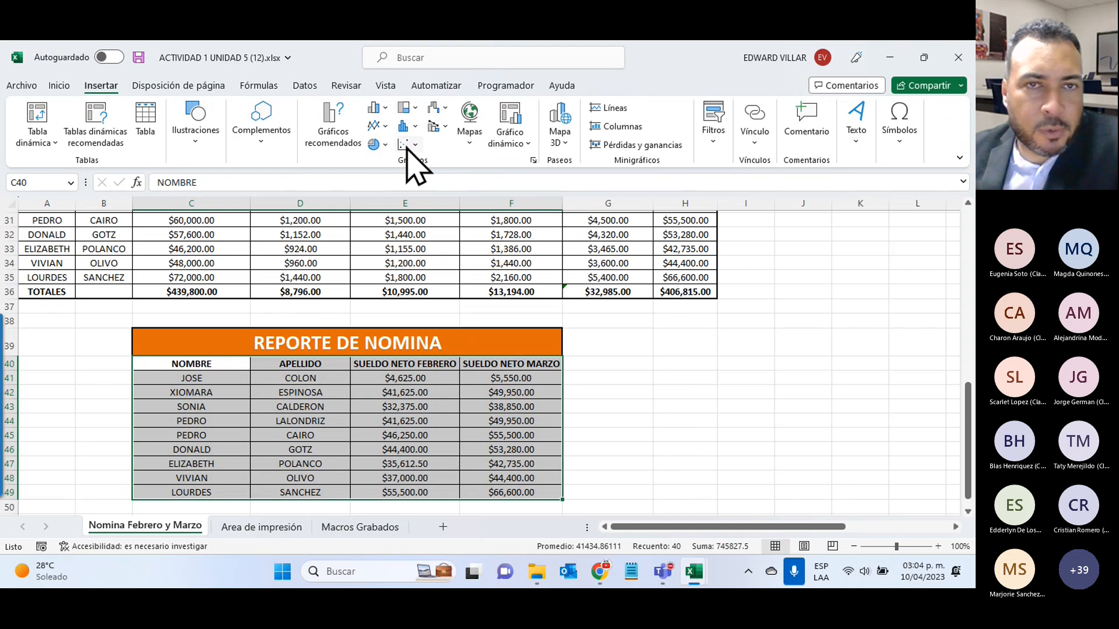
# - Insert a 2-D clustered column chart from the selected payroll report data
pyautogui.click(385, 108)
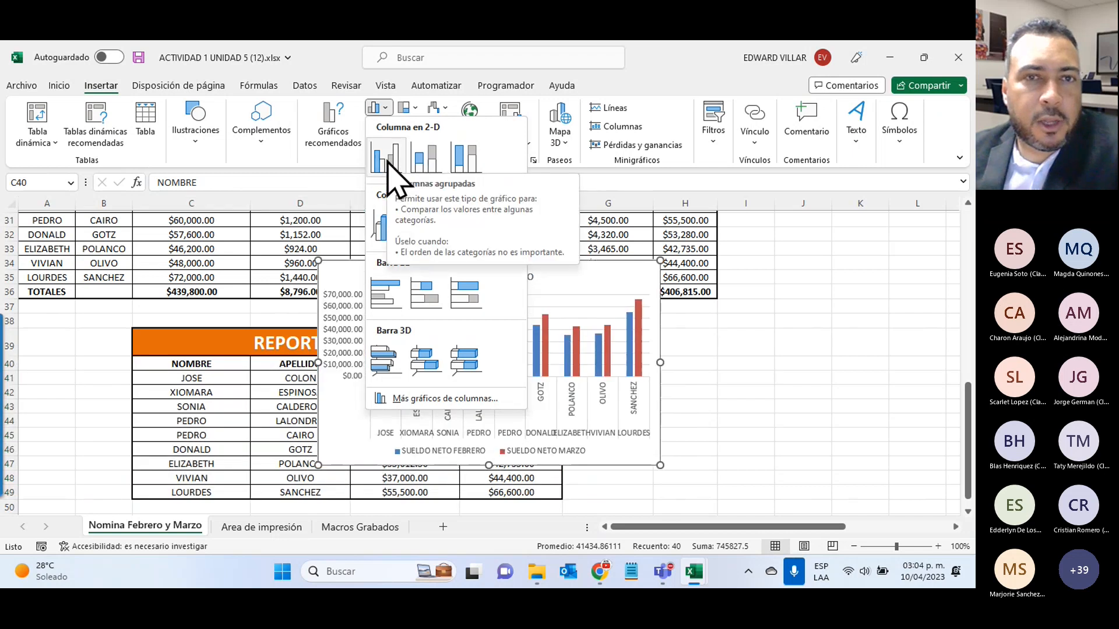
pyautogui.click(387, 162)
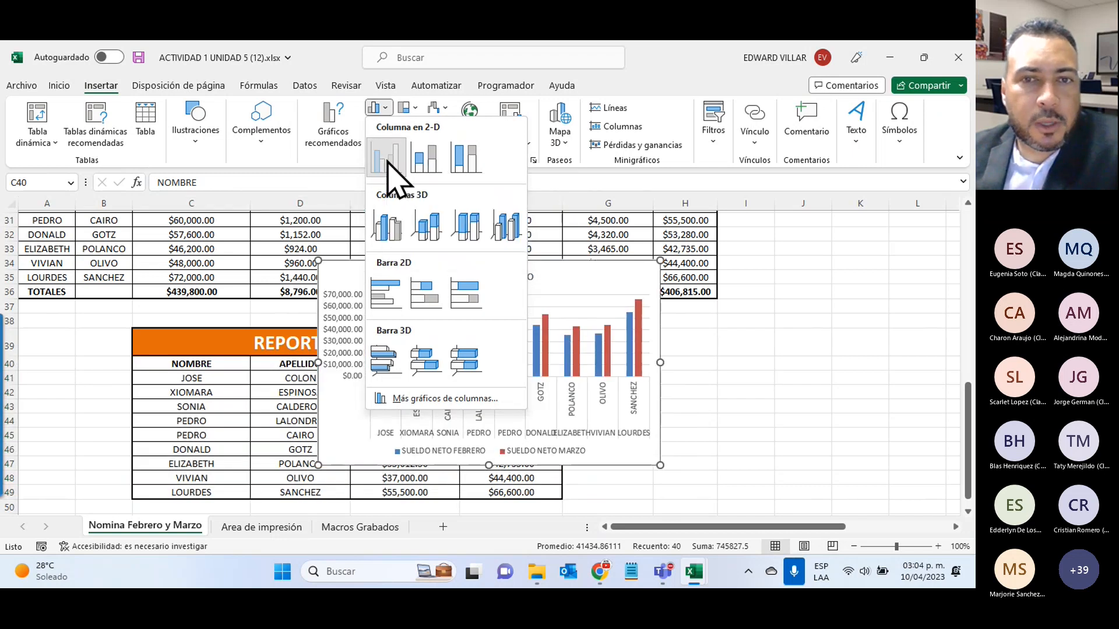
# - Move the column chart onto the empty cells beside the REPORTE DE NOMINA table
pyautogui.scroll(-2, 532, 420)
pyautogui.scroll(2, 532, 420)
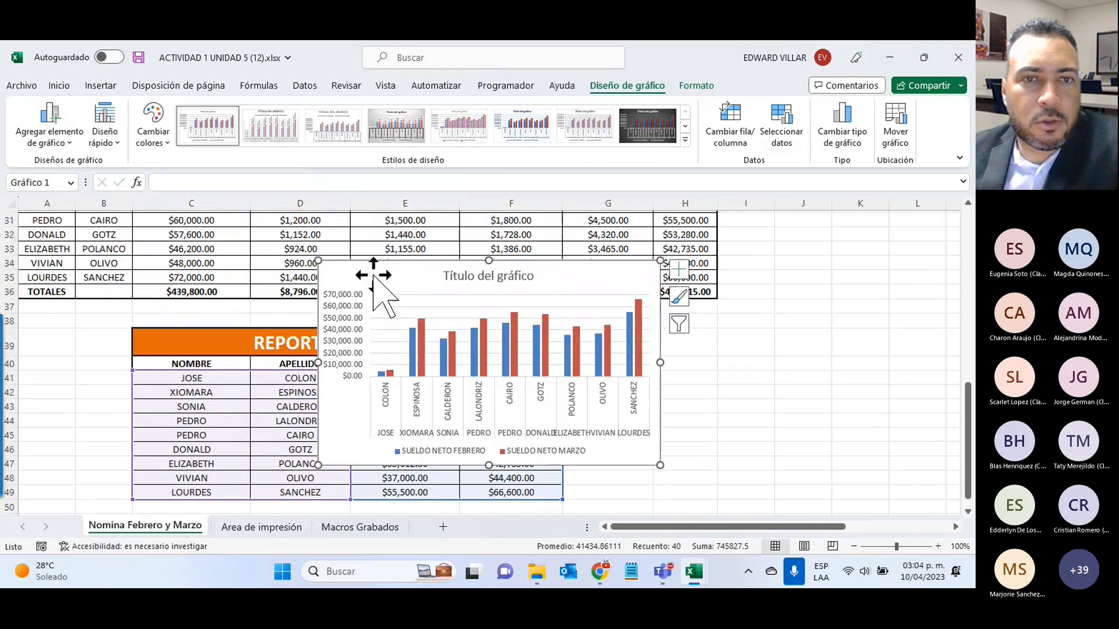
pyautogui.moveTo(378, 275); pyautogui.dragTo(642, 343)
pyautogui.scroll(-2, 647, 355)
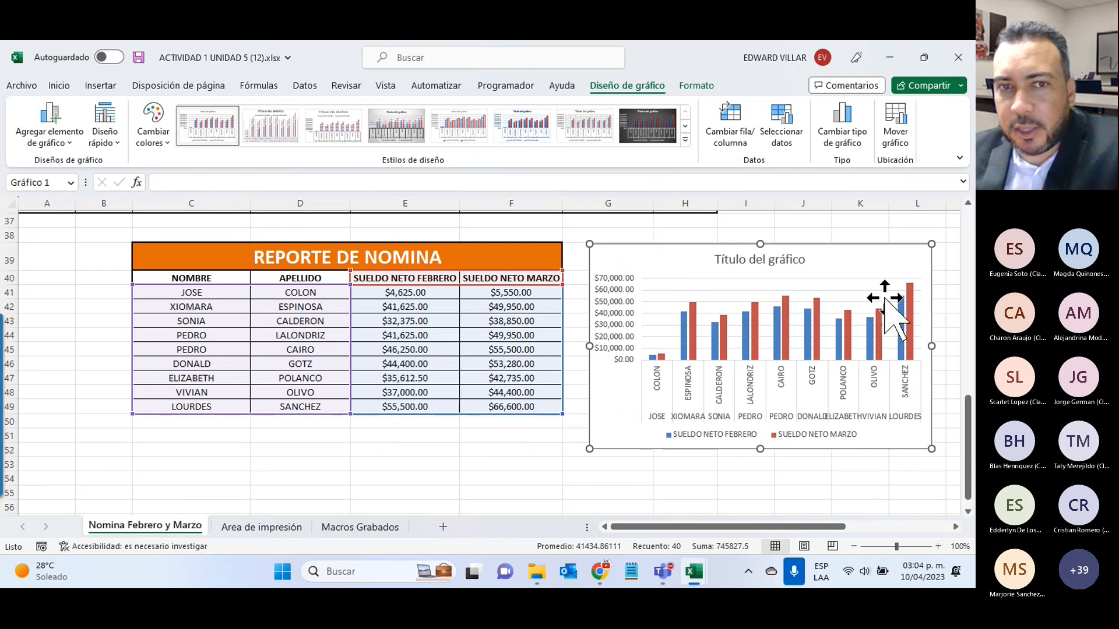
pyautogui.scroll(8, 519, 495)
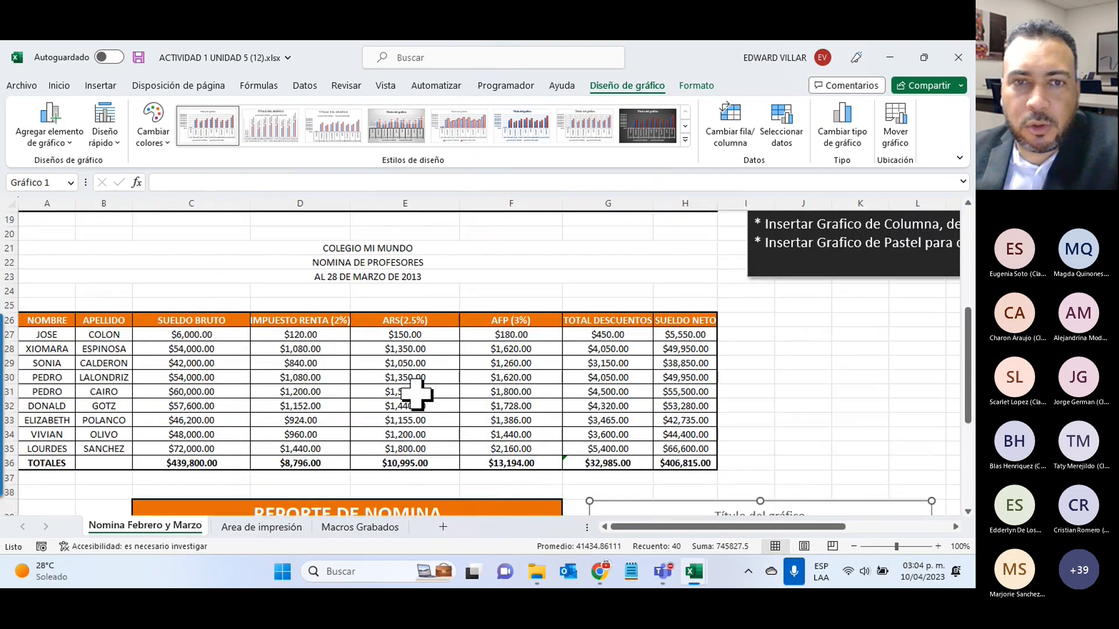
pyautogui.scroll(-9, 411, 397)
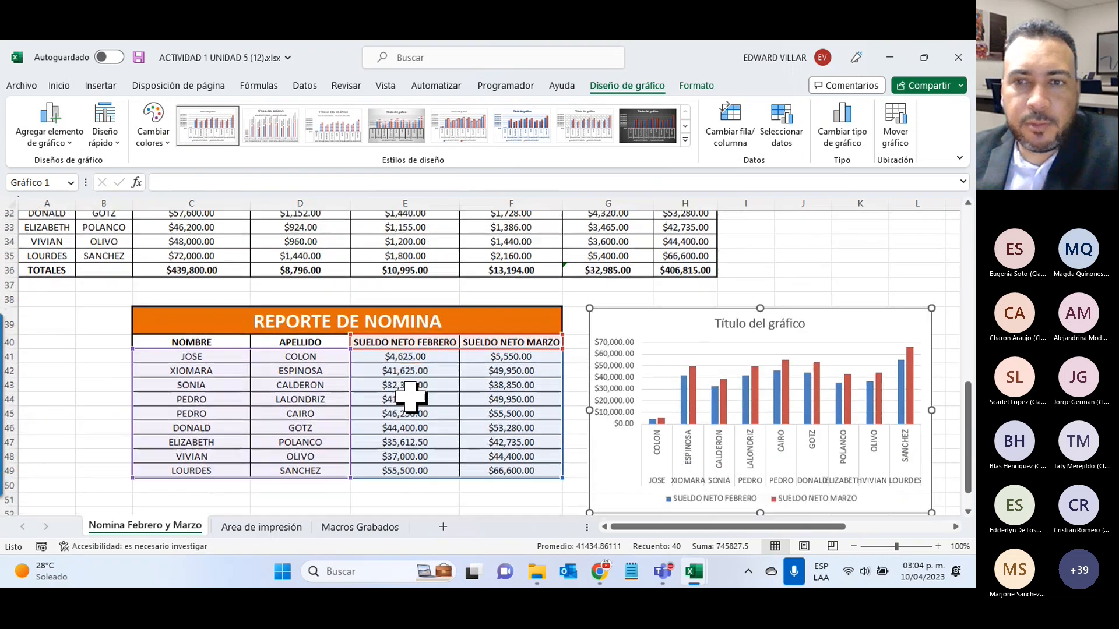
pyautogui.scroll(2, 419, 398)
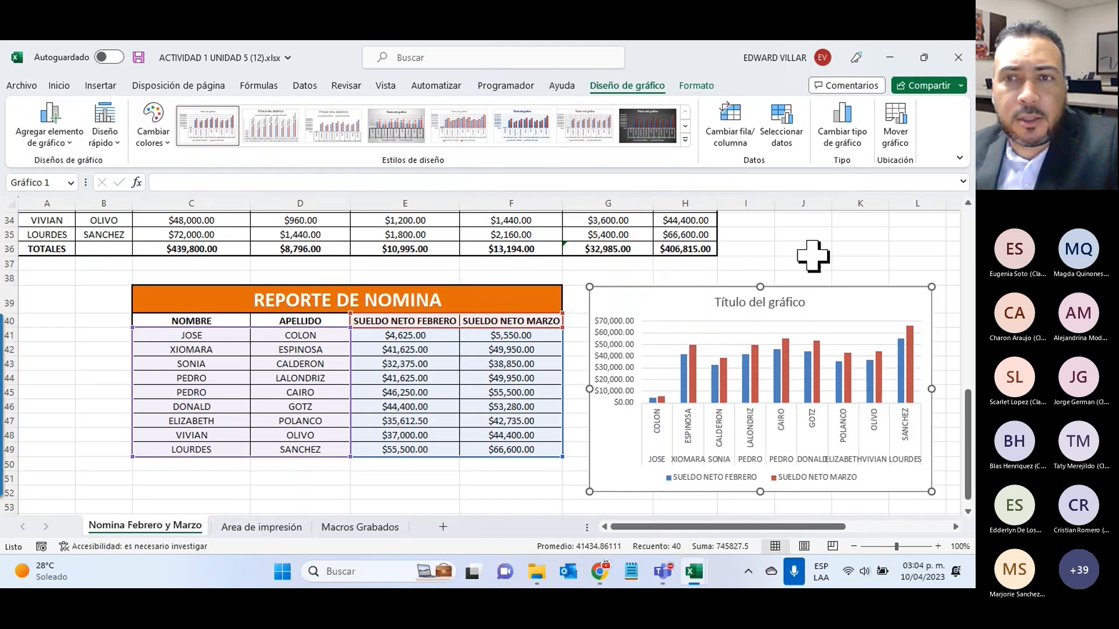
# - Apply the dark-background chart style to the payroll column chart
pyautogui.click(845, 243)
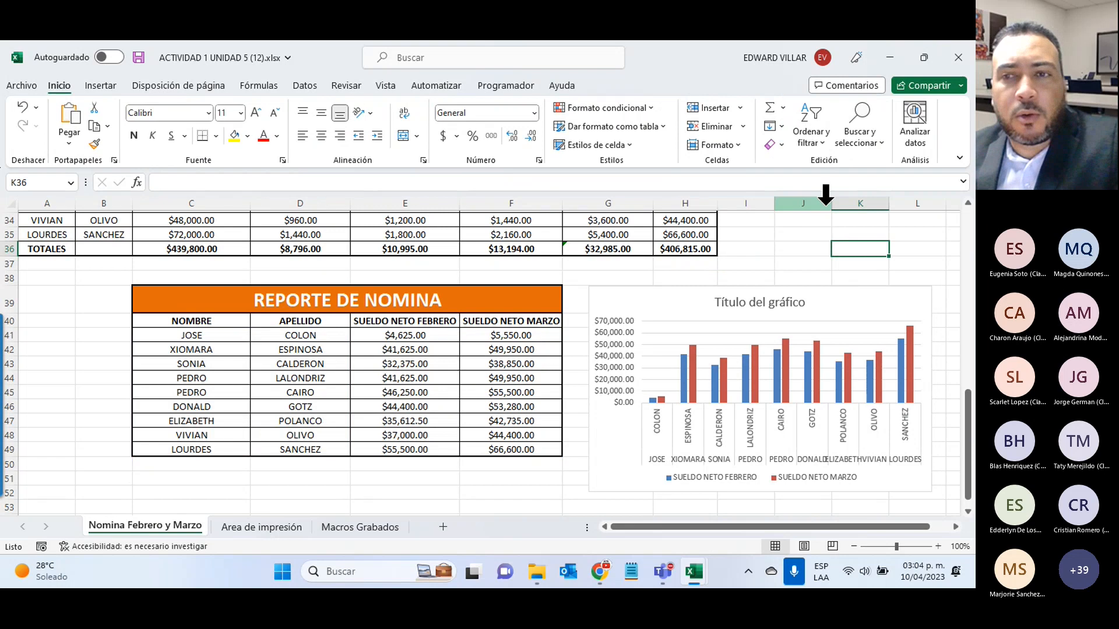
pyautogui.click(835, 305)
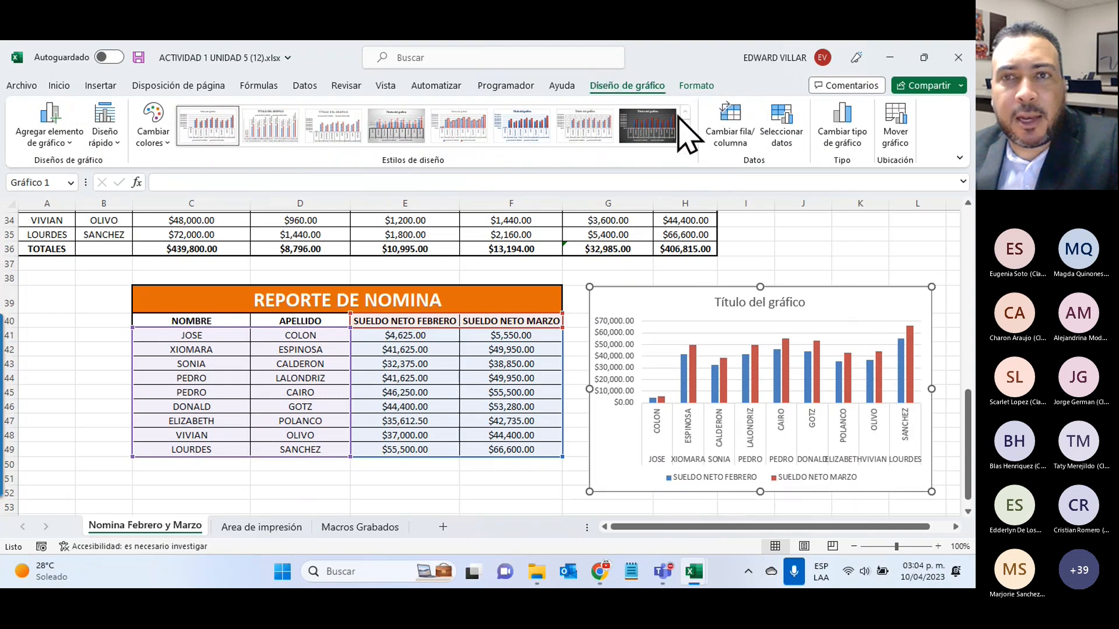
pyautogui.click(650, 131)
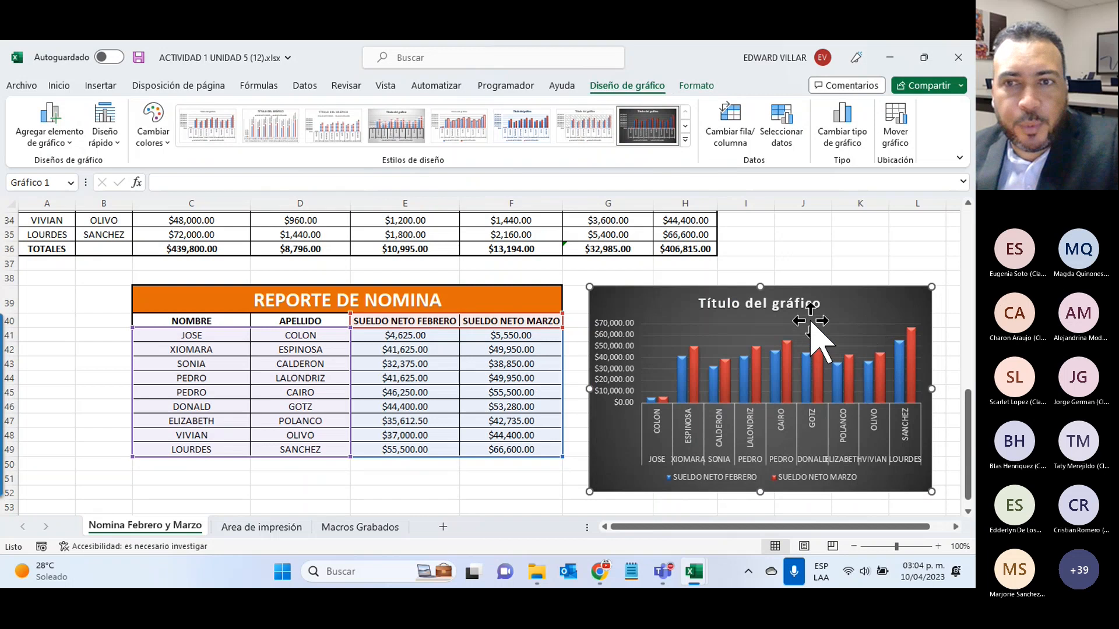
pyautogui.click(686, 140)
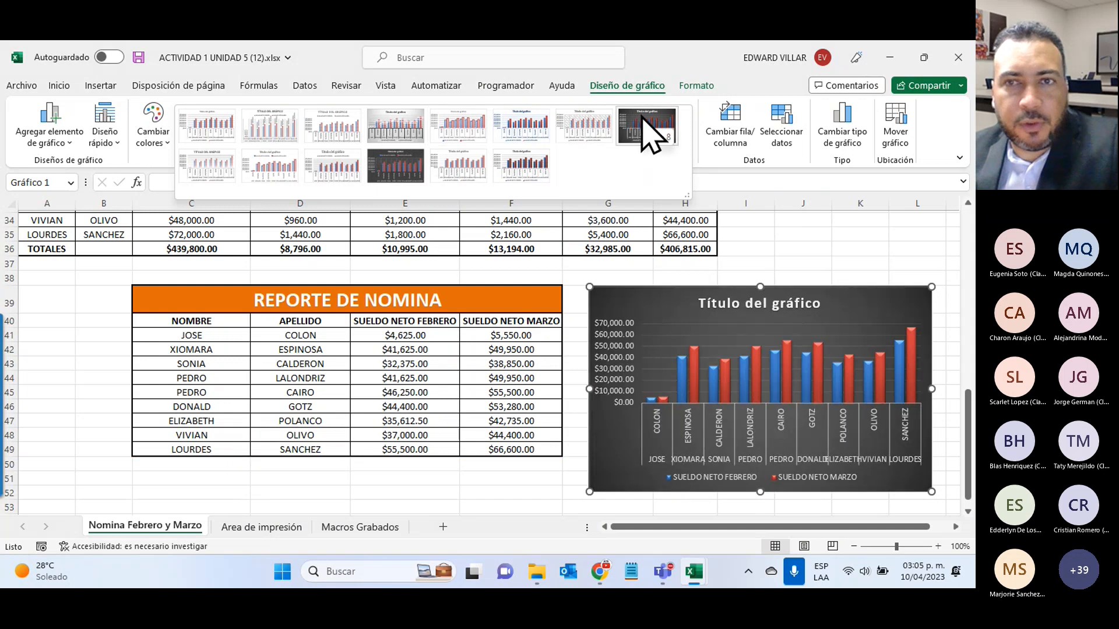
pyautogui.click(647, 127)
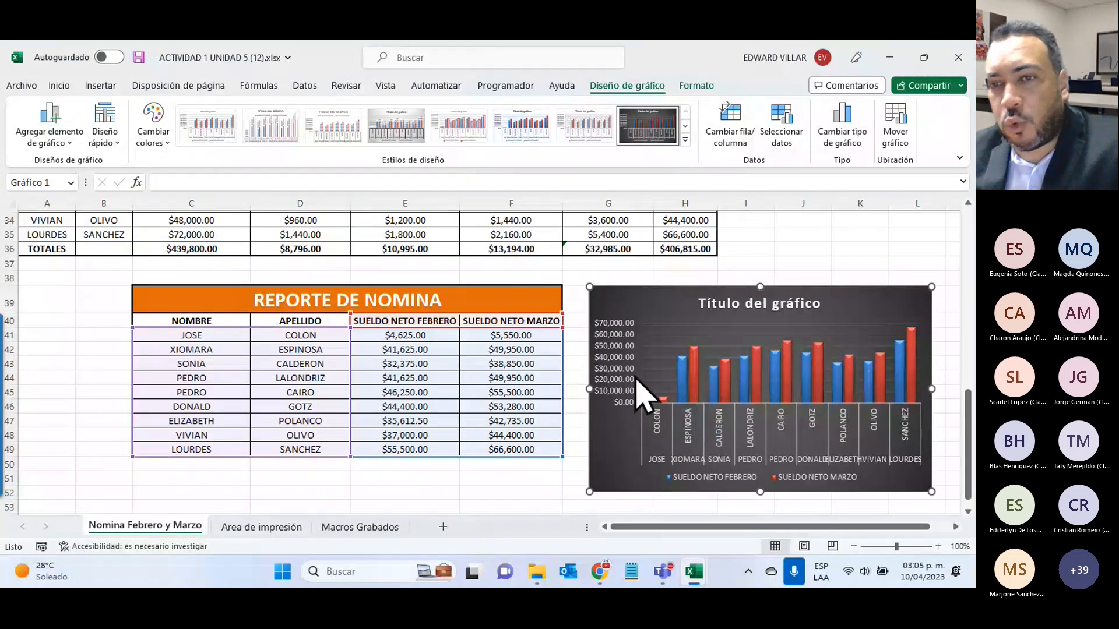
# - Change the chart's colours to the second multicolour palette, with blue and green columns
pyautogui.click(153, 135)
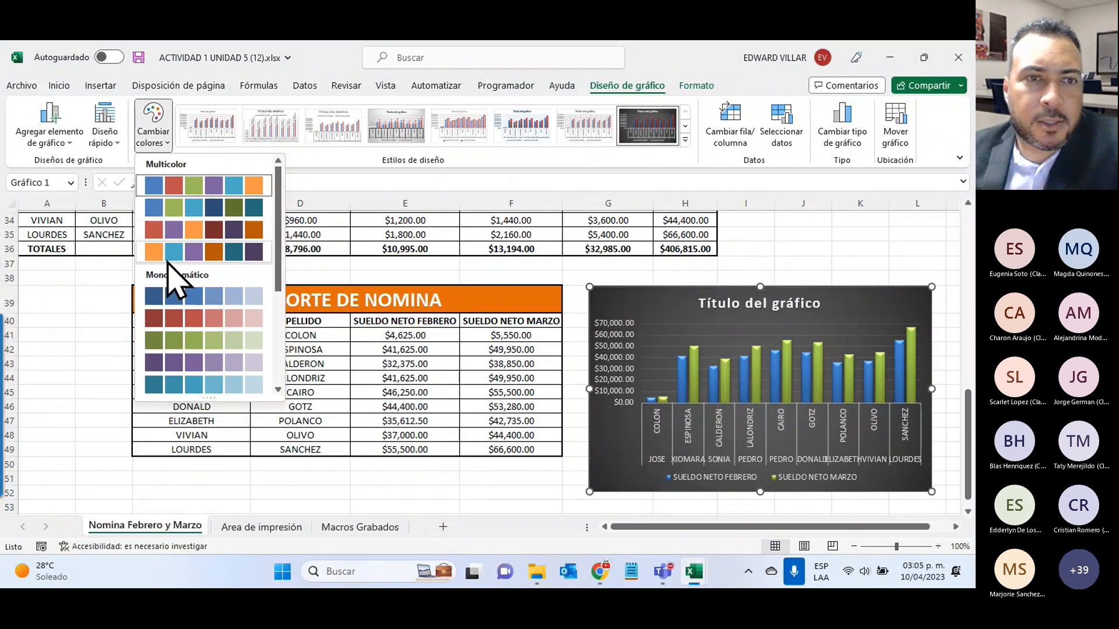
pyautogui.scroll(-3, 187, 327)
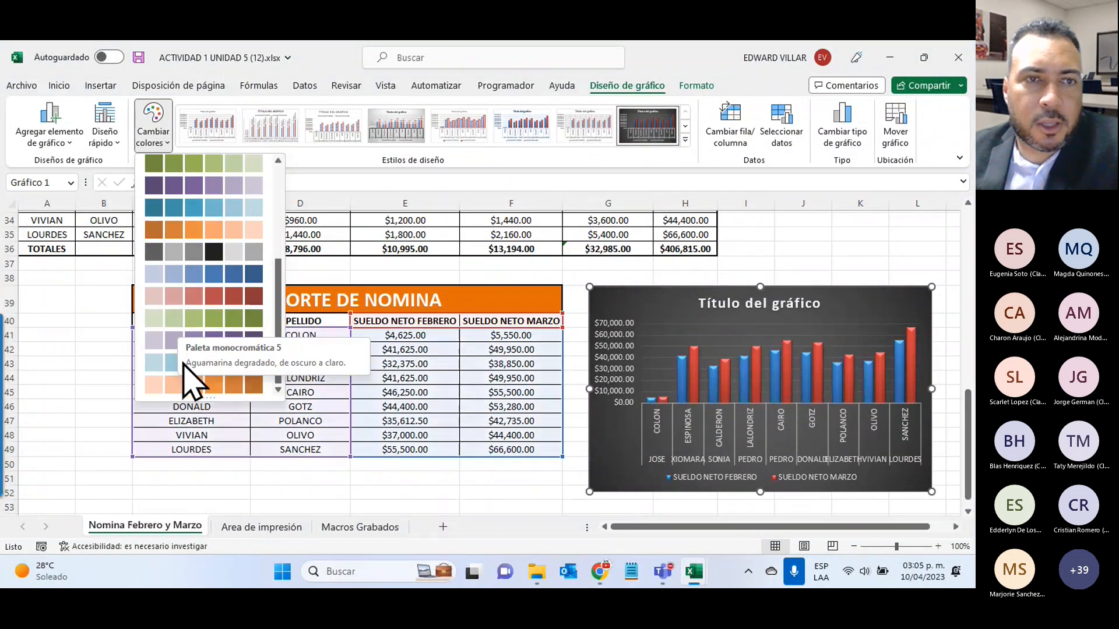
pyautogui.scroll(3, 197, 218)
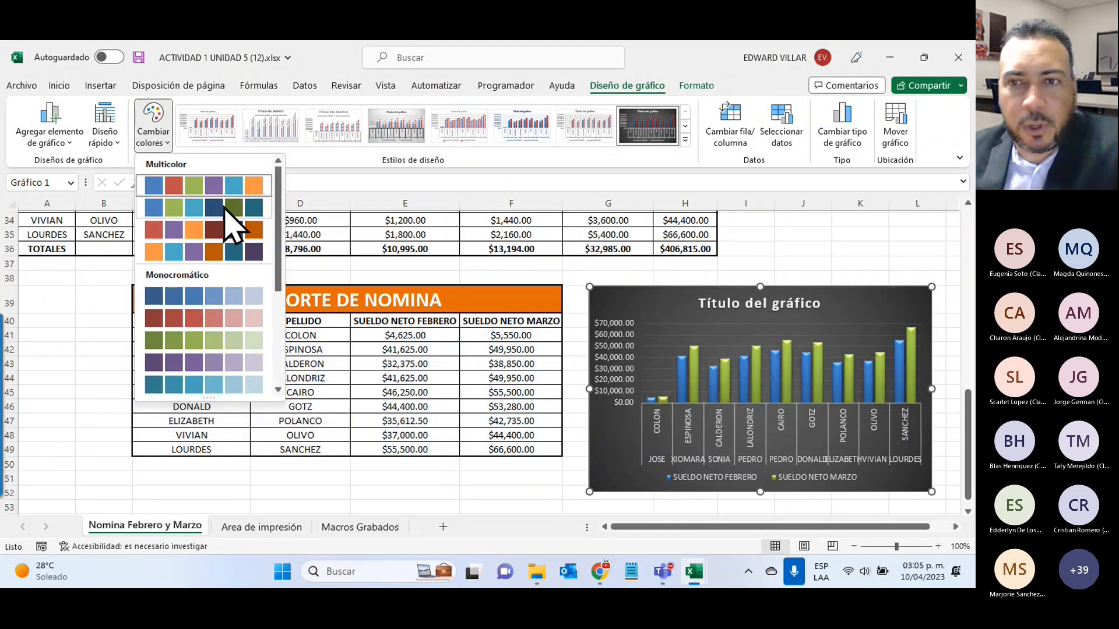
pyautogui.click(225, 207)
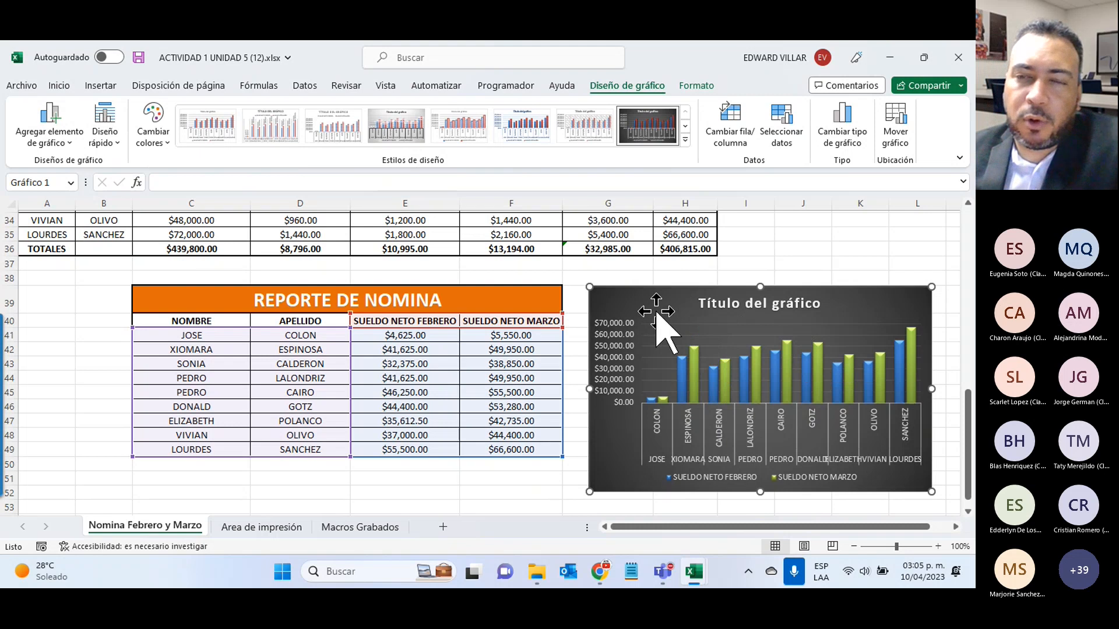
# - Move the chart to a new sheet named Gráfico1
pyautogui.rightClick(619, 309)
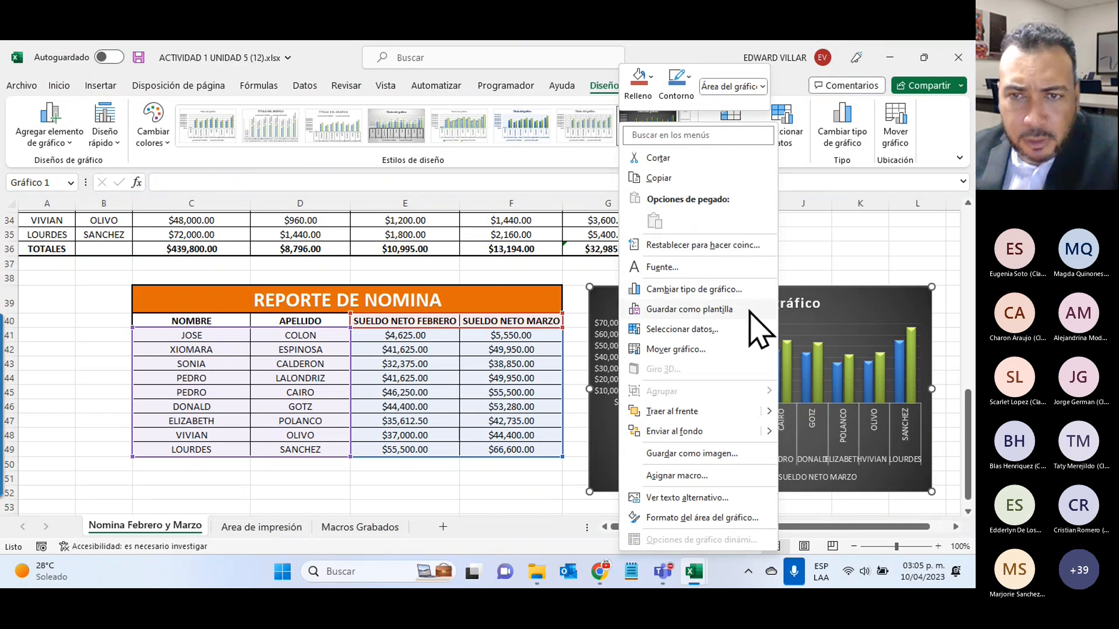
pyautogui.click(676, 350)
pyautogui.click(587, 327)
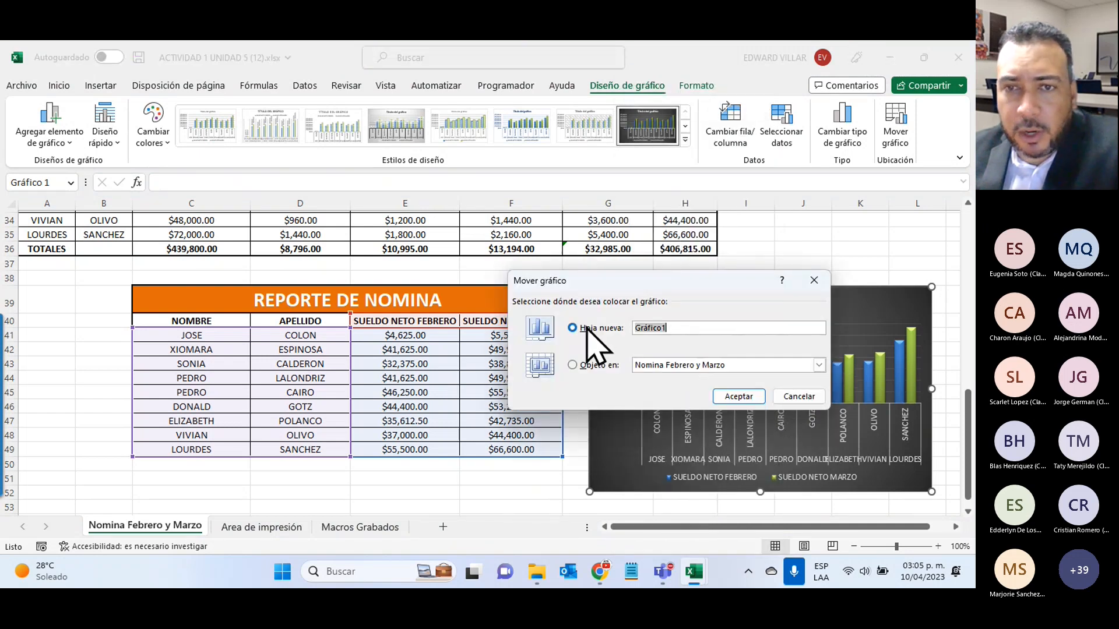
pyautogui.click(738, 396)
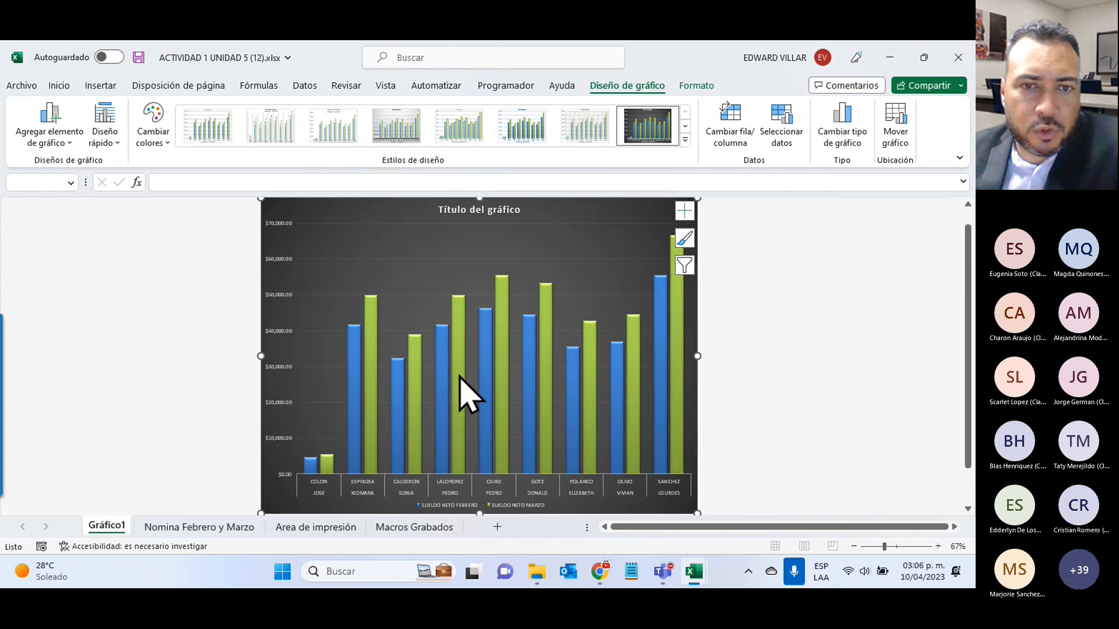
# - Review the payroll tables and report on the Nomina Febrero y Marzo sheet and return to the Gráfico1 sheet
pyautogui.click(214, 528)
pyautogui.scroll(3, 513, 390)
pyautogui.scroll(4, 520, 395)
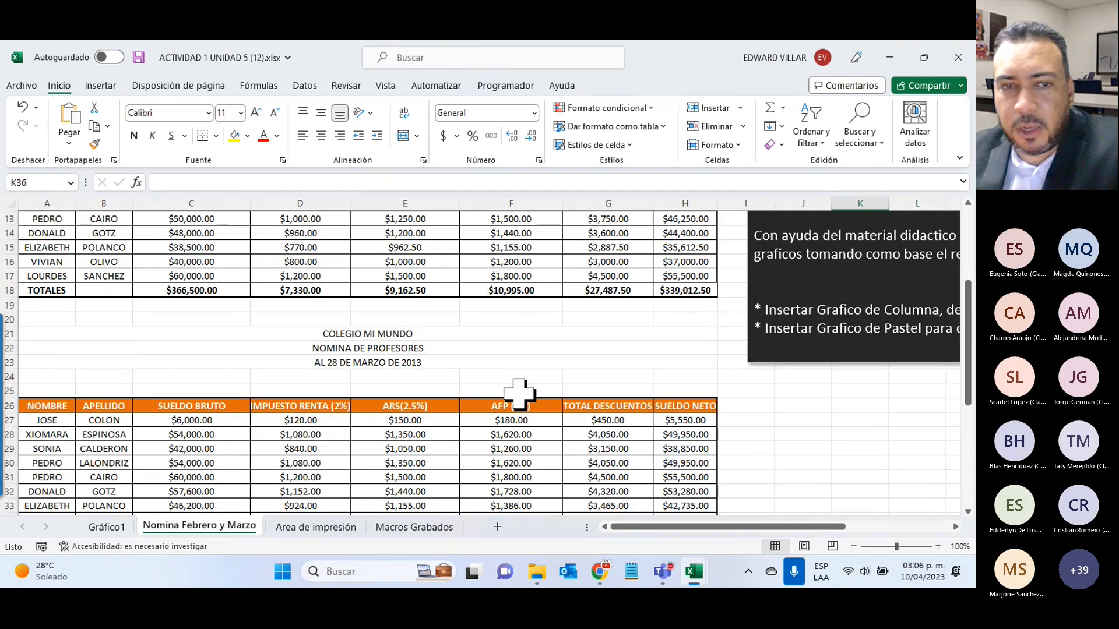
pyautogui.scroll(-5, 519, 394)
pyautogui.scroll(-3, 375, 475)
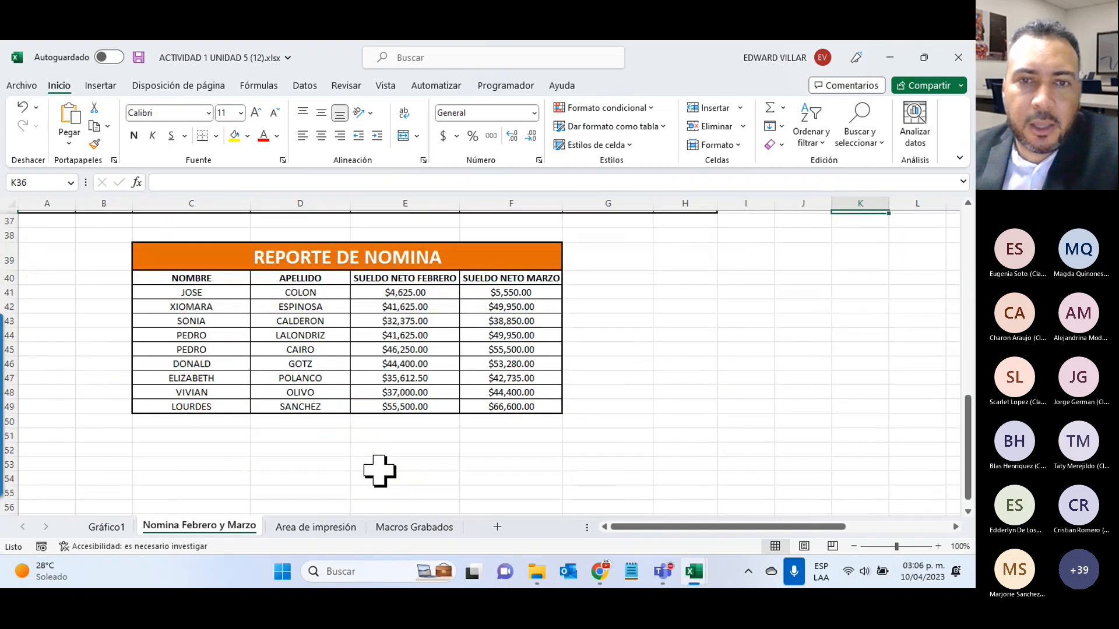
pyautogui.scroll(2, 349, 496)
pyautogui.click(93, 527)
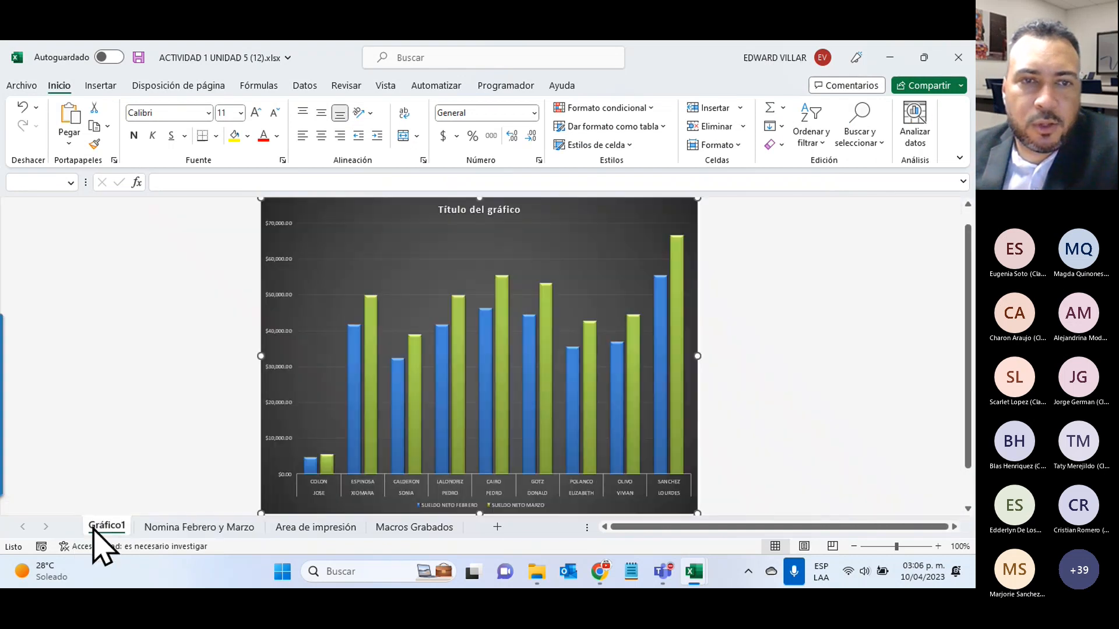
# - Try the quick layout with a data table on the chart, and replace it with the layout that has the legend beside the columns
pyautogui.click(412, 265)
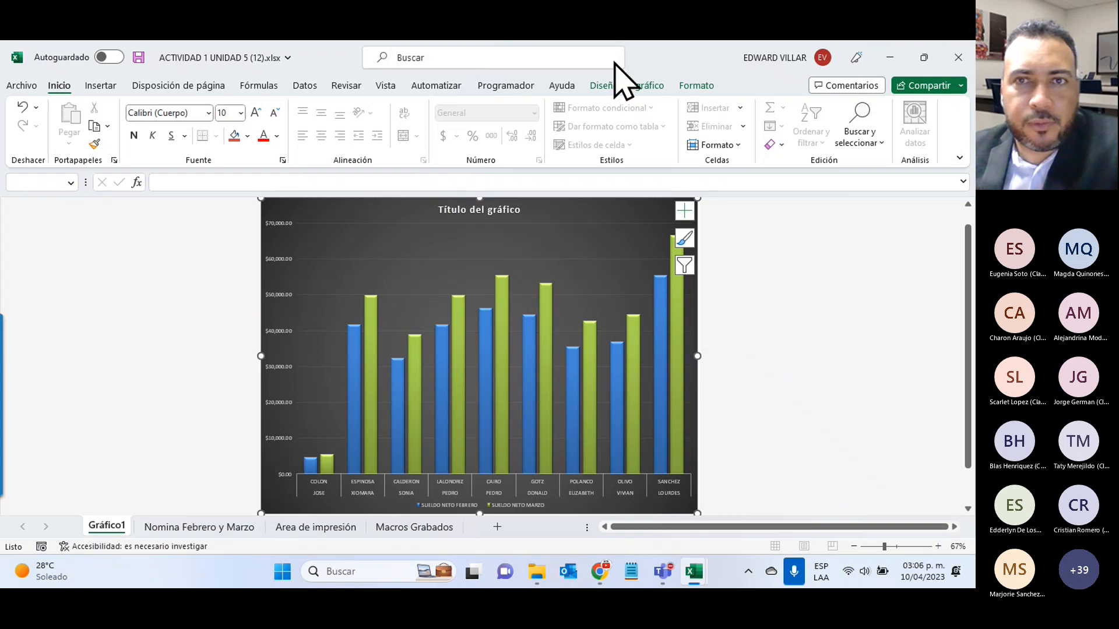
pyautogui.click(630, 86)
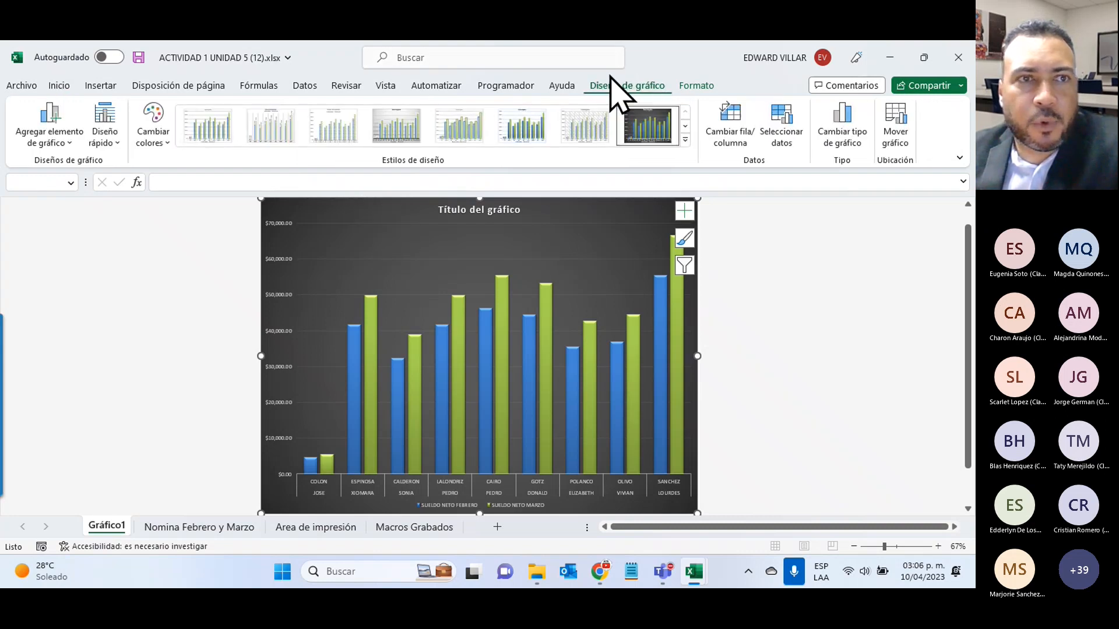
pyautogui.click(109, 138)
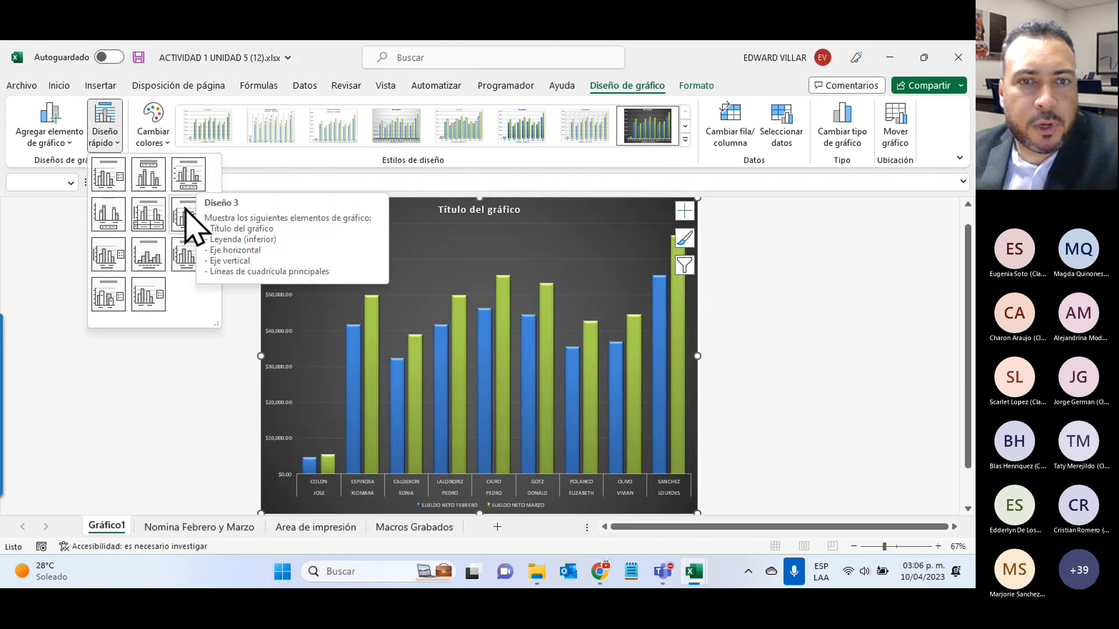
pyautogui.click(149, 216)
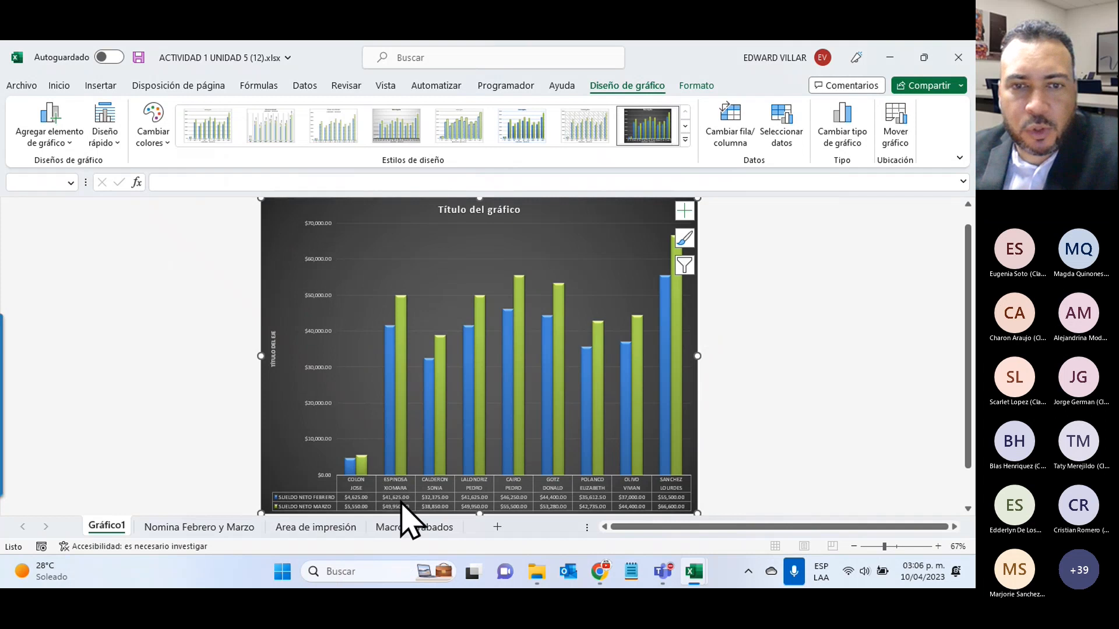
pyautogui.click(105, 134)
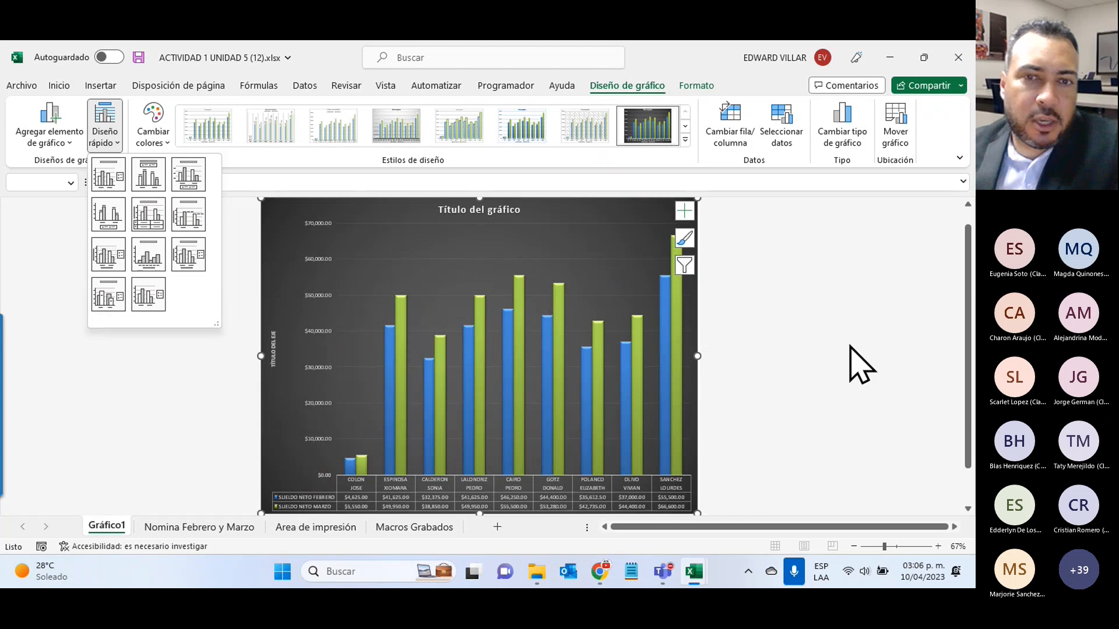
pyautogui.click(144, 224)
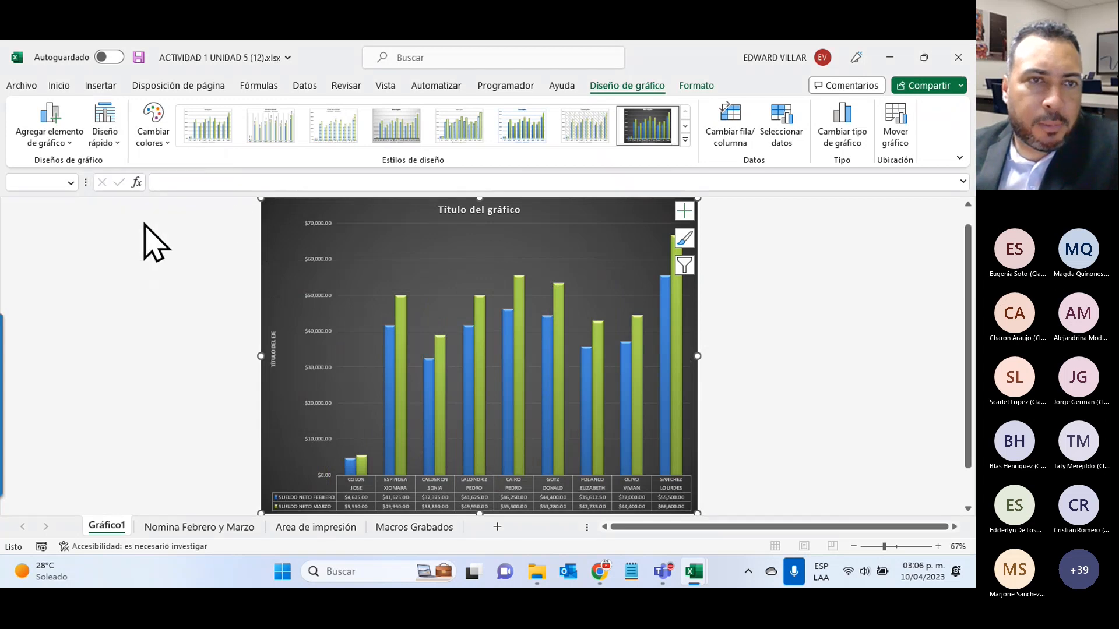
pyautogui.click(104, 140)
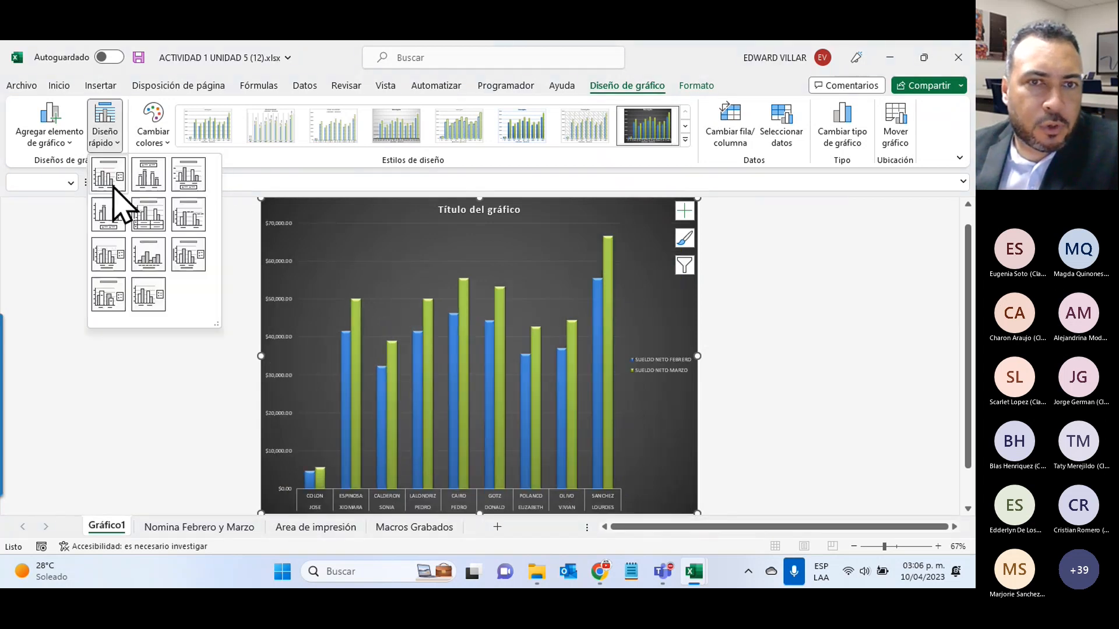
pyautogui.click(117, 196)
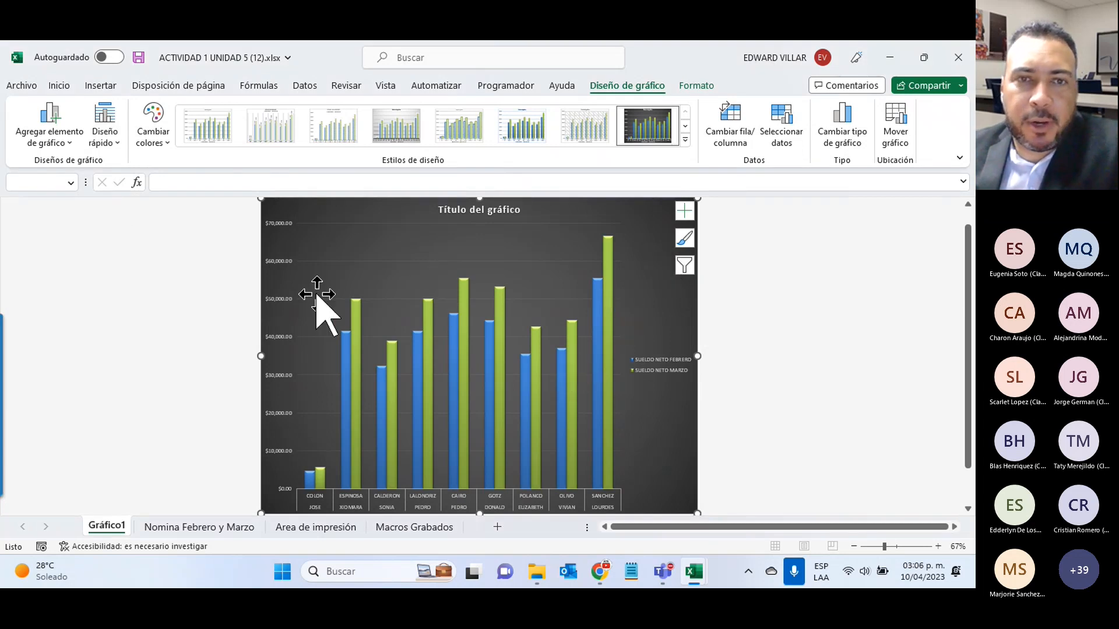
# - Turn the chart title off and back on, and insert the sample text DGHGHFGHGF into it
pyautogui.click(685, 211)
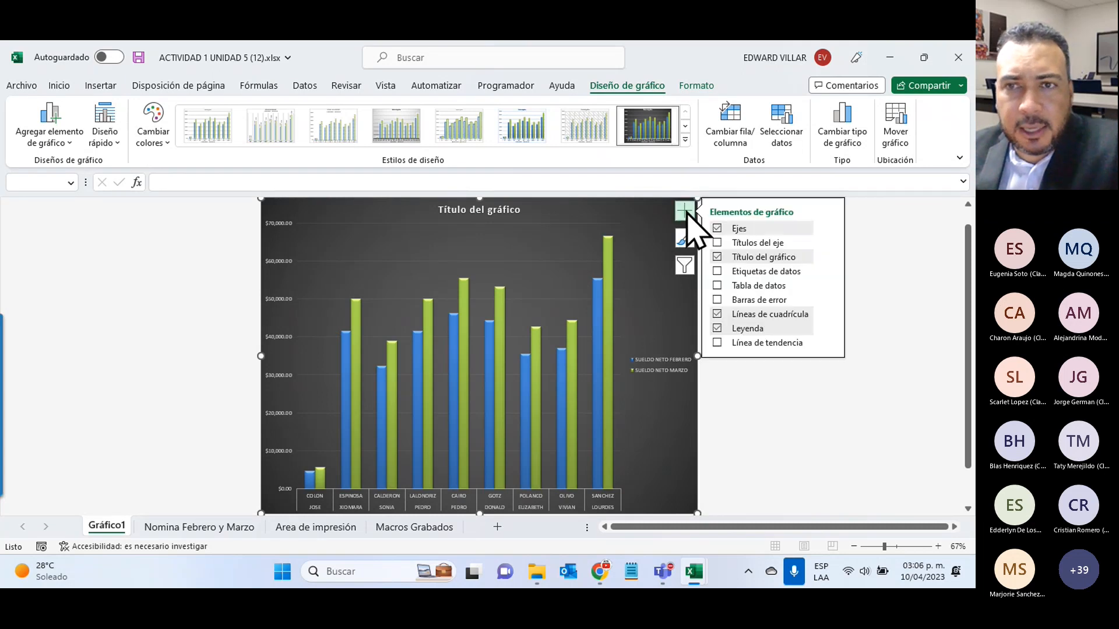
pyautogui.click(718, 258)
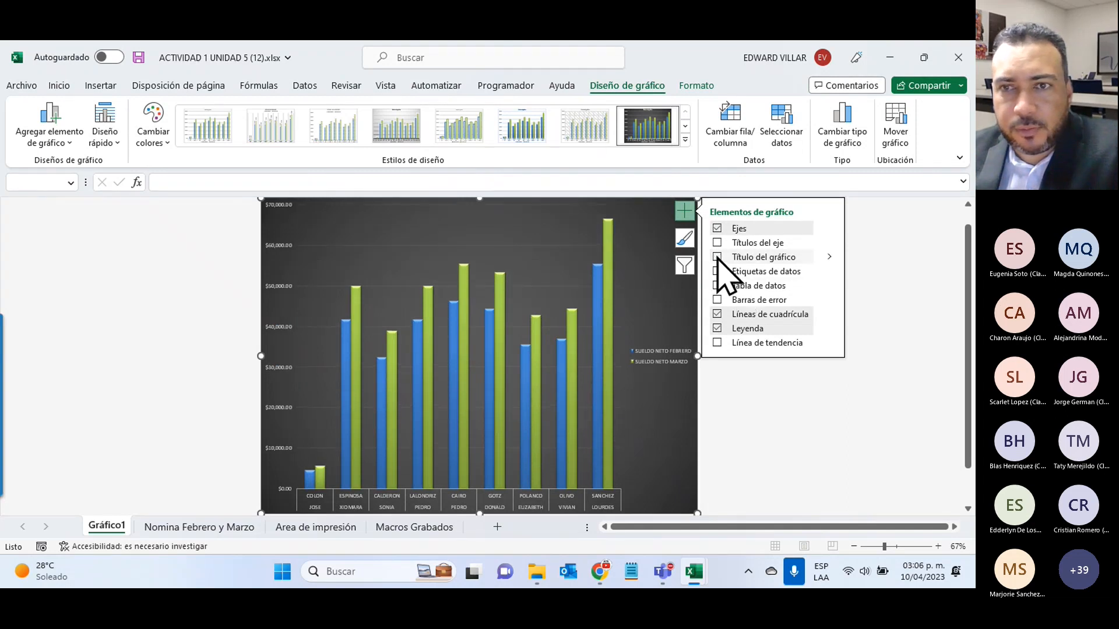
pyautogui.click(718, 259)
pyautogui.click(506, 210)
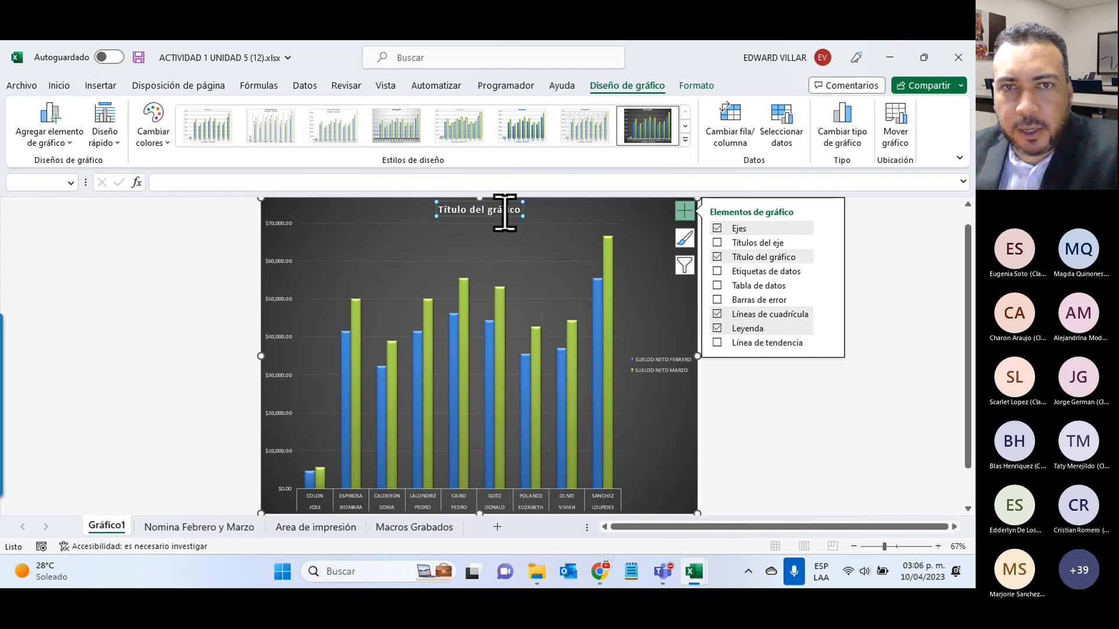
pyautogui.click(451, 211)
pyautogui.write('DGHGHFGHGF')
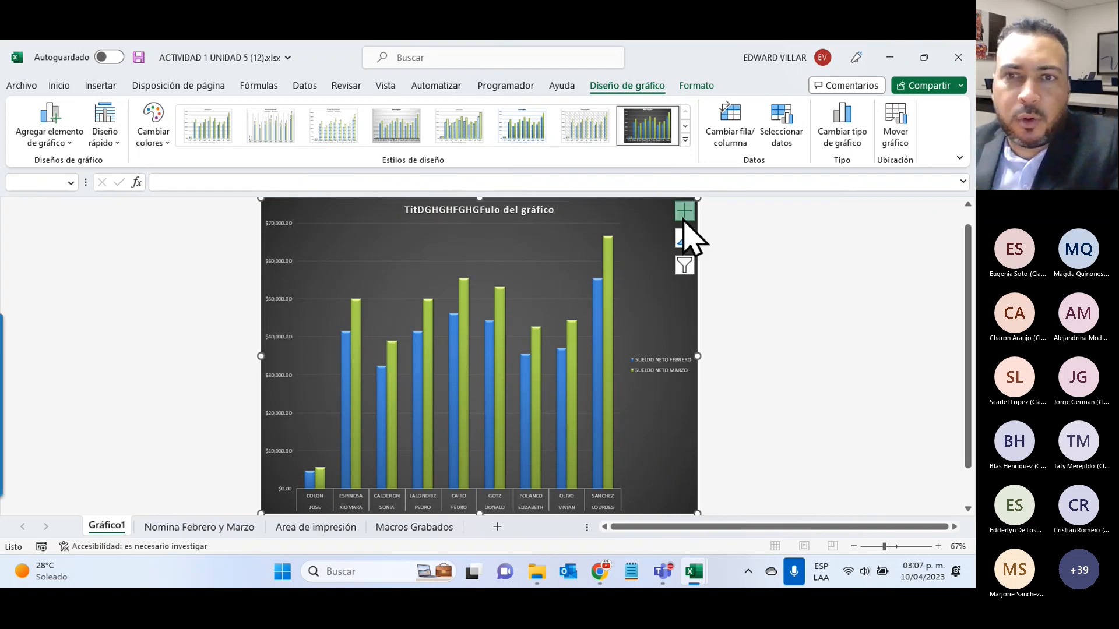
# - Add data labels to the chart's columns and try the data table element
pyautogui.click(684, 211)
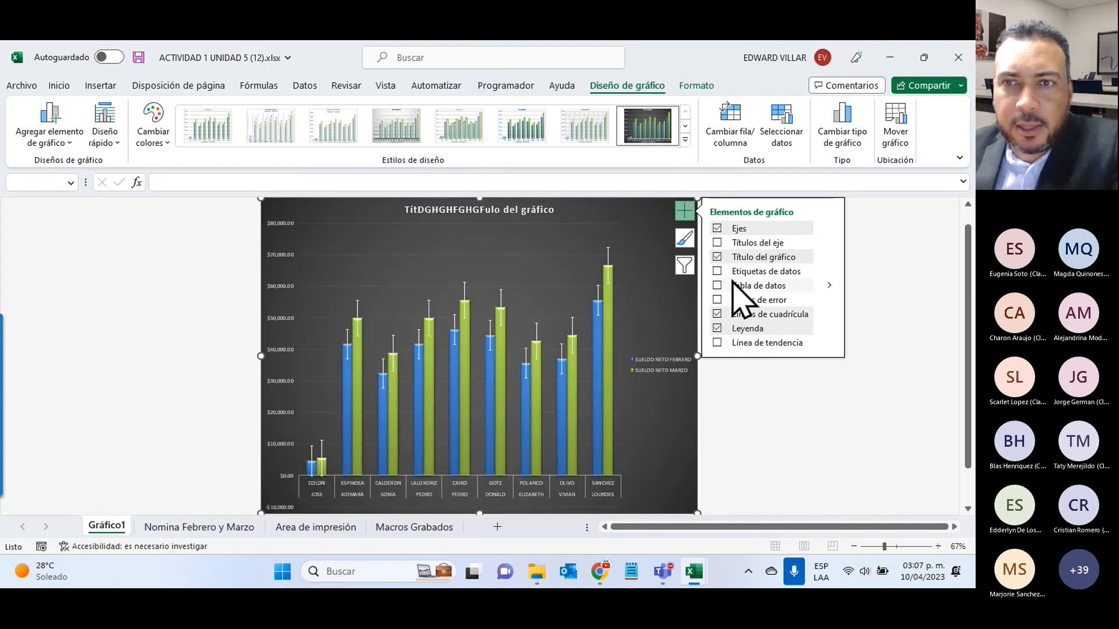
pyautogui.click(718, 272)
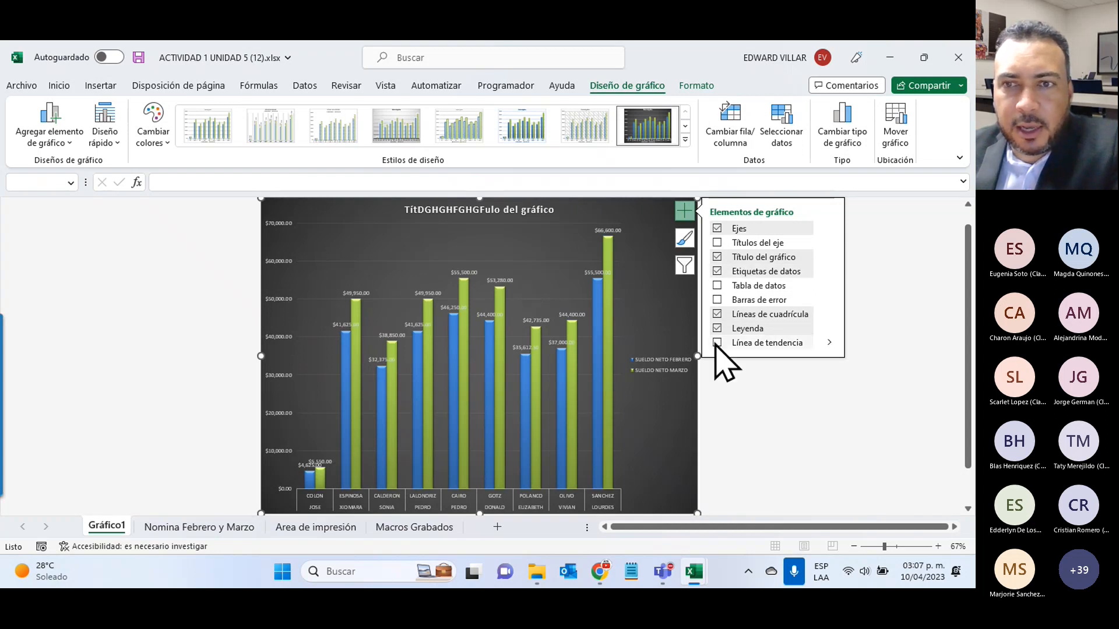
pyautogui.click(717, 287)
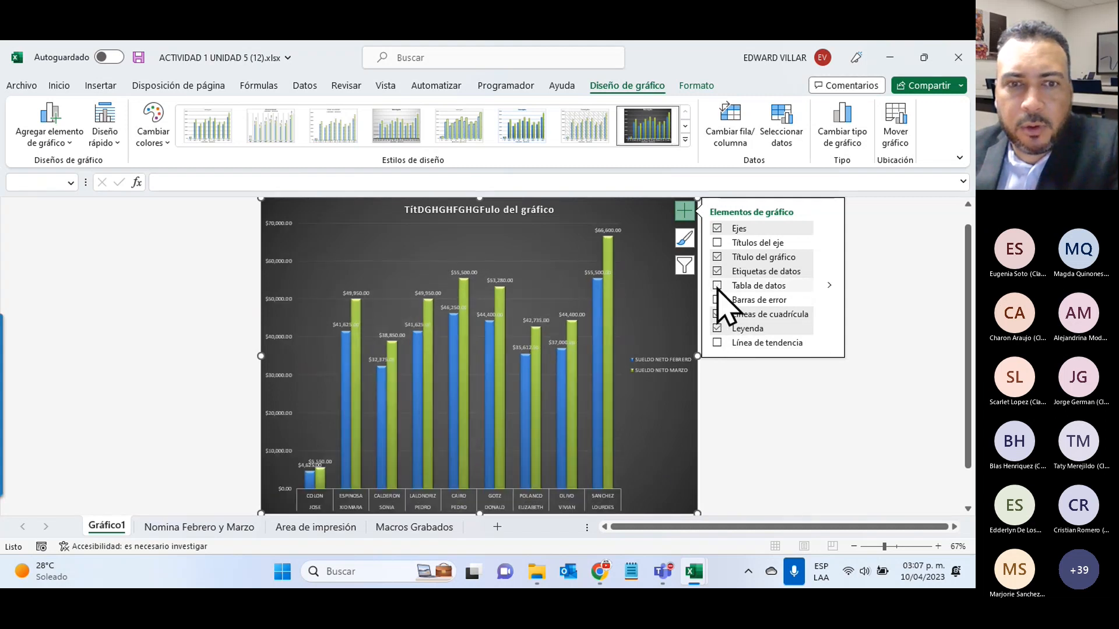
# - Leave the data table turned off and switch the rows and columns of the chart on the Gráfico1 sheet
pyautogui.click(717, 286)
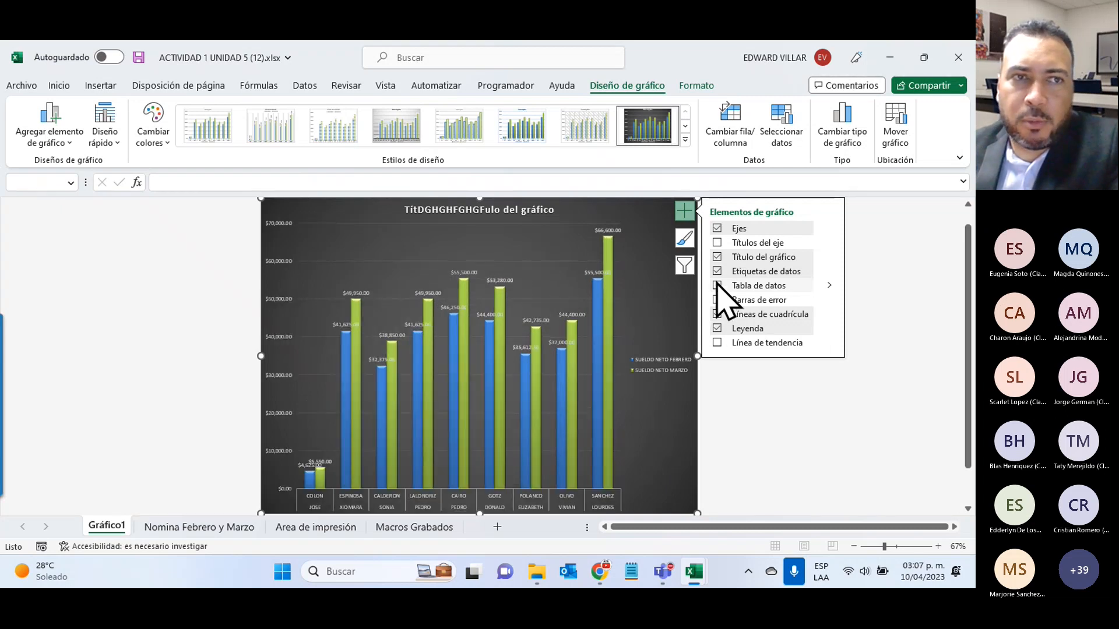
pyautogui.click(874, 422)
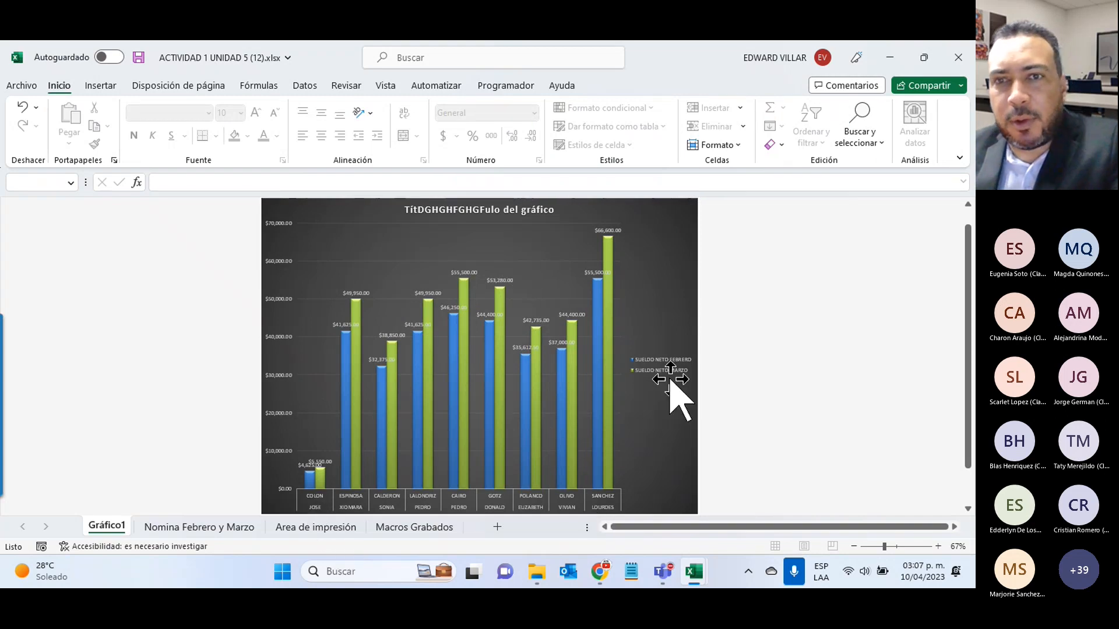
pyautogui.click(659, 242)
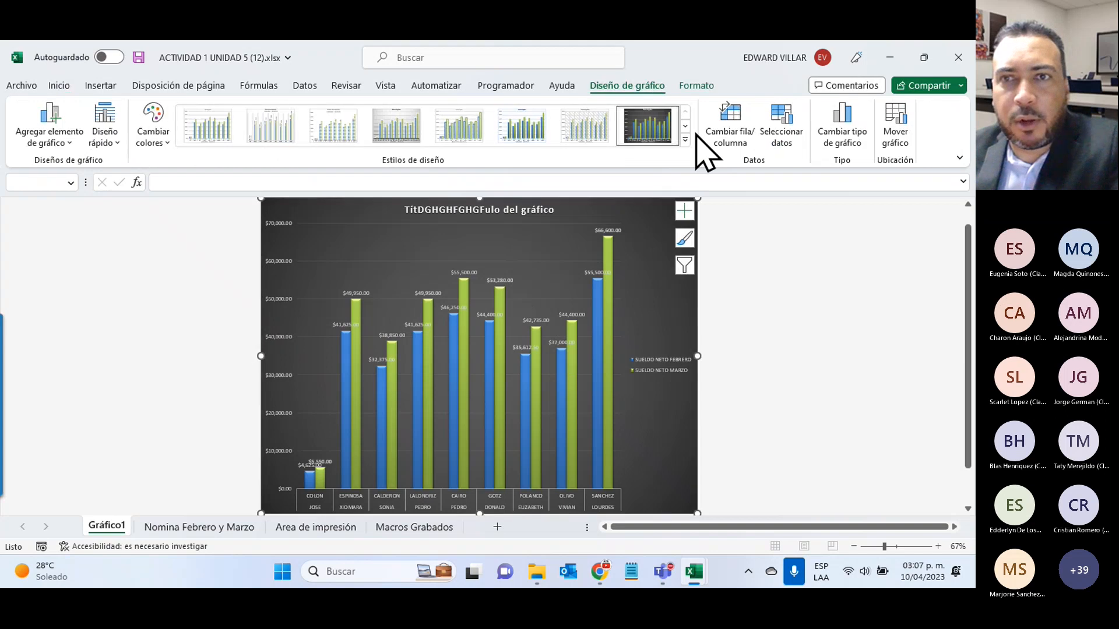
pyautogui.click(728, 135)
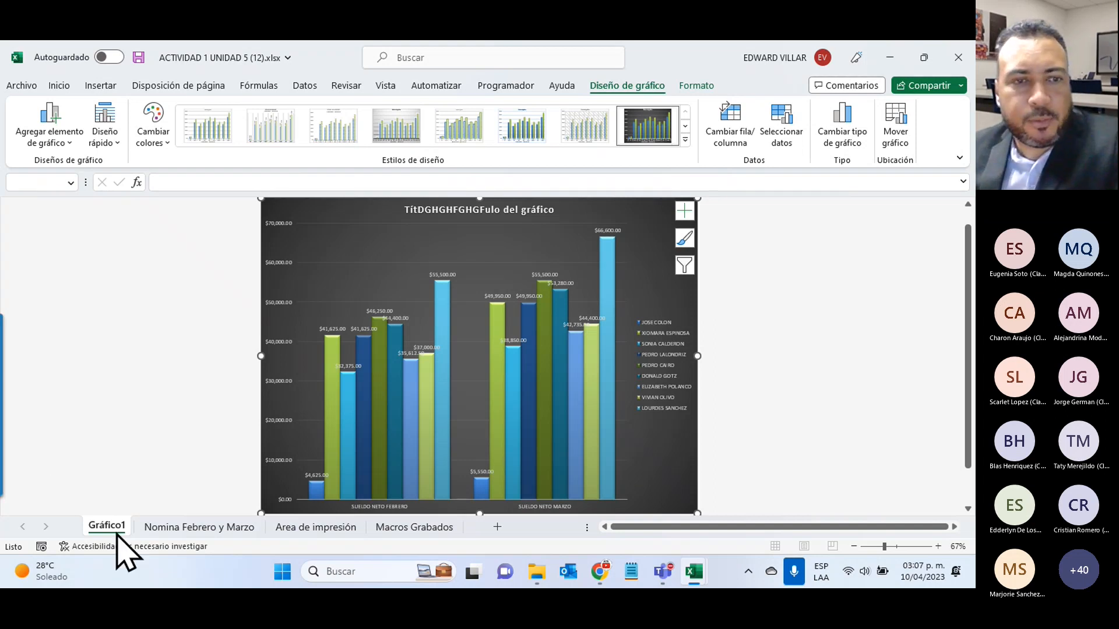
# - Insert a 2D line chart from C40:F49 of the Nomina Febrero y Marzo sheet and place it beside the Reporte de Nomina table
pyautogui.click(175, 525)
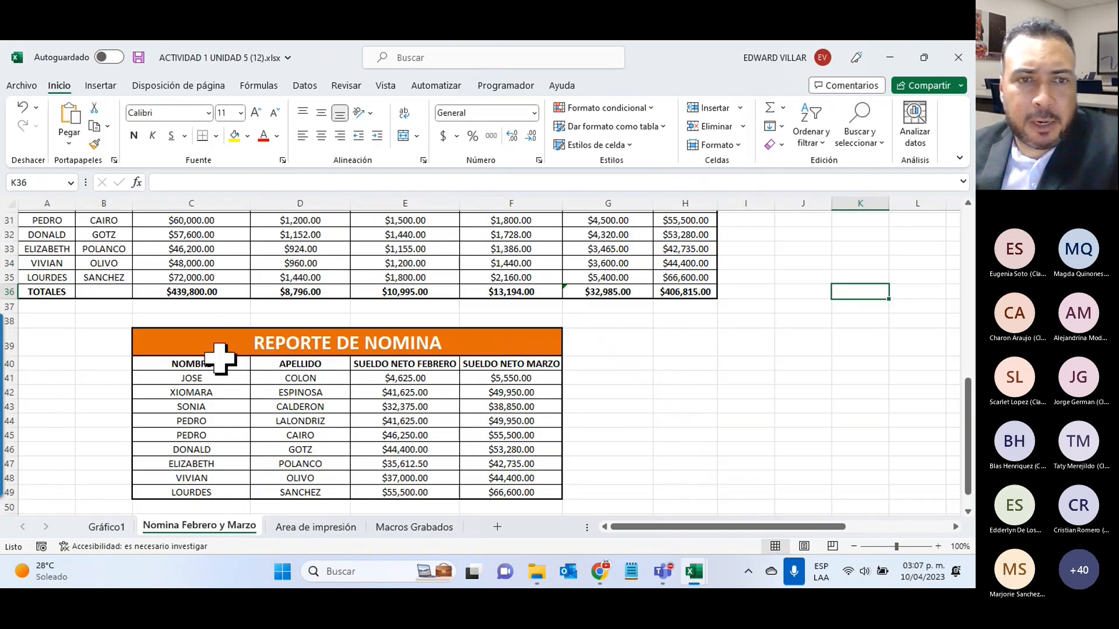
pyautogui.moveTo(210, 363); pyautogui.dragTo(489, 493)
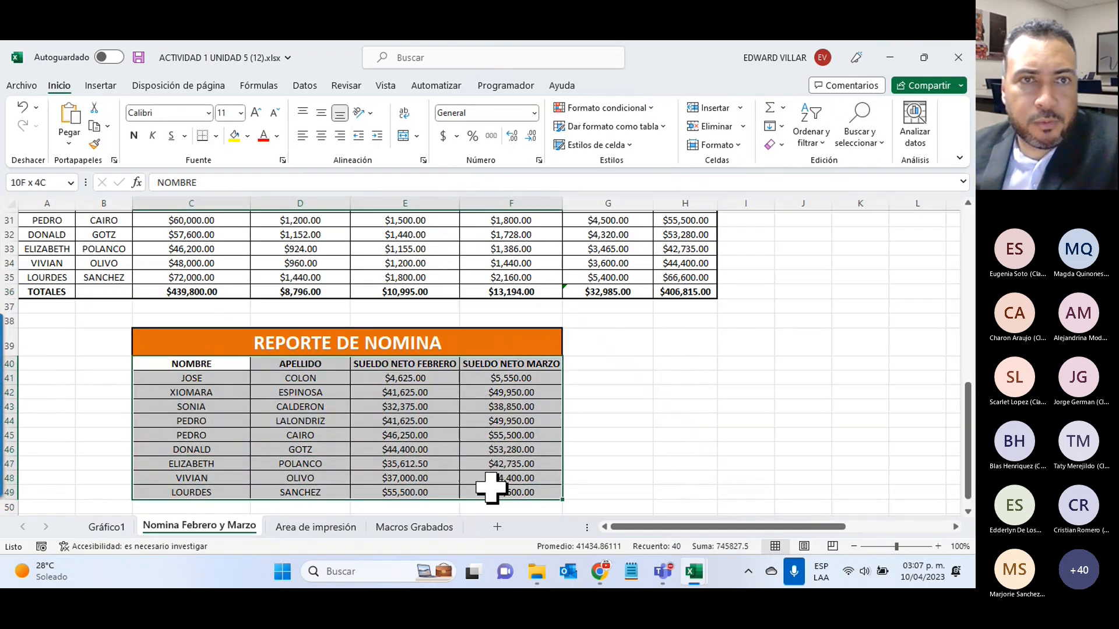
pyautogui.click(102, 86)
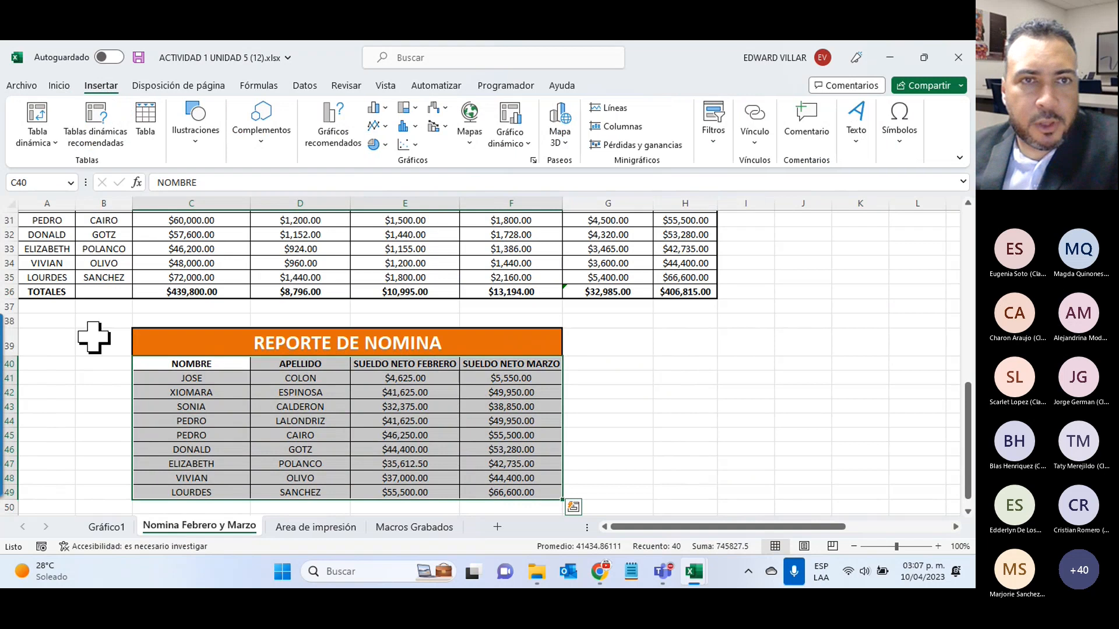
pyautogui.click(385, 125)
pyautogui.click(388, 180)
pyautogui.moveTo(431, 274); pyautogui.dragTo(758, 342)
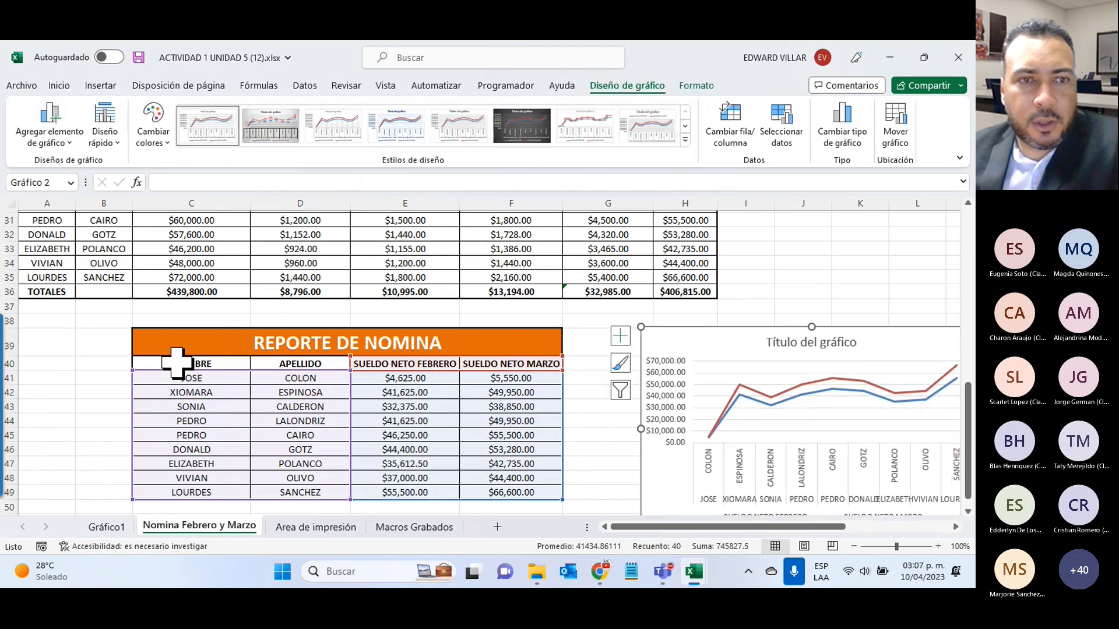
# - Insert a 3D area chart from the Reporte de Nomina range C40:F49
pyautogui.moveTo(177, 363); pyautogui.dragTo(492, 494)
pyautogui.click(104, 87)
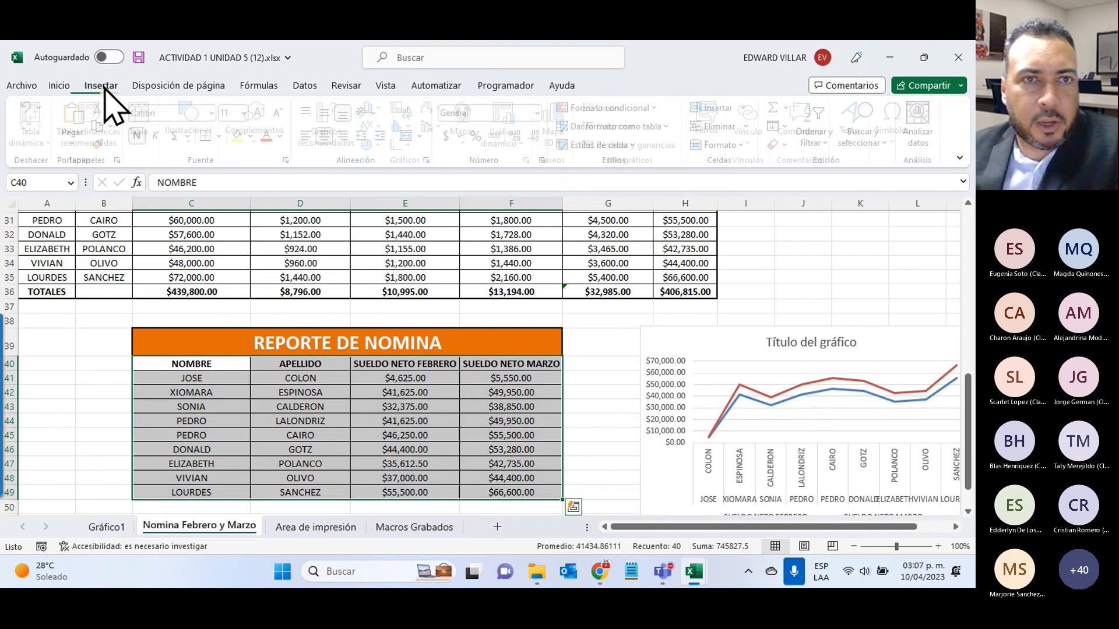
pyautogui.click(377, 126)
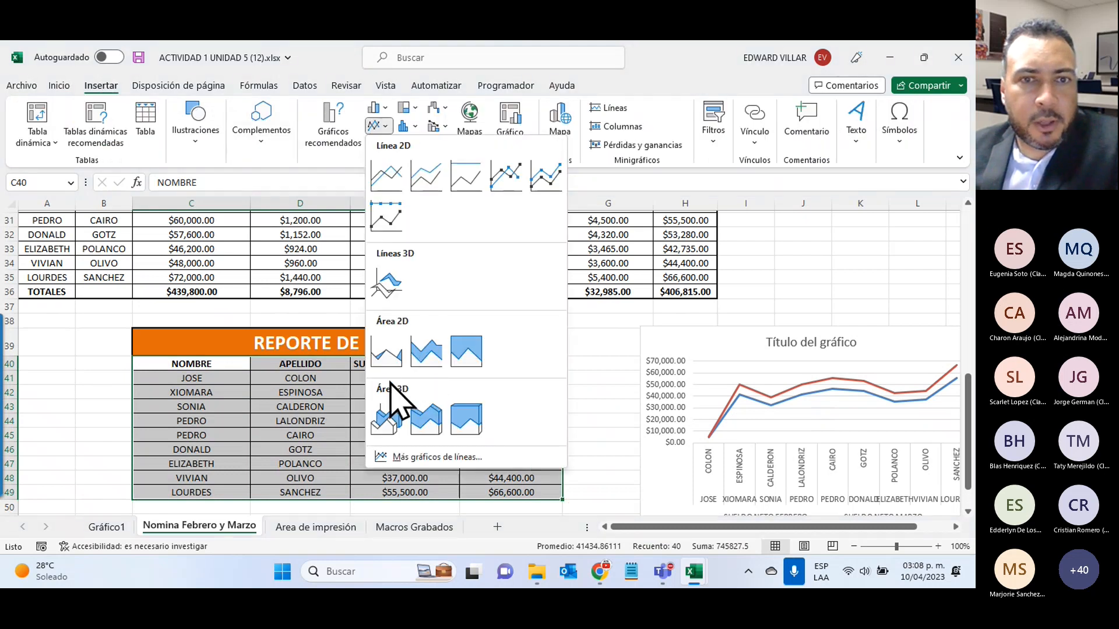
pyautogui.click(387, 421)
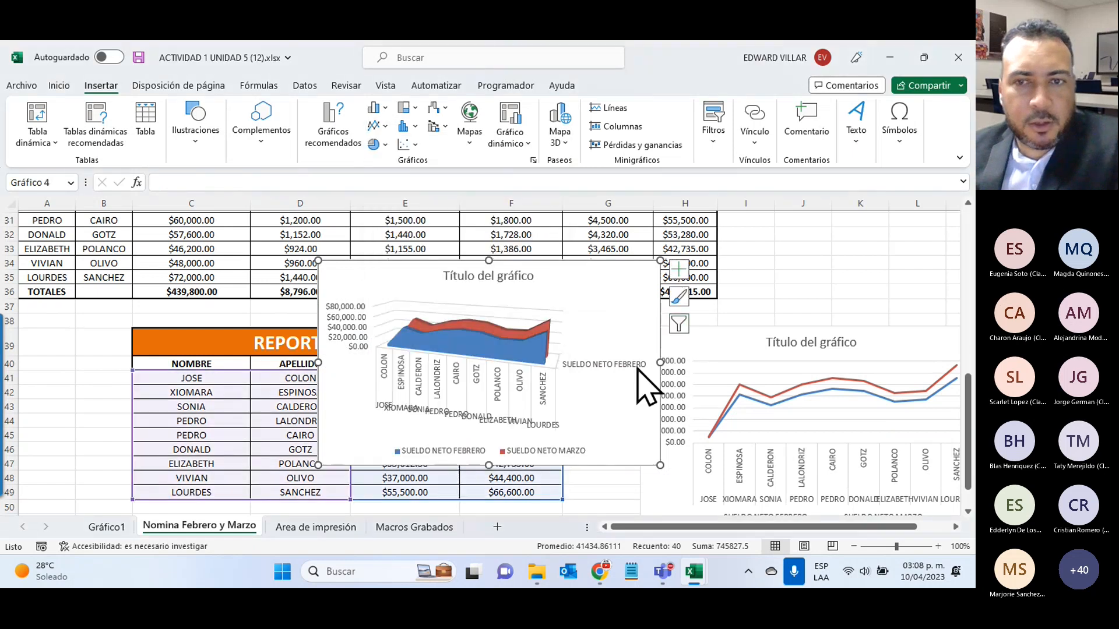
# - Try to move the 3D area chart to the empty rows below the payroll report
pyautogui.scroll(-4, 635, 373)
pyautogui.click(633, 257)
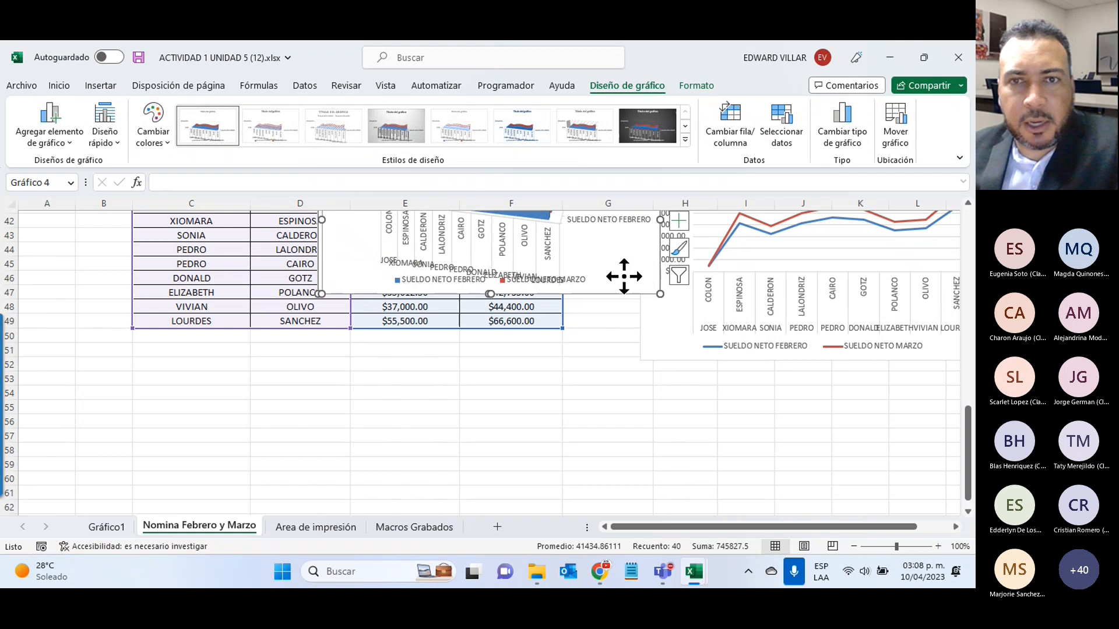
pyautogui.moveTo(624, 277); pyautogui.dragTo(653, 411)
pyautogui.hotkey('ctrl', 'z')
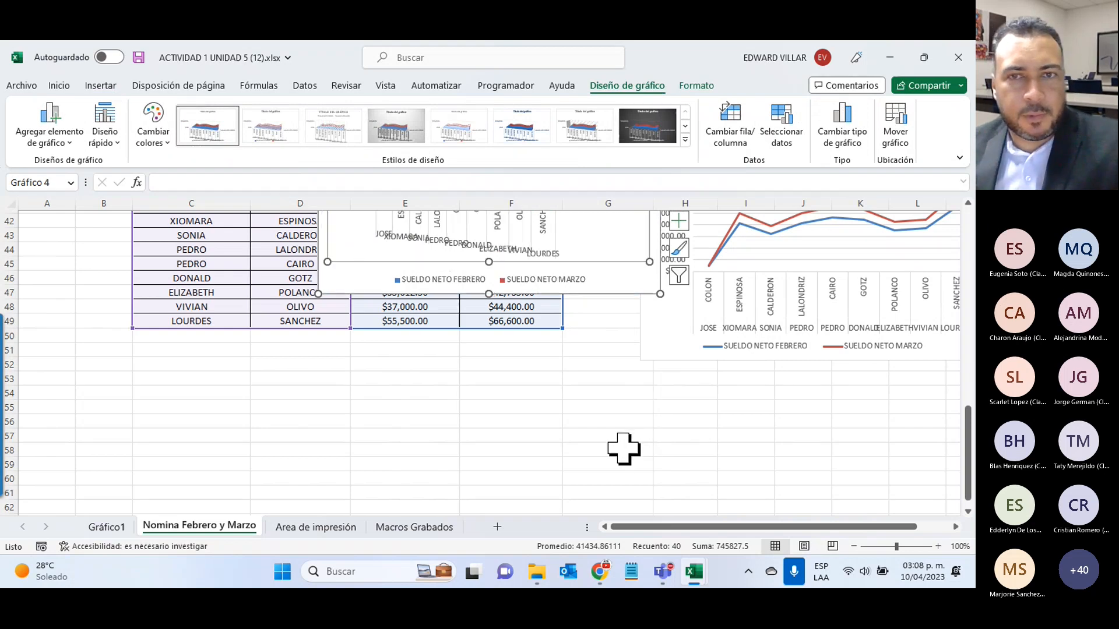
pyautogui.click(619, 394)
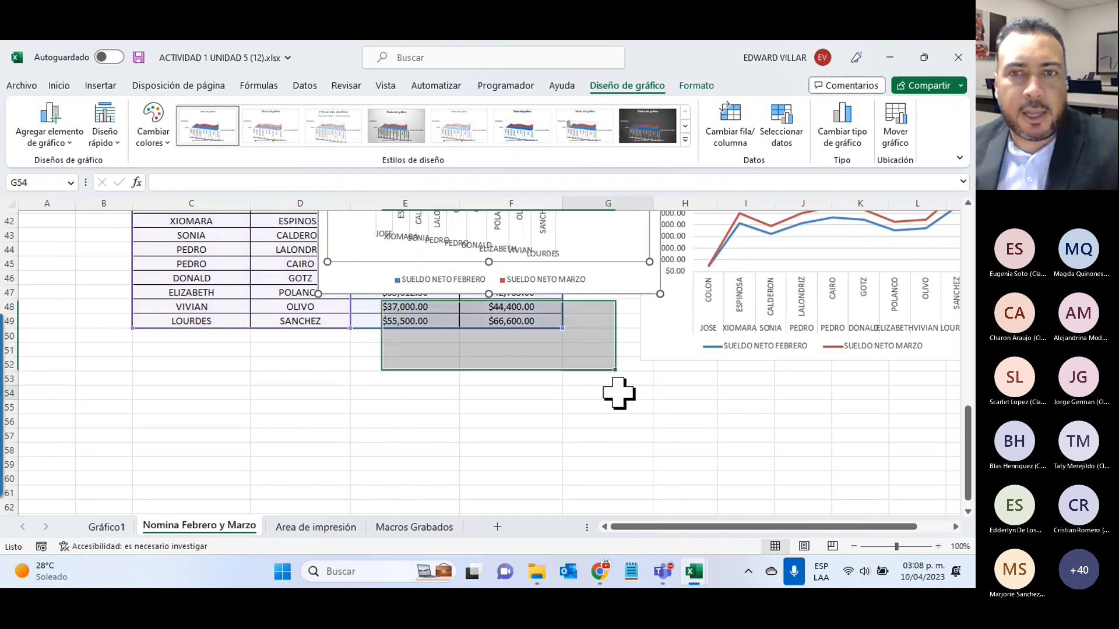
pyautogui.click(607, 280)
pyautogui.moveTo(607, 279); pyautogui.dragTo(524, 387)
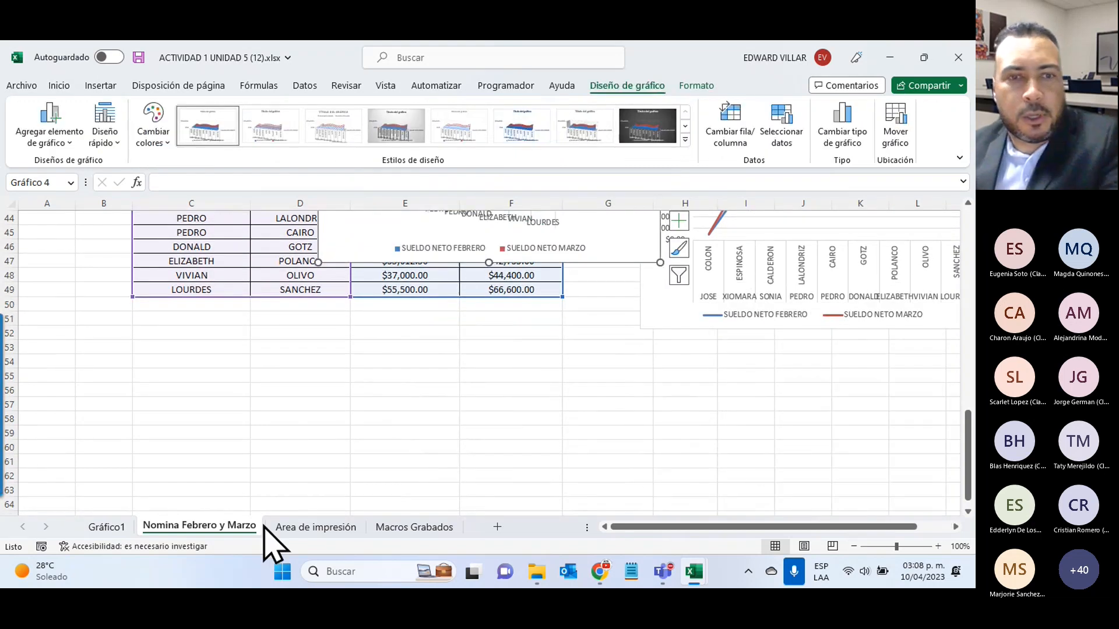
# - Check the Area de impresión sheet, return to Nomina Febrero y Marzo and delete the 3D area chart
pyautogui.click(298, 528)
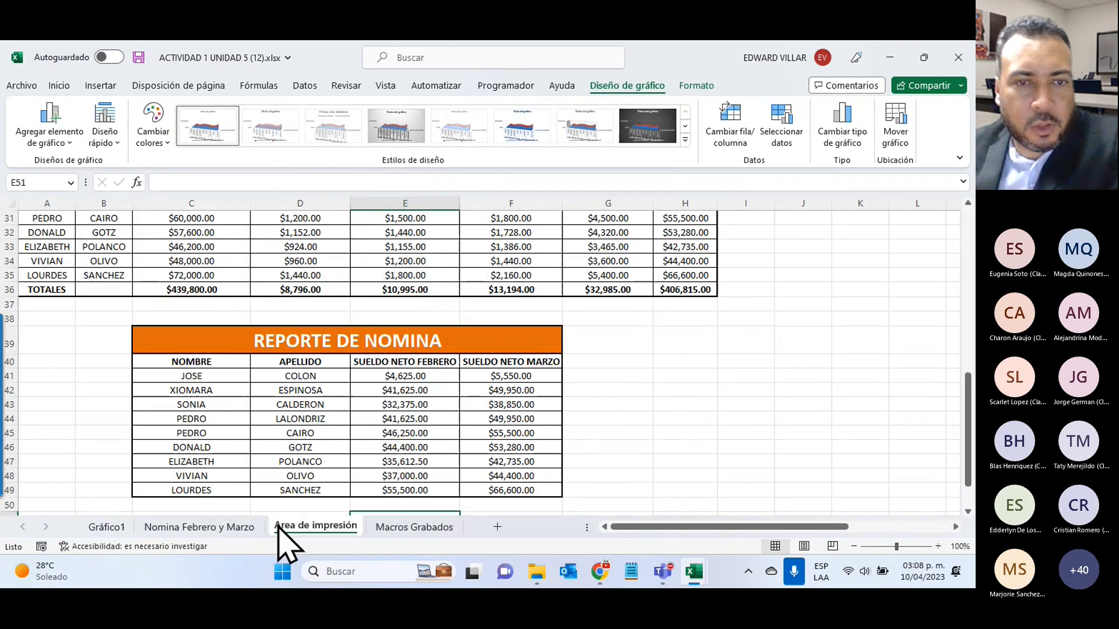
pyautogui.click(201, 528)
pyautogui.scroll(4, 348, 414)
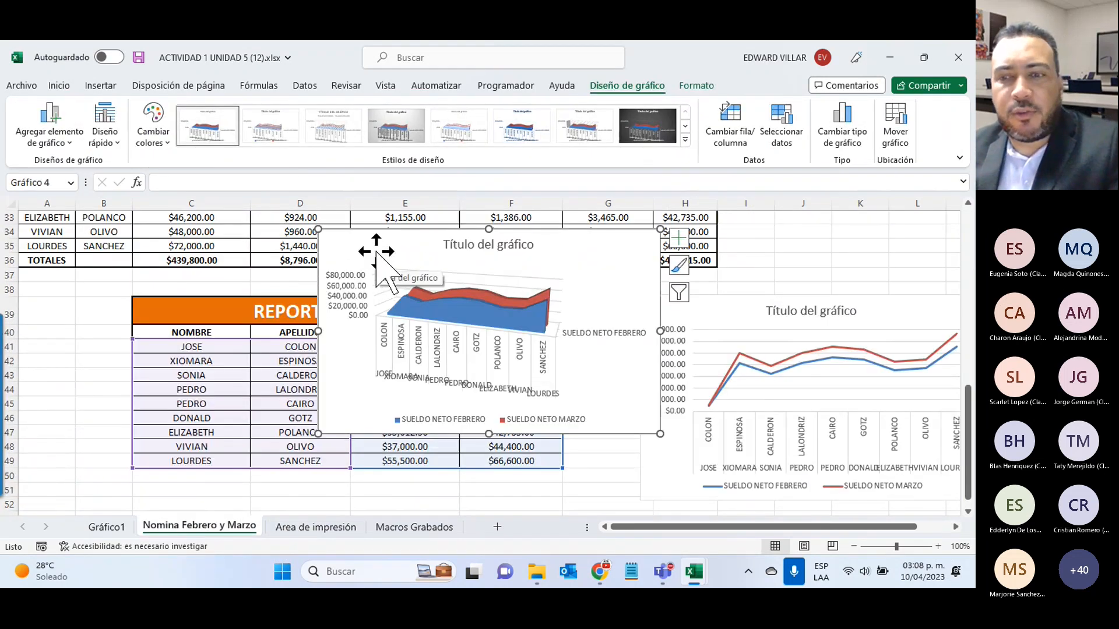
pyautogui.press('Delete')
pyautogui.scroll(-3, 583, 373)
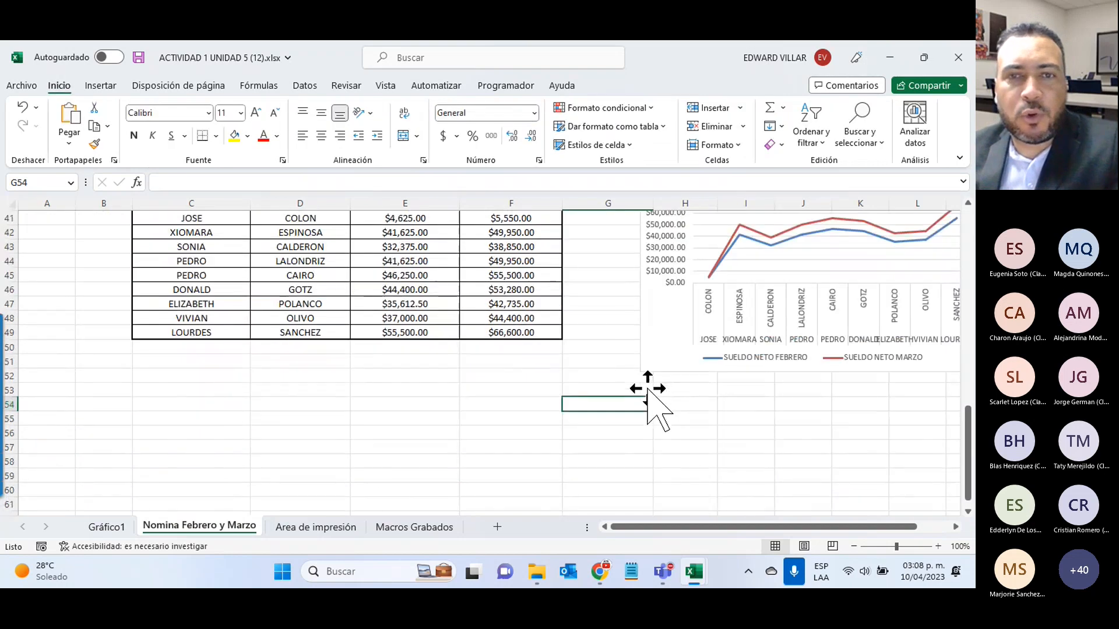
# - Examine the report's February and March net salary columns and the employee name columns that feed the line chart
pyautogui.scroll(3, 647, 391)
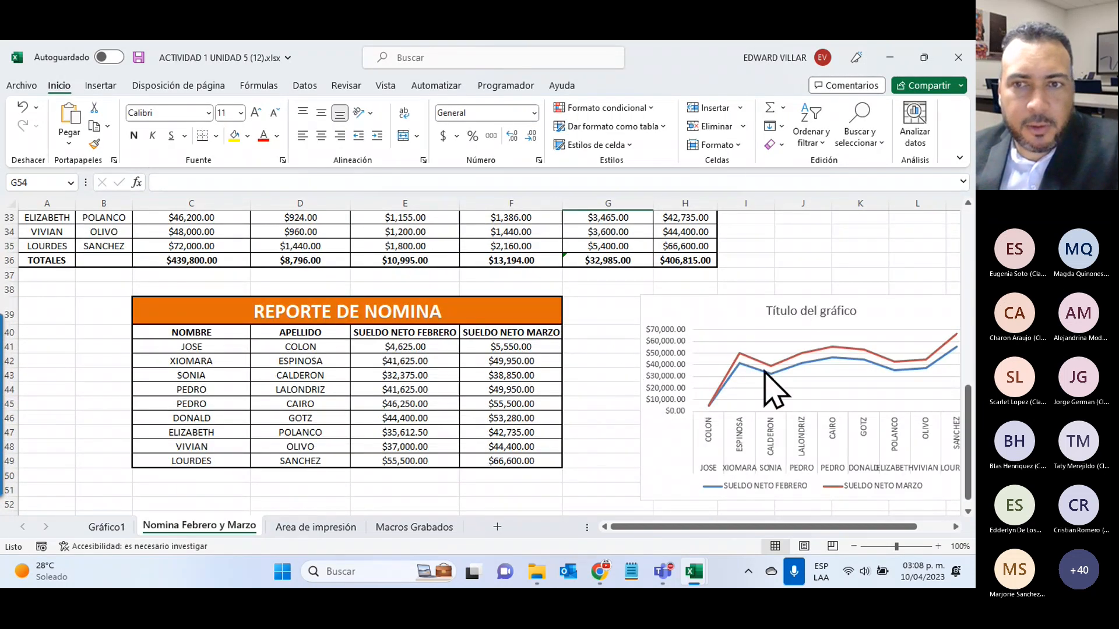
pyautogui.scroll(-1, 955, 385)
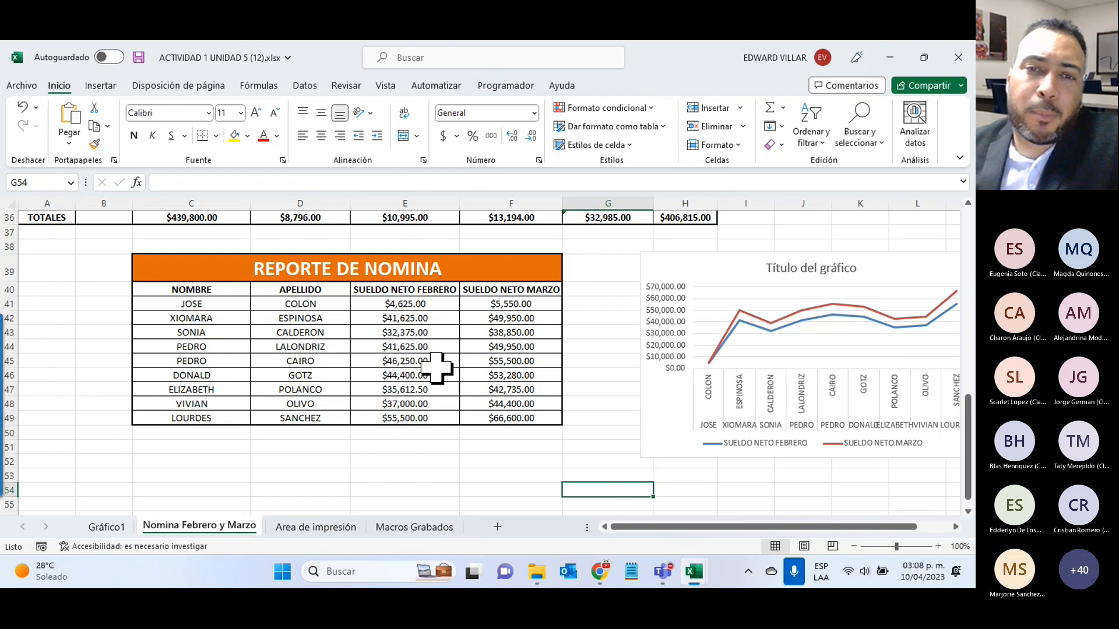
pyautogui.moveTo(373, 290); pyautogui.dragTo(379, 424)
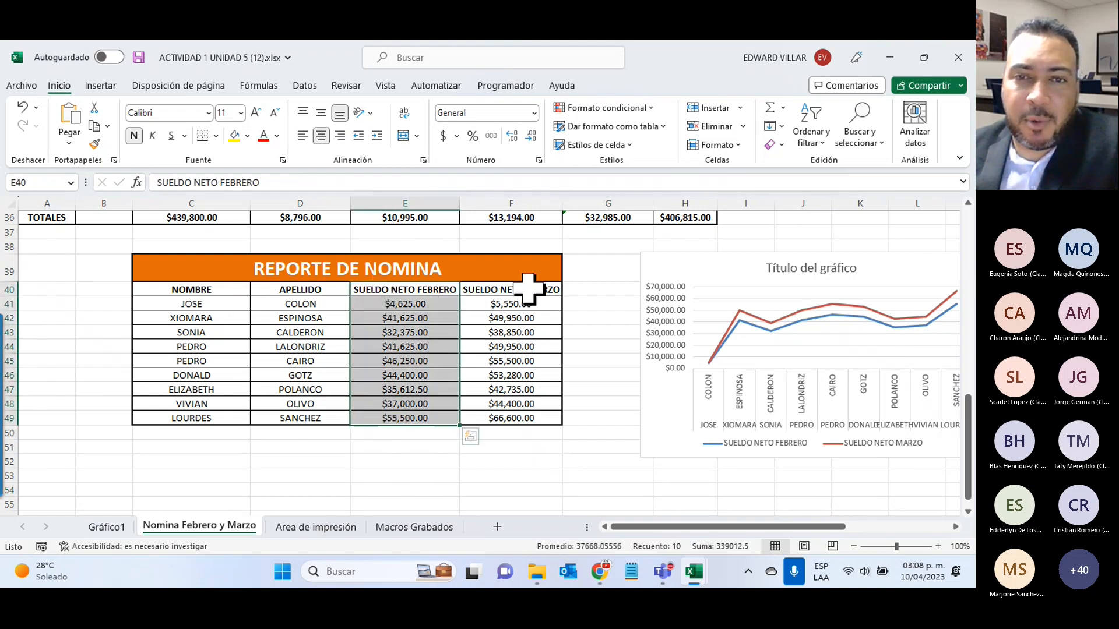
pyautogui.moveTo(529, 287); pyautogui.dragTo(521, 418)
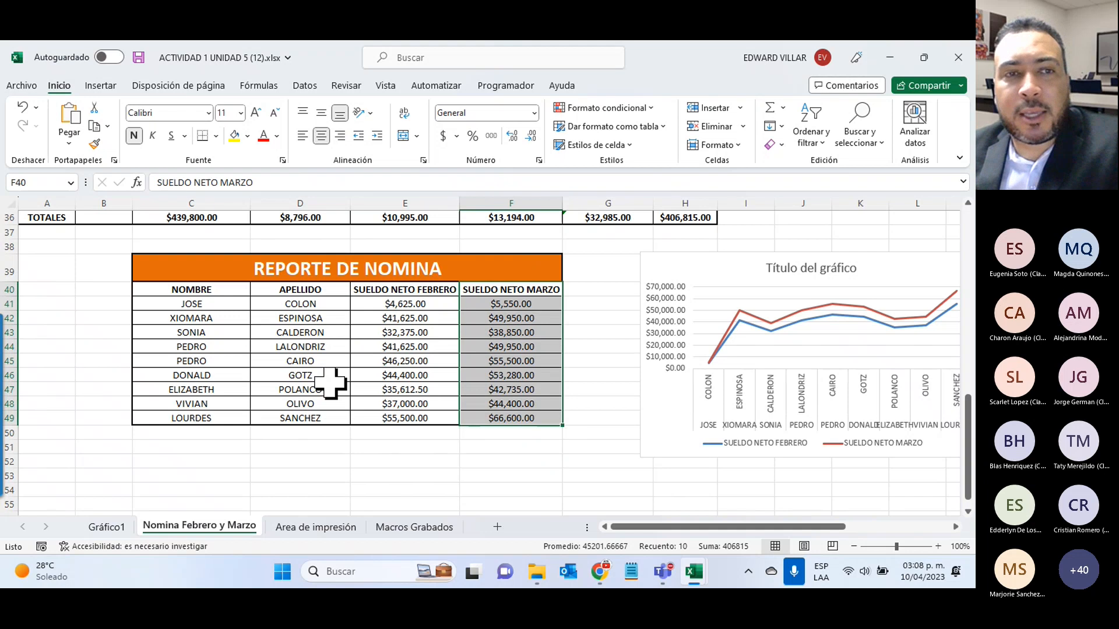
pyautogui.click(163, 304)
pyautogui.moveTo(205, 308); pyautogui.dragTo(274, 415)
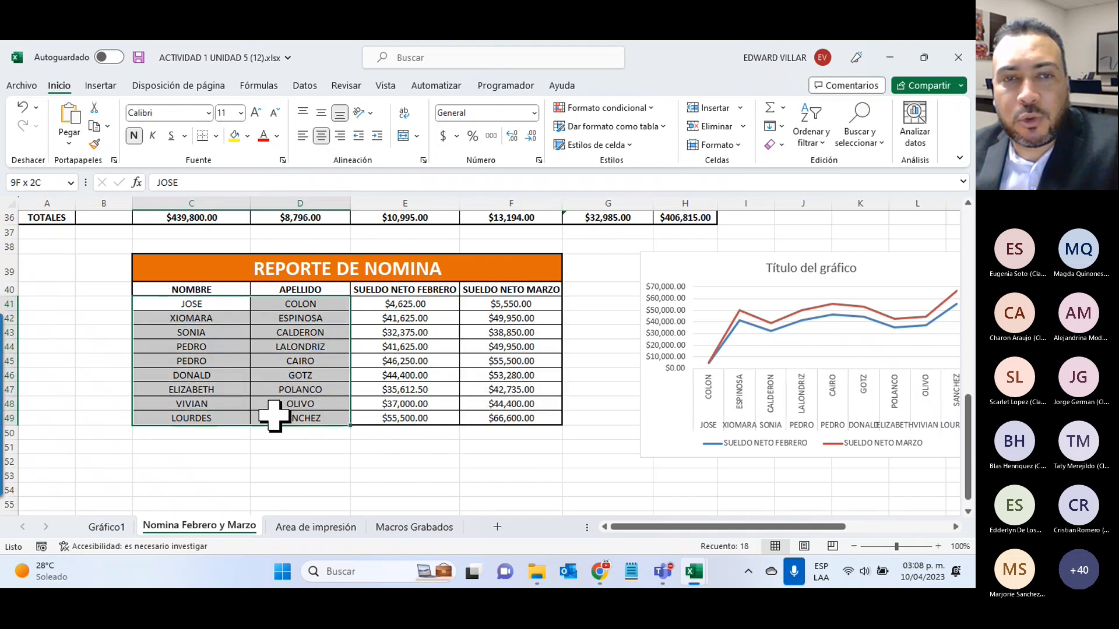
pyautogui.moveTo(379, 304); pyautogui.dragTo(385, 418)
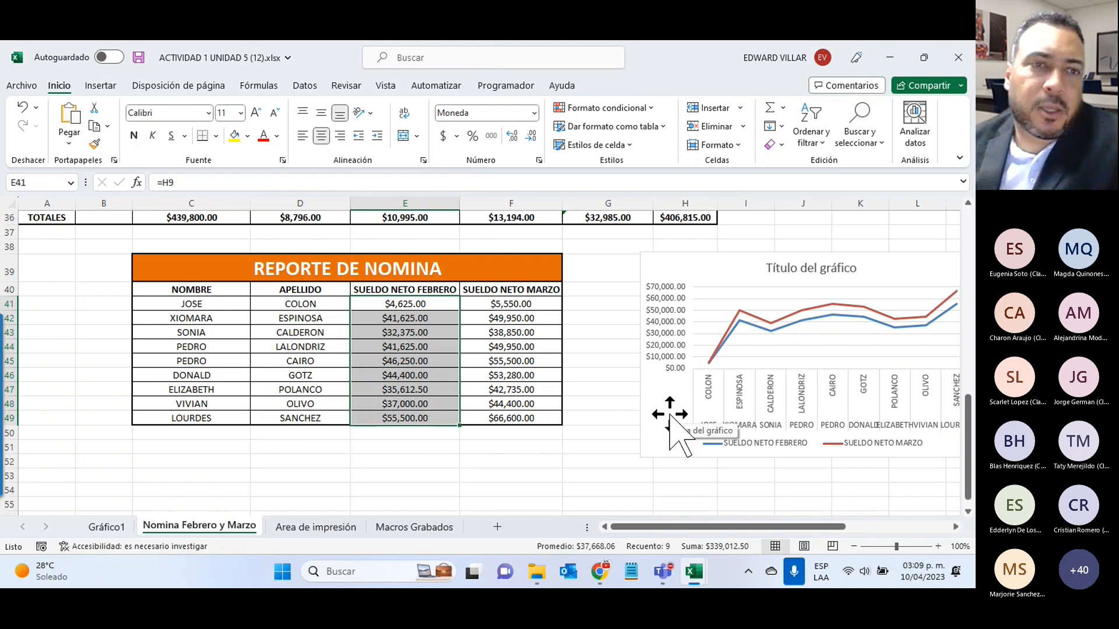
# - Insert a 2D pie chart of the February net salaries from C40:E49 and place it below the line chart
pyautogui.click(156, 293)
pyautogui.moveTo(156, 293); pyautogui.dragTo(402, 415)
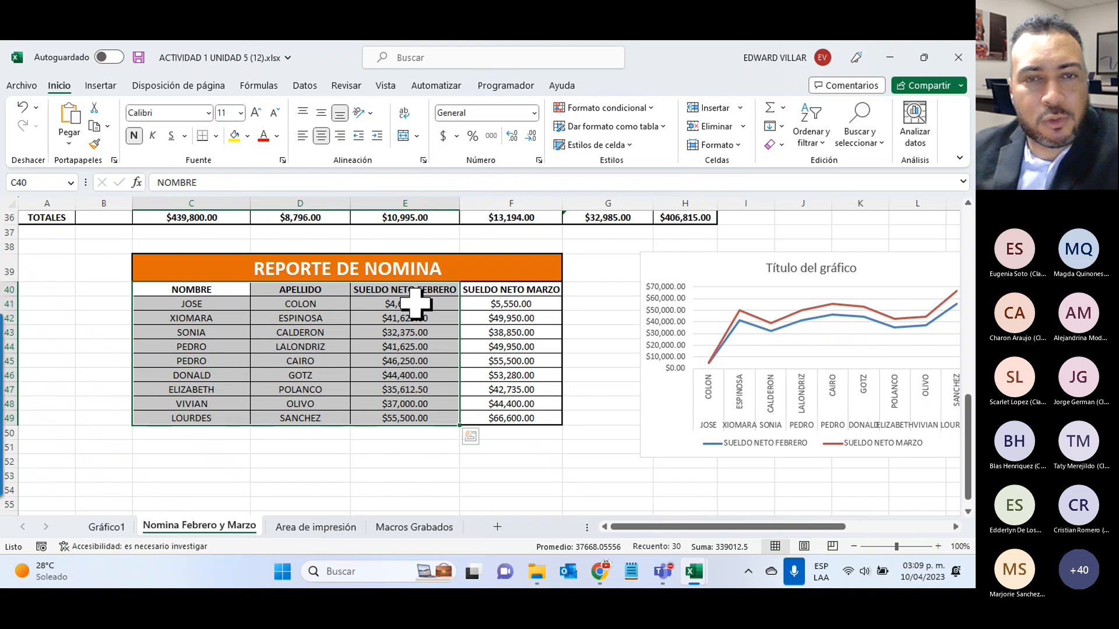
pyautogui.click(104, 87)
pyautogui.click(374, 145)
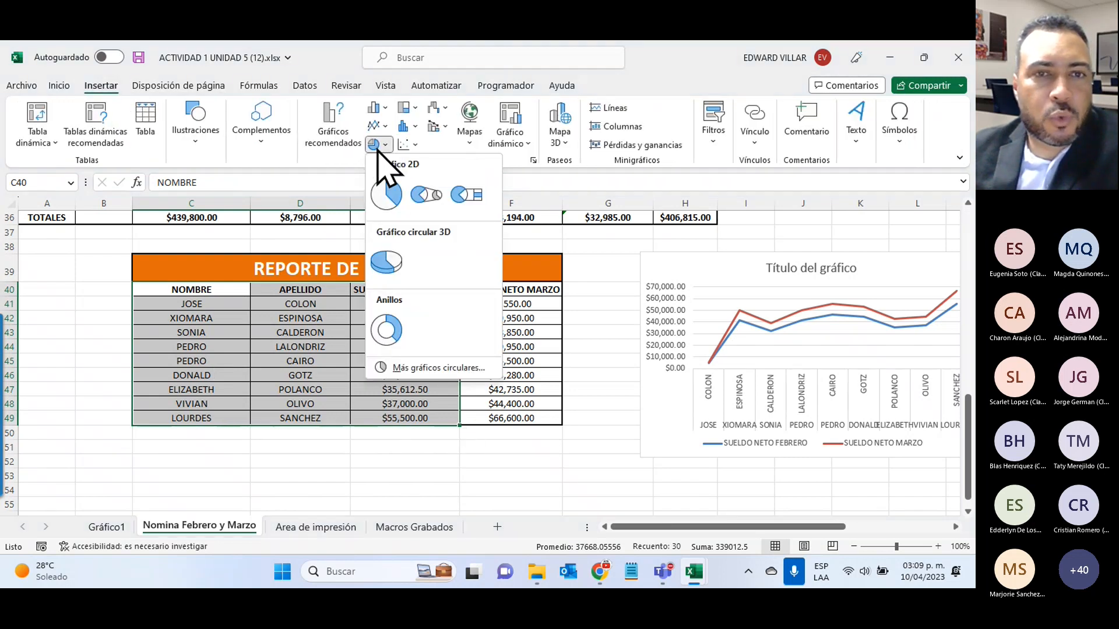
pyautogui.click(387, 194)
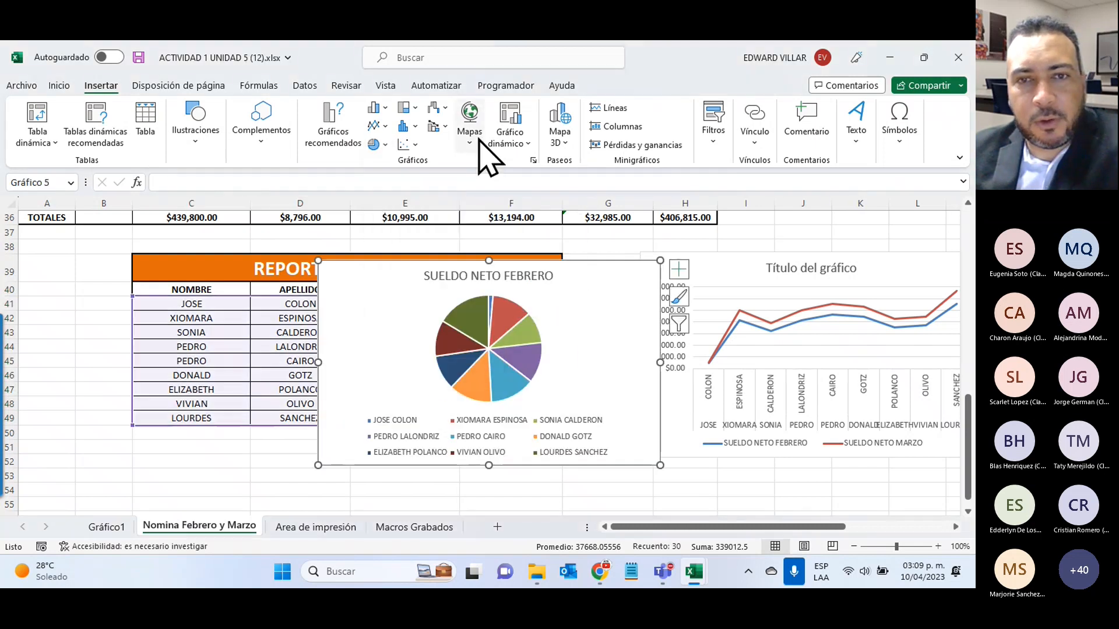
pyautogui.scroll(-2, 479, 140)
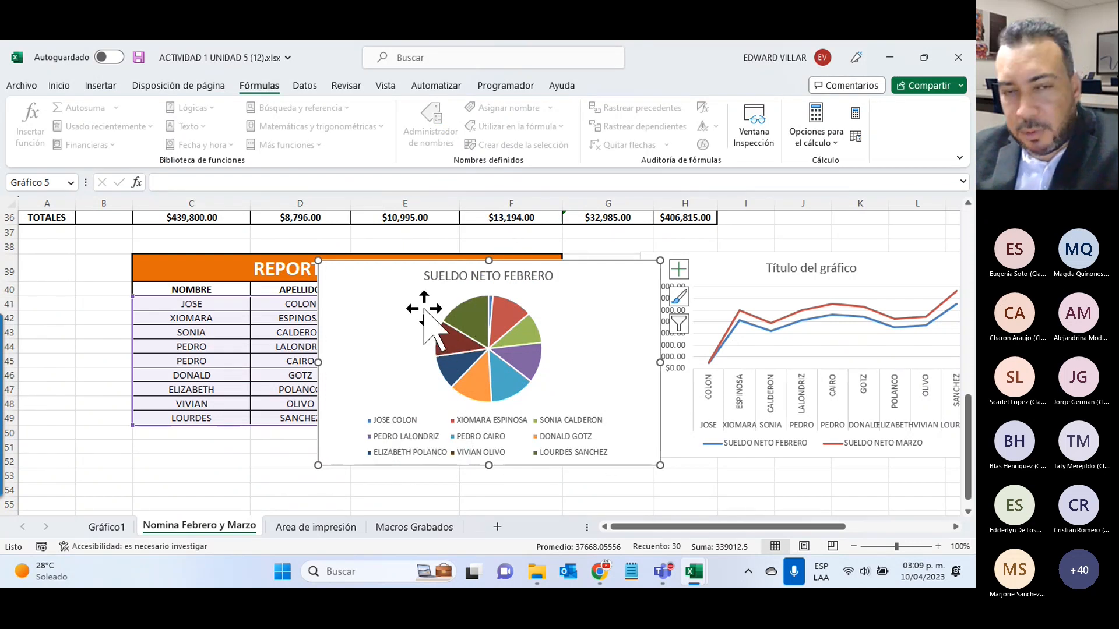
pyautogui.scroll(-4, 408, 288)
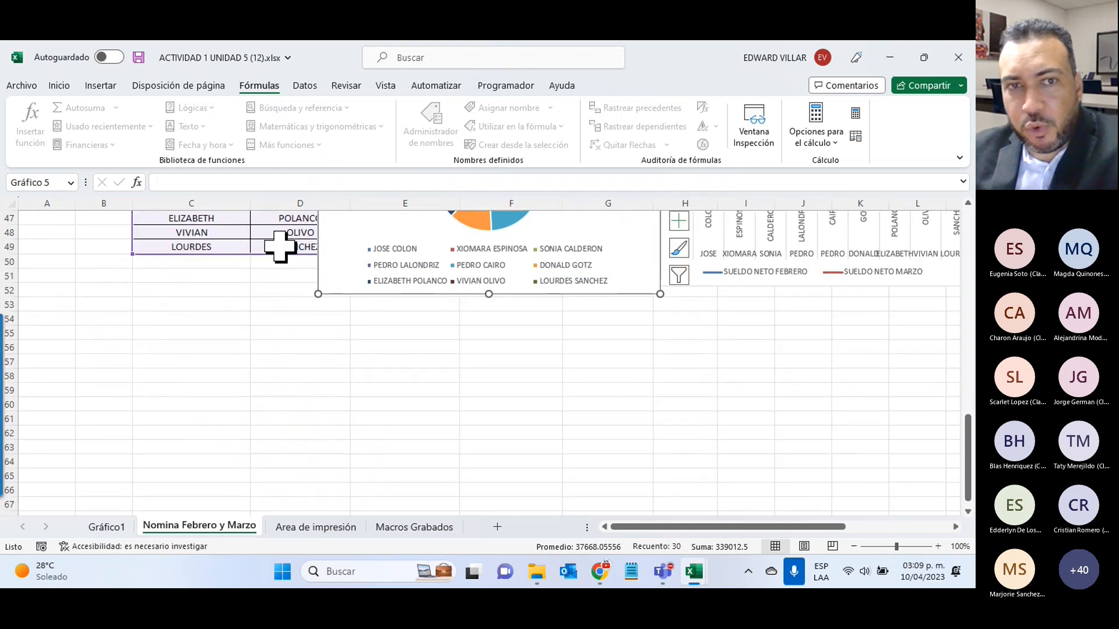
pyautogui.moveTo(332, 274); pyautogui.dragTo(688, 444)
# - Apply the dark grey chart style to the February pie chart and add data labels to its slices
pyautogui.click(590, 135)
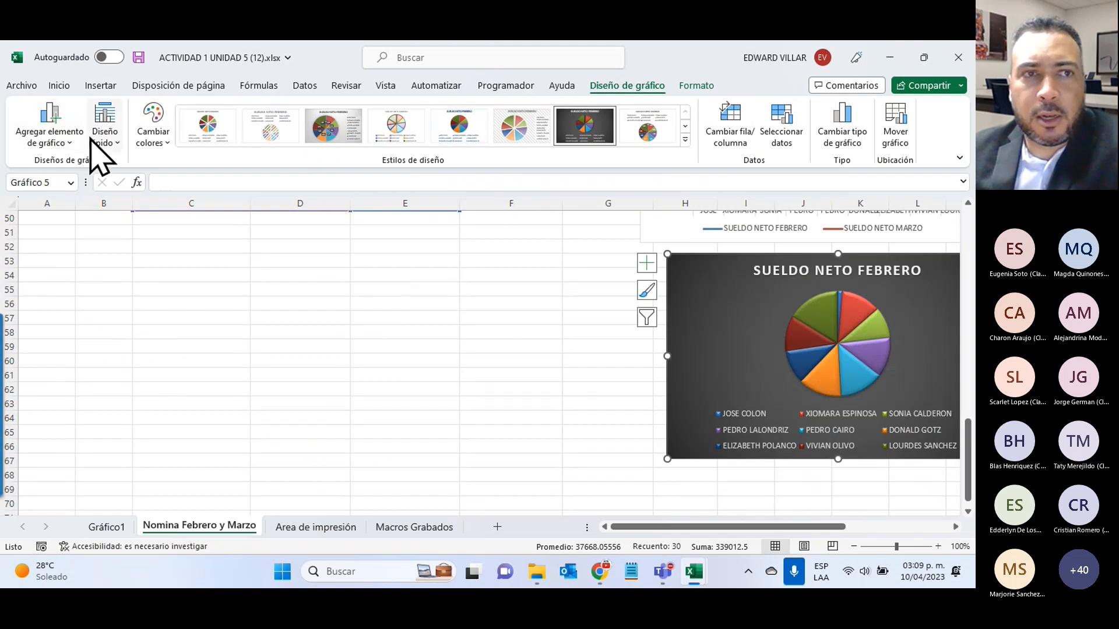
pyautogui.click(646, 262)
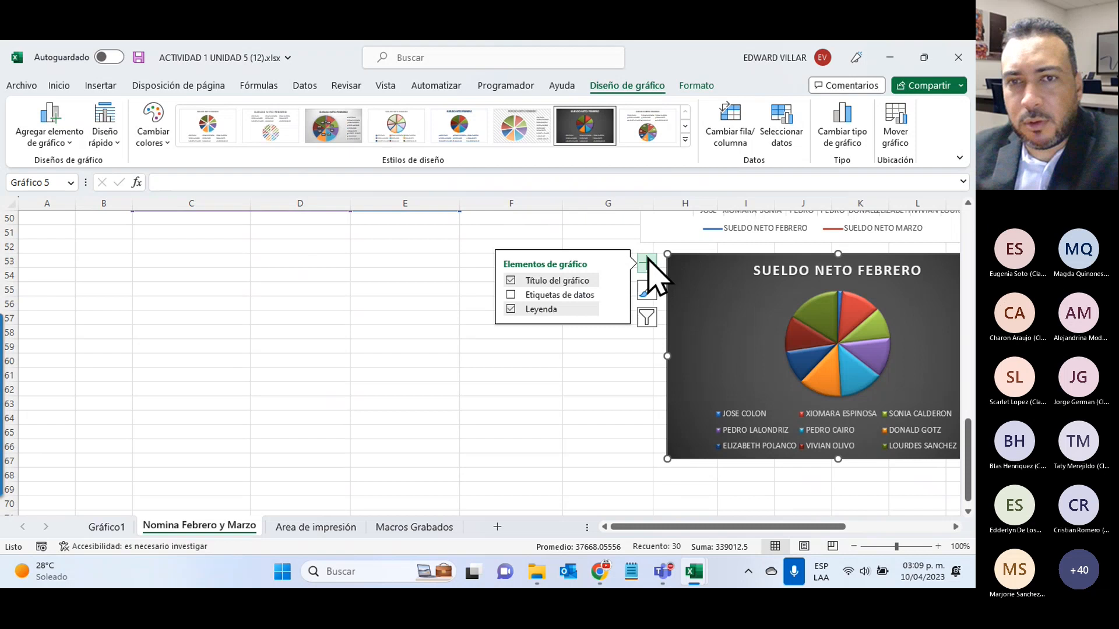
pyautogui.click(531, 296)
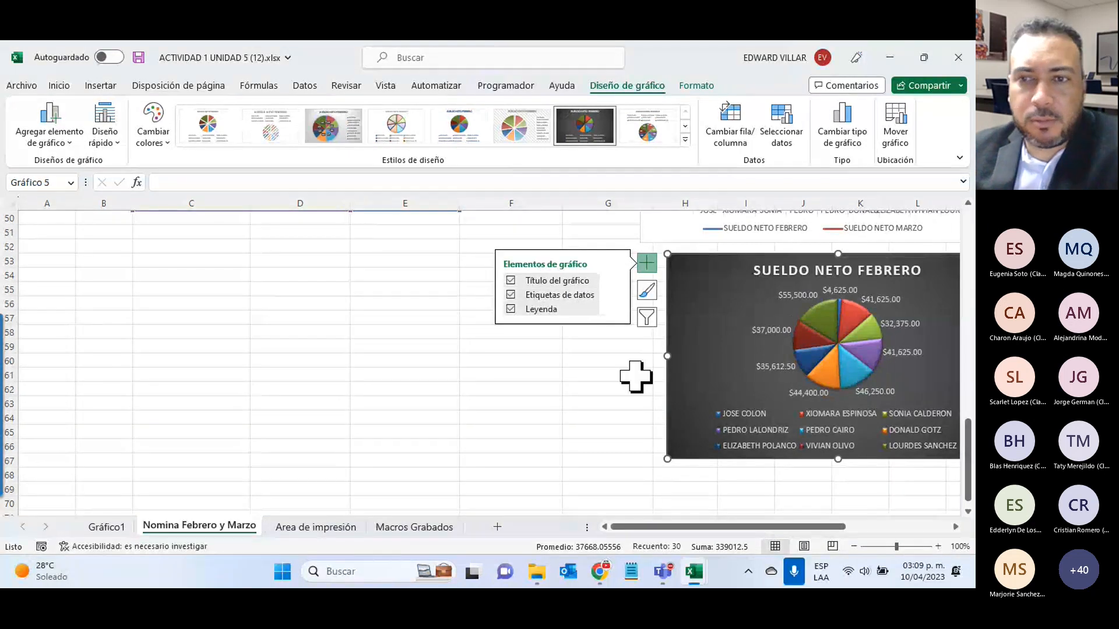
pyautogui.click(454, 415)
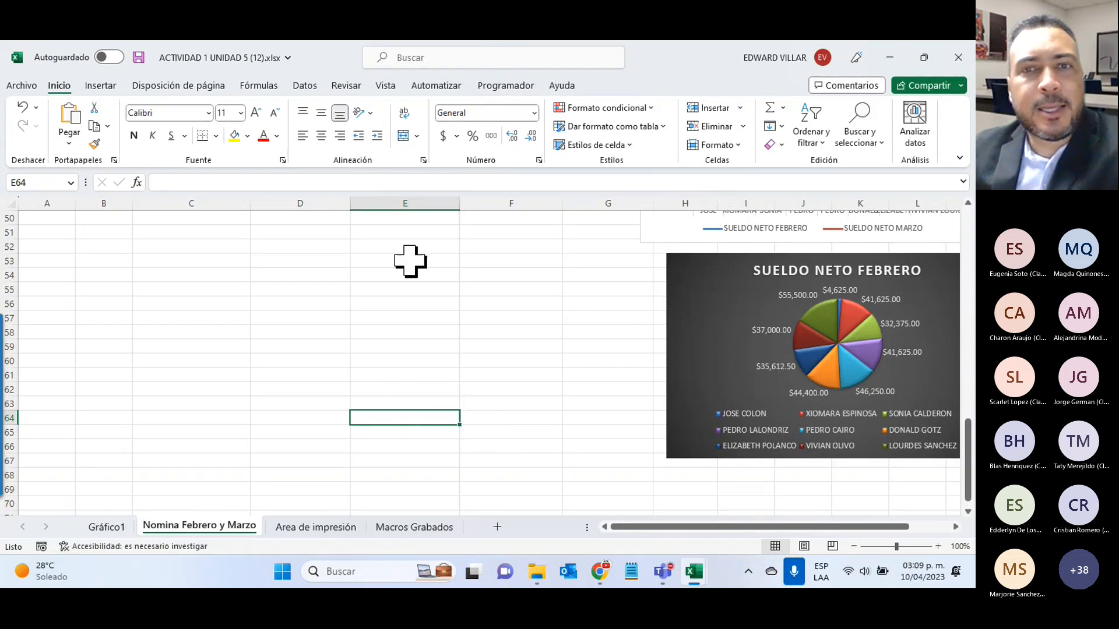
pyautogui.scroll(4, 397, 357)
pyautogui.scroll(-1, 381, 371)
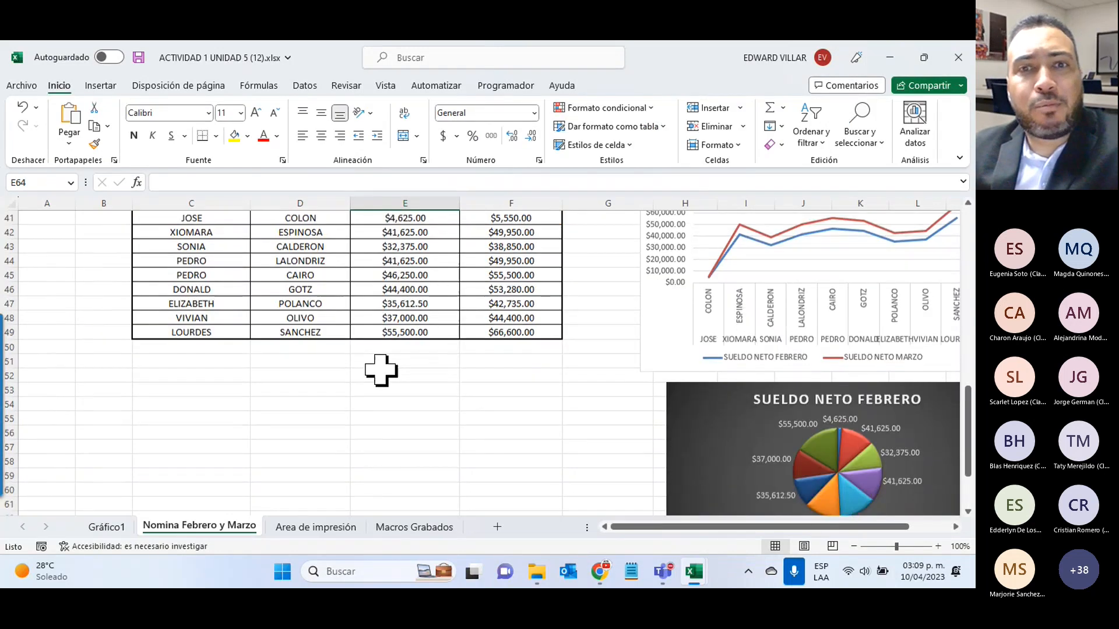
pyautogui.scroll(1, 381, 371)
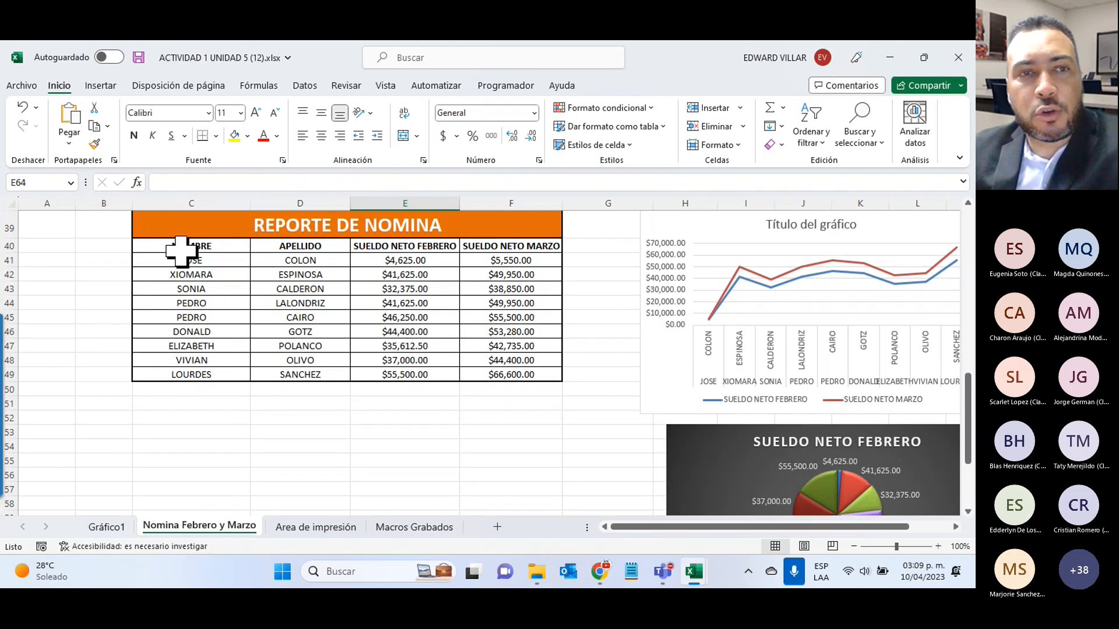
# - Try a 2D pie chart built from the entire report table C40:F49, and undo its insertion
pyautogui.moveTo(180, 252); pyautogui.dragTo(497, 374)
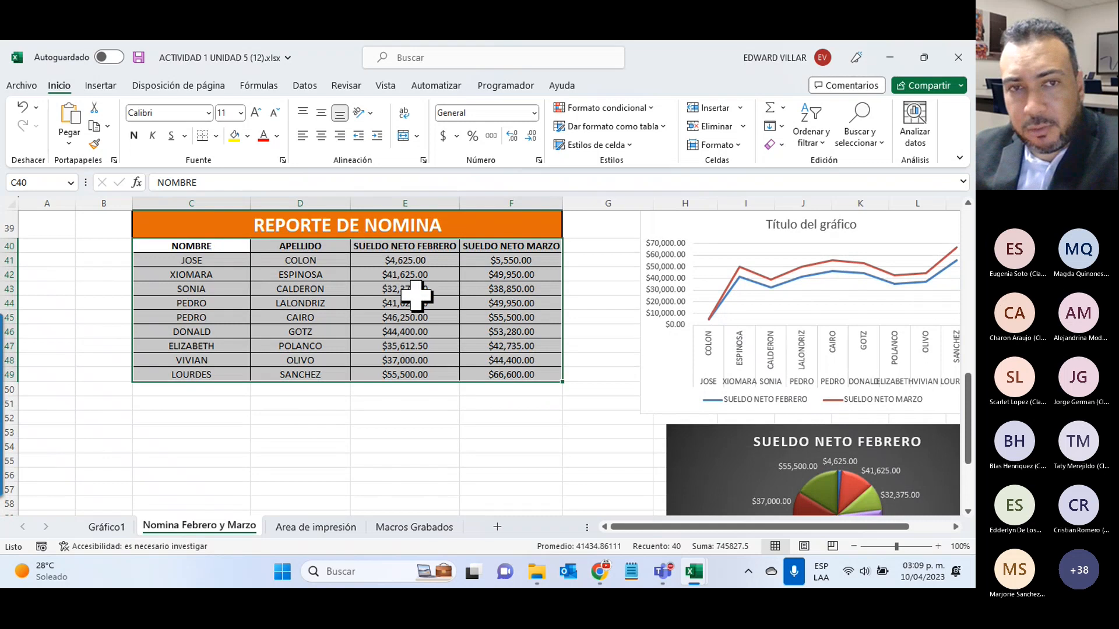
pyautogui.click(101, 88)
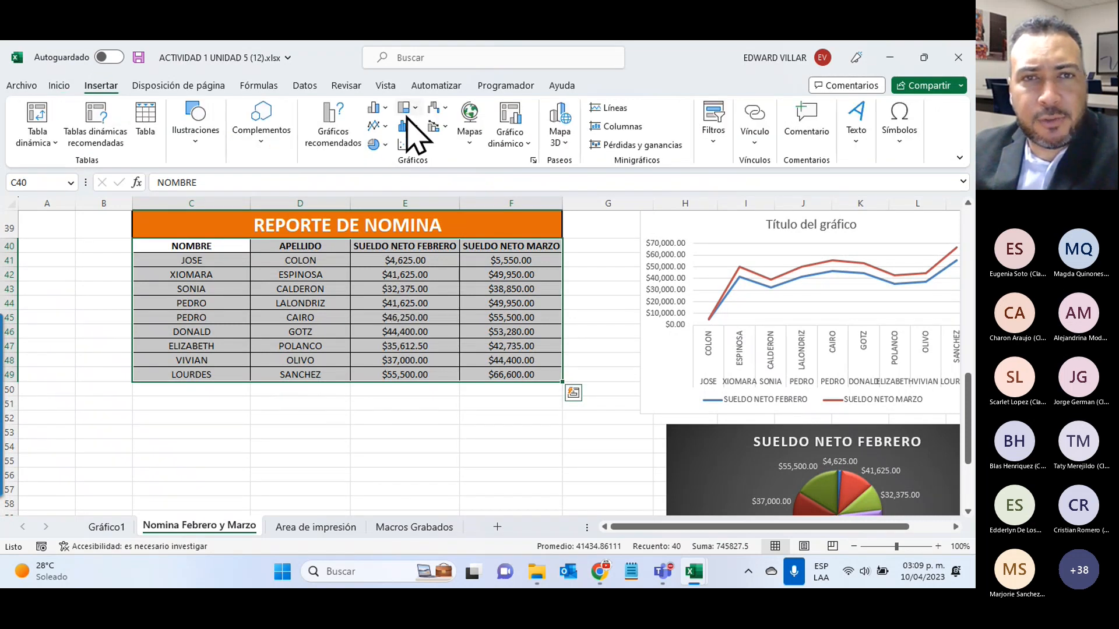
pyautogui.click(376, 144)
pyautogui.click(381, 197)
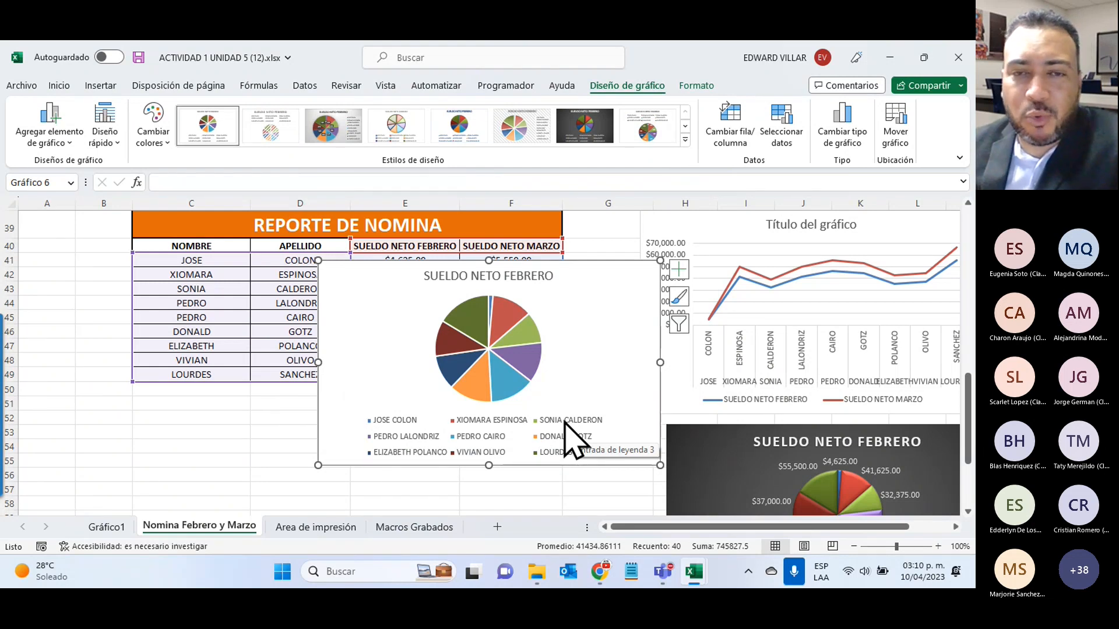
pyautogui.hotkey('ctrl', 'z')
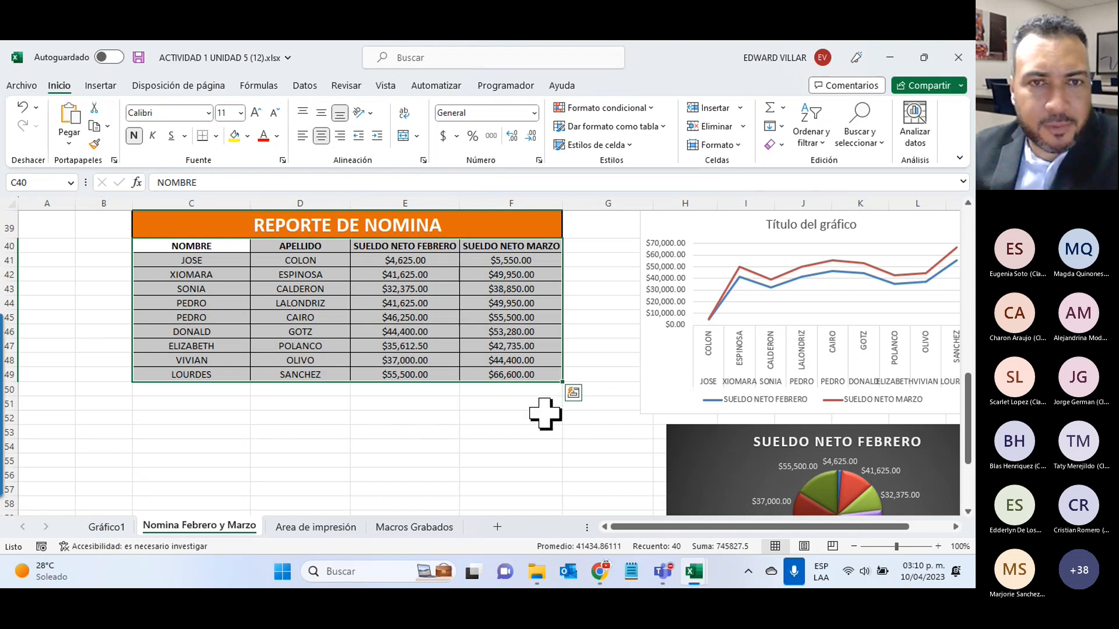
pyautogui.click(393, 431)
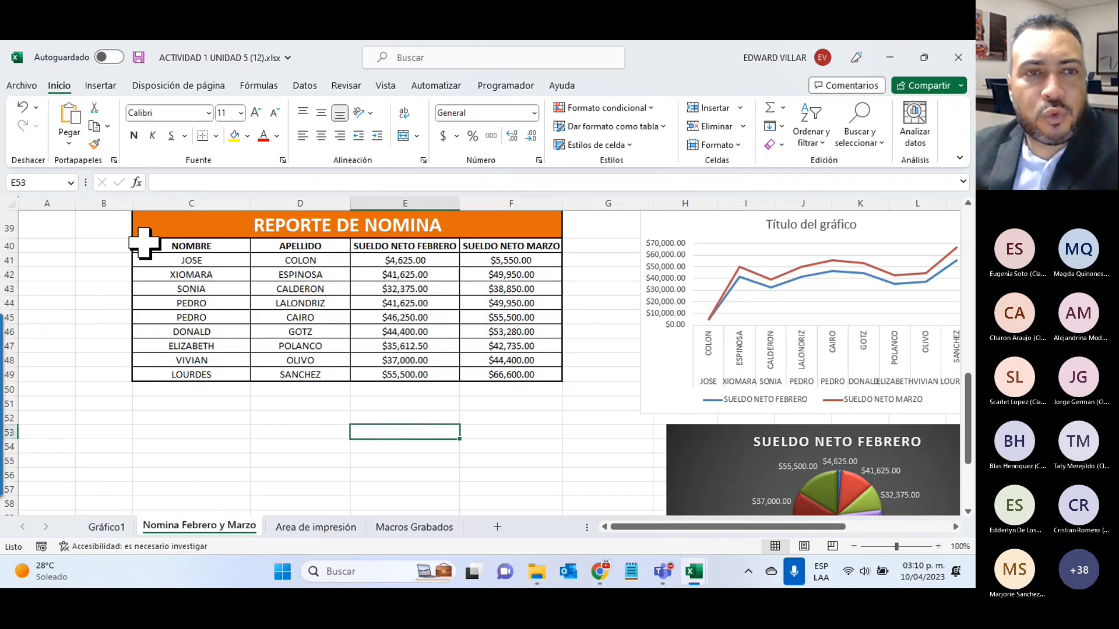
# - Insert a 2D pie chart of the March net salaries from C40:D49 and F40:F49 and place it below the report table
pyautogui.moveTo(153, 242); pyautogui.dragTo(279, 376)
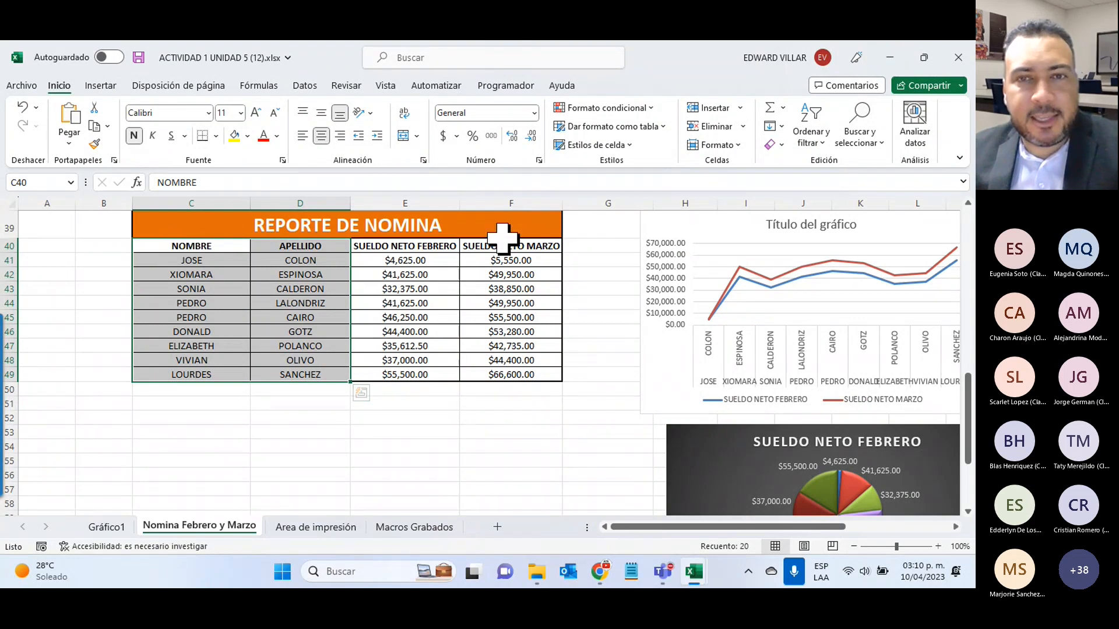
pyautogui.moveTo(513, 246); pyautogui.dragTo(516, 371)
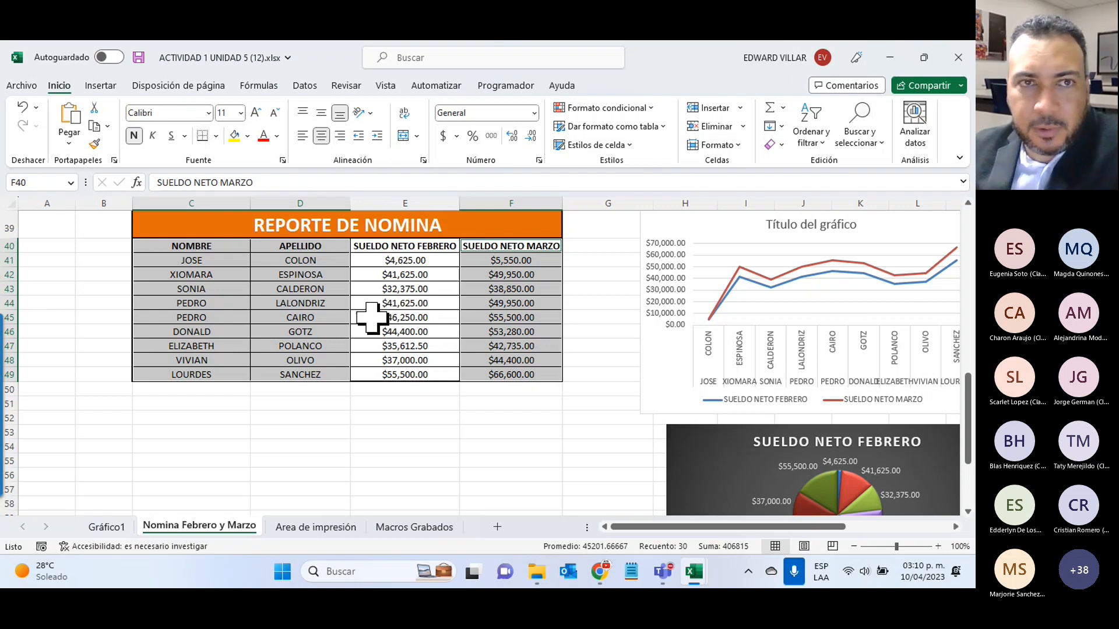
pyautogui.click(114, 86)
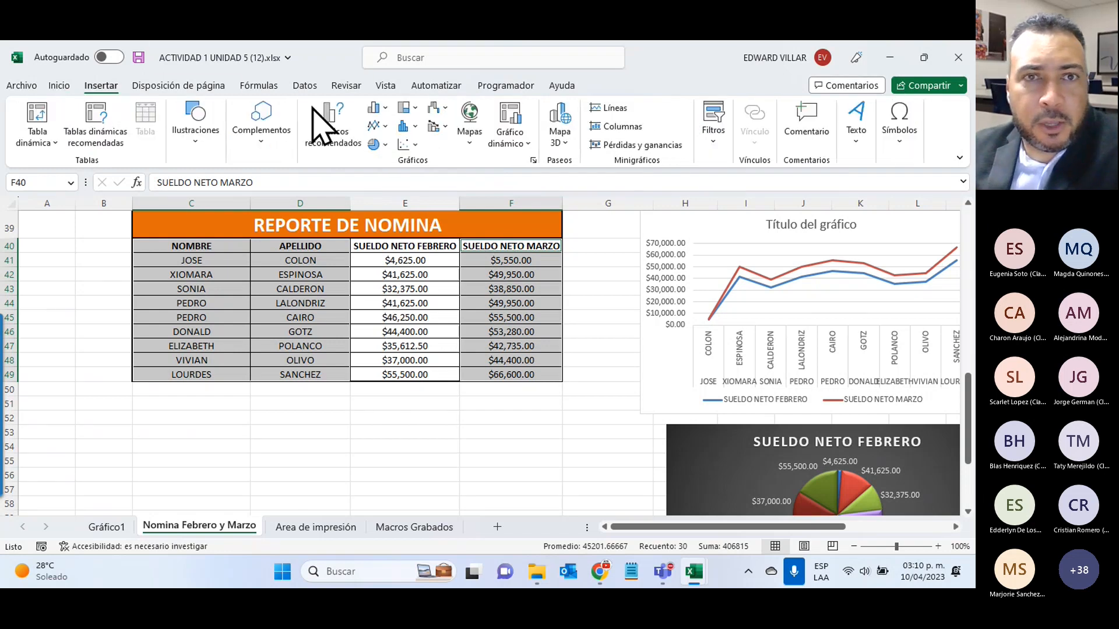
pyautogui.click(382, 144)
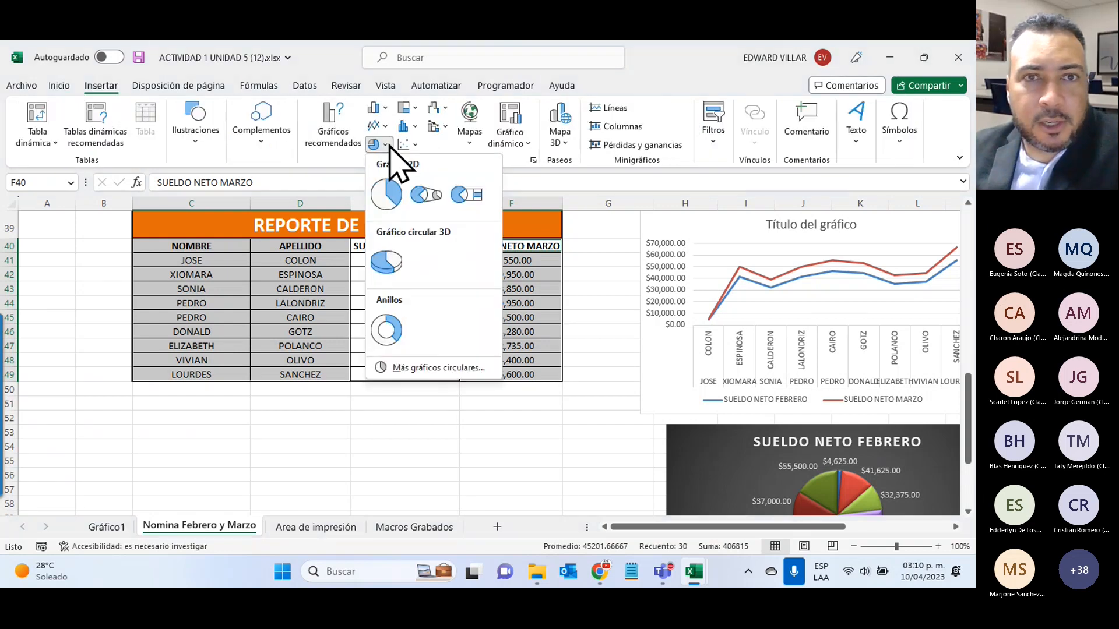
pyautogui.click(386, 195)
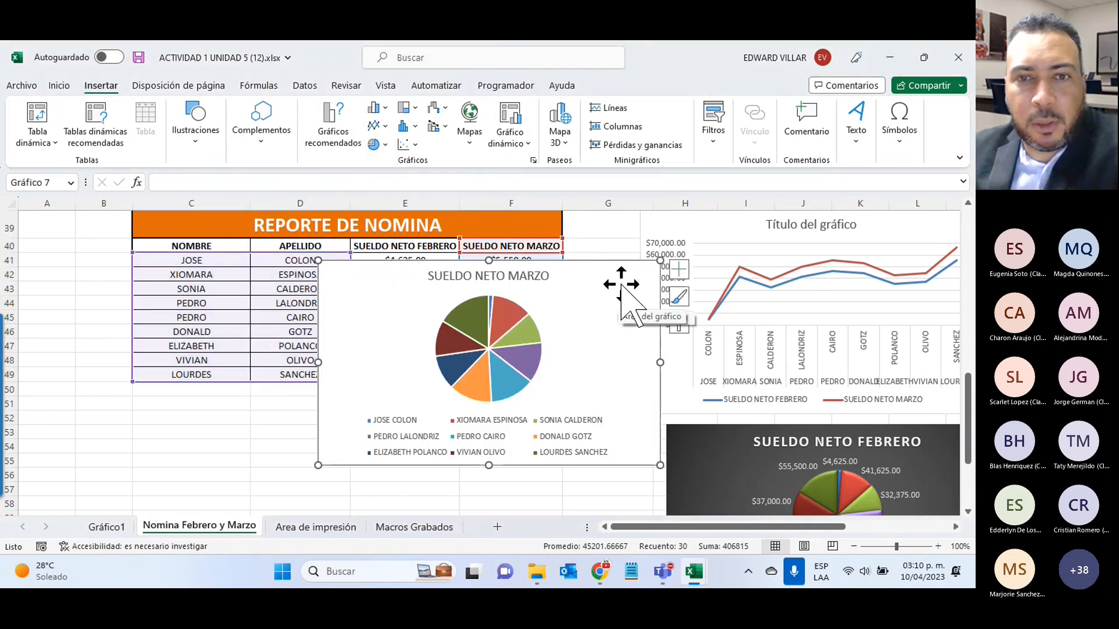
pyautogui.moveTo(621, 285); pyautogui.dragTo(567, 428)
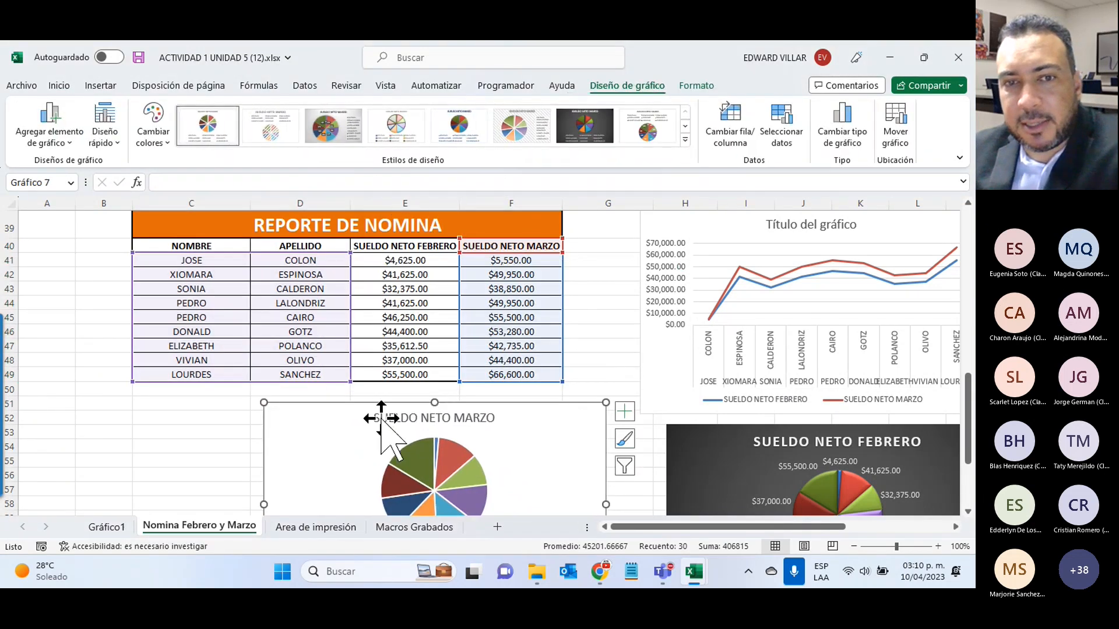
# - Apply the dark grey chart style to the March pie chart below the report table and deselect it
pyautogui.scroll(-2, 382, 421)
pyautogui.scroll(3, 382, 421)
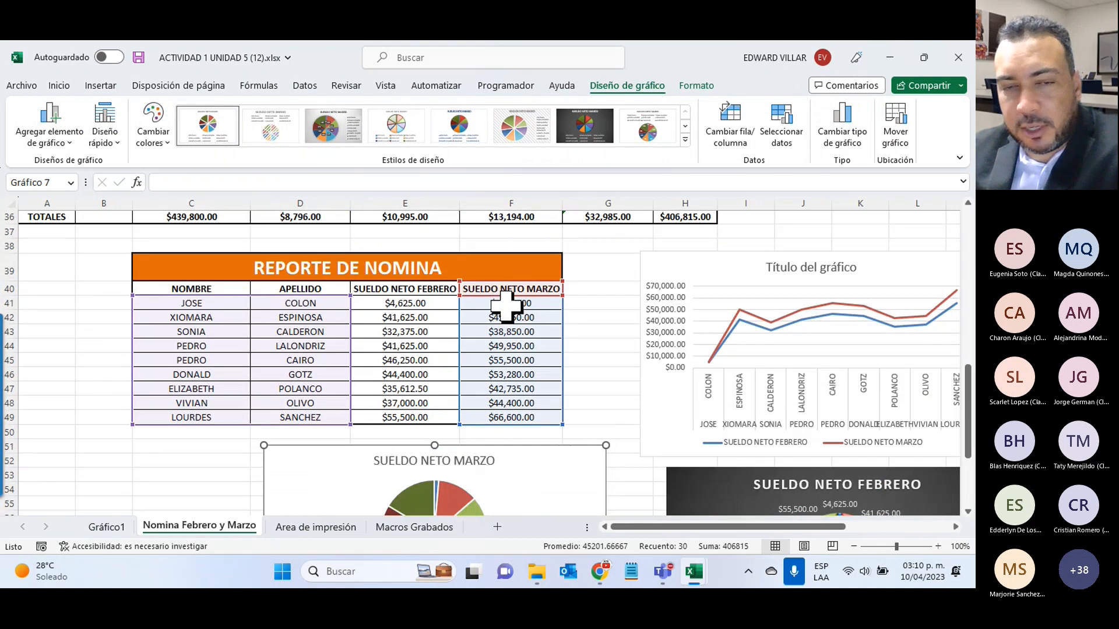
pyautogui.scroll(-3, 506, 307)
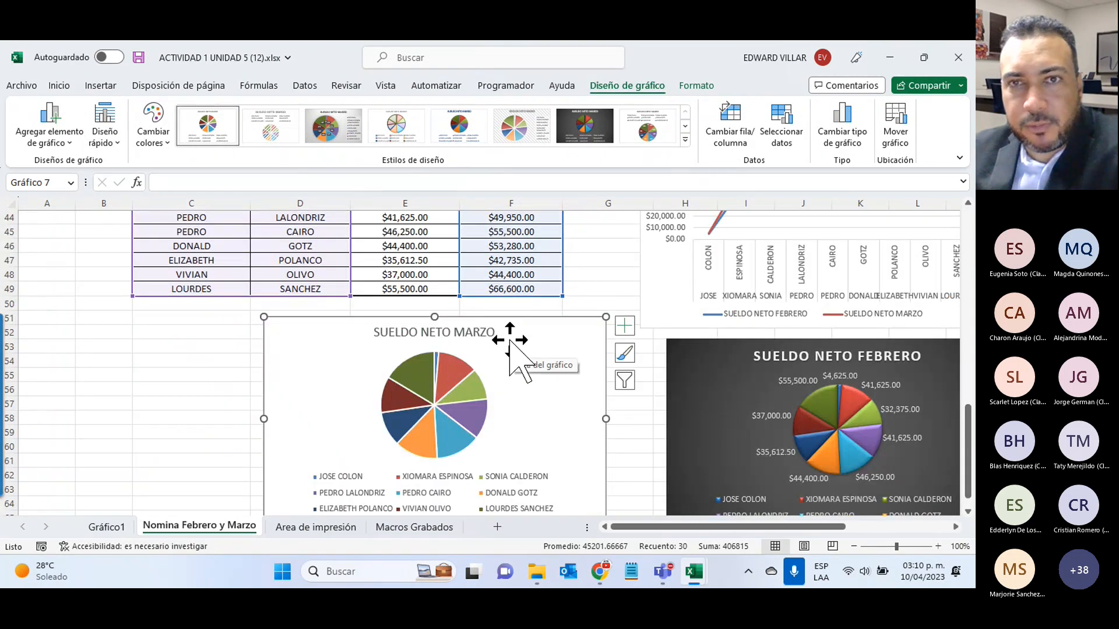
pyautogui.click(585, 126)
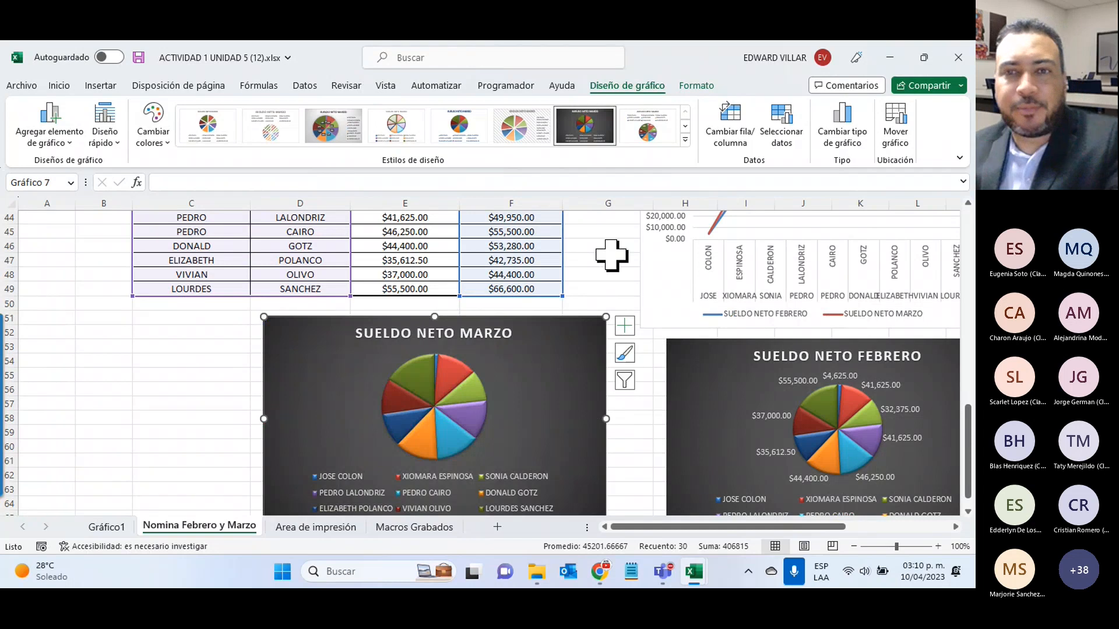
pyautogui.click(578, 262)
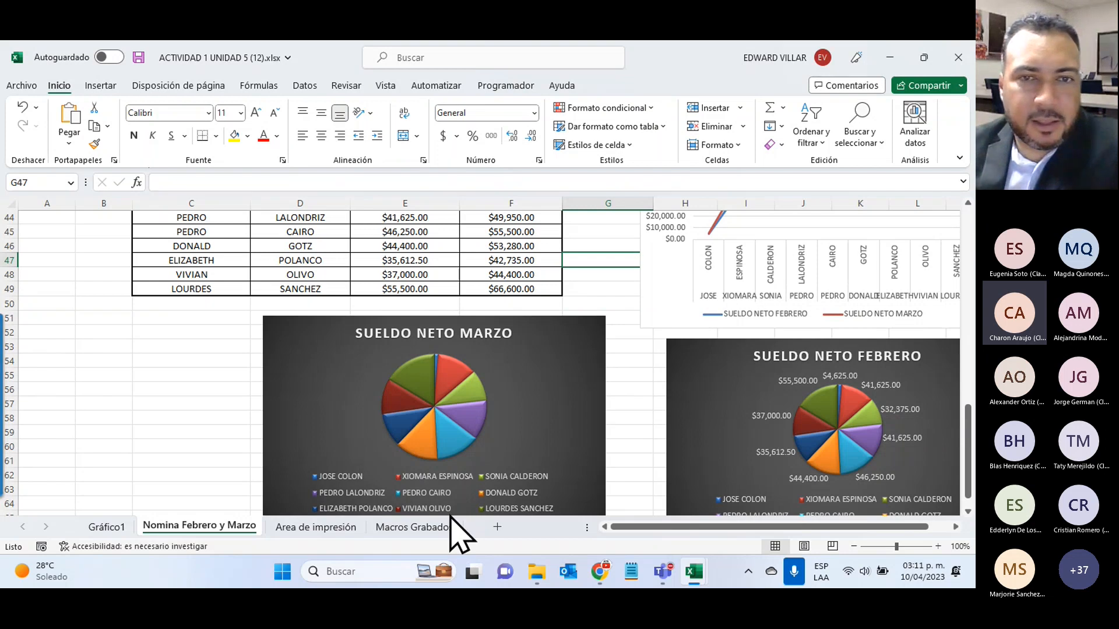
# - Insert a second 2D pie chart from the name columns C40:D49 and March salaries F40:F49, placing it beside the report over the line chart
pyautogui.scroll(-1, 370, 390)
pyautogui.scroll(4, 187, 412)
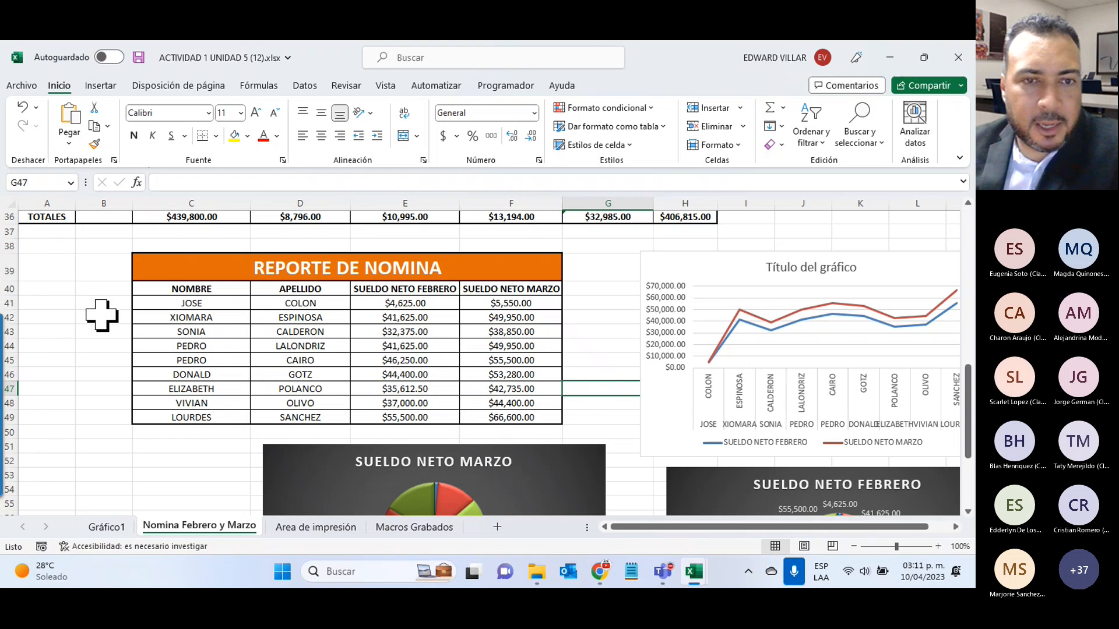
pyautogui.moveTo(175, 289); pyautogui.dragTo(294, 417)
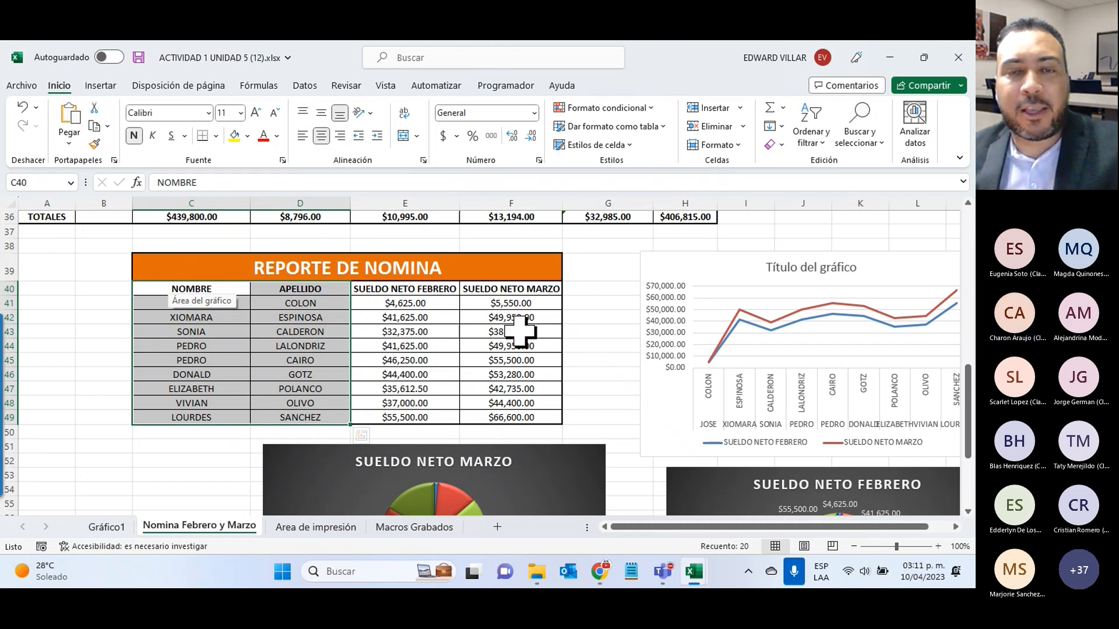
pyautogui.keyDown('ctrl'); pyautogui.click(521, 290); pyautogui.keyUp('ctrl')
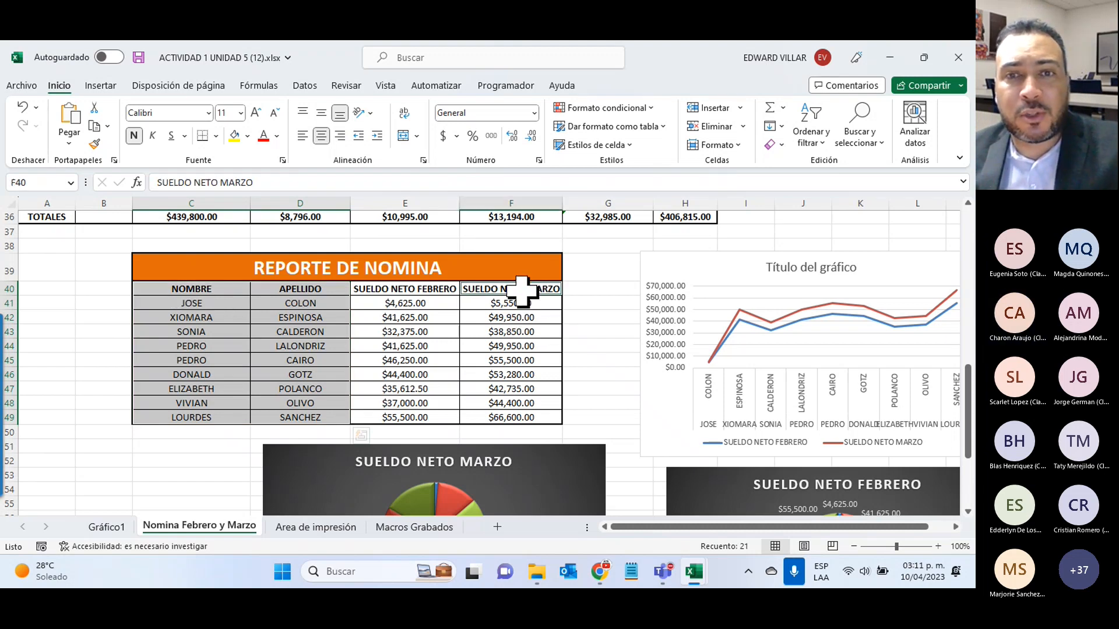
pyautogui.moveTo(521, 290); pyautogui.dragTo(513, 419)
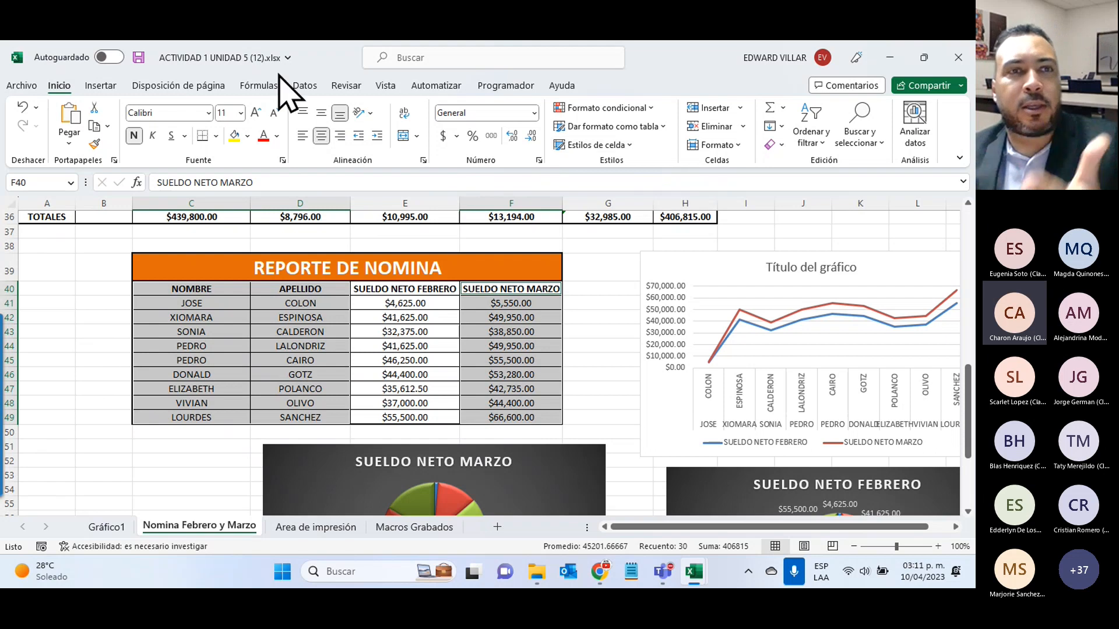
pyautogui.click(100, 85)
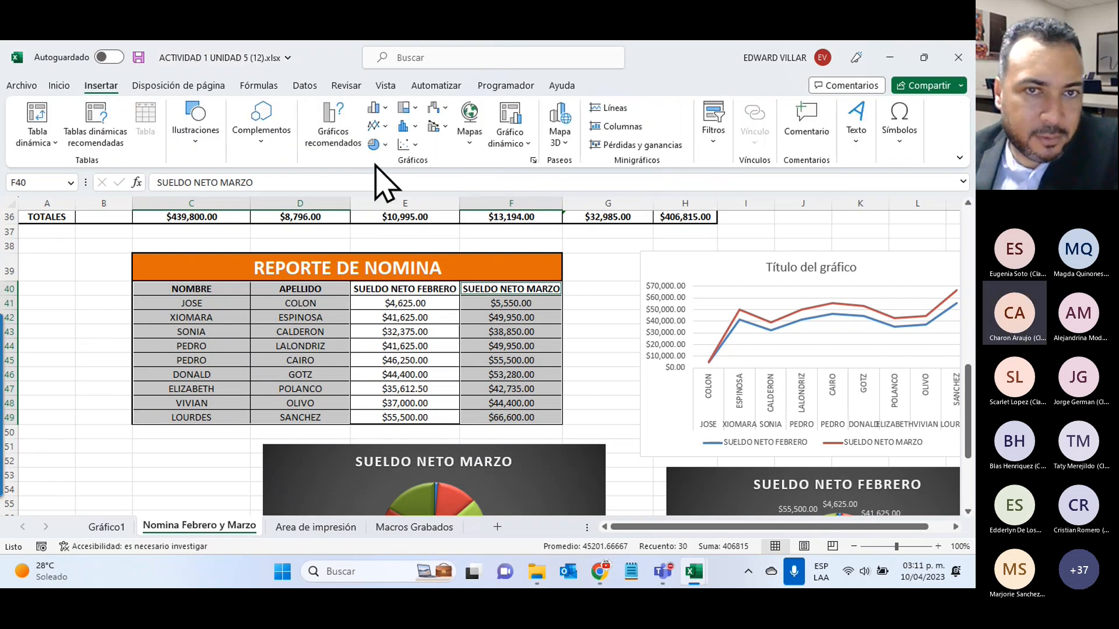
pyautogui.click(376, 144)
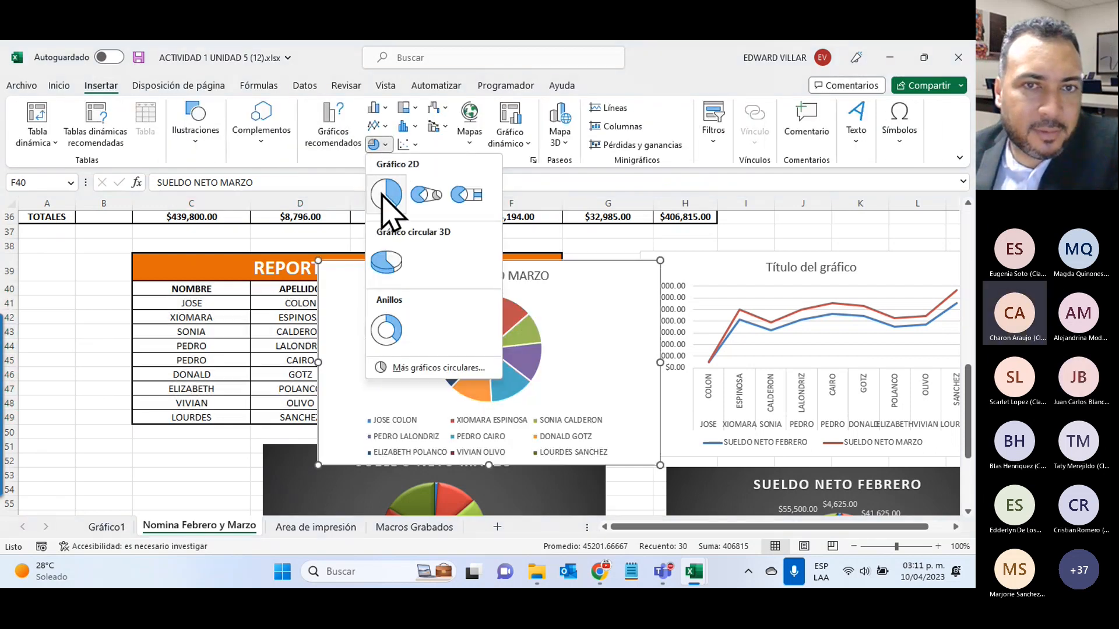
pyautogui.click(385, 196)
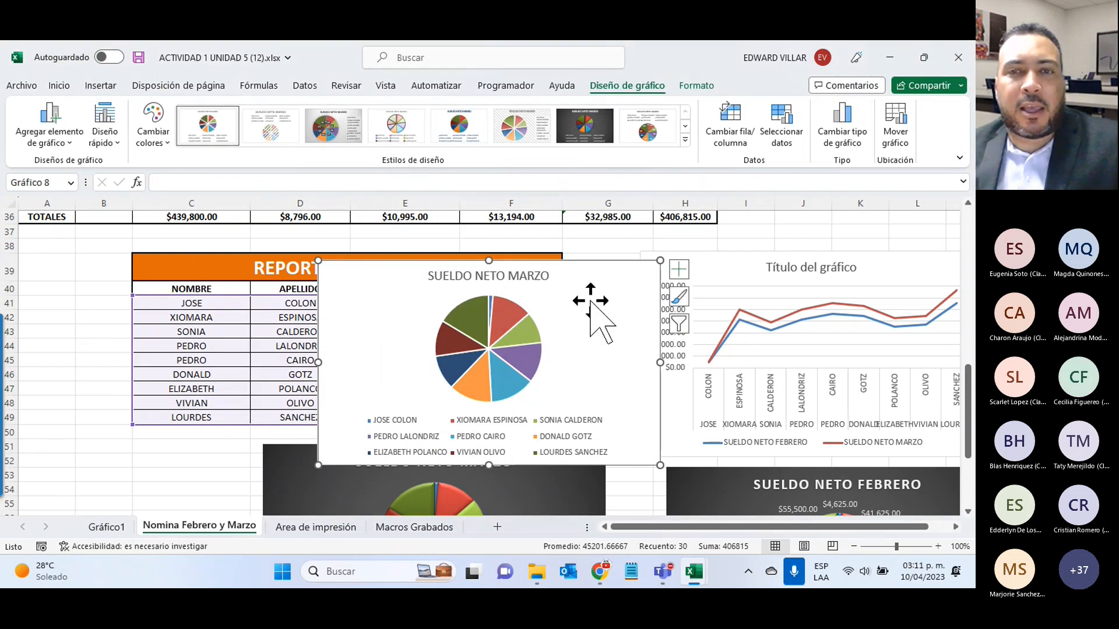
pyautogui.moveTo(587, 299); pyautogui.dragTo(831, 283)
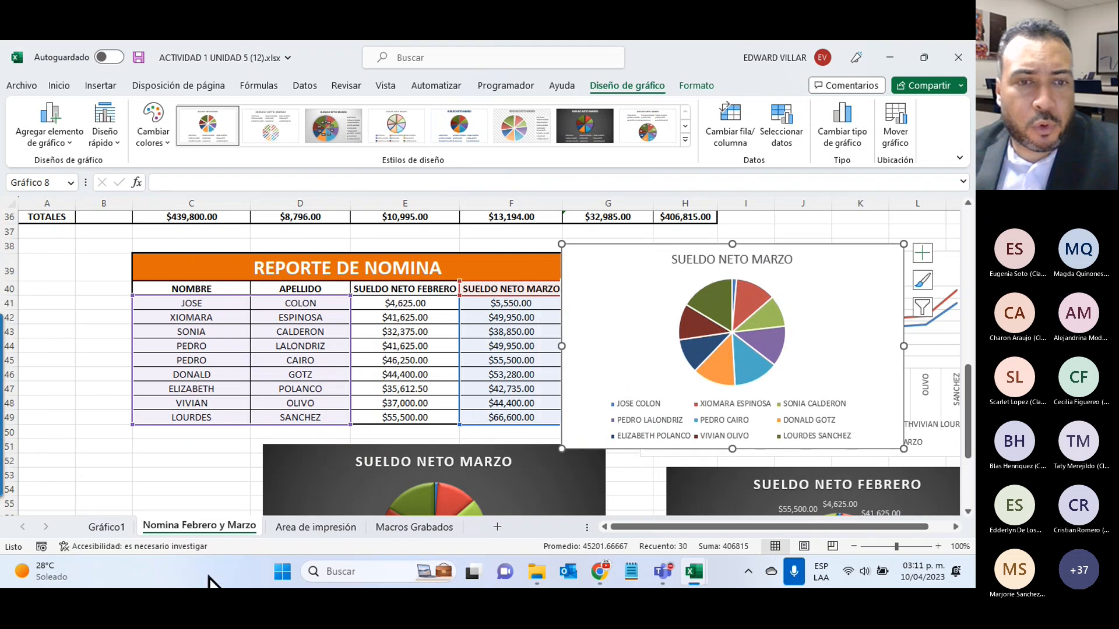
# - Switch to the Area de impresión sheet, check both pages of its print preview and return to the sheet
pyautogui.click(337, 531)
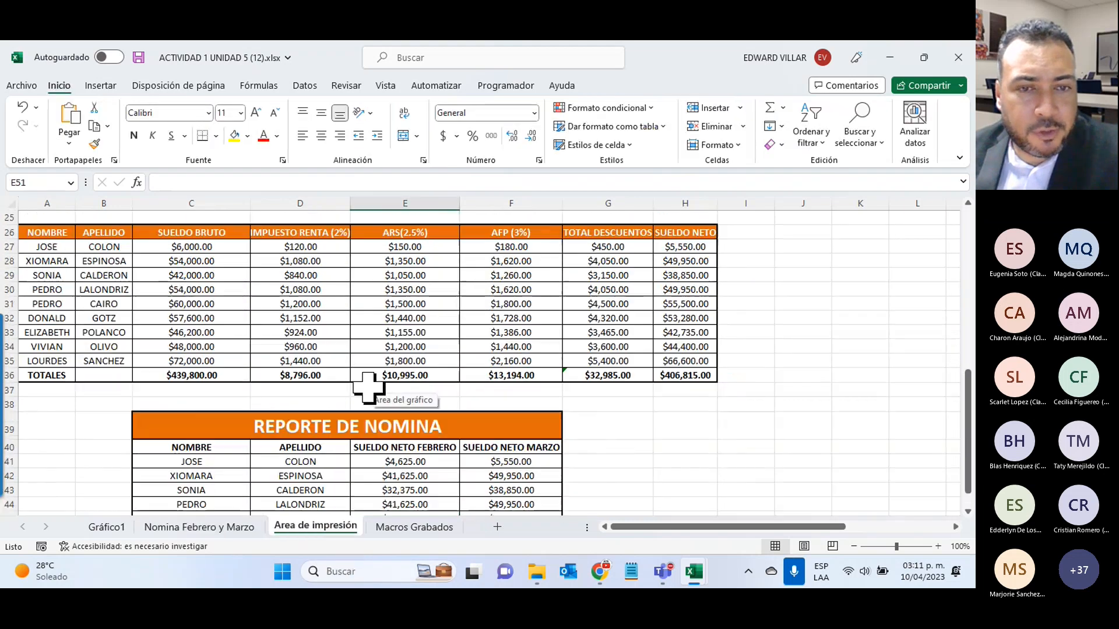
pyautogui.scroll(3, 369, 387)
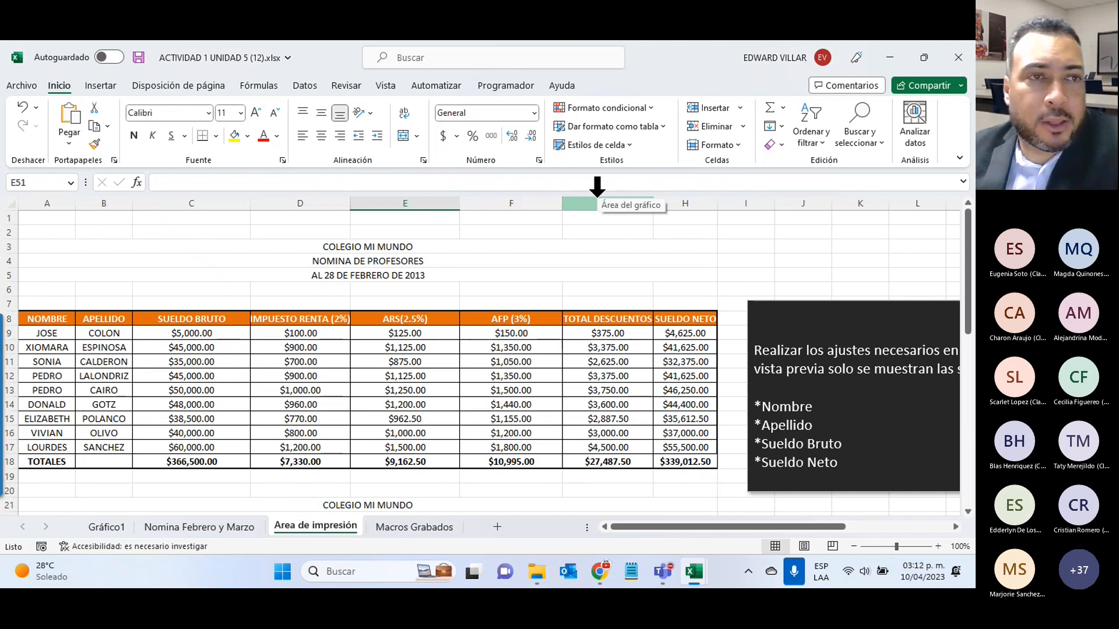
pyautogui.click(21, 85)
pyautogui.click(63, 305)
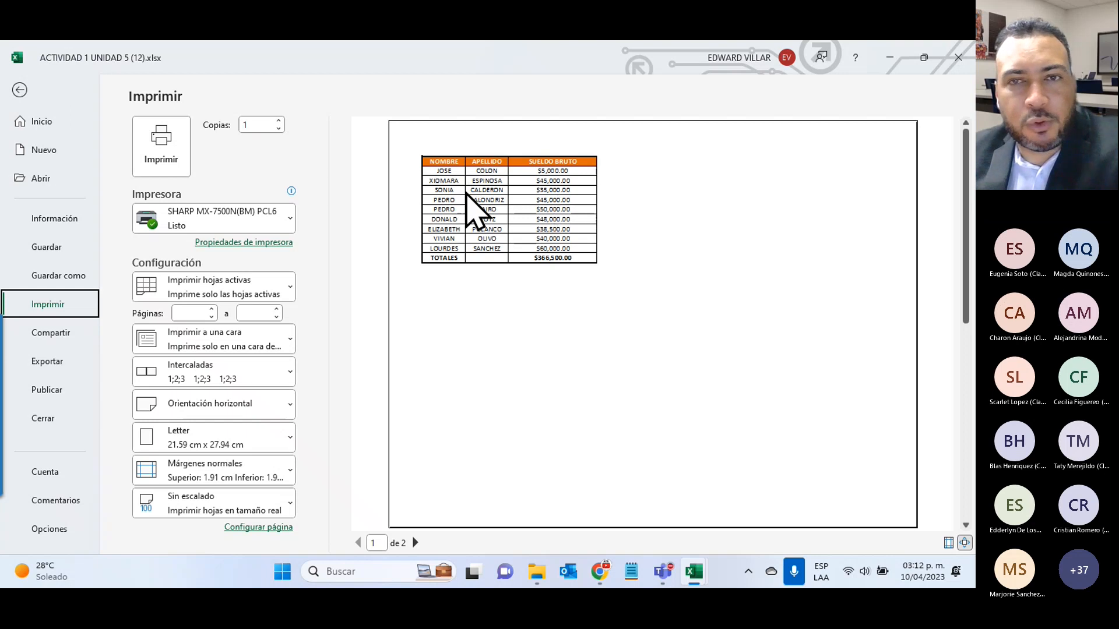
pyautogui.click(415, 542)
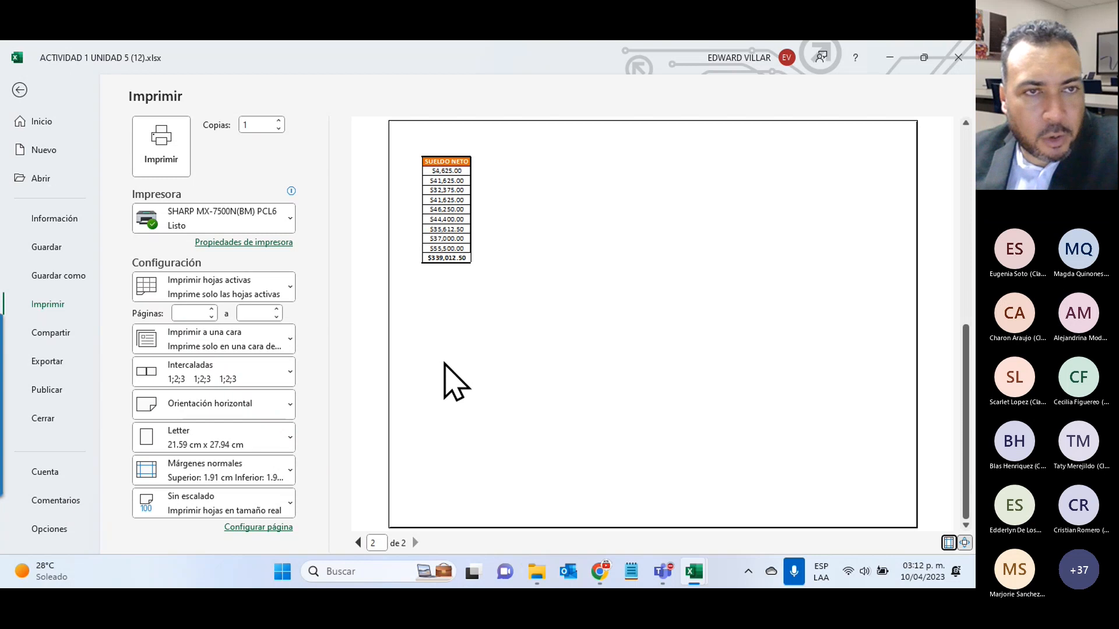
pyautogui.click(20, 89)
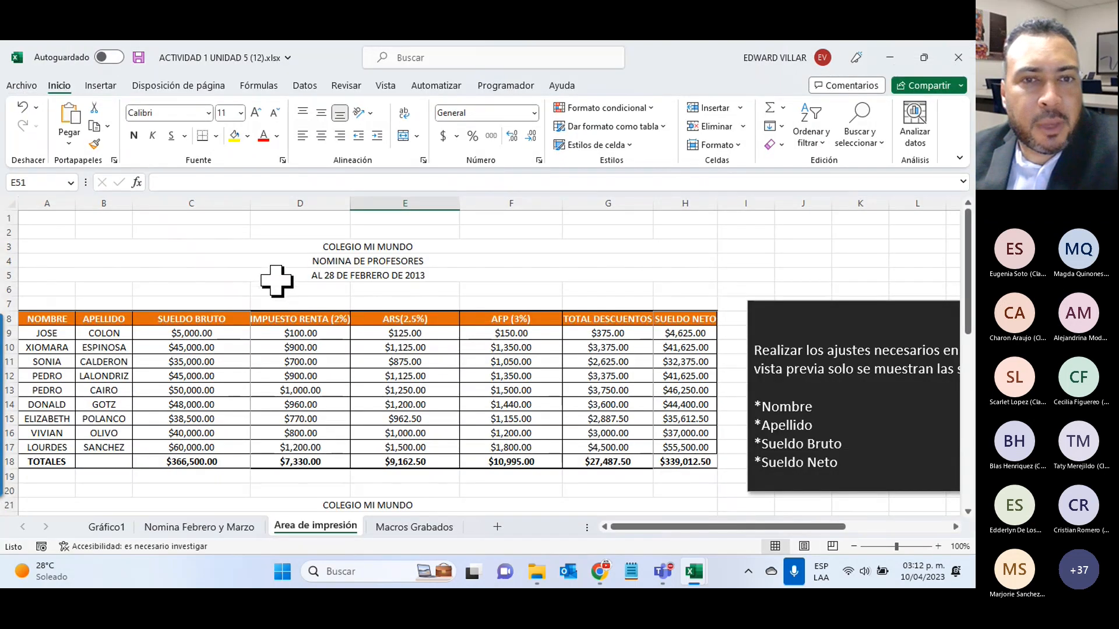
# - Examine the payroll tables and read the AREA DE IMPRESION note on which February columns the preview must show
pyautogui.scroll(-3, 274, 281)
pyautogui.scroll(-3, 276, 281)
pyautogui.scroll(-6, 276, 282)
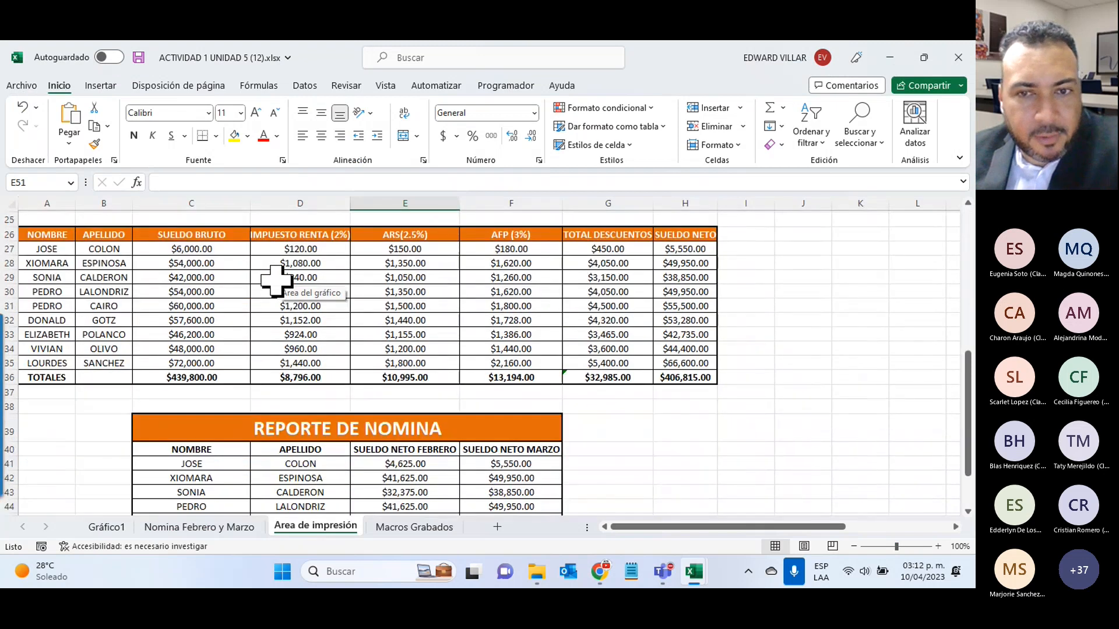
pyautogui.scroll(11, 277, 281)
pyautogui.scroll(1, 276, 282)
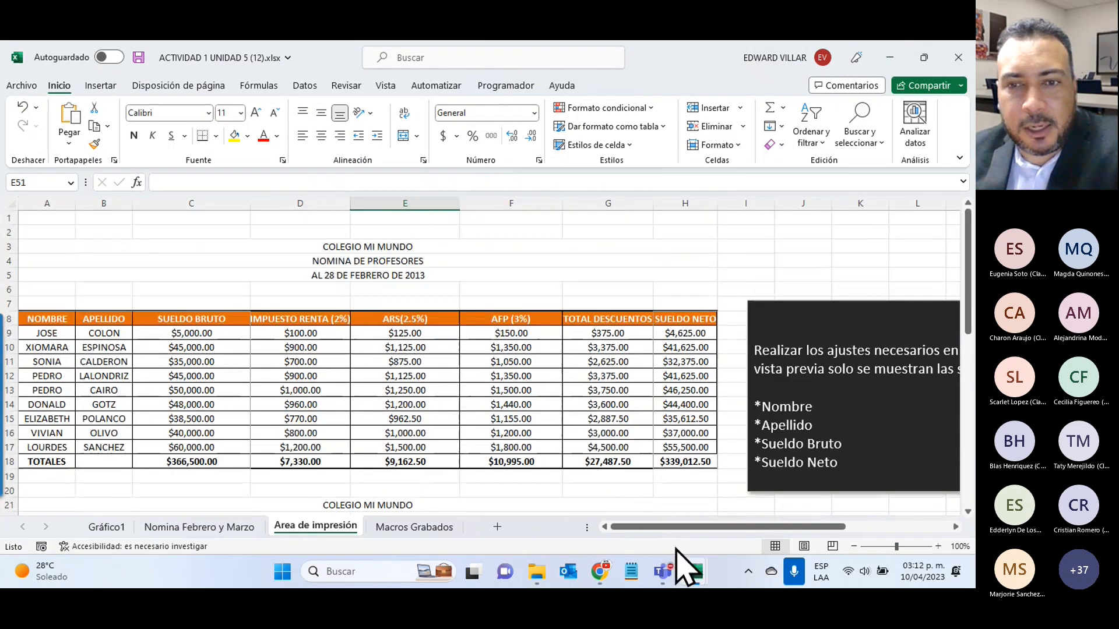
pyautogui.moveTo(678, 528); pyautogui.dragTo(745, 527)
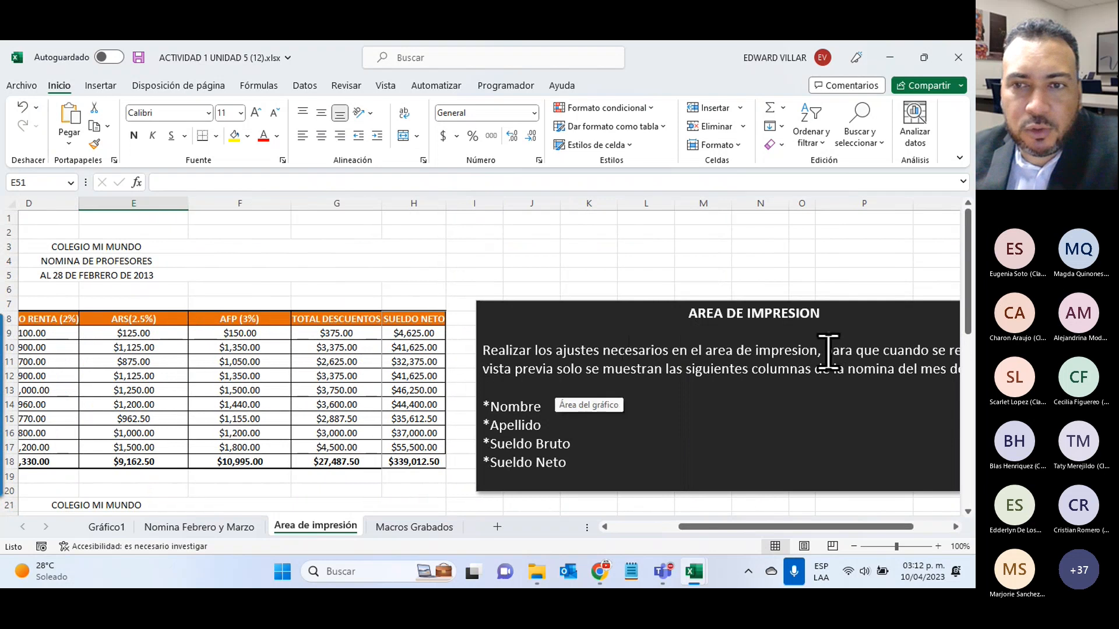
pyautogui.moveTo(784, 528); pyautogui.dragTo(814, 520)
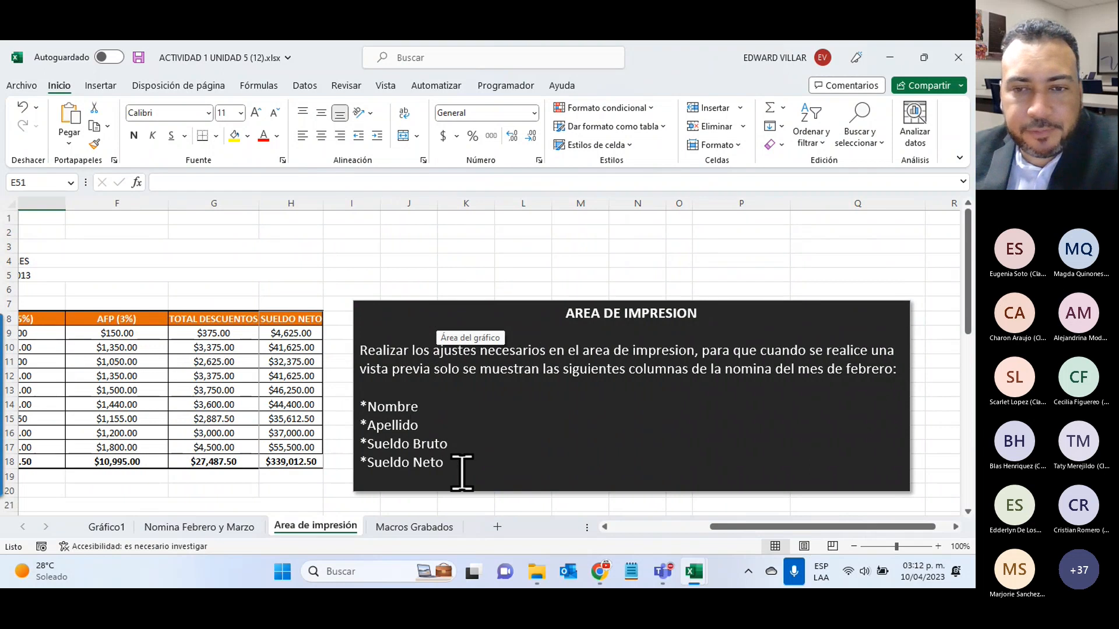
pyautogui.click(678, 528)
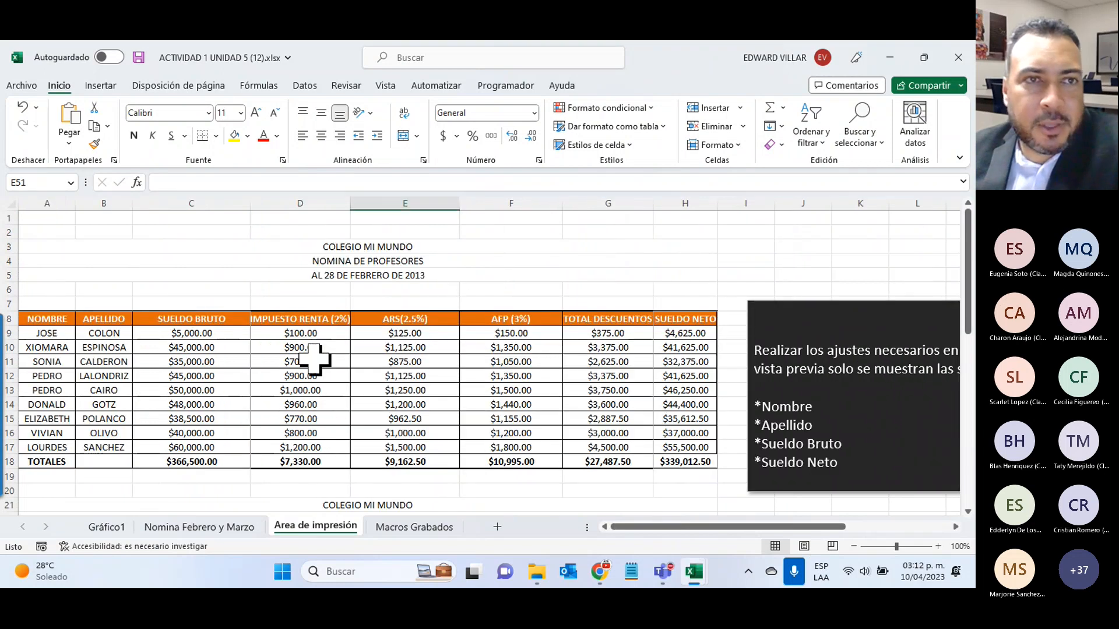
# - Clear the print area of the Area de impresión sheet and return to the February payroll table
pyautogui.click(153, 85)
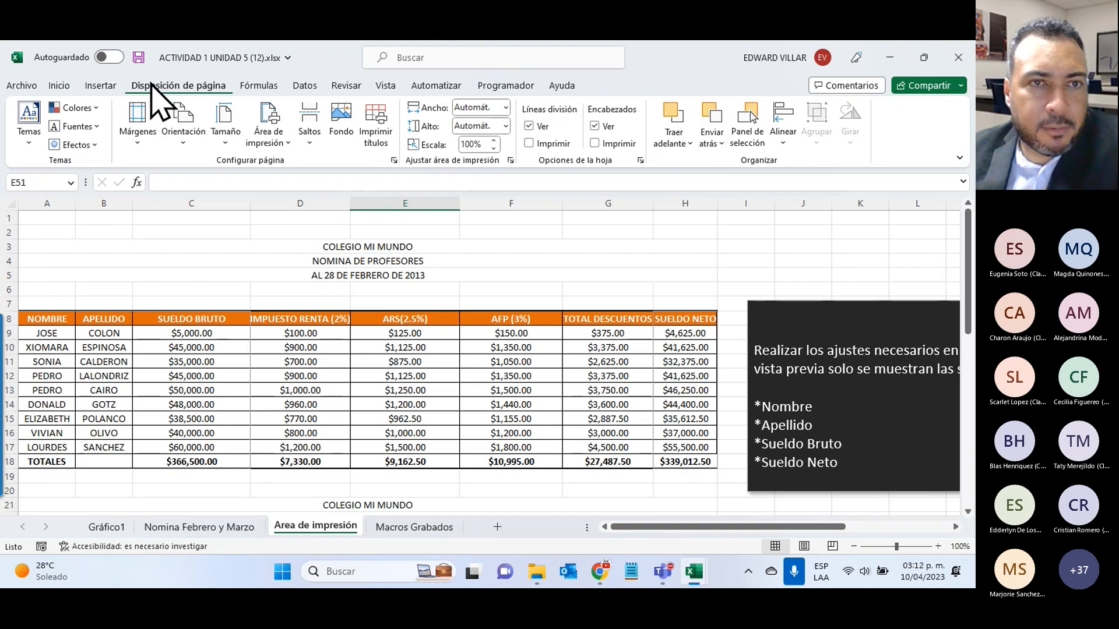
pyautogui.click(271, 138)
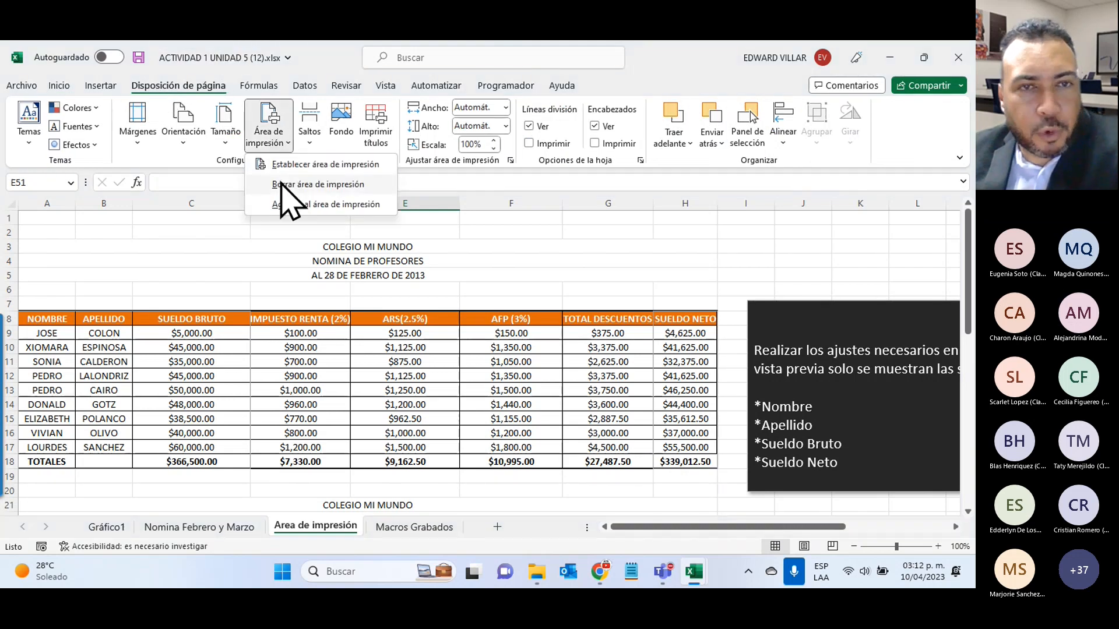
pyautogui.click(348, 185)
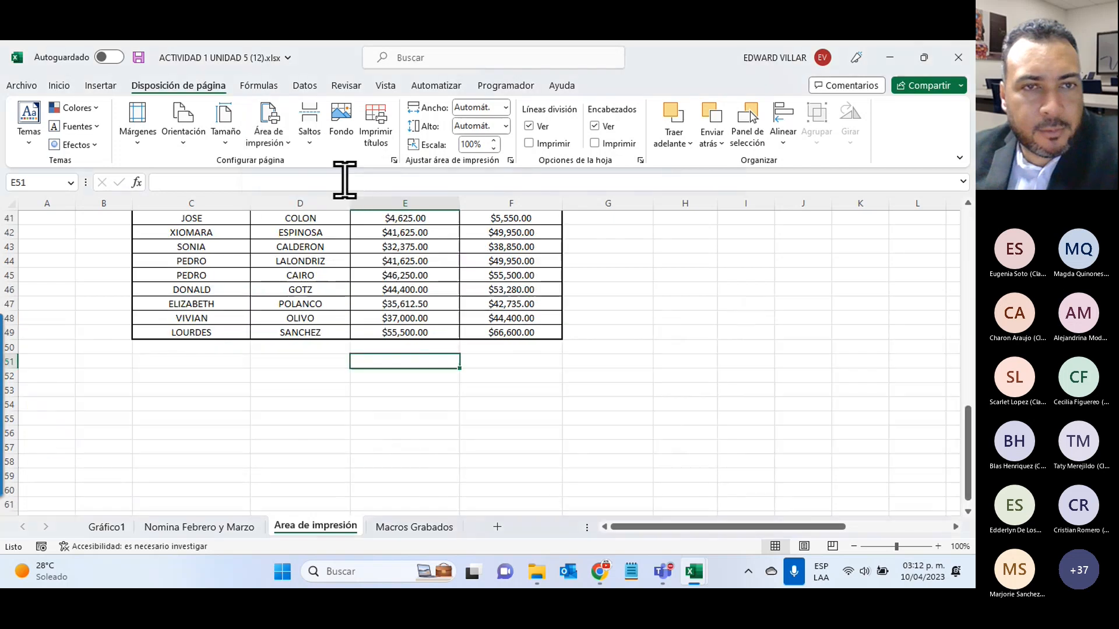
pyautogui.scroll(4, 387, 450)
pyautogui.scroll(8, 387, 450)
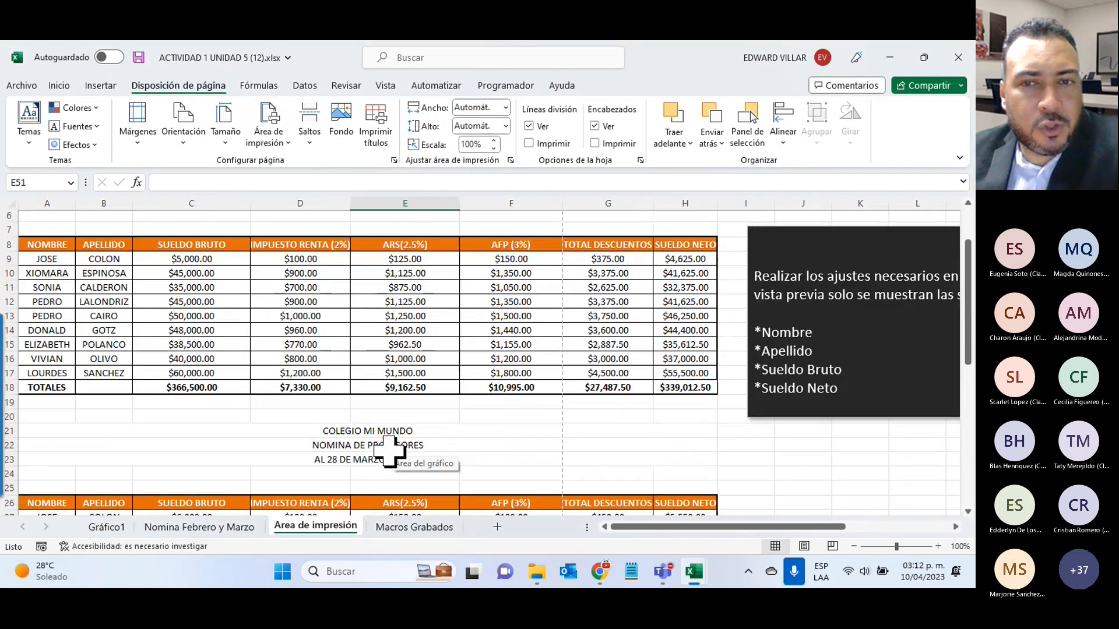
# - Page through the whole print preview of the sheet without a defined print area and return to the sheet
pyautogui.click(18, 87)
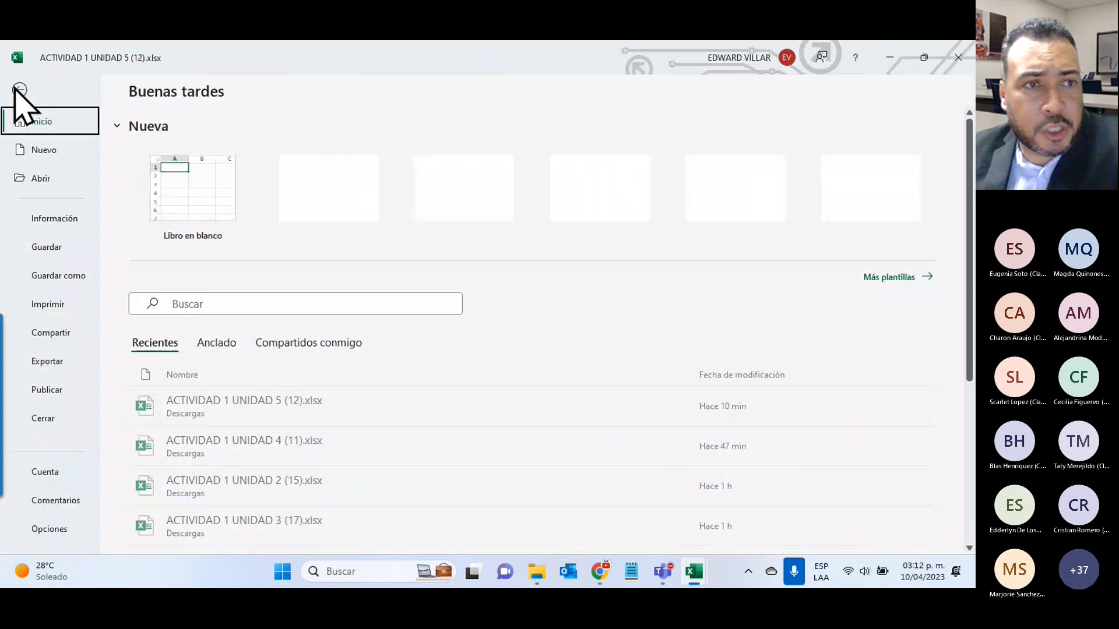
pyautogui.click(46, 305)
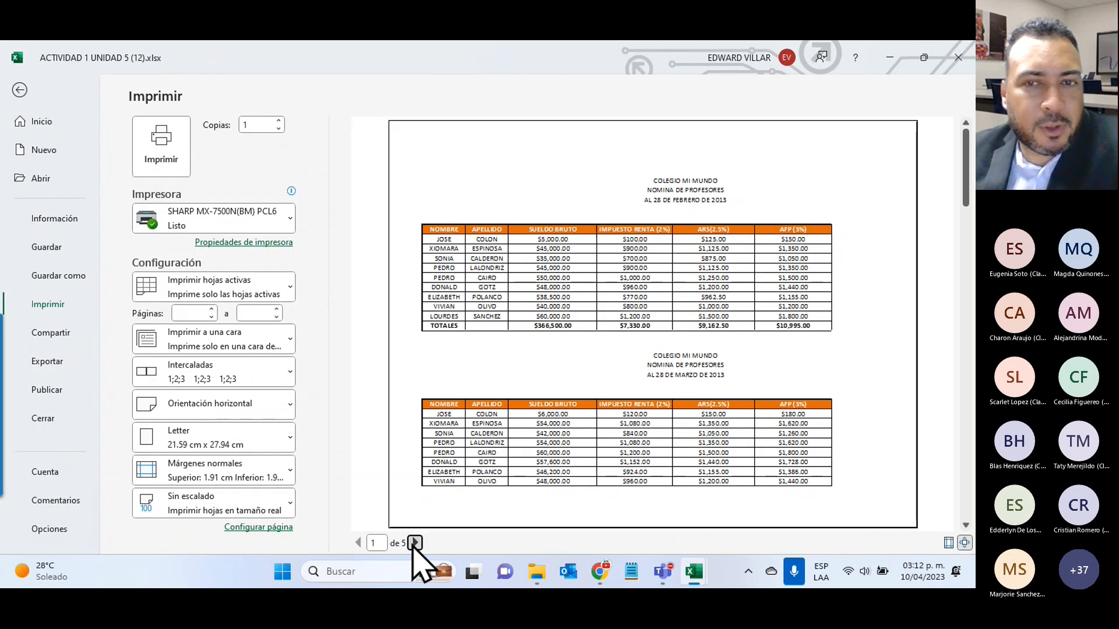
pyautogui.click(414, 543)
pyautogui.click(415, 543)
pyautogui.click(415, 543)
pyautogui.click(414, 543)
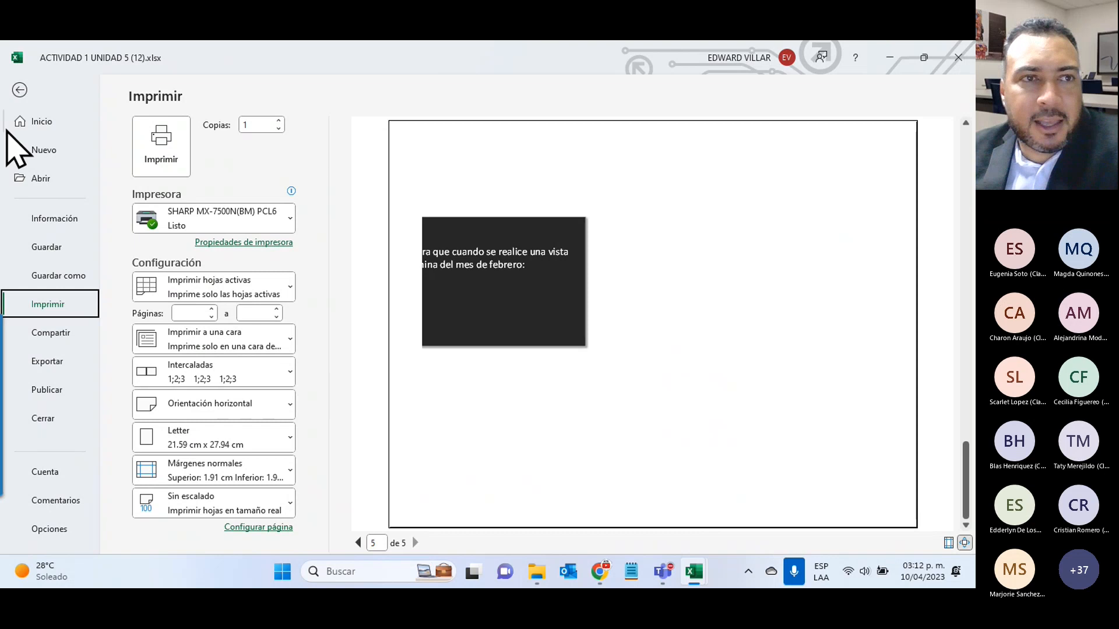
pyautogui.click(18, 90)
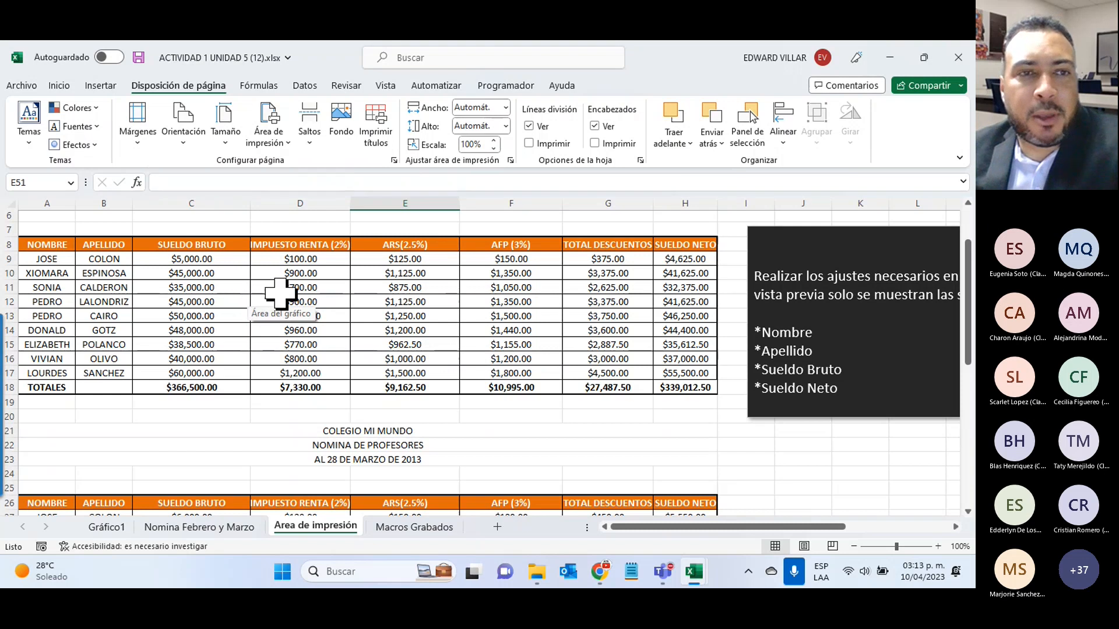
# - Try to hide columns D to F of the payroll by shrinking their width, and undo the column changes
pyautogui.moveTo(100, 246); pyautogui.dragTo(207, 385)
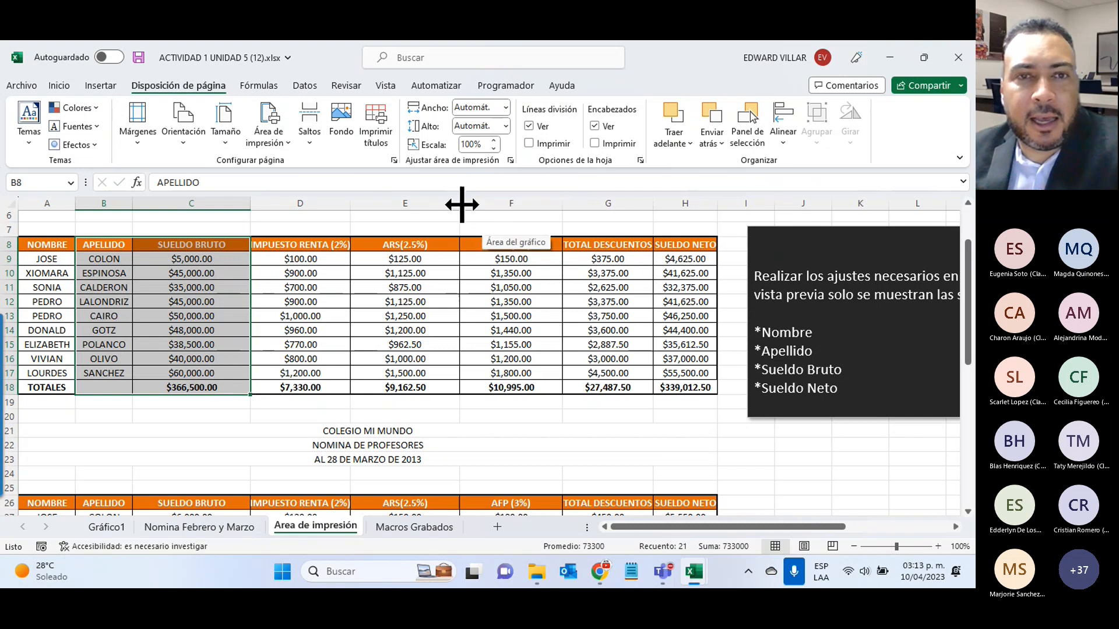
pyautogui.moveTo(460, 205); pyautogui.dragTo(251, 220)
pyautogui.moveTo(354, 203); pyautogui.dragTo(252, 219)
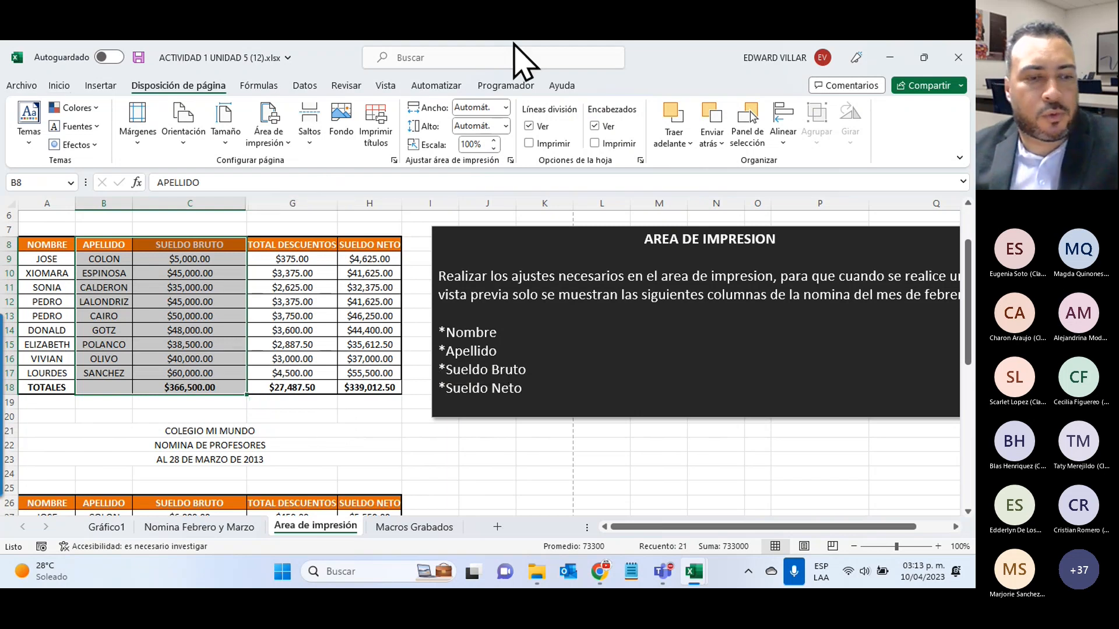
pyautogui.hotkey('ctrl', 'z')
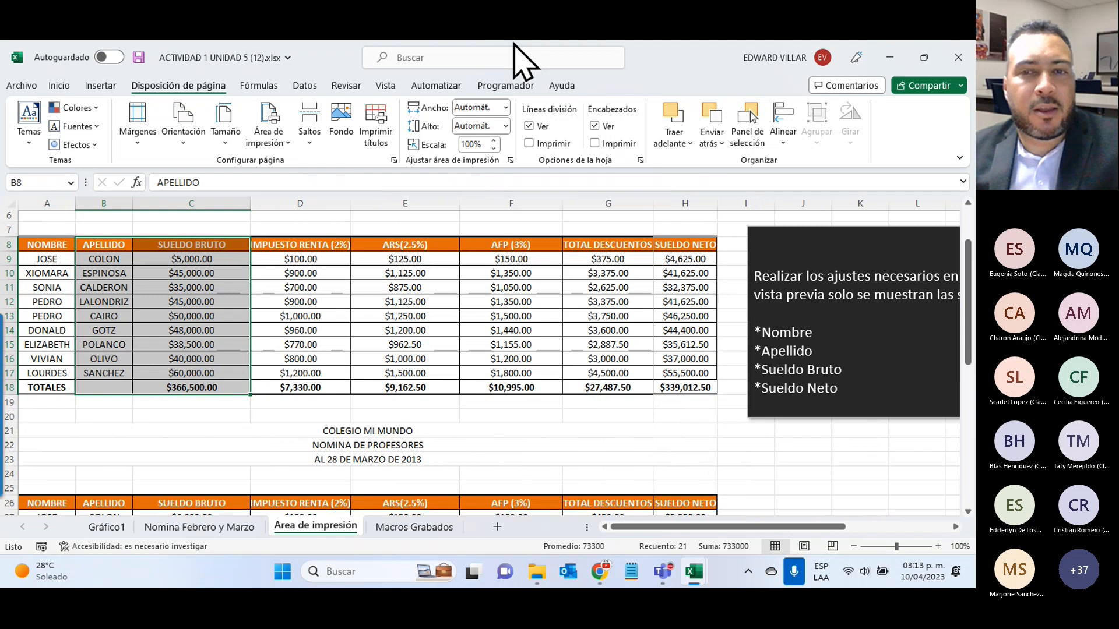
pyautogui.hotkey('ctrl', 'z')
pyautogui.hotkey('ctrl', 'z')
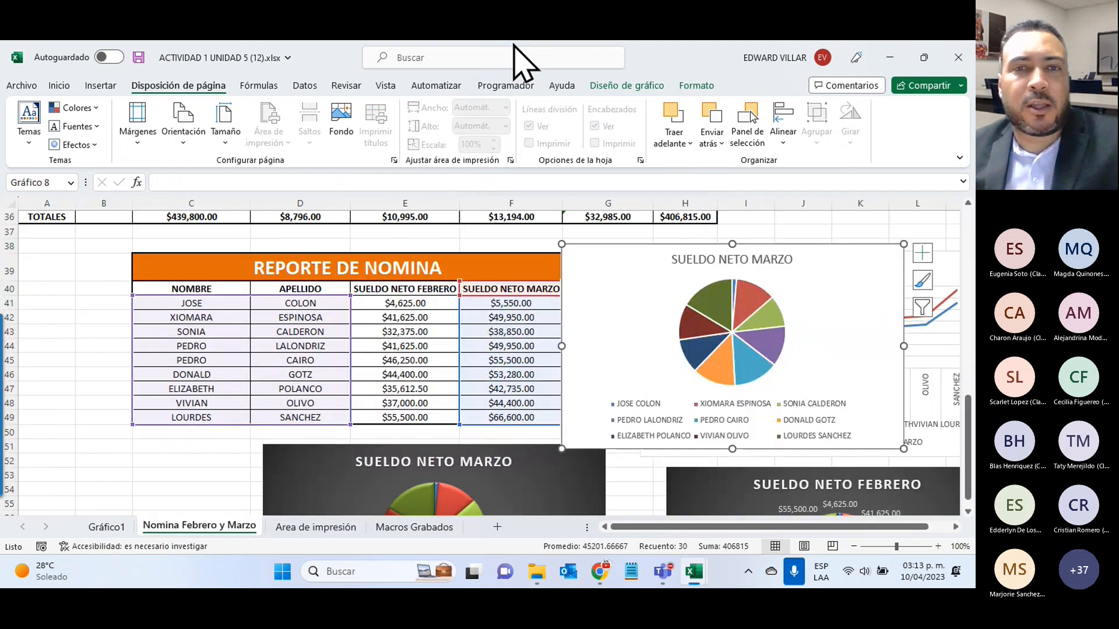
pyautogui.hotkey('ctrl', 'z')
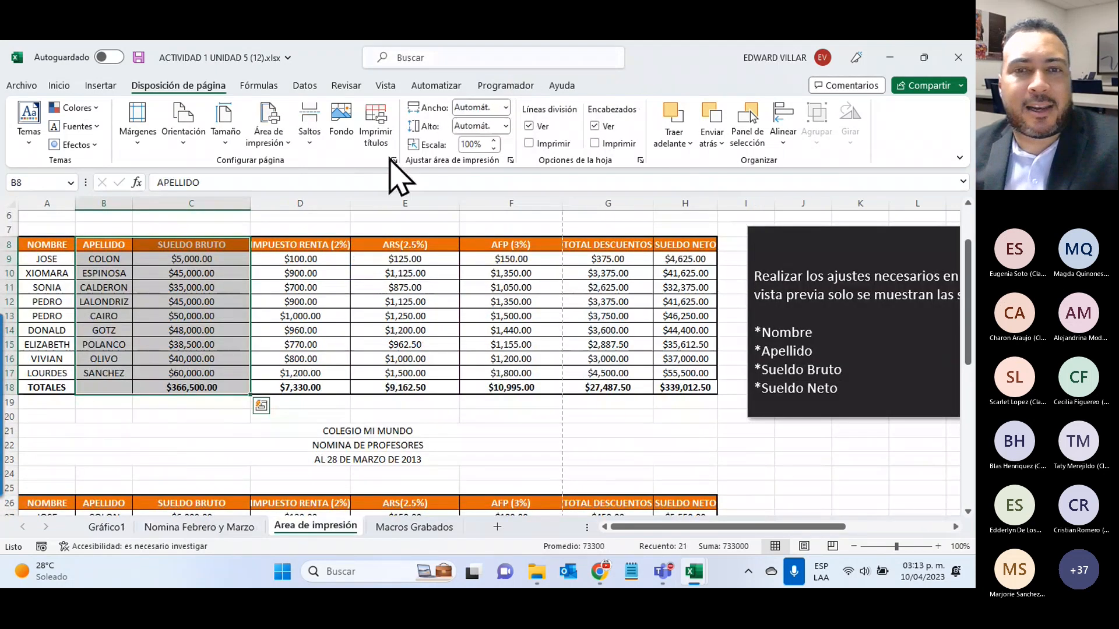
# - Set the print area to the February name, surname and gross salary cells A8:C18 plus net salary H8:H18
pyautogui.click(212, 450)
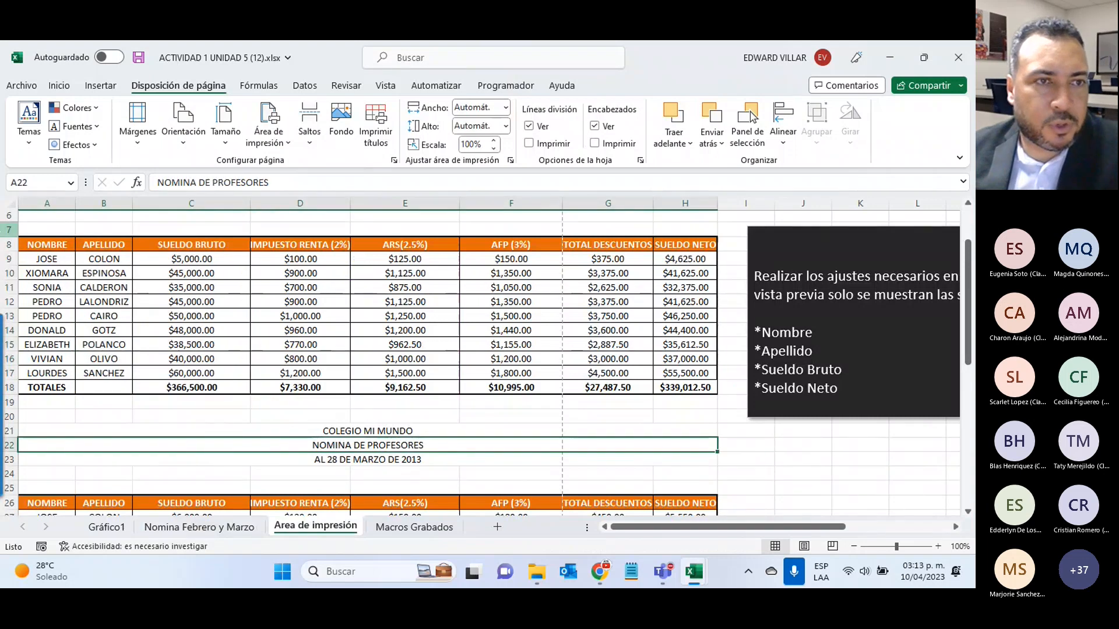
pyautogui.moveTo(36, 245); pyautogui.dragTo(169, 383)
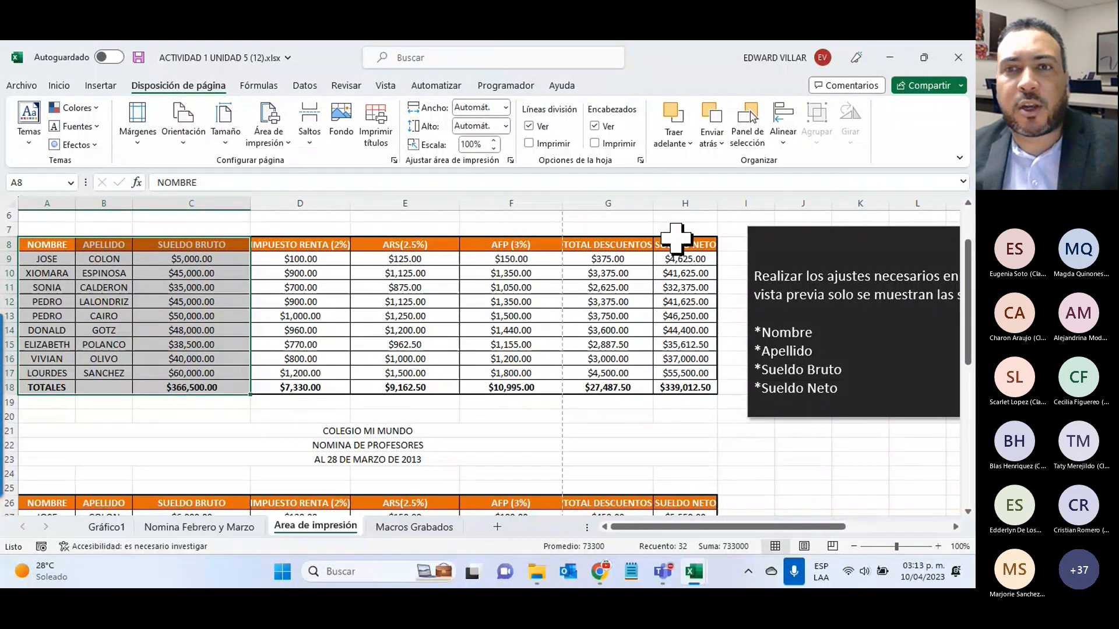
pyautogui.moveTo(676, 239); pyautogui.dragTo(680, 387)
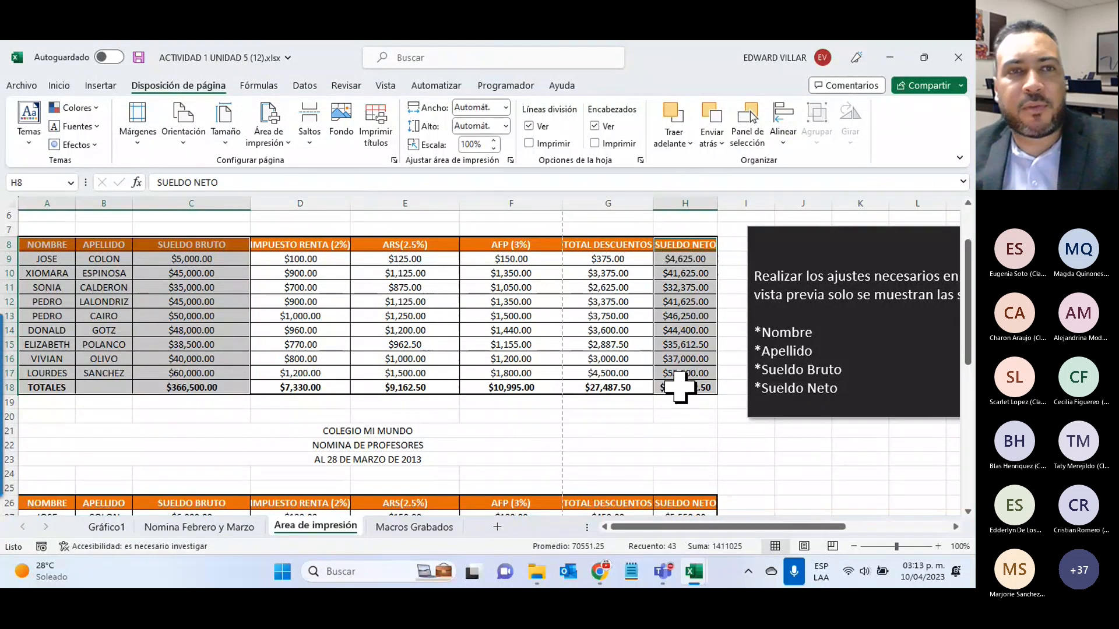
pyautogui.click(268, 137)
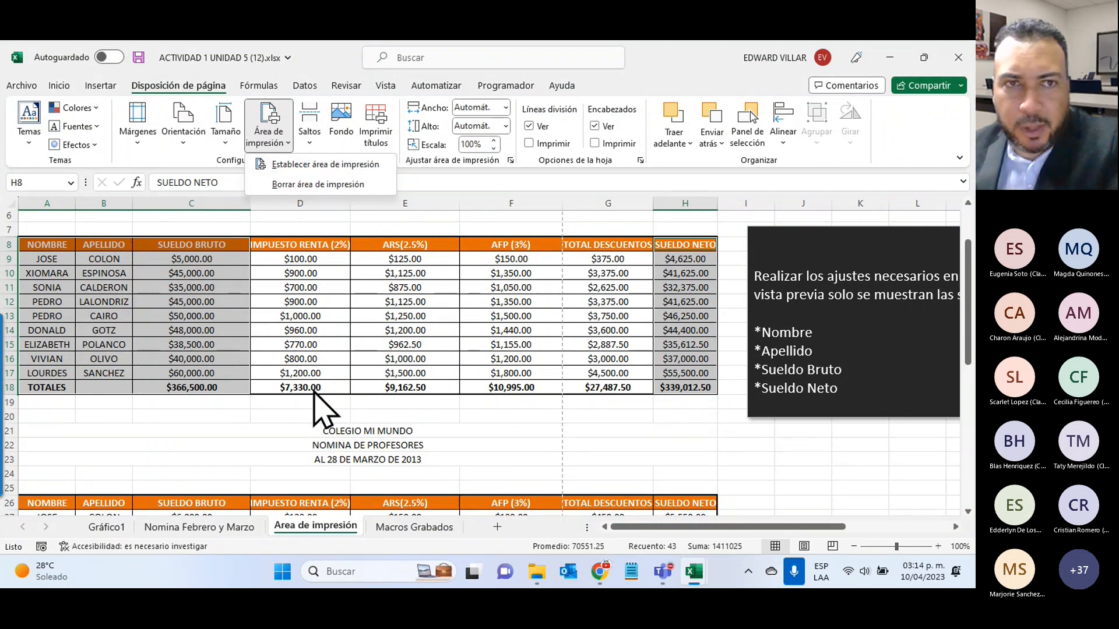
pyautogui.click(301, 165)
# - Check both print preview pages for the Nombre, Apellido, Sueldo Bruto and Sueldo Neto columns and return to the sheet
pyautogui.click(10, 87)
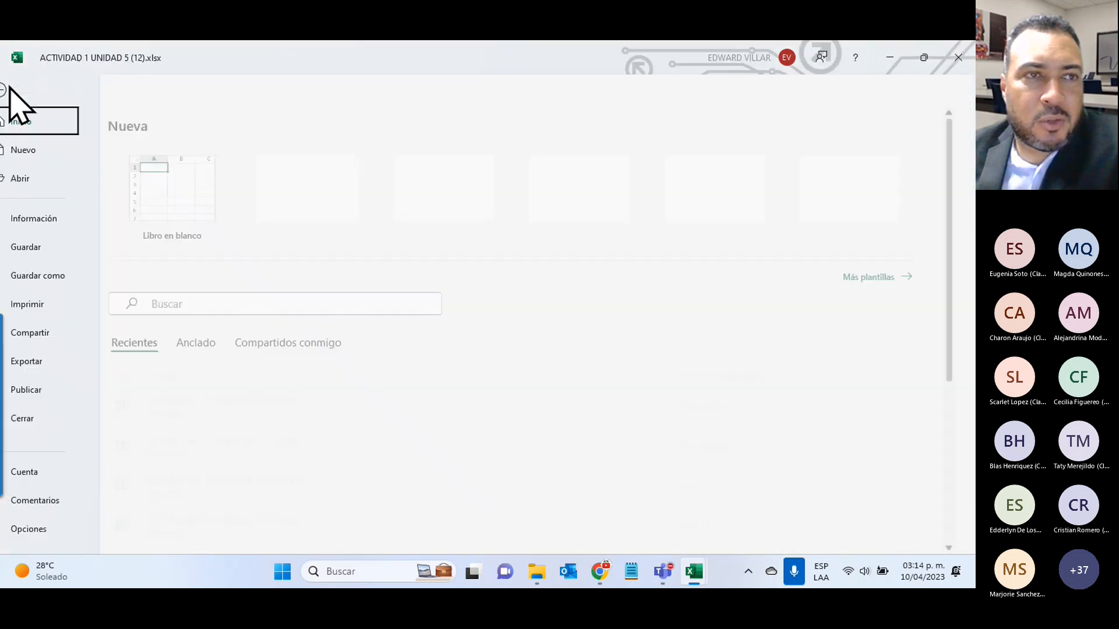
pyautogui.click(49, 307)
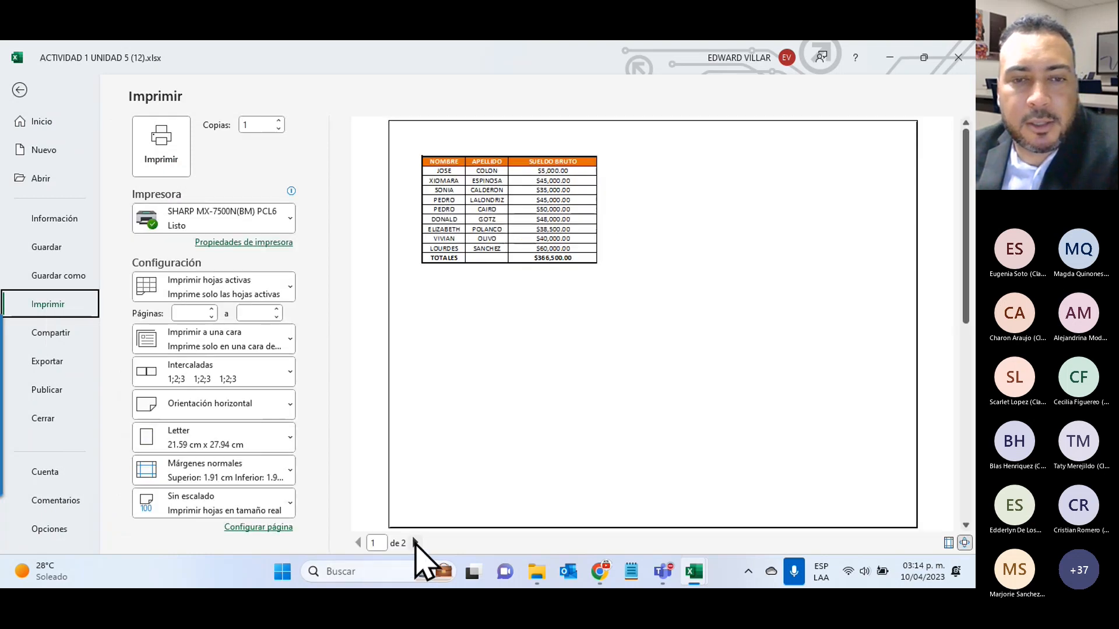
pyautogui.click(415, 543)
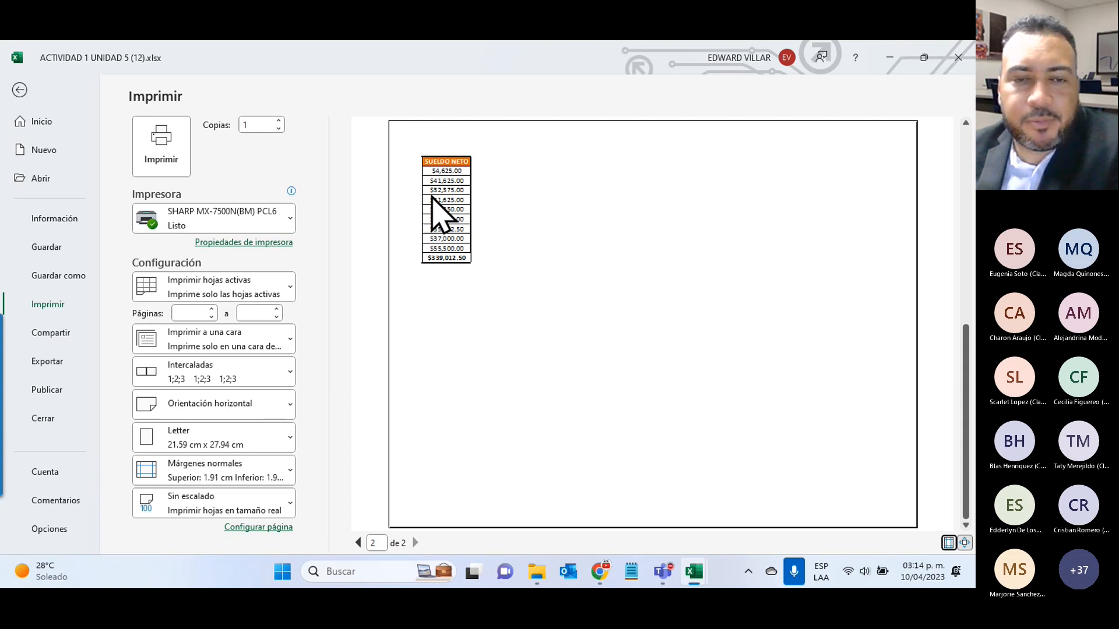
pyautogui.click(357, 544)
pyautogui.click(414, 543)
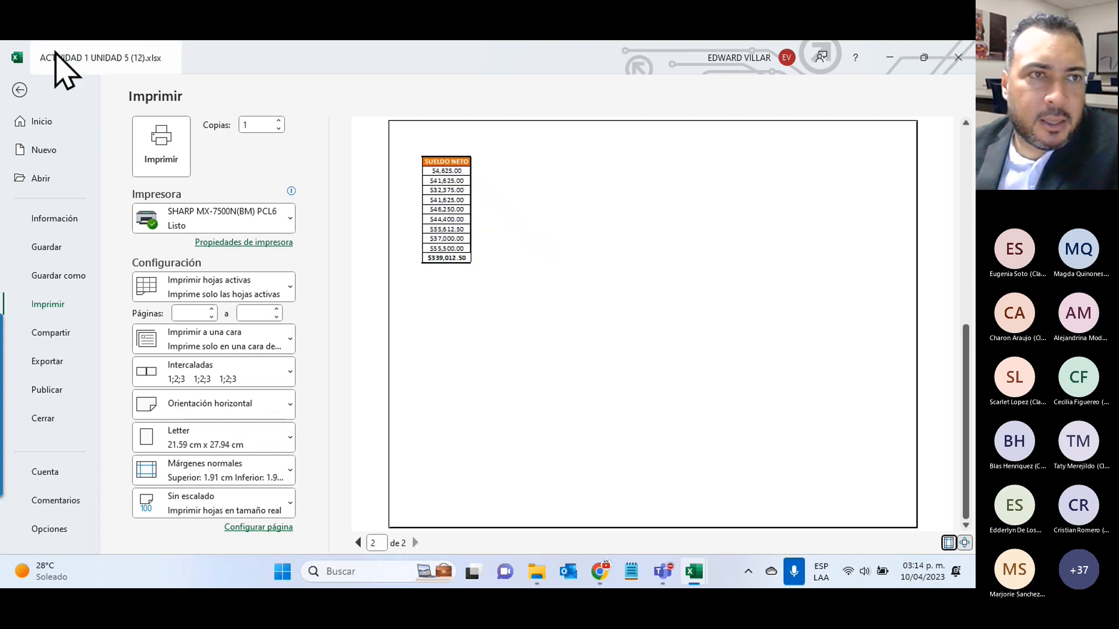
pyautogui.click(19, 91)
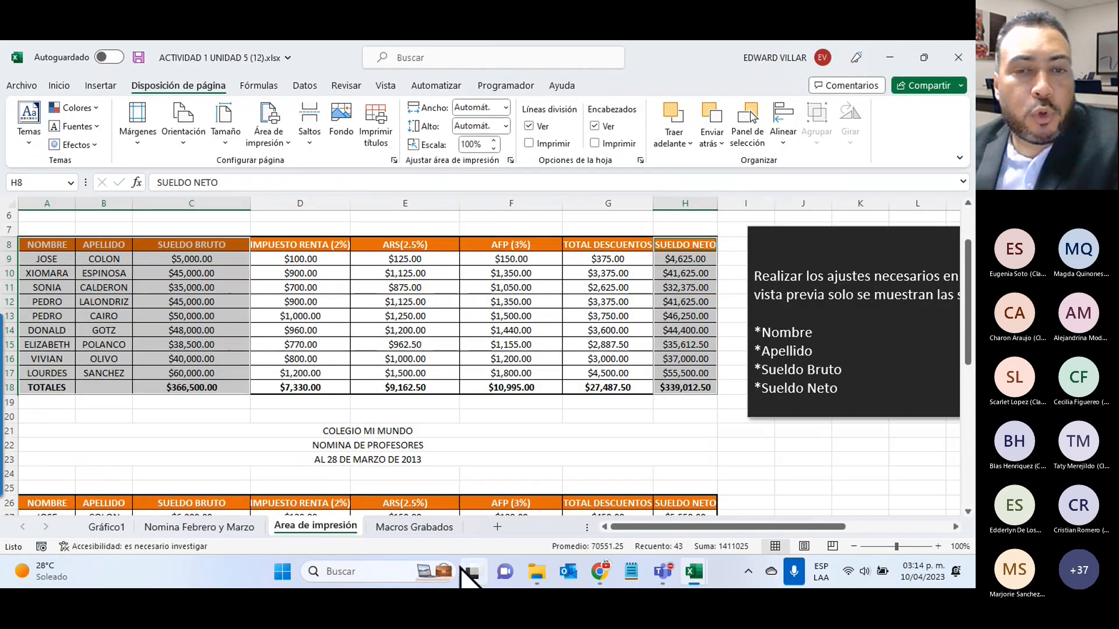
# - Switch to the Macros Grabados sheet, read its instructions note and view the Programador commands
pyautogui.click(411, 527)
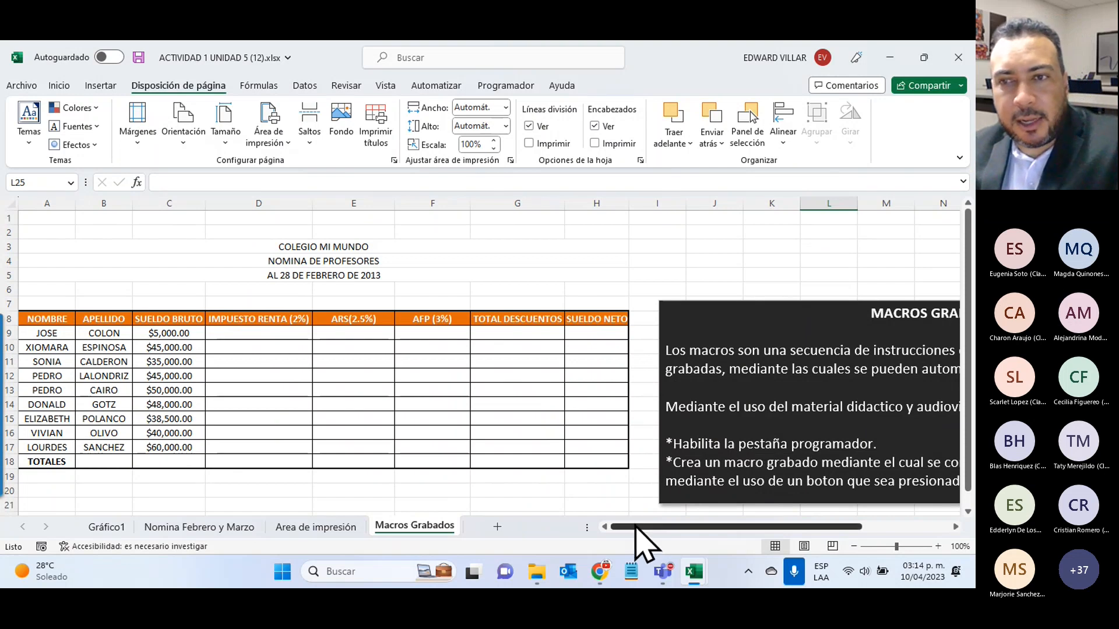
pyautogui.moveTo(638, 528); pyautogui.dragTo(706, 529)
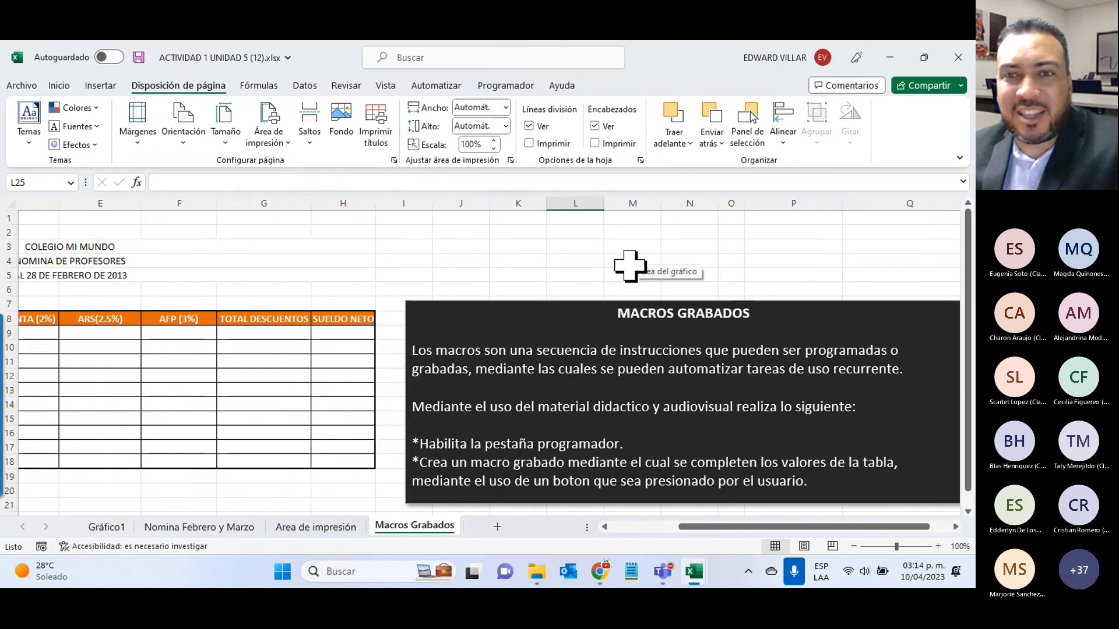
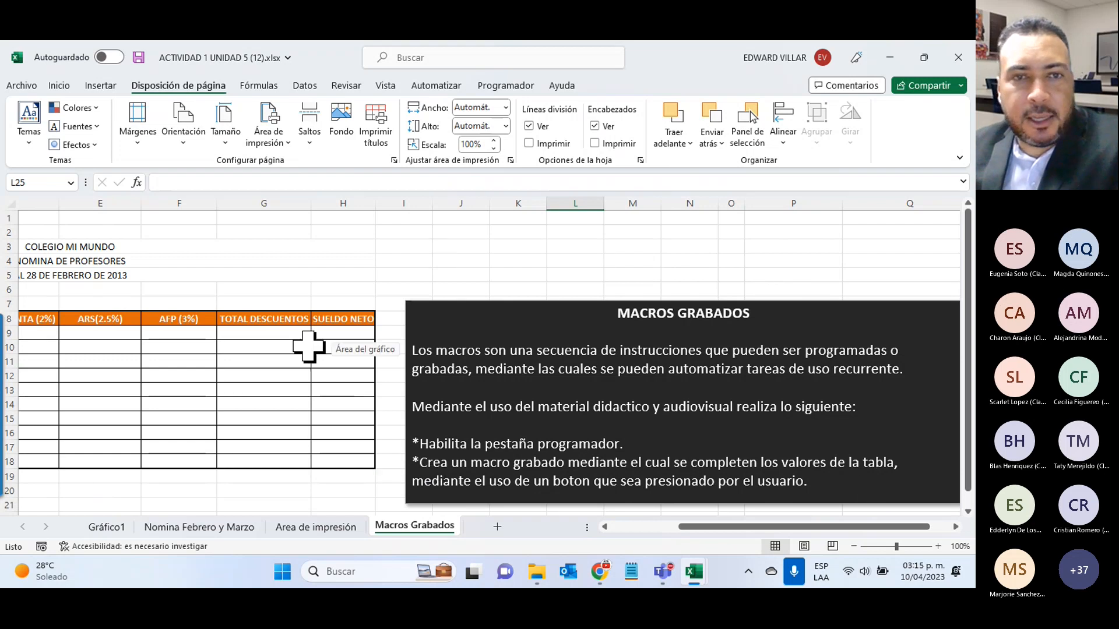
pyautogui.click(233, 246)
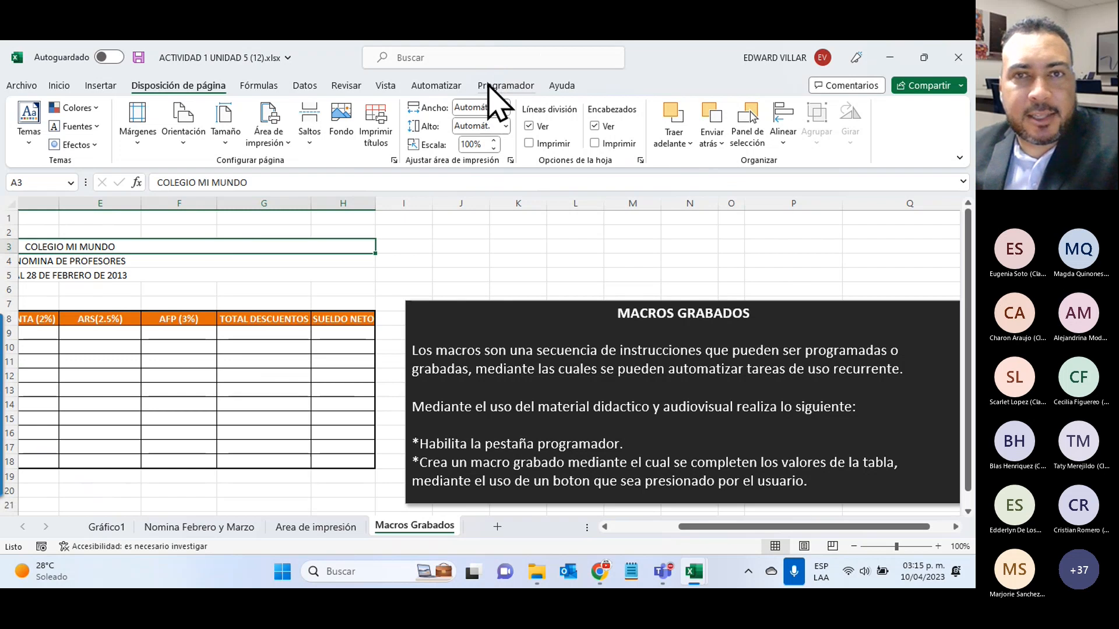
pyautogui.click(522, 86)
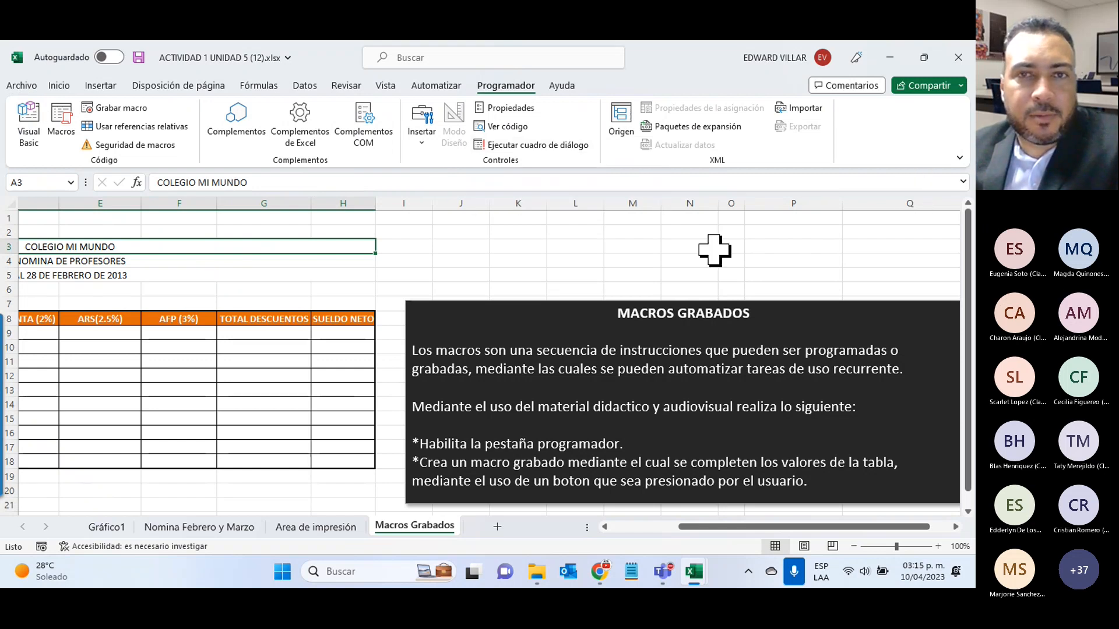
# - Turn off the Programador tab in Excel's ribbon customization options and apply the change
pyautogui.click(18, 85)
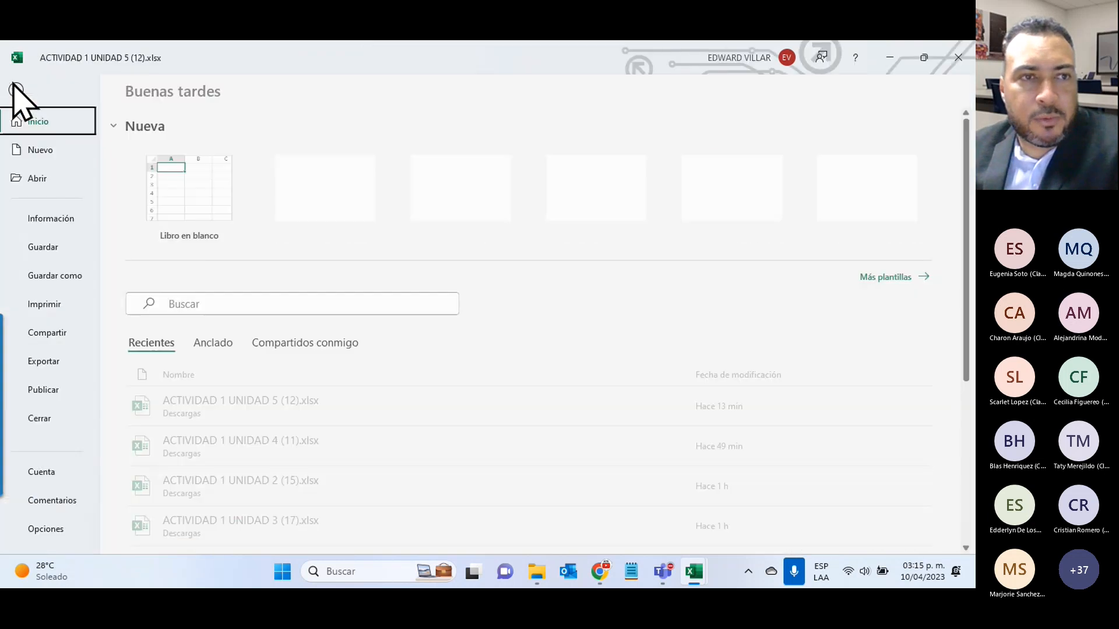
pyautogui.click(42, 529)
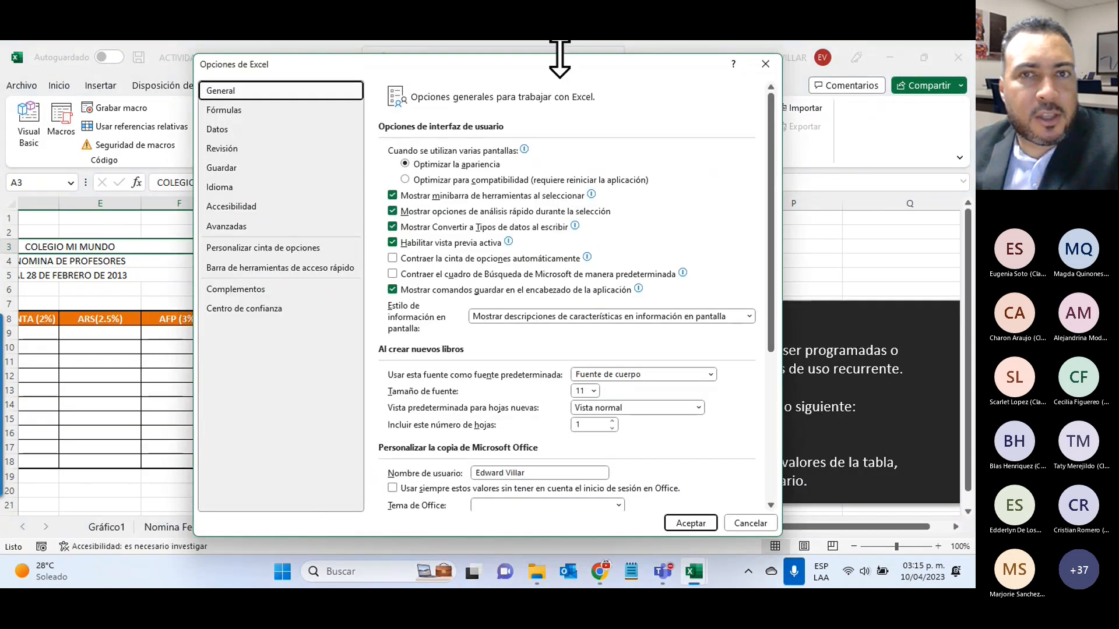
pyautogui.moveTo(548, 73); pyautogui.dragTo(434, 106)
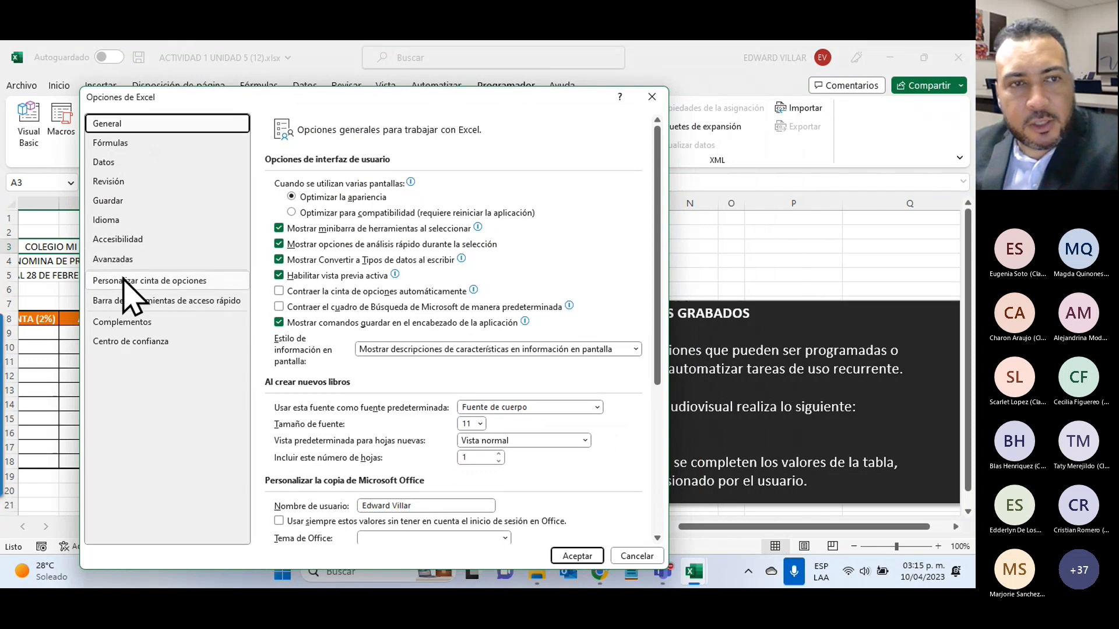
pyautogui.click(185, 280)
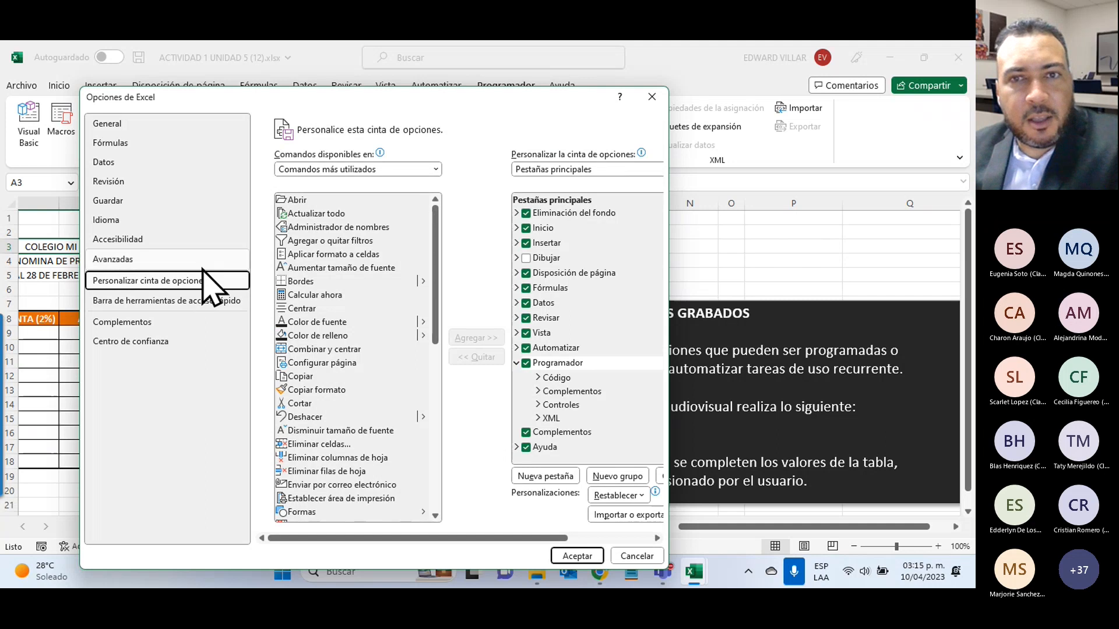
pyautogui.moveTo(511, 96); pyautogui.dragTo(447, 129)
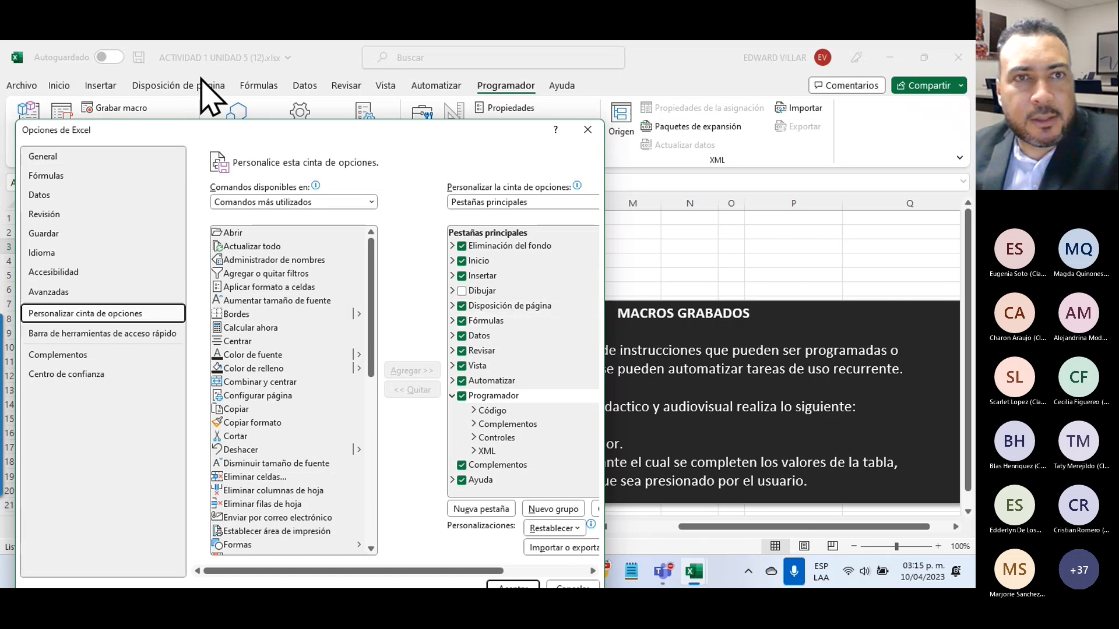
pyautogui.click(461, 396)
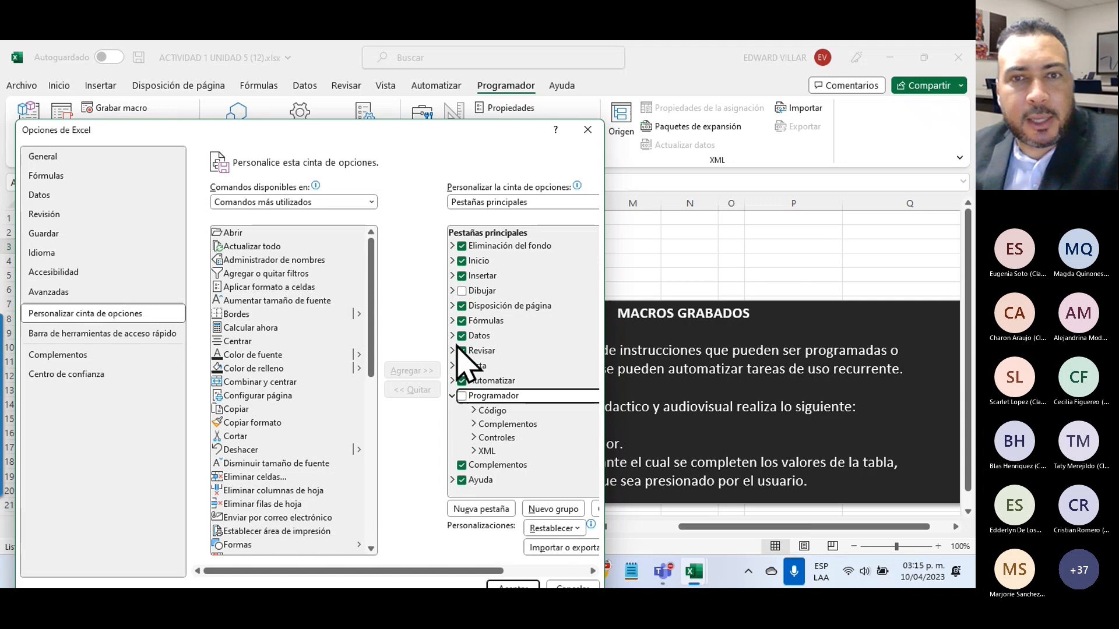
pyautogui.click(462, 396)
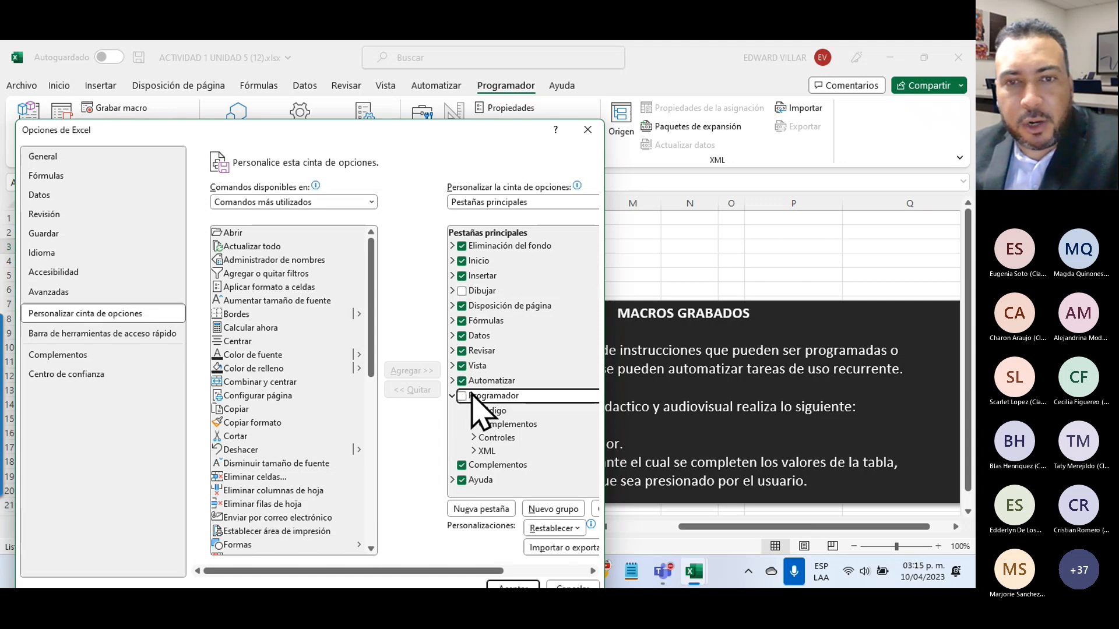
pyautogui.click(514, 585)
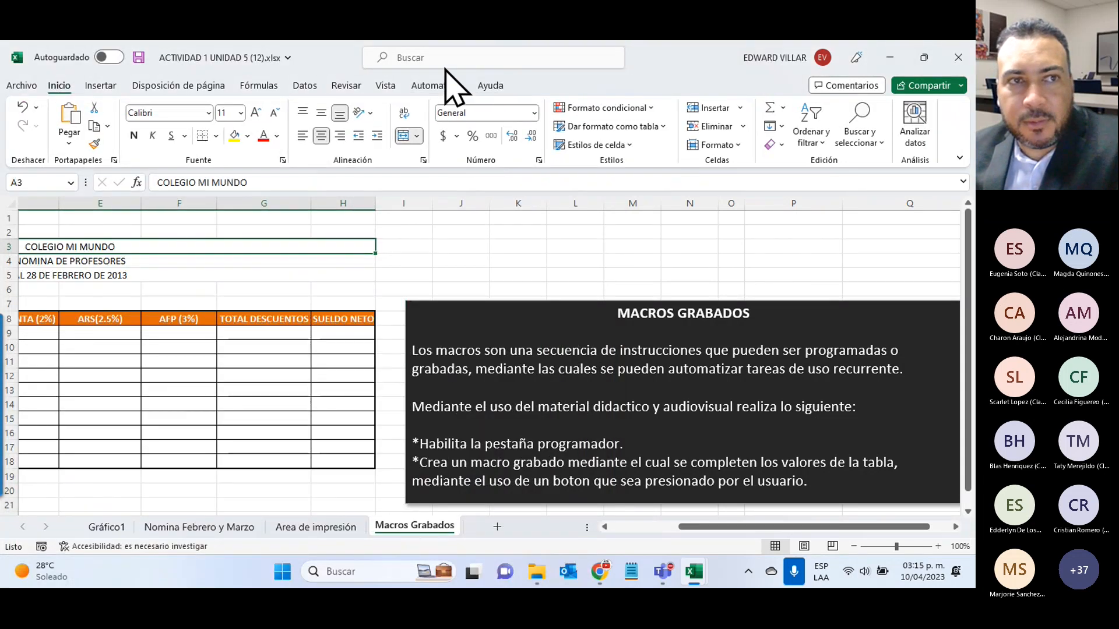
# - Turn on the Programador tab in Excel's ribbon customization options and apply the change
pyautogui.click(24, 85)
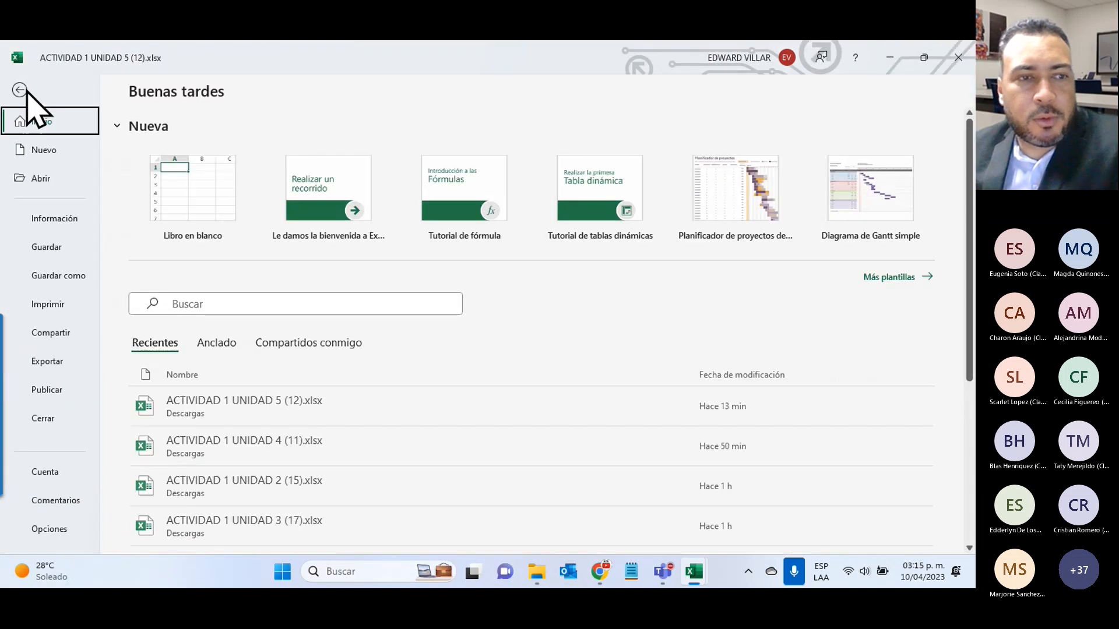
pyautogui.press('Escape')
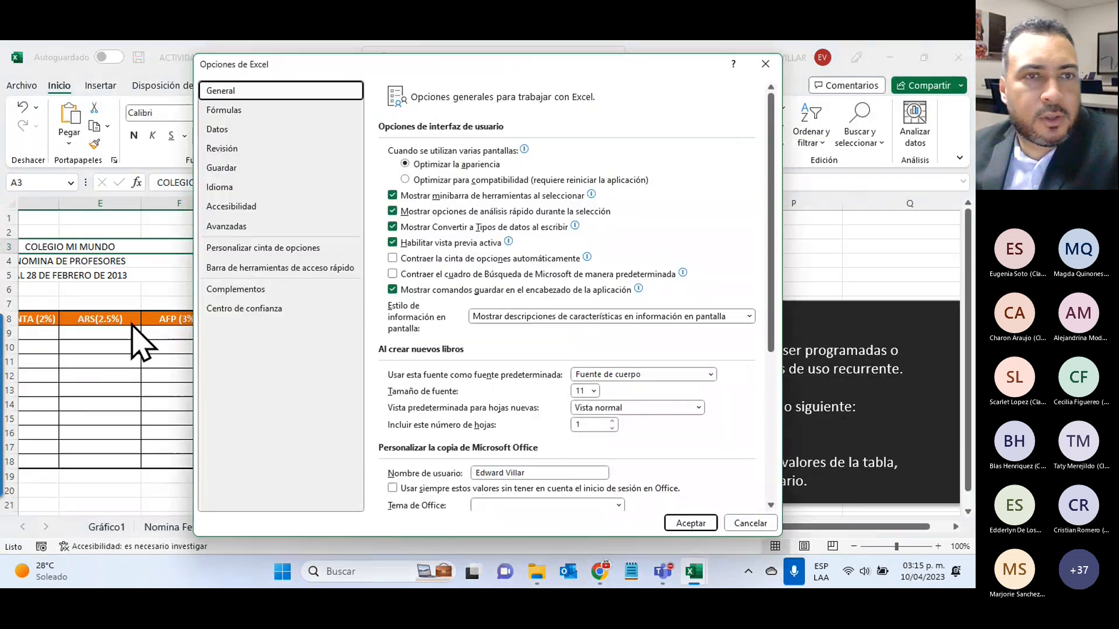
pyautogui.click(245, 255)
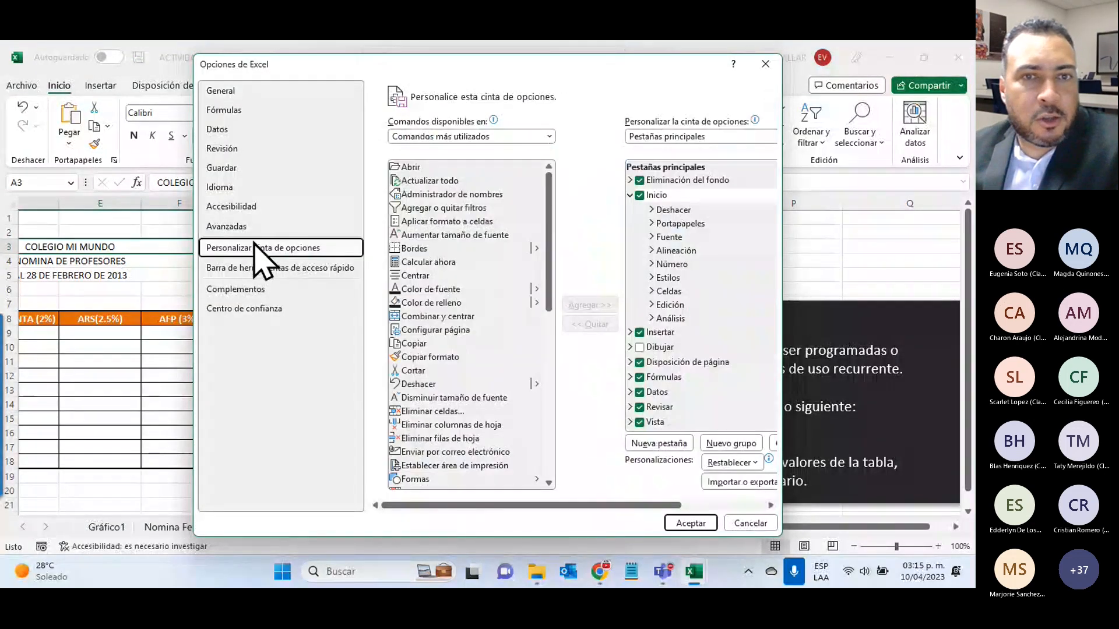
pyautogui.scroll(-1, 655, 408)
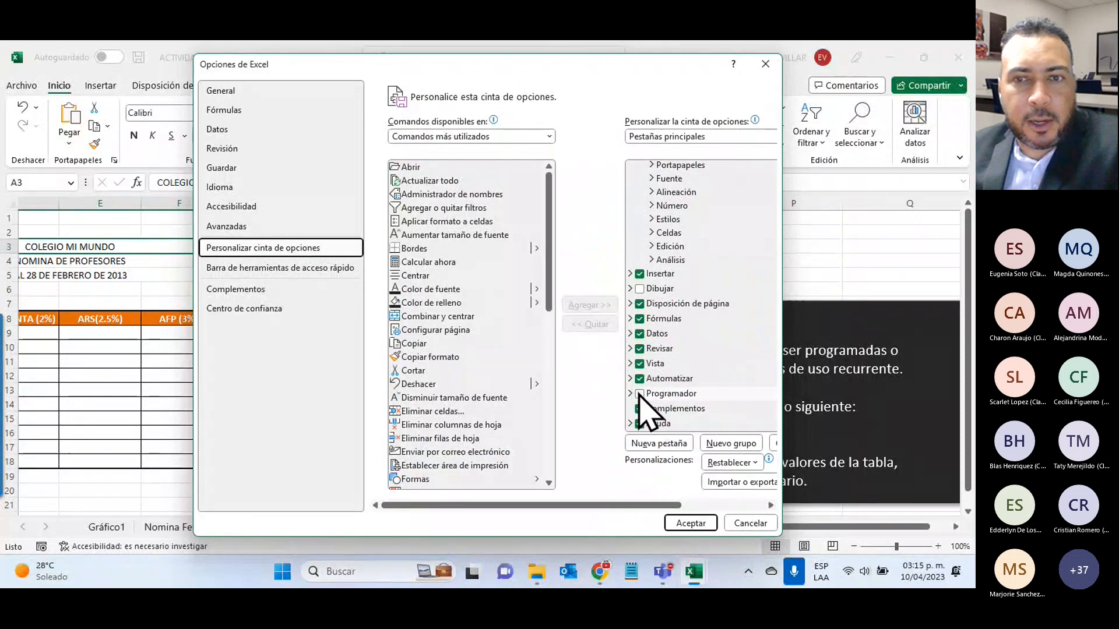
pyautogui.click(640, 394)
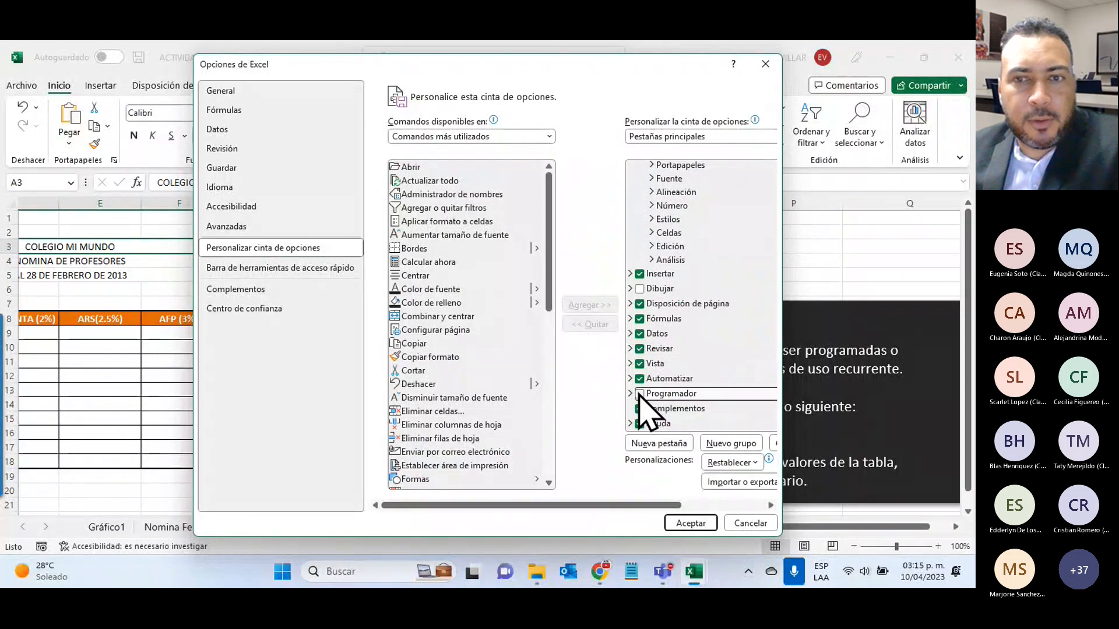
pyautogui.click(690, 523)
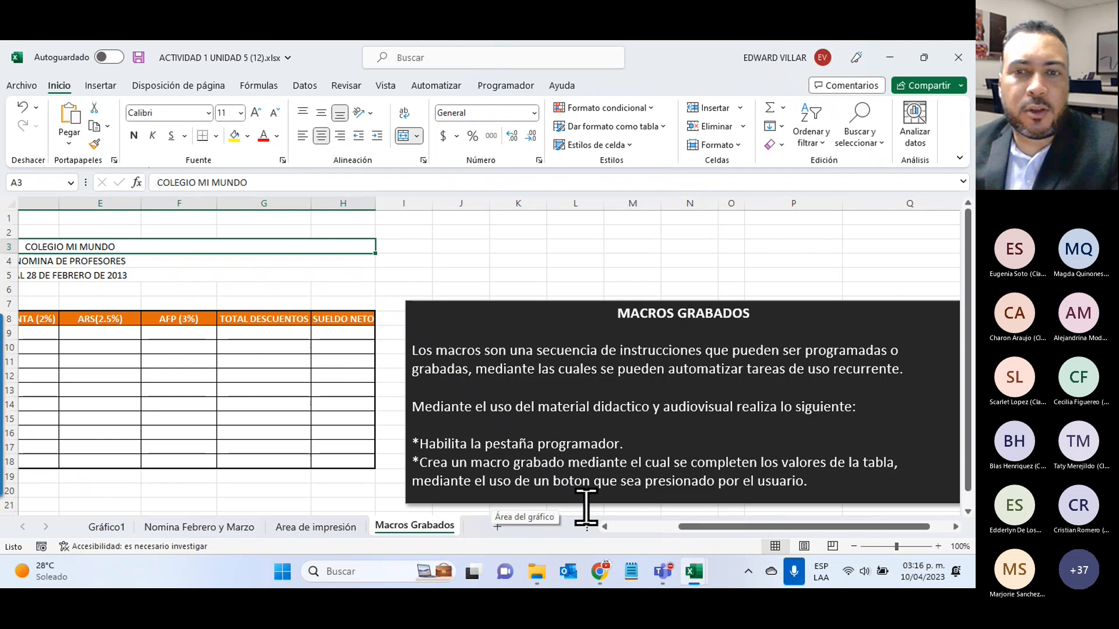
# - Set up a new macro recording from the Macros Grabados sheet and enter CALCULO_DE_NOMINA as the macro name
pyautogui.click(644, 527)
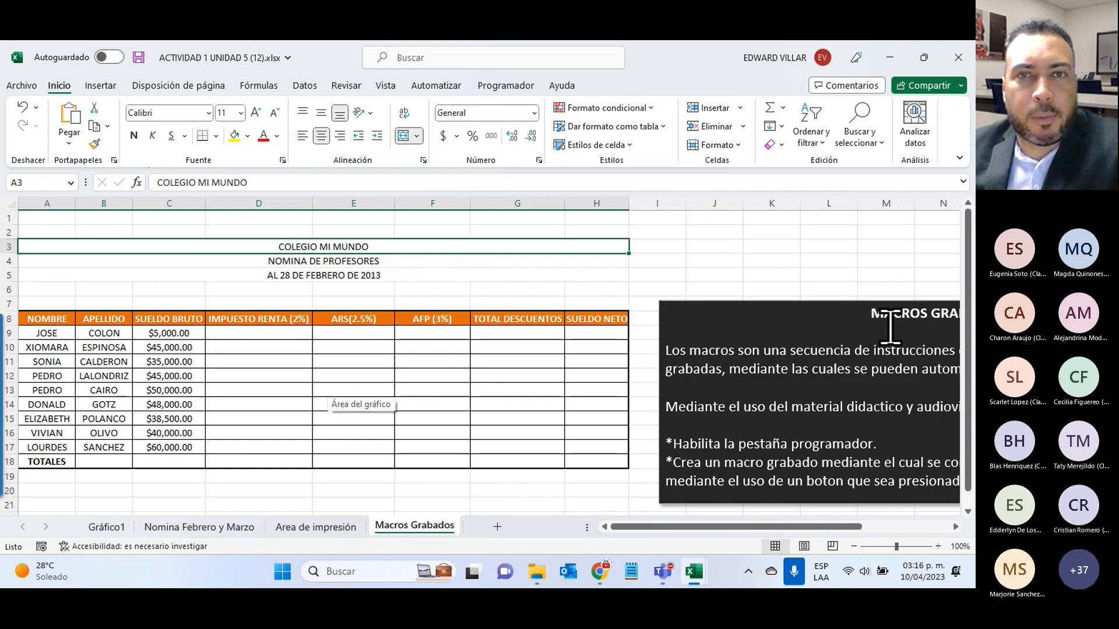
pyautogui.click(504, 86)
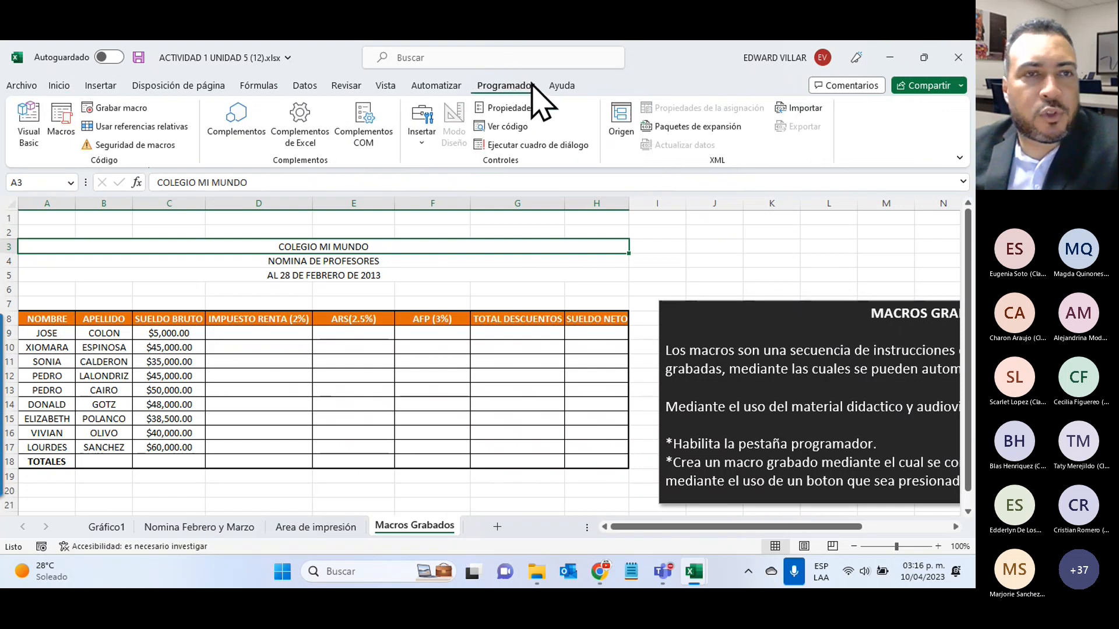
pyautogui.click(130, 108)
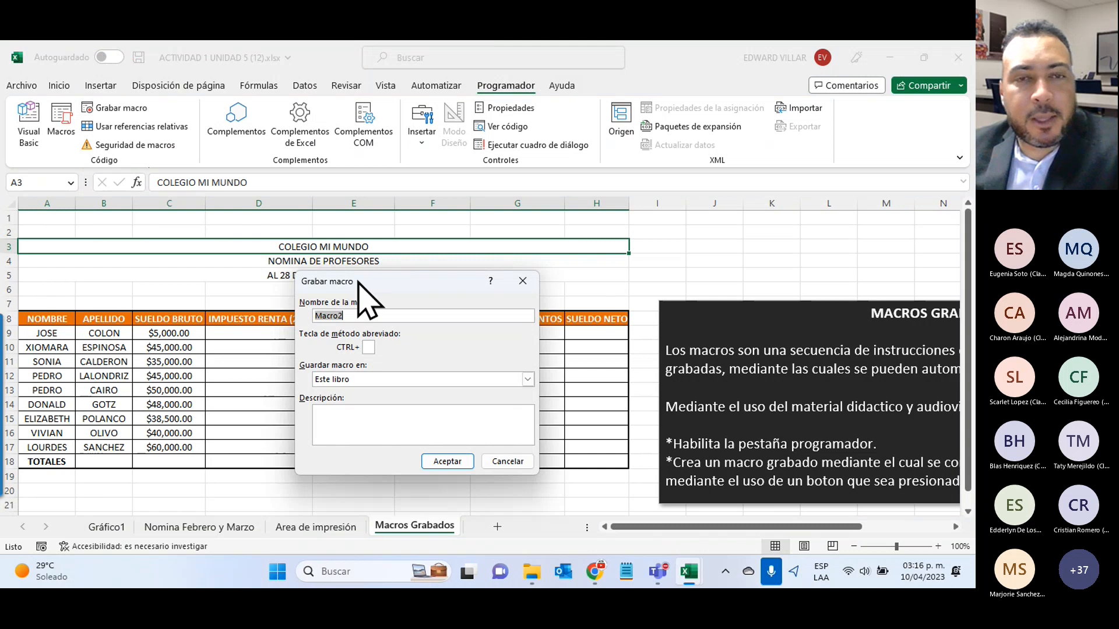
pyautogui.moveTo(360, 282); pyautogui.dragTo(455, 119)
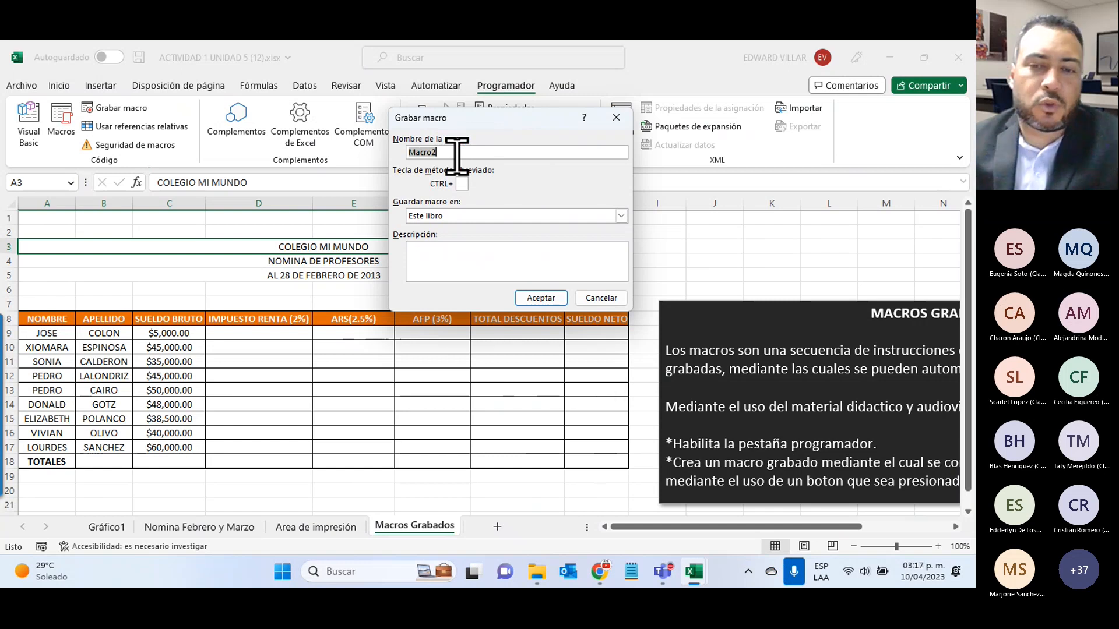
pyautogui.press('BackSpace')
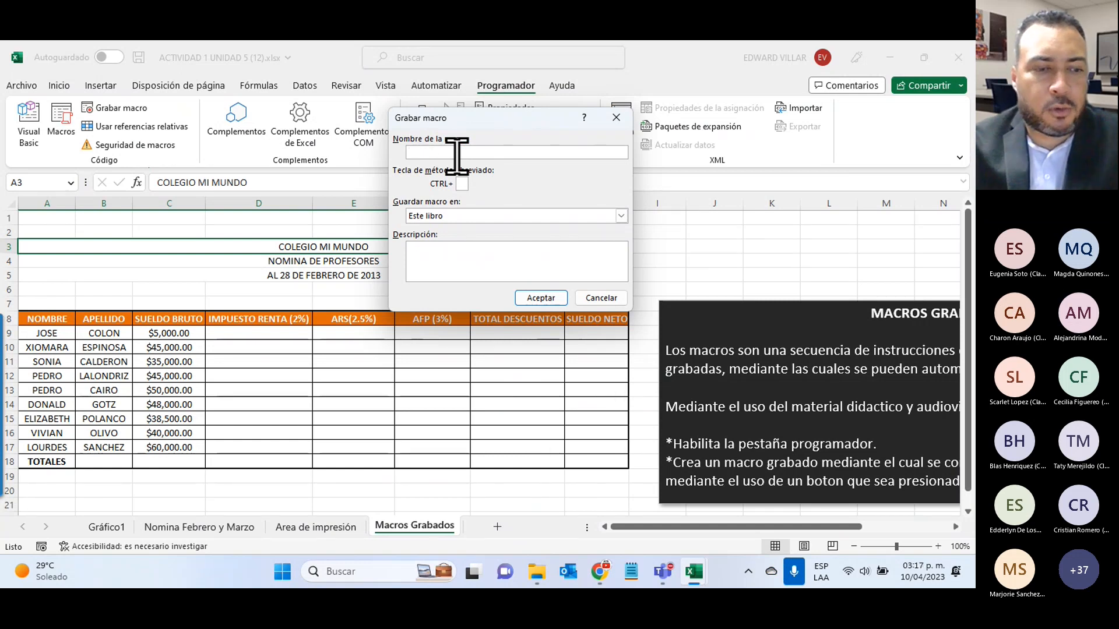
pyautogui.write('CALCULO')
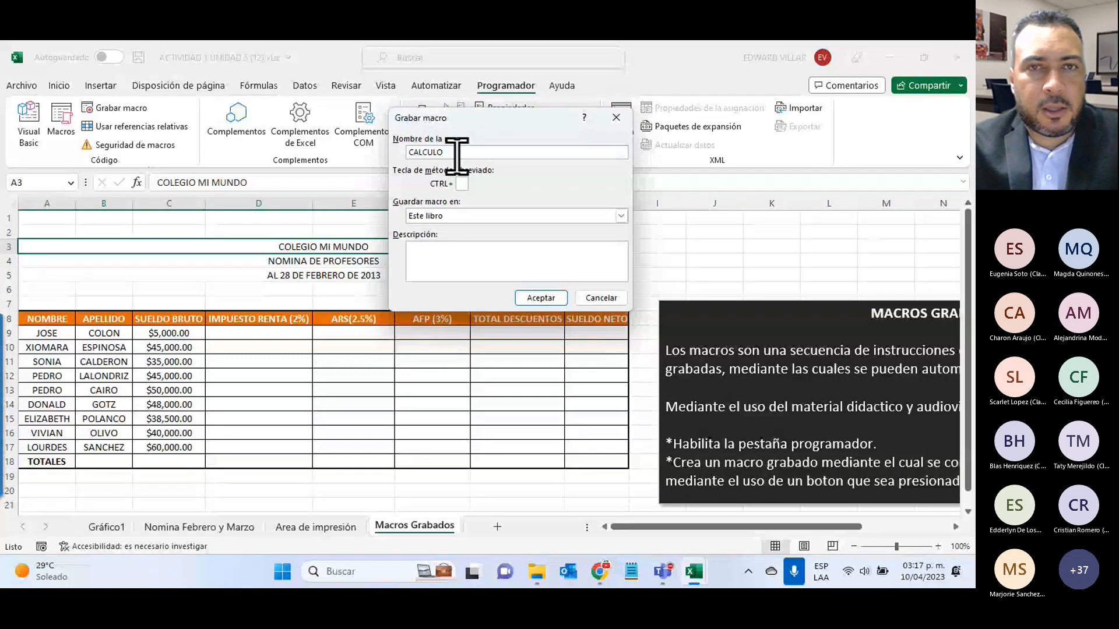
pyautogui.write('DENOMINA')
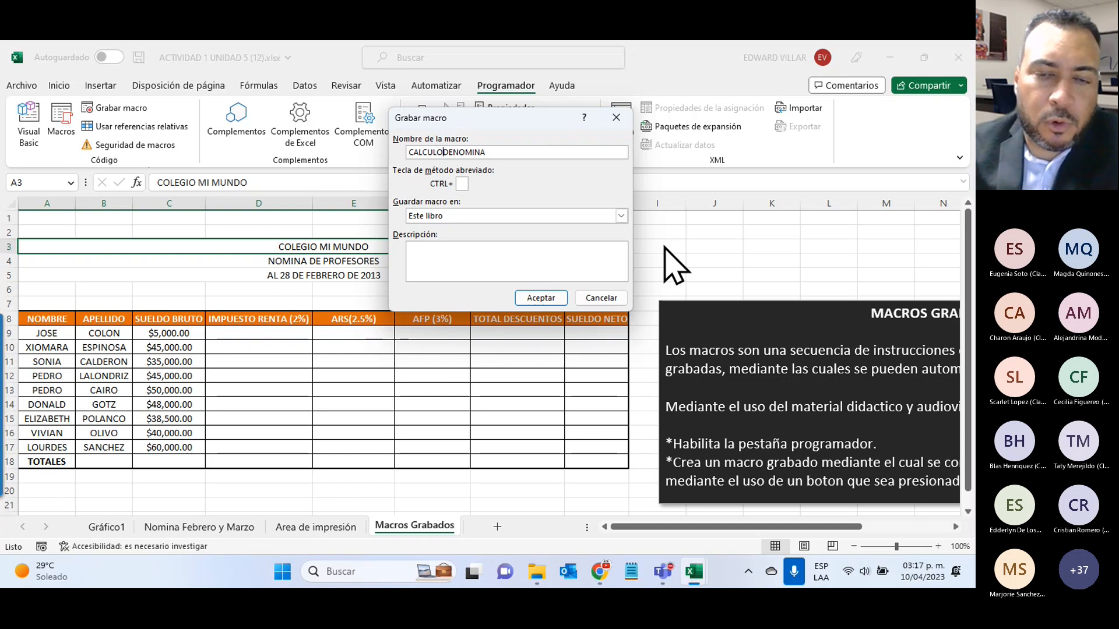
pyautogui.write('_')
pyautogui.press('Right')
pyautogui.press('Right')
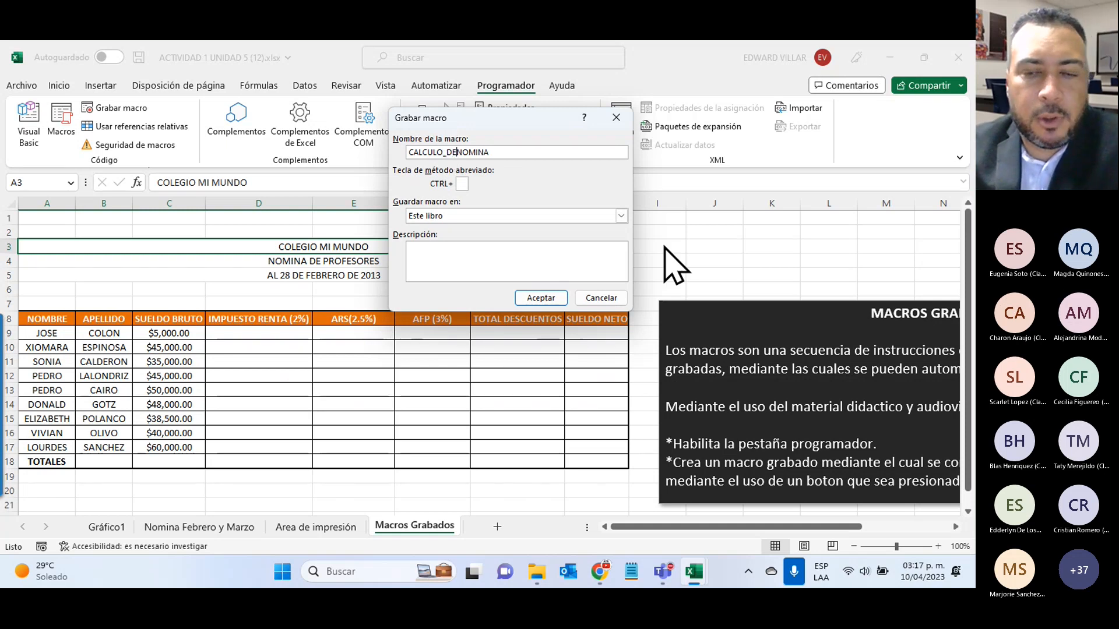
pyautogui.write('_')
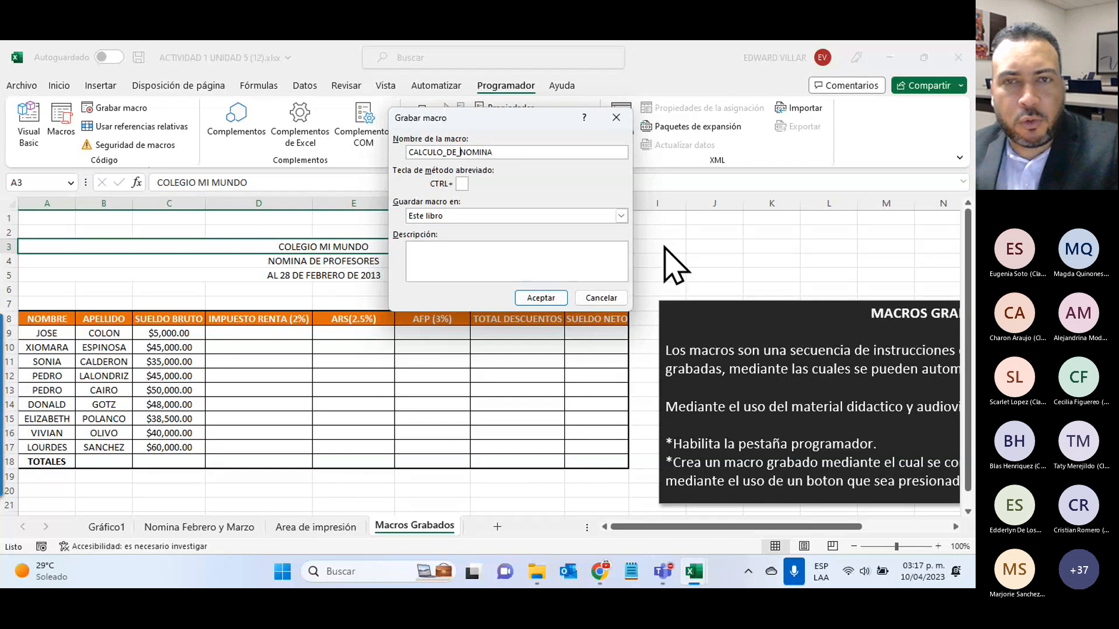
# - Try to accept the macro name with a space instead of the second underscore, as CALCULO_DE NOMINA
pyautogui.press('BackSpace')
pyautogui.write('B')
pyautogui.press('BackSpace')
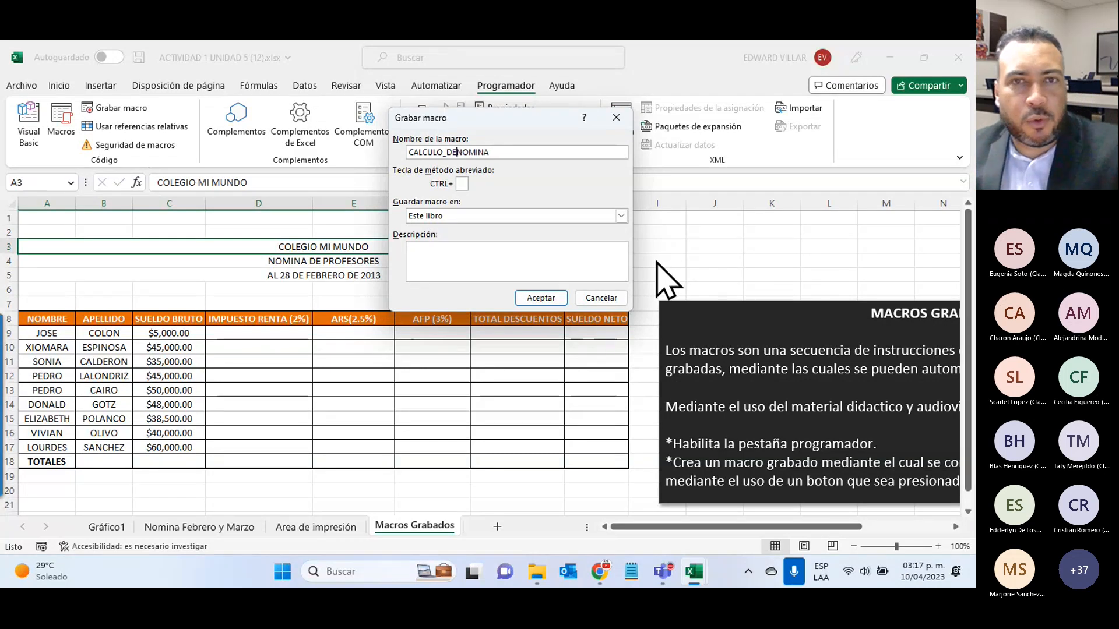
pyautogui.click(539, 296)
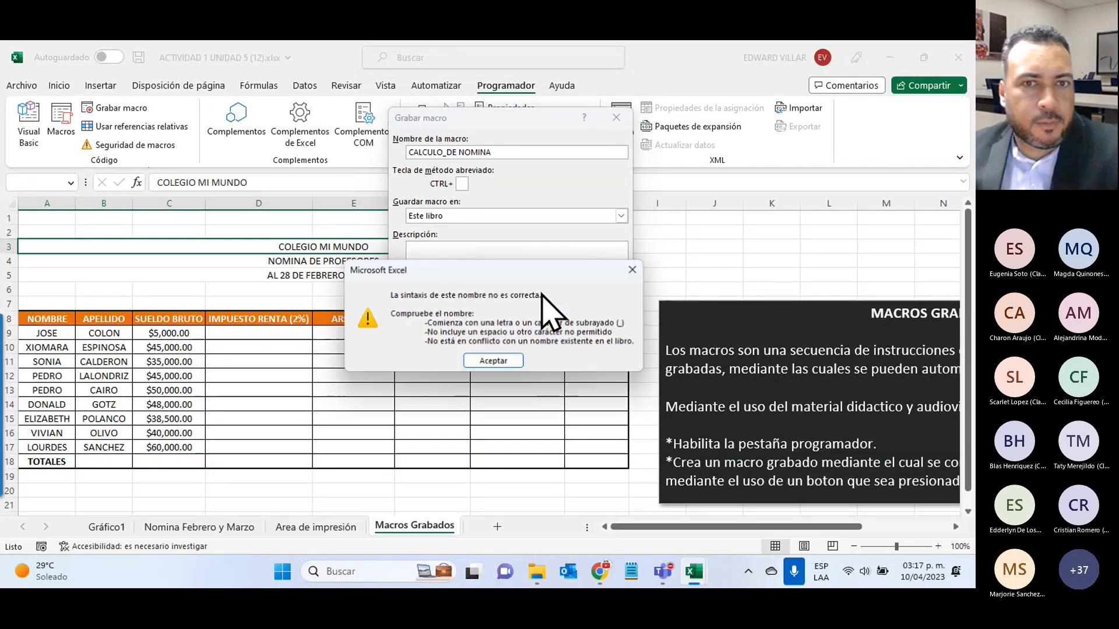
pyautogui.click(493, 361)
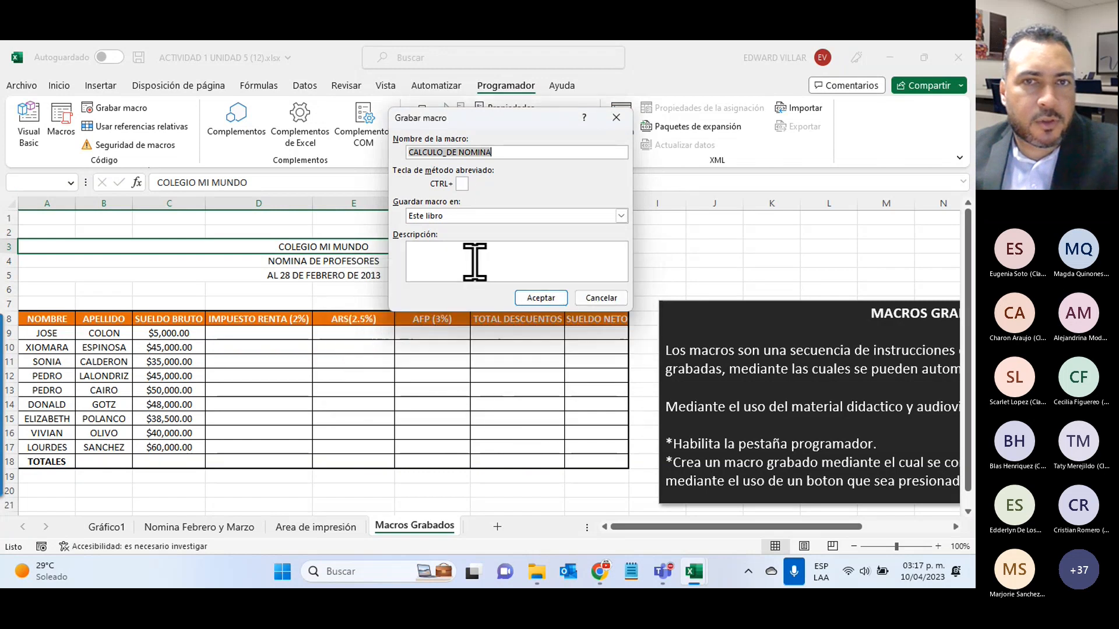
# - Replace the space in the macro name with an underscore so it reads CALCULO_DE_NOMINA
pyautogui.click(458, 152)
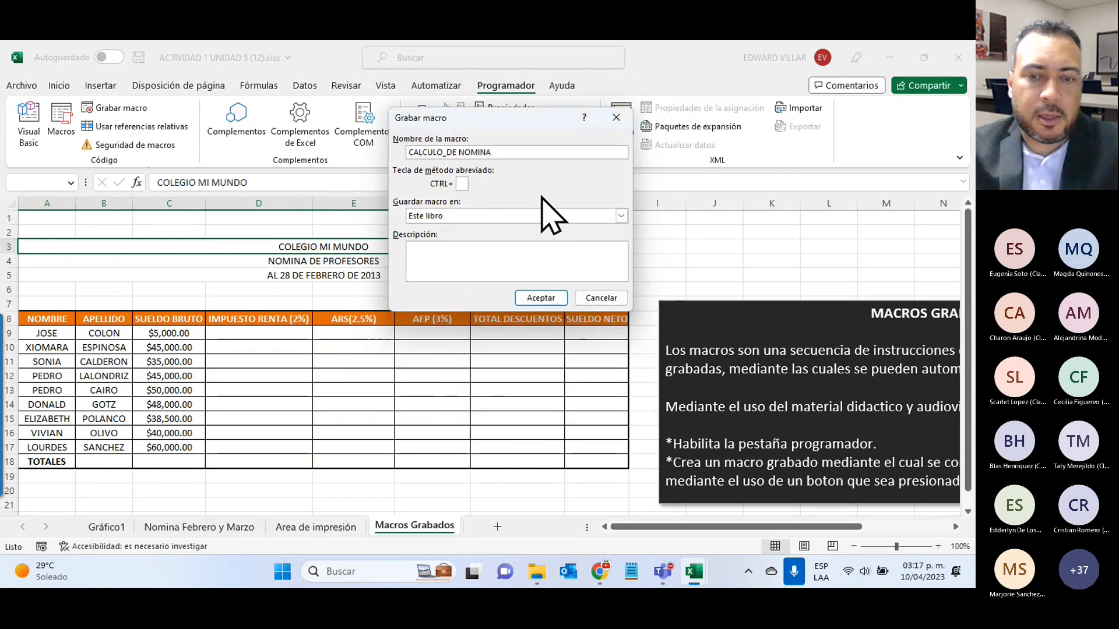
pyautogui.press('BackSpace')
pyautogui.write('_')
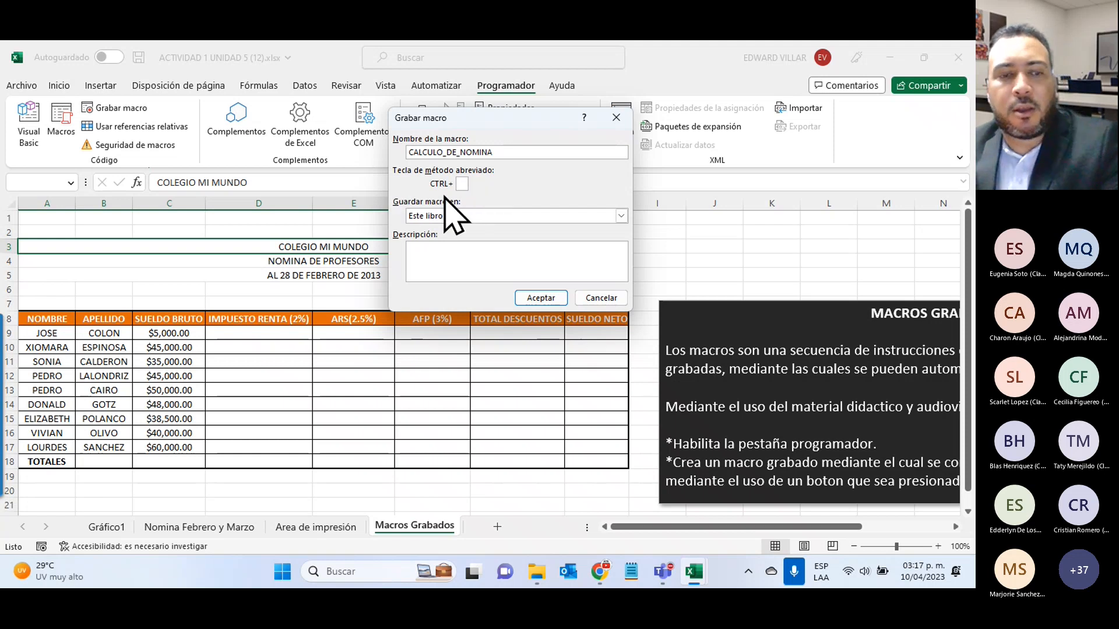
# - Assign lowercase e as the macro's Ctrl shortcut letter and choose Este libro as its storage location
pyautogui.write('E')
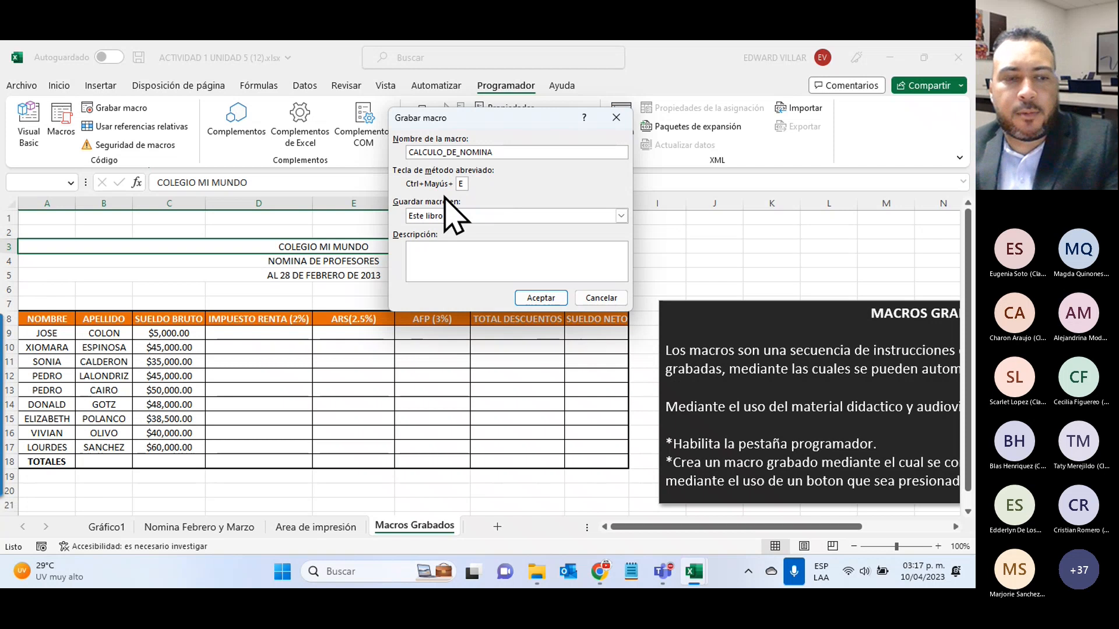
pyautogui.press('BackSpace')
pyautogui.write('e')
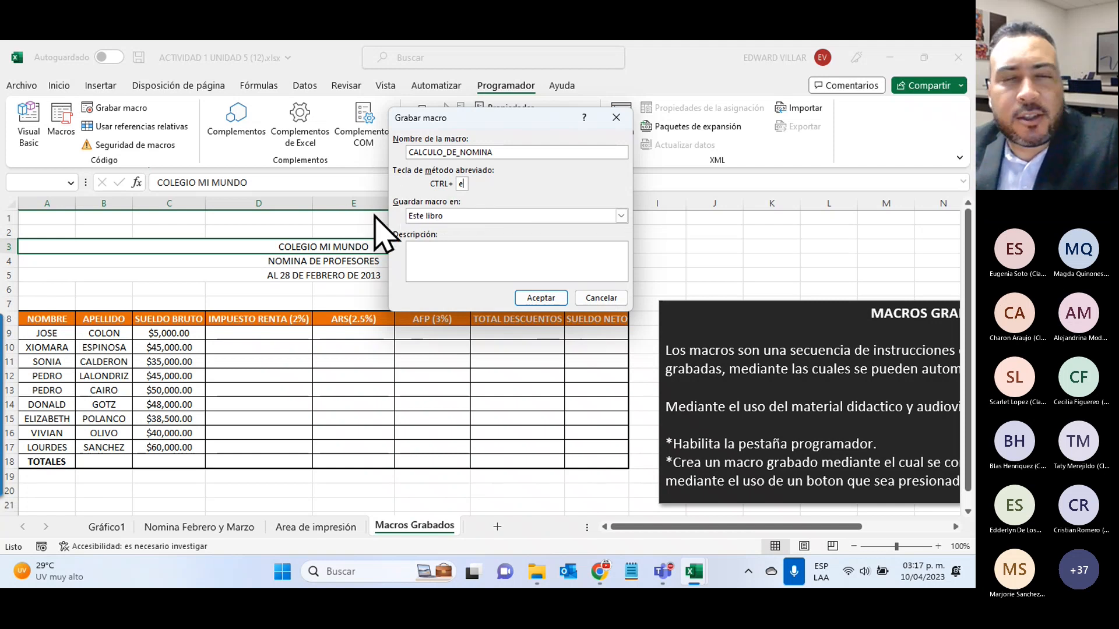
pyautogui.click(429, 217)
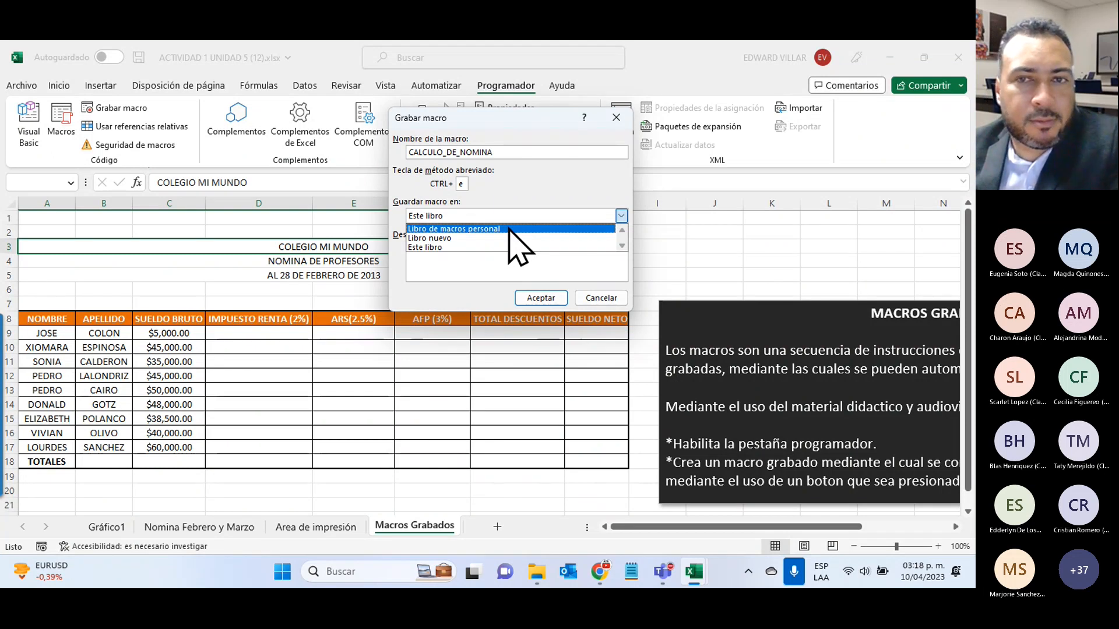
pyautogui.click(467, 247)
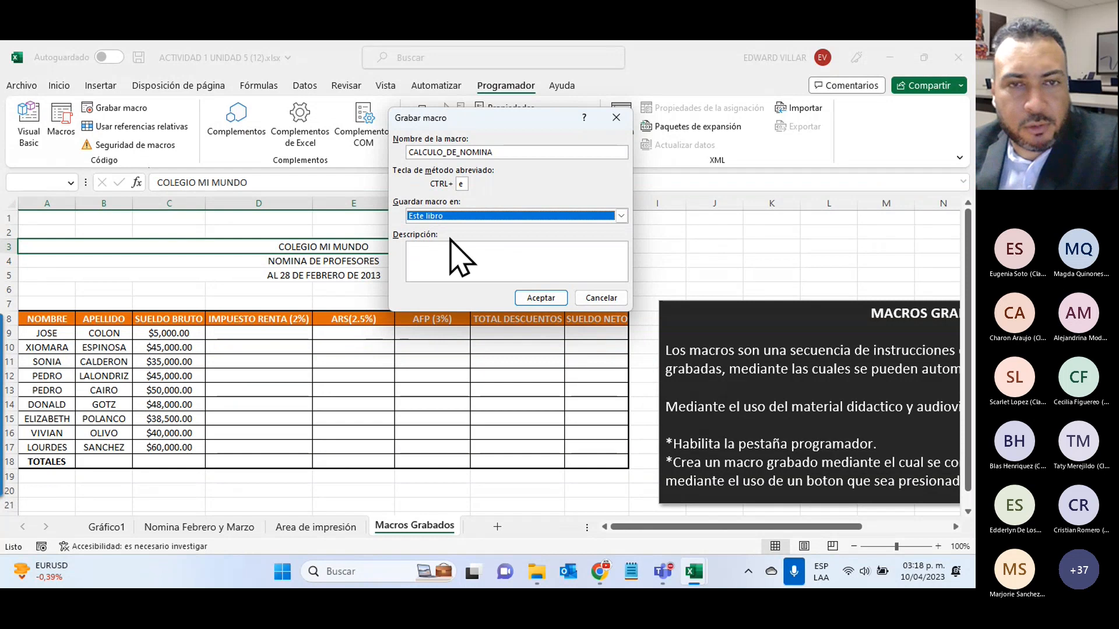
# - Describe the macro as "Macro utilizado para el calculo de nomina." and start recording
pyautogui.click(474, 247)
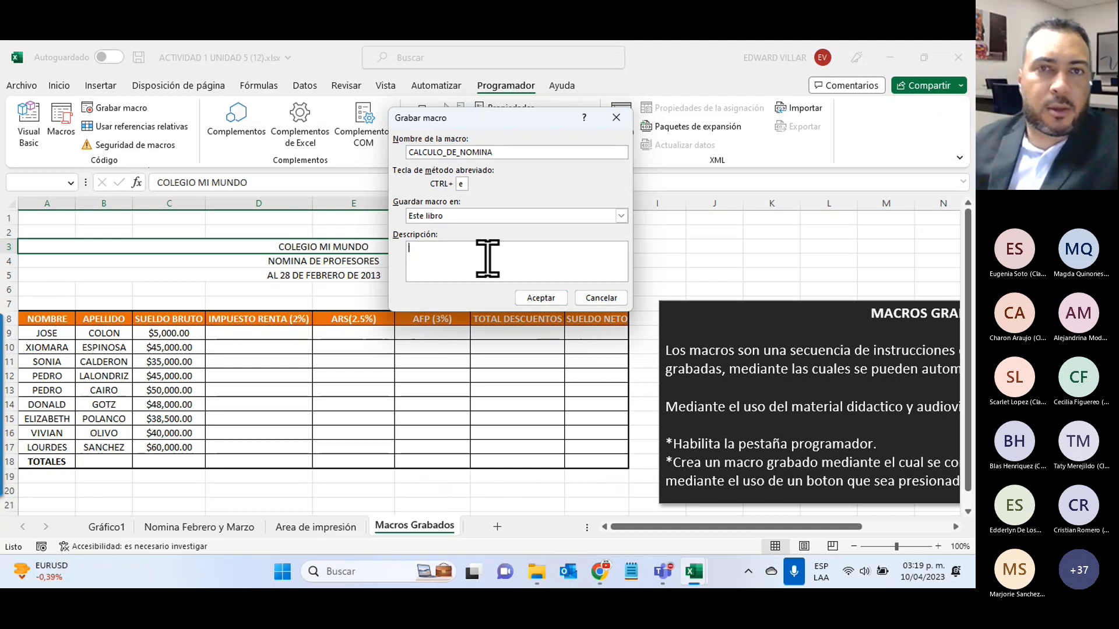
pyautogui.write('Ma')
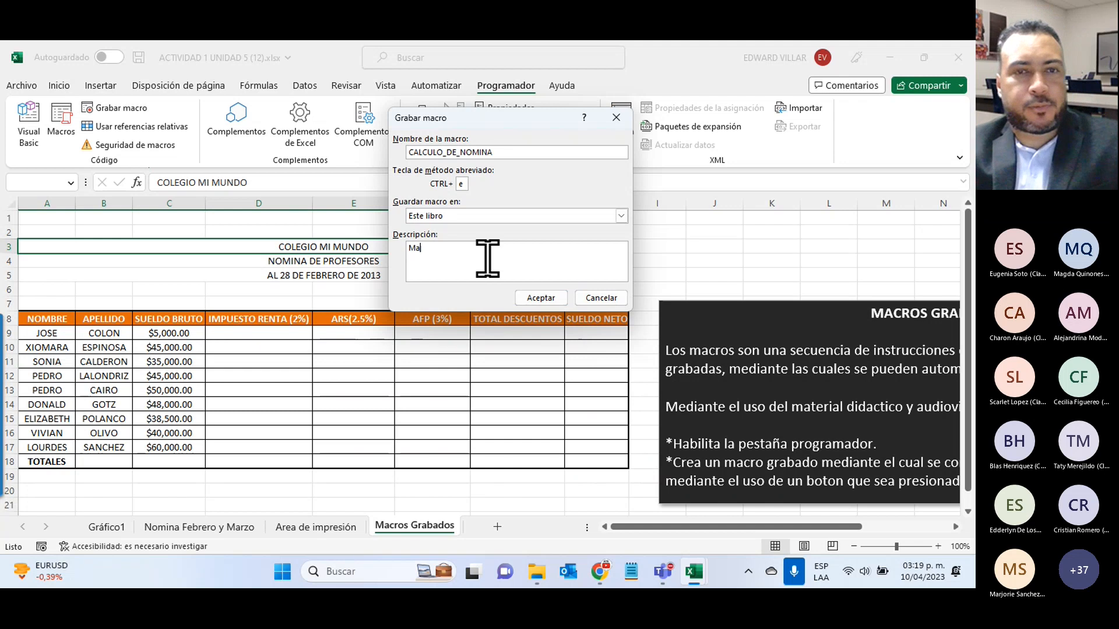
pyautogui.write('cro uti')
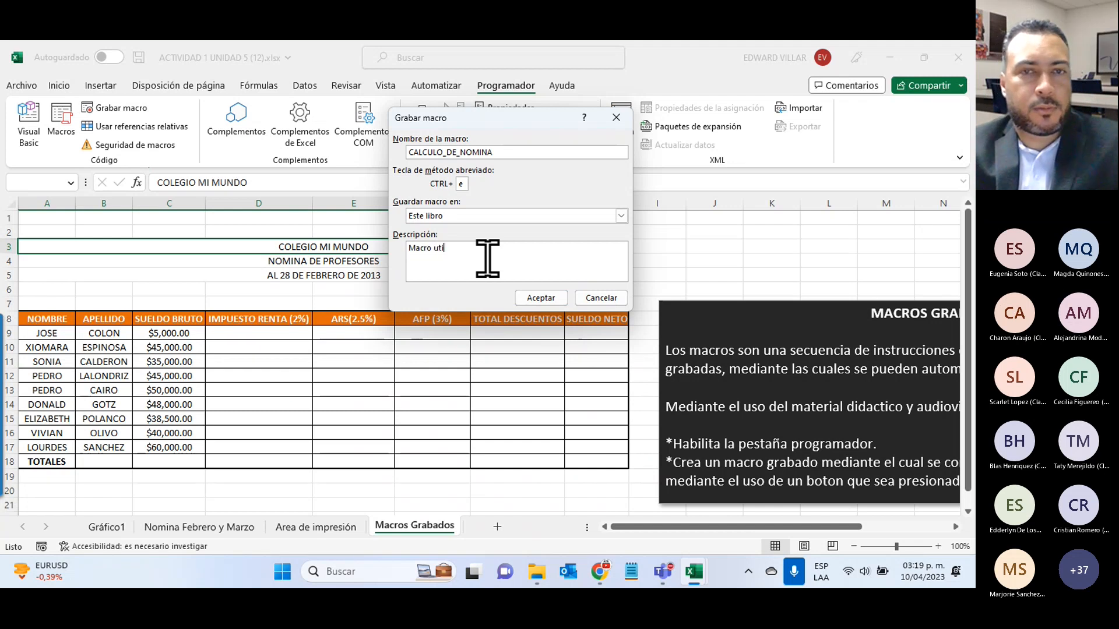
pyautogui.write('lizado par')
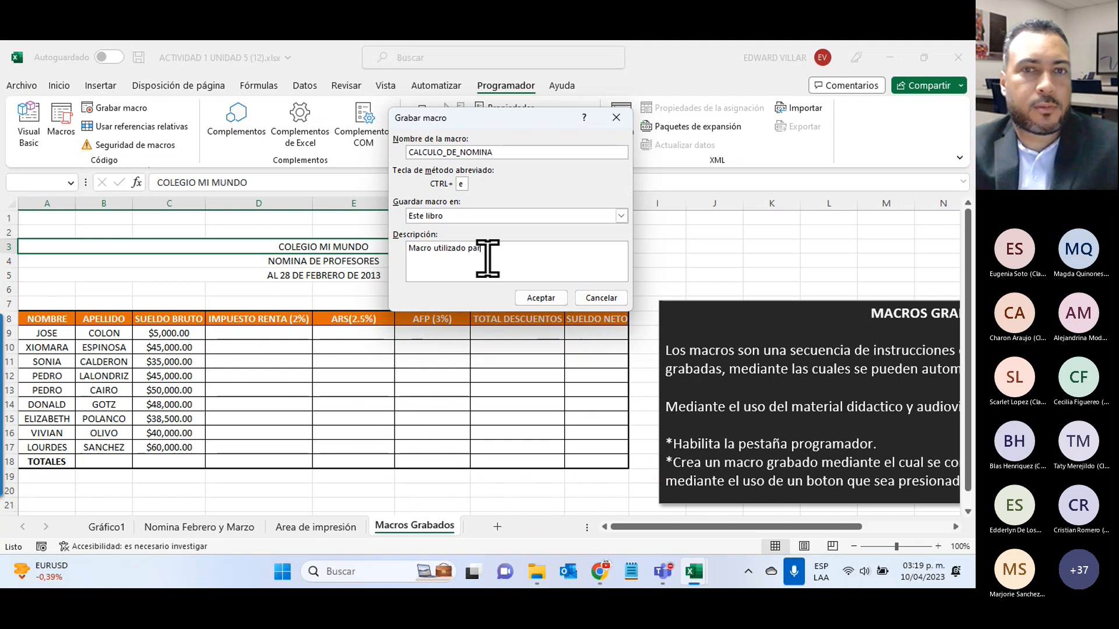
pyautogui.write('a el calculo ')
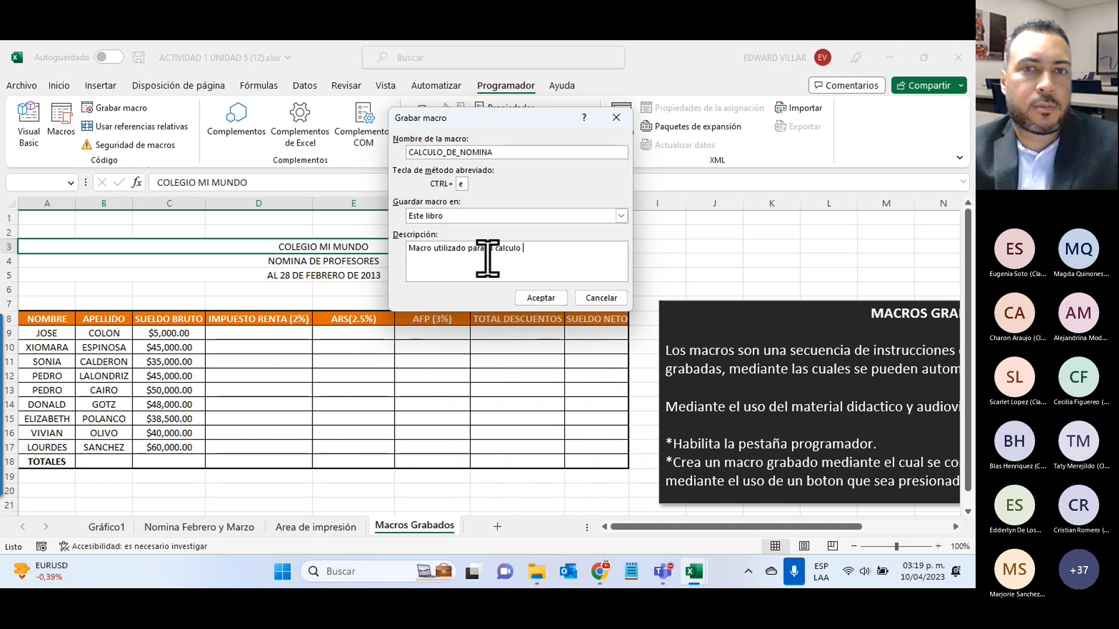
pyautogui.write('de nomina.')
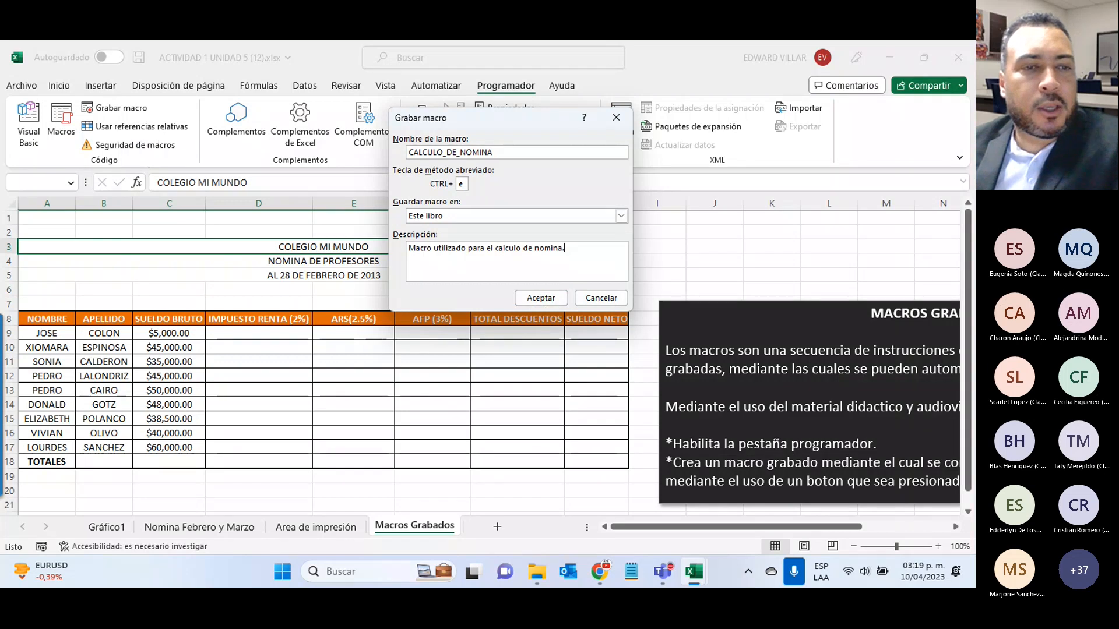
pyautogui.moveTo(64, 563)
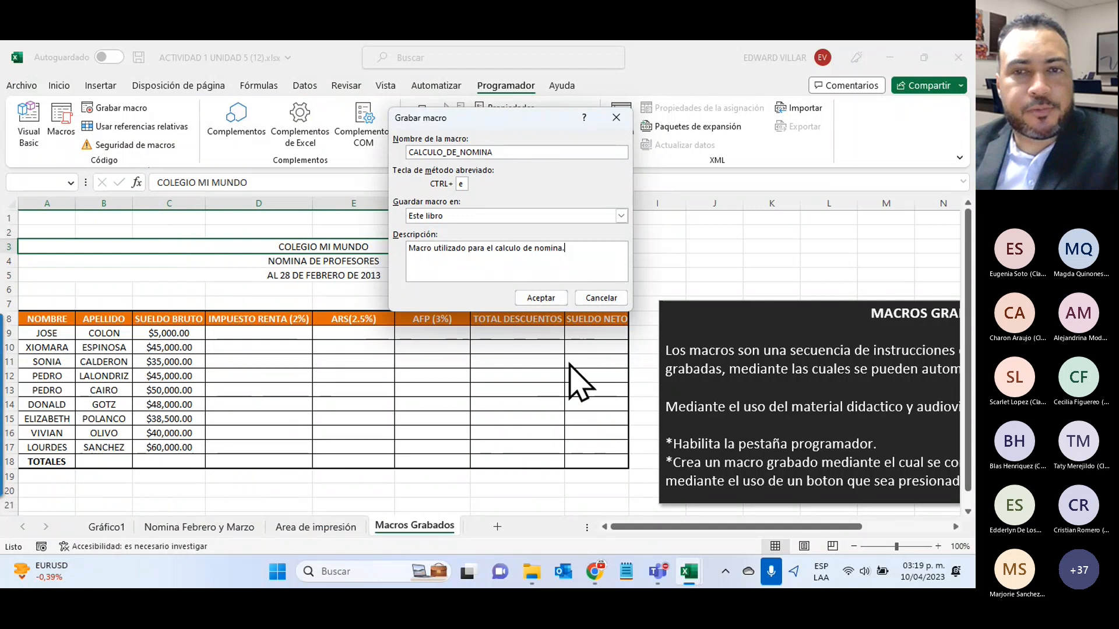
pyautogui.click(541, 299)
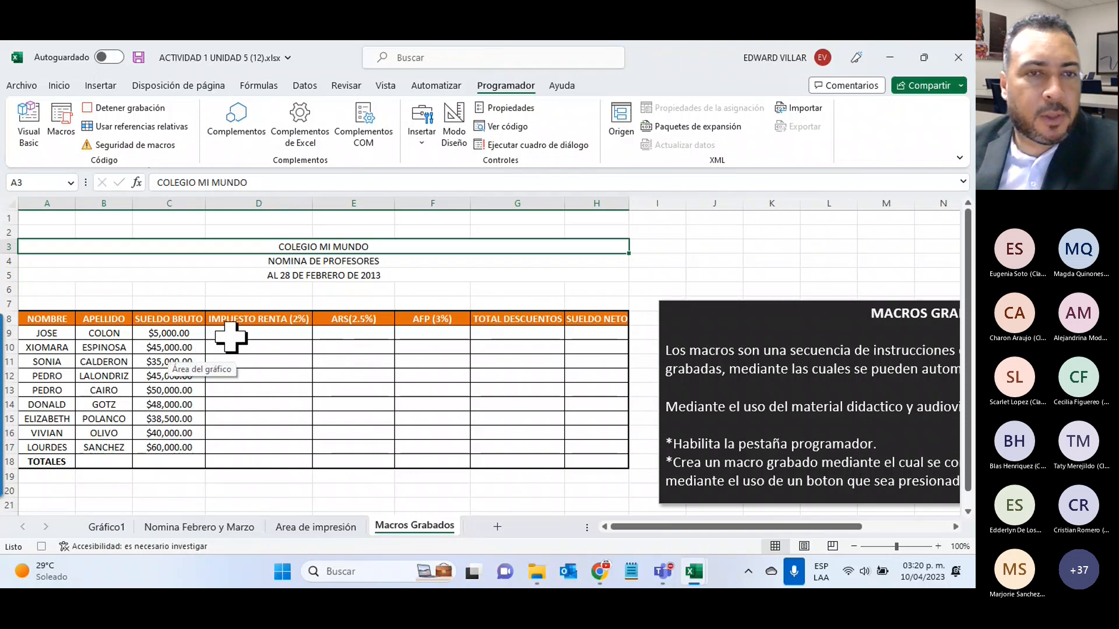
# - Calculate IMPUESTO RENTA in D9 with =C9*2% and fill the formula down to row 17
pyautogui.click(233, 333)
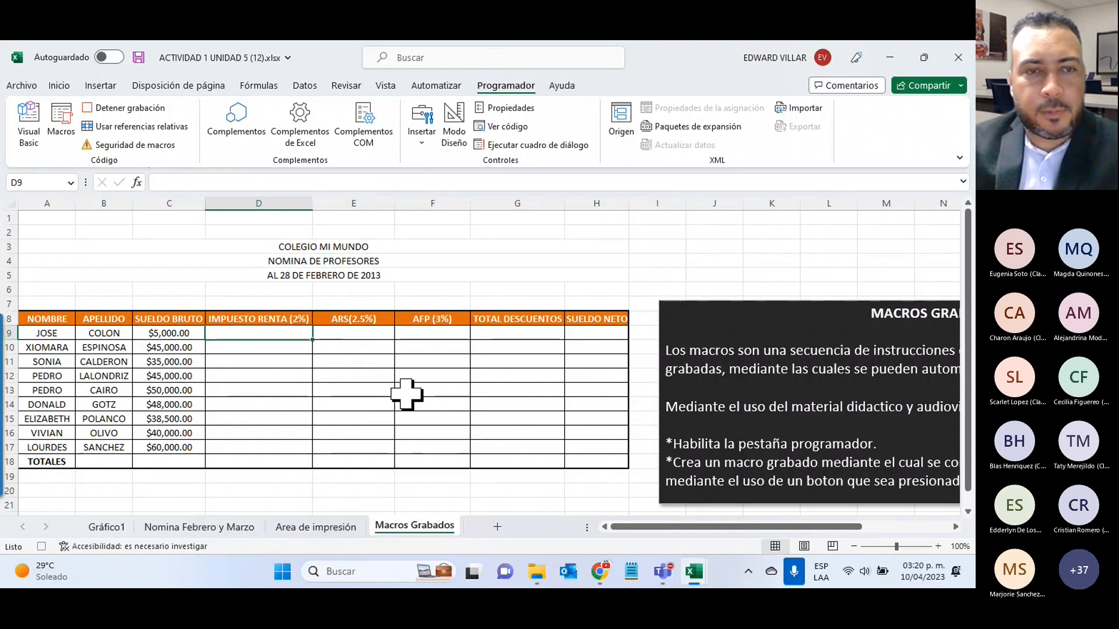
pyautogui.write('=')
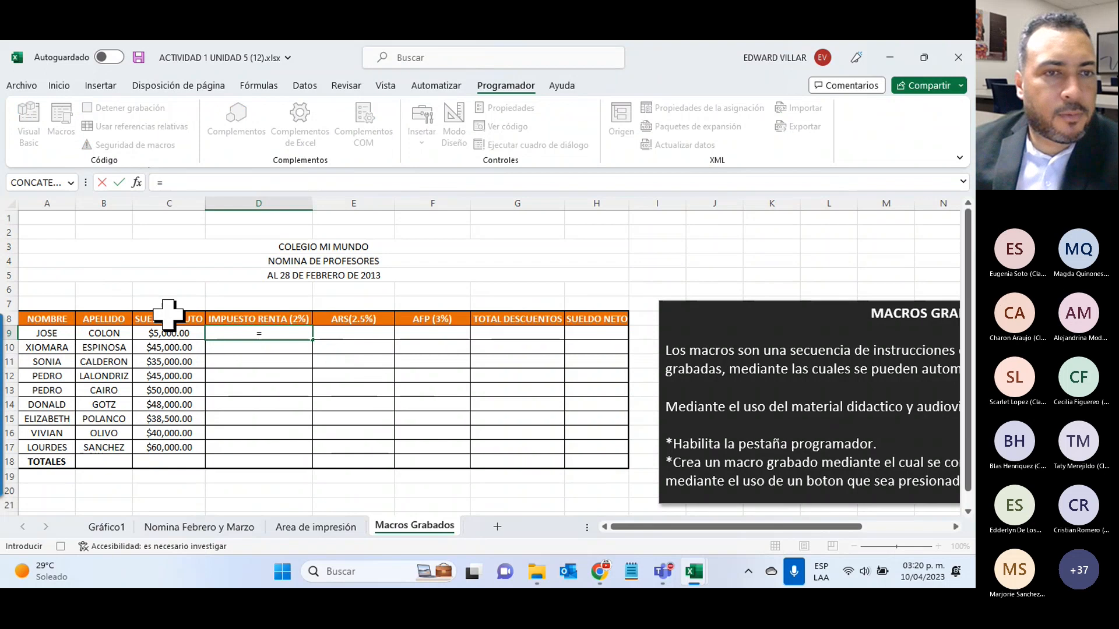
pyautogui.click(169, 332)
pyautogui.write('*')
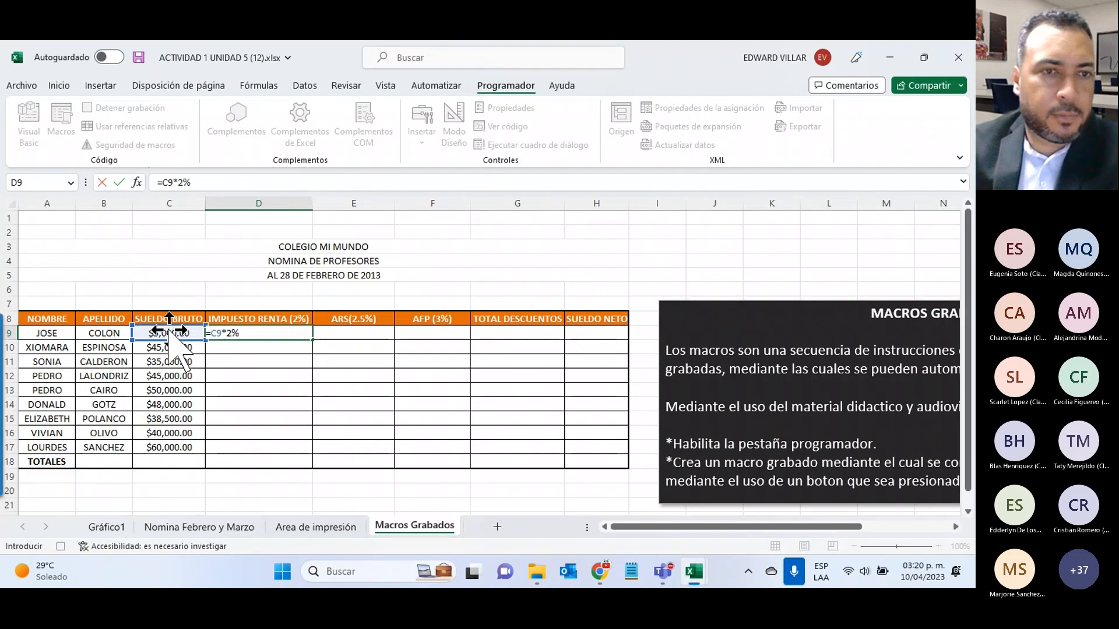
pyautogui.press('Return')
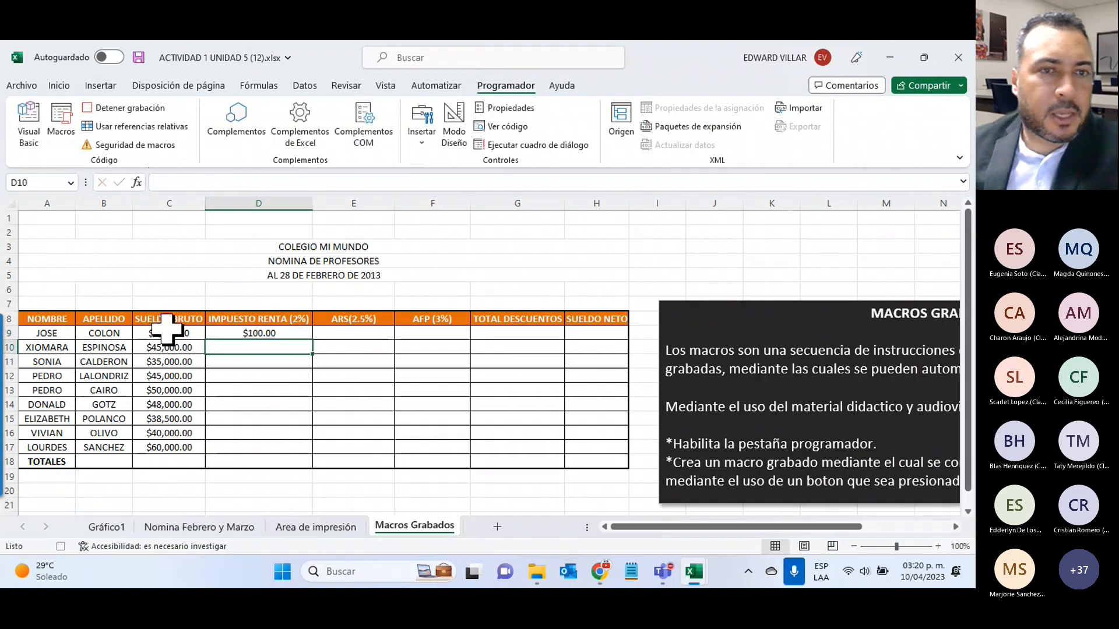
pyautogui.click(286, 334)
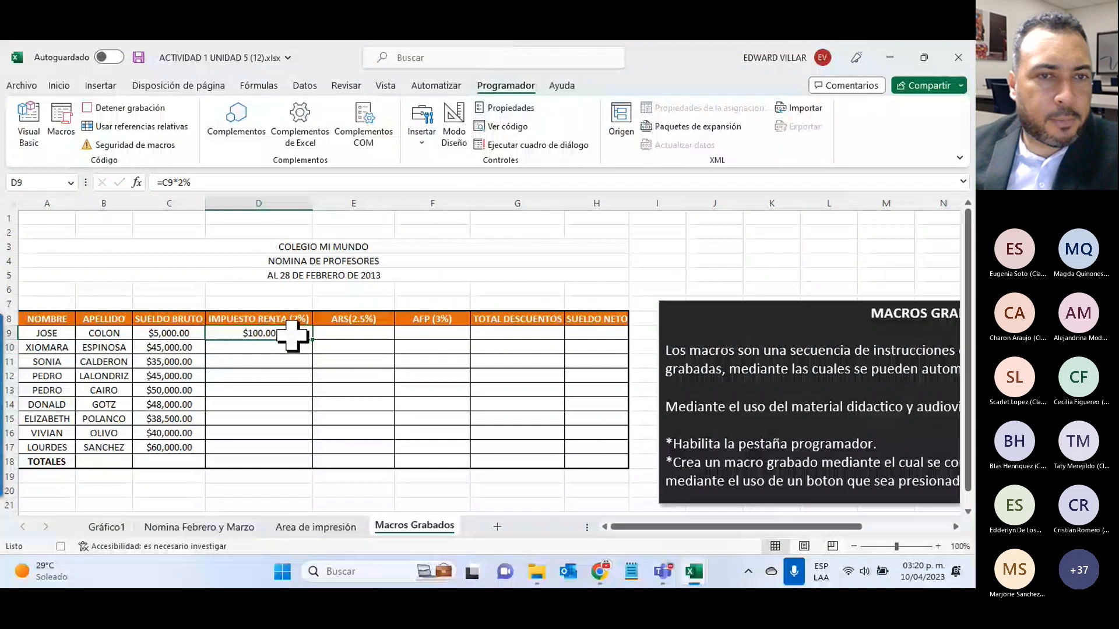
pyautogui.moveTo(312, 339); pyautogui.dragTo(294, 449)
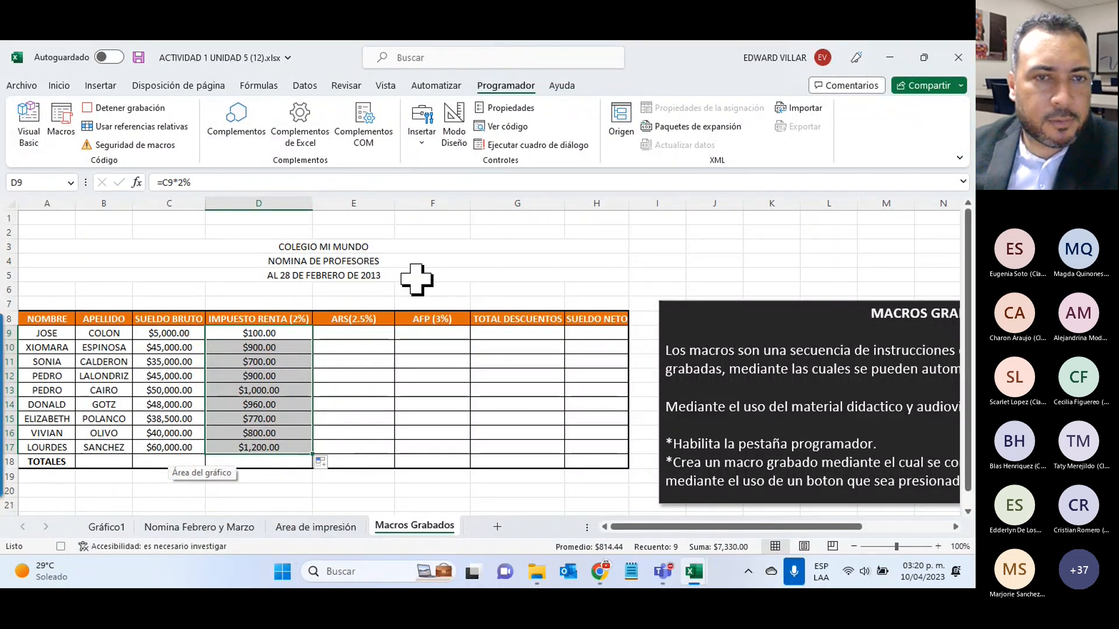
# - Calculate the ARS deduction in E9 with =C9*2.5% and fill the formula down to row 17
pyautogui.click(336, 331)
pyautogui.write('=')
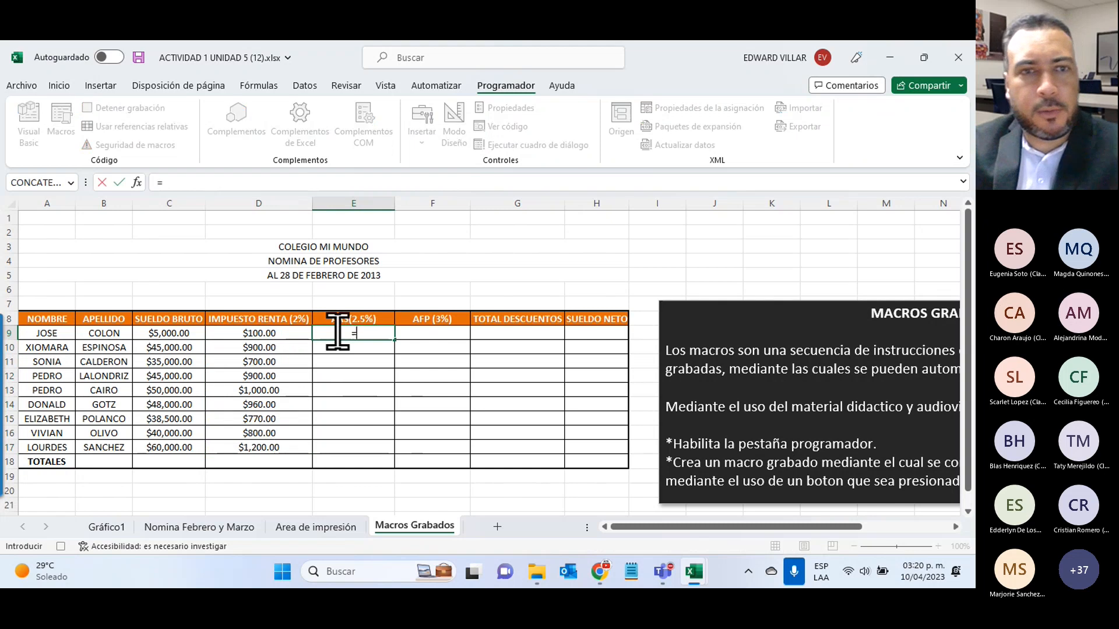
pyautogui.click(169, 333)
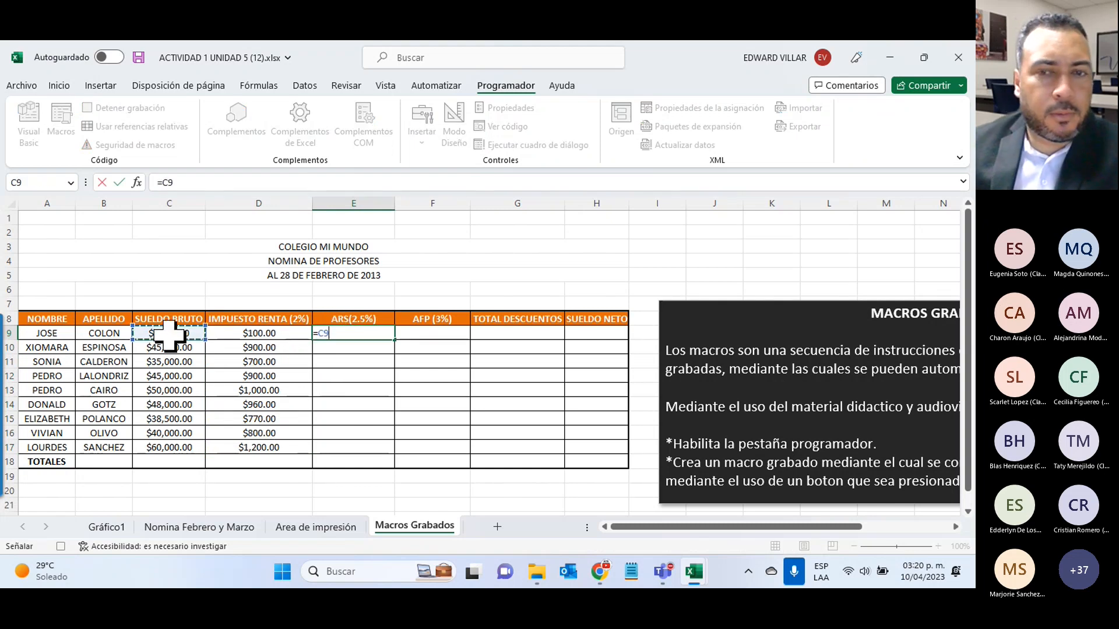
pyautogui.write('*2.5')
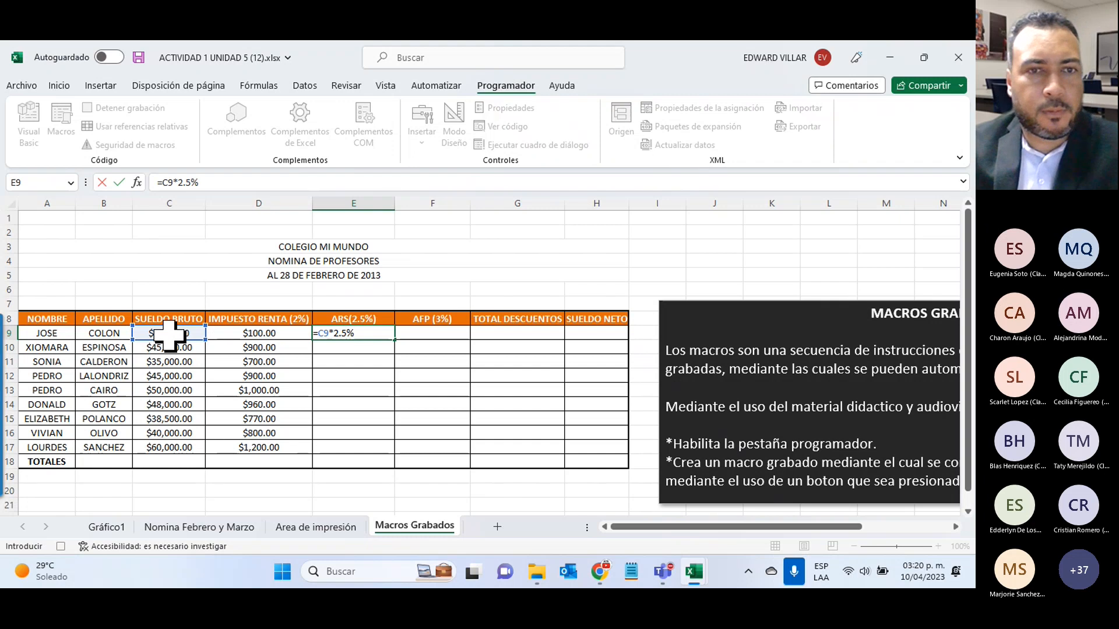
pyautogui.press('Return')
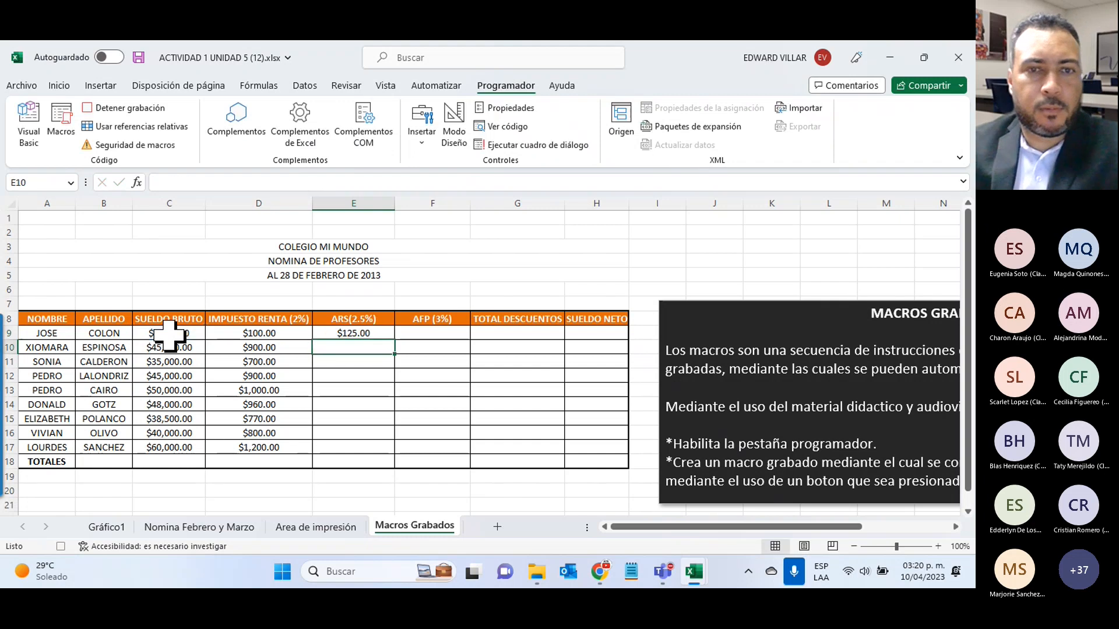
pyautogui.press('Up')
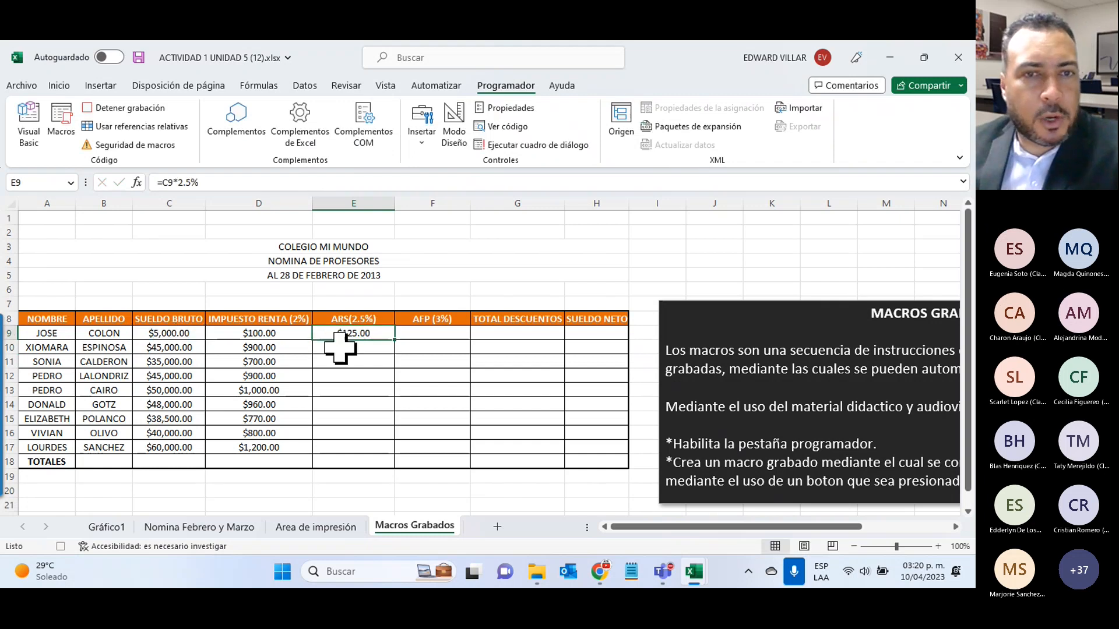
pyautogui.moveTo(395, 339); pyautogui.dragTo(385, 453)
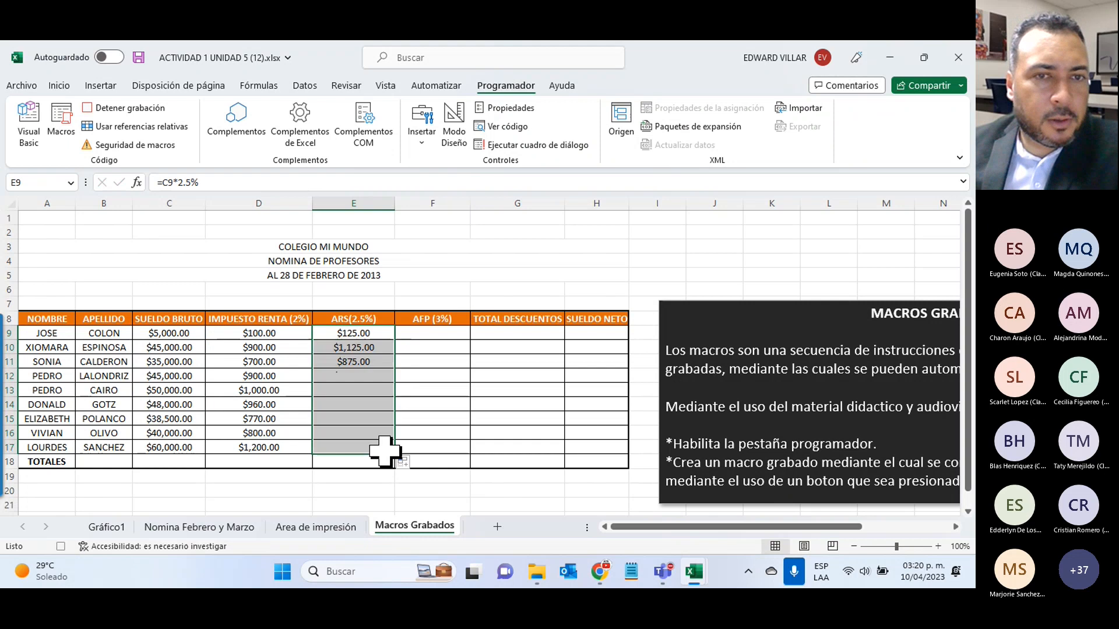
# - Calculate the AFP deduction in F9 with =C9*3% and fill the formula down to row 17
pyautogui.click(434, 338)
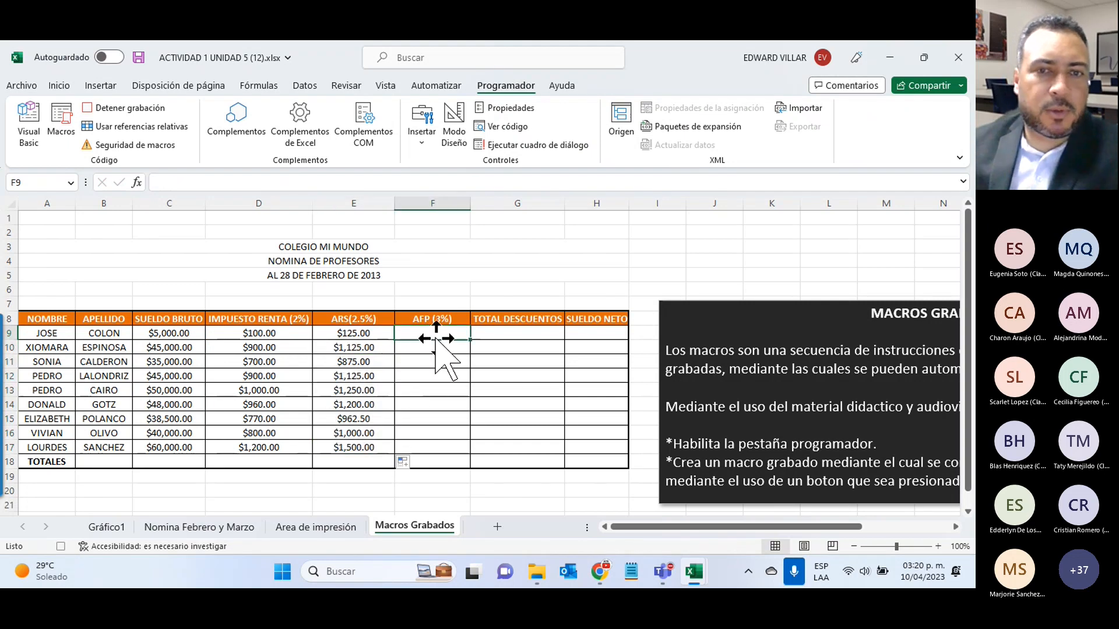
pyautogui.write('=')
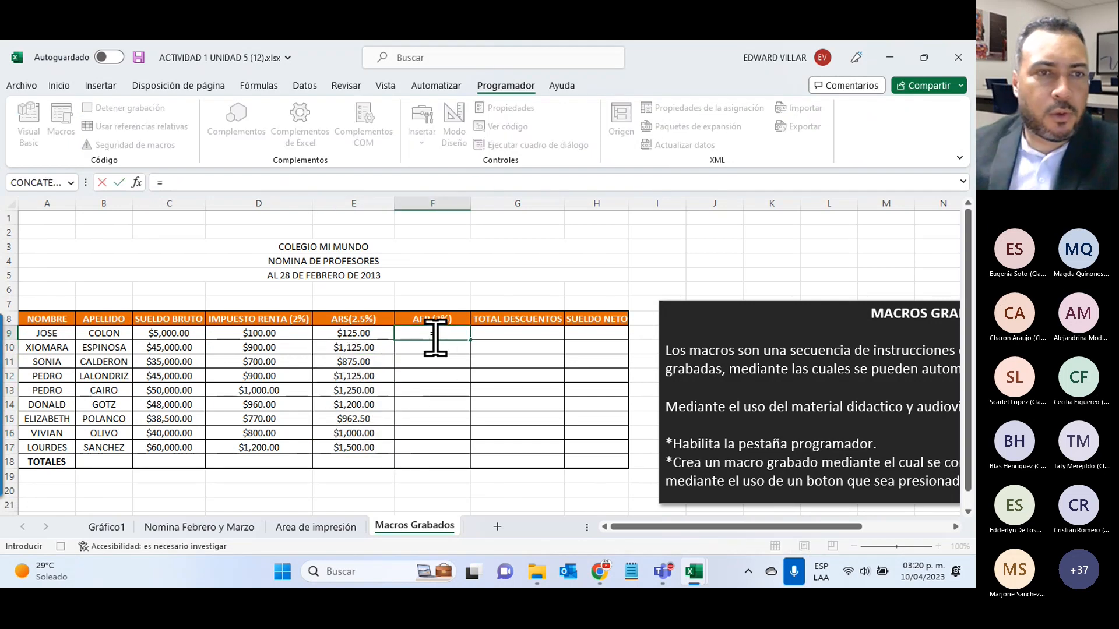
pyautogui.click(149, 333)
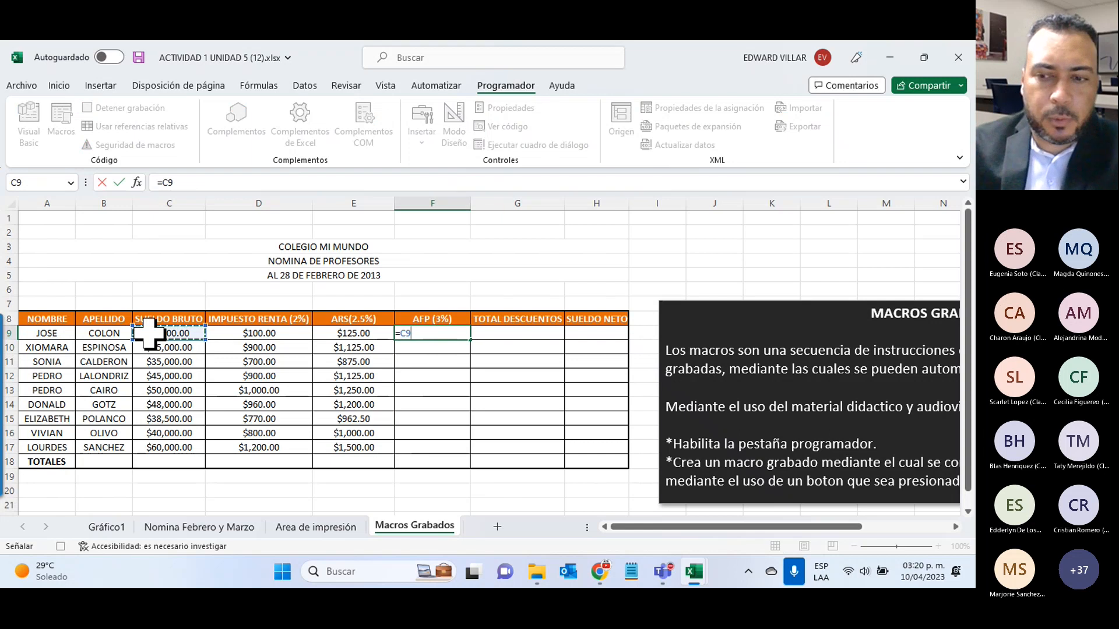
pyautogui.write('*3%')
pyautogui.press('Return')
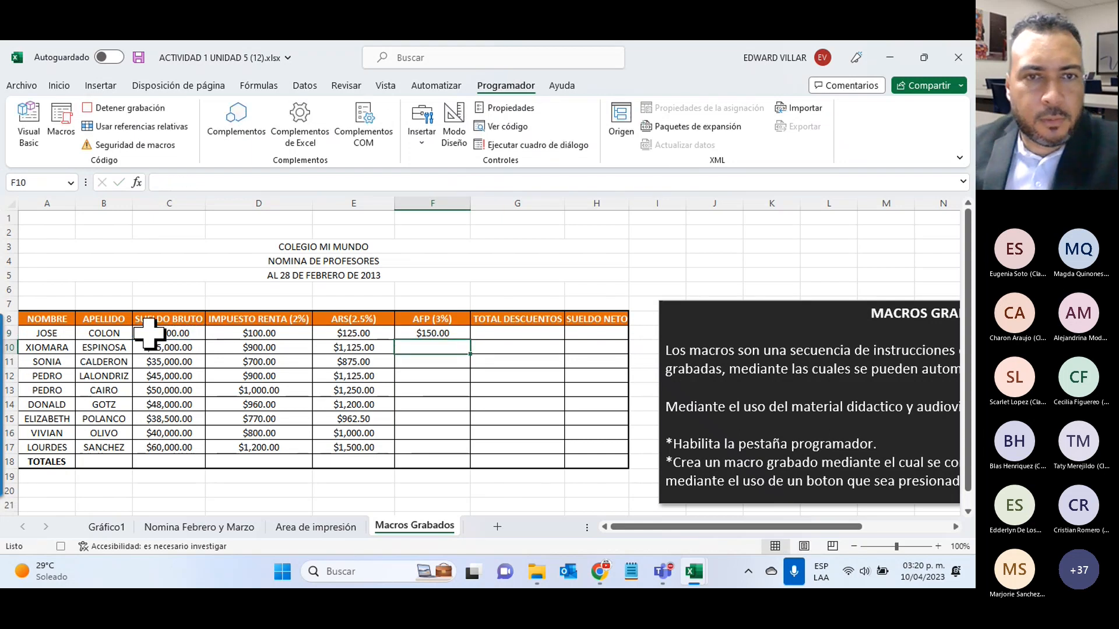
pyautogui.click(418, 335)
pyautogui.moveTo(474, 342); pyautogui.dragTo(464, 452)
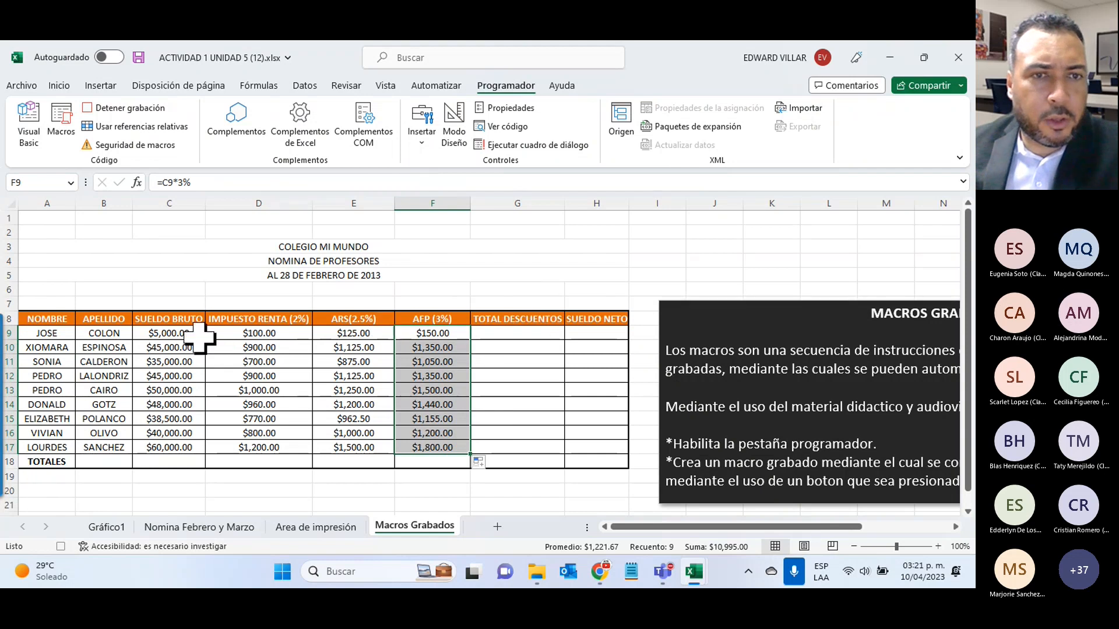
# - AutoSum the three deductions D9:F9 into TOTAL DESCUENTOS cell G9 and fill the sum down to row 17
pyautogui.moveTo(267, 334); pyautogui.dragTo(488, 329)
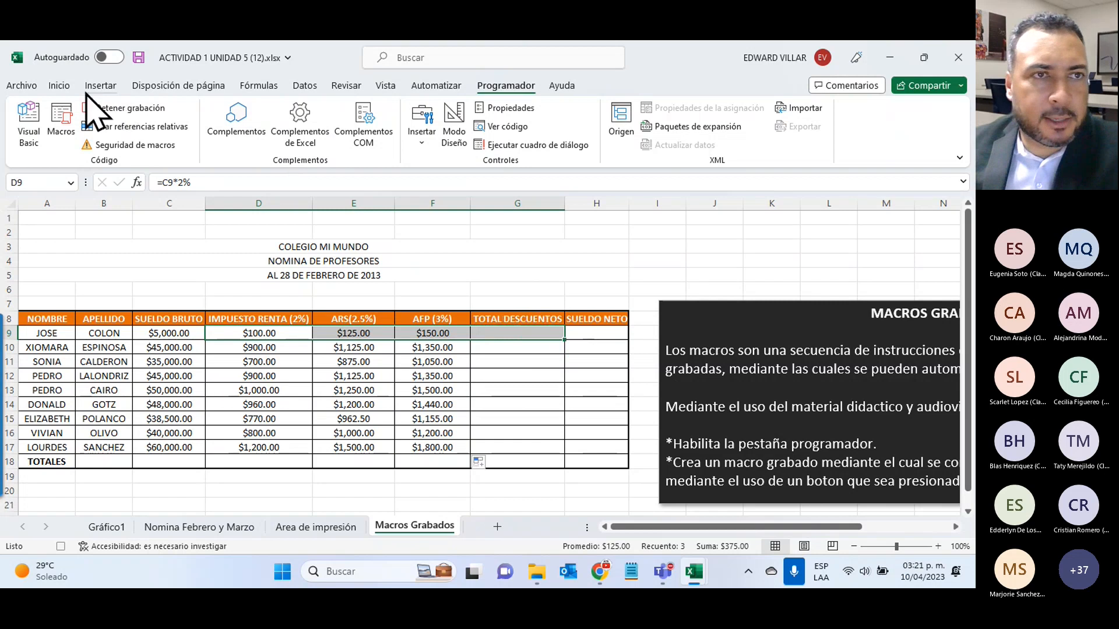
pyautogui.click(61, 85)
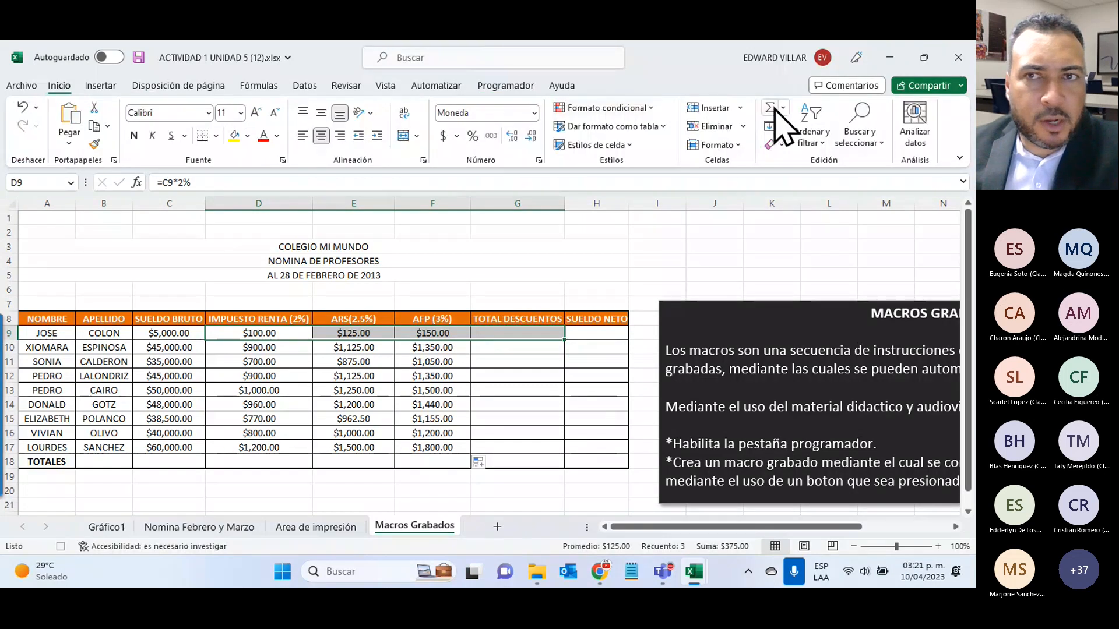
pyautogui.click(771, 109)
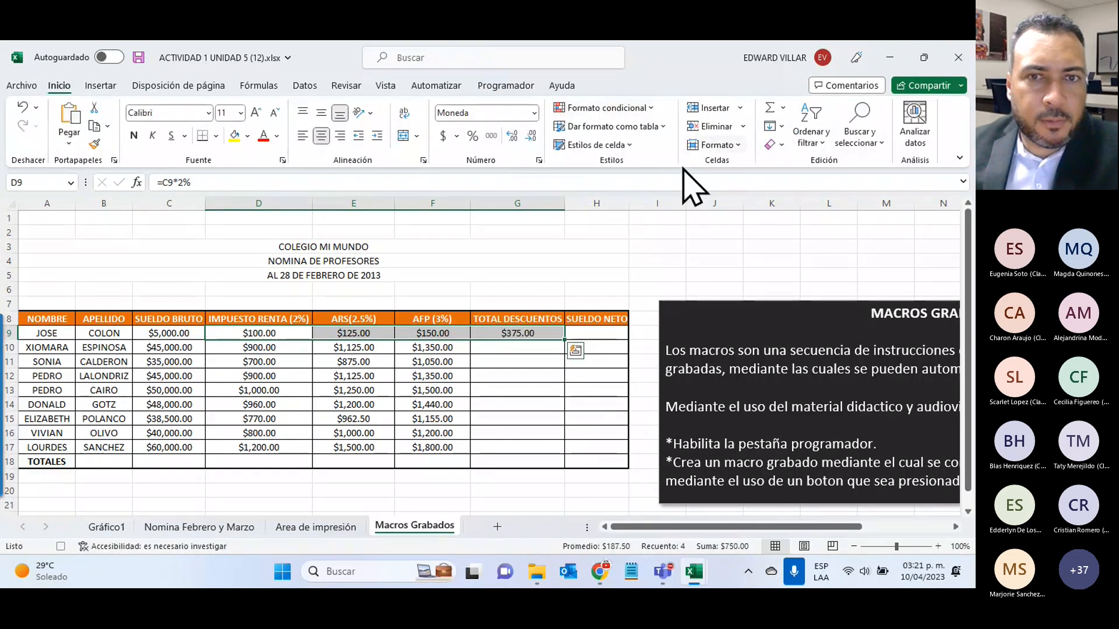
pyautogui.click(539, 333)
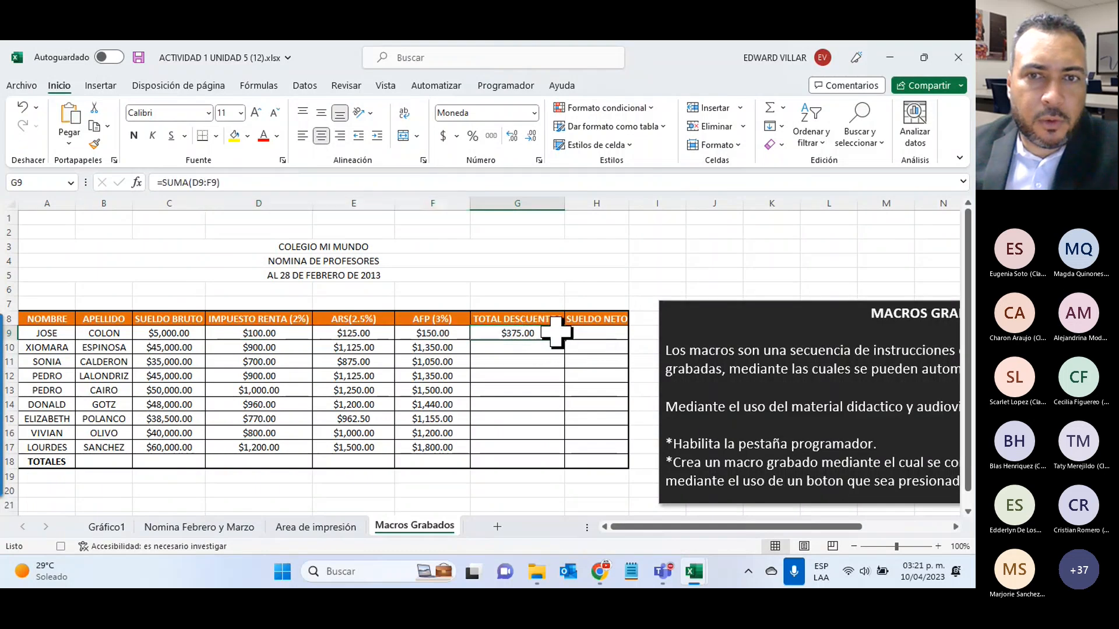
pyautogui.moveTo(565, 341); pyautogui.dragTo(561, 455)
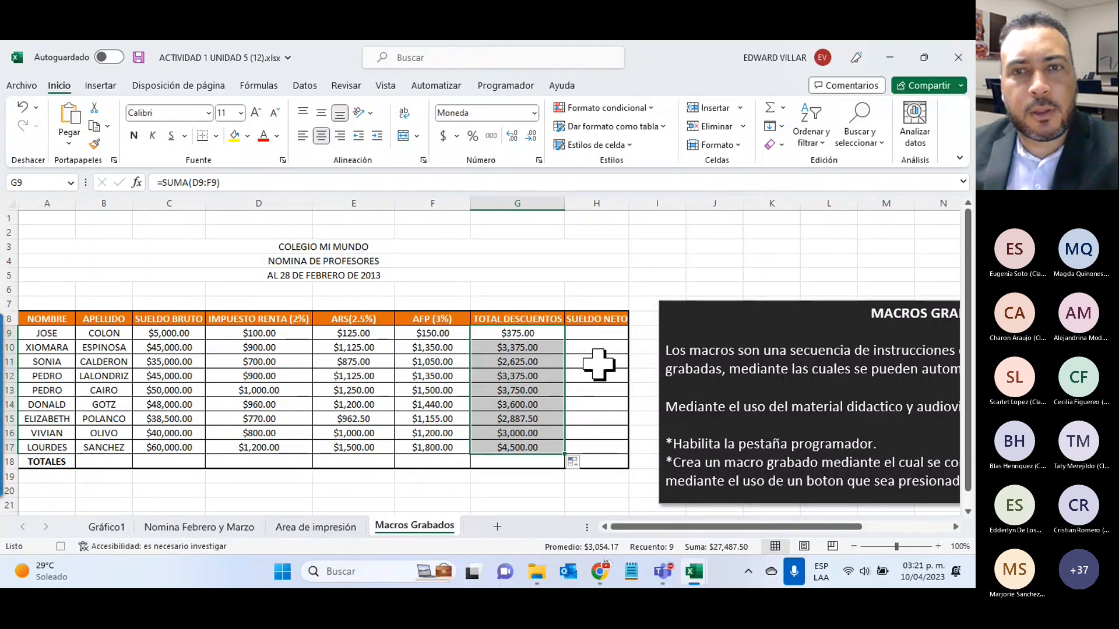
# - Calculate SUELDO NETO in H9 with =C9-G9 and fill the formula down to row 17
pyautogui.click(594, 331)
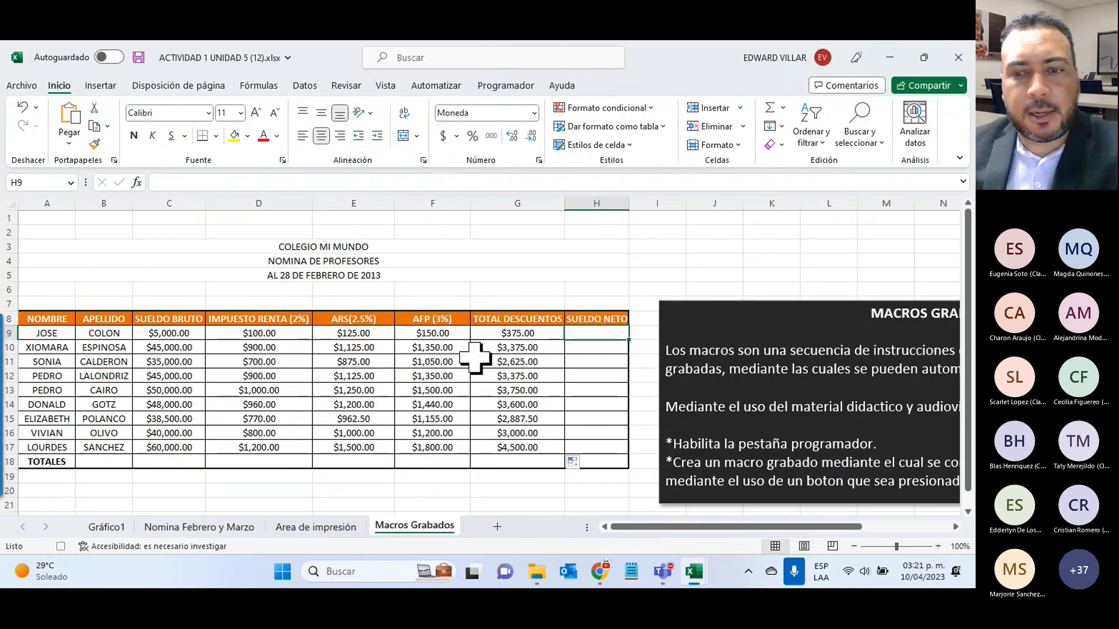
pyautogui.write('=')
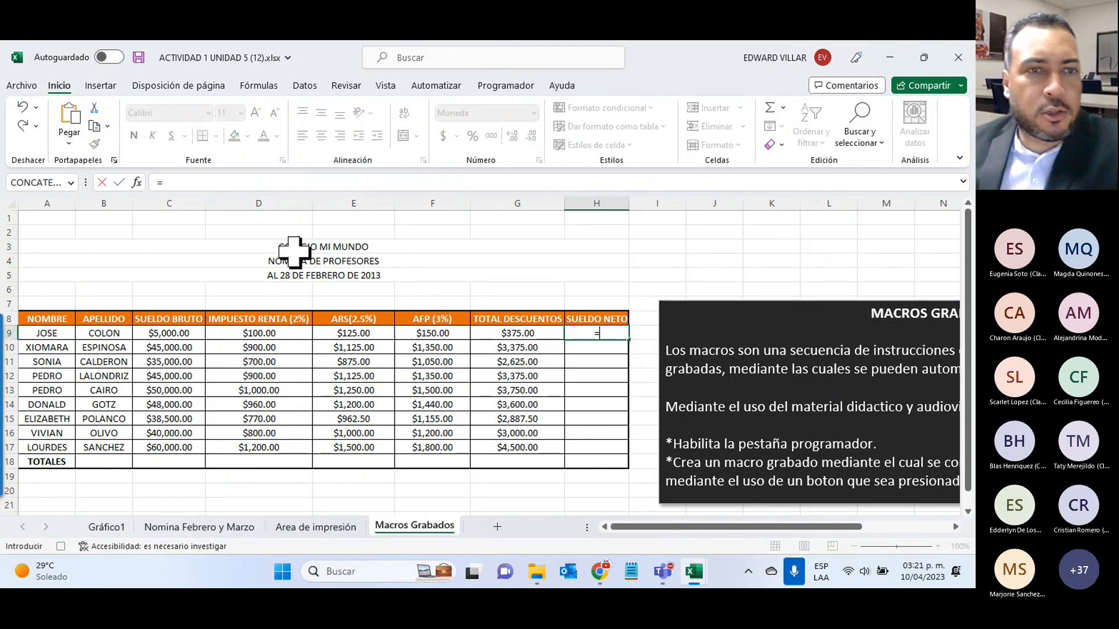
pyautogui.click(182, 336)
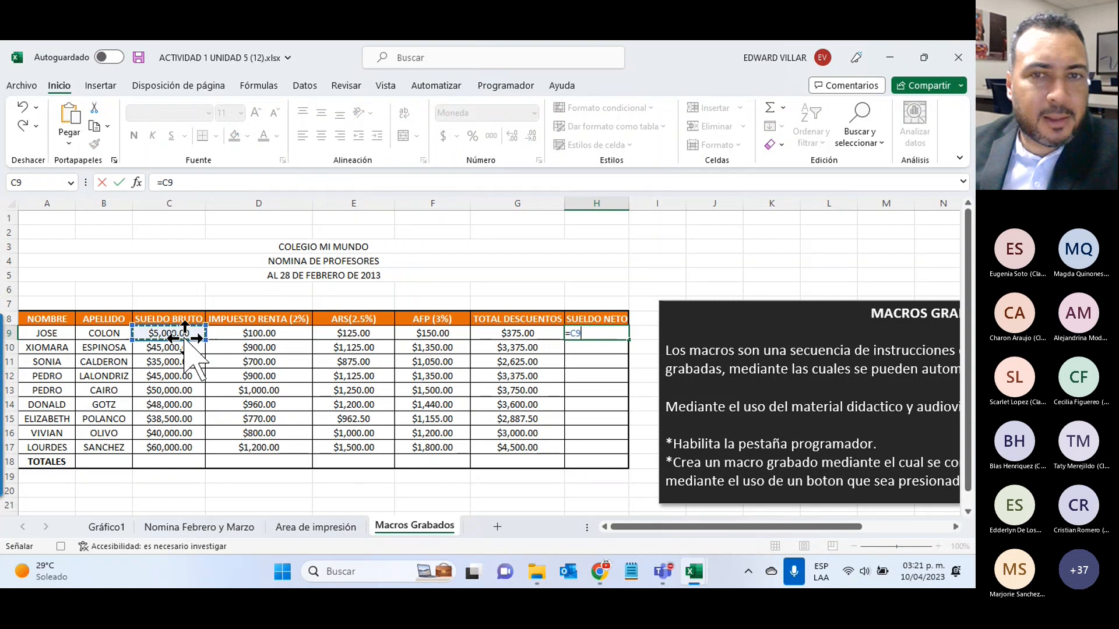
pyautogui.write('-')
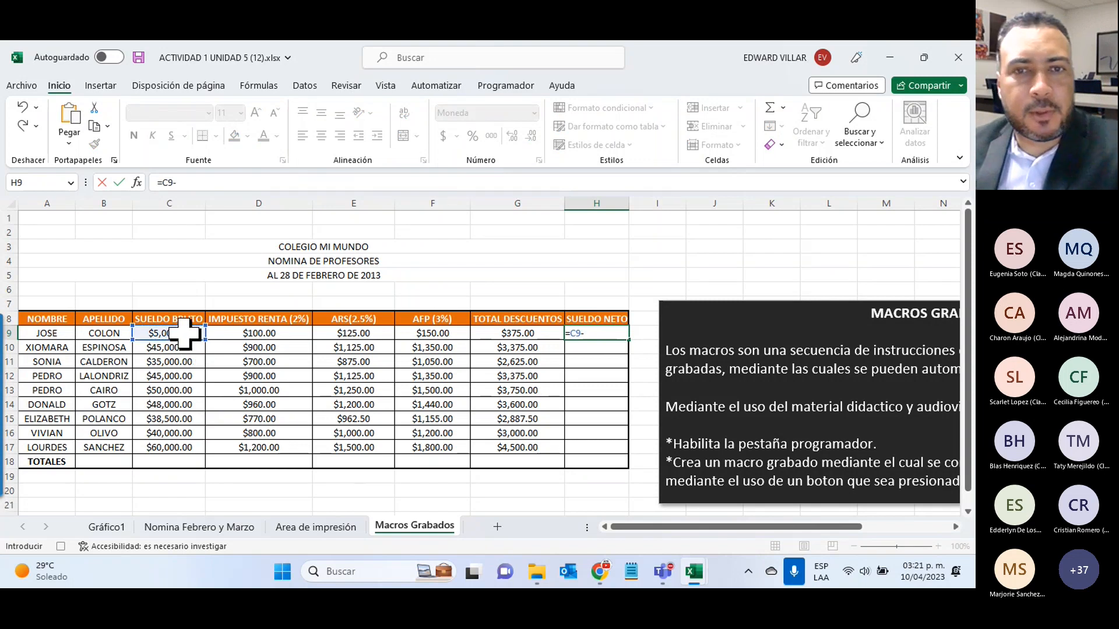
pyautogui.click(494, 333)
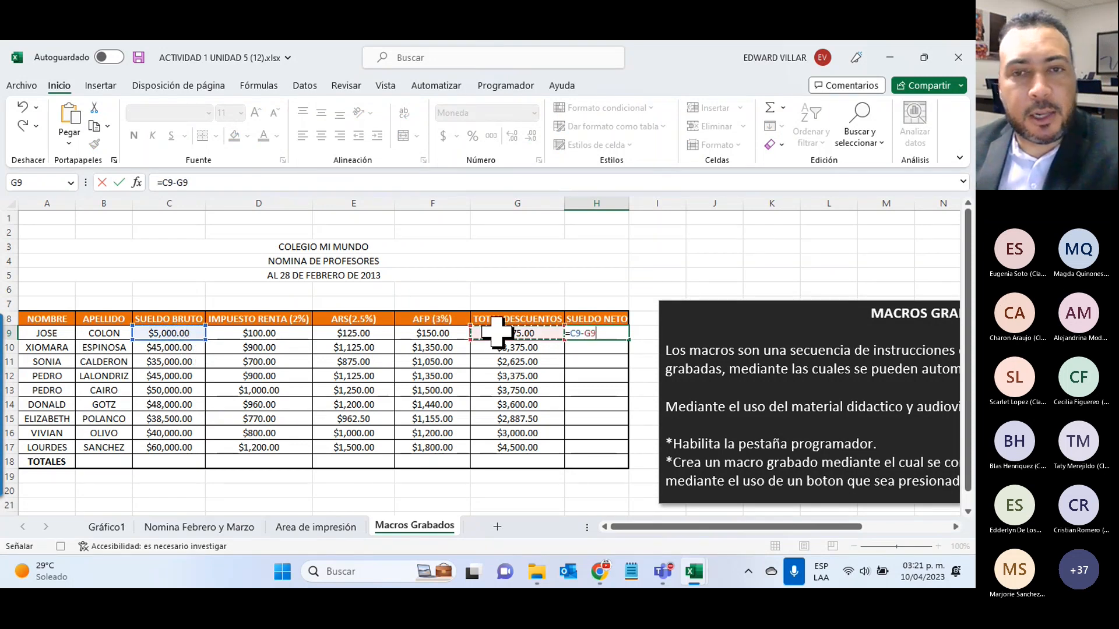
pyautogui.press('Return')
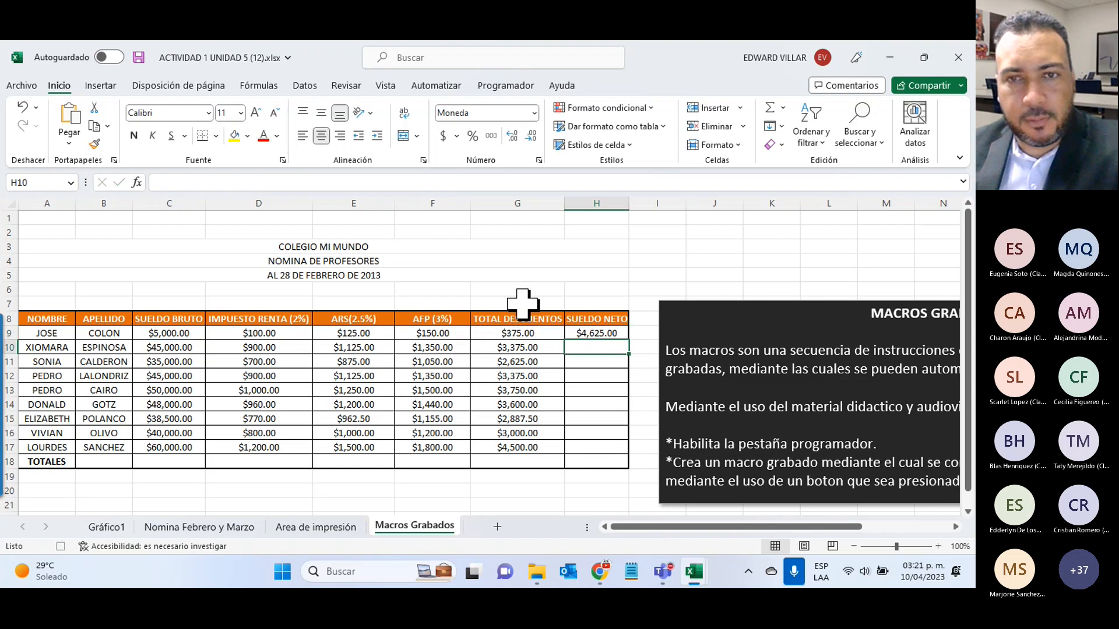
pyautogui.click(615, 333)
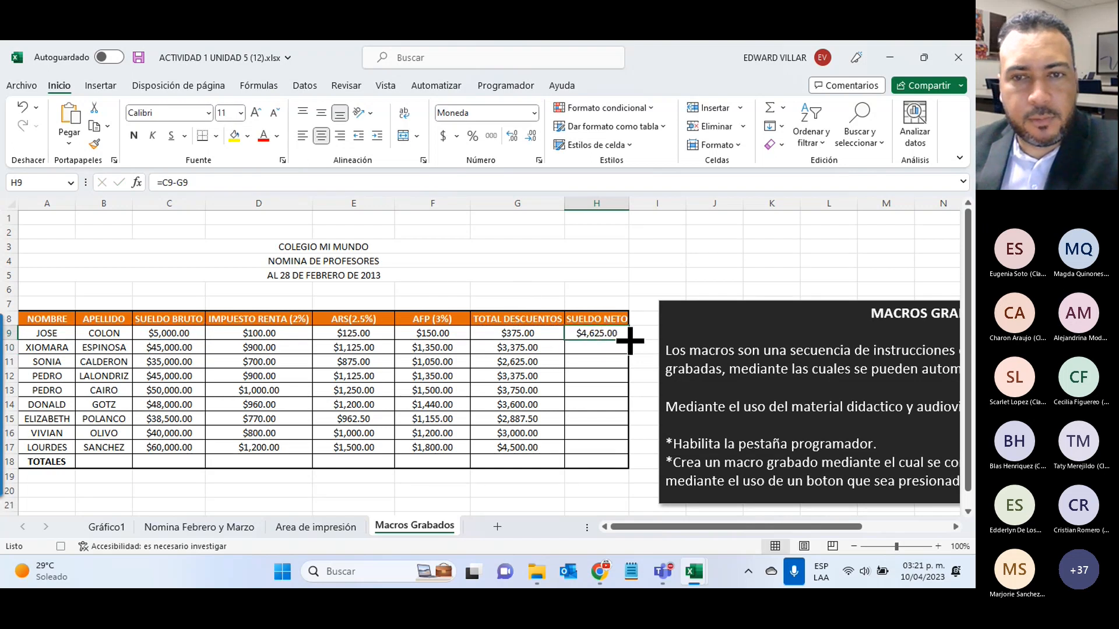
pyautogui.moveTo(630, 341); pyautogui.dragTo(629, 450)
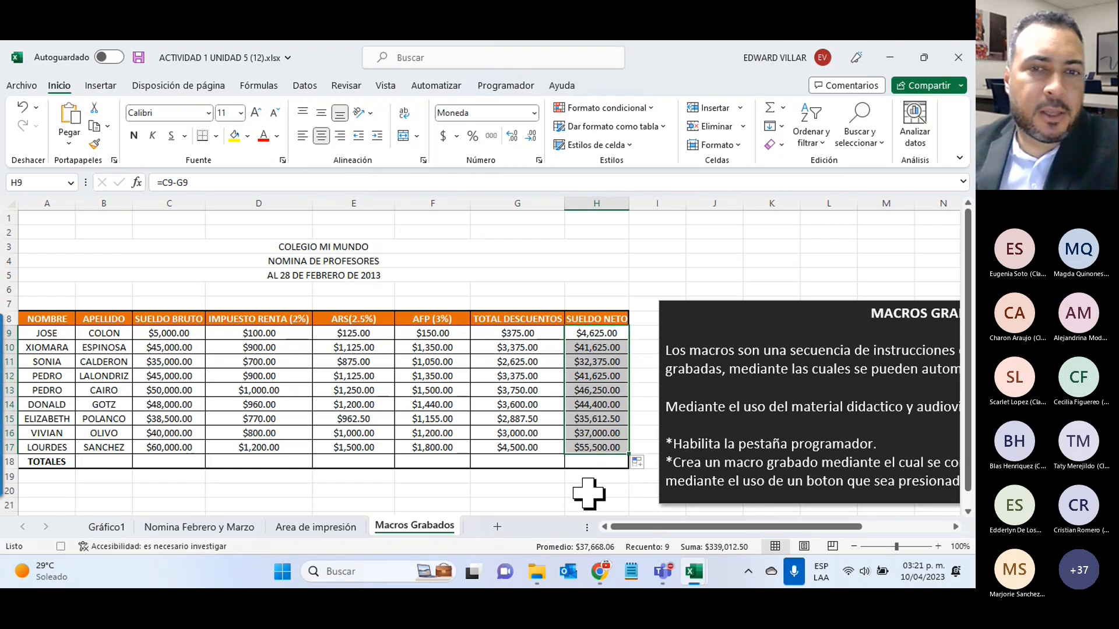
pyautogui.click(556, 492)
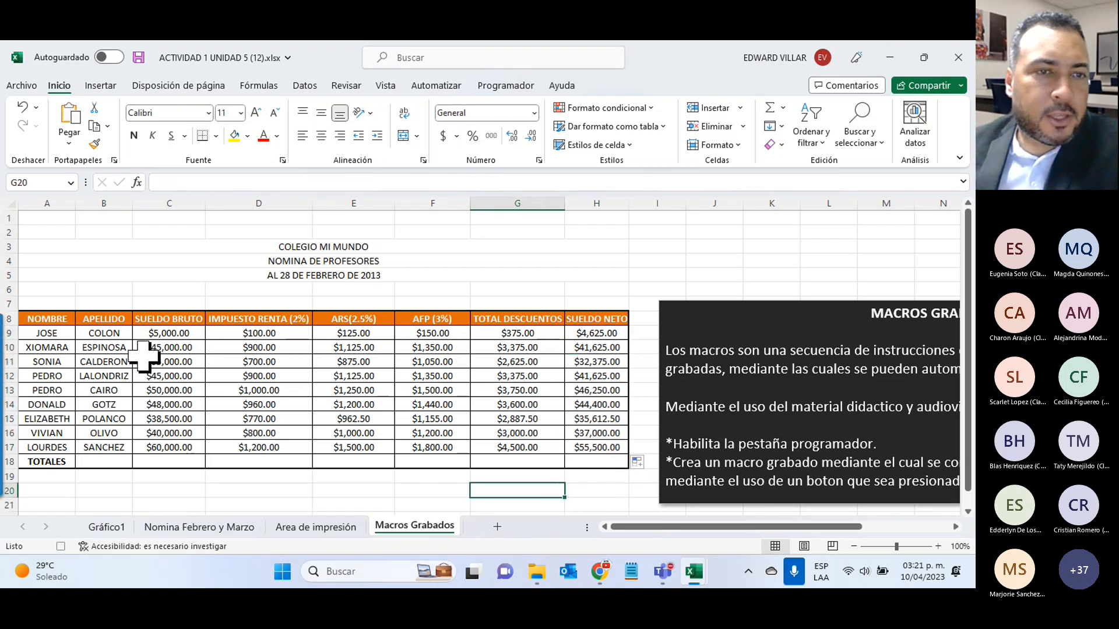
# - AutoSum the gross salaries C9:C17 into TOTALES cell C18 and fill the sum across to H18
pyautogui.click(163, 329)
pyautogui.moveTo(163, 330); pyautogui.dragTo(165, 461)
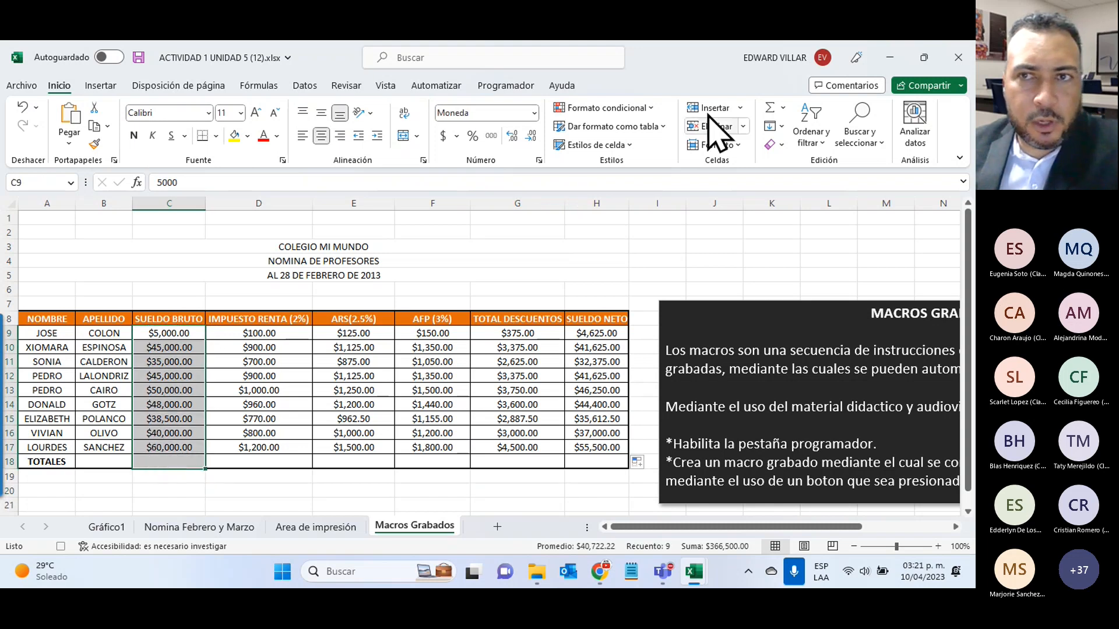
pyautogui.click(770, 109)
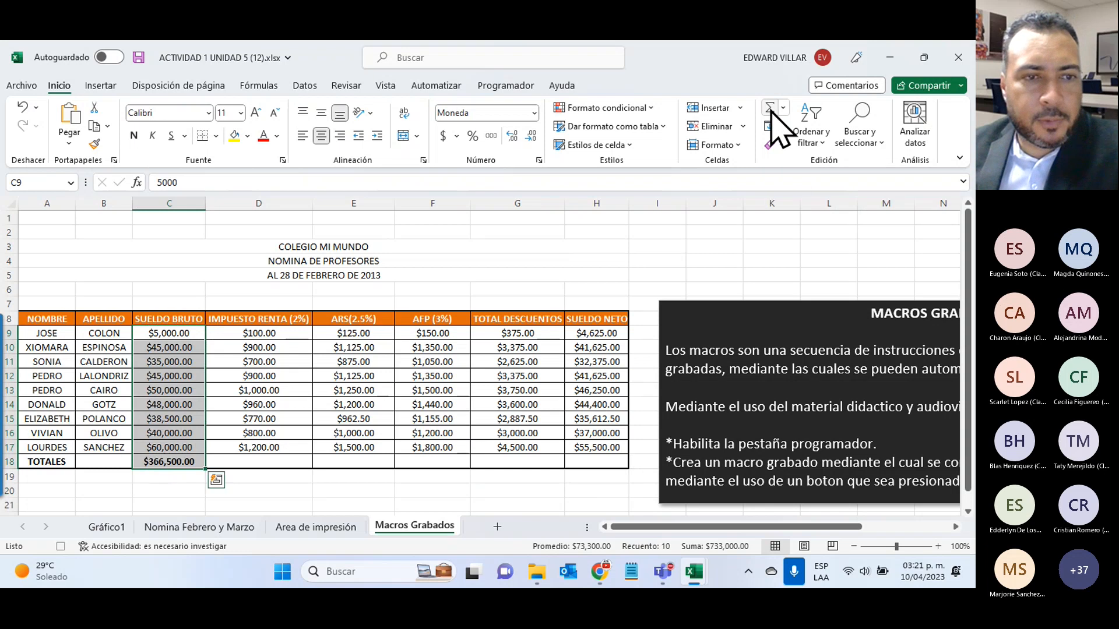
pyautogui.click(156, 462)
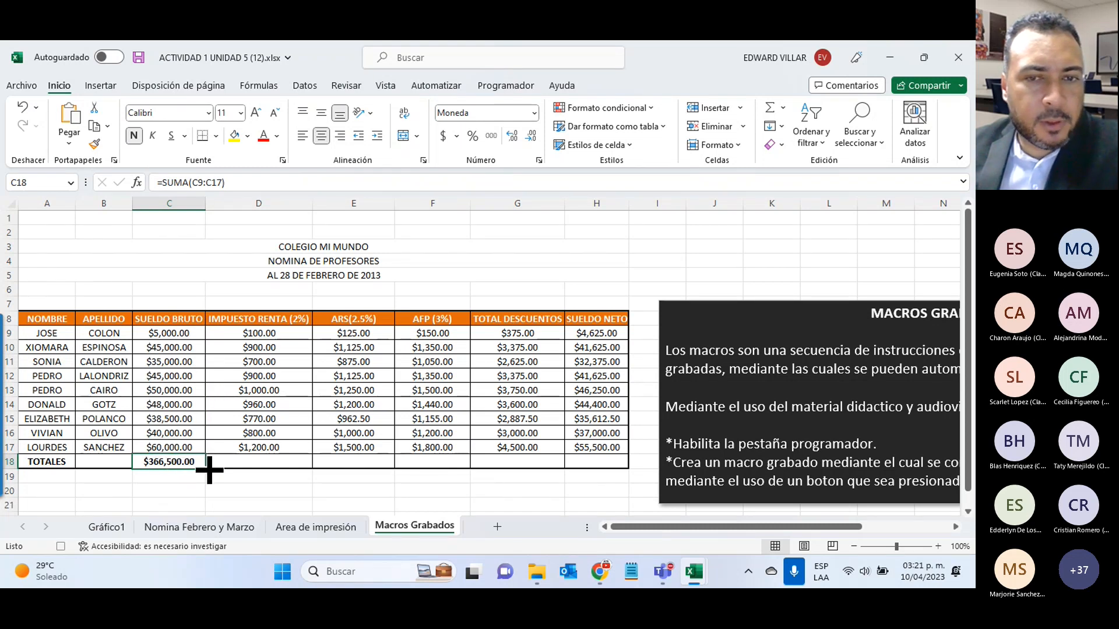
pyautogui.moveTo(209, 470); pyautogui.dragTo(609, 464)
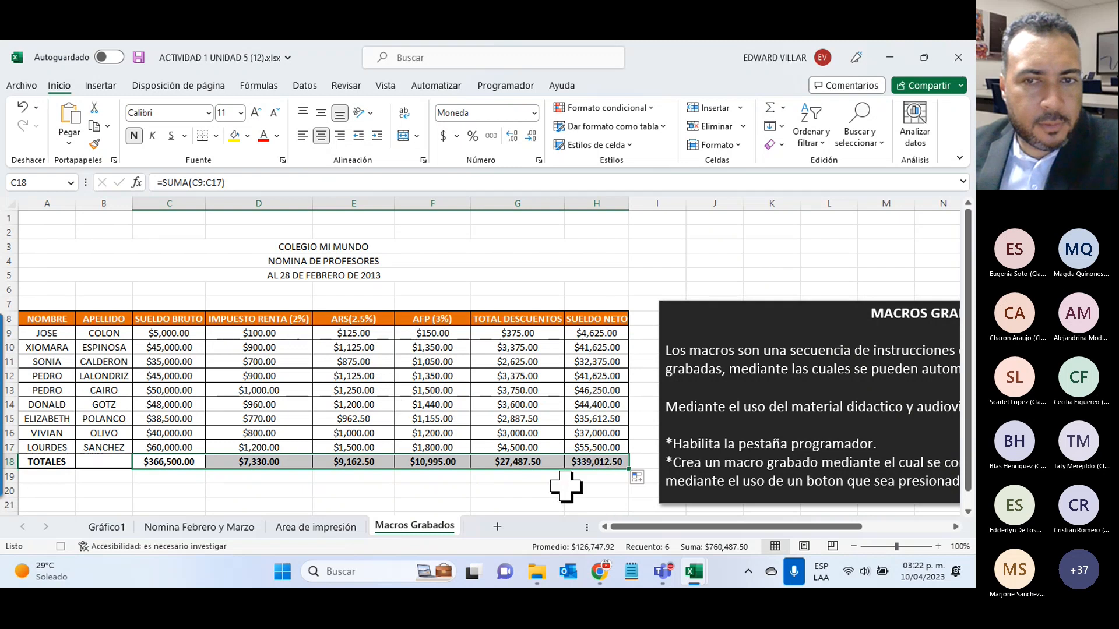
# - Finish the macro recording with the empty cell G21 selected and check the macro list for CALCULO_DE_NOMINA
pyautogui.click(513, 505)
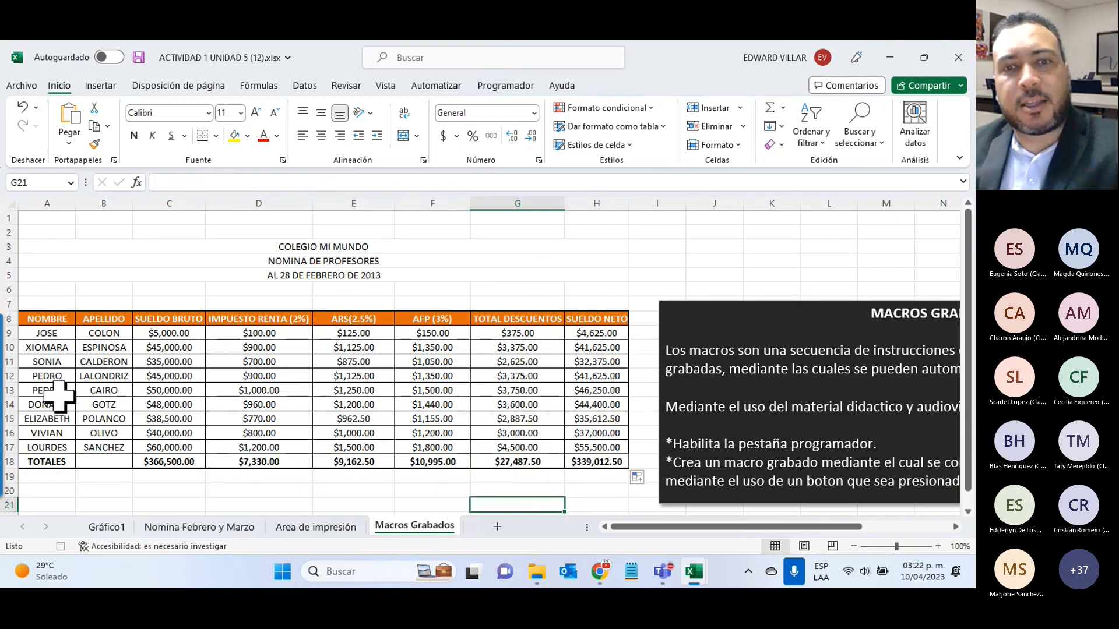
pyautogui.click(61, 547)
pyautogui.click(520, 89)
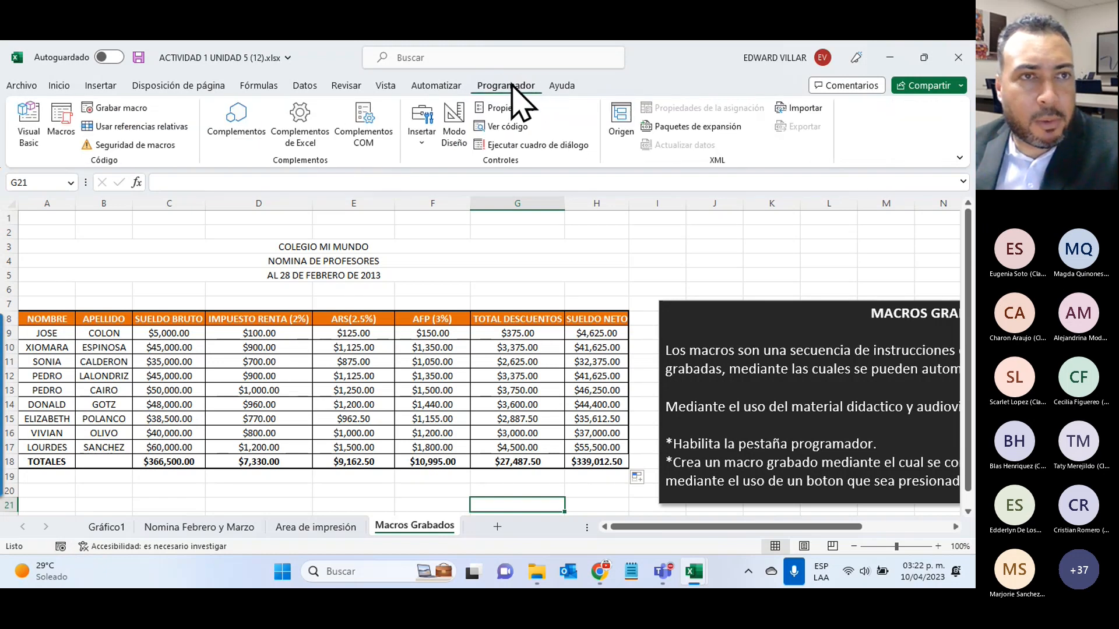
pyautogui.click(59, 119)
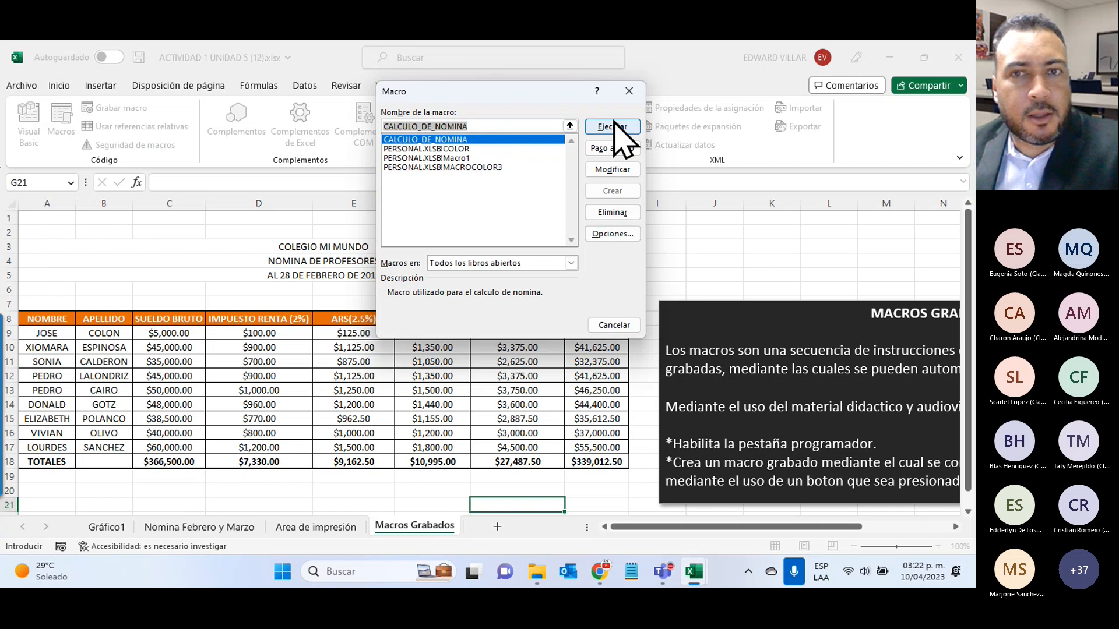
pyautogui.click(614, 325)
# - Clear the calculated payroll values in D9:H18 and the gross salary total in C18
pyautogui.moveTo(259, 333); pyautogui.dragTo(574, 462)
pyautogui.press('Delete')
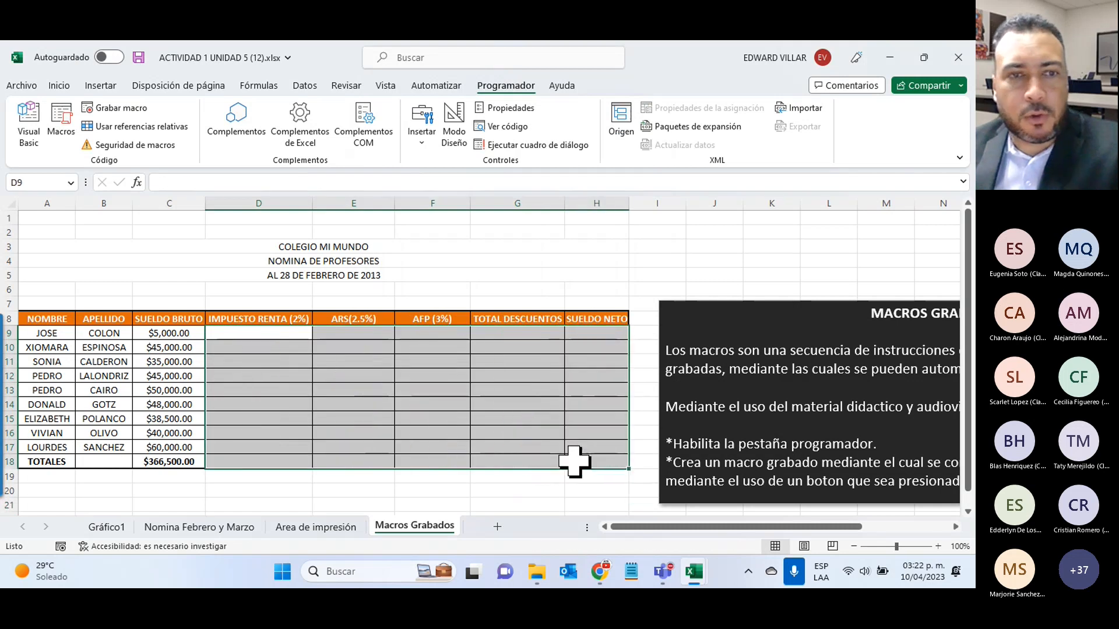
pyautogui.click(156, 465)
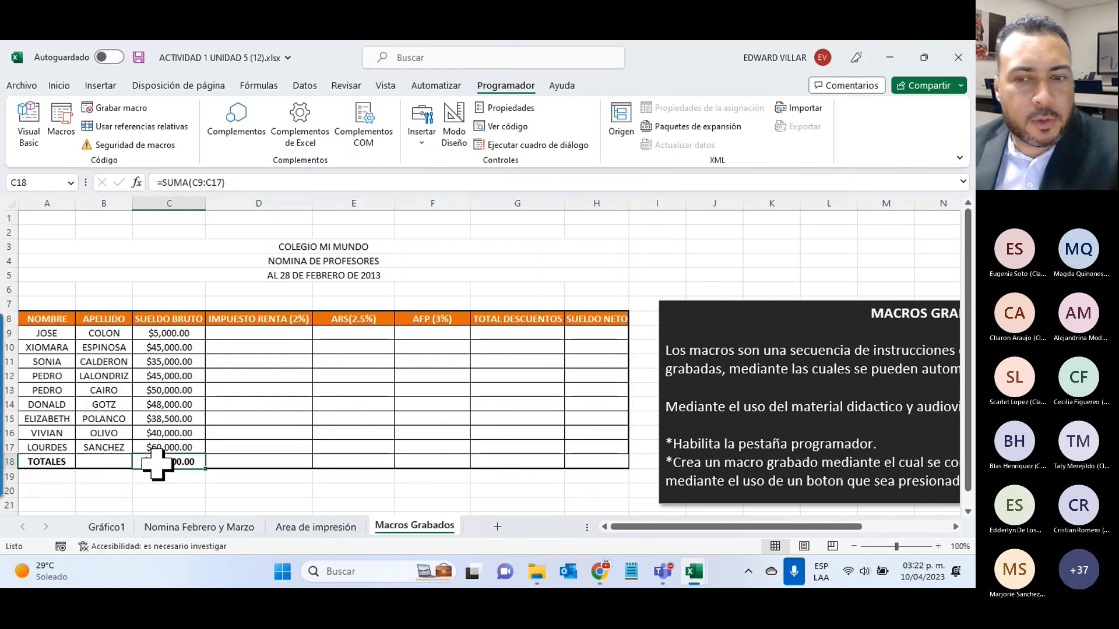
pyautogui.press('Delete')
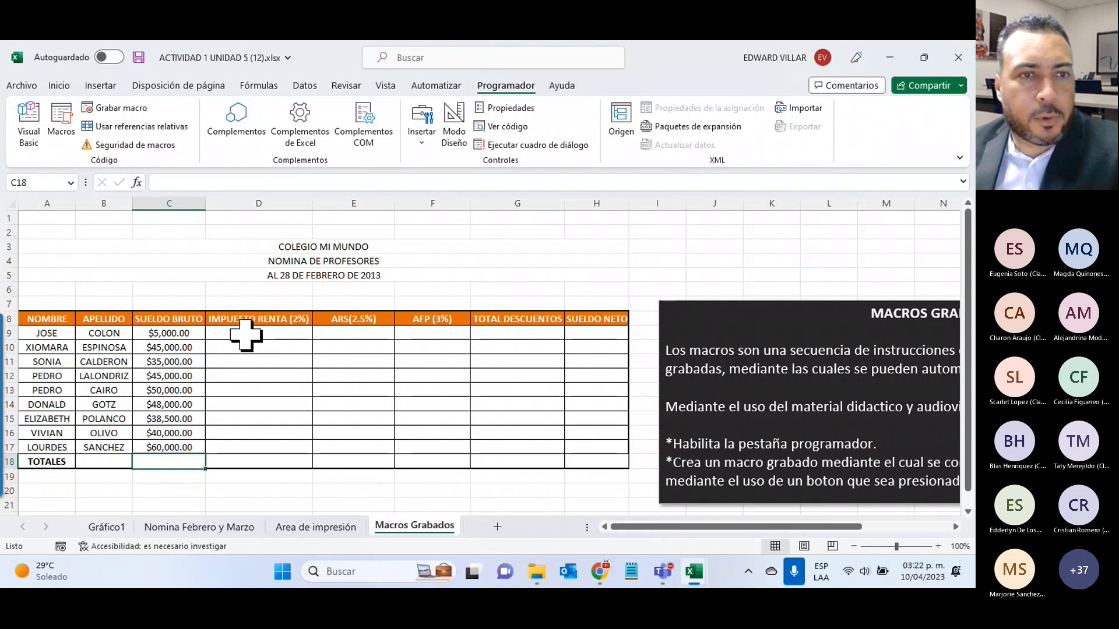
# - Run the CALCULO_DE_NOMINA macro from cell D9 to refill the payroll table, and review the activity instructions beside it
pyautogui.click(246, 334)
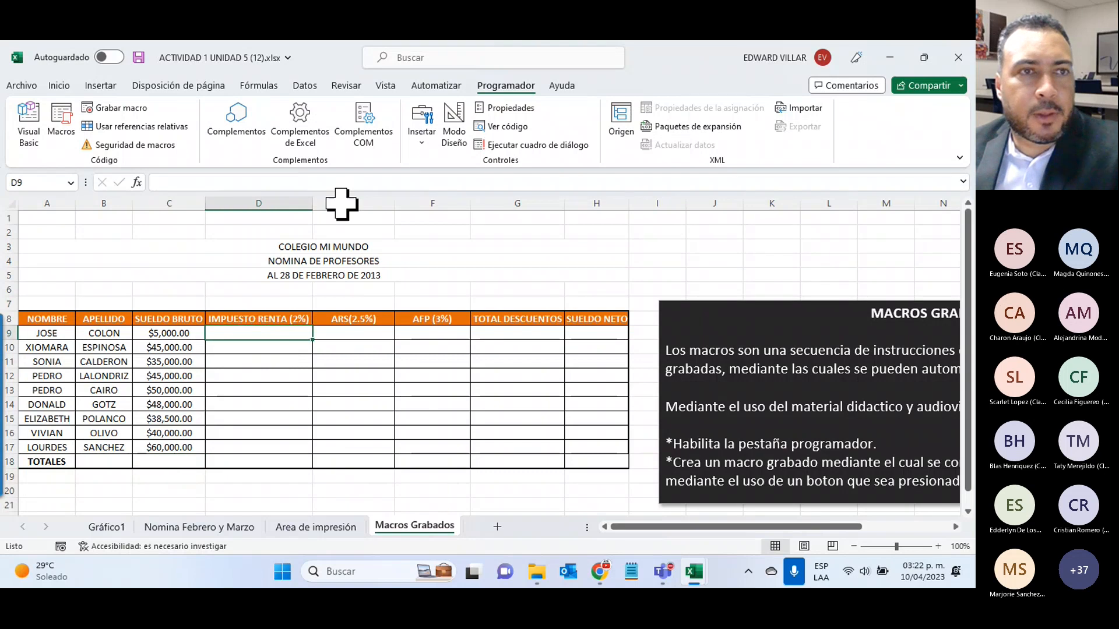
pyautogui.click(60, 119)
pyautogui.click(612, 128)
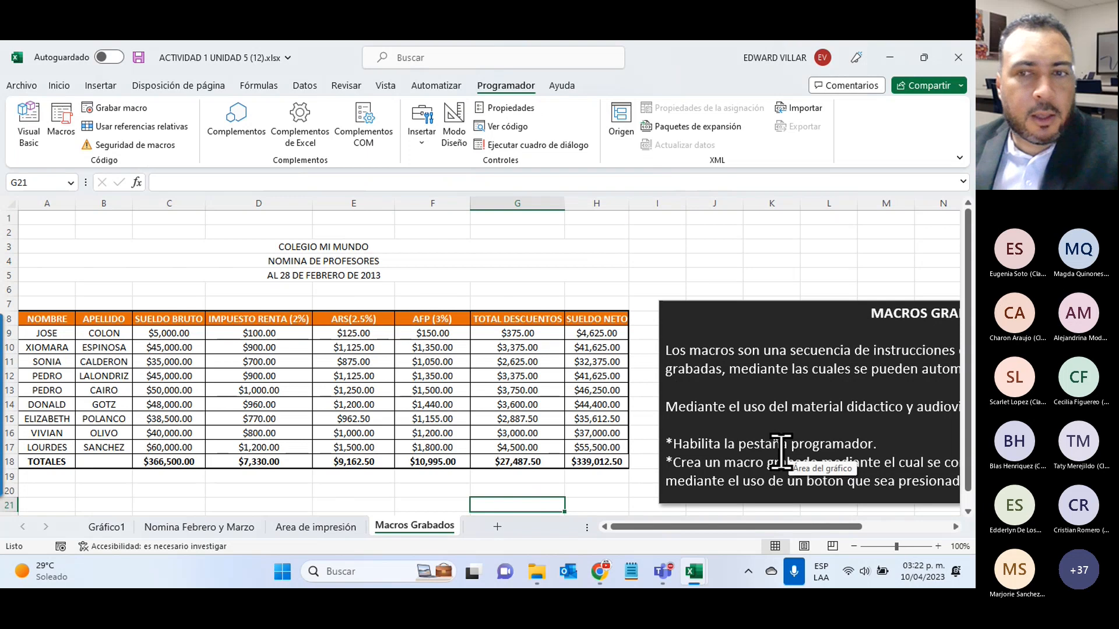
pyautogui.moveTo(746, 527); pyautogui.dragTo(781, 527)
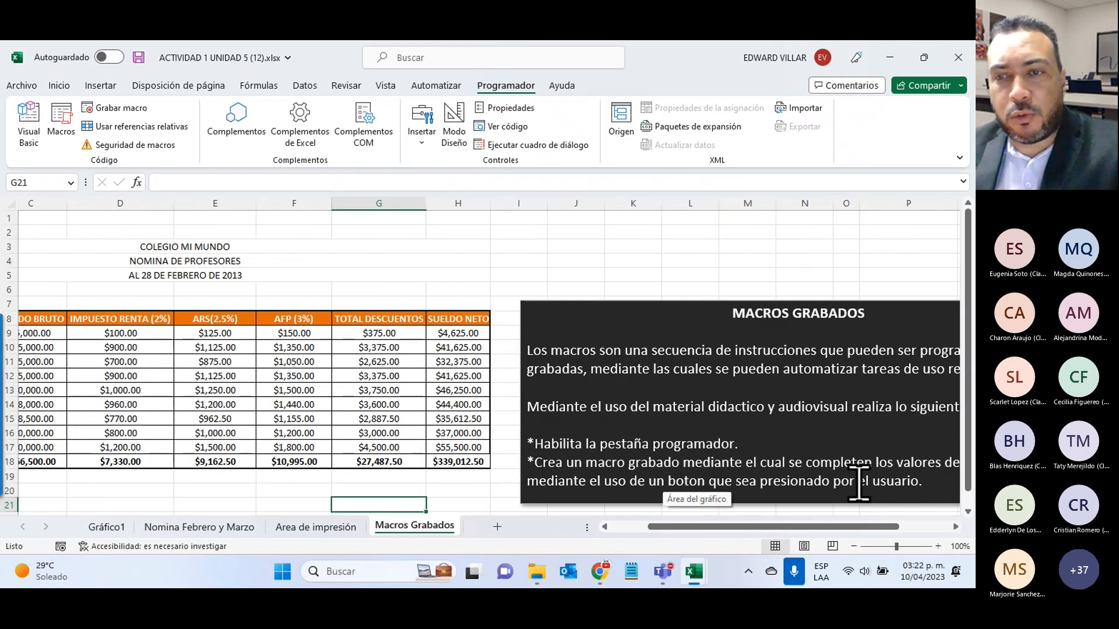
pyautogui.moveTo(808, 527); pyautogui.dragTo(606, 535)
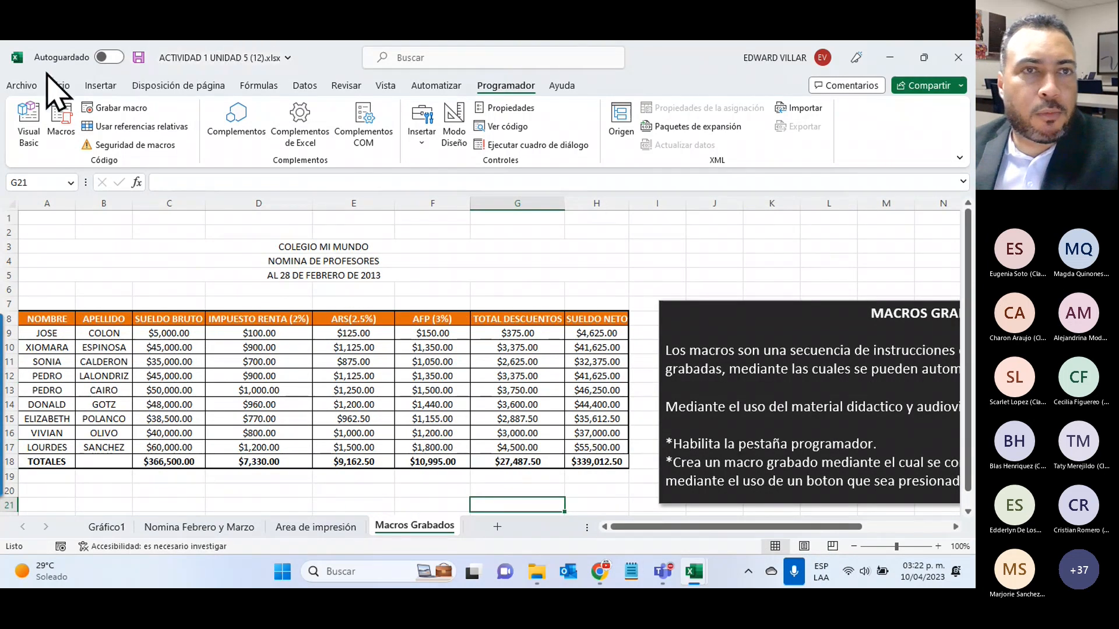
pyautogui.click(424, 143)
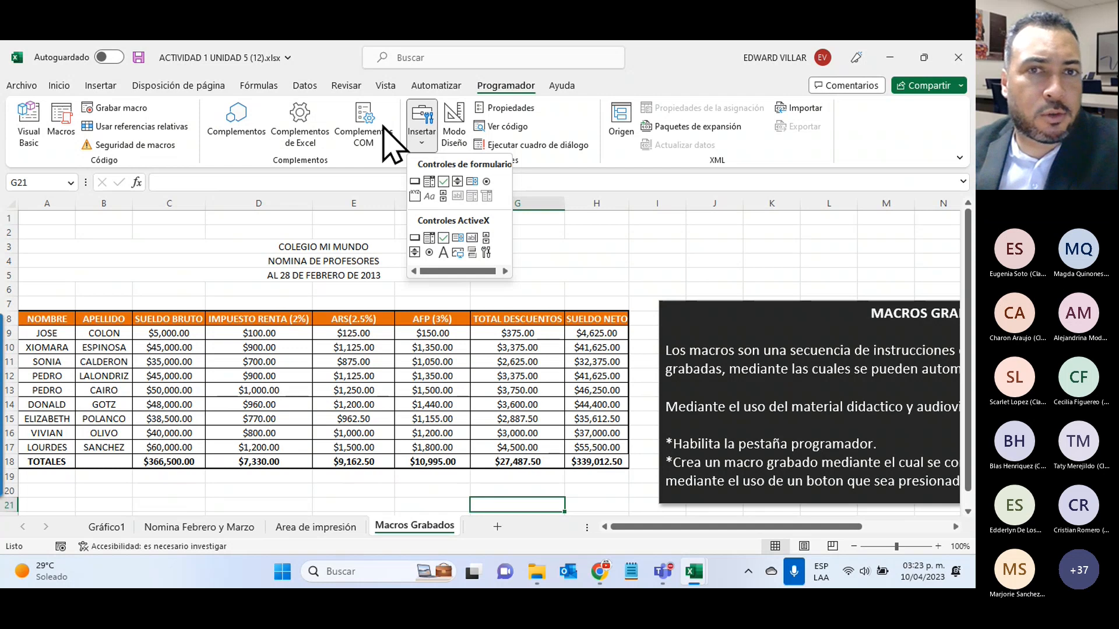
pyautogui.click(415, 181)
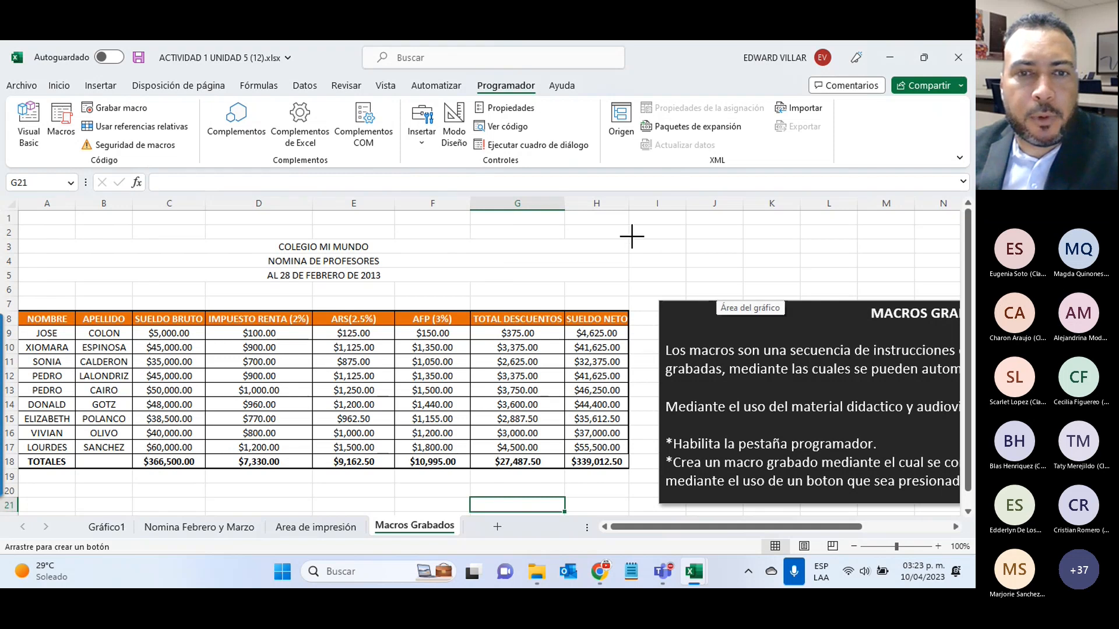
pyautogui.scroll(-3, 513, 254)
pyautogui.moveTo(203, 350); pyautogui.dragTo(394, 386)
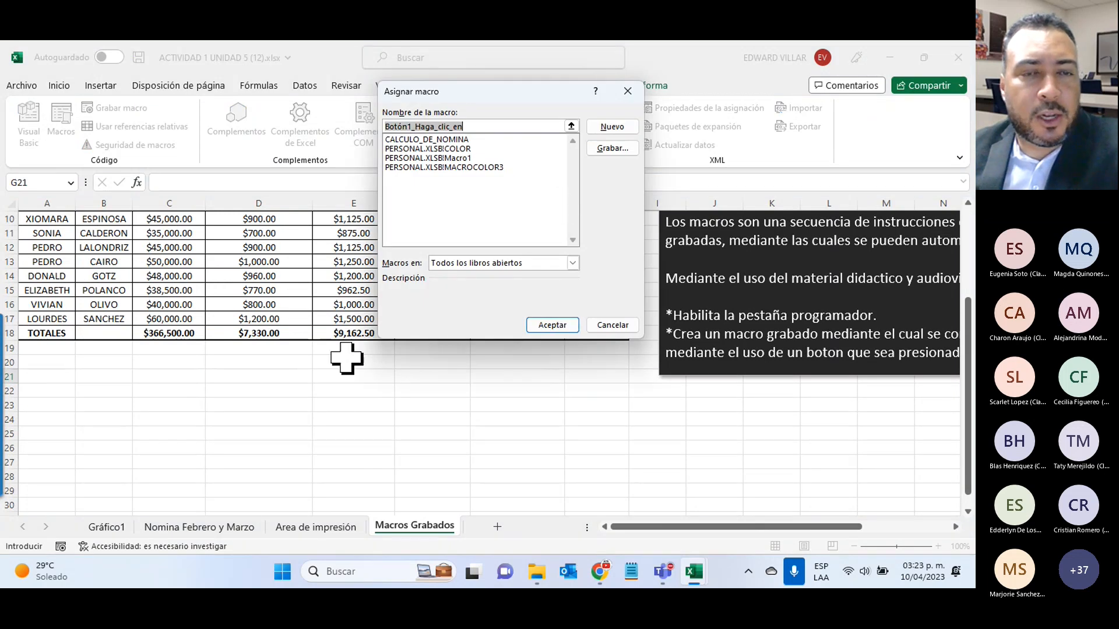
pyautogui.click(612, 325)
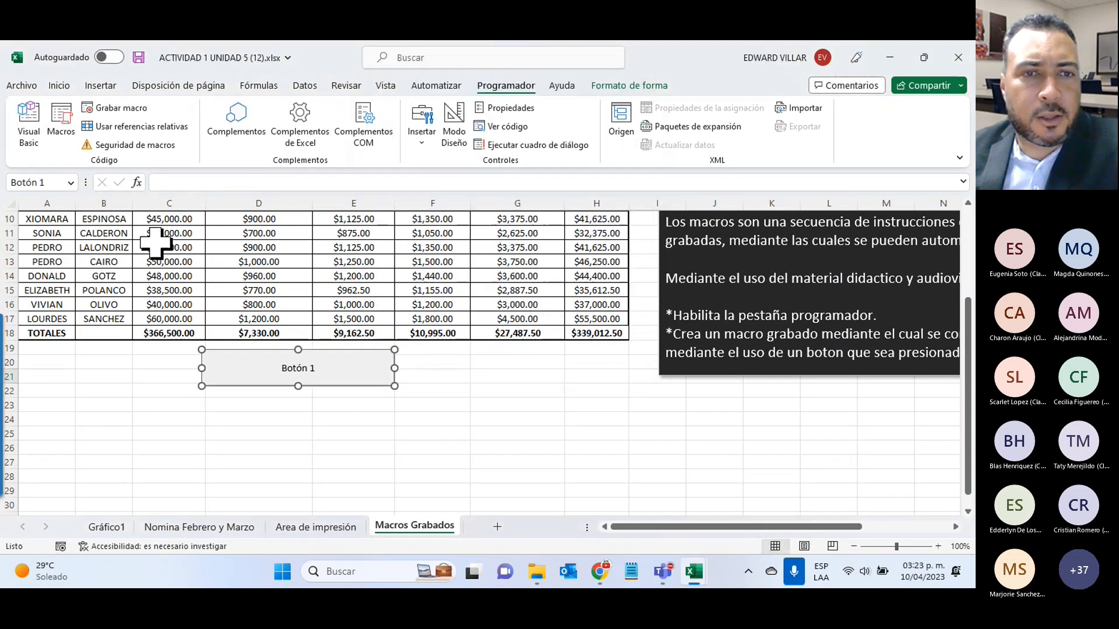
pyautogui.press('Delete')
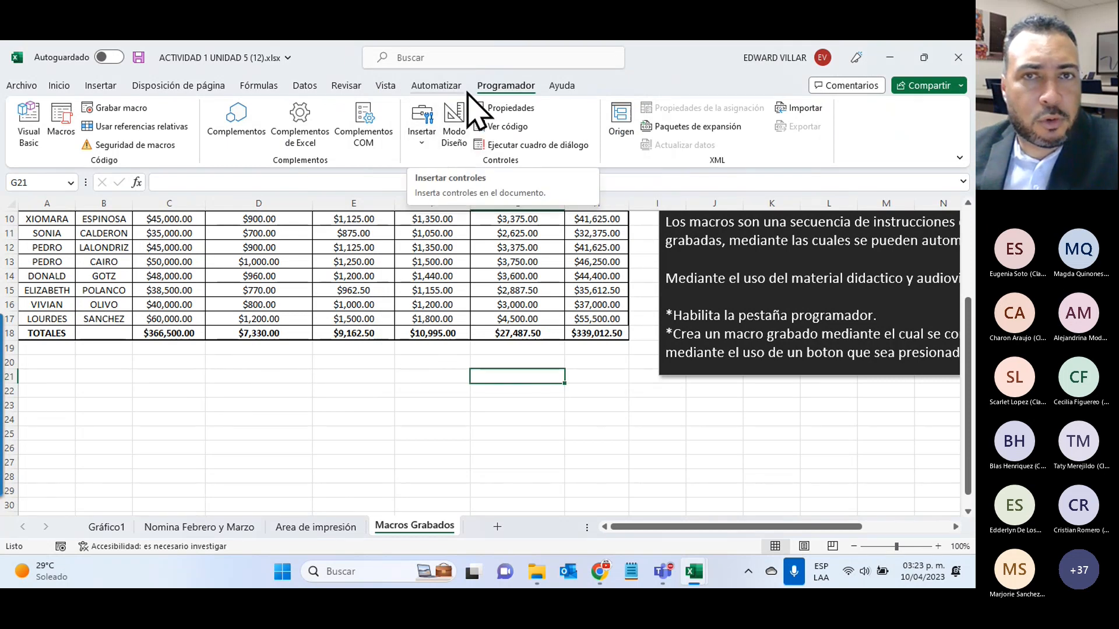
# - Draw a form control button below the payroll table, spanning columns D and E, and assign it the CALCULO_DE_NOMINA macro
pyautogui.click(422, 134)
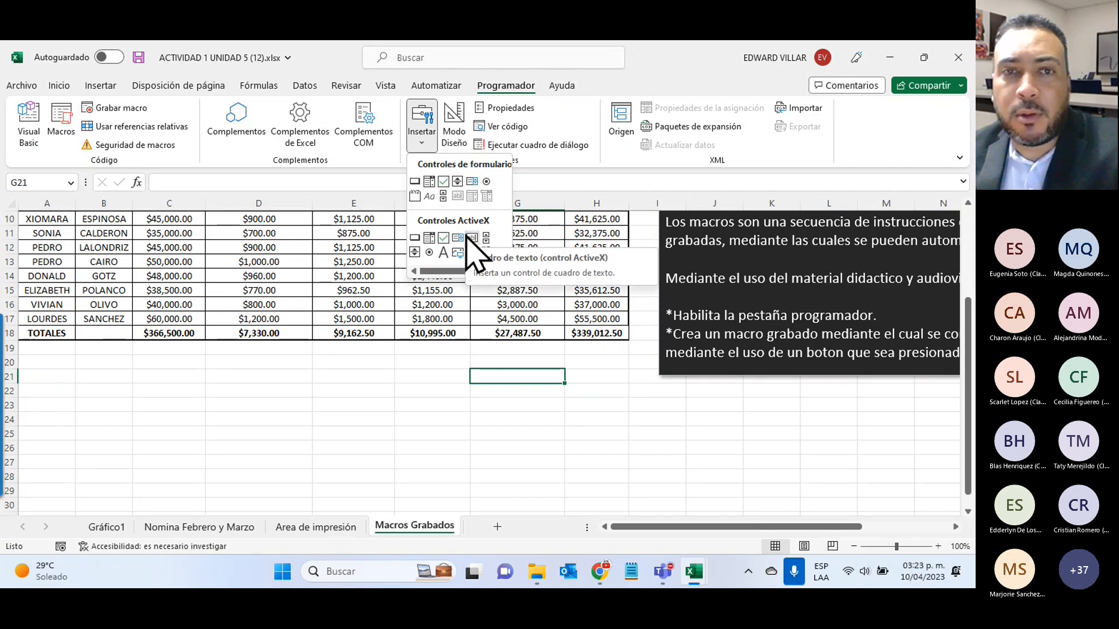
pyautogui.click(416, 183)
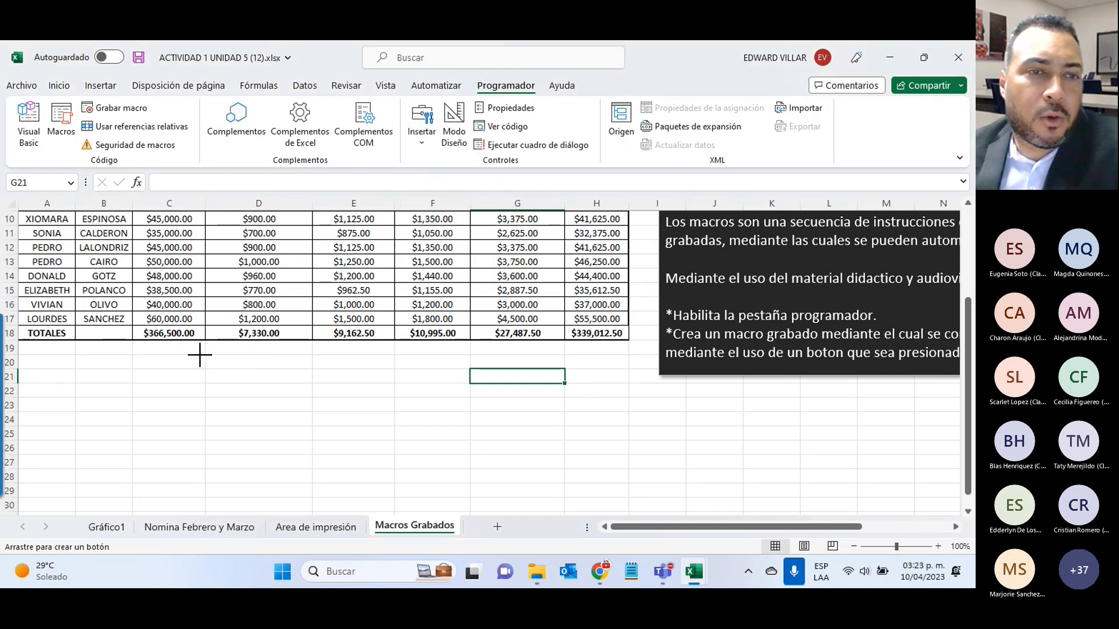
pyautogui.moveTo(205, 353); pyautogui.dragTo(396, 383)
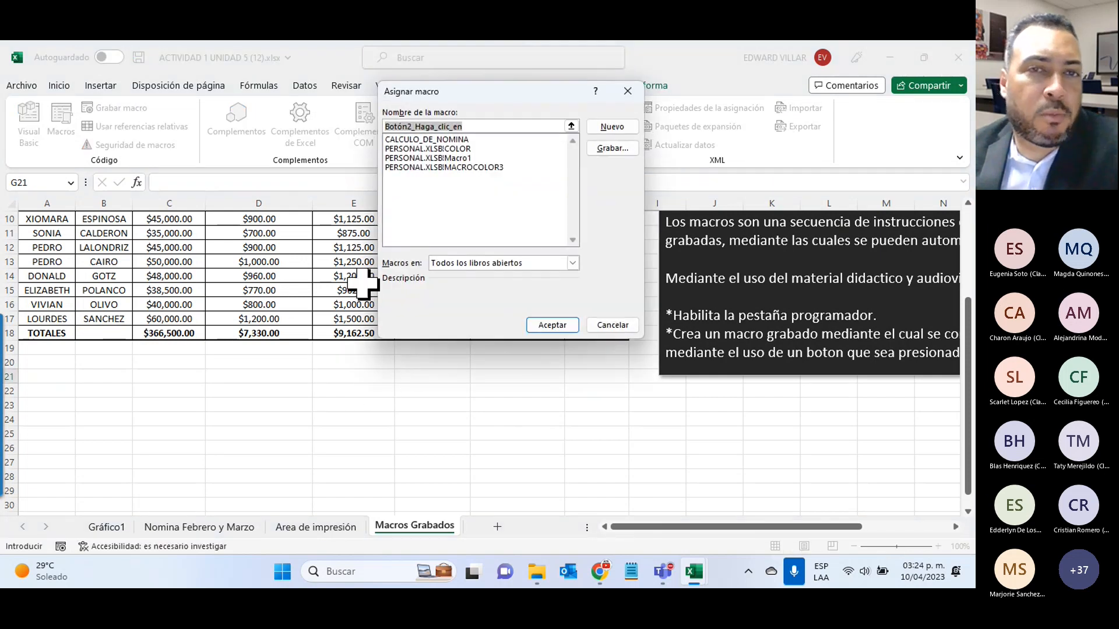
pyautogui.click(420, 140)
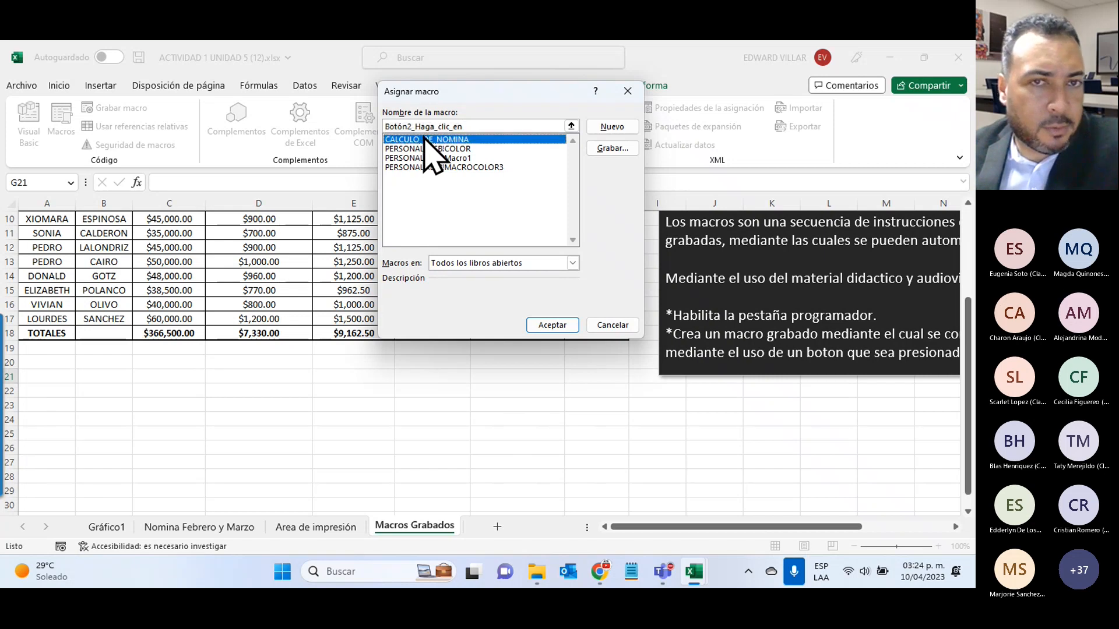
pyautogui.click(552, 324)
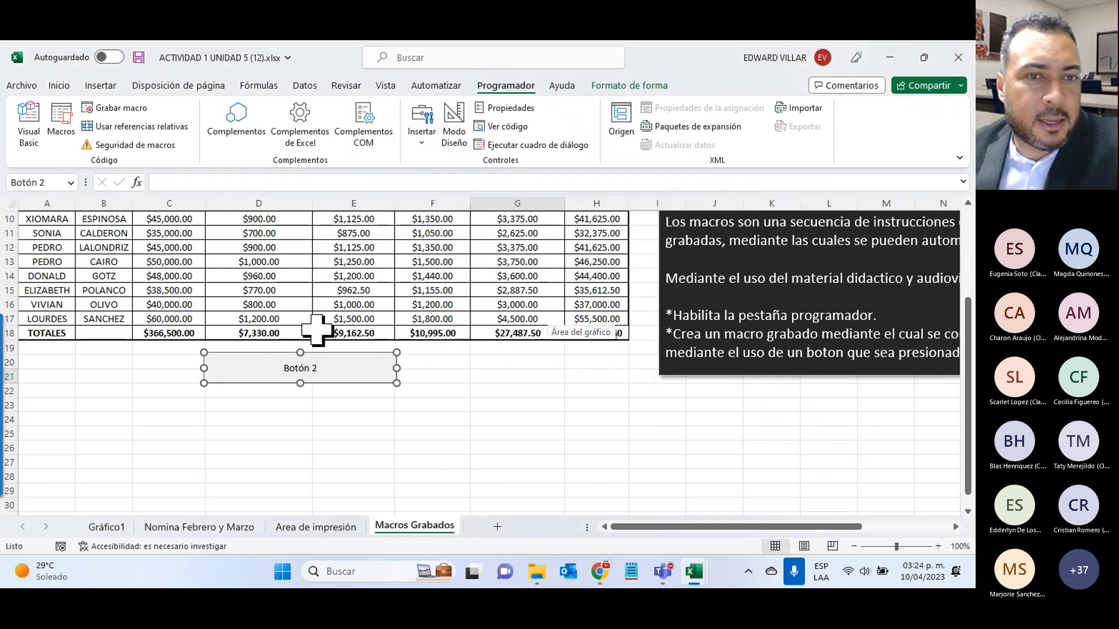
# - Change the new button's caption to CALCULO DE NOMINA
pyautogui.click(303, 369)
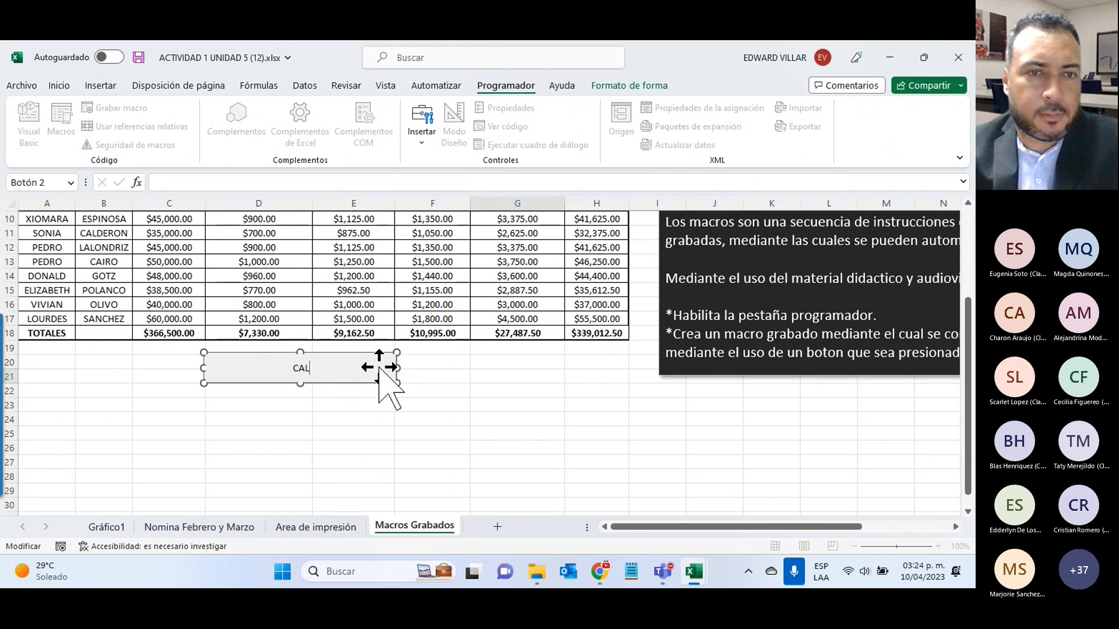
pyautogui.write('CALCULO DE NOMINA')
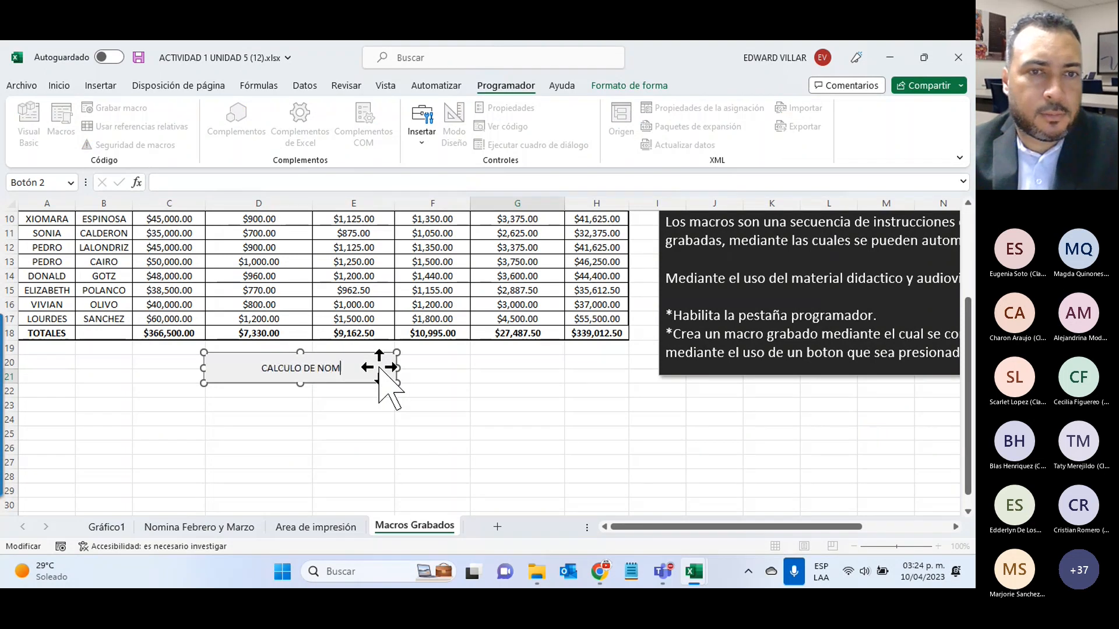
pyautogui.click(421, 392)
# - Empty the deductions, net salaries and totals in D9:H18 and the total in C18 for a test of the button
pyautogui.scroll(3, 385, 439)
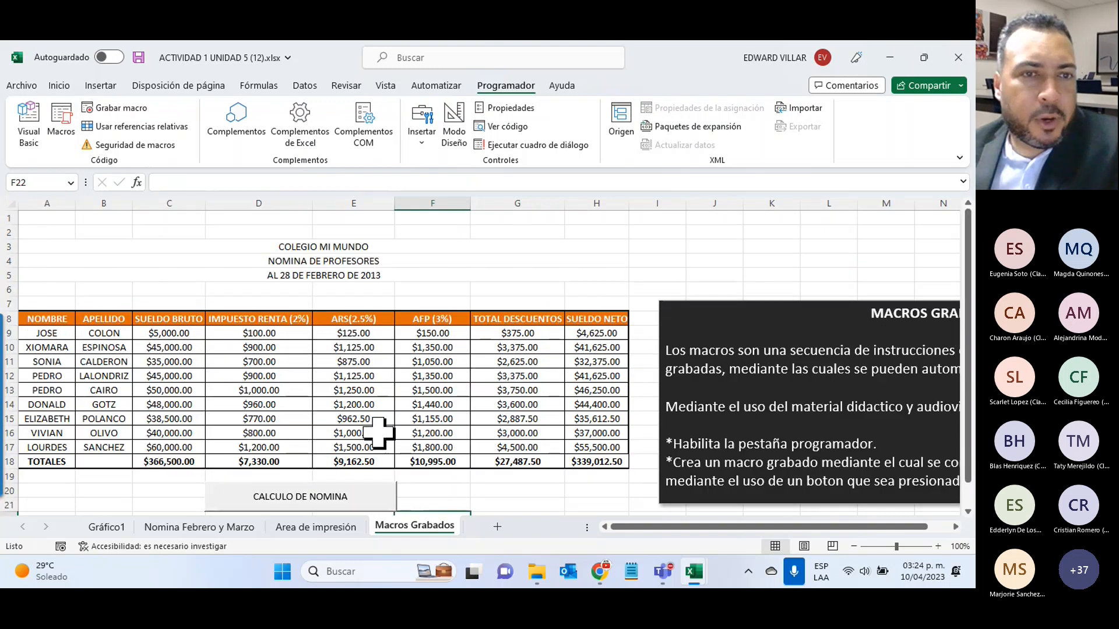
pyautogui.moveTo(239, 333); pyautogui.dragTo(604, 457)
pyautogui.press('Delete')
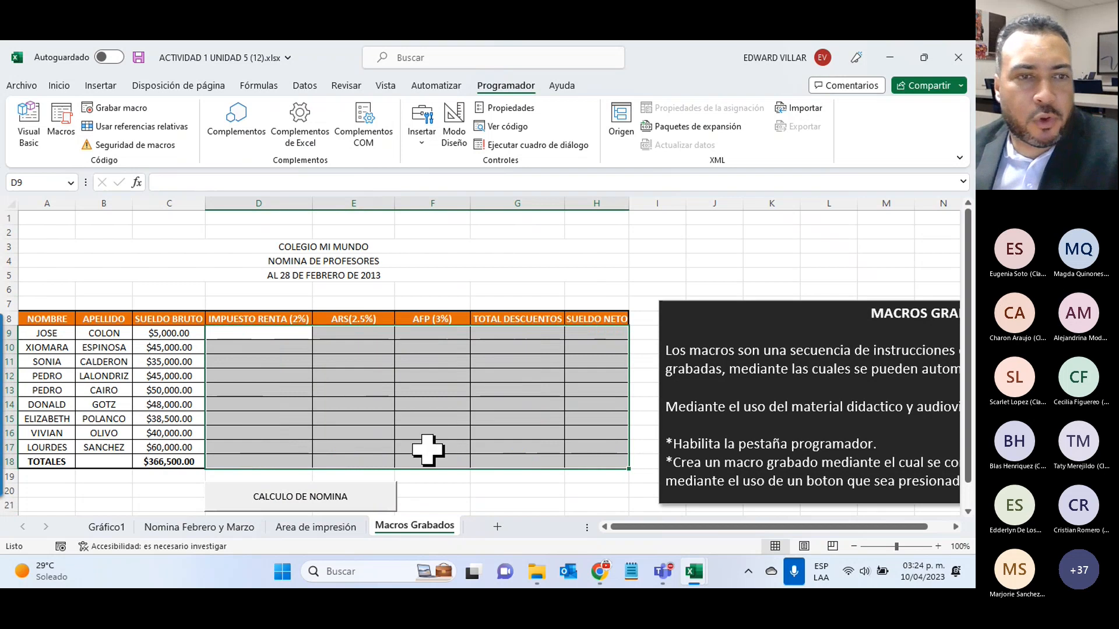
pyautogui.click(182, 462)
pyautogui.press('Delete')
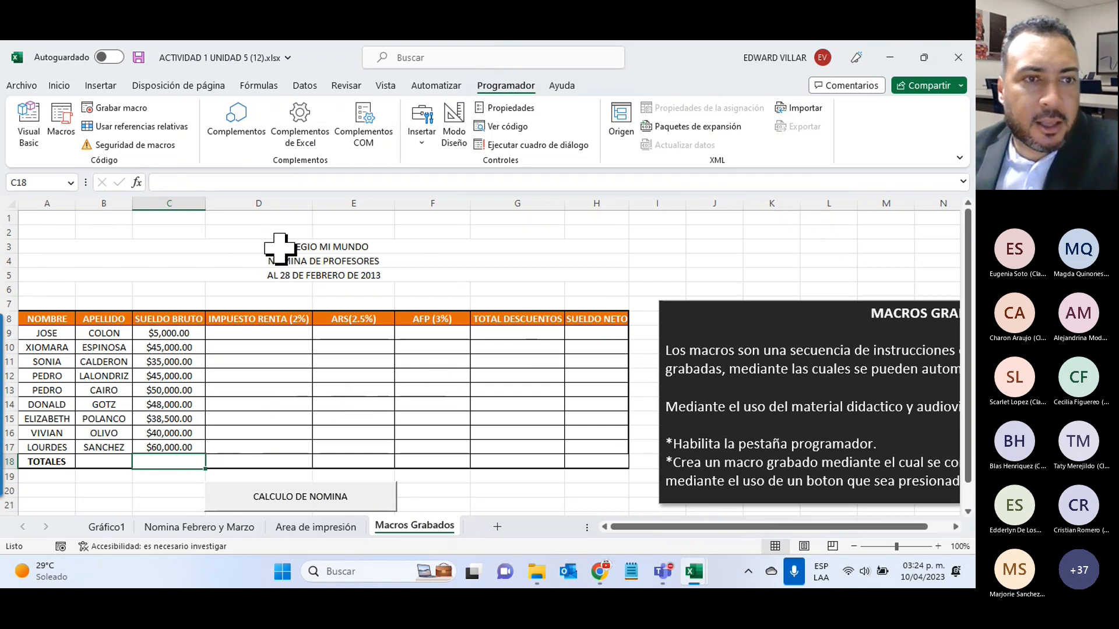
# - Set the first employee's SUELDO BRUTO in C9 to 50000
pyautogui.click(163, 333)
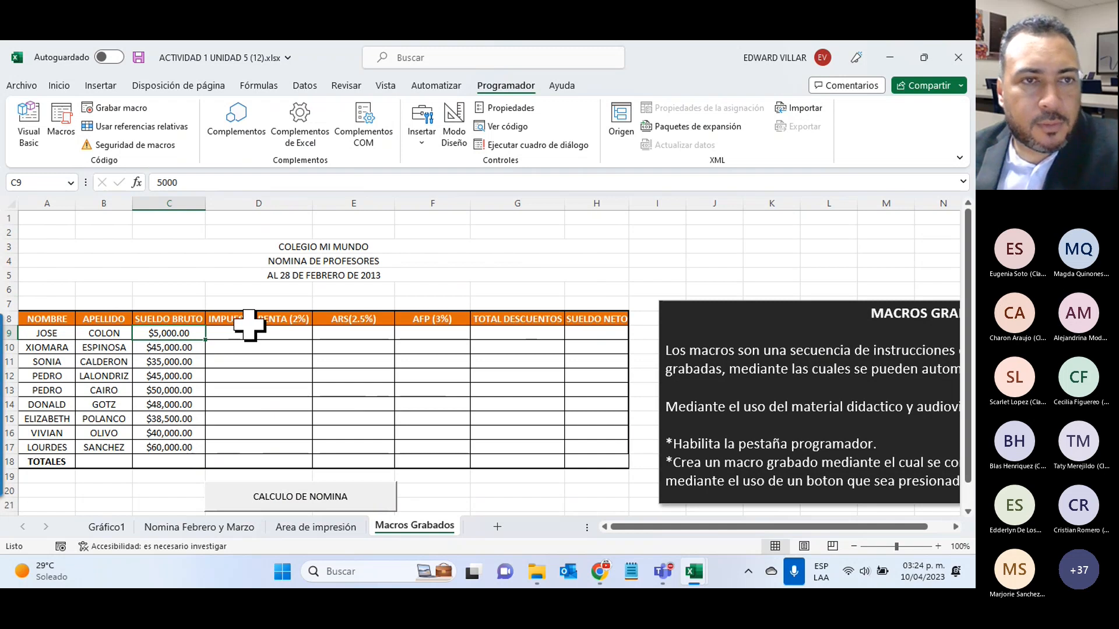
pyautogui.click(229, 182)
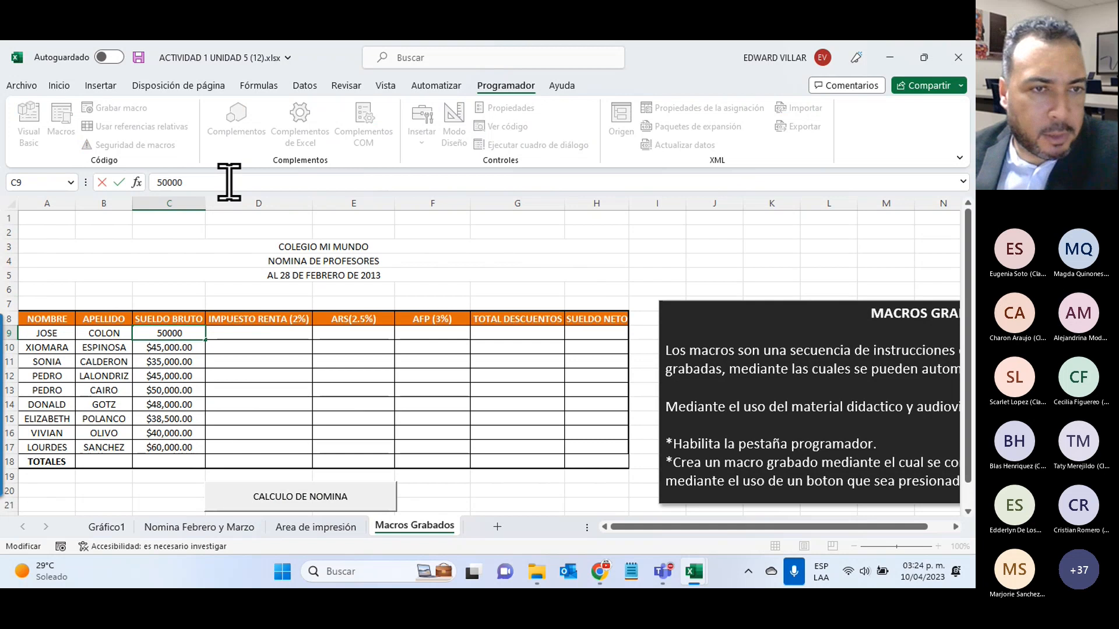
pyautogui.write('0')
pyautogui.press('Return')
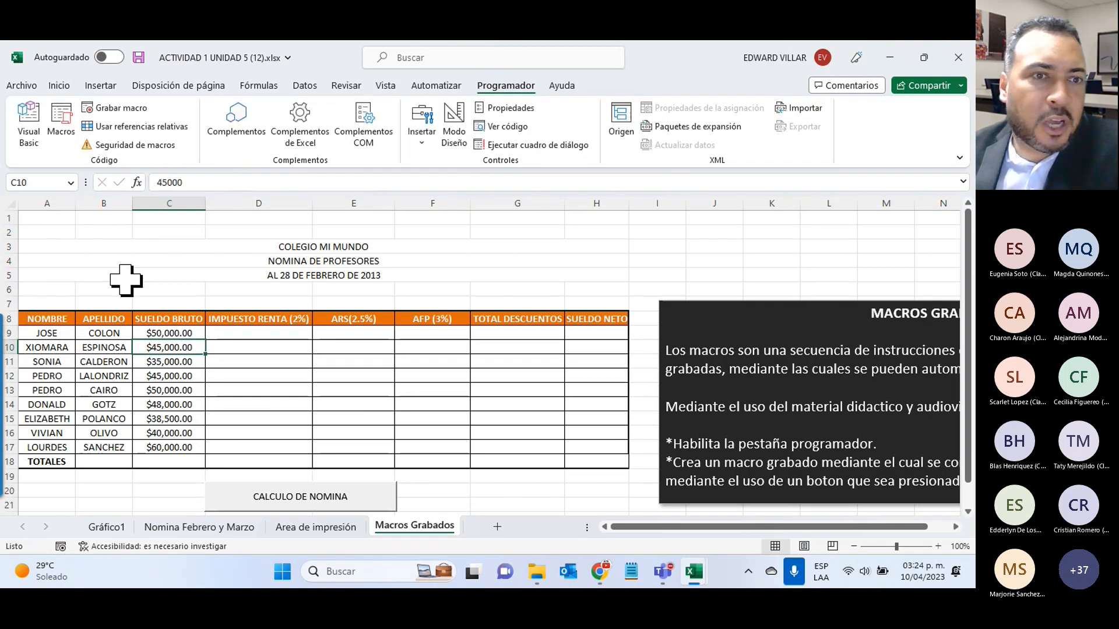
# - Recalculate the payroll table with the CALCULO DE NOMINA button and check the totals in row 18
pyautogui.click(234, 332)
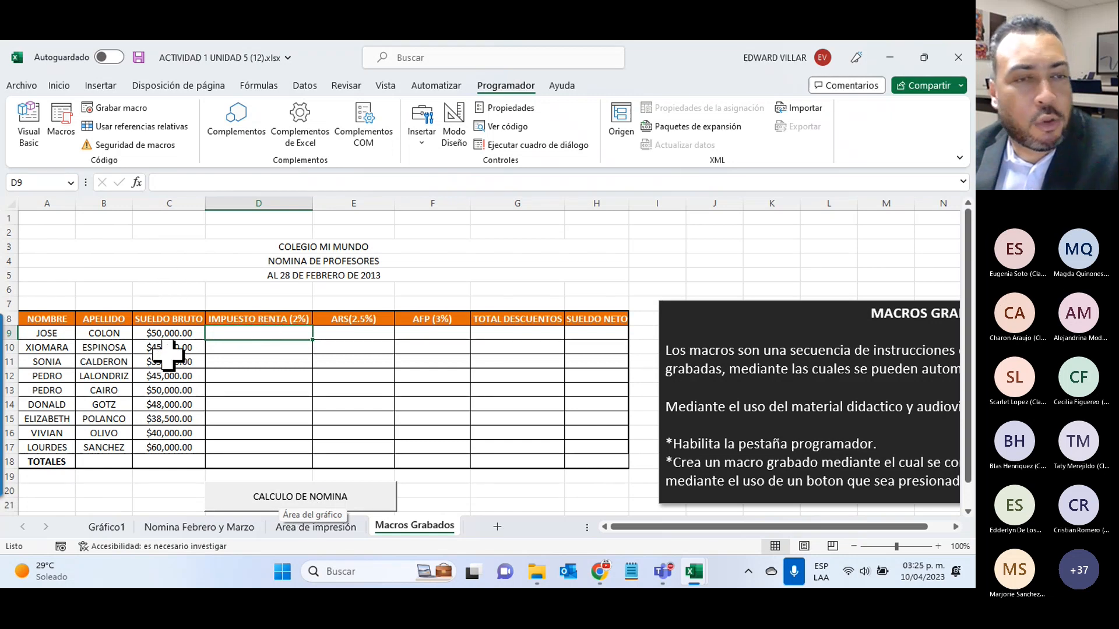
pyautogui.click(286, 495)
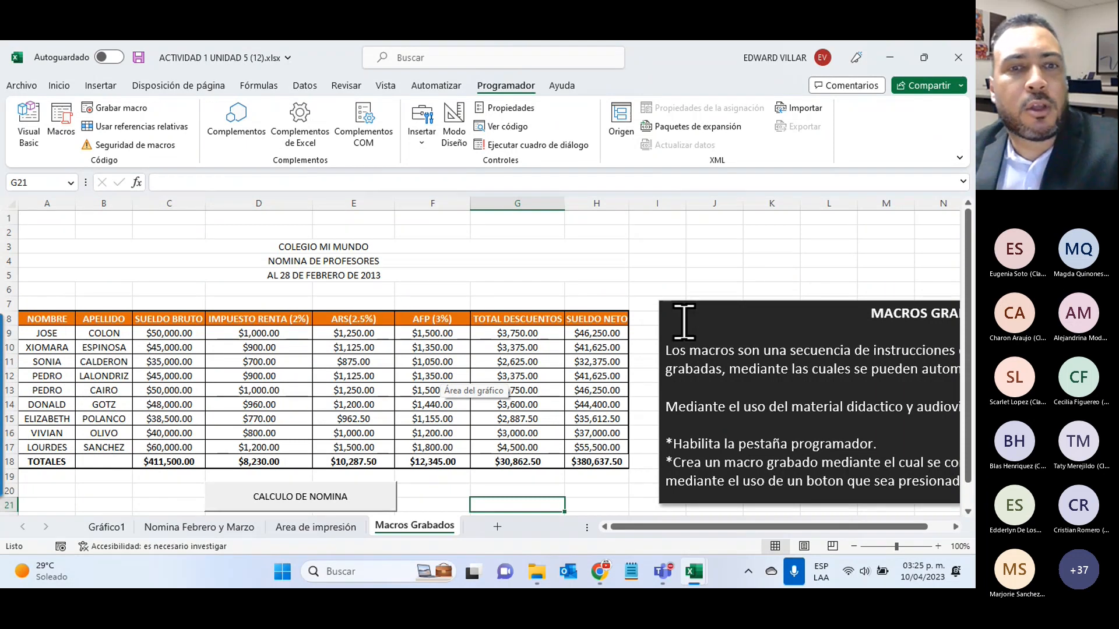
pyautogui.moveTo(149, 462); pyautogui.dragTo(606, 454)
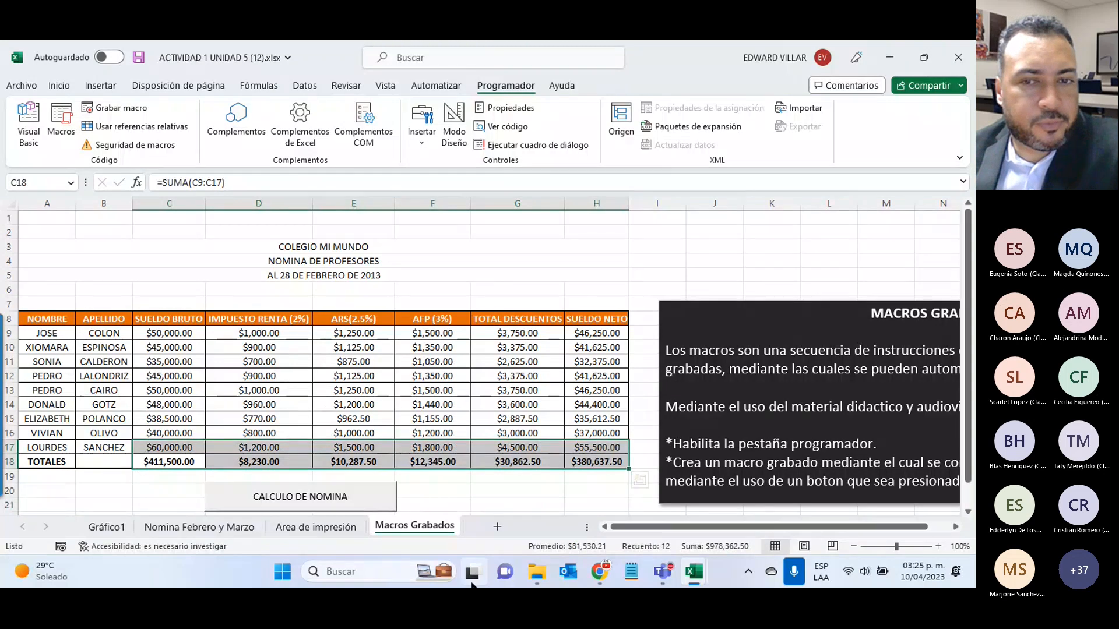
pyautogui.click(449, 491)
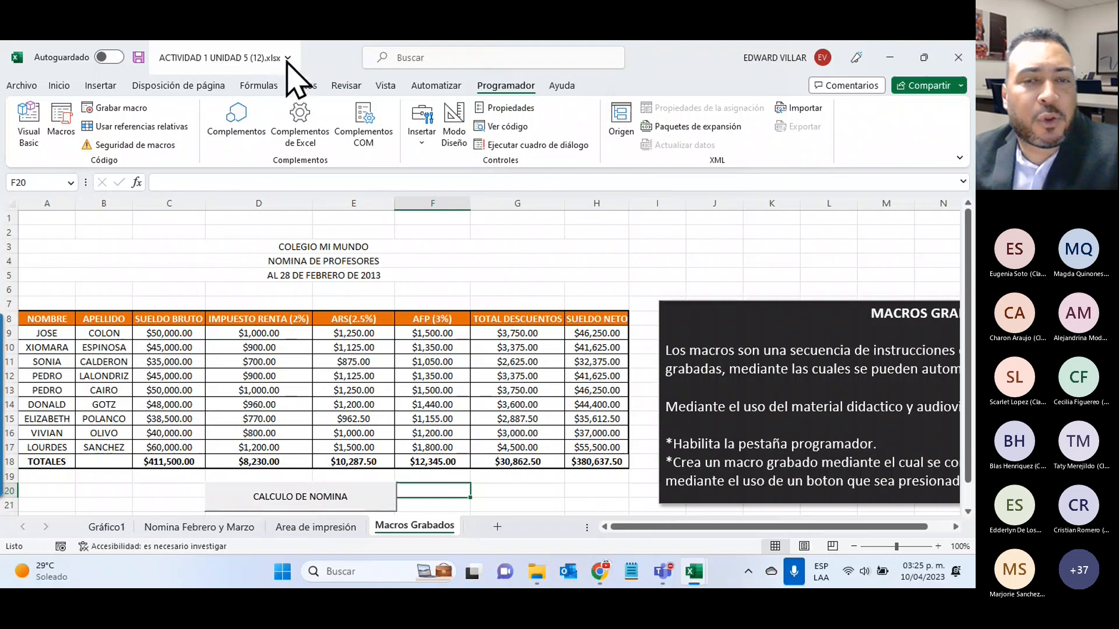
# - Save a copy of the workbook in Descargas as a macro-enabled workbook (*.xlsm), keeping the name ACTIVIDAD 1 UNIDAD 5 (12)
pyautogui.click(21, 86)
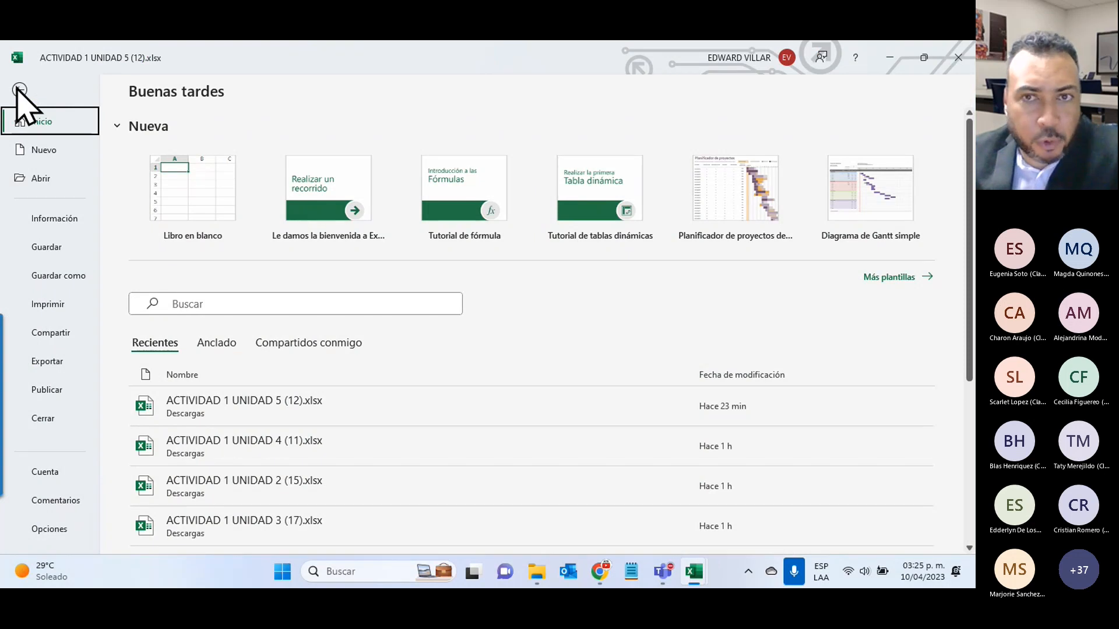
pyautogui.click(58, 276)
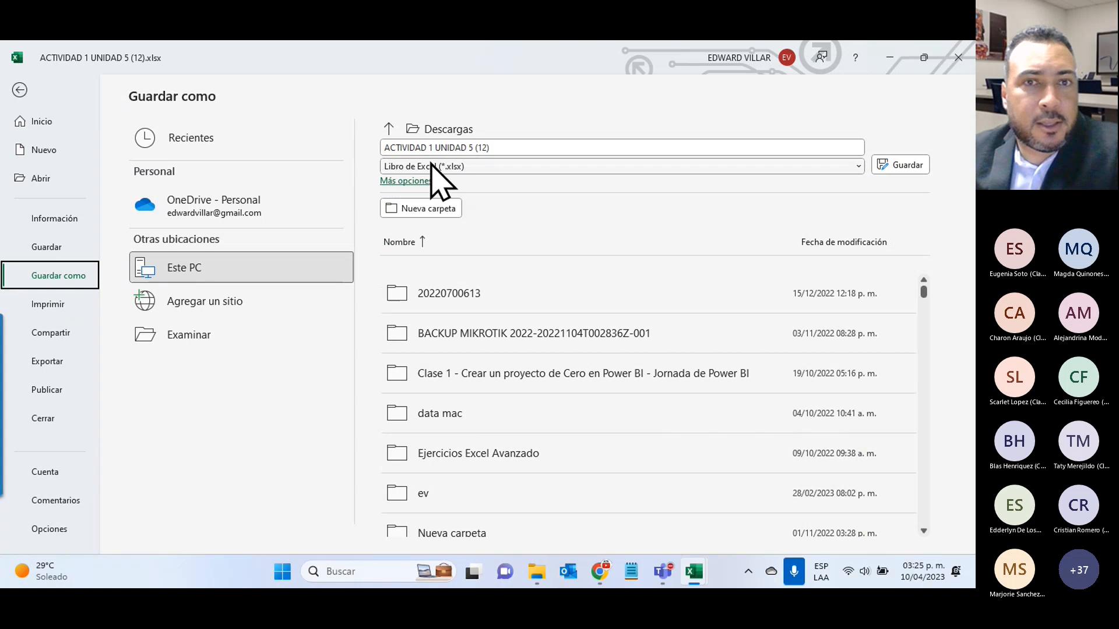
pyautogui.click(524, 167)
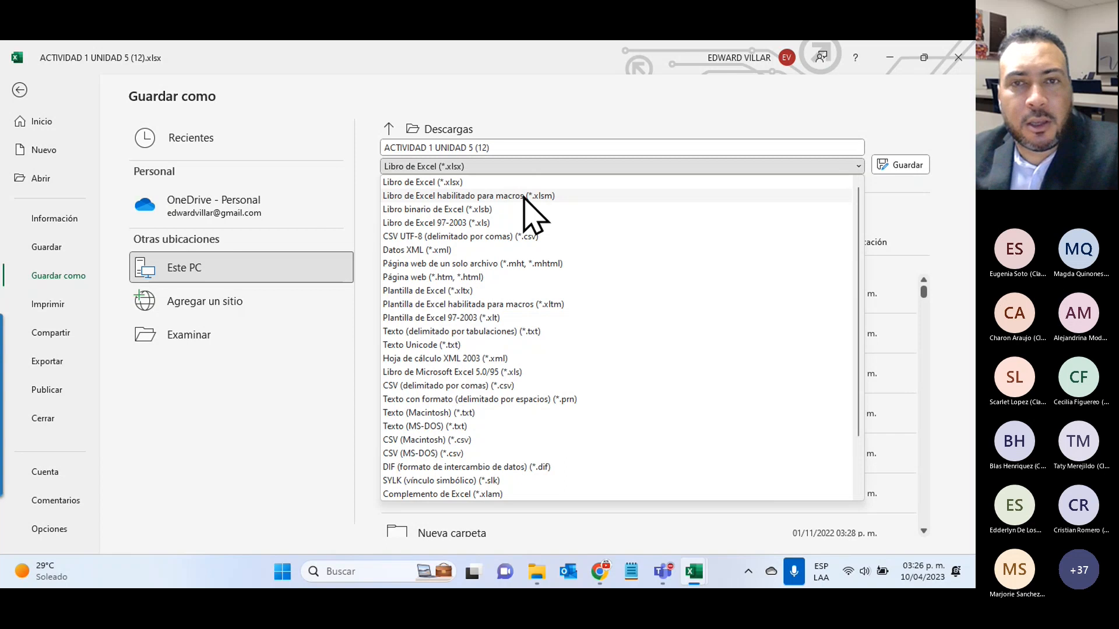
pyautogui.click(495, 196)
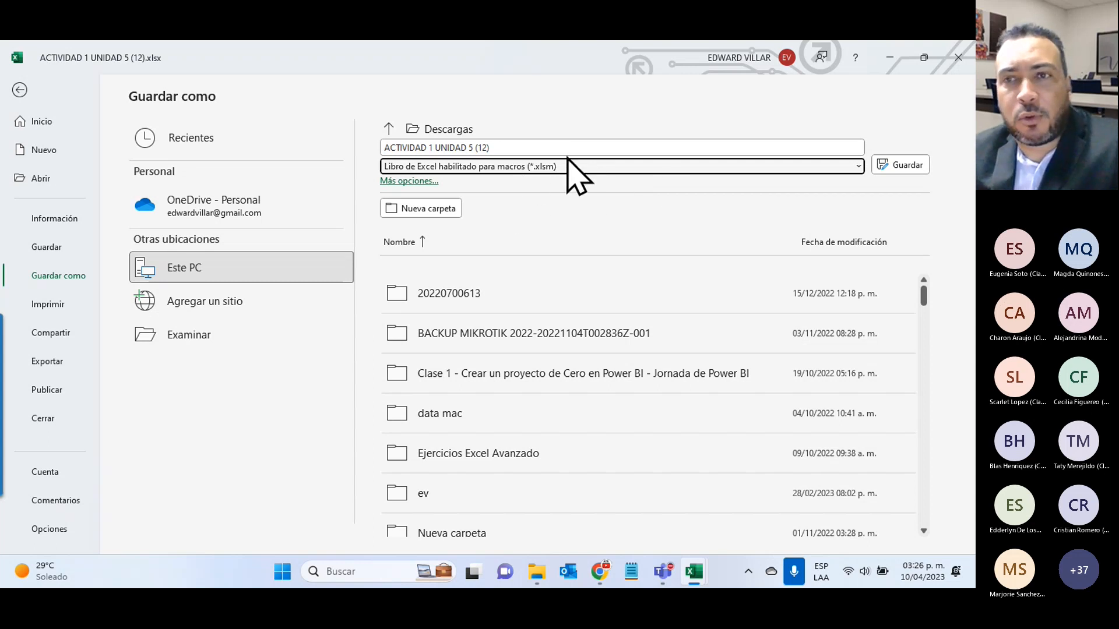
pyautogui.click(898, 166)
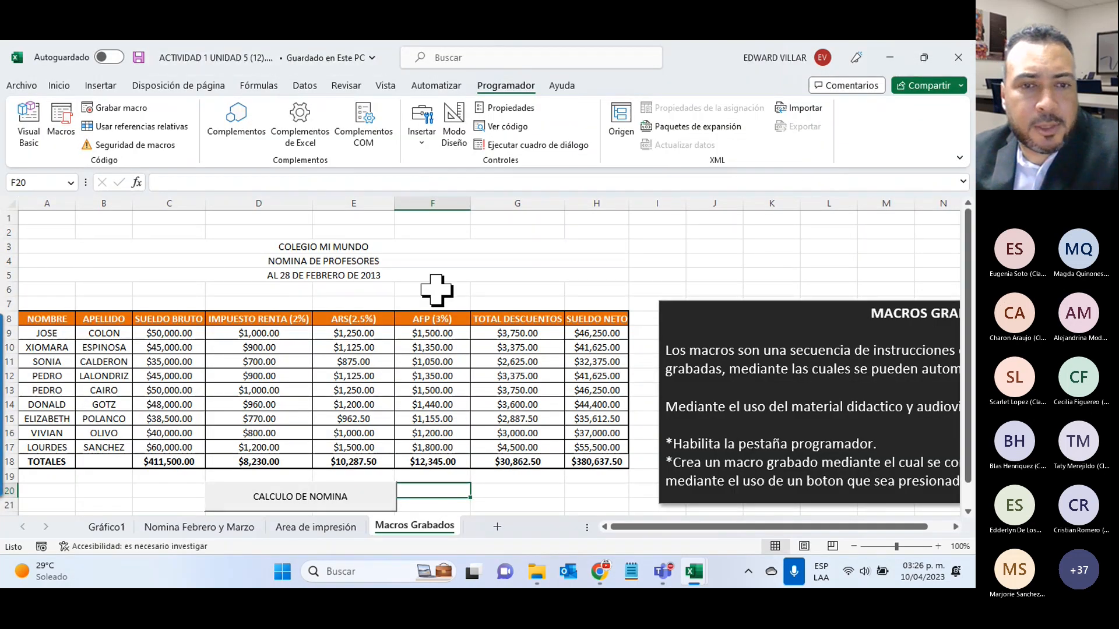
# - Look for the .xlsm copy in the Descargas folder in File Explorer, and return to the workbook
pyautogui.click(536, 573)
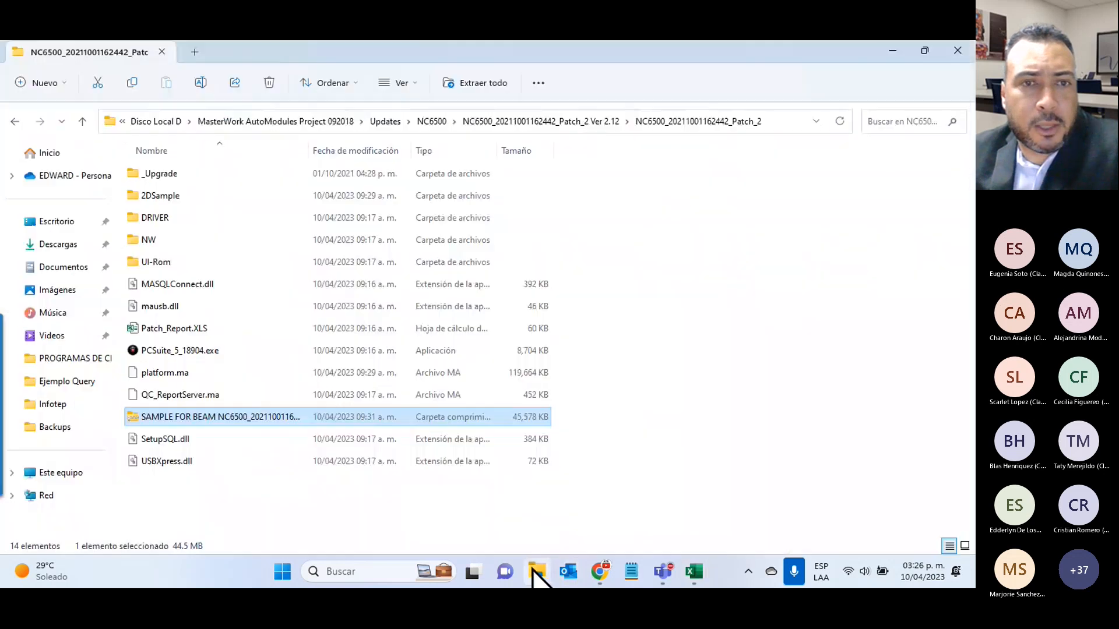
pyautogui.click(53, 244)
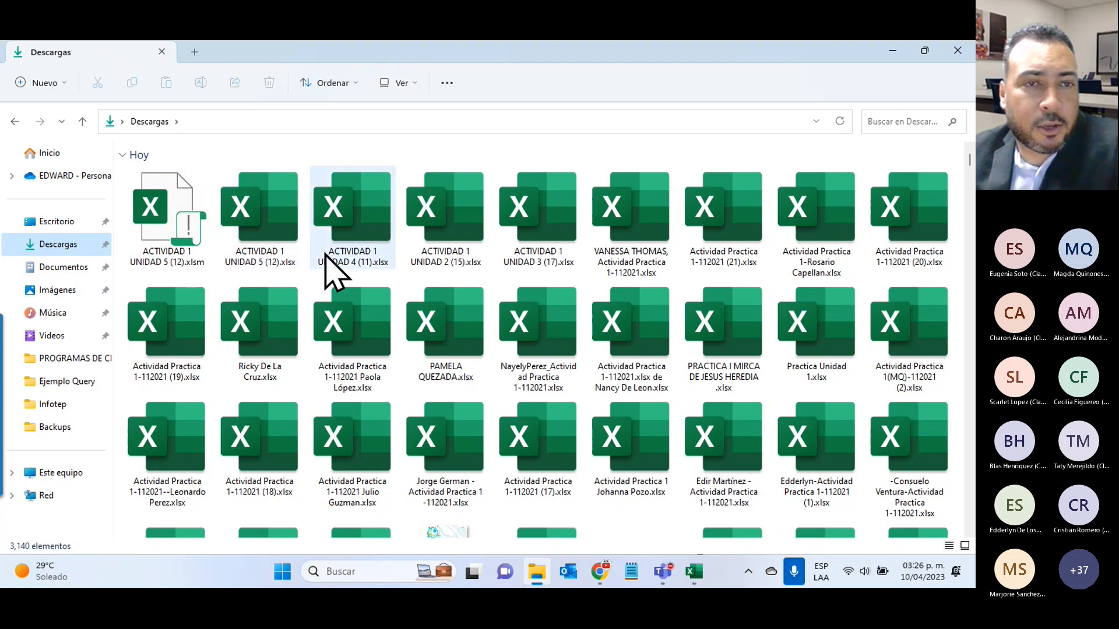
pyautogui.click(892, 54)
pyautogui.scroll(-3, 437, 379)
pyautogui.scroll(3, 437, 380)
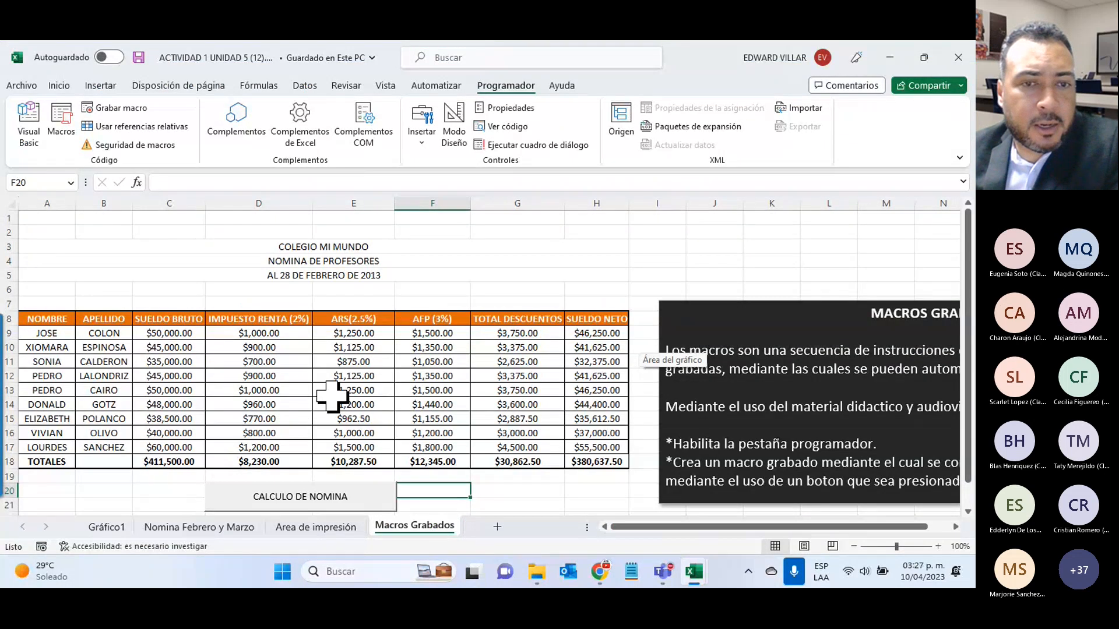
# - View the Area de impresión and Nomina Febrero y Marzo sheets, and return to Macros Grabados
pyautogui.click(309, 529)
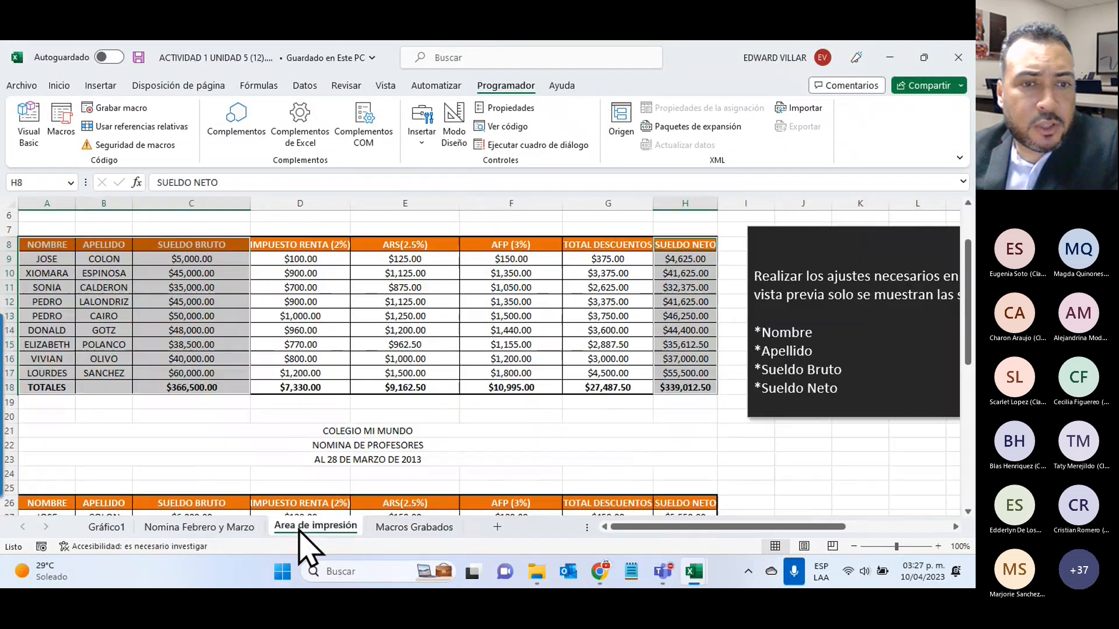
pyautogui.click(184, 529)
pyautogui.click(662, 572)
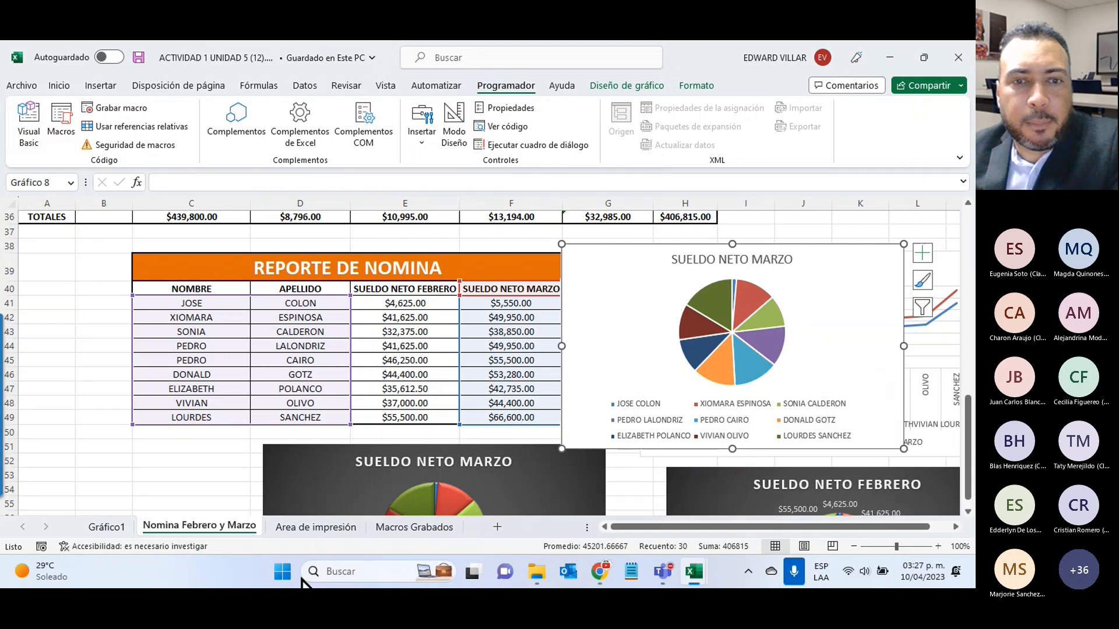
pyautogui.click(391, 525)
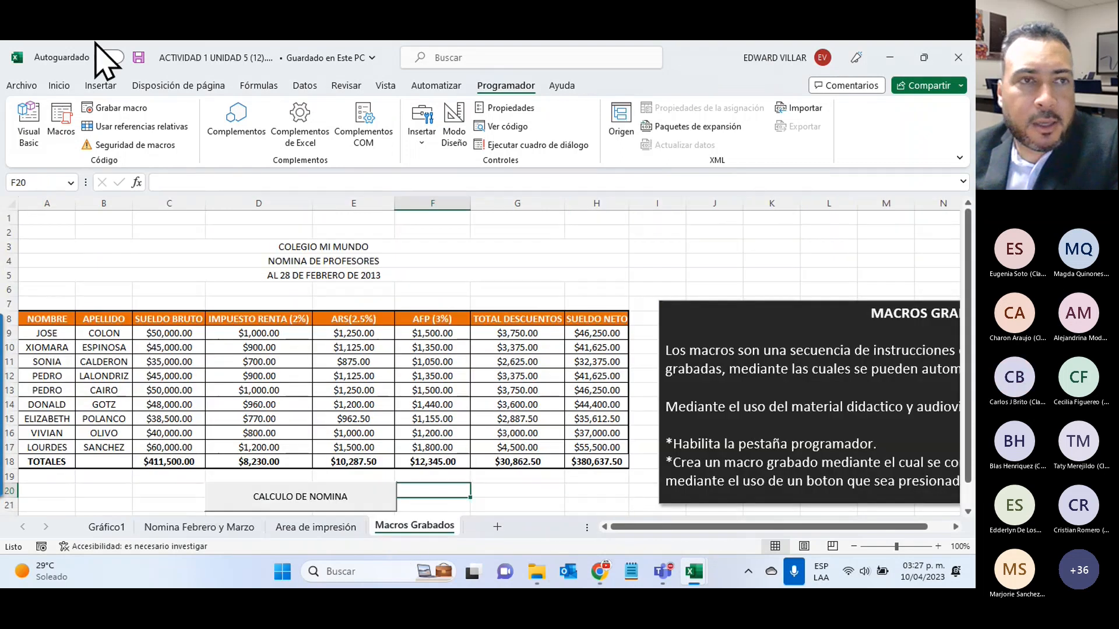
# - Review the file formats offered for saving the workbook, and return to the sheet without saving another copy
pyautogui.click(26, 85)
pyautogui.click(56, 279)
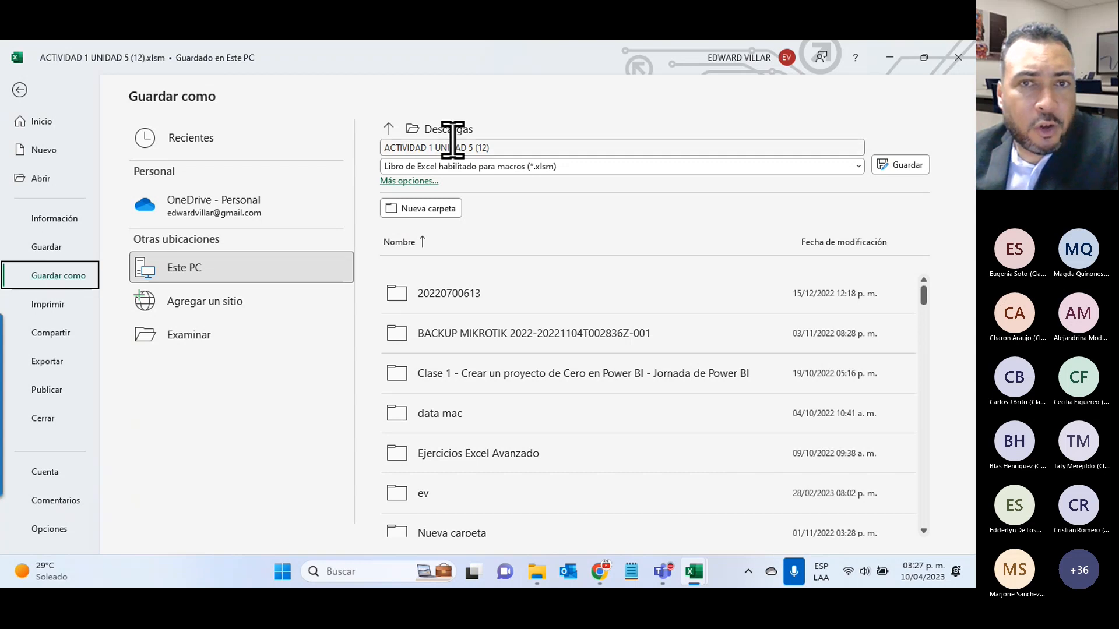
pyautogui.click(491, 168)
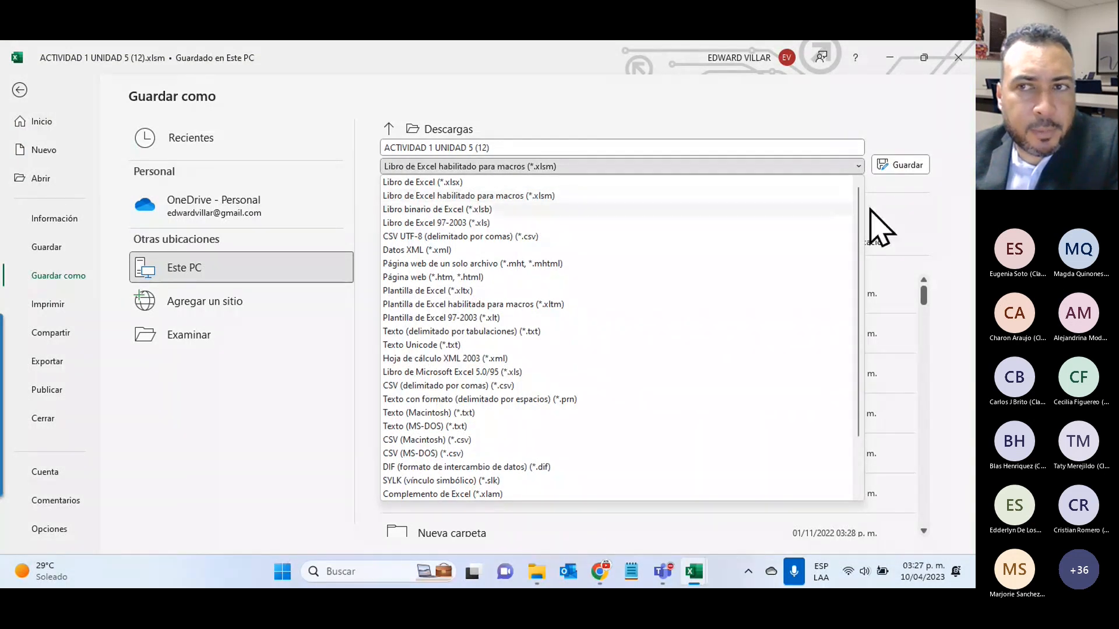
pyautogui.click(717, 166)
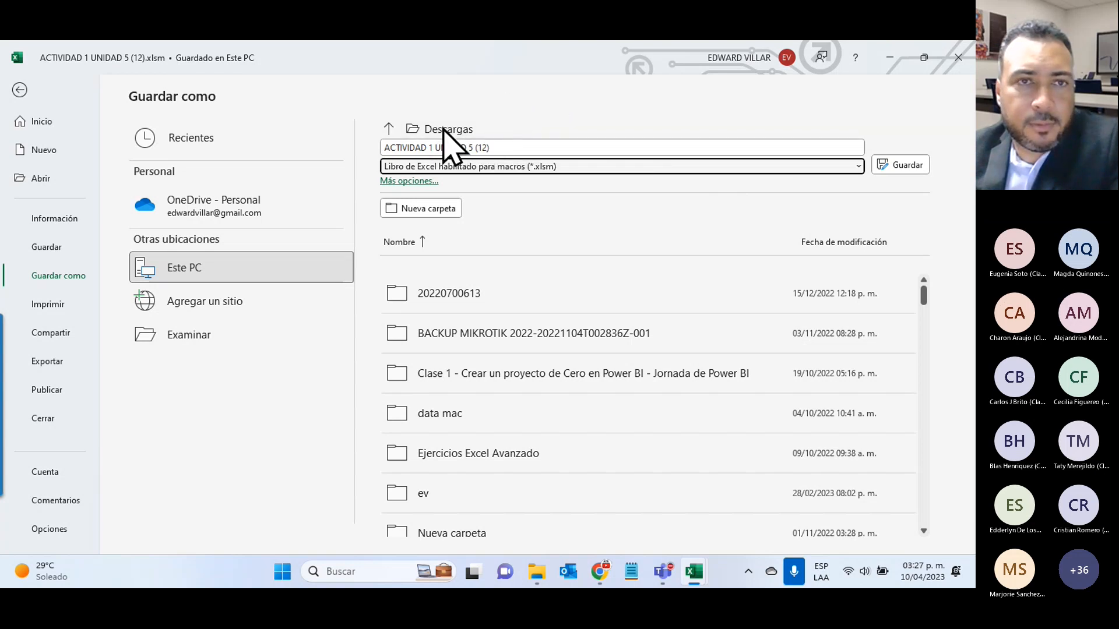
pyautogui.click(19, 90)
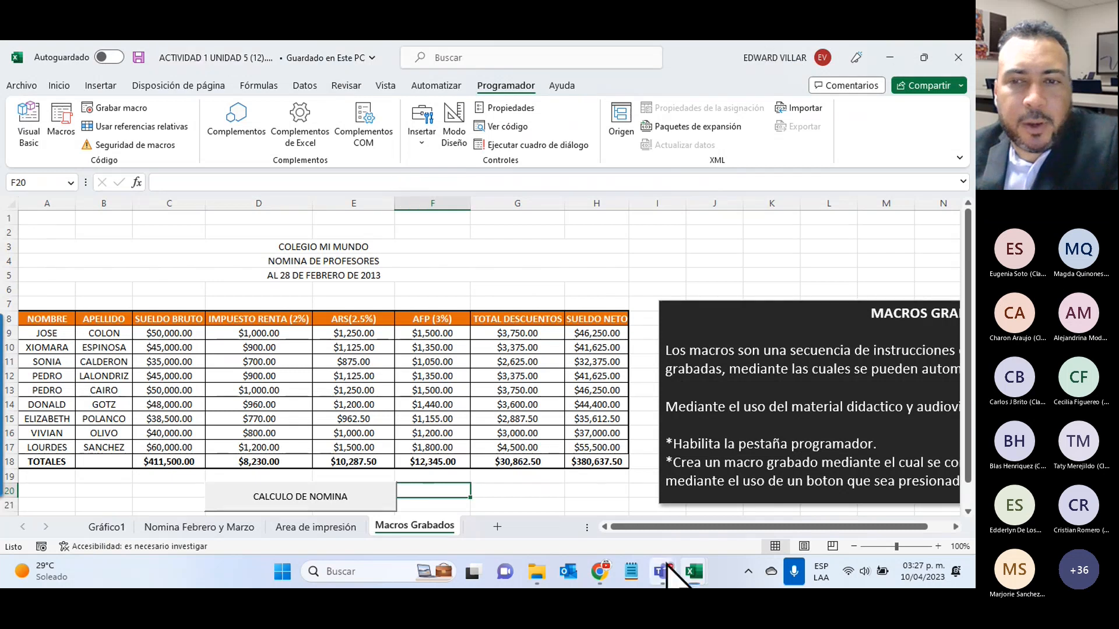
pyautogui.moveTo(663, 571)
pyautogui.click(629, 425)
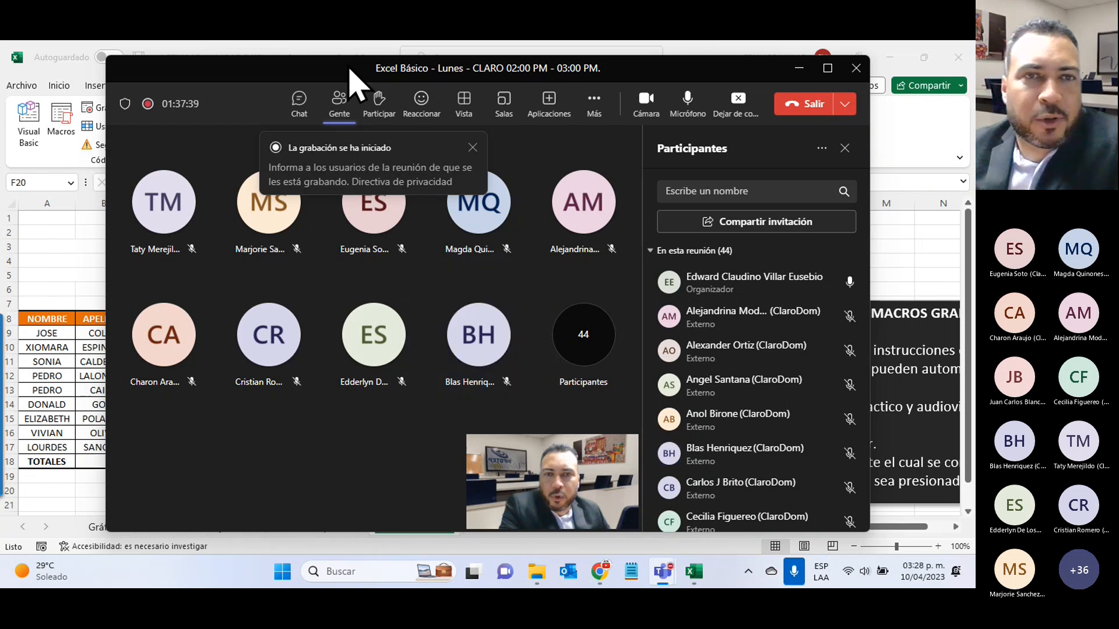
pyautogui.click(799, 69)
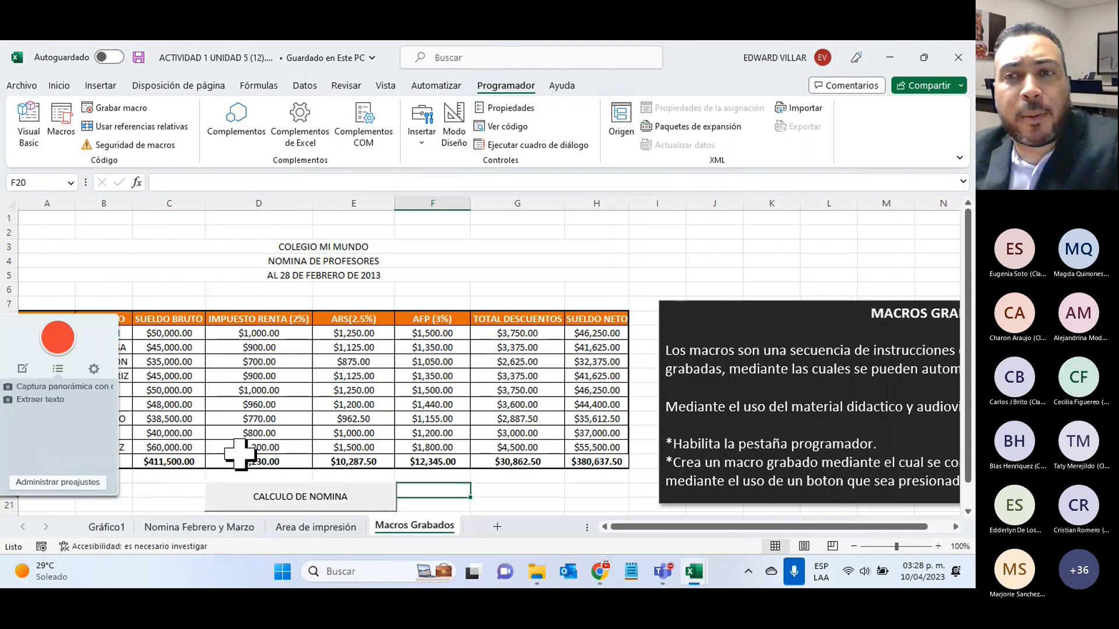
pyautogui.moveTo(240, 449); pyautogui.dragTo(45, 444)
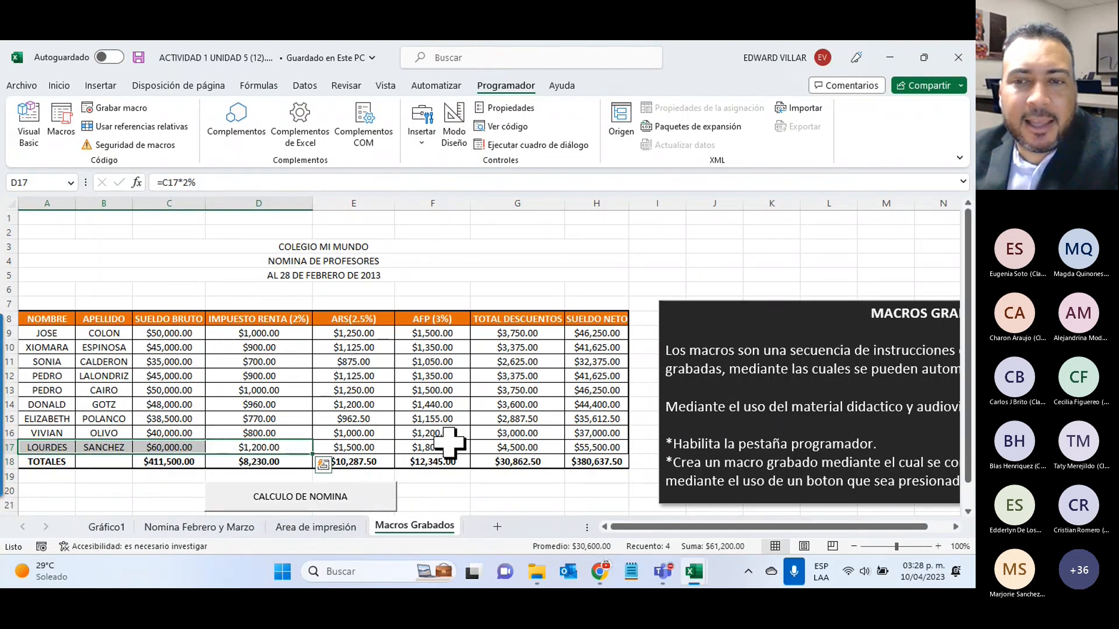
pyautogui.moveTo(9, 426)
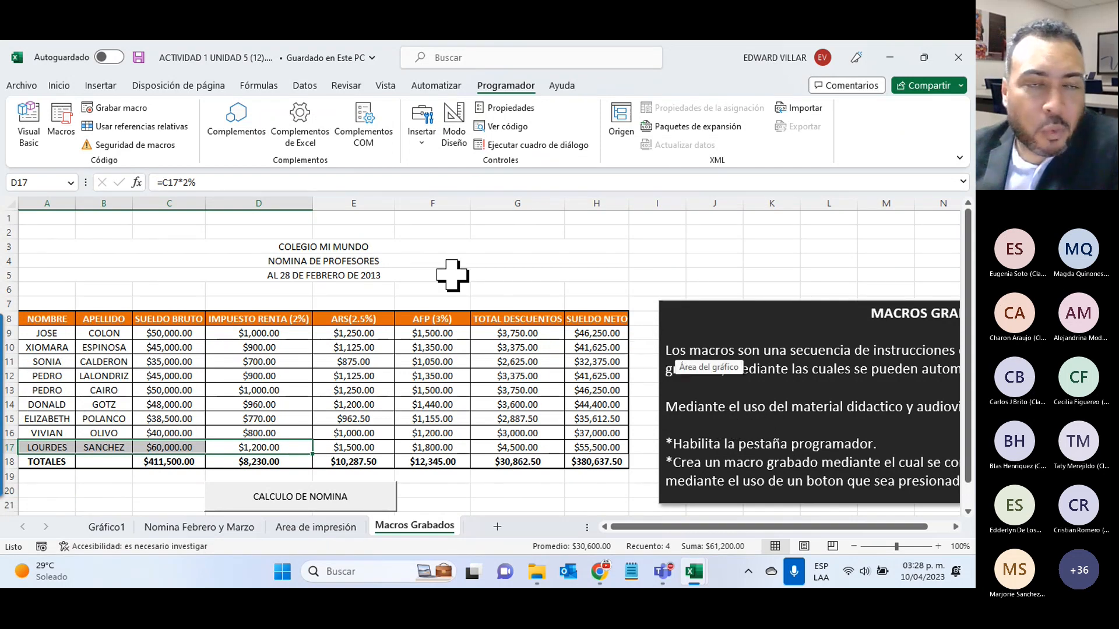
# - Open the code of the CALCULO_DE_NOMINA macro in the Visual Basic editor
pyautogui.click(59, 122)
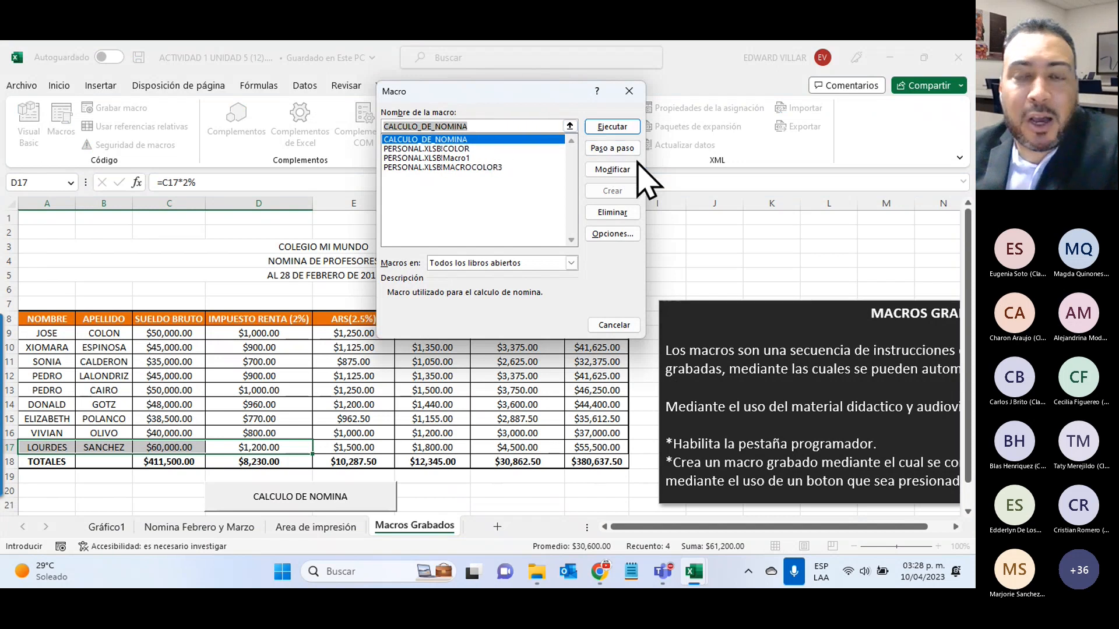
pyautogui.click(617, 170)
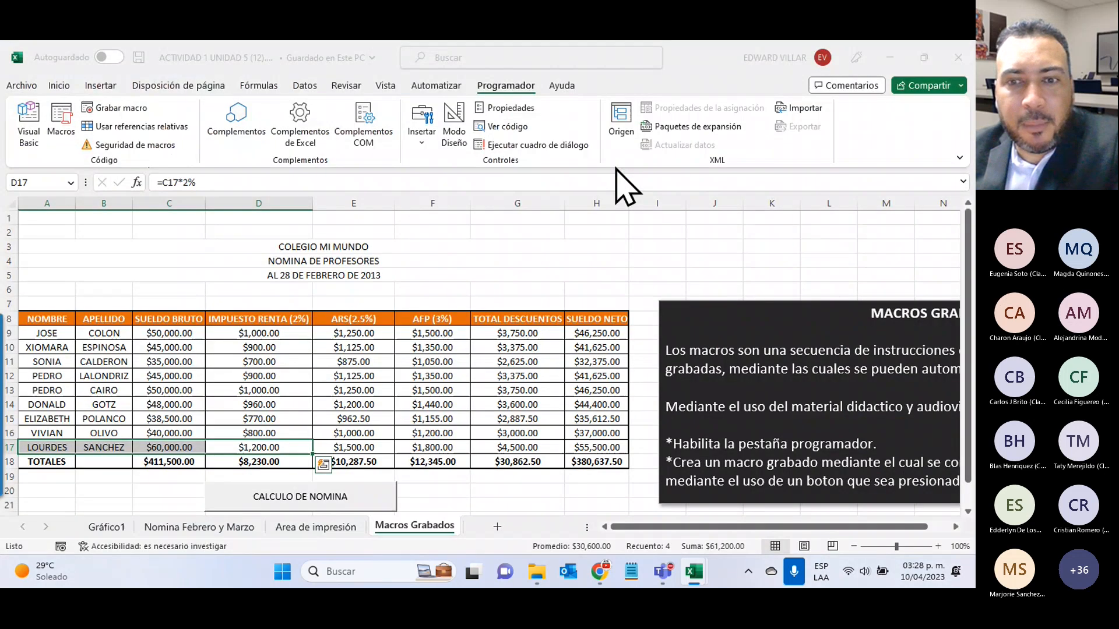
pyautogui.moveTo(694, 574)
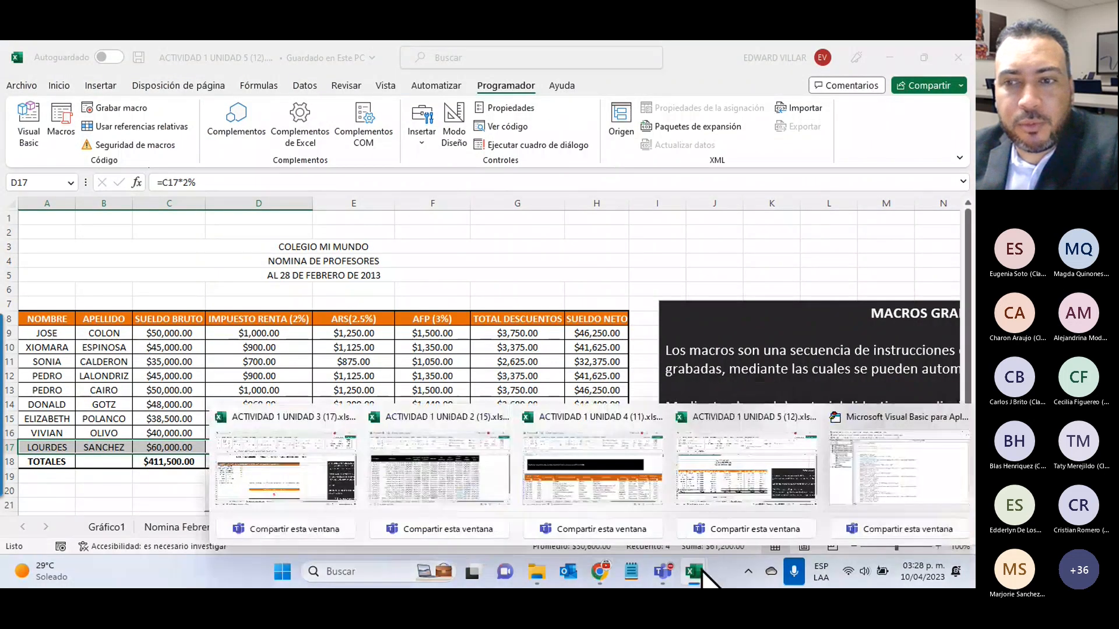
pyautogui.click(875, 484)
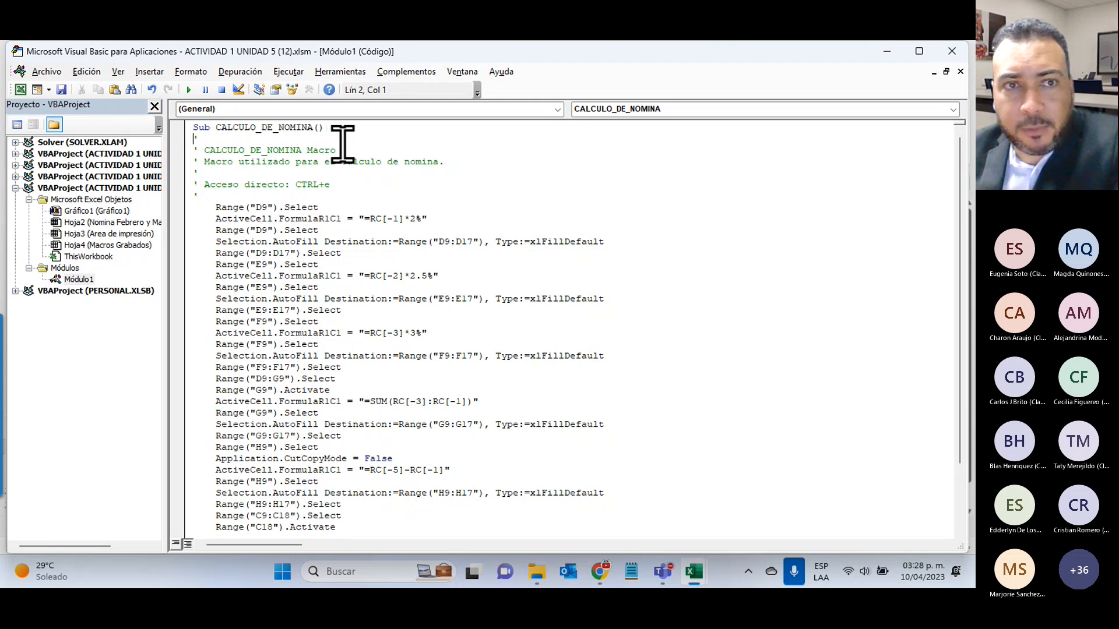
# - Examine the macro's description, shortcut and recorded instructions from Sub to End Sub, and return to the worksheet
pyautogui.moveTo(200, 166); pyautogui.dragTo(206, 167)
pyautogui.moveTo(288, 159); pyautogui.dragTo(457, 155)
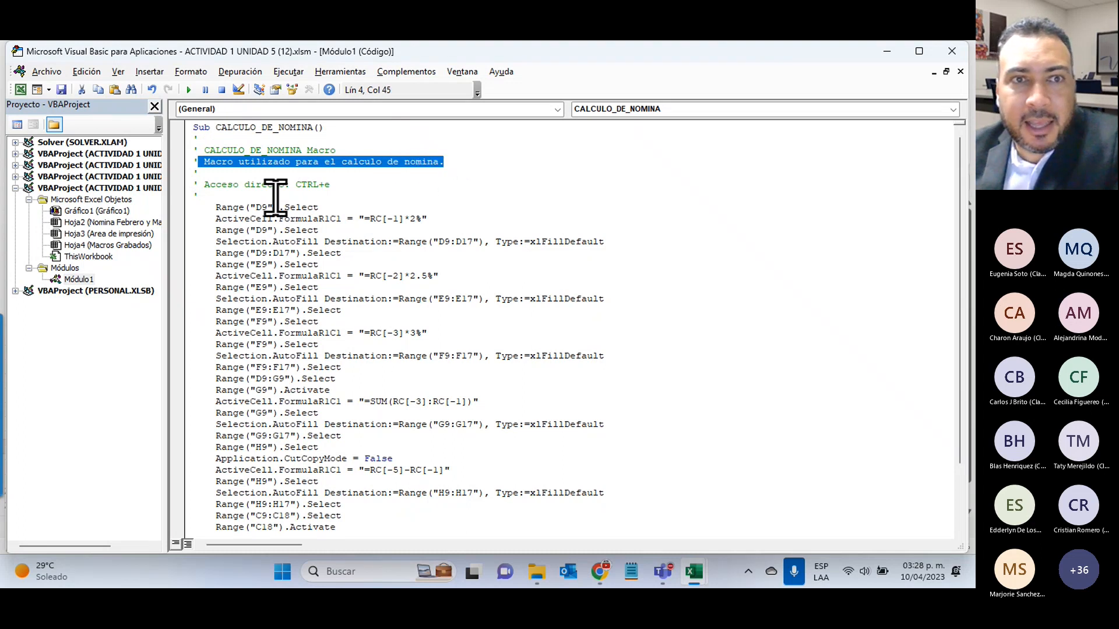
pyautogui.moveTo(203, 185); pyautogui.dragTo(344, 184)
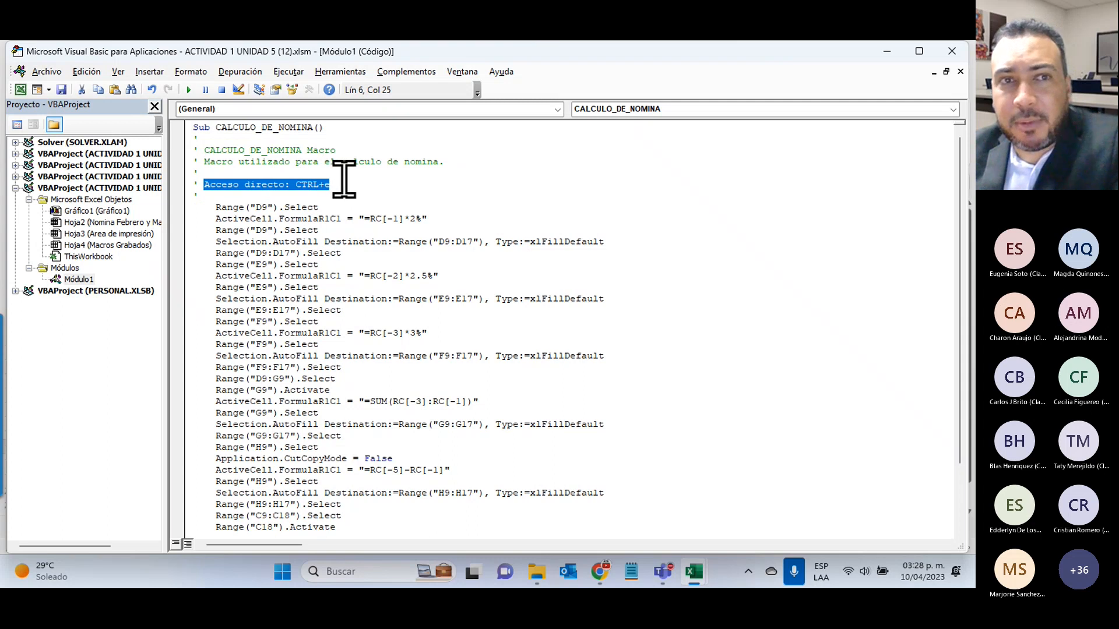
pyautogui.scroll(-2, 343, 181)
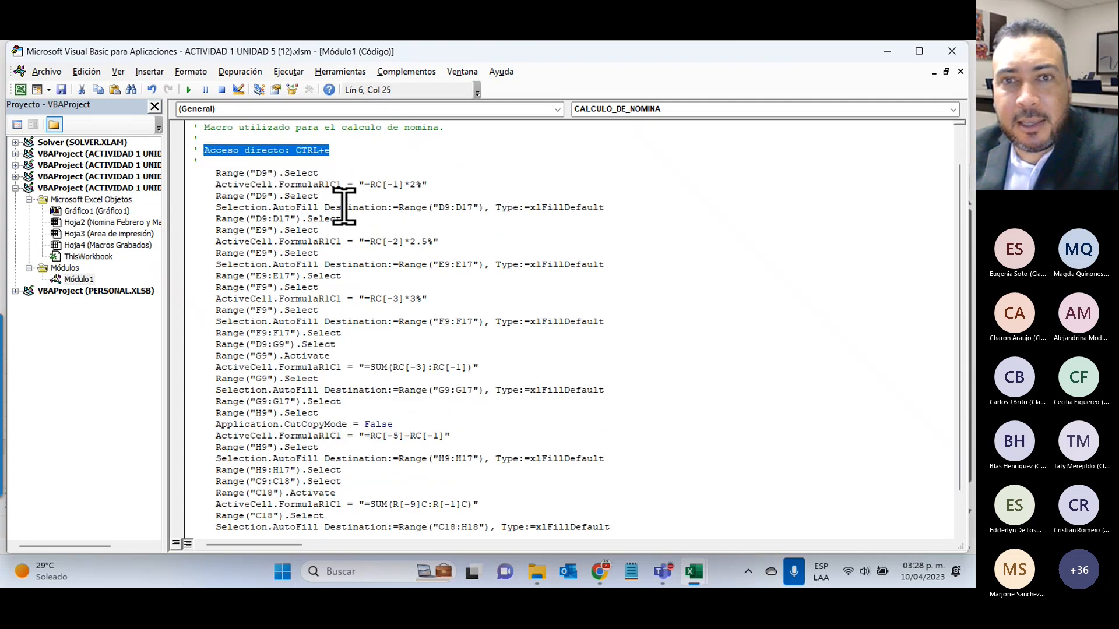
pyautogui.scroll(2, 299, 150)
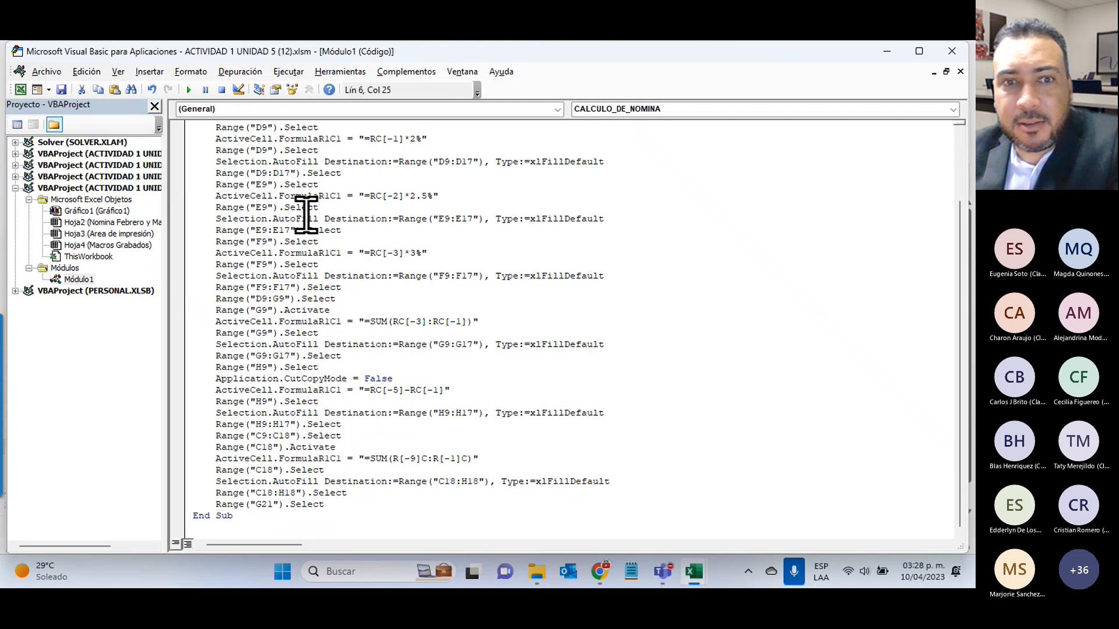
pyautogui.scroll(-2, 301, 261)
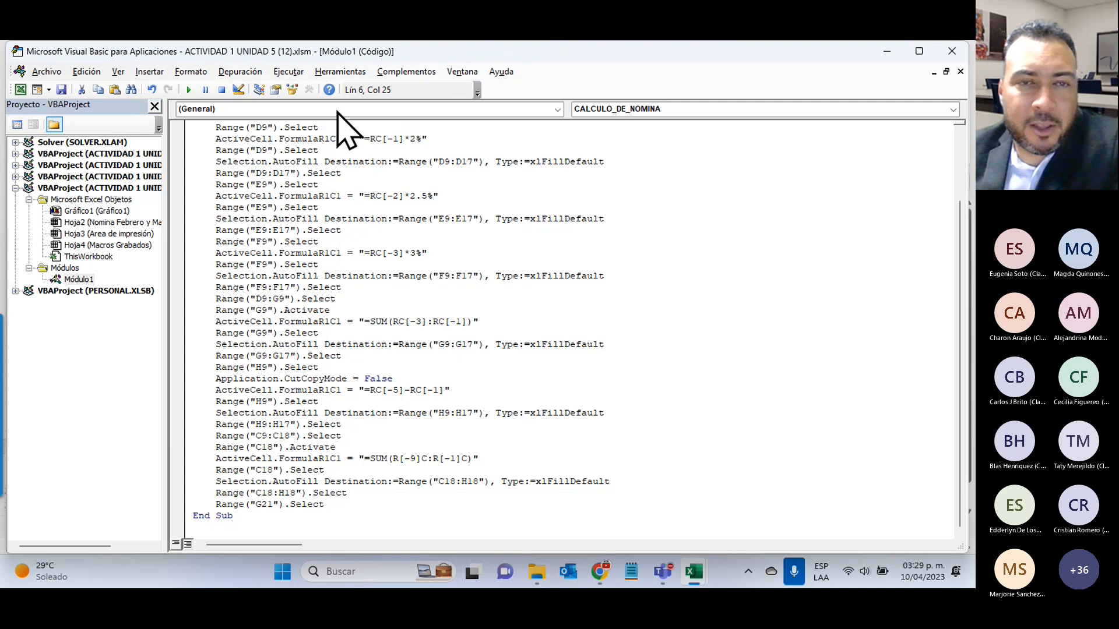
pyautogui.moveTo(326, 517); pyautogui.dragTo(192, 95)
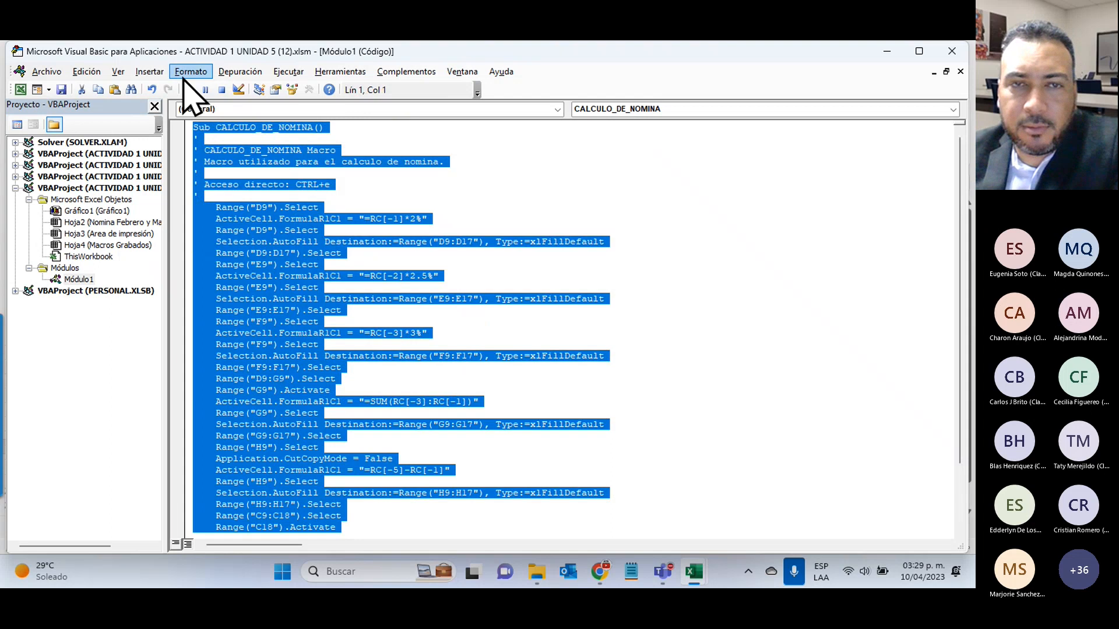
pyautogui.click(821, 241)
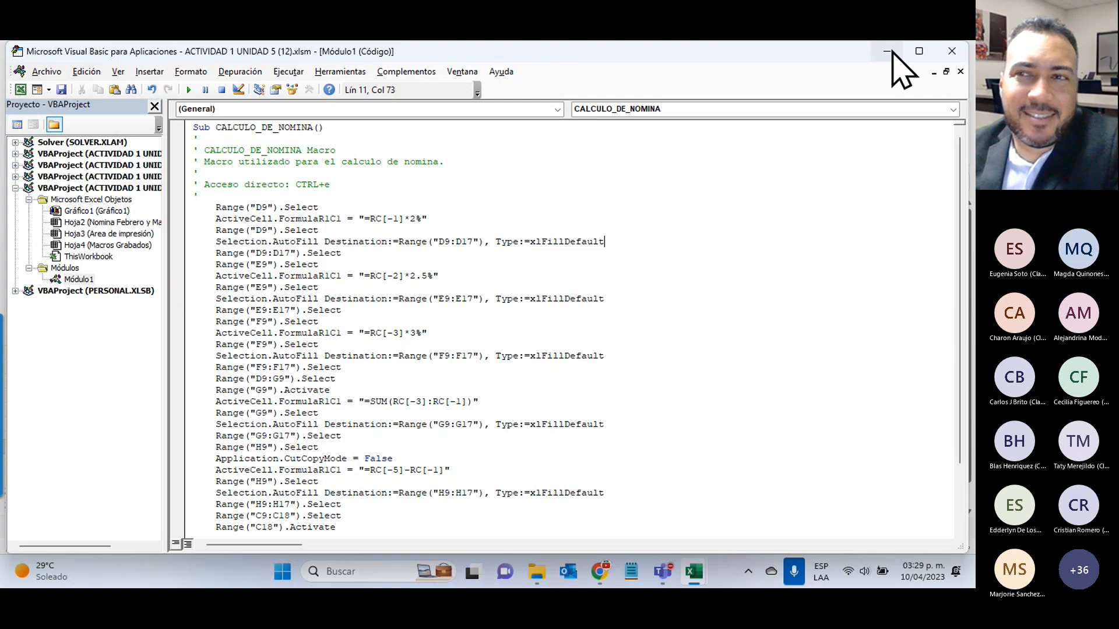
pyautogui.click(887, 51)
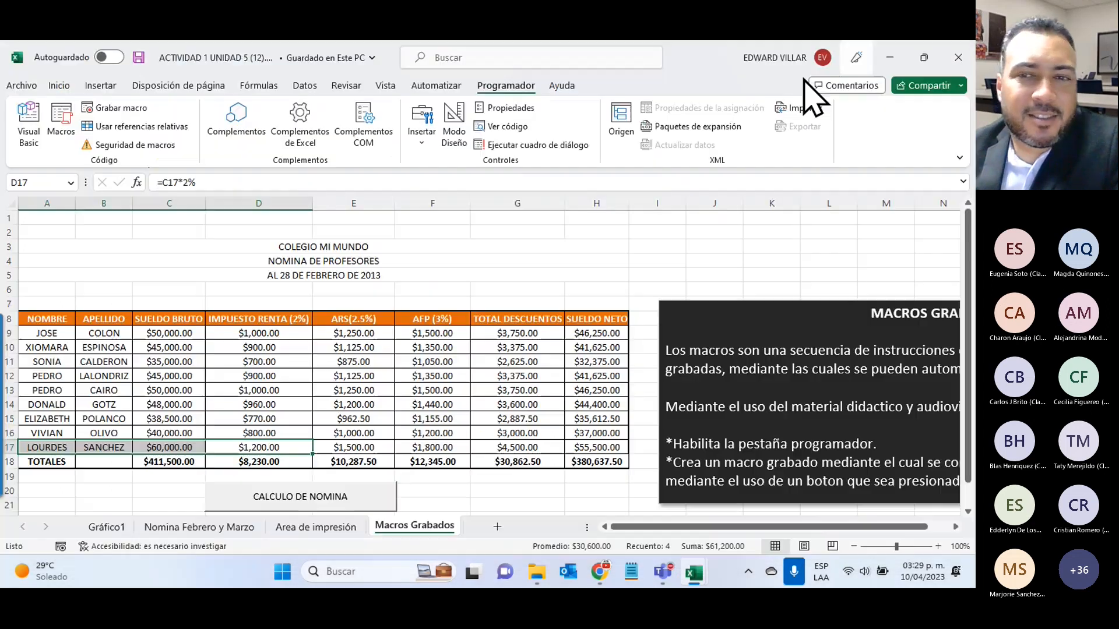
# - Switch to the Teams meeting window and dismiss the recording notice
pyautogui.click(460, 321)
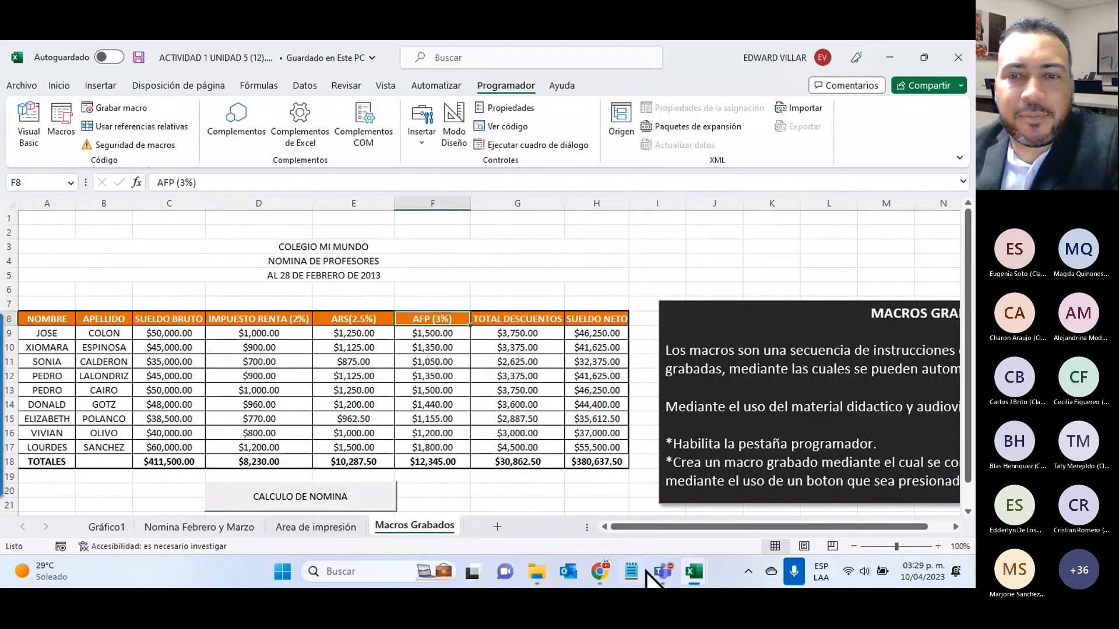
pyautogui.moveTo(663, 572)
pyautogui.click(705, 510)
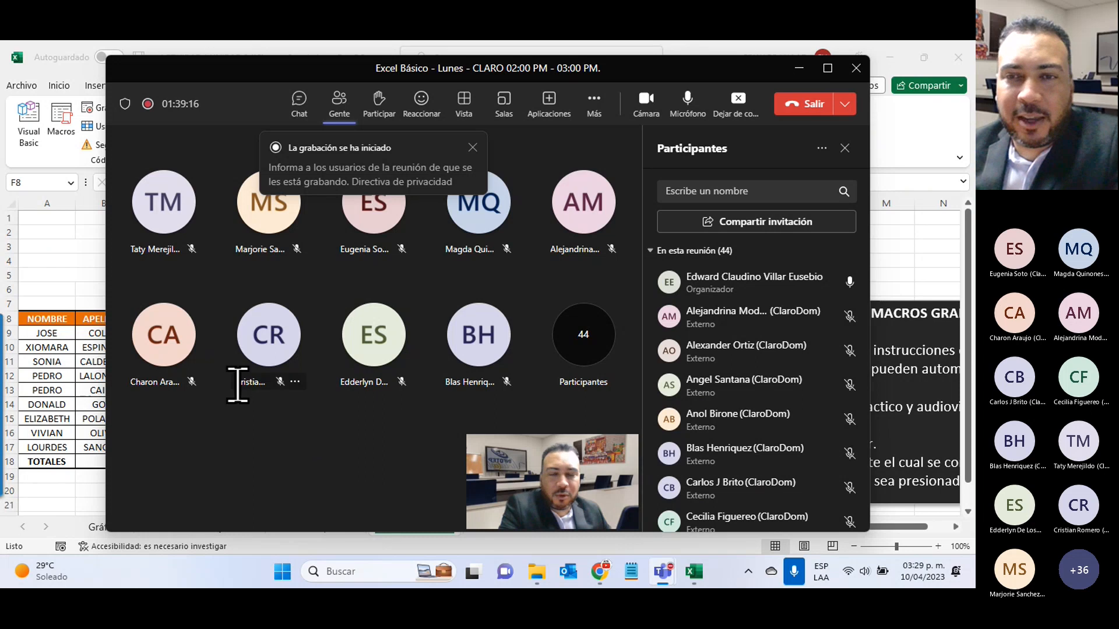
pyautogui.moveTo(234, 382)
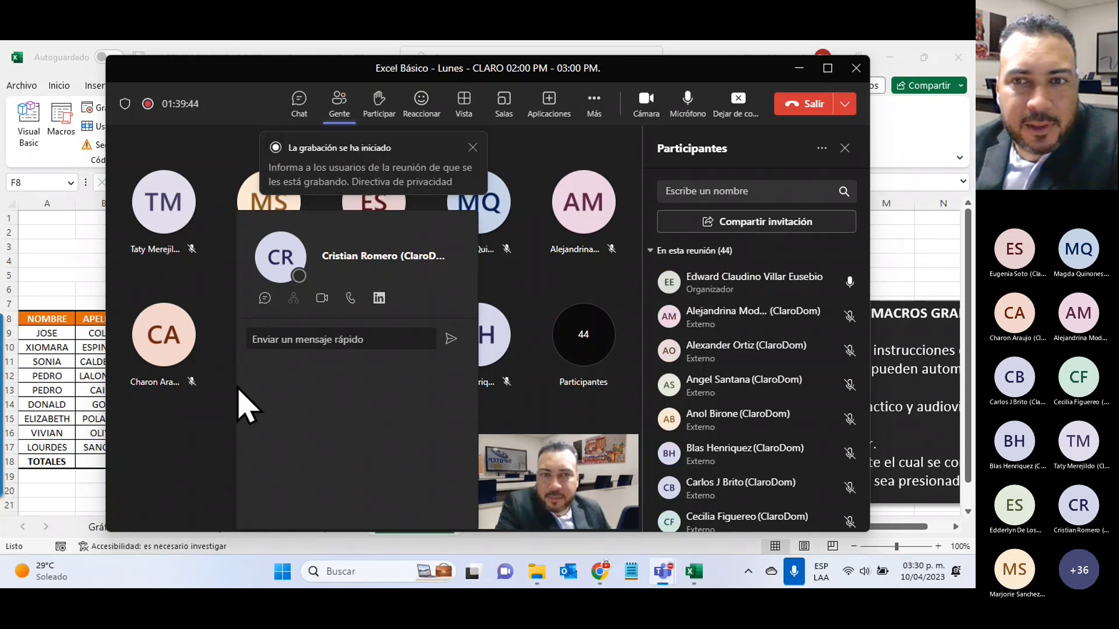
pyautogui.click(535, 277)
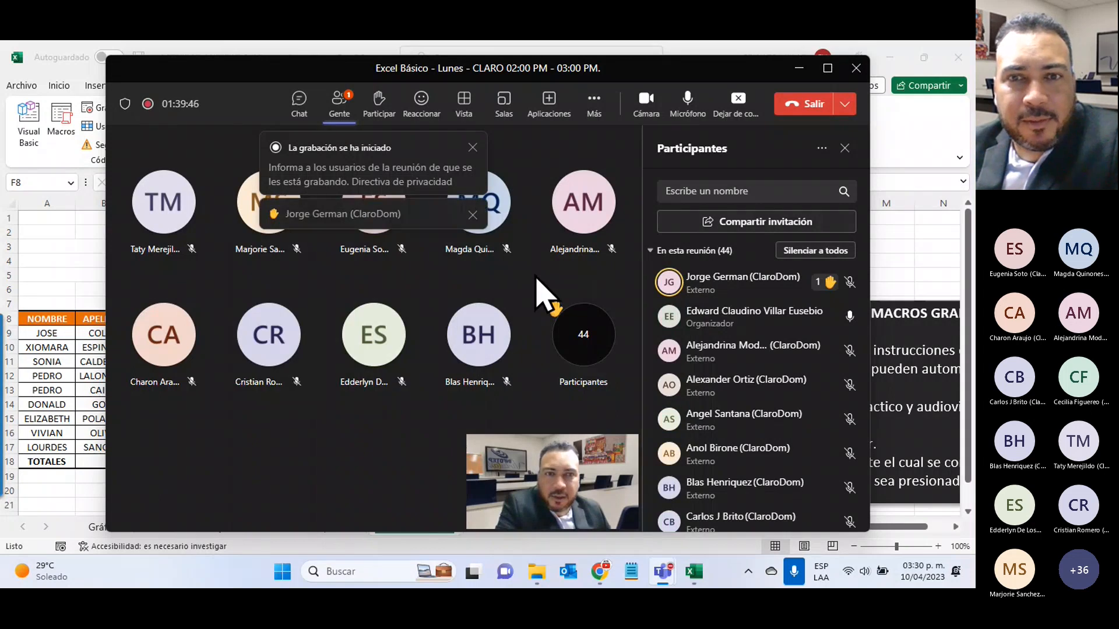
pyautogui.click(472, 147)
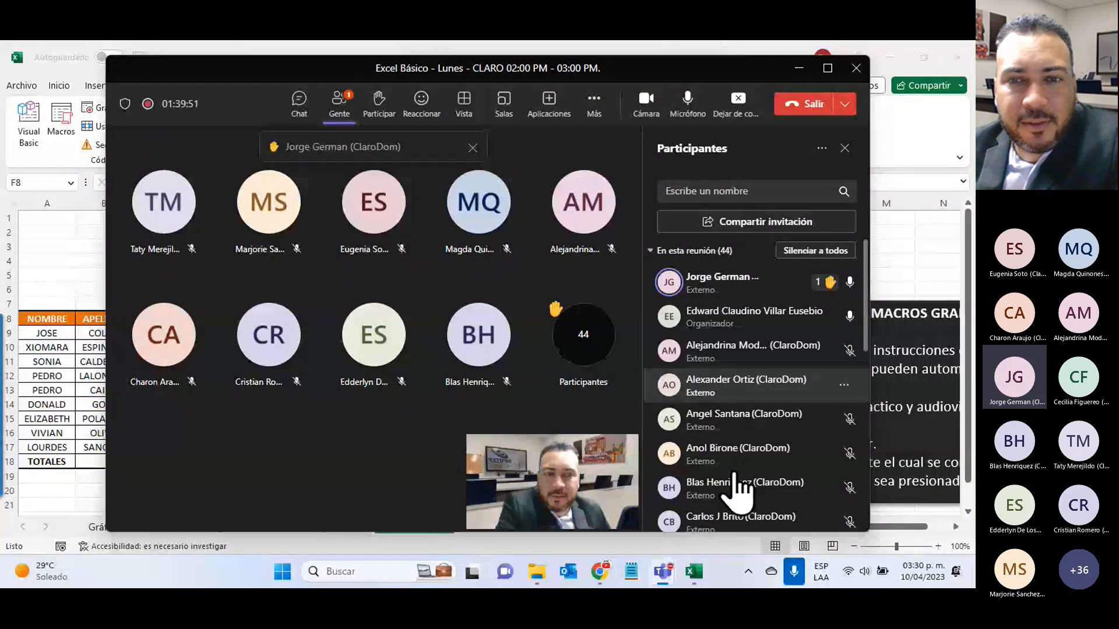
# - Raise the computer's sound volume slightly, and return to the meeting window
pyautogui.click(864, 572)
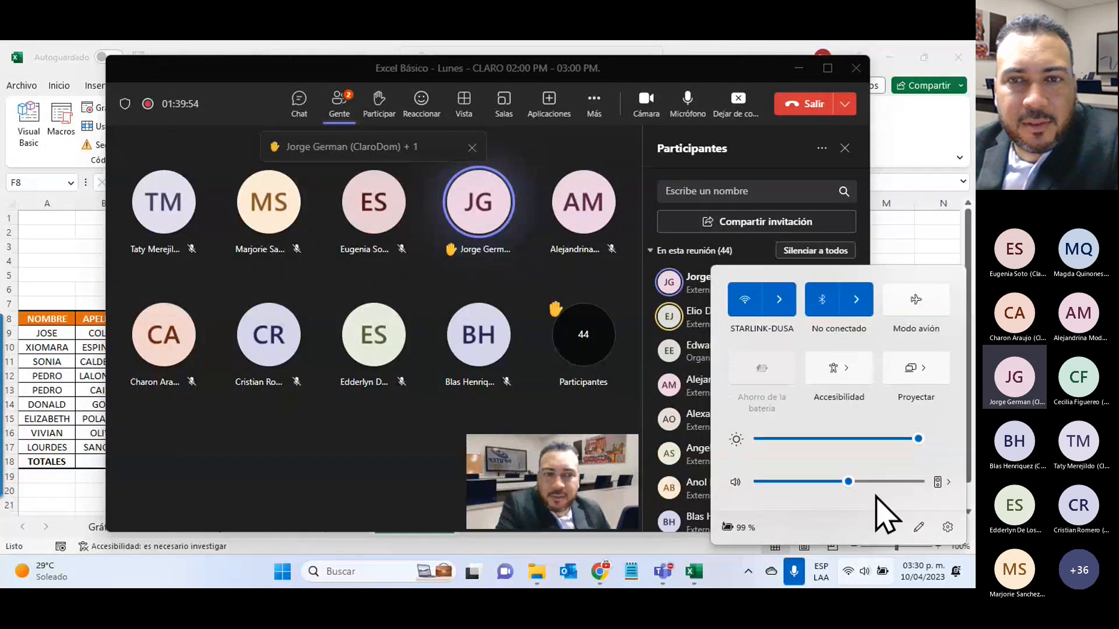
pyautogui.click(858, 482)
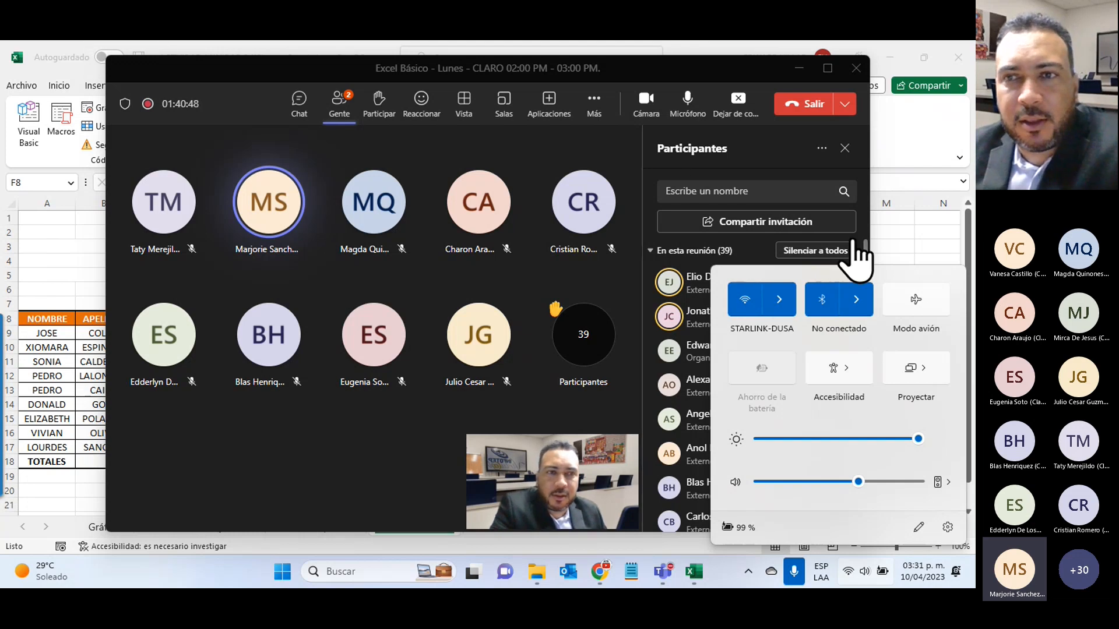
pyautogui.click(757, 148)
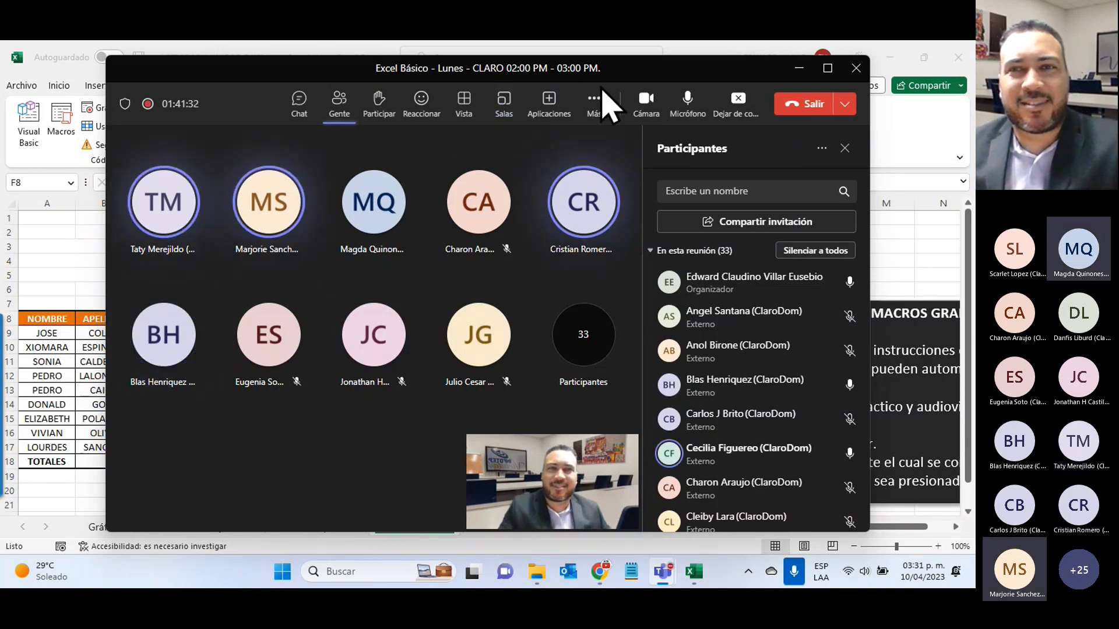
# - Turn off the camera and mute the microphone in the meeting
pyautogui.click(646, 99)
pyautogui.click(687, 99)
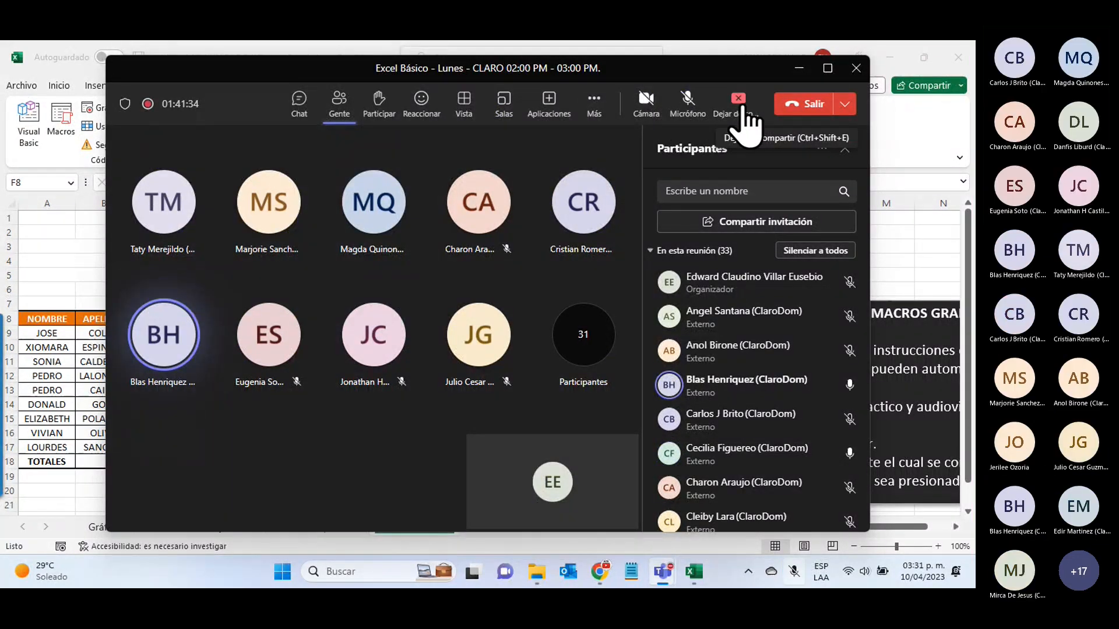